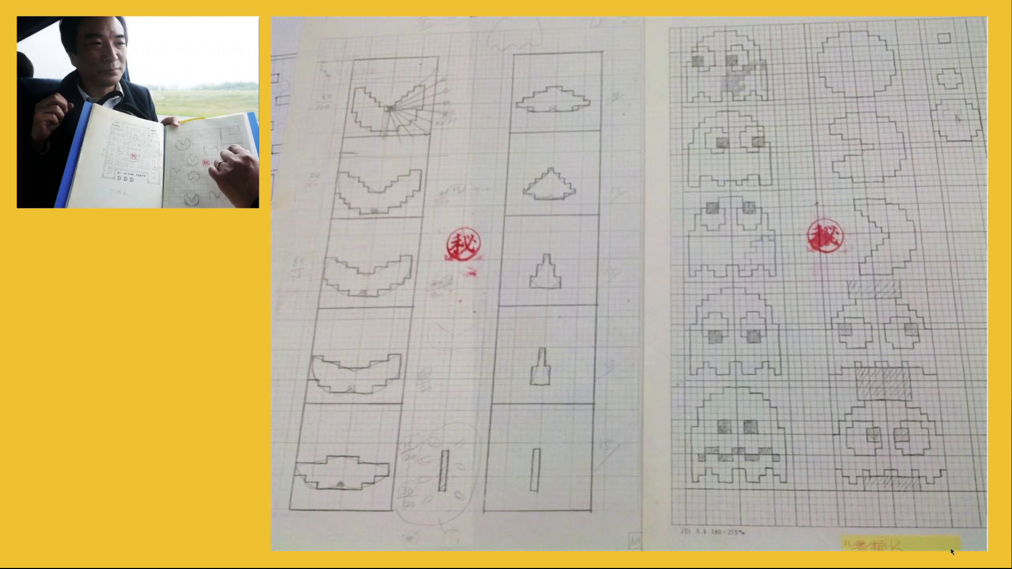
pyautogui.press('Right')
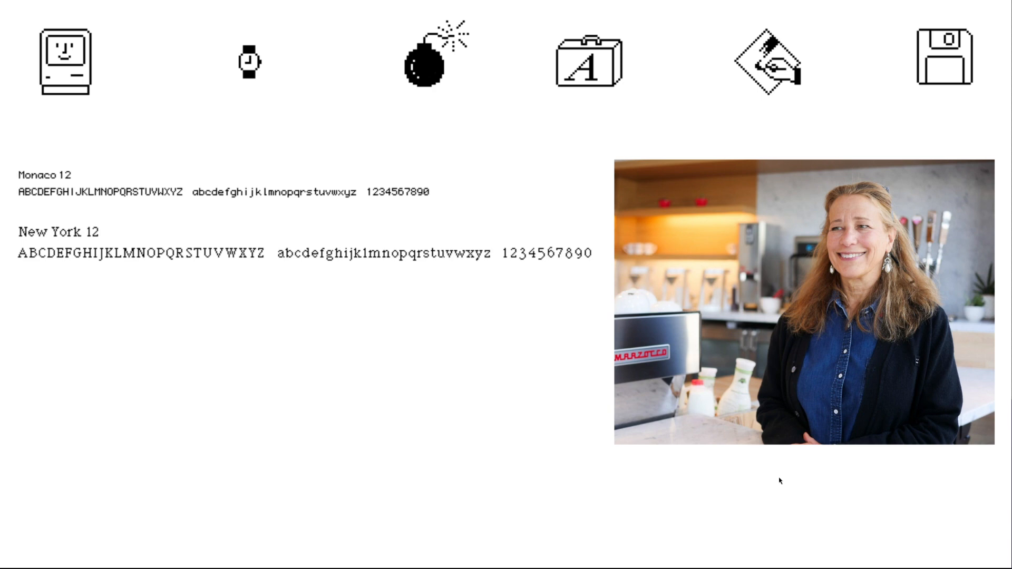
pyautogui.press('Right')
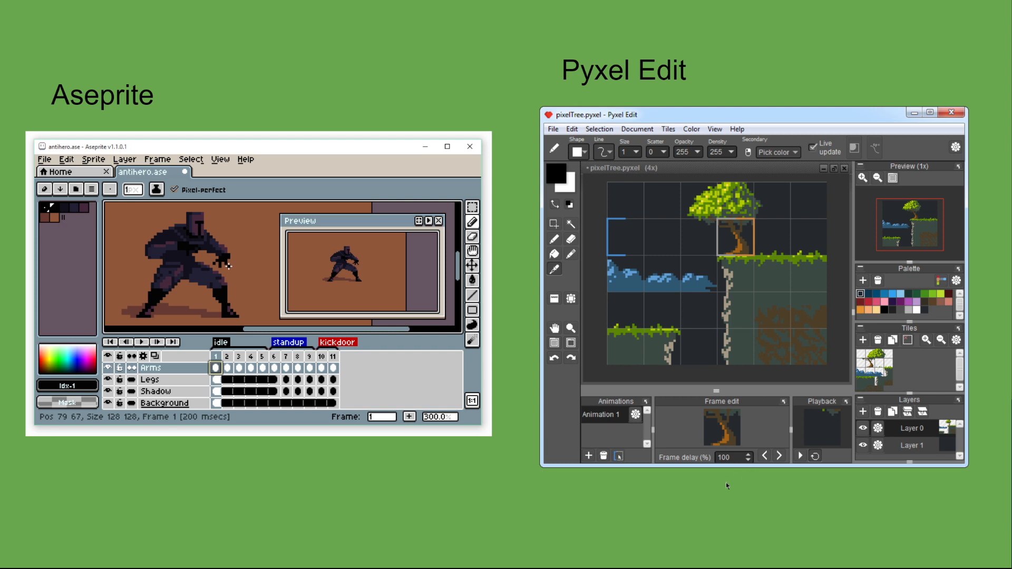
pyautogui.click(773, 519)
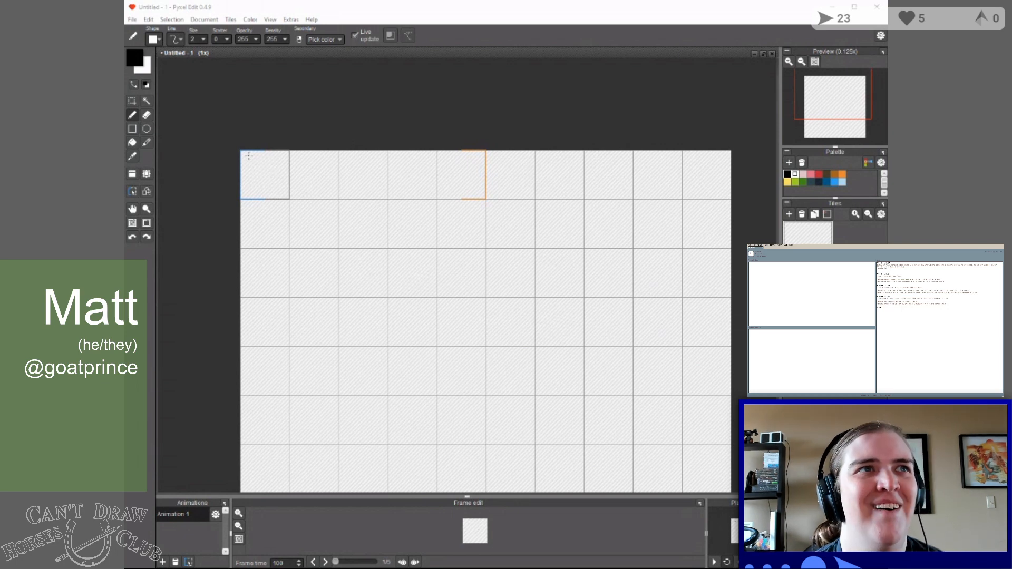
# Select the Pen tool and add about 19 new black swatches to the end of the palette.
pyautogui.click(147, 209)
pyautogui.click(285, 161)
pyautogui.click(229, 187)
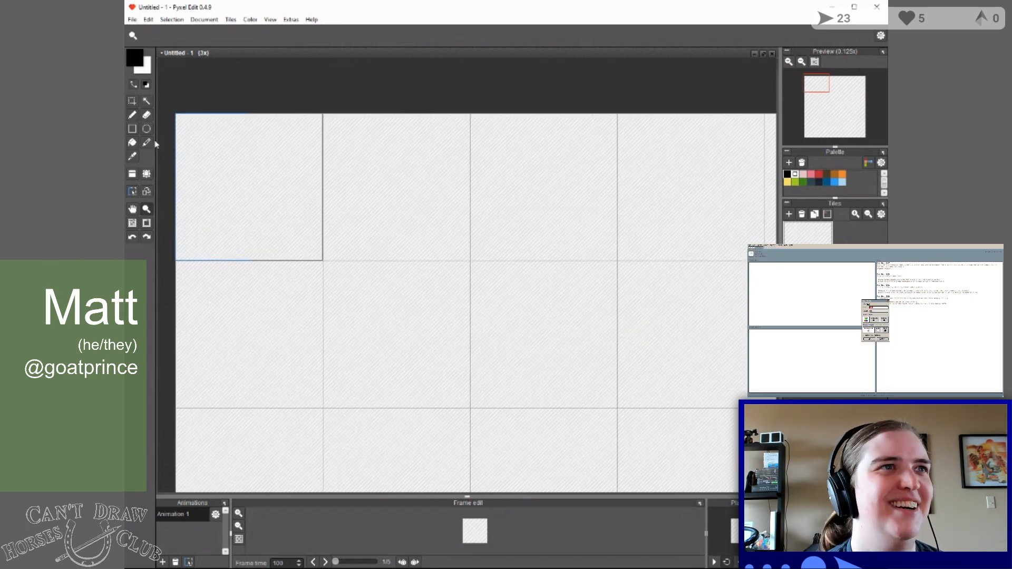
pyautogui.click(132, 115)
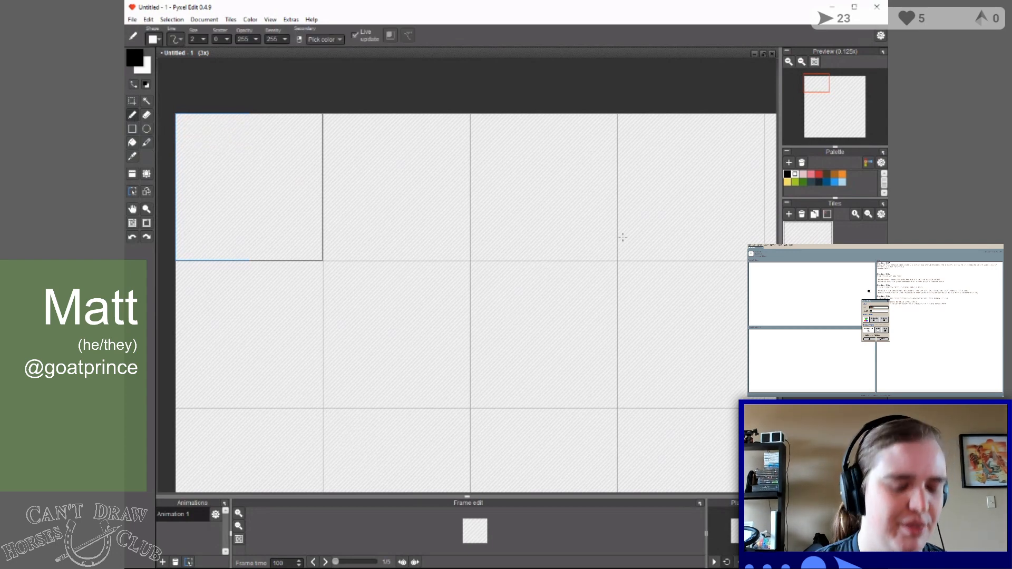
pyautogui.click(790, 163)
pyautogui.click(789, 163)
pyautogui.click(789, 163)
pyautogui.click(789, 163)
pyautogui.click(789, 163)
pyautogui.click(789, 163)
pyautogui.click(789, 164)
pyautogui.click(790, 163)
pyautogui.click(789, 164)
pyautogui.click(790, 163)
pyautogui.click(789, 163)
pyautogui.click(789, 163)
pyautogui.click(789, 164)
pyautogui.click(789, 164)
pyautogui.click(789, 164)
pyautogui.click(789, 164)
pyautogui.click(789, 164)
pyautogui.click(789, 164)
pyautogui.click(789, 163)
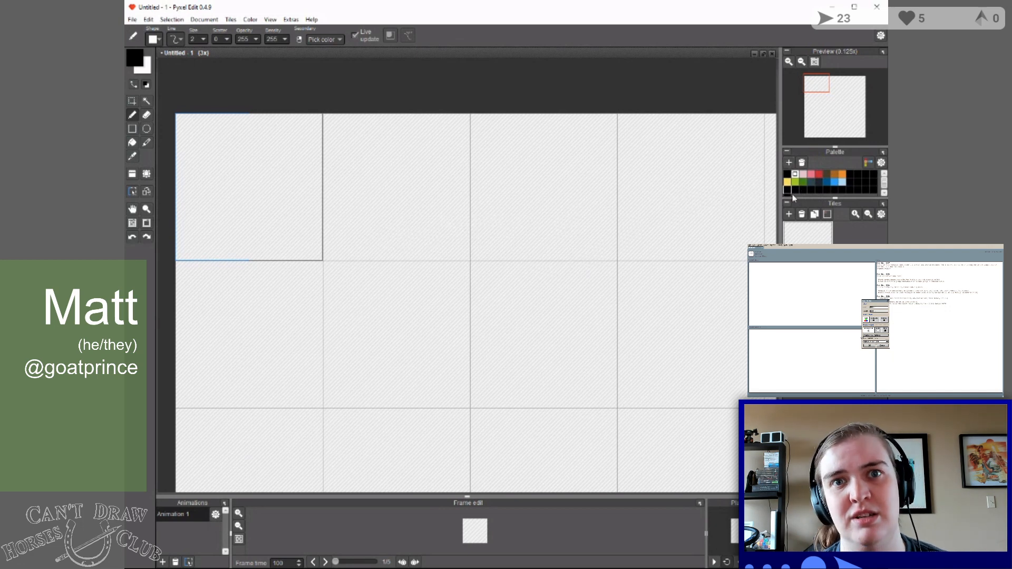
# Adjust the first black swatch in the palette's third row to a bright lime green, RGB 194, 254, 77.
pyautogui.rightClick(789, 193)
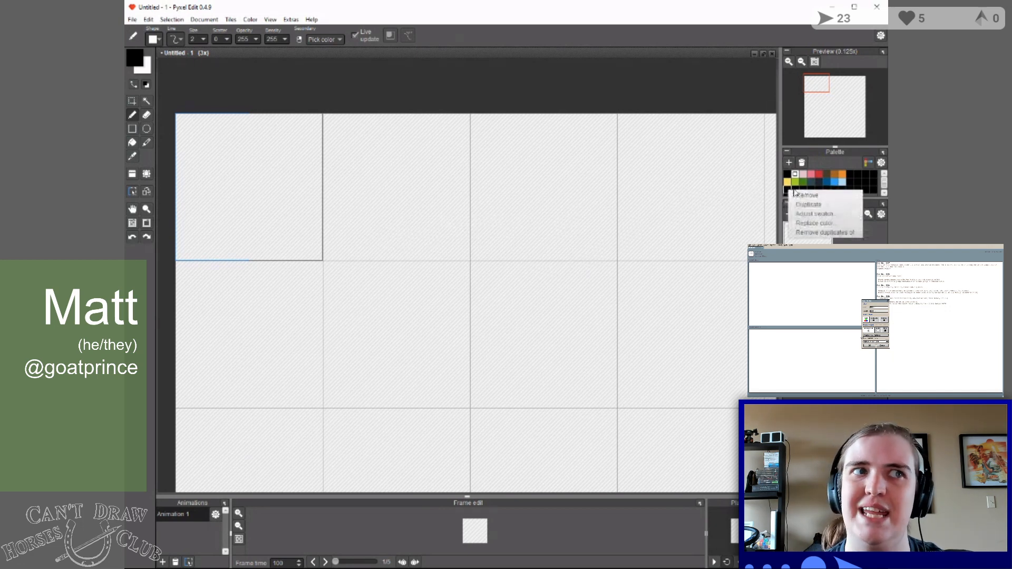
pyautogui.click(815, 215)
pyautogui.moveTo(230, 97); pyautogui.dragTo(302, 151)
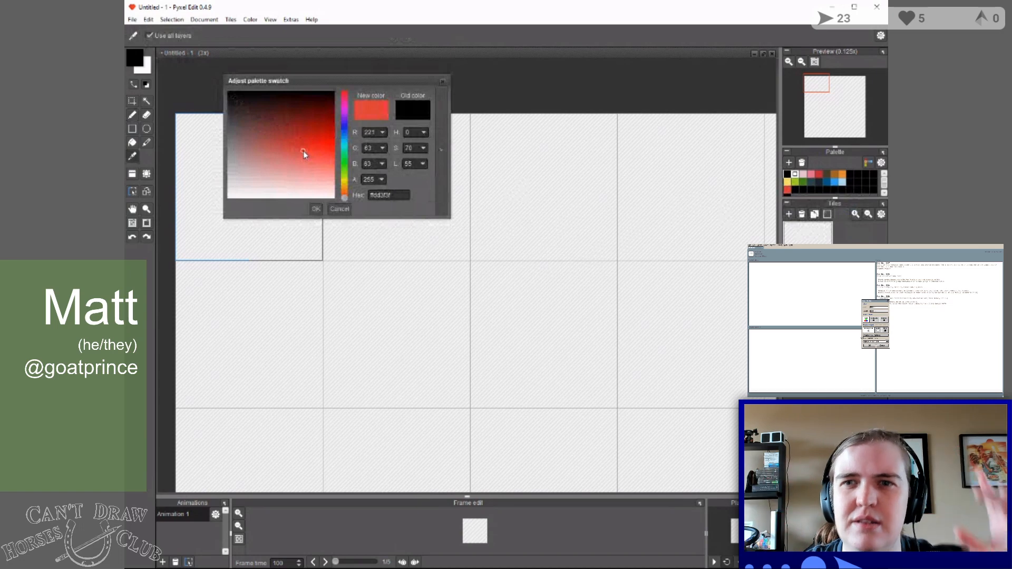
pyautogui.moveTo(346, 200); pyautogui.dragTo(346, 176)
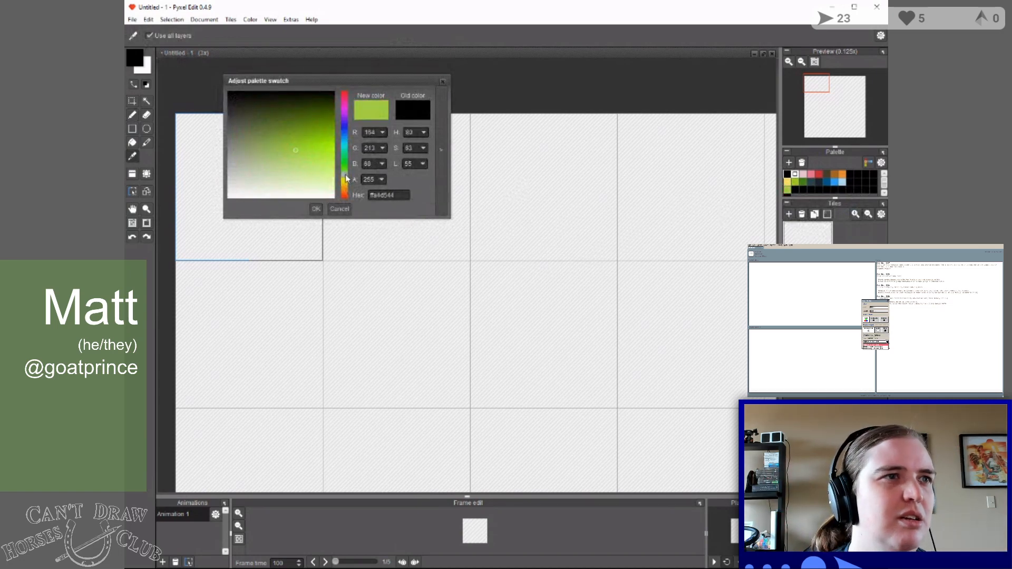
pyautogui.moveTo(293, 149)
pyautogui.mouseDown()
pyautogui.moveTo(267, 136)
pyautogui.moveTo(335, 160)
pyautogui.mouseUp()
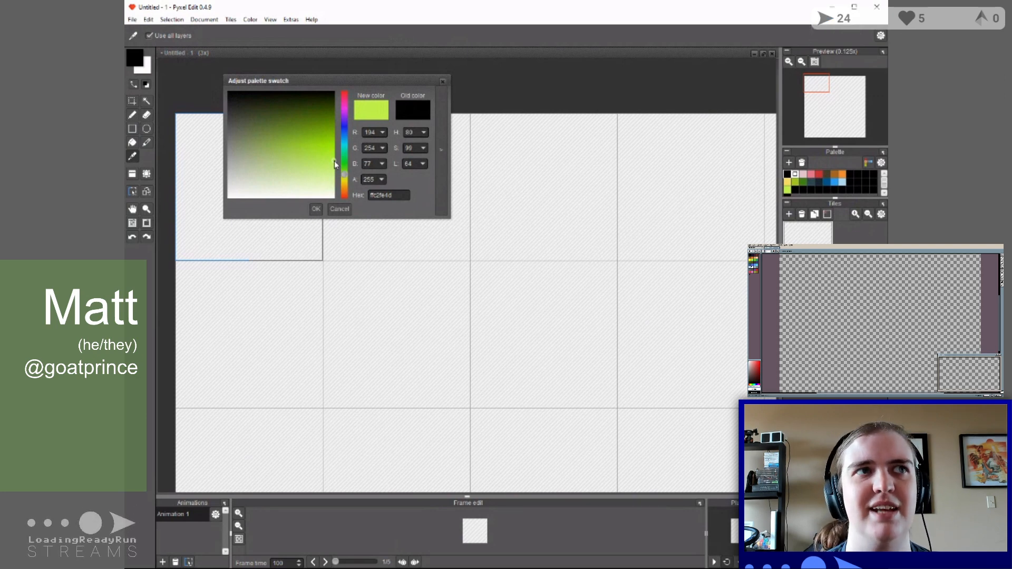
pyautogui.click(316, 209)
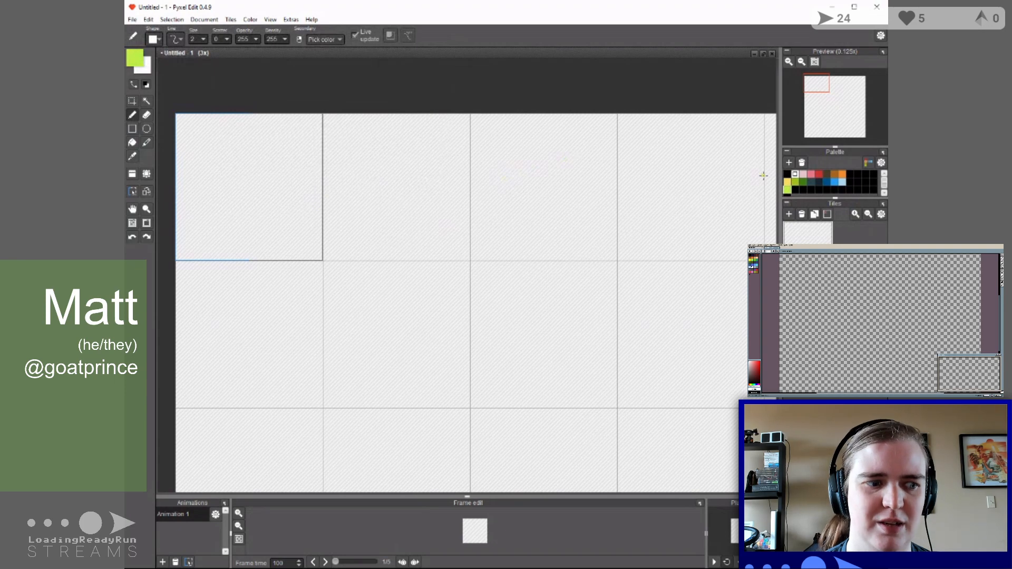
# Adjust the sixth swatch in the palette's third row to a dark green, RGB 65, 97, 32.
pyautogui.click(826, 190)
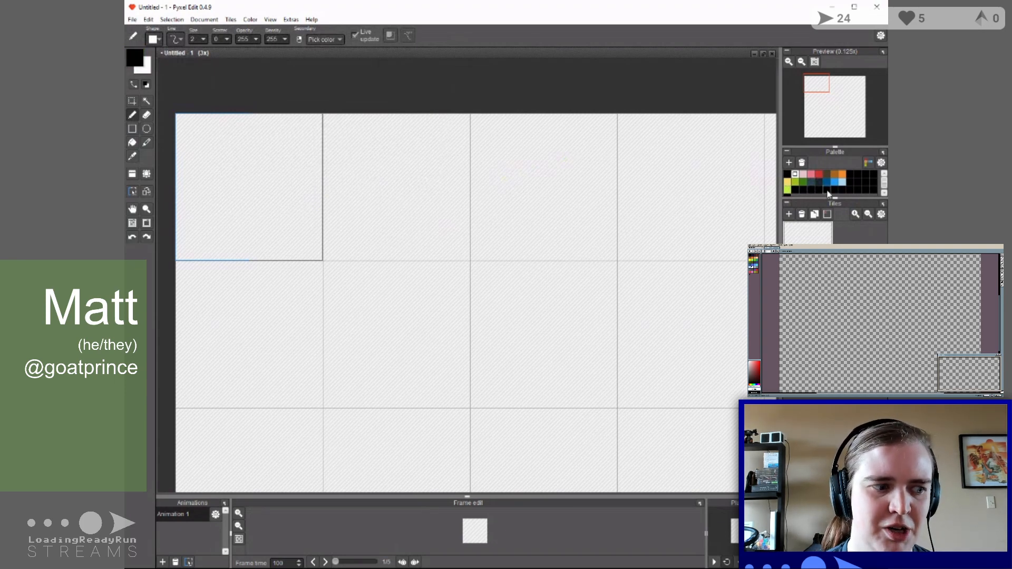
pyautogui.rightClick(826, 193)
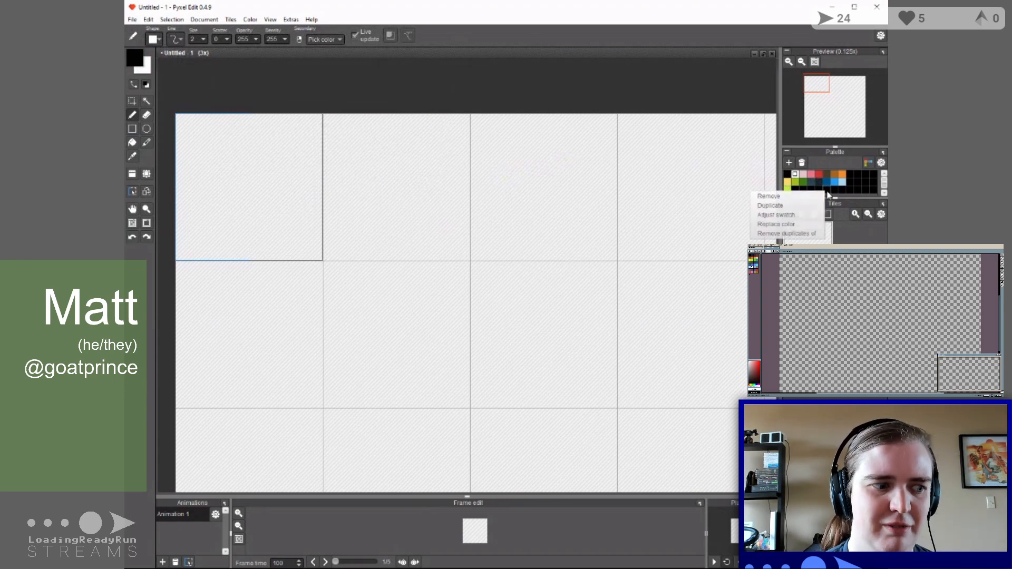
pyautogui.click(785, 215)
pyautogui.moveTo(344, 197); pyautogui.dragTo(344, 172)
pyautogui.click(290, 115)
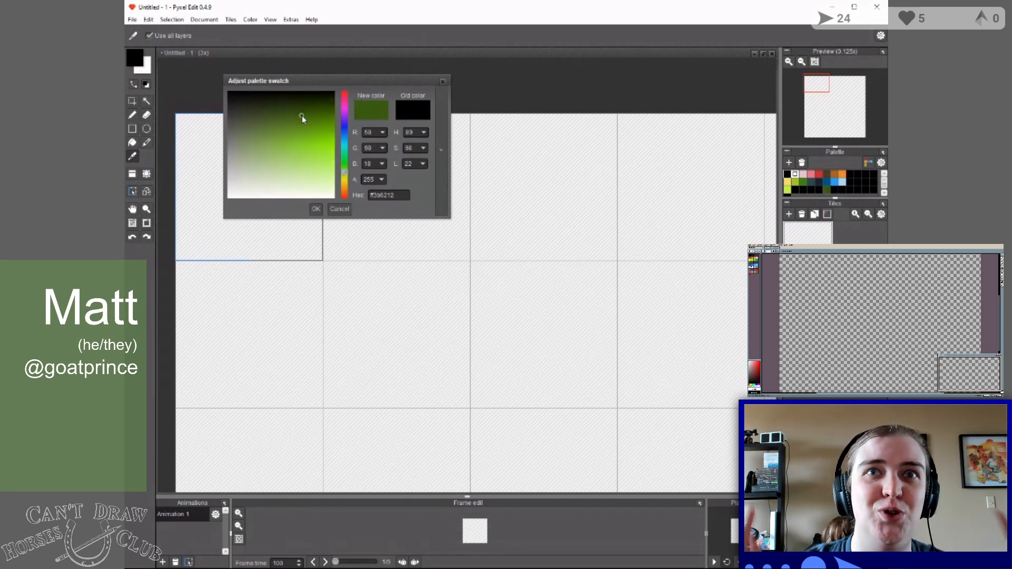
pyautogui.click(282, 118)
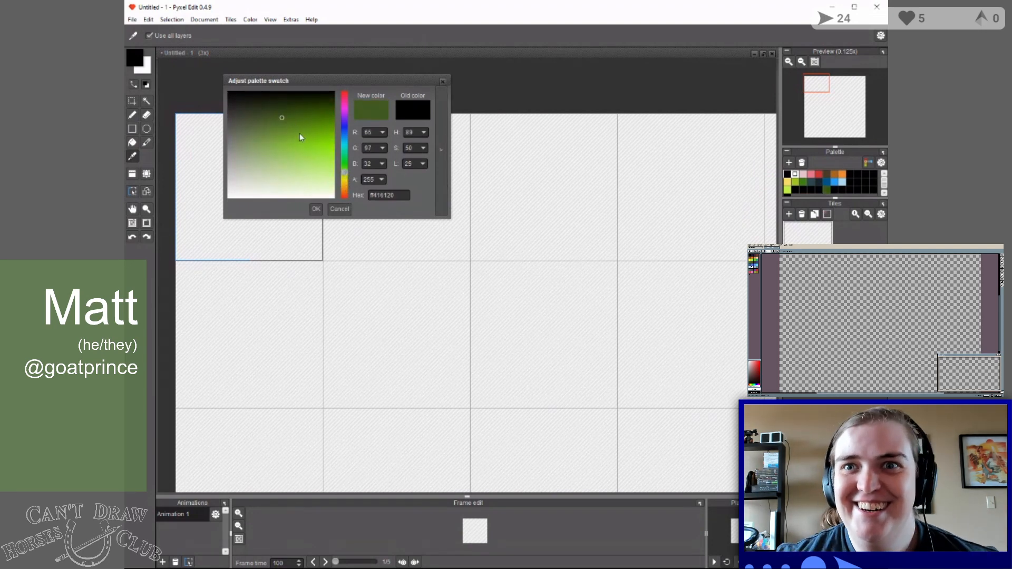
pyautogui.click(316, 209)
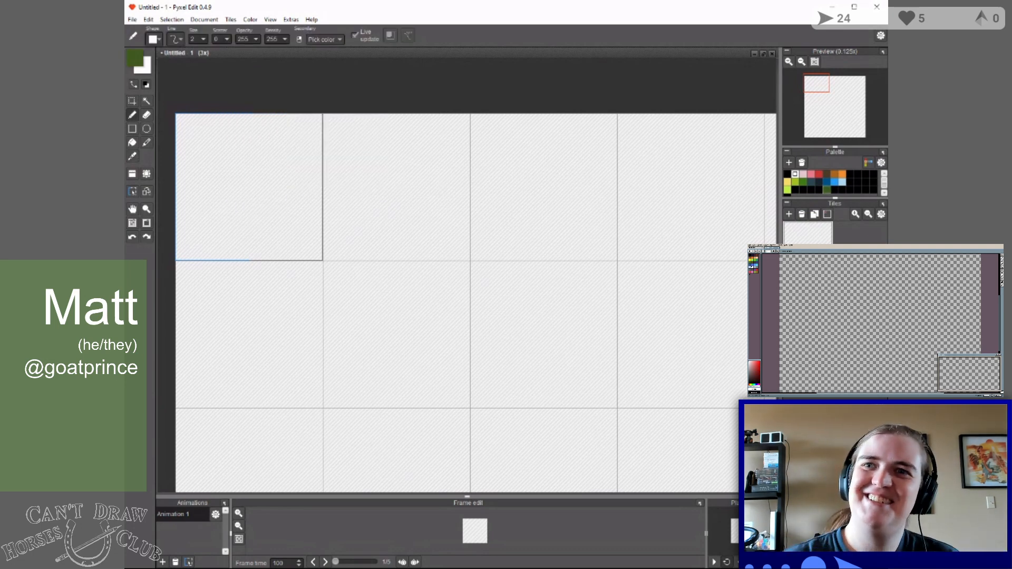
pyautogui.click(787, 191)
pyautogui.rightClick(788, 190)
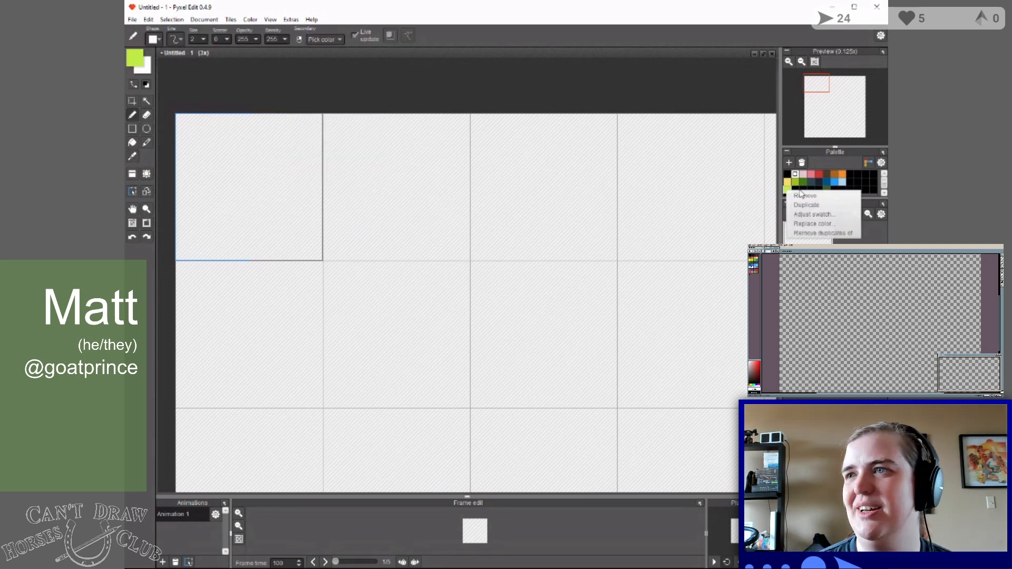
pyautogui.click(787, 191)
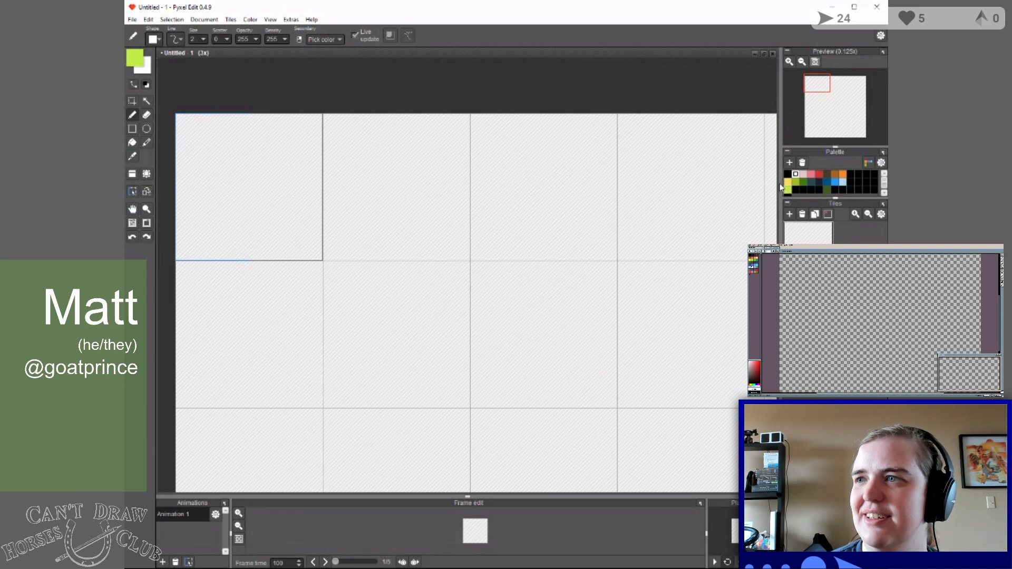
pyautogui.click(147, 85)
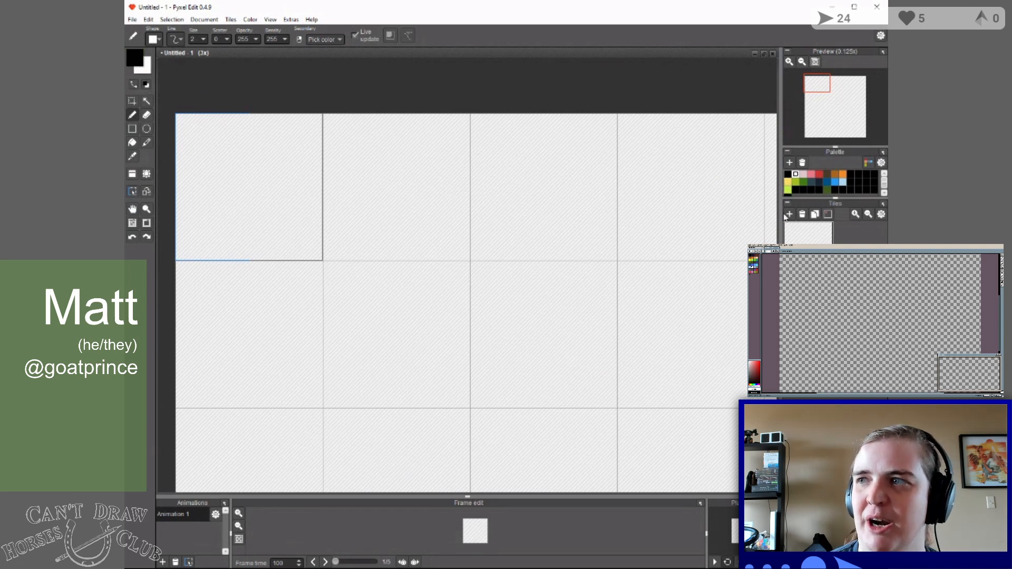
# Set lime as the secondary and dark green as the primary colour, and fill the palette swatches between them with a gradient.
pyautogui.click(788, 191)
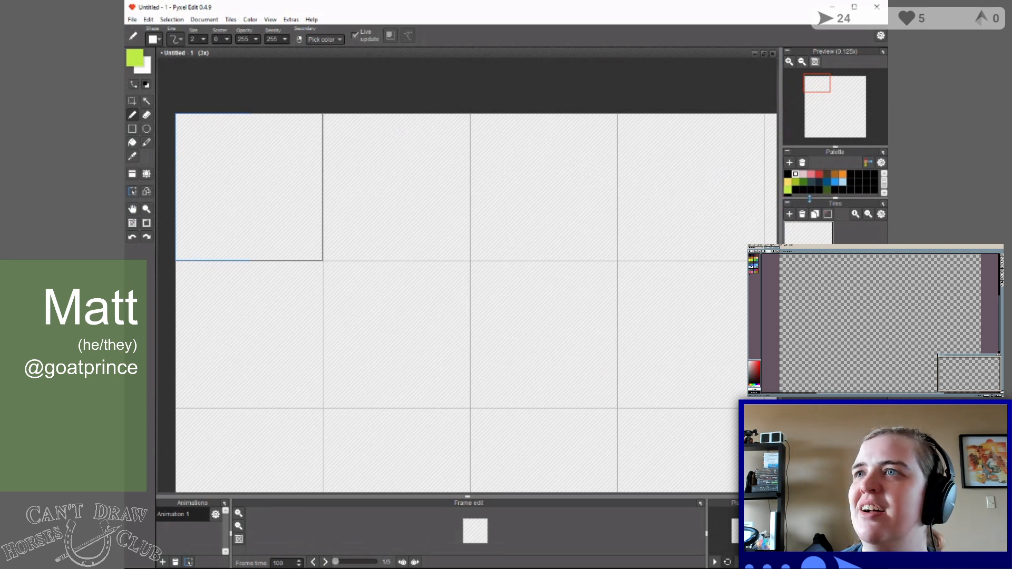
pyautogui.click(134, 85)
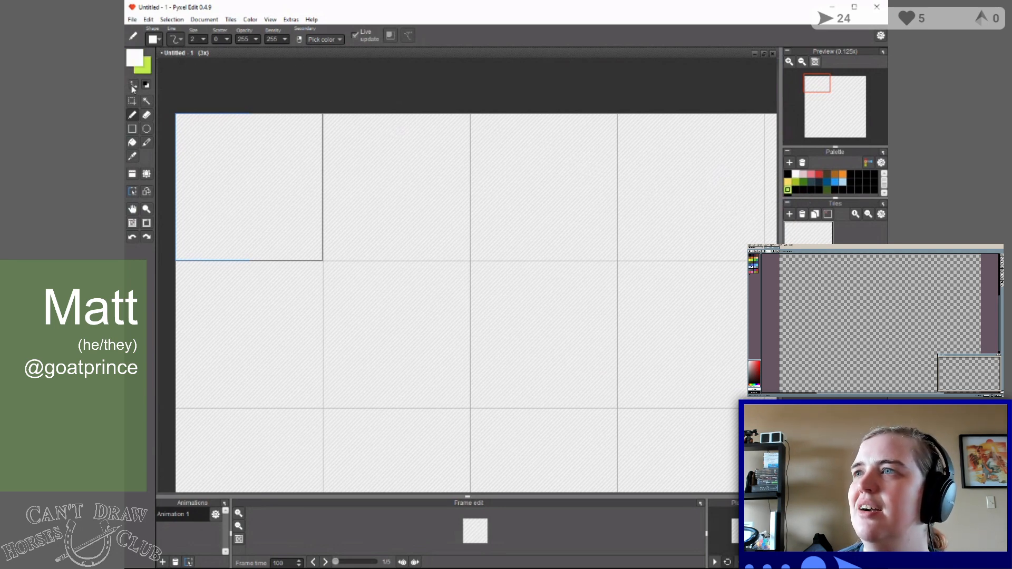
pyautogui.click(826, 190)
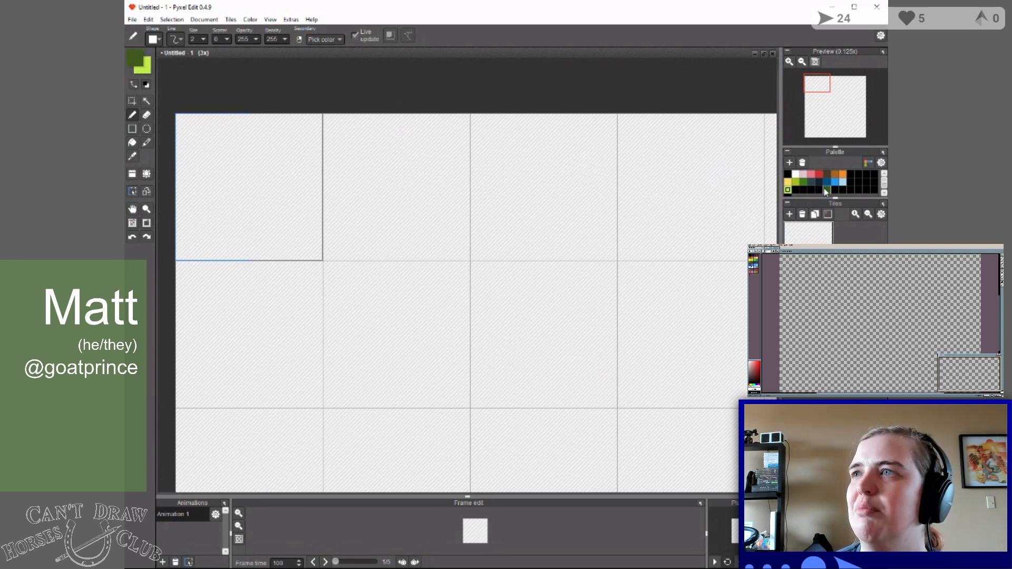
pyautogui.click(868, 163)
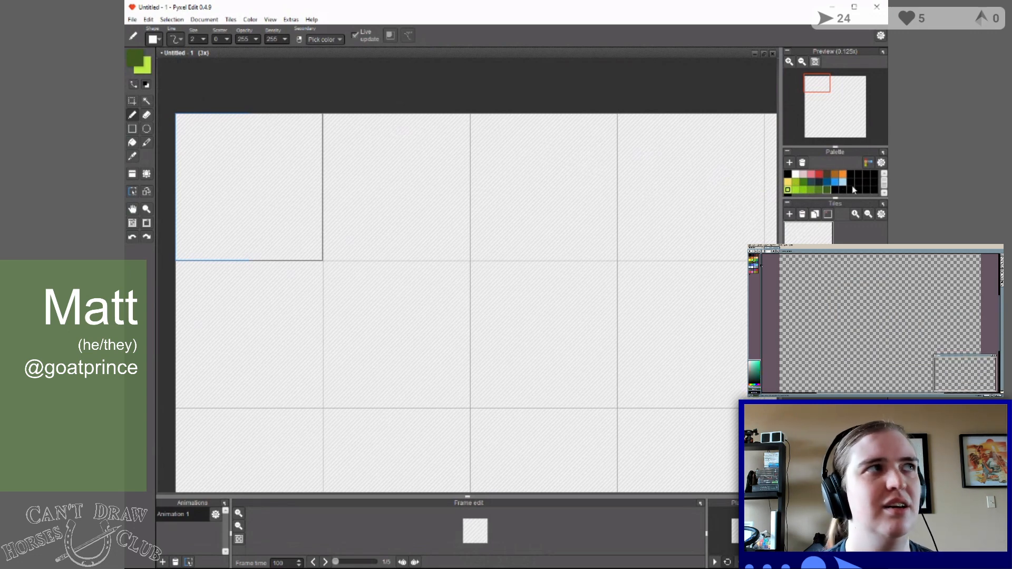
pyautogui.click(789, 190)
pyautogui.click(826, 192)
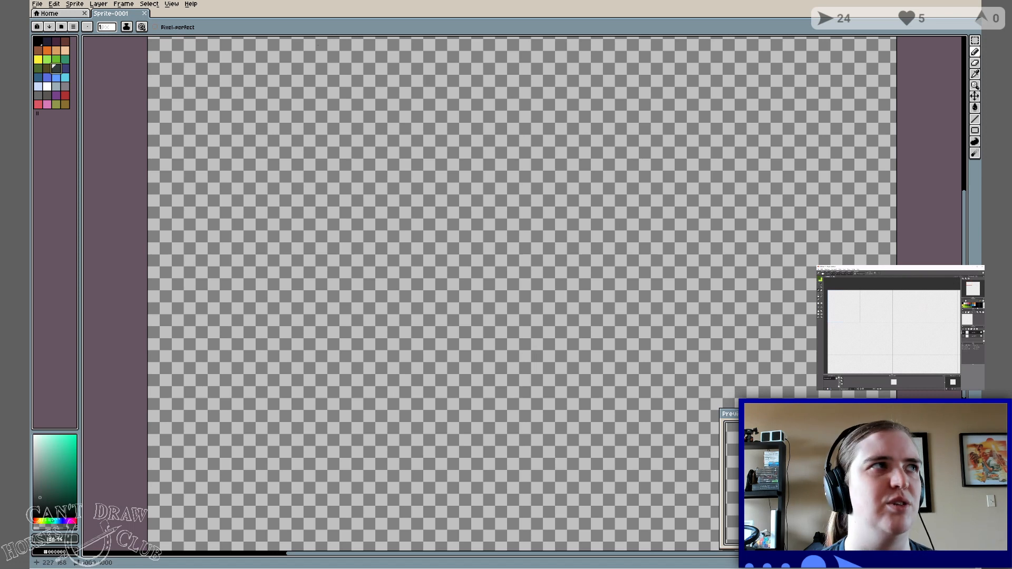
# In Aseprite, set the background colour to green #6abe30 and extend the palette with several rows of black entries.
pyautogui.moveTo(47, 60); pyautogui.dragTo(65, 59)
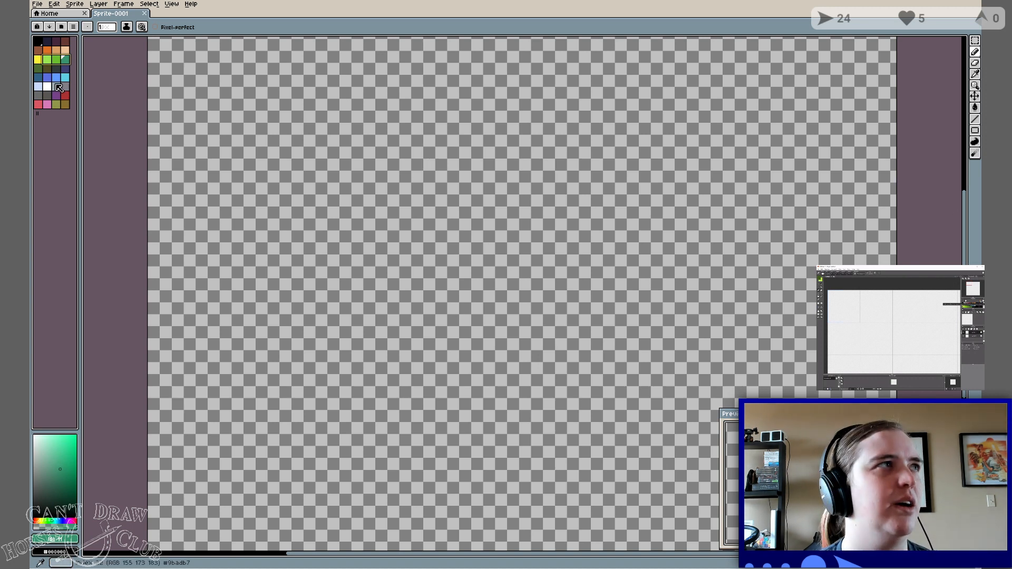
pyautogui.rightClick(59, 61)
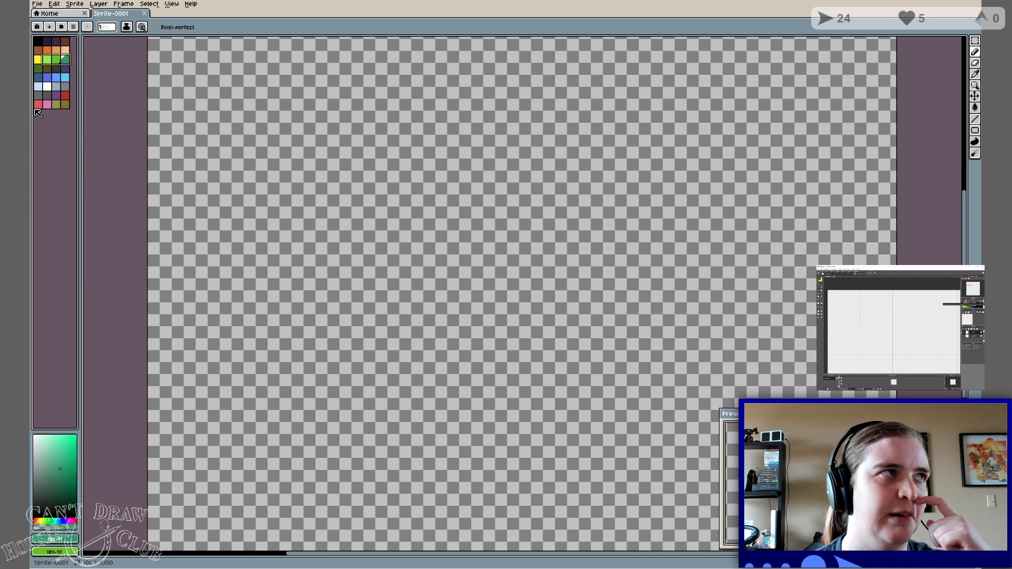
pyautogui.moveTo(37, 113); pyautogui.dragTo(65, 192)
# Choose a dark red foreground colour from the colour spectrum and add it to the end of the palette.
pyautogui.click(39, 116)
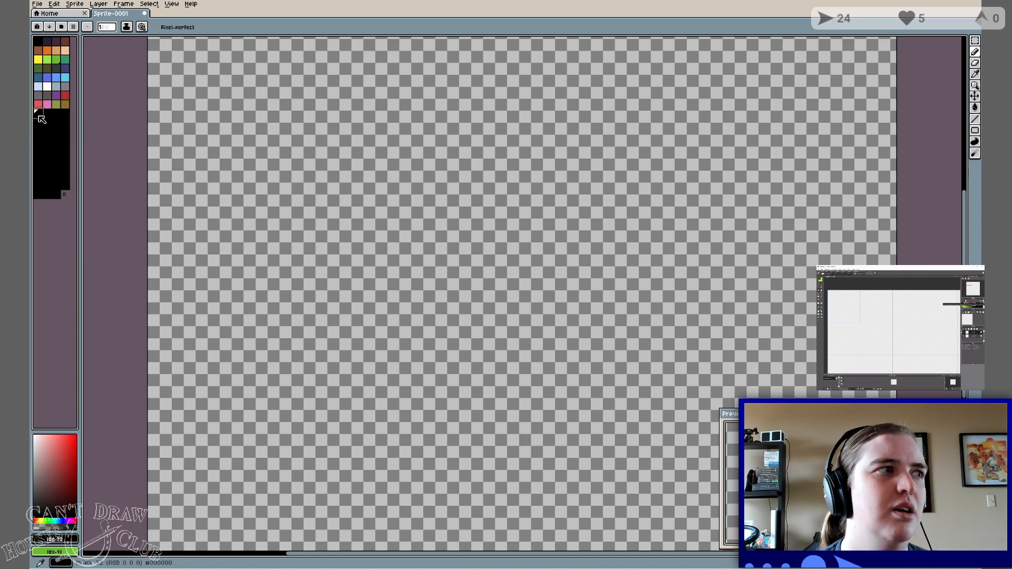
pyautogui.click(60, 444)
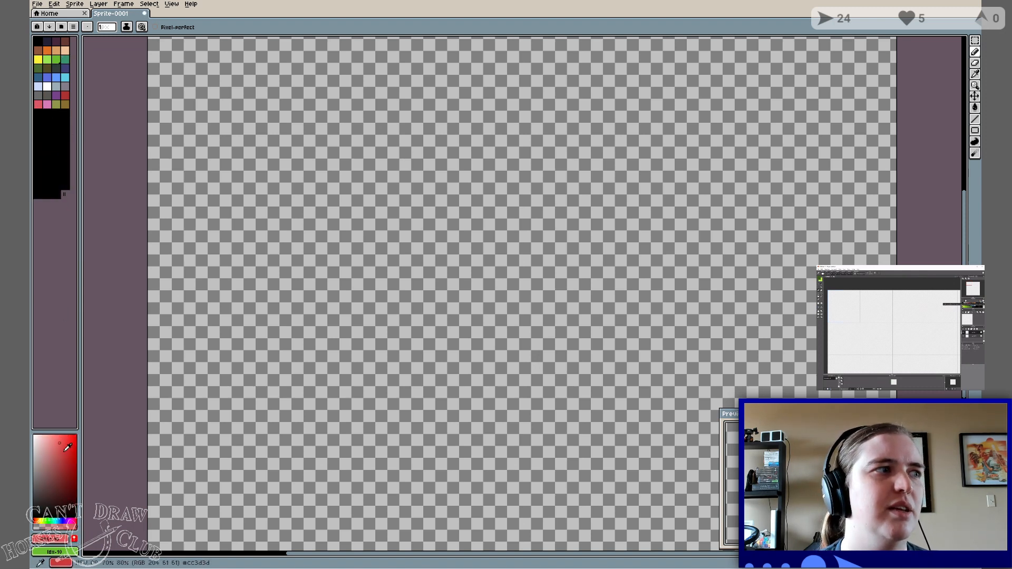
pyautogui.click(40, 116)
pyautogui.click(60, 482)
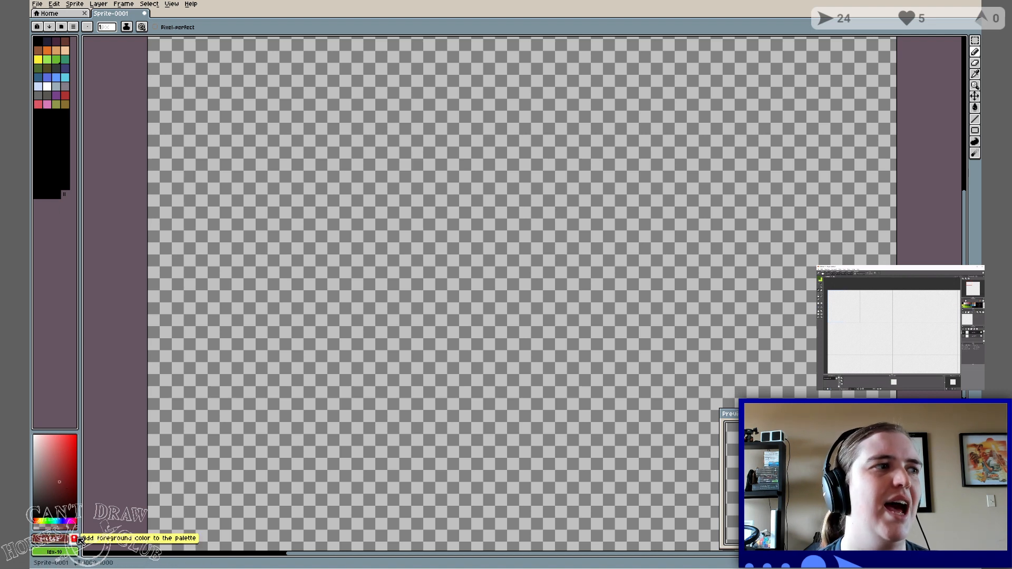
pyautogui.click(75, 538)
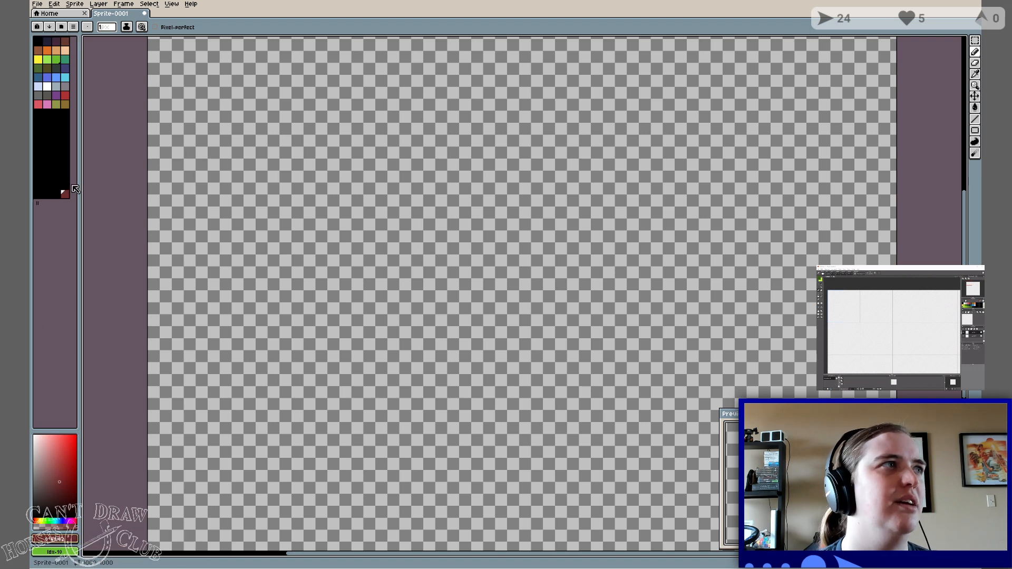
# Pick a red foreground colour from the spectrum and check the colour editors of the background and foreground colours.
pyautogui.moveTo(64, 194); pyautogui.dragTo(57, 160)
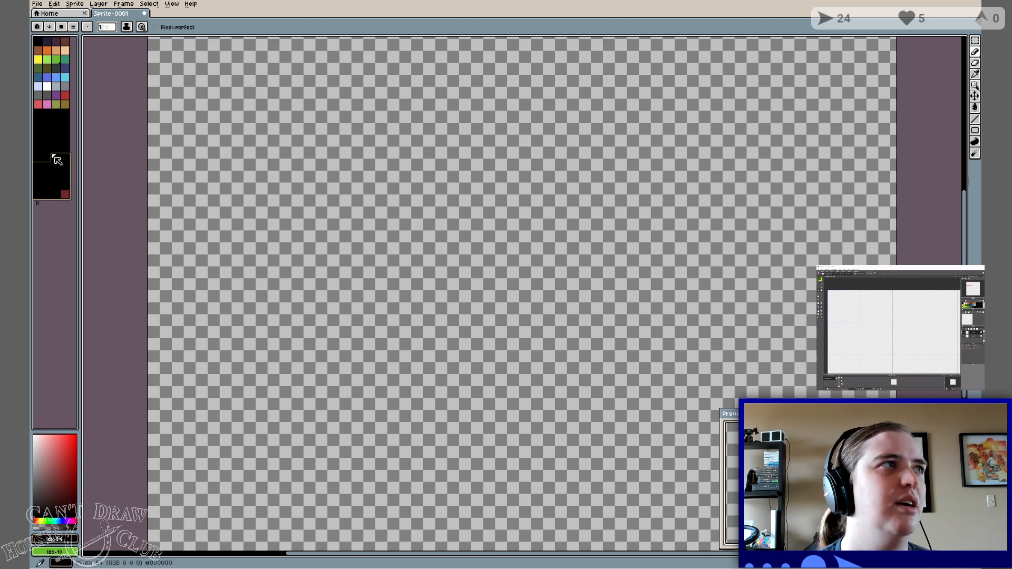
pyautogui.click(74, 451)
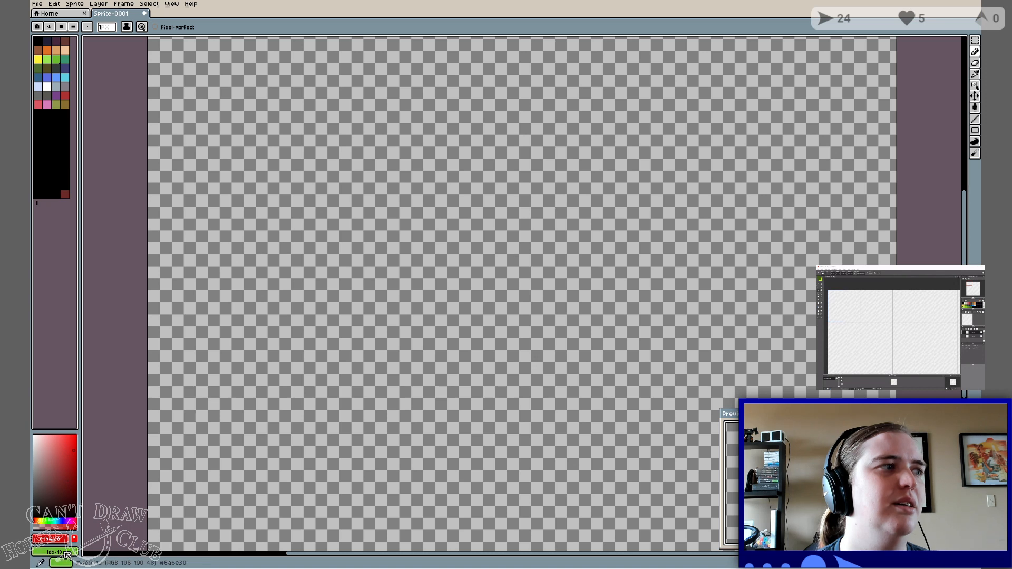
pyautogui.click(66, 554)
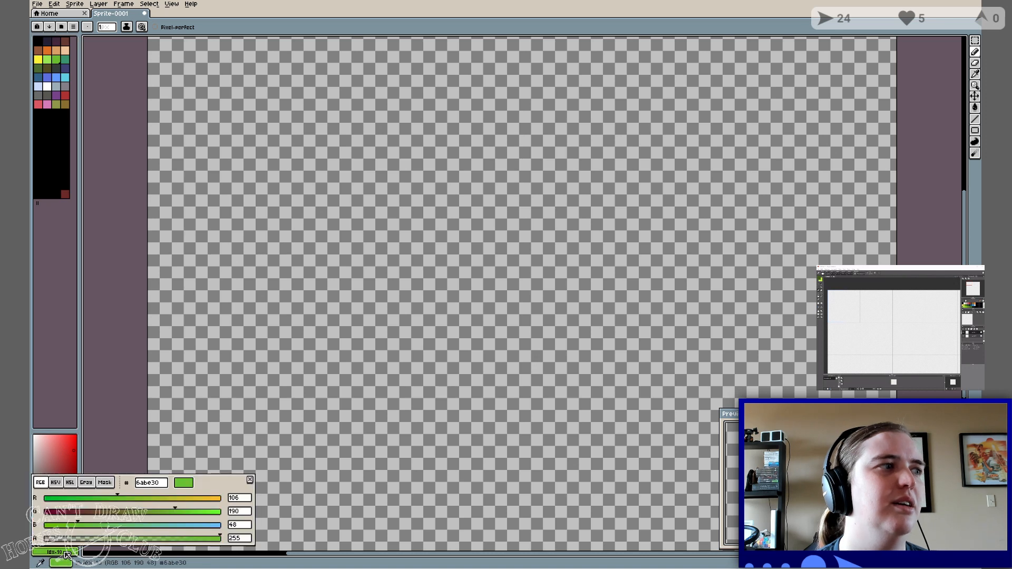
pyautogui.click(252, 480)
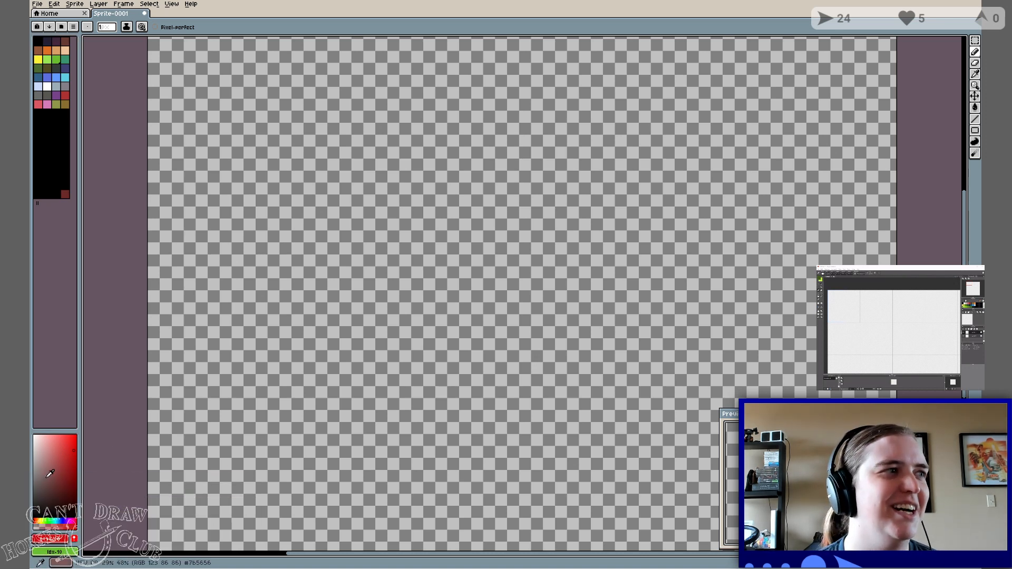
pyautogui.click(62, 538)
pyautogui.click(250, 467)
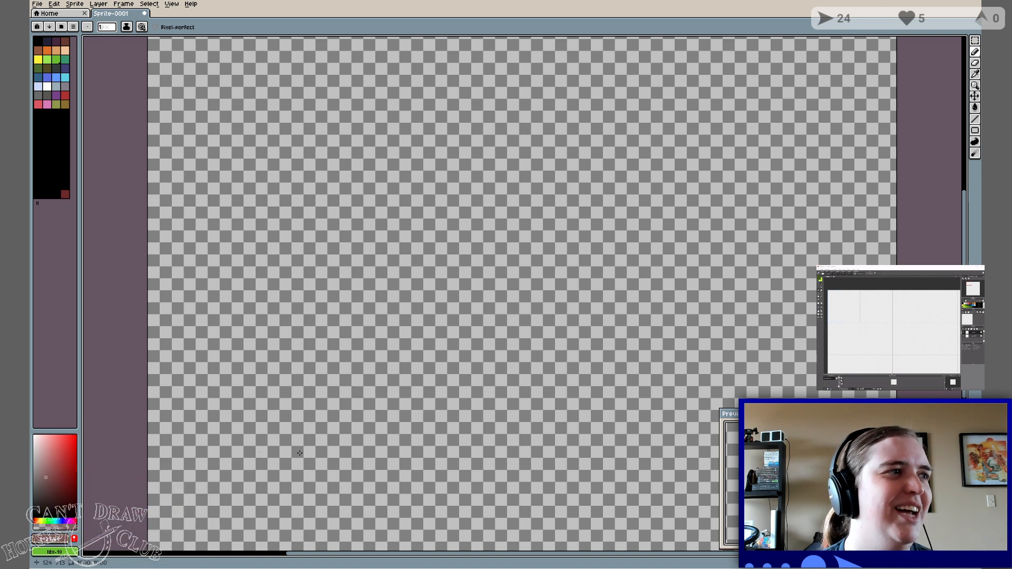
# Add the brownish-red foreground colour to the end of the palette and choose a black swatch as the background colour.
pyautogui.click(74, 539)
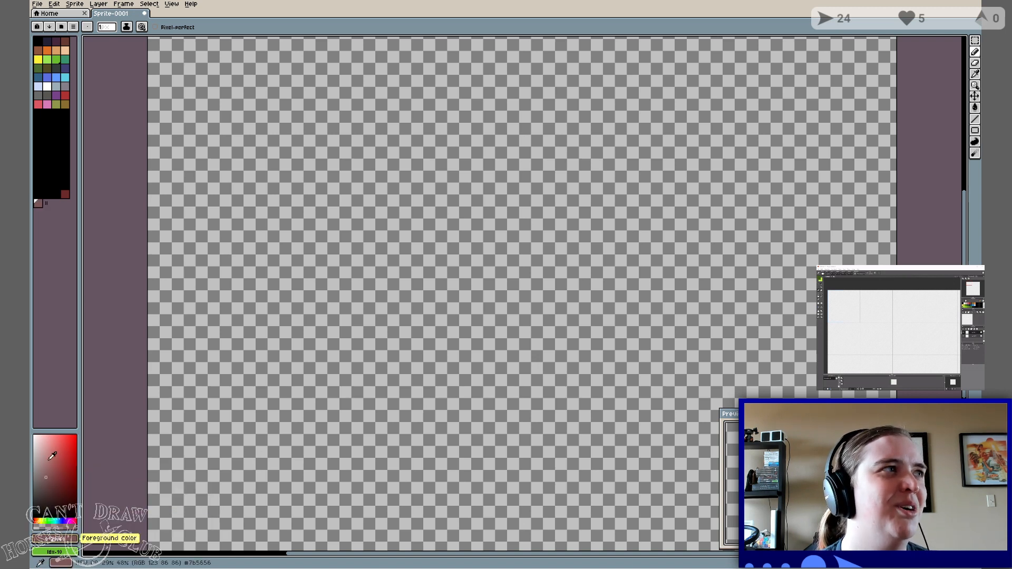
pyautogui.rightClick(47, 150)
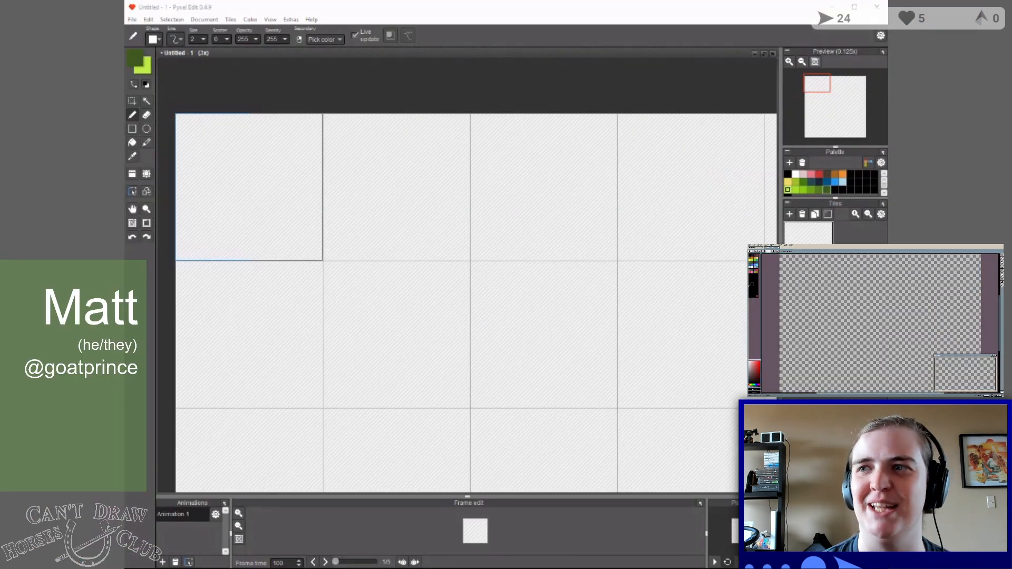
# Switch to Pyxel Edit and change the black palette swatch just after the green gradient to dark red #7a2b2b.
pyautogui.click(730, 13)
pyautogui.click(835, 191)
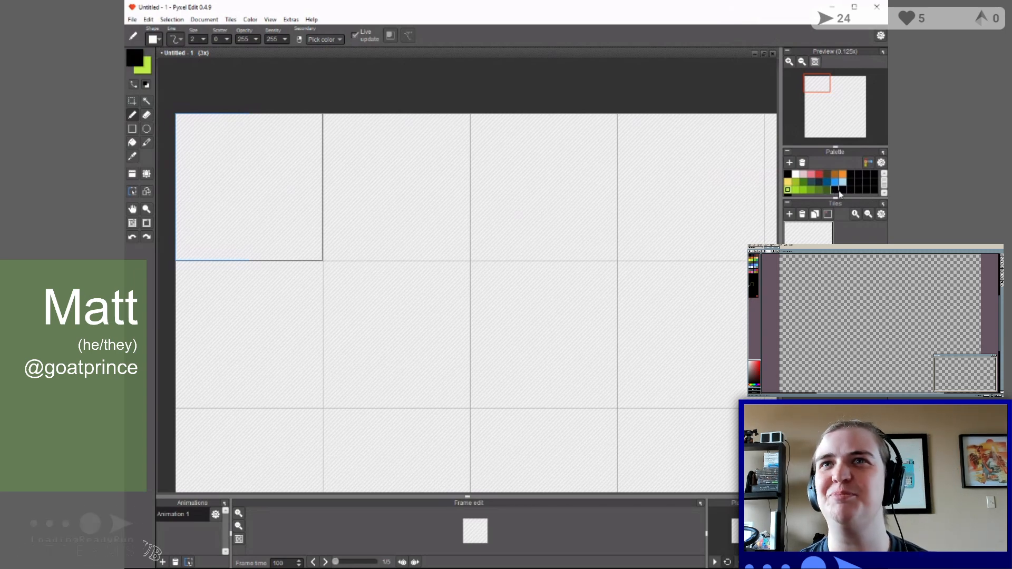
pyautogui.rightClick(836, 193)
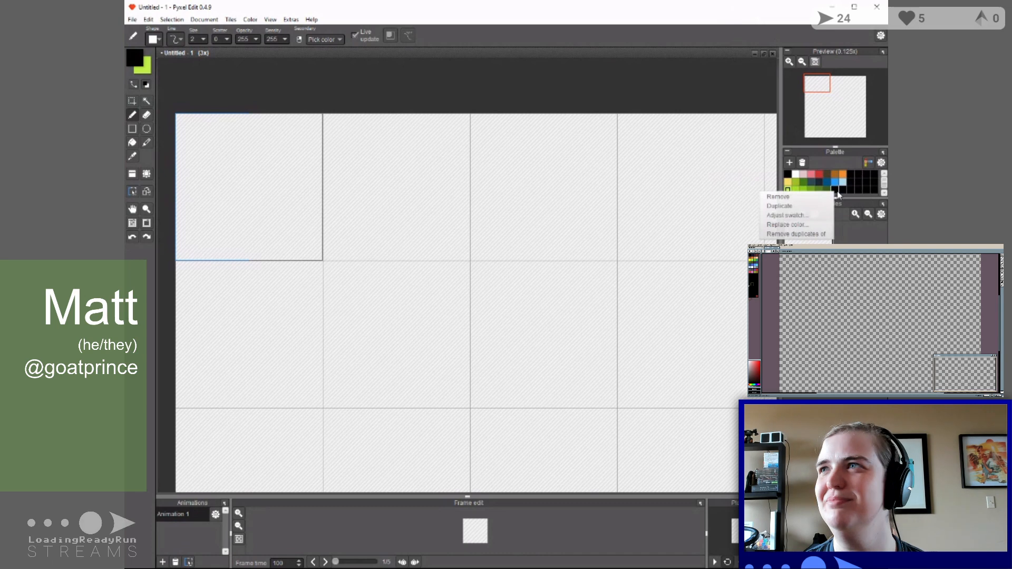
pyautogui.click(801, 216)
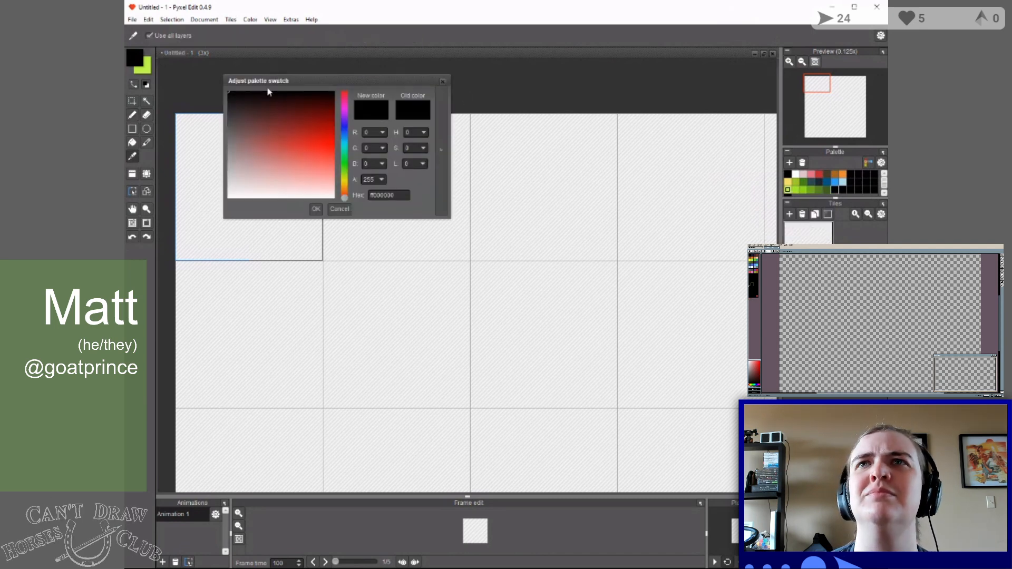
pyautogui.click(289, 135)
pyautogui.moveTo(290, 136)
pyautogui.mouseDown()
pyautogui.moveTo(276, 85)
pyautogui.moveTo(279, 130)
pyautogui.mouseUp()
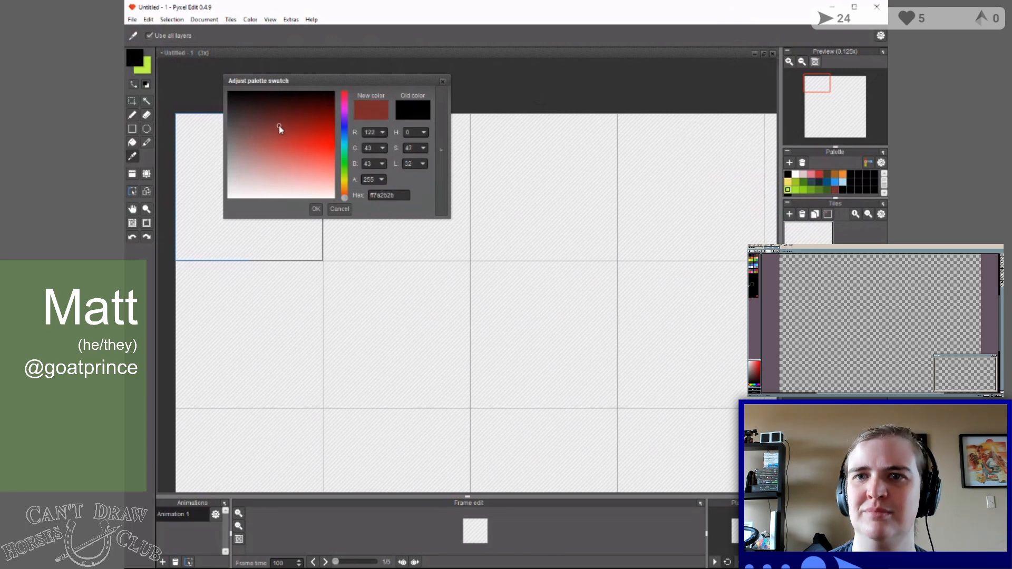
pyautogui.click(316, 209)
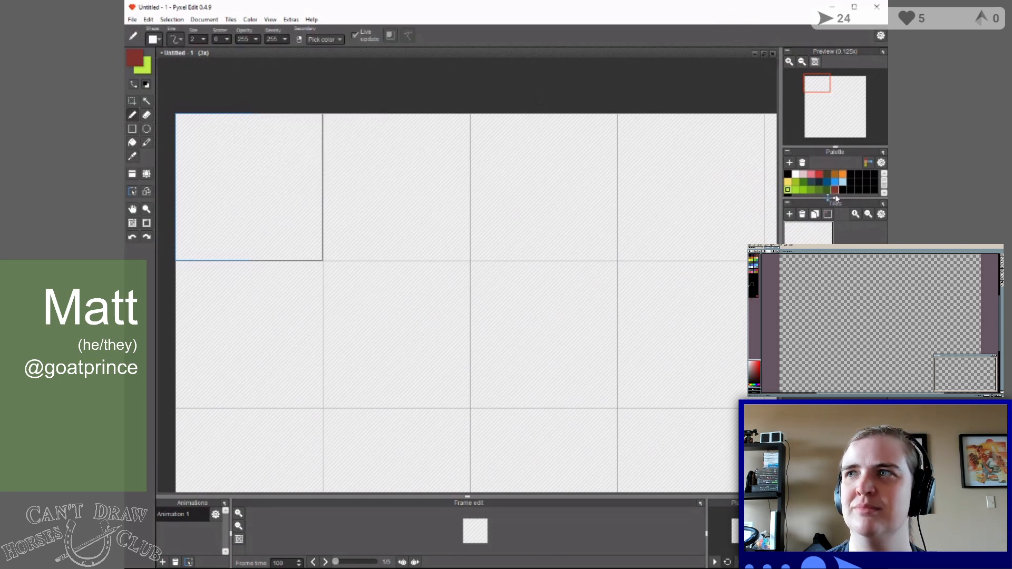
# Change the last black swatch of the green gradient's palette row to bright red #ff3535.
pyautogui.click(874, 189)
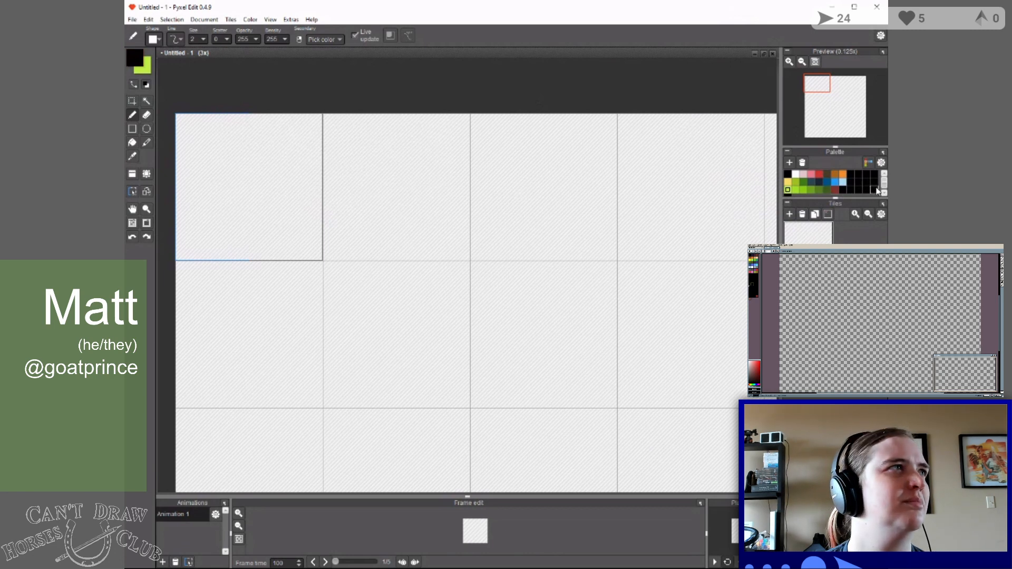
pyautogui.rightClick(874, 189)
pyautogui.click(828, 211)
pyautogui.moveTo(319, 144)
pyautogui.mouseDown()
pyautogui.moveTo(328, 169)
pyautogui.moveTo(348, 90)
pyautogui.mouseUp()
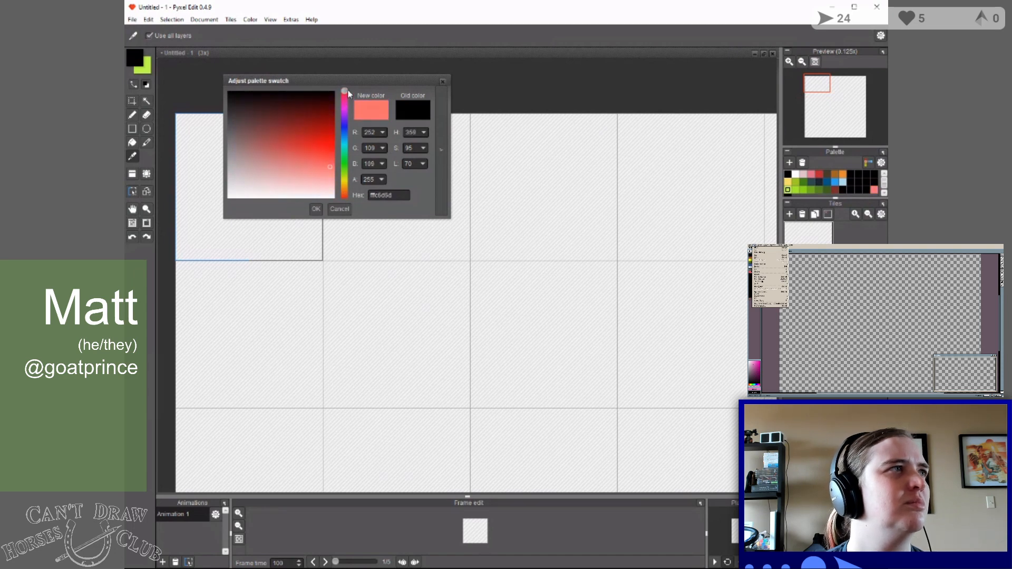
pyautogui.click(335, 154)
pyautogui.moveTo(337, 157); pyautogui.dragTo(339, 160)
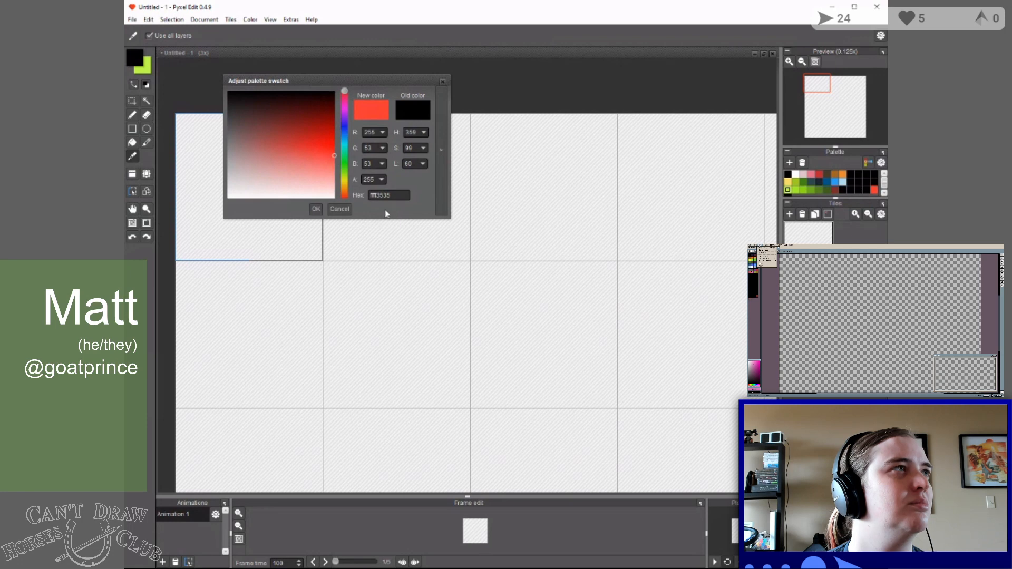
pyautogui.click(316, 209)
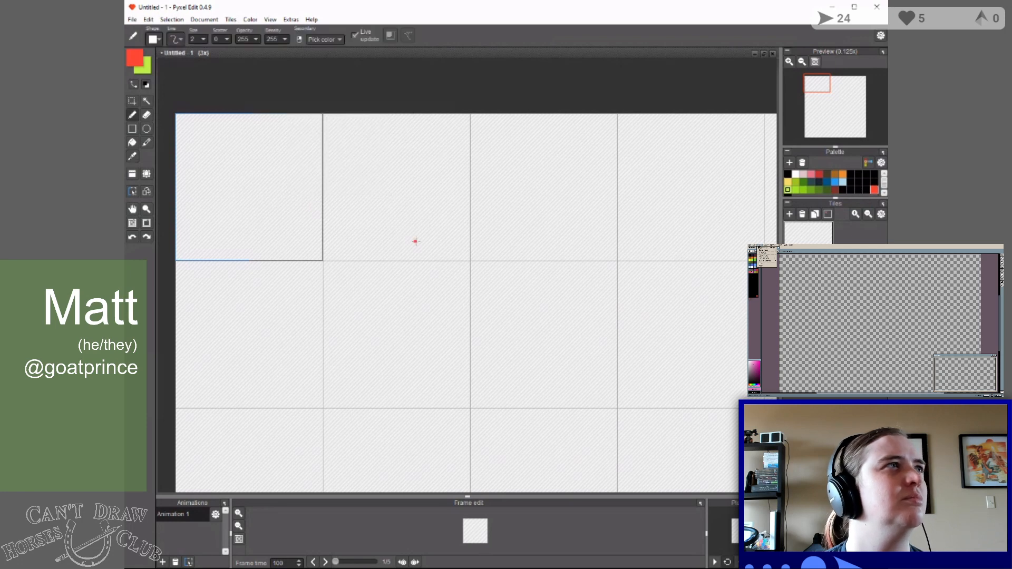
# Set dark red as the secondary and bright red as the primary colour, and fill the swatches between them with a gradient.
pyautogui.click(836, 191)
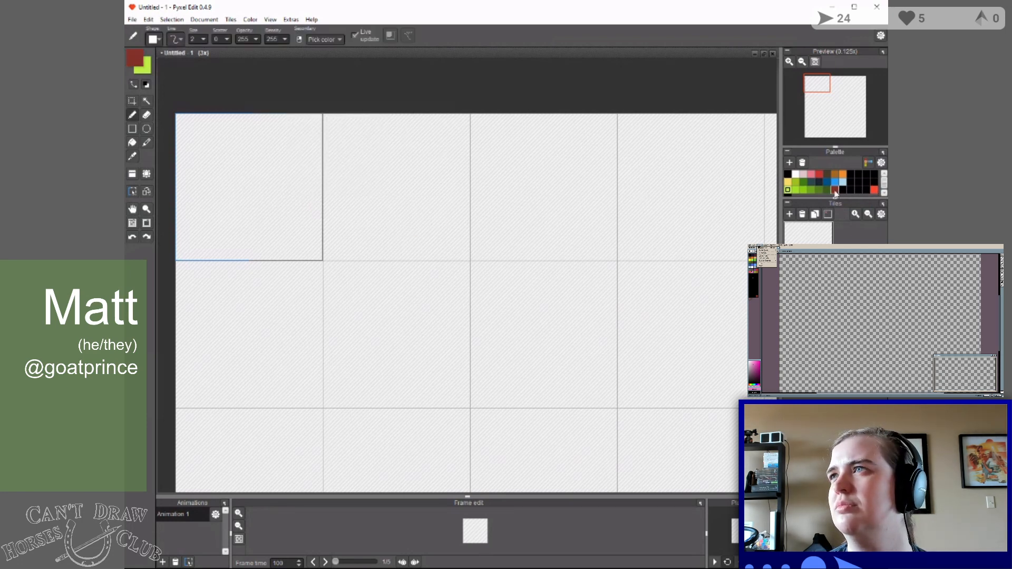
pyautogui.click(133, 84)
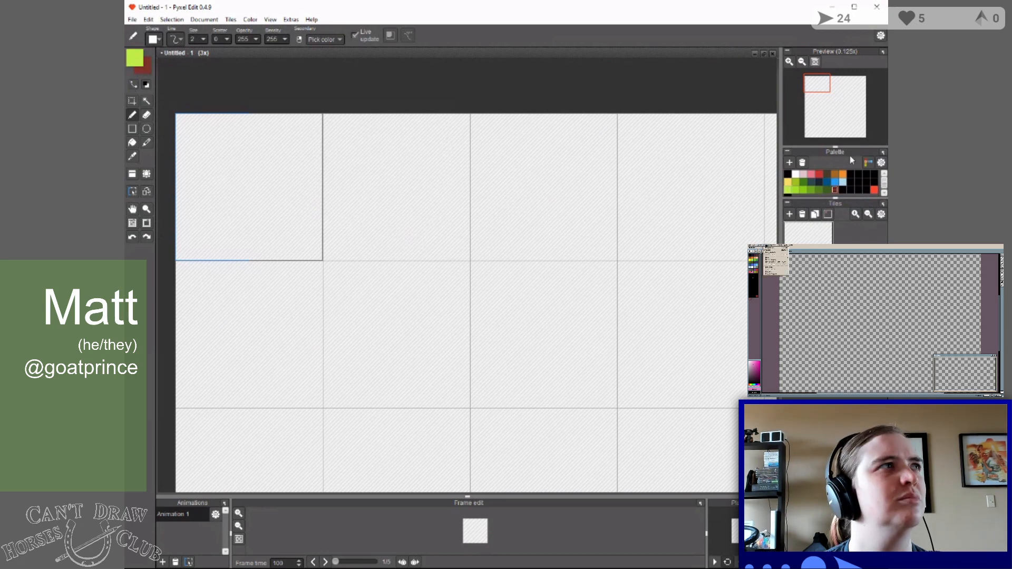
pyautogui.click(875, 190)
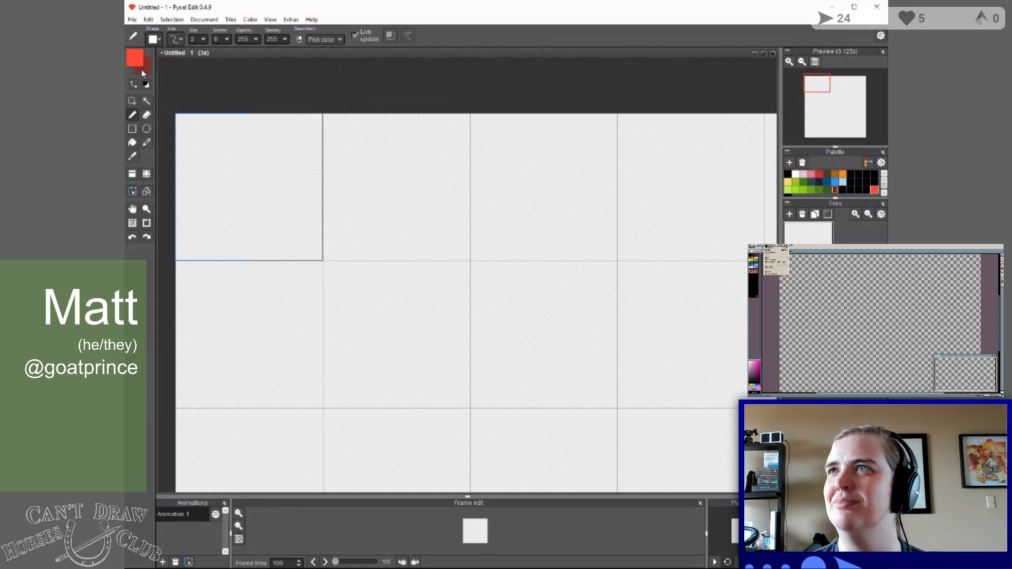
pyautogui.click(869, 164)
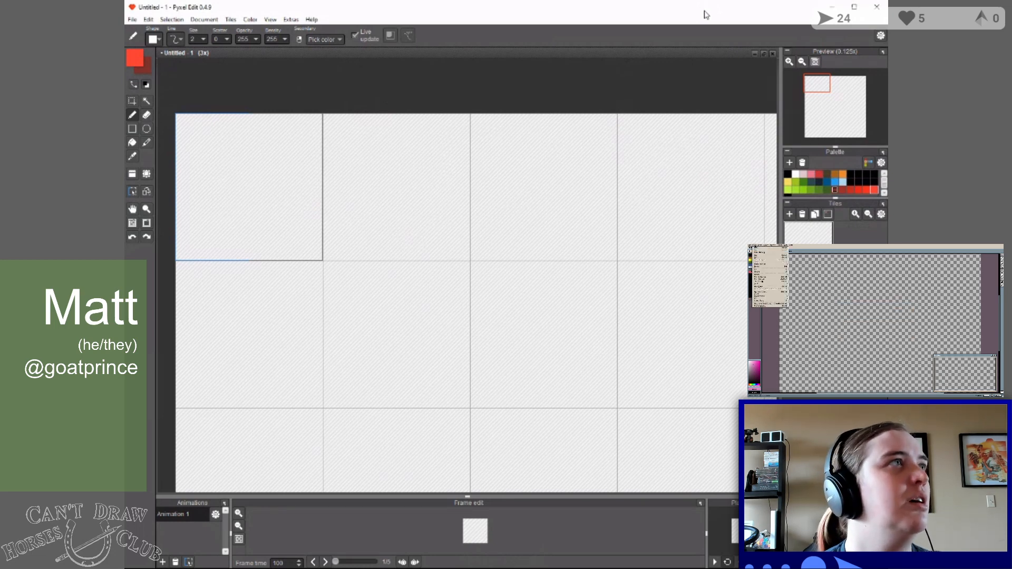
# Choose the lime green swatch as the primary colour and draw a rounded freehand outline in the first tile.
pyautogui.click(789, 190)
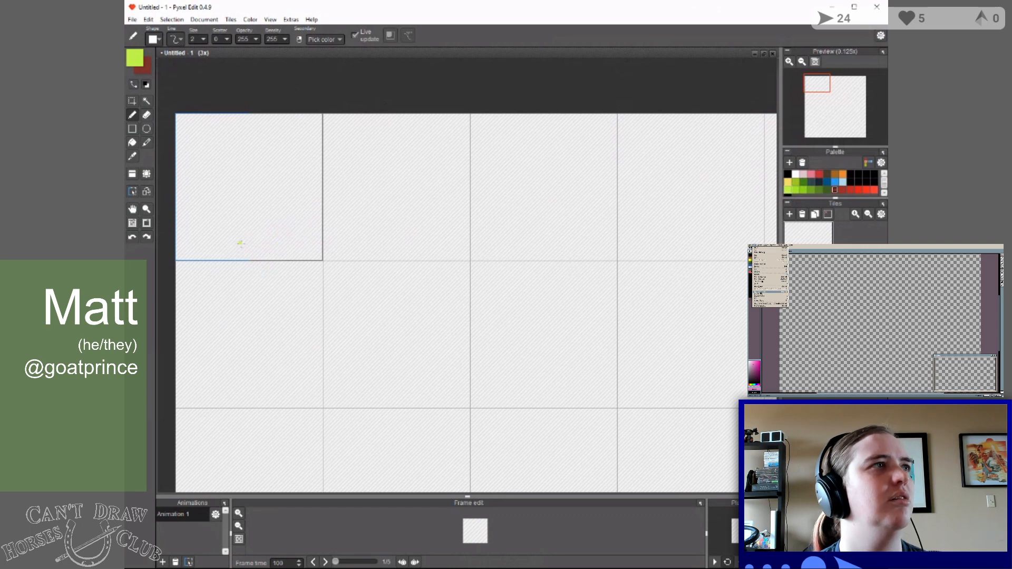
pyautogui.moveTo(246, 243)
pyautogui.mouseDown()
pyautogui.moveTo(217, 225)
pyautogui.moveTo(231, 182)
pyautogui.mouseUp()
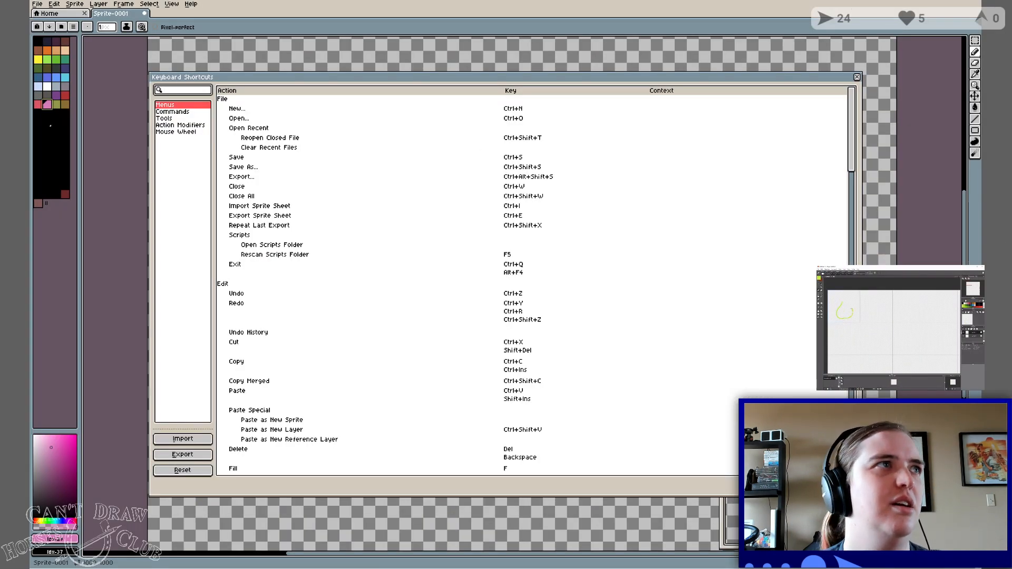
# In Aseprite, look through the keyboard shortcuts assigned to the menus, from File to Help.
pyautogui.scroll(-2, 856, 157)
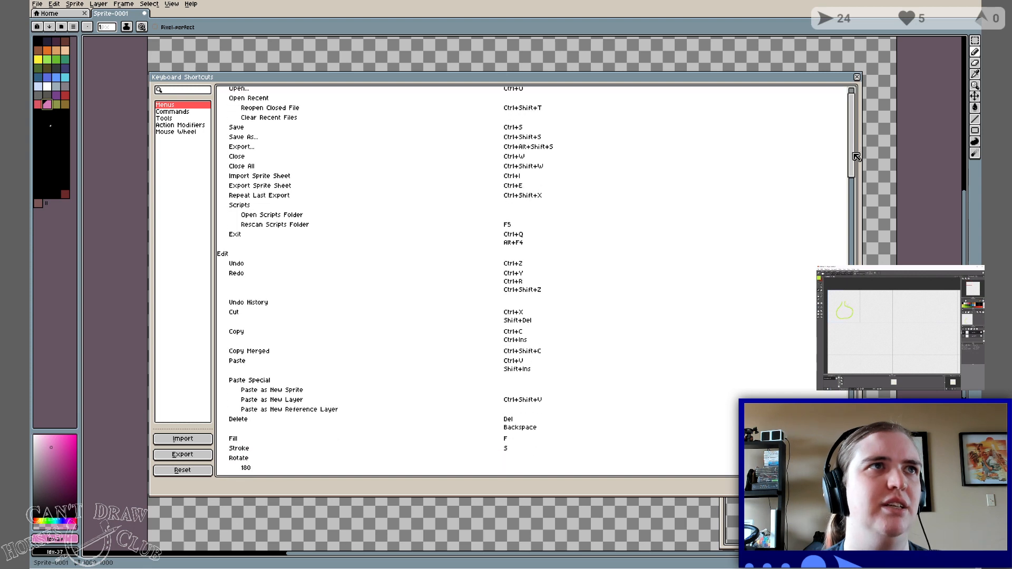
pyautogui.moveTo(856, 155); pyautogui.dragTo(857, 292)
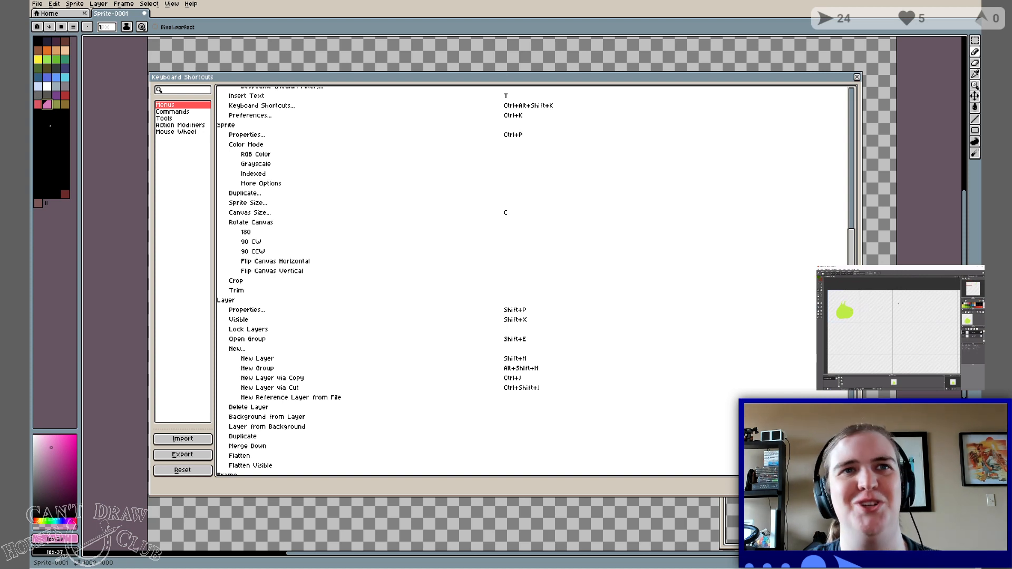
pyautogui.moveTo(856, 292); pyautogui.dragTo(856, 296)
pyautogui.scroll(-2, 532, 279)
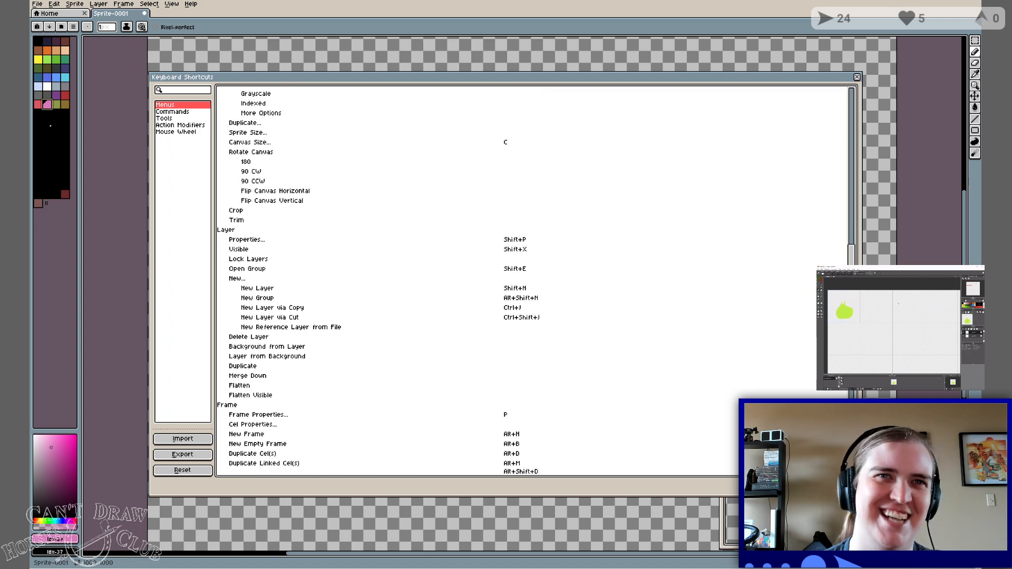
pyautogui.scroll(-5, 533, 279)
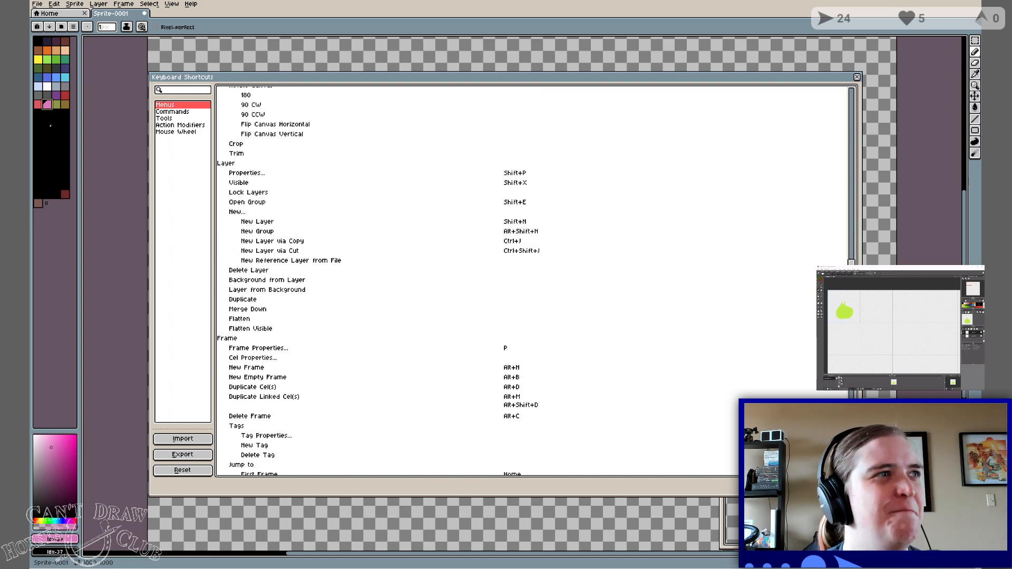
pyautogui.scroll(-3, 533, 280)
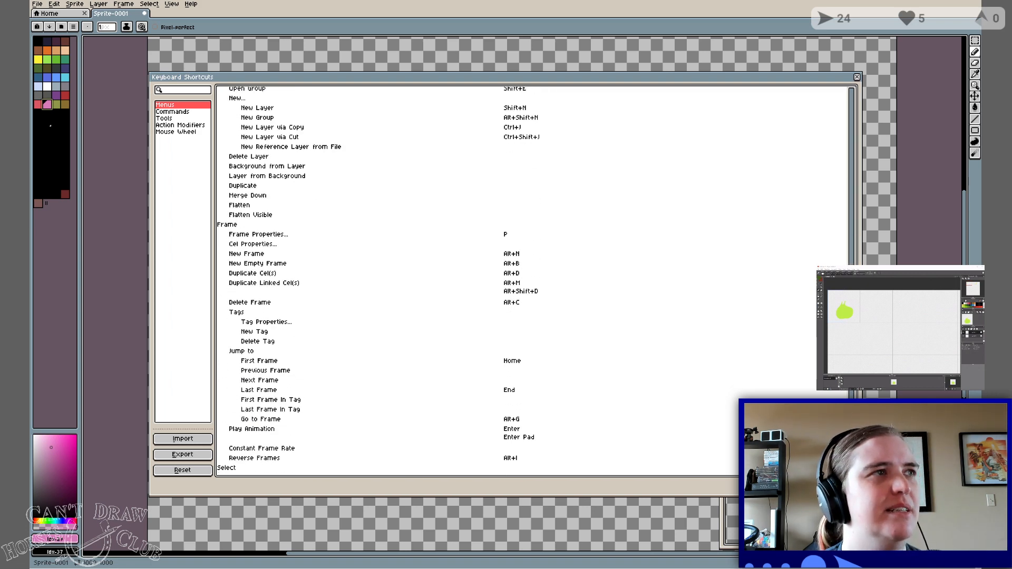
pyautogui.scroll(-4, 532, 279)
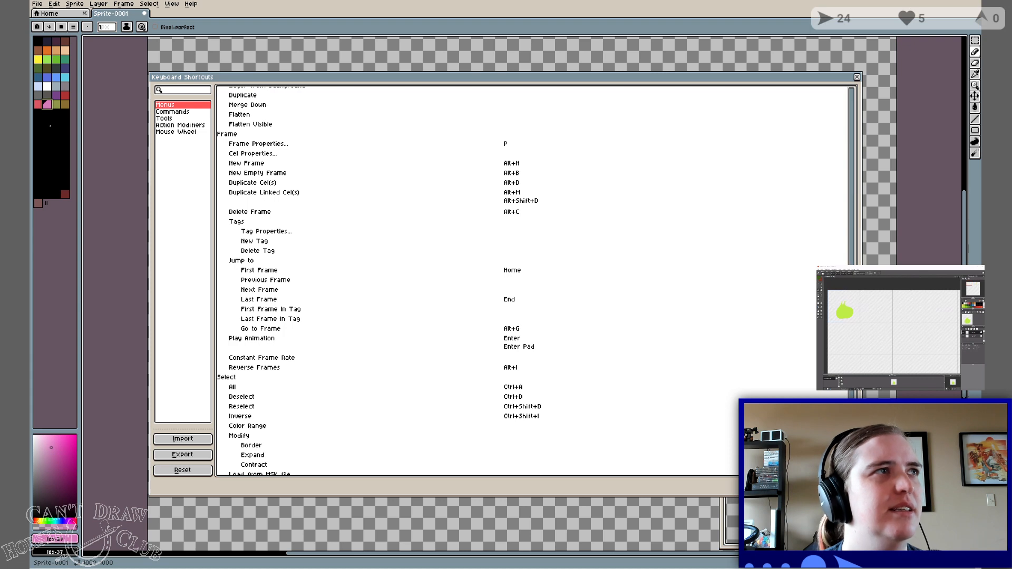
pyautogui.scroll(-1, 533, 280)
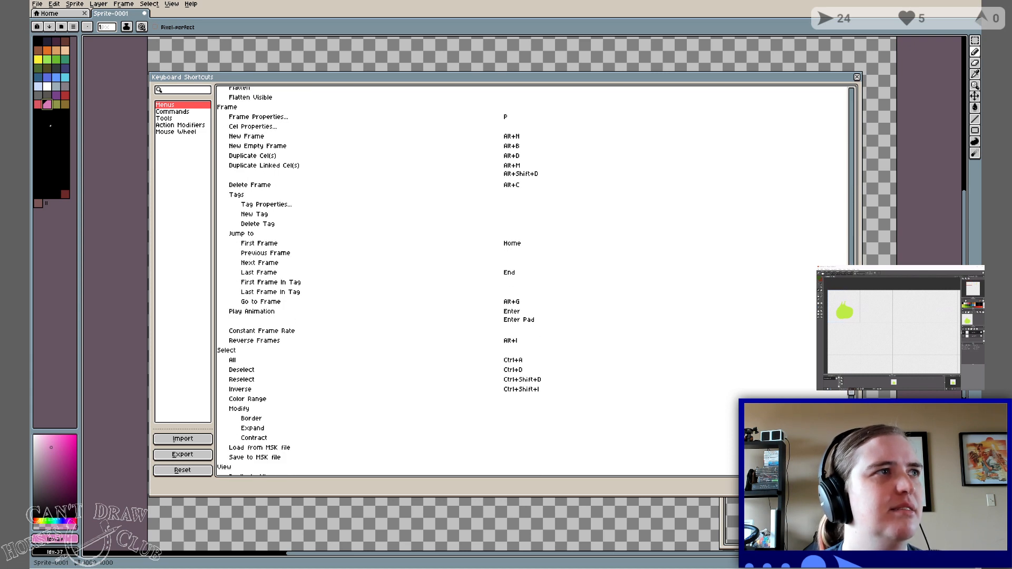
pyautogui.scroll(-15, 532, 280)
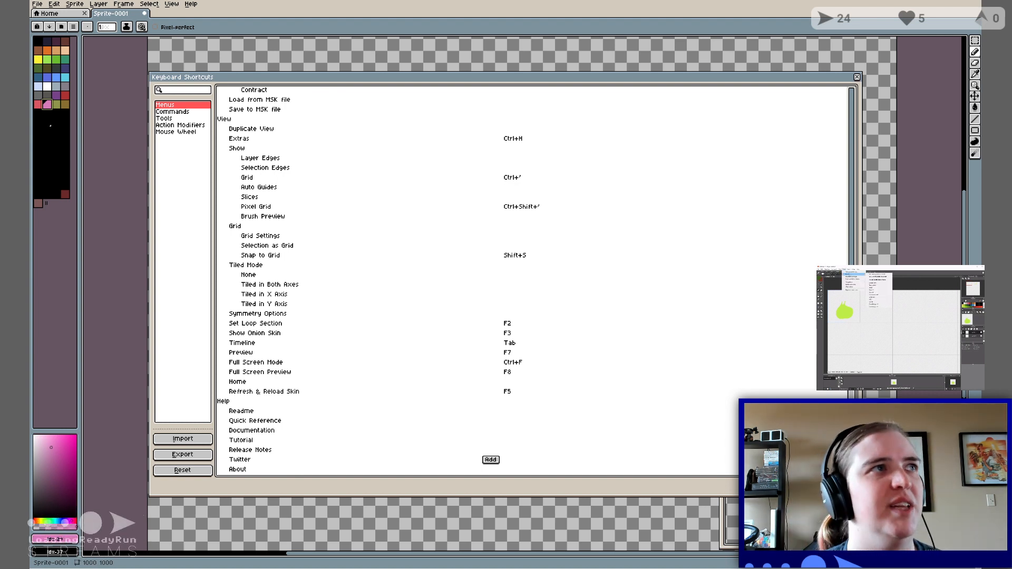
# Look through the keyboard shortcuts for the commands, including the brush, colour, palette and frame navigation actions.
pyautogui.click(189, 112)
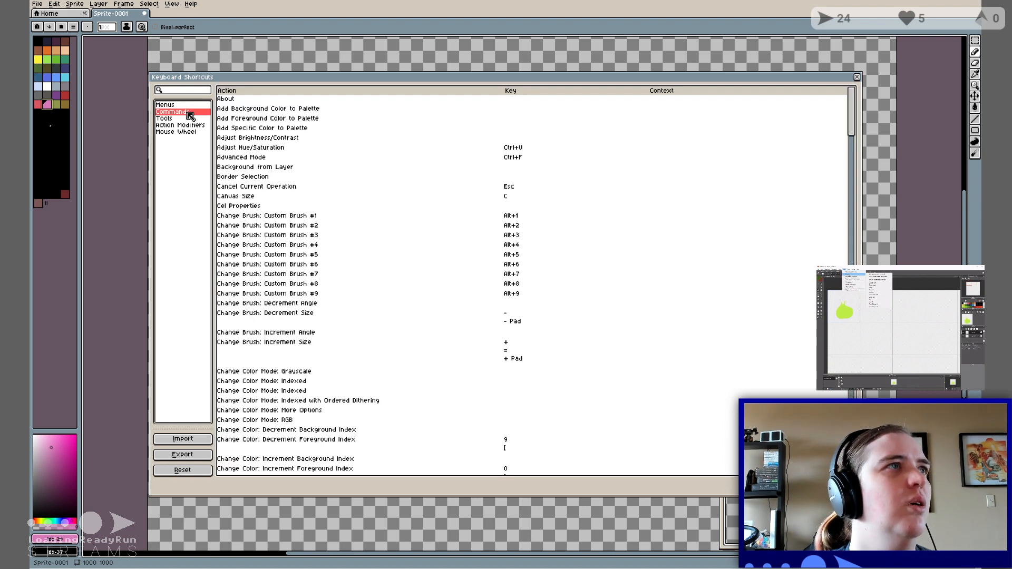
pyautogui.scroll(-6, 642, 203)
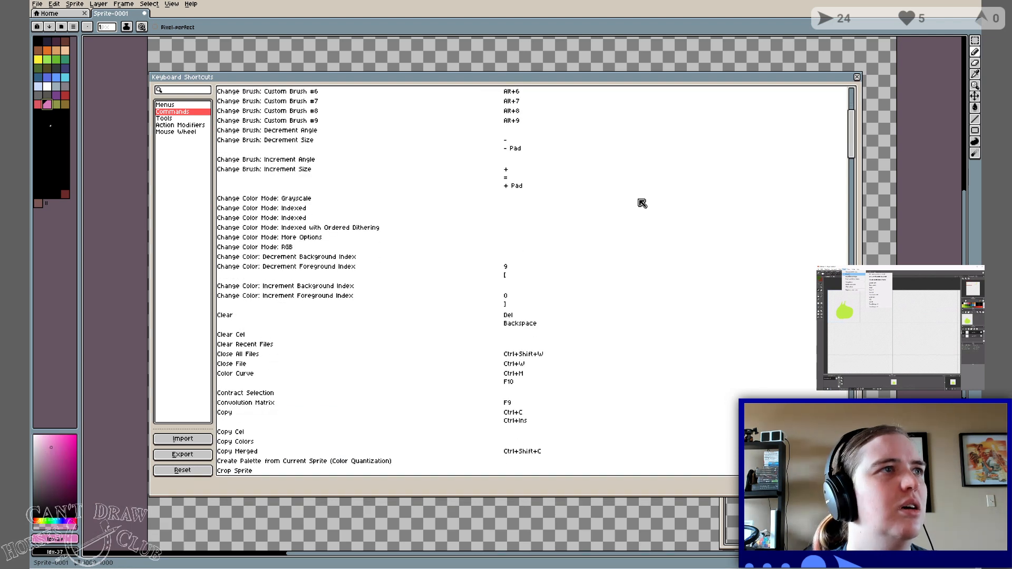
pyautogui.scroll(-2, 643, 203)
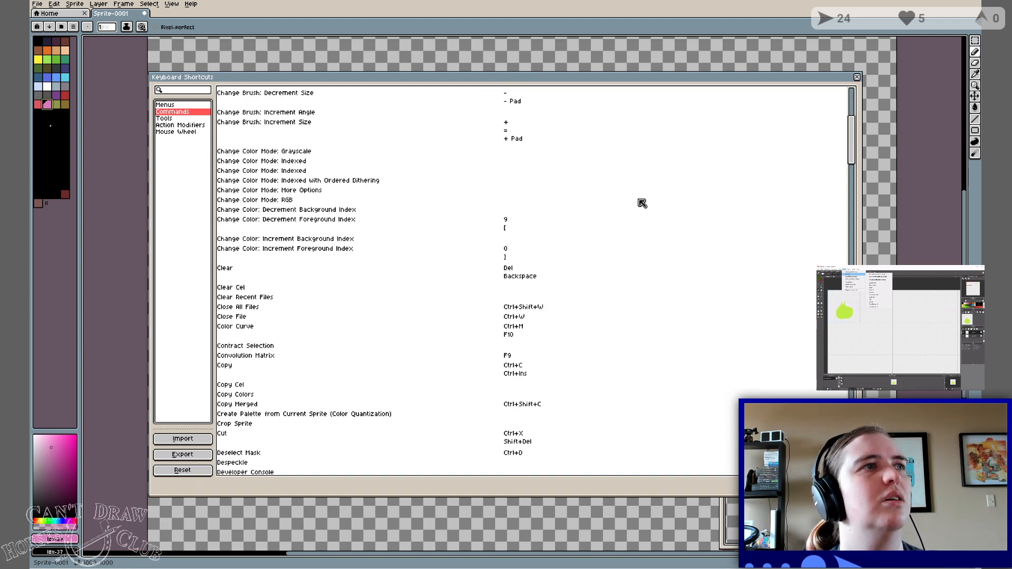
pyautogui.scroll(-3, 642, 203)
pyautogui.scroll(-1, 642, 203)
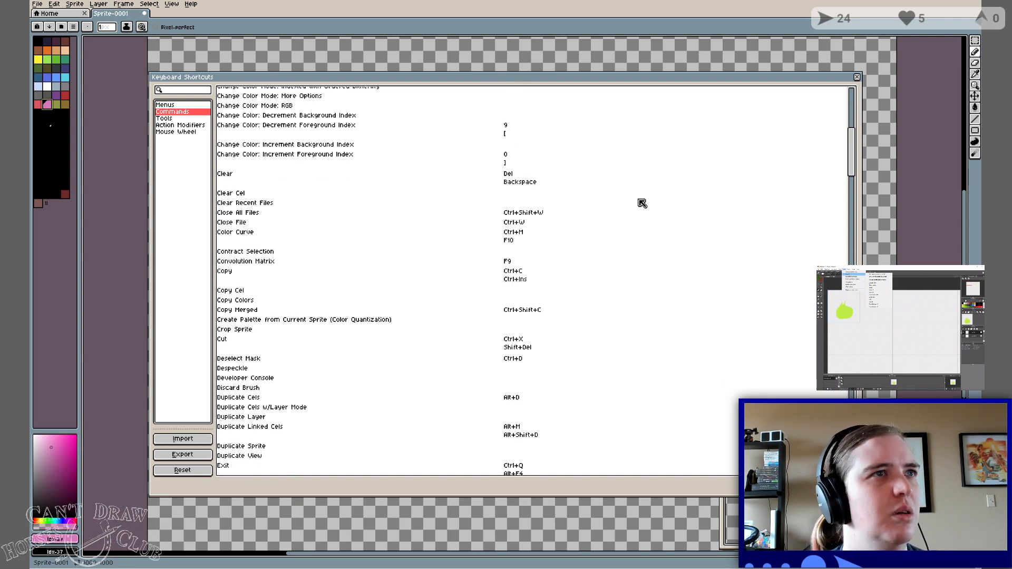
pyautogui.scroll(-4, 642, 203)
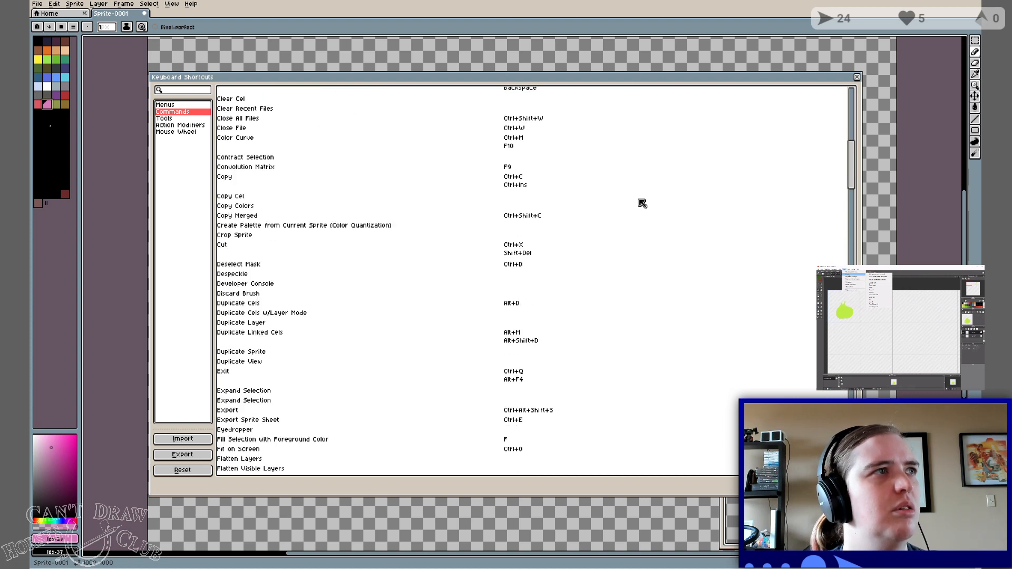
pyautogui.scroll(-1, 642, 203)
pyautogui.moveTo(335, 209)
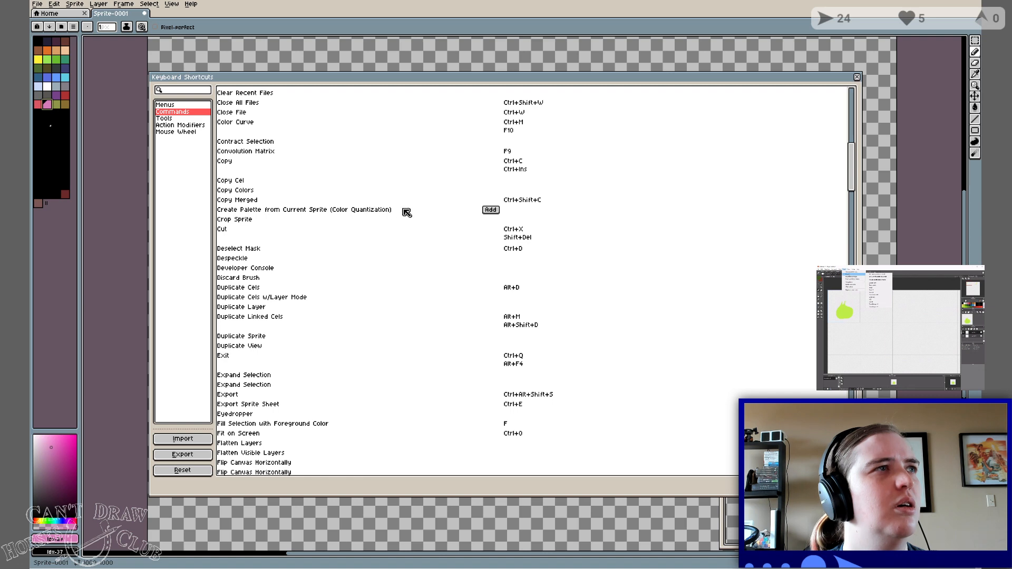
pyautogui.scroll(-8, 407, 212)
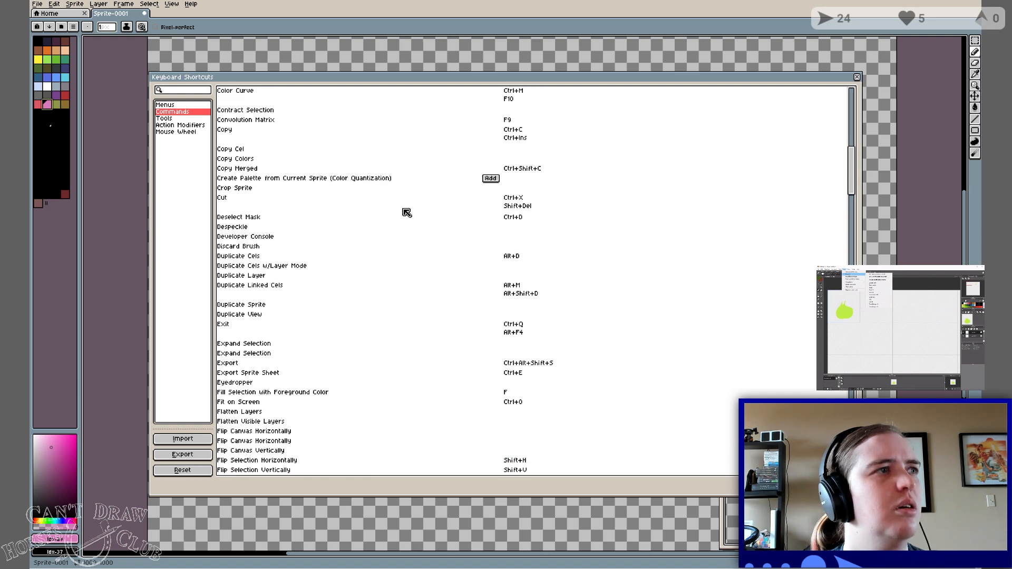
pyautogui.scroll(-2, 406, 212)
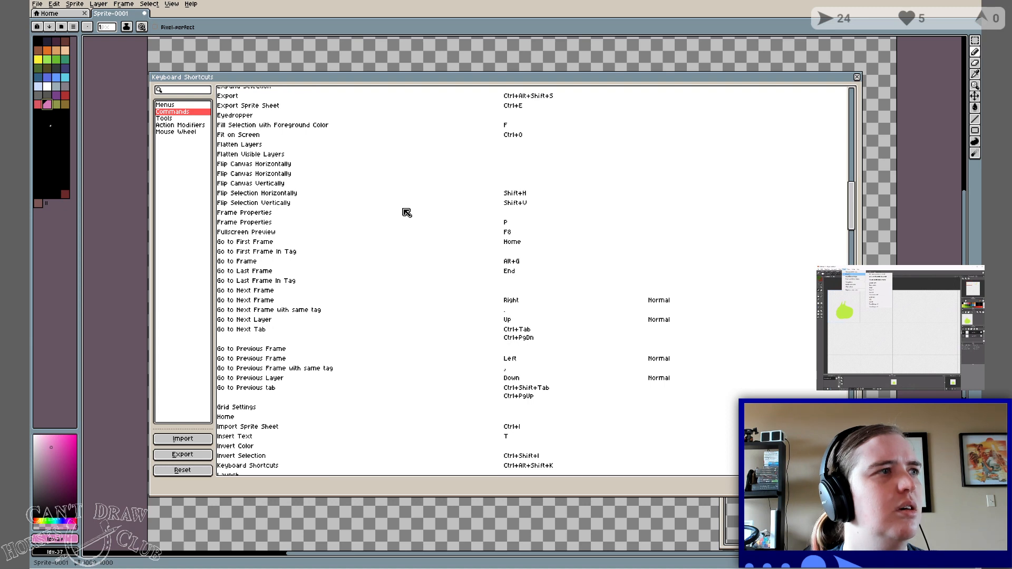
pyautogui.scroll(-3, 407, 212)
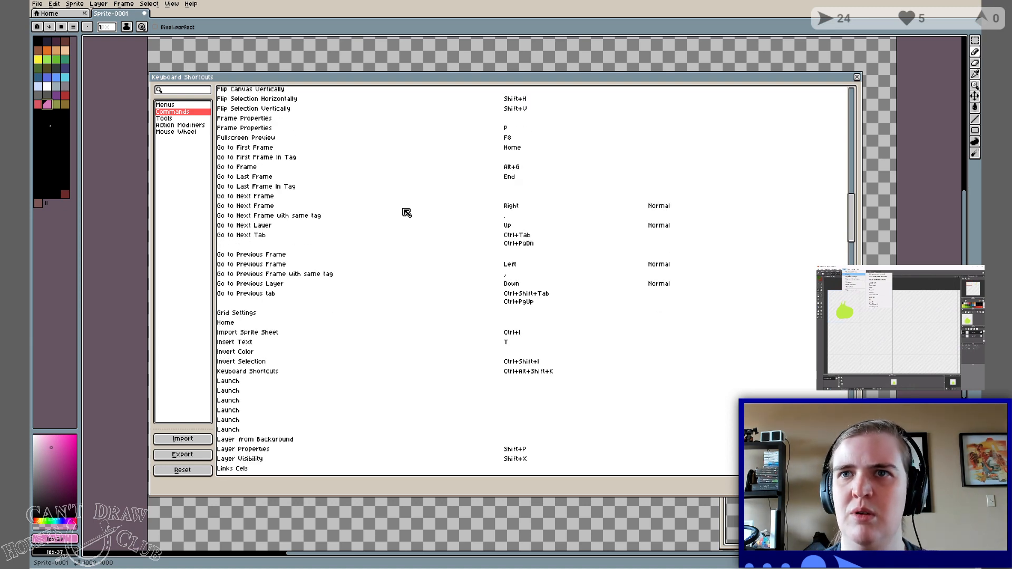
pyautogui.moveTo(405, 212)
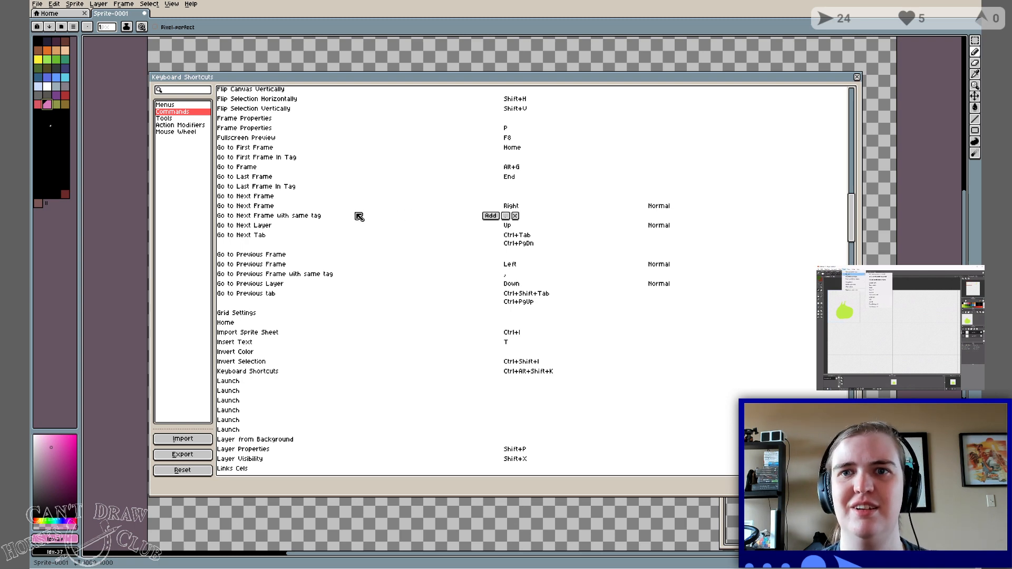
# Look through the remaining command shortcuts for layers, new files and frames, animation playback, sprite rotation and saving.
pyautogui.scroll(-6, 352, 219)
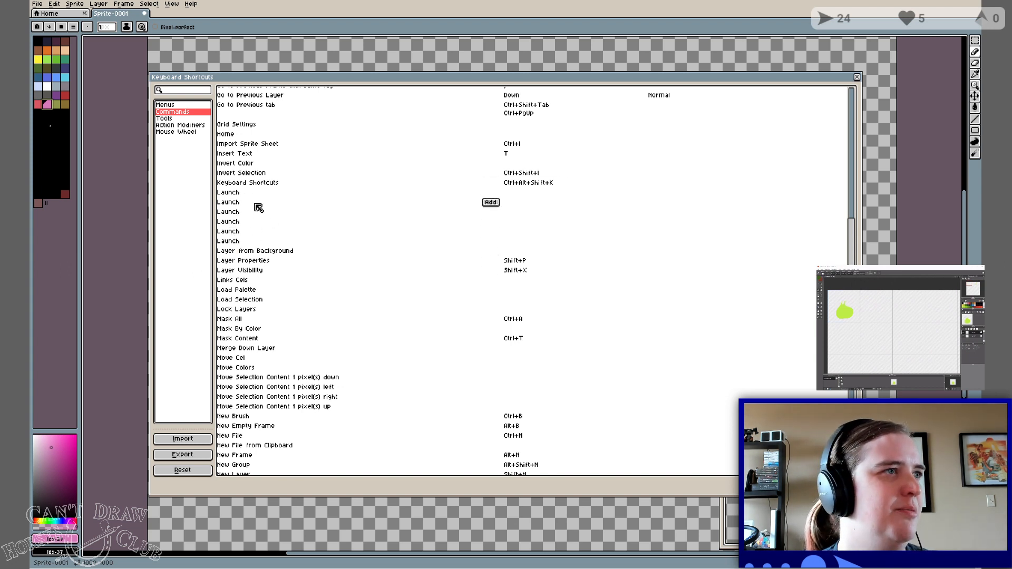
pyautogui.scroll(-1, 259, 208)
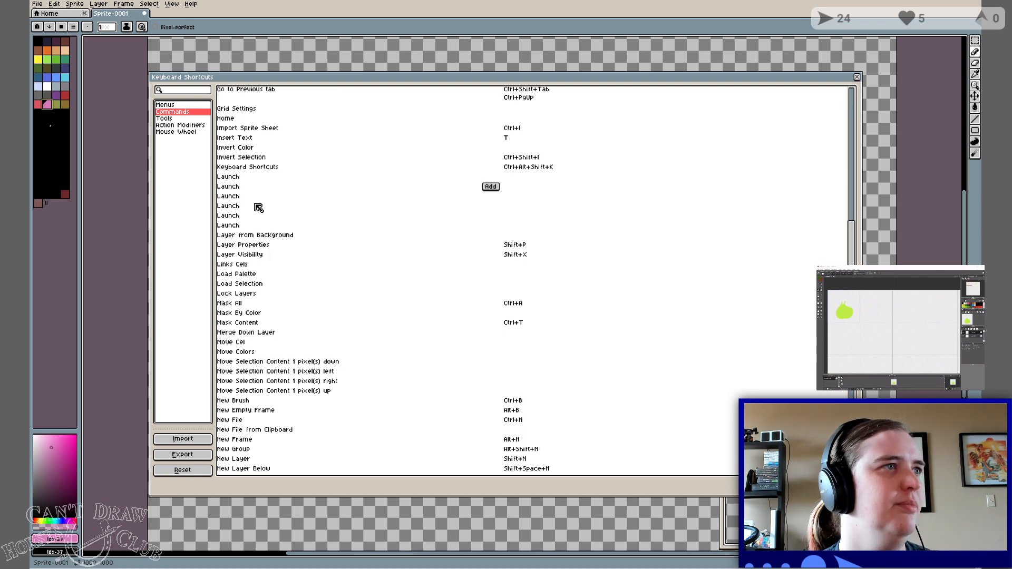
pyautogui.scroll(-8, 258, 208)
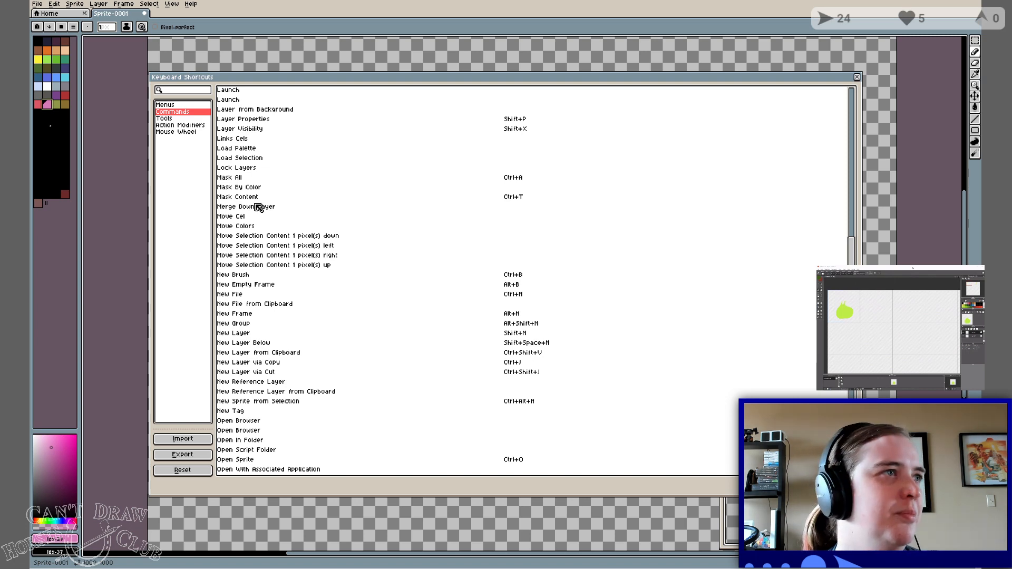
pyautogui.scroll(-4, 256, 208)
pyautogui.scroll(-4, 252, 208)
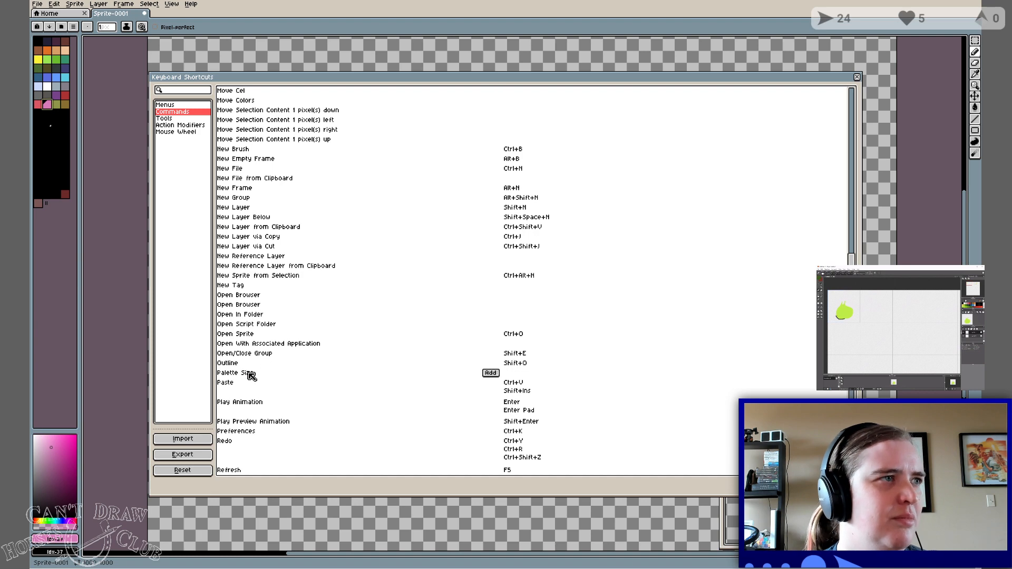
pyautogui.scroll(-14, 252, 375)
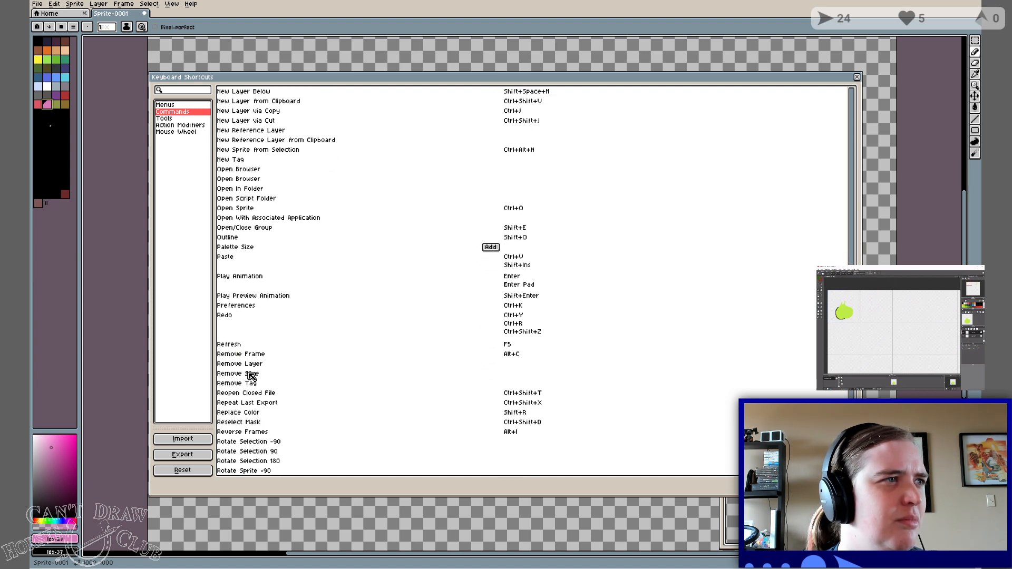
pyautogui.scroll(-10, 251, 377)
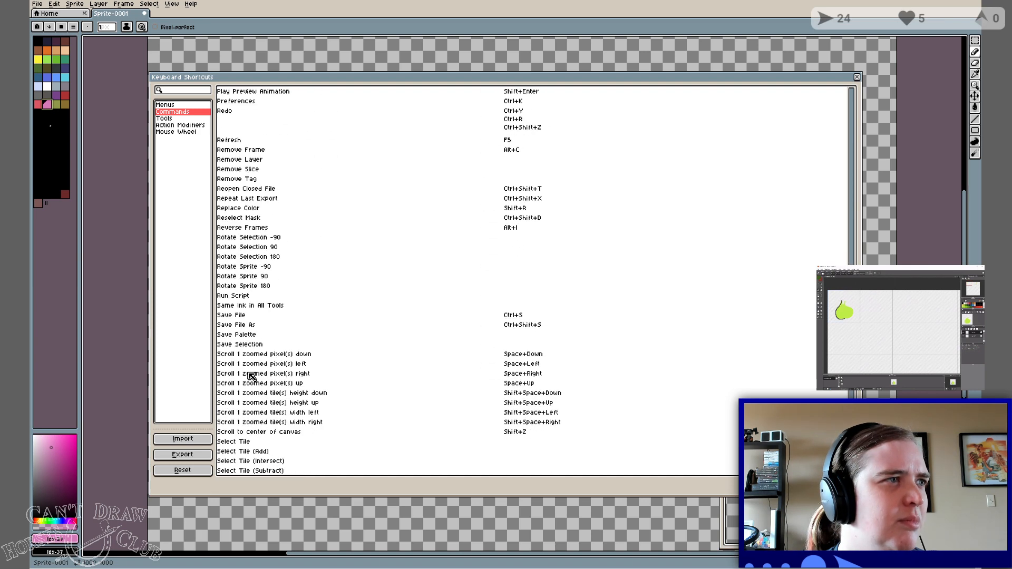
# Review the command shortcuts for moving selections, layer opacity, display options, symmetry and zoom levels.
pyautogui.scroll(-10, 251, 377)
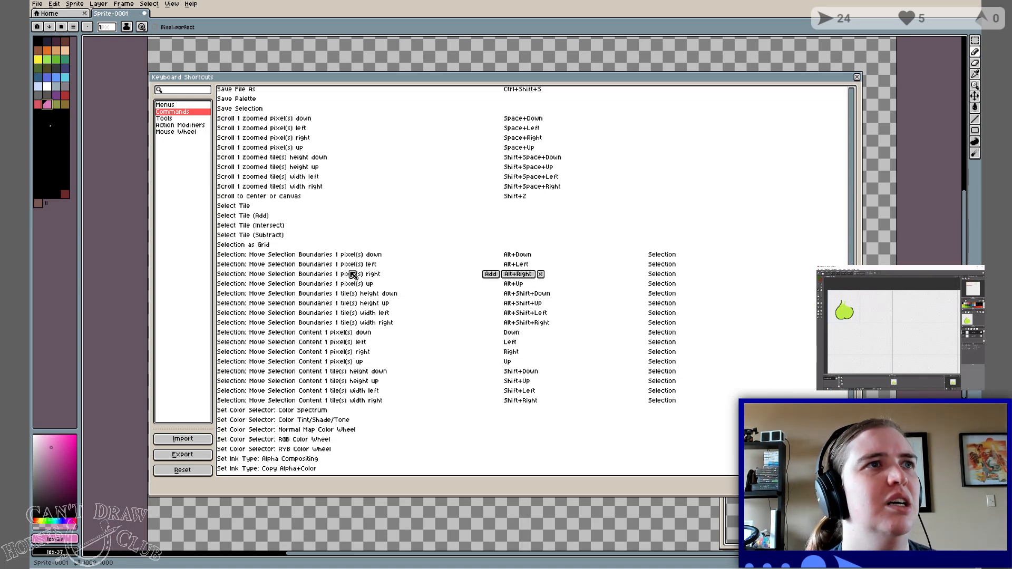
pyautogui.scroll(-4, 291, 335)
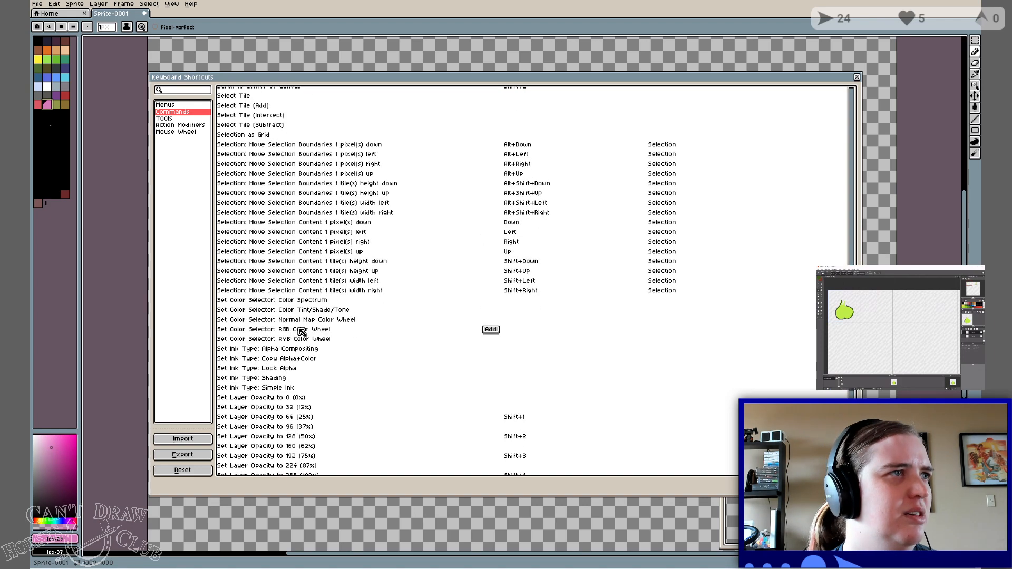
pyautogui.scroll(-2, 301, 335)
pyautogui.scroll(-10, 301, 334)
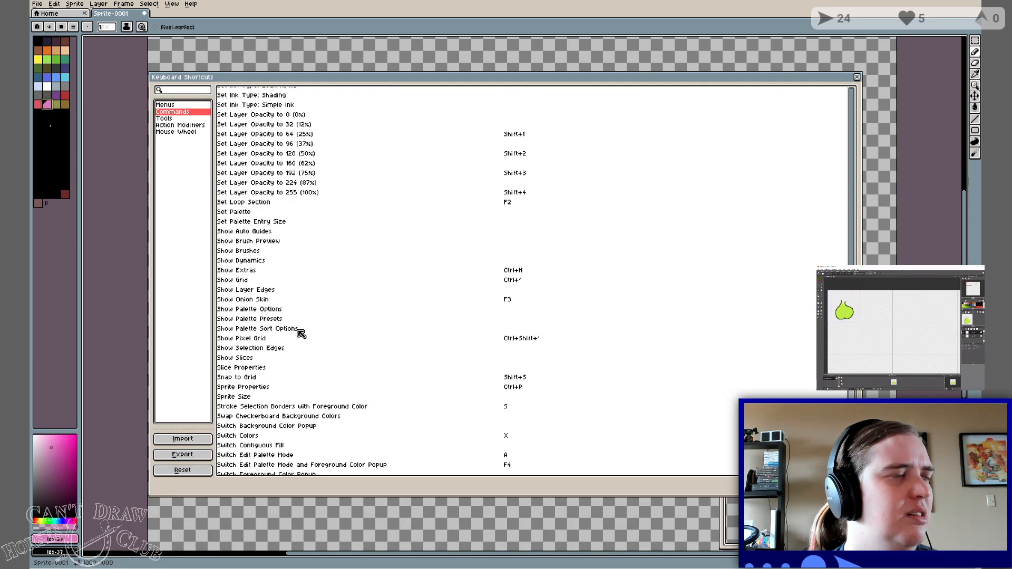
pyautogui.scroll(-3, 300, 334)
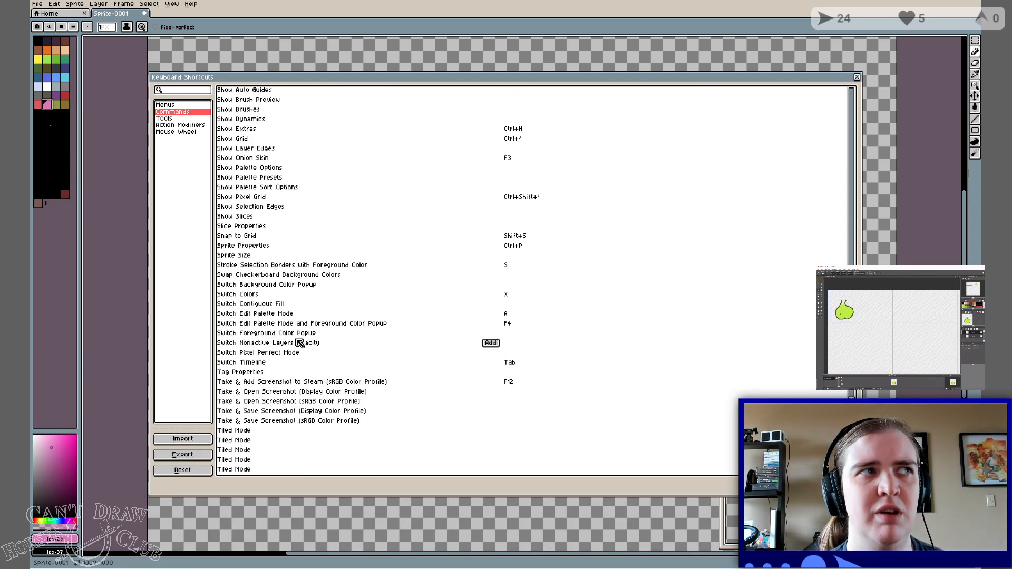
pyautogui.scroll(-4, 300, 335)
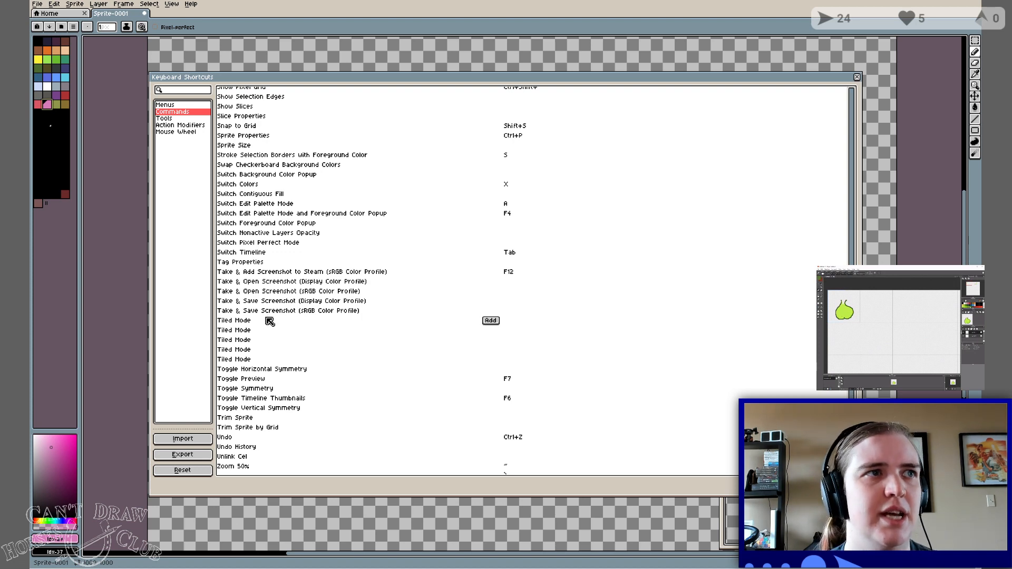
pyautogui.scroll(-3, 270, 321)
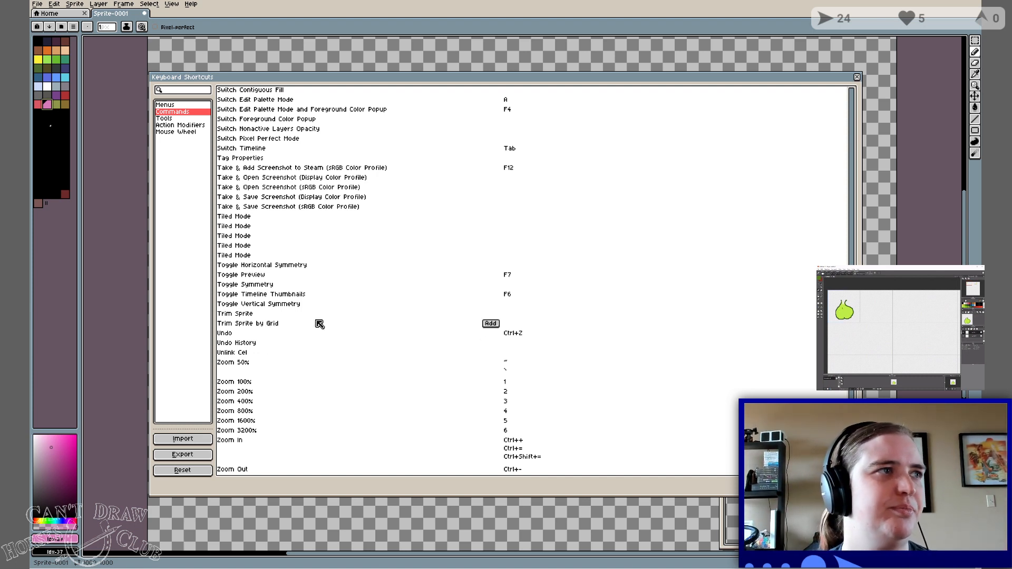
# Review the shortcuts for tools, action modifiers and the mouse wheel, and close the shortcut settings.
pyautogui.click(176, 119)
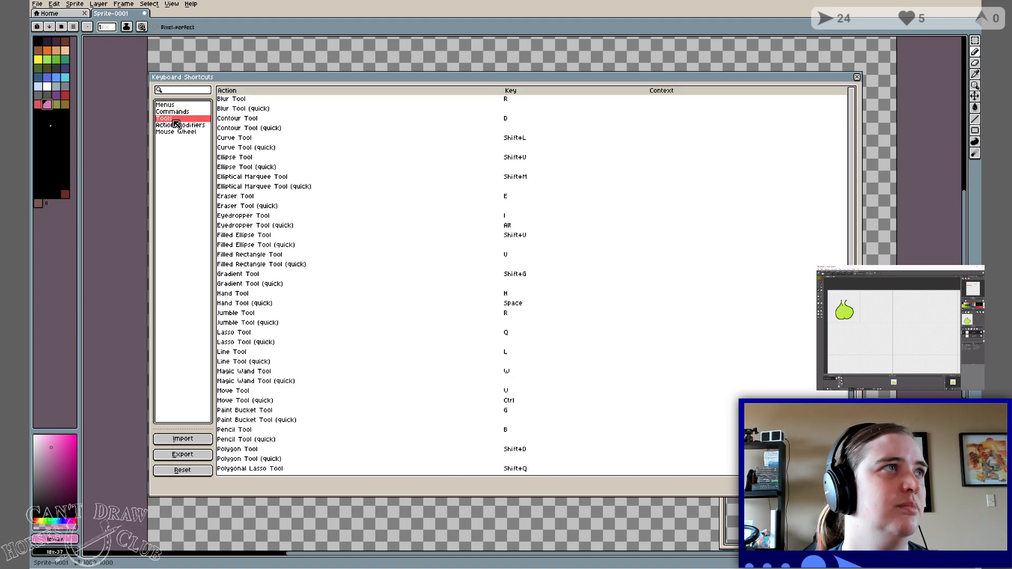
pyautogui.scroll(-3, 408, 345)
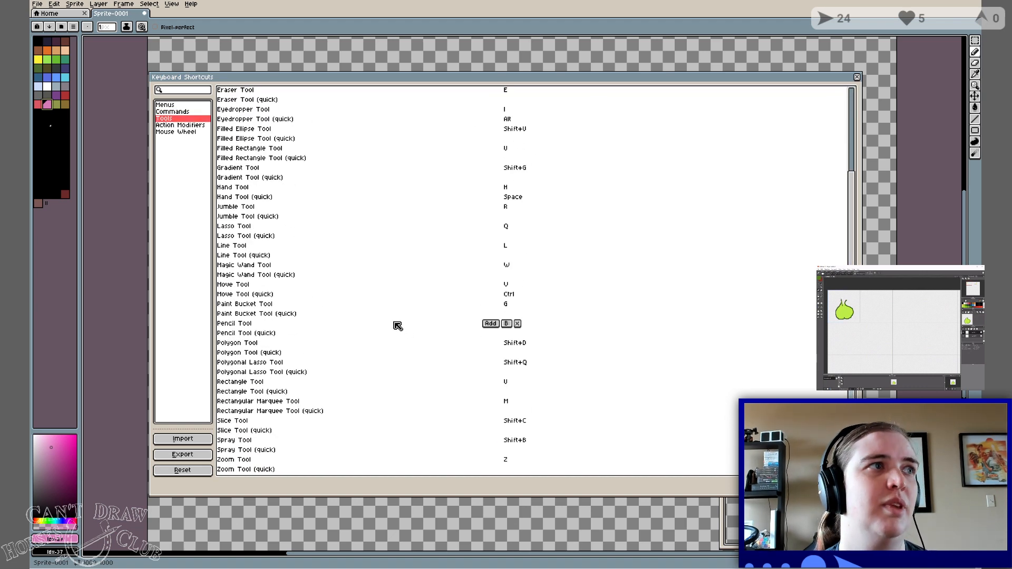
pyautogui.click(190, 127)
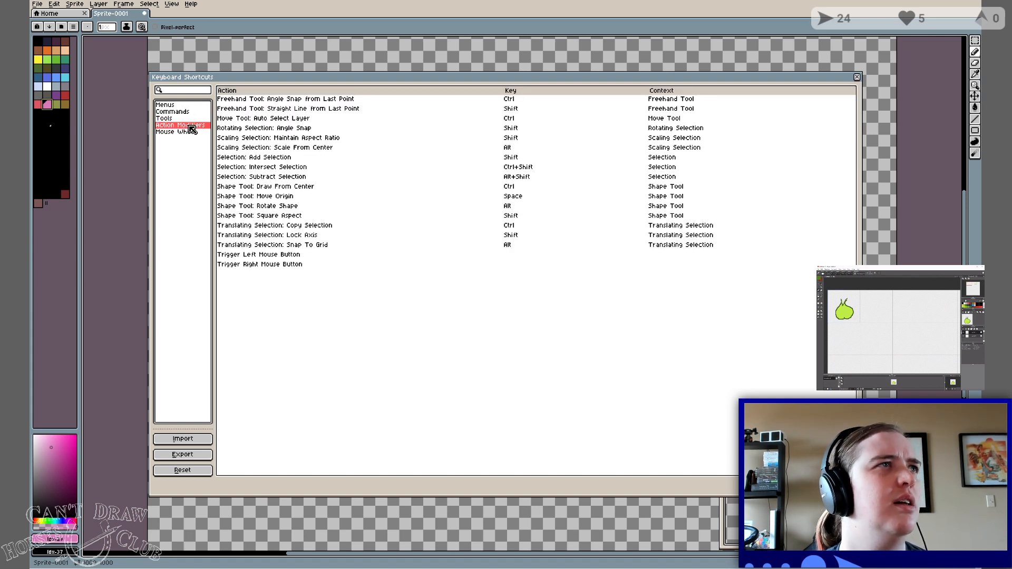
pyautogui.click(187, 133)
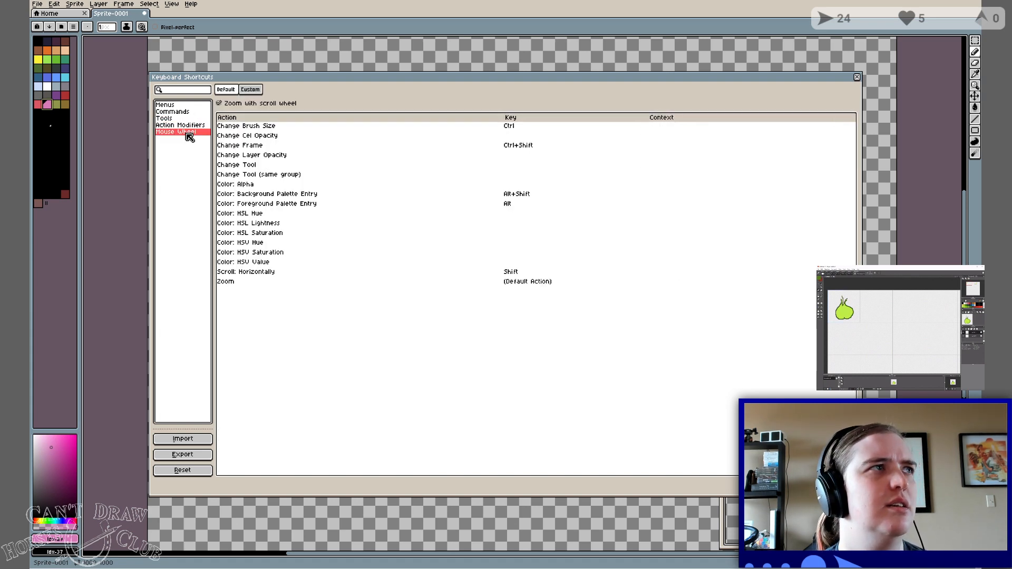
pyautogui.click(858, 78)
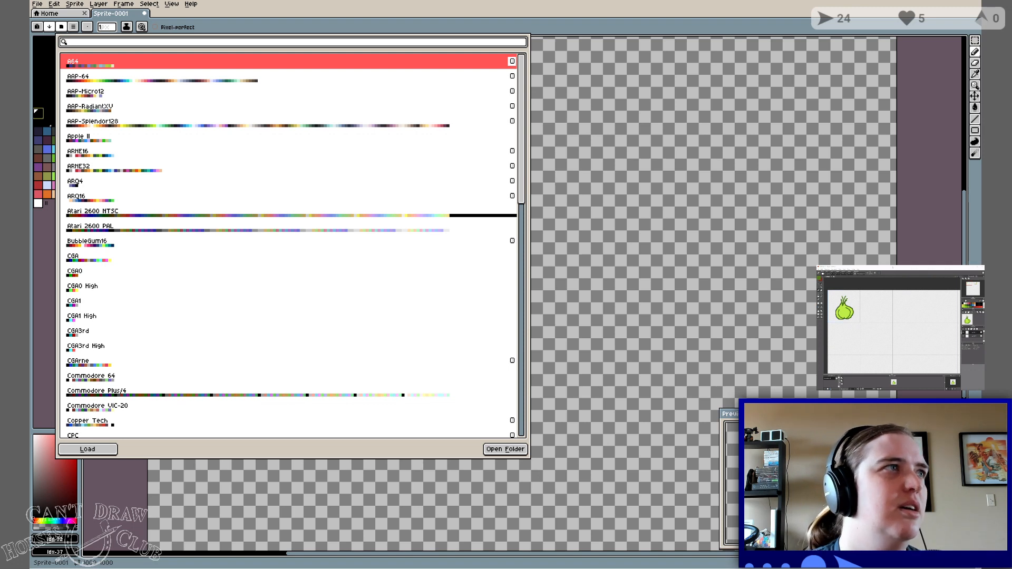
# Browse the preset palettes, including Commodore and Game Boy, and load the Google UI palette.
pyautogui.scroll(-3, 528, 216)
pyautogui.moveTo(527, 215); pyautogui.dragTo(531, 281)
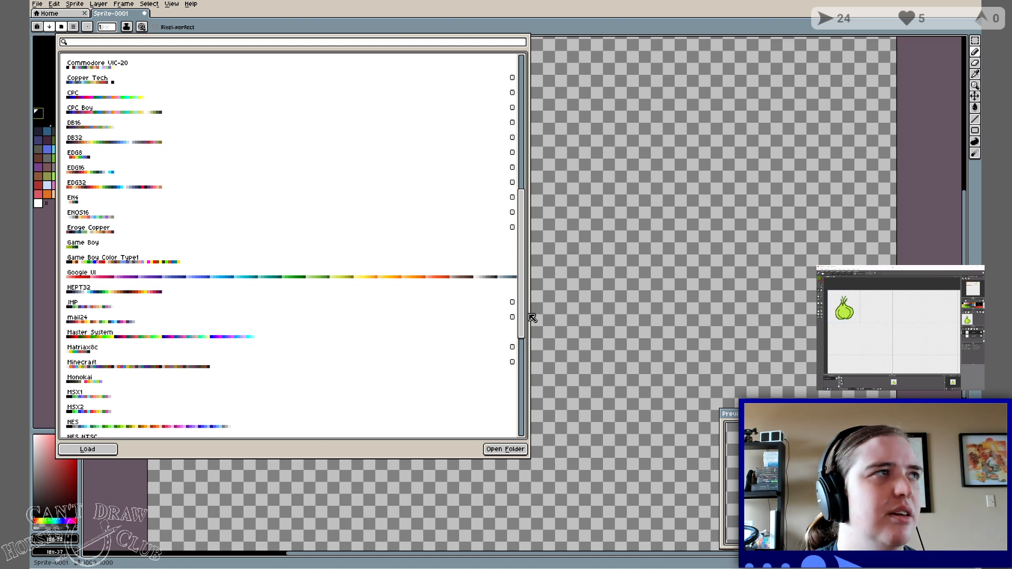
pyautogui.click(101, 130)
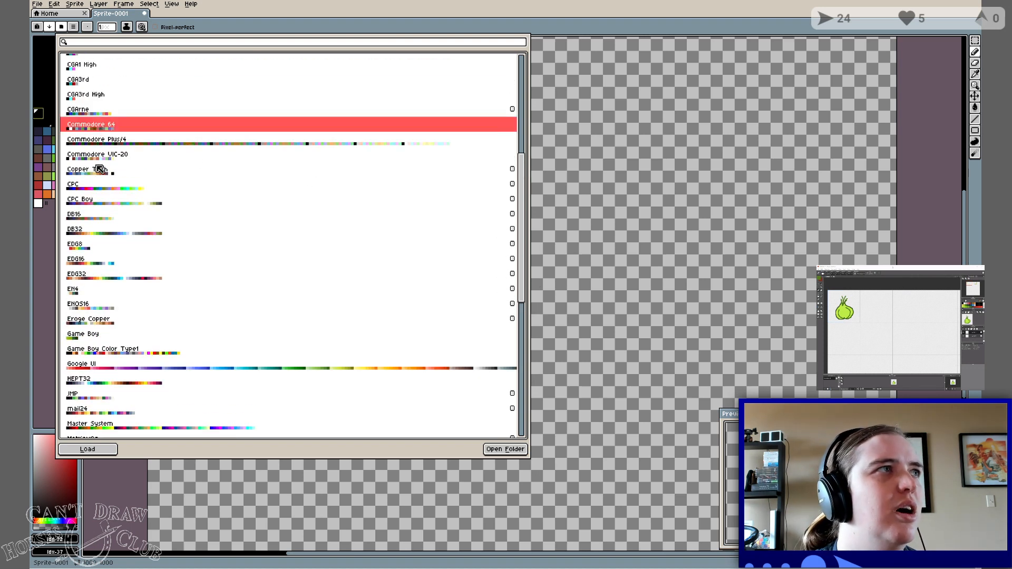
pyautogui.click(112, 154)
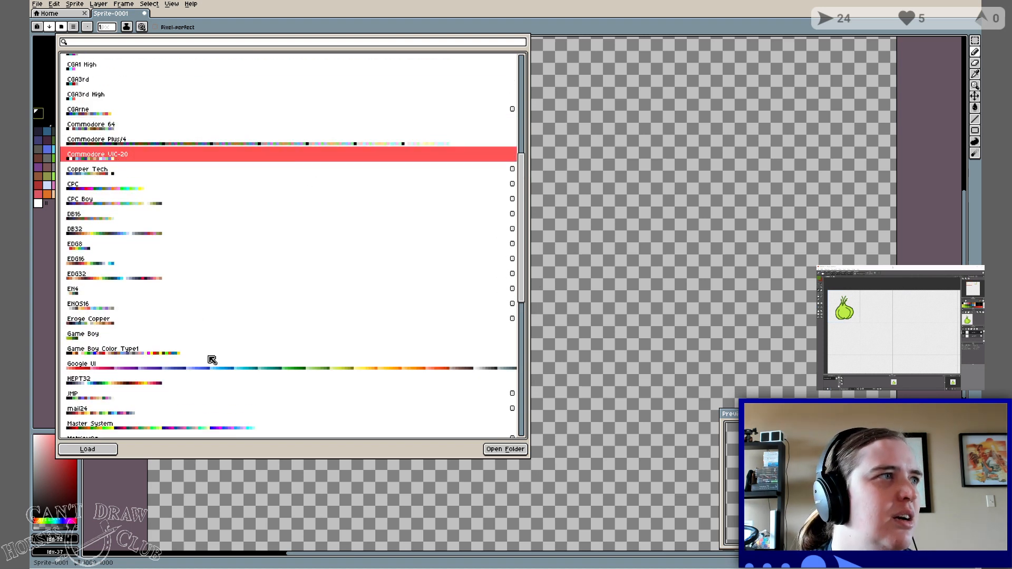
pyautogui.scroll(-3, 210, 357)
pyautogui.click(85, 277)
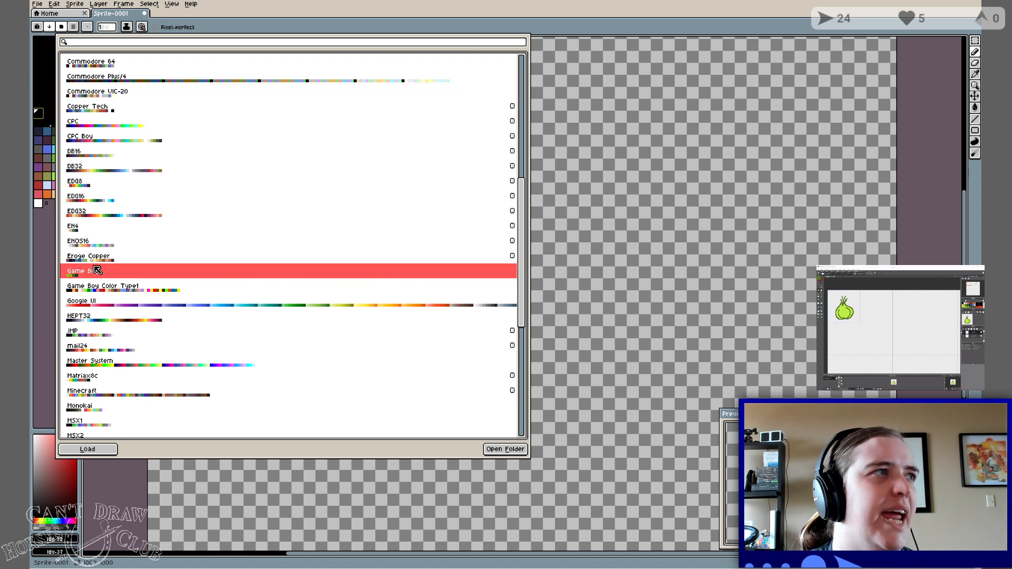
pyautogui.click(103, 307)
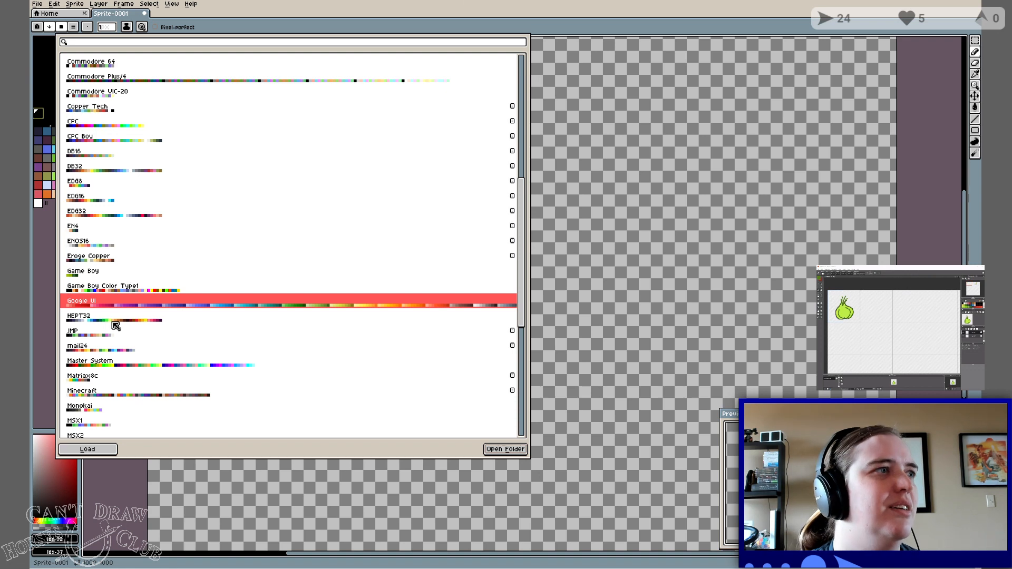
pyautogui.click(104, 450)
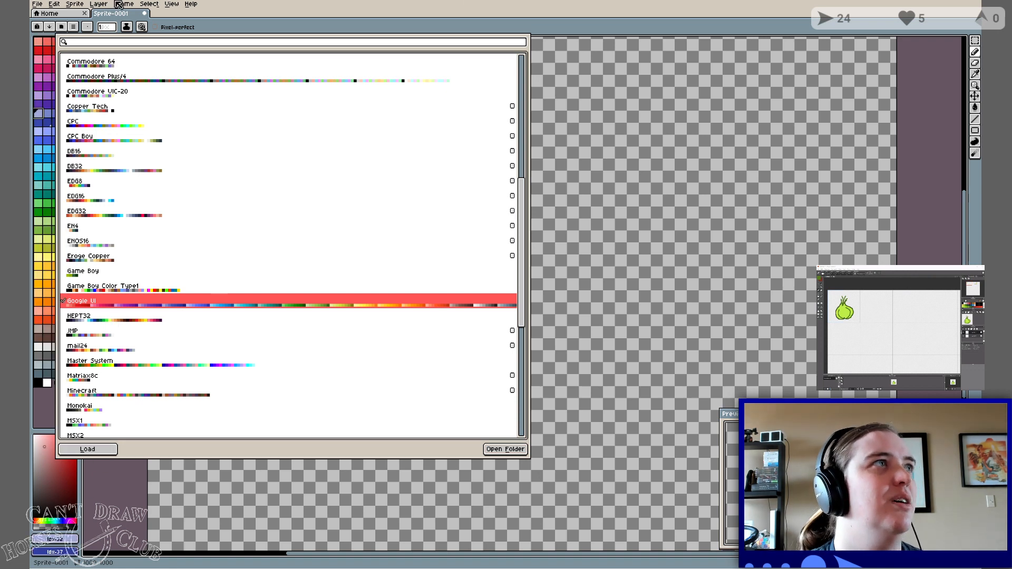
pyautogui.click(61, 27)
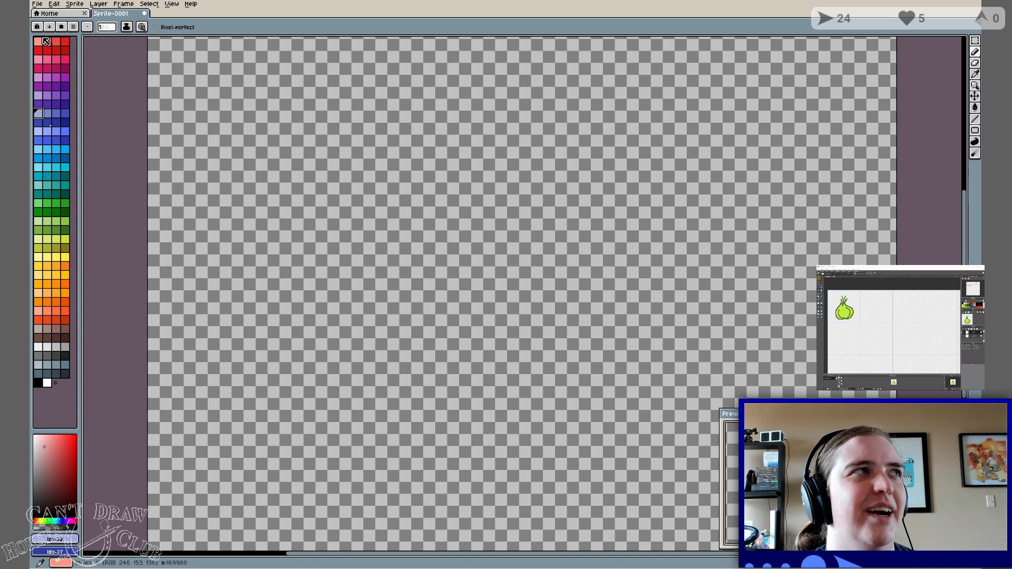
# Choose the bright red swatch in the first palette row, draw thin freehand zigzags on the canvas and undo the last scribble.
pyautogui.click(67, 42)
pyautogui.moveTo(249, 120)
pyautogui.mouseDown()
pyautogui.moveTo(616, 155)
pyautogui.moveTo(525, 255)
pyautogui.mouseUp()
pyautogui.moveTo(430, 261)
pyautogui.mouseDown()
pyautogui.moveTo(490, 286)
pyautogui.moveTo(405, 139)
pyautogui.moveTo(424, 110)
pyautogui.moveTo(401, 177)
pyautogui.moveTo(423, 161)
pyautogui.moveTo(402, 236)
pyautogui.moveTo(375, 265)
pyautogui.mouseUp()
pyautogui.press(']')
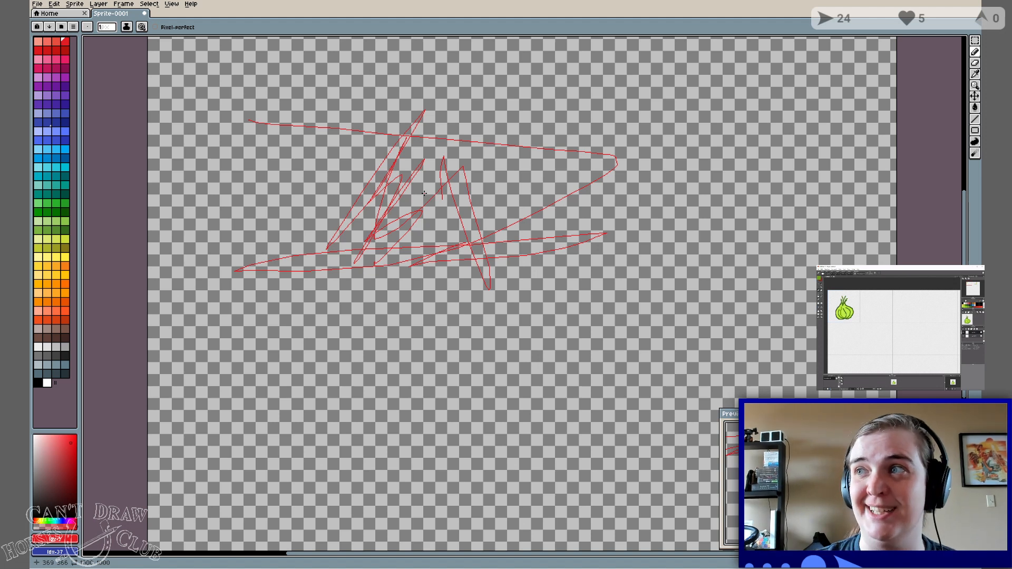
pyautogui.hotkey('ctrl', 'z')
# Move the remaining red zigzag slightly down and to the right on the canvas.
pyautogui.press('ctrl')
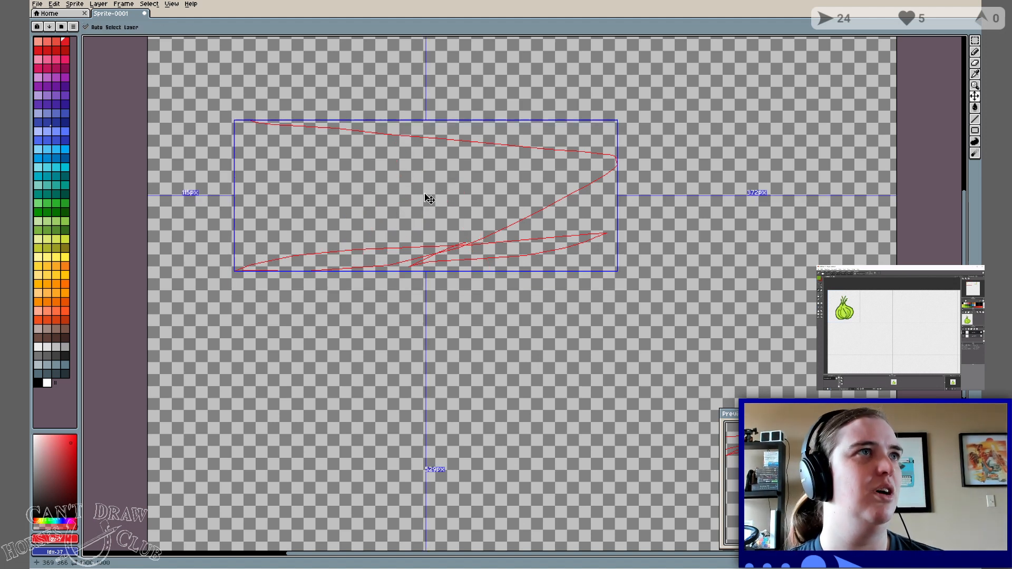
pyautogui.press('ctrl')
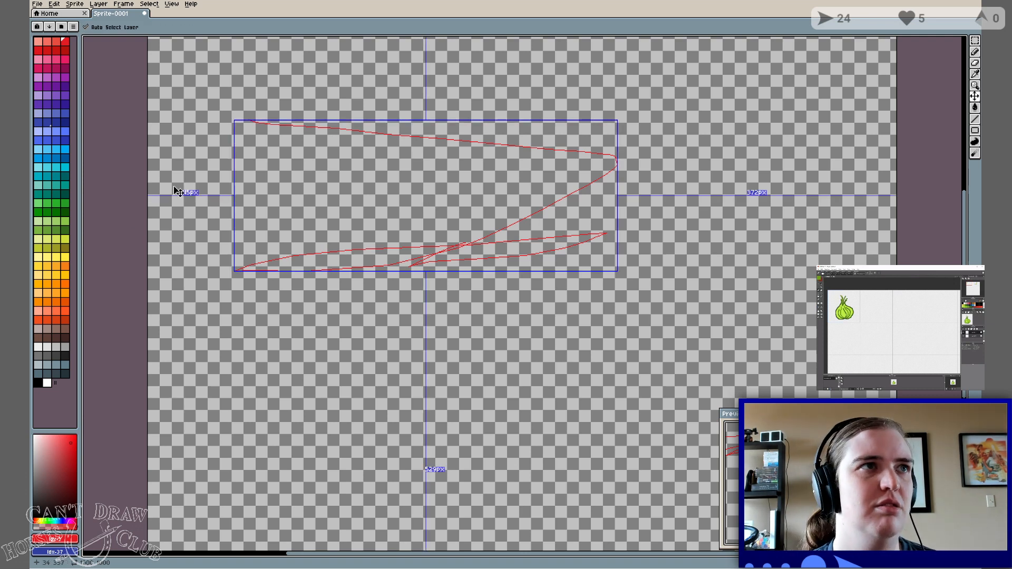
pyautogui.press('ctrl')
pyautogui.press('ctrl')
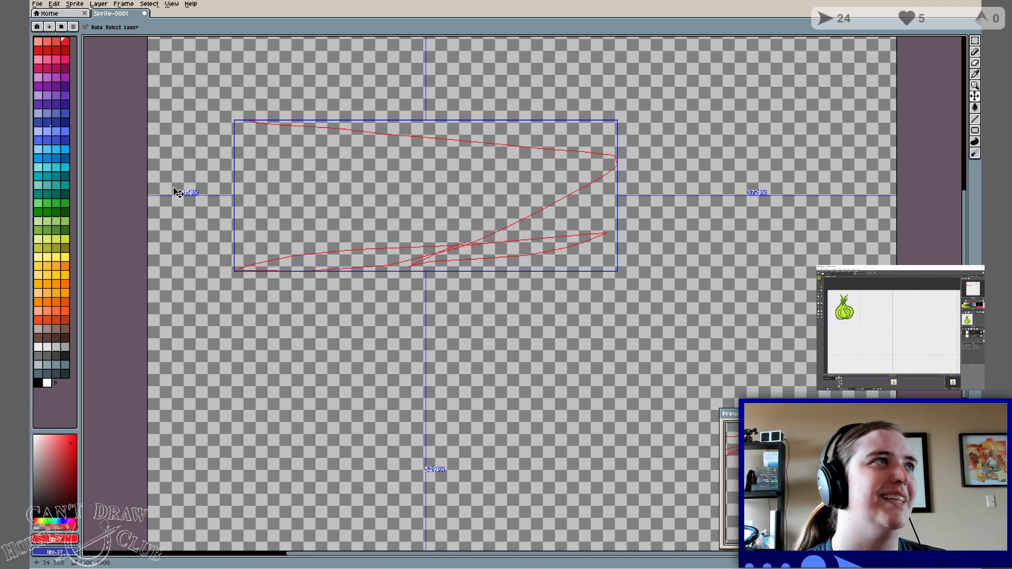
pyautogui.moveTo(397, 205)
pyautogui.mouseDown()
pyautogui.moveTo(373, 233)
pyautogui.moveTo(585, 195)
pyautogui.moveTo(533, 244)
pyautogui.moveTo(463, 249)
pyautogui.moveTo(413, 218)
pyautogui.mouseUp()
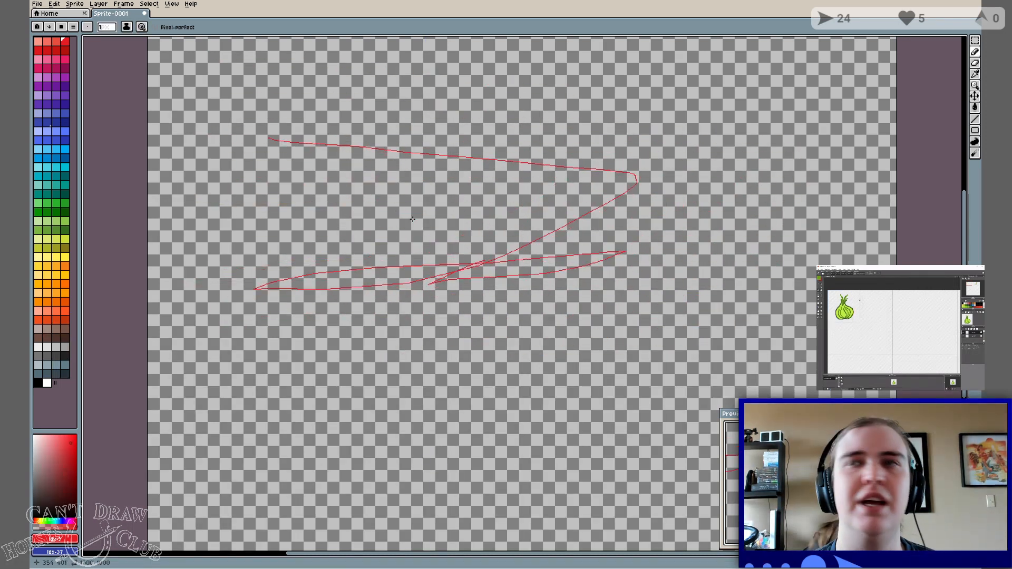
# Set the brush size to 4 and scribble thick red freehand strokes over and below the thin zigzag.
pyautogui.click(107, 28)
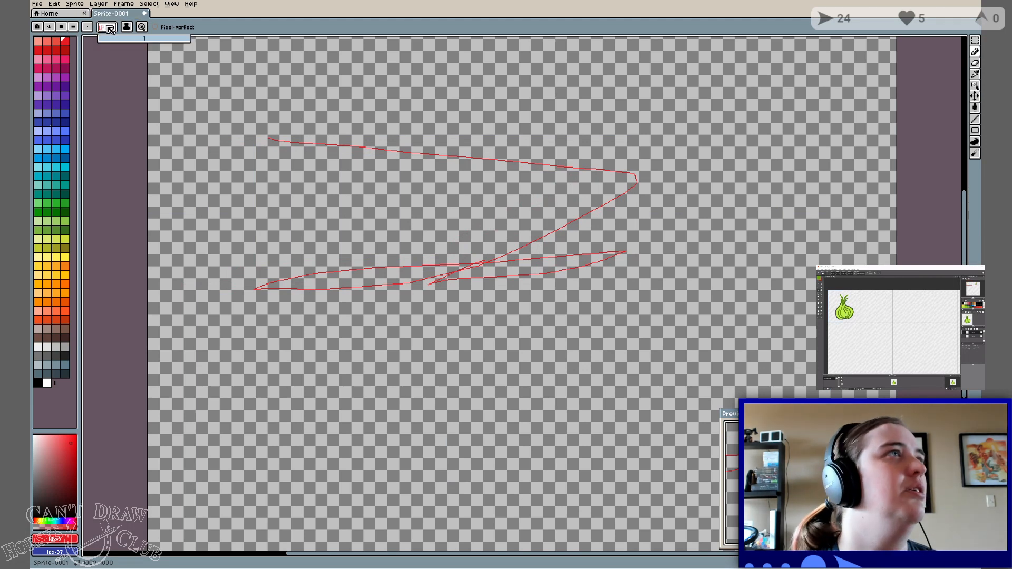
pyautogui.write('4')
pyautogui.press('Return')
pyautogui.moveTo(335, 153)
pyautogui.mouseDown()
pyautogui.moveTo(544, 182)
pyautogui.moveTo(631, 243)
pyautogui.moveTo(397, 284)
pyautogui.moveTo(400, 349)
pyautogui.moveTo(461, 234)
pyautogui.moveTo(474, 379)
pyautogui.moveTo(374, 311)
pyautogui.mouseUp()
pyautogui.moveTo(459, 287)
pyautogui.mouseDown()
pyautogui.moveTo(397, 118)
pyautogui.moveTo(573, 189)
pyautogui.moveTo(487, 145)
pyautogui.moveTo(467, 199)
pyautogui.mouseUp()
pyautogui.moveTo(477, 261)
pyautogui.mouseDown()
pyautogui.moveTo(538, 248)
pyautogui.moveTo(520, 334)
pyautogui.mouseUp()
pyautogui.moveTo(498, 293); pyautogui.dragTo(521, 338)
pyautogui.moveTo(415, 346)
pyautogui.mouseDown()
pyautogui.moveTo(393, 477)
pyautogui.moveTo(448, 523)
pyautogui.moveTo(616, 299)
pyautogui.mouseUp()
pyautogui.moveTo(633, 243); pyautogui.dragTo(546, 413)
pyautogui.moveTo(591, 322); pyautogui.dragTo(433, 340)
pyautogui.moveTo(517, 271); pyautogui.dragTo(548, 282)
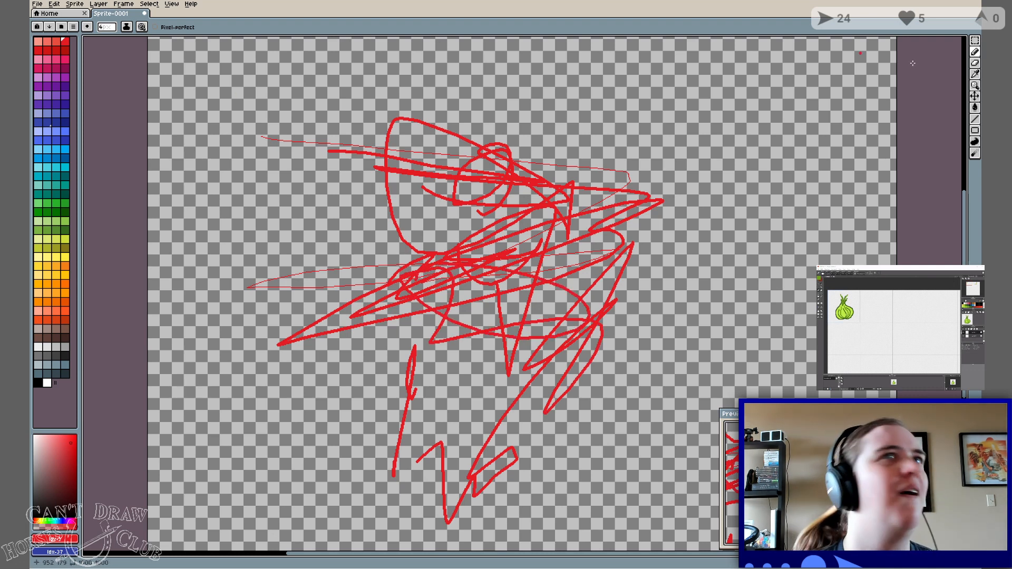
# Erase parts of the thin and thick red lines in the upper area of the scribble with the Eraser tool.
pyautogui.click(976, 63)
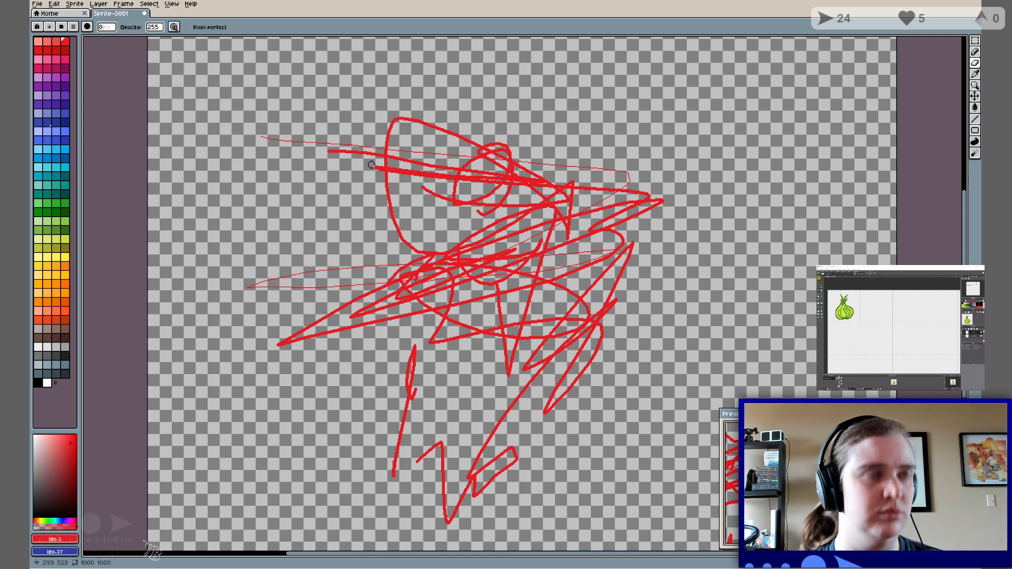
pyautogui.moveTo(257, 137); pyautogui.dragTo(350, 147)
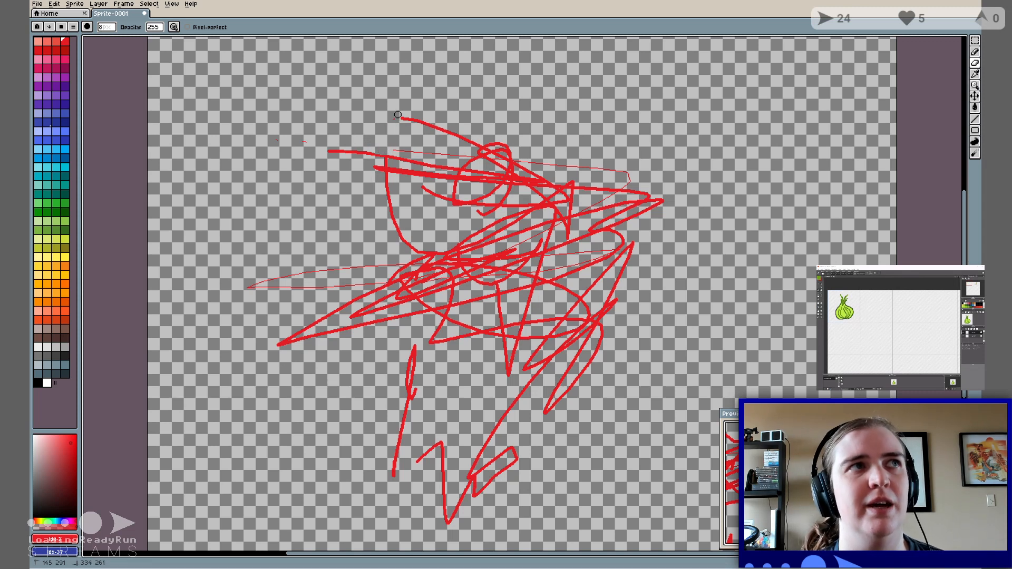
pyautogui.moveTo(397, 115); pyautogui.dragTo(395, 126)
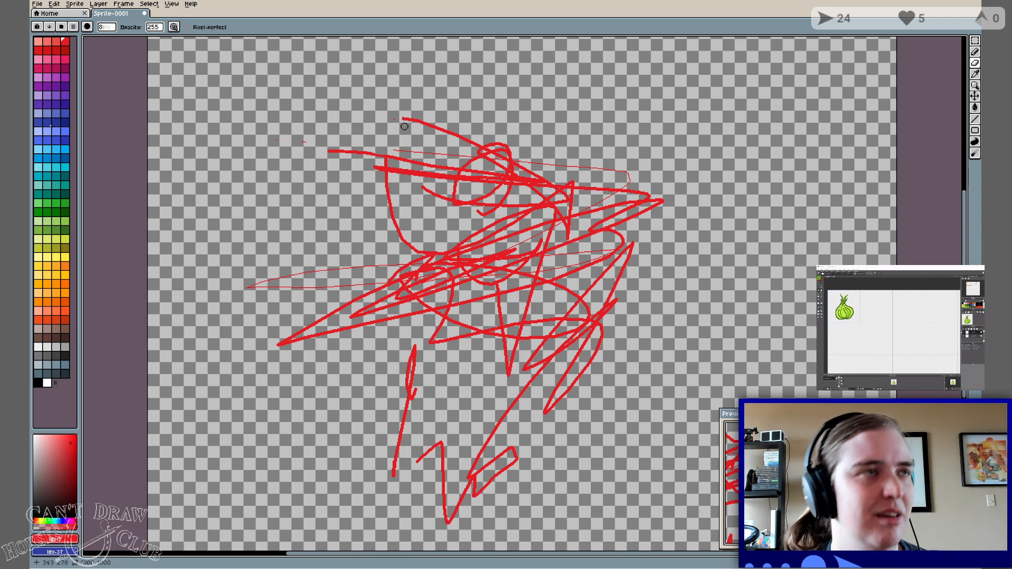
pyautogui.moveTo(396, 118)
pyautogui.mouseDown()
pyautogui.moveTo(487, 153)
pyautogui.moveTo(457, 145)
pyautogui.moveTo(516, 154)
pyautogui.moveTo(440, 129)
pyautogui.moveTo(569, 145)
pyautogui.moveTo(452, 143)
pyautogui.moveTo(483, 147)
pyautogui.moveTo(425, 157)
pyautogui.moveTo(508, 162)
pyautogui.moveTo(506, 151)
pyautogui.moveTo(508, 166)
pyautogui.moveTo(504, 155)
pyautogui.moveTo(477, 161)
pyautogui.moveTo(525, 160)
pyautogui.moveTo(505, 164)
pyautogui.moveTo(513, 149)
pyautogui.moveTo(490, 167)
pyautogui.moveTo(419, 169)
pyautogui.moveTo(536, 169)
pyautogui.moveTo(463, 192)
pyautogui.moveTo(504, 207)
pyautogui.moveTo(588, 194)
pyautogui.moveTo(492, 193)
pyautogui.moveTo(489, 180)
pyautogui.moveTo(568, 181)
pyautogui.moveTo(551, 193)
pyautogui.moveTo(506, 191)
pyautogui.moveTo(561, 201)
pyautogui.moveTo(543, 194)
pyautogui.moveTo(687, 177)
pyautogui.moveTo(456, 197)
pyautogui.mouseUp()
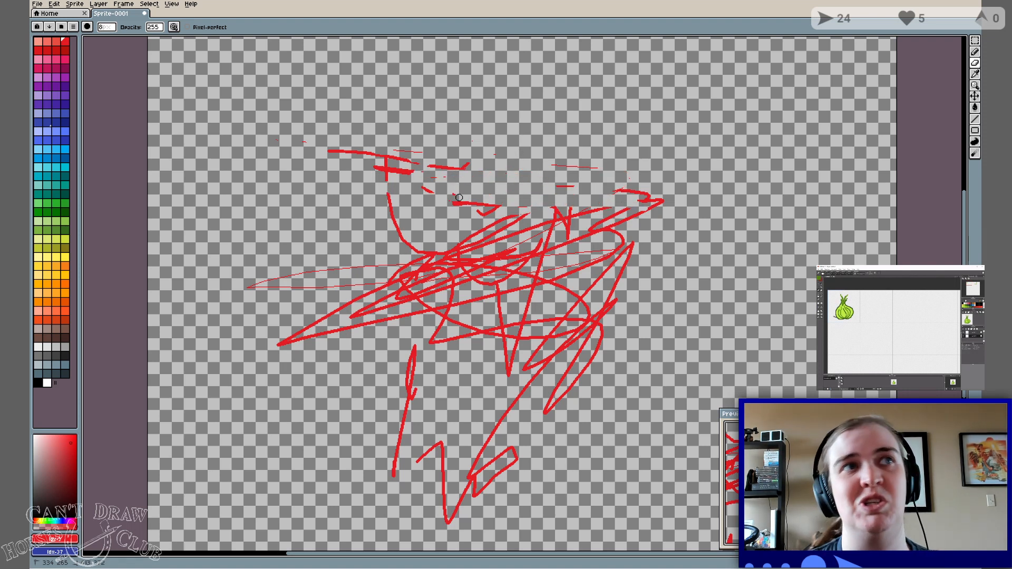
# Erase across the upper, middle and lower-left strokes of the red scribble with the Eraser tool.
pyautogui.moveTo(525, 163); pyautogui.dragTo(654, 164)
pyautogui.moveTo(460, 162)
pyautogui.mouseDown()
pyautogui.moveTo(441, 172)
pyautogui.moveTo(382, 168)
pyautogui.moveTo(339, 150)
pyautogui.moveTo(492, 164)
pyautogui.moveTo(220, 136)
pyautogui.mouseUp()
pyautogui.moveTo(452, 164)
pyautogui.mouseDown()
pyautogui.moveTo(357, 176)
pyautogui.moveTo(388, 219)
pyautogui.moveTo(391, 185)
pyautogui.moveTo(435, 276)
pyautogui.moveTo(340, 210)
pyautogui.moveTo(404, 259)
pyautogui.moveTo(486, 288)
pyautogui.moveTo(540, 247)
pyautogui.moveTo(518, 232)
pyautogui.moveTo(381, 289)
pyautogui.moveTo(367, 327)
pyautogui.moveTo(535, 241)
pyautogui.moveTo(353, 342)
pyautogui.moveTo(239, 339)
pyautogui.moveTo(450, 317)
pyautogui.moveTo(412, 297)
pyautogui.moveTo(326, 328)
pyautogui.moveTo(424, 290)
pyautogui.moveTo(362, 311)
pyautogui.moveTo(361, 324)
pyautogui.moveTo(428, 285)
pyautogui.moveTo(341, 317)
pyautogui.mouseUp()
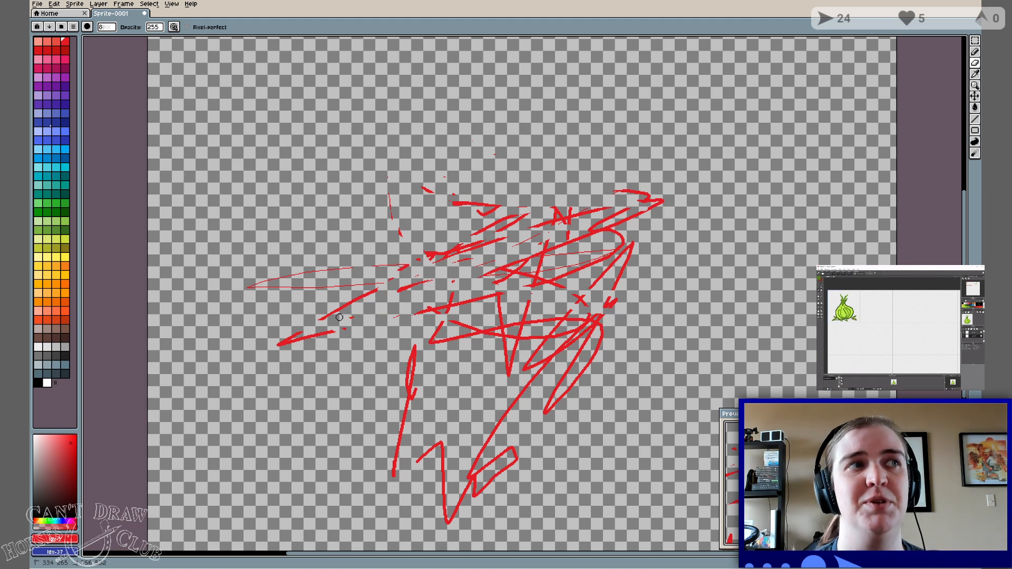
pyautogui.moveTo(263, 363)
pyautogui.mouseDown()
pyautogui.moveTo(387, 322)
pyautogui.moveTo(285, 336)
pyautogui.moveTo(345, 320)
pyautogui.moveTo(271, 346)
pyautogui.moveTo(298, 331)
pyautogui.moveTo(272, 354)
pyautogui.moveTo(382, 292)
pyautogui.moveTo(340, 305)
pyautogui.moveTo(366, 288)
pyautogui.moveTo(366, 308)
pyautogui.moveTo(360, 293)
pyautogui.moveTo(384, 293)
pyautogui.moveTo(322, 320)
pyautogui.moveTo(380, 306)
pyautogui.moveTo(346, 302)
pyautogui.moveTo(399, 316)
pyautogui.moveTo(328, 320)
pyautogui.moveTo(365, 329)
pyautogui.moveTo(368, 292)
pyautogui.moveTo(511, 264)
pyautogui.moveTo(390, 298)
pyautogui.moveTo(490, 258)
pyautogui.moveTo(368, 279)
pyautogui.moveTo(447, 259)
pyautogui.moveTo(444, 244)
pyautogui.moveTo(461, 265)
pyautogui.moveTo(475, 246)
pyautogui.moveTo(526, 236)
pyautogui.moveTo(466, 256)
pyautogui.moveTo(480, 230)
pyautogui.moveTo(526, 233)
pyautogui.moveTo(495, 228)
pyautogui.moveTo(535, 215)
pyautogui.moveTo(517, 231)
pyautogui.moveTo(521, 215)
pyautogui.moveTo(535, 213)
pyautogui.moveTo(515, 235)
pyautogui.moveTo(618, 211)
pyautogui.moveTo(581, 253)
pyautogui.moveTo(565, 242)
pyautogui.moveTo(582, 189)
pyautogui.moveTo(527, 246)
pyautogui.moveTo(575, 257)
pyautogui.moveTo(561, 240)
pyautogui.moveTo(542, 245)
pyautogui.moveTo(513, 288)
pyautogui.moveTo(549, 290)
pyautogui.moveTo(459, 257)
pyautogui.mouseUp()
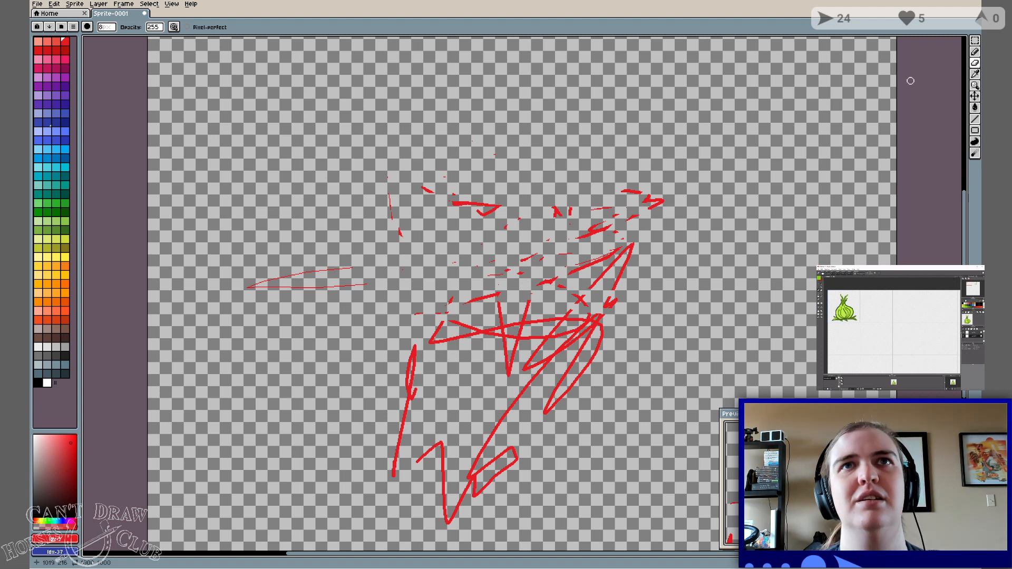
# Clear the canvas by selecting the remaining red strokes with rectangular marquees and deleting them.
pyautogui.click(975, 41)
pyautogui.moveTo(737, 97); pyautogui.dragTo(236, 471)
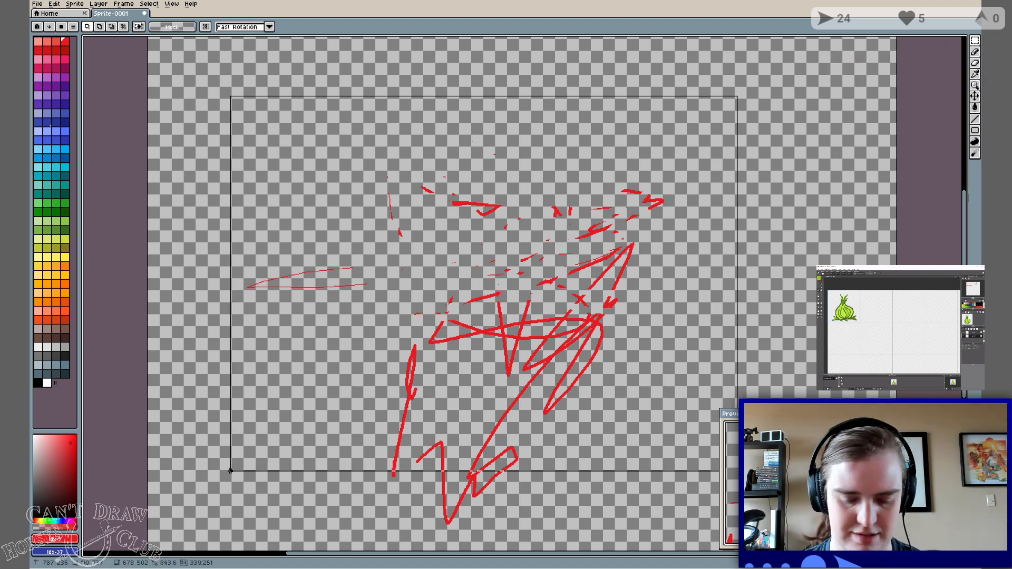
pyautogui.press('Delete')
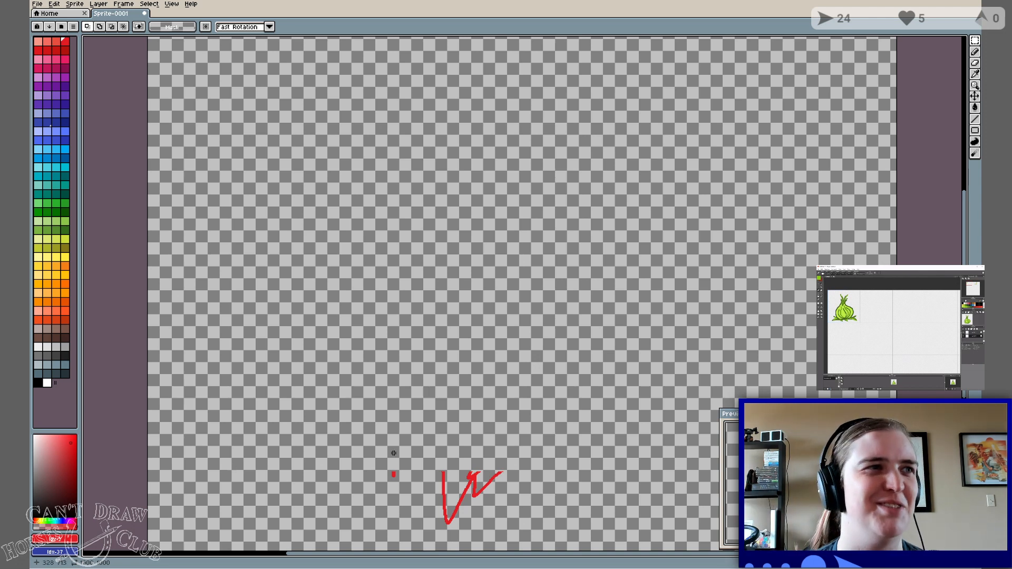
pyautogui.moveTo(350, 433); pyautogui.dragTo(556, 550)
pyautogui.press('Delete')
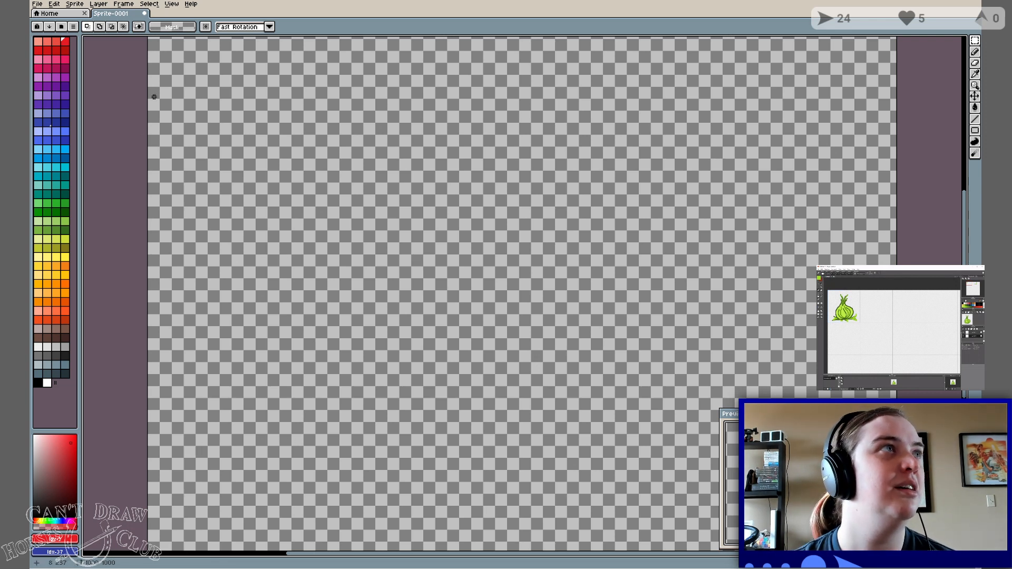
pyautogui.click(269, 27)
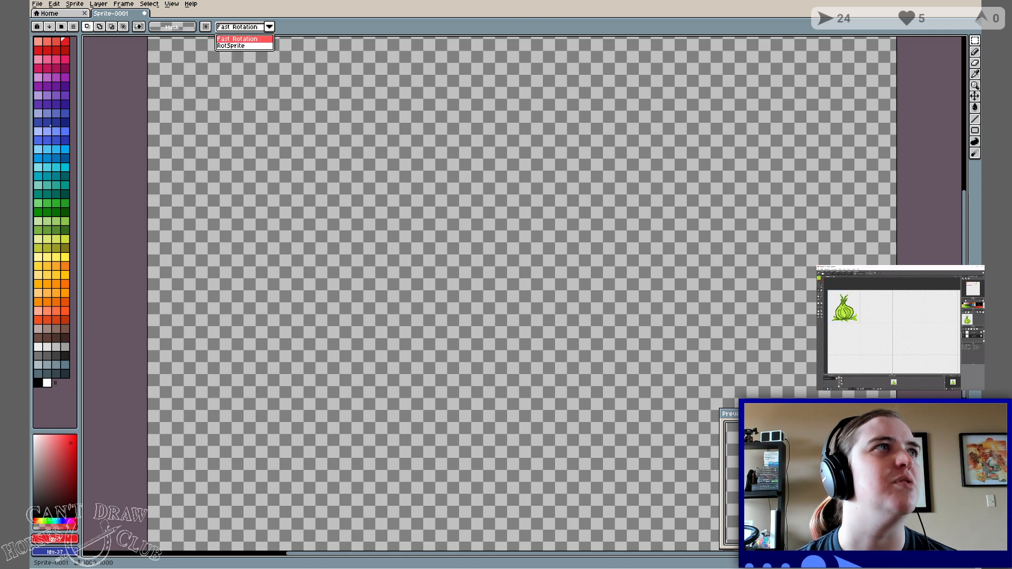
pyautogui.click(269, 28)
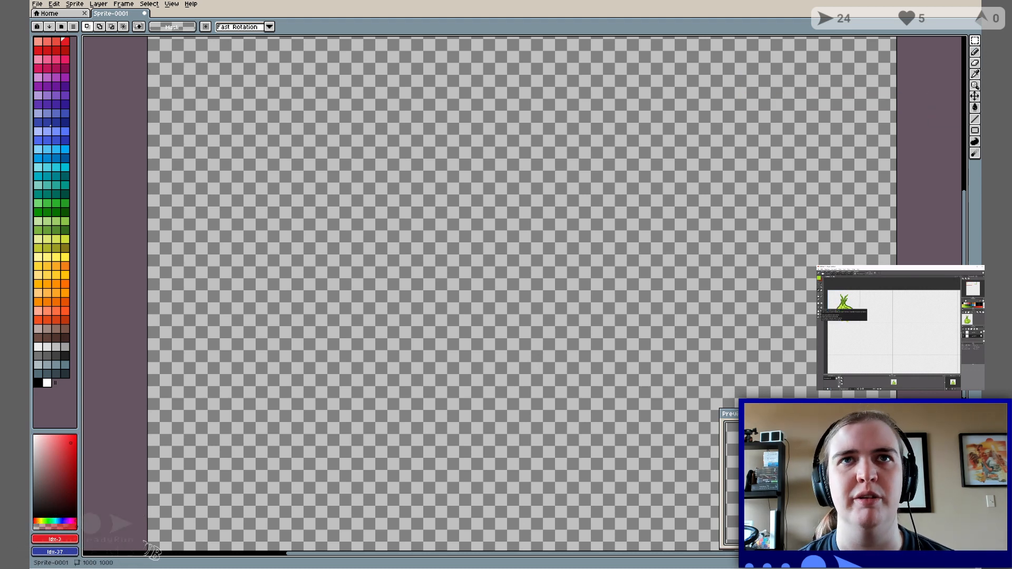
# Draw five filled freehand red shapes across the middle and lower part of the canvas with the Contour tool.
pyautogui.click(975, 142)
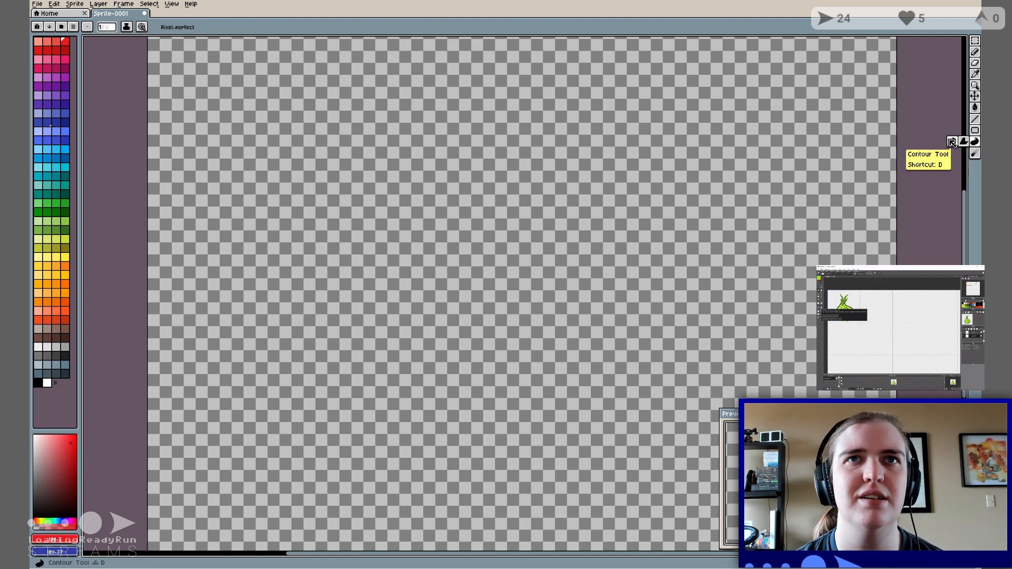
pyautogui.moveTo(543, 109)
pyautogui.mouseDown()
pyautogui.moveTo(644, 112)
pyautogui.moveTo(382, 172)
pyautogui.moveTo(385, 212)
pyautogui.moveTo(476, 260)
pyautogui.mouseUp()
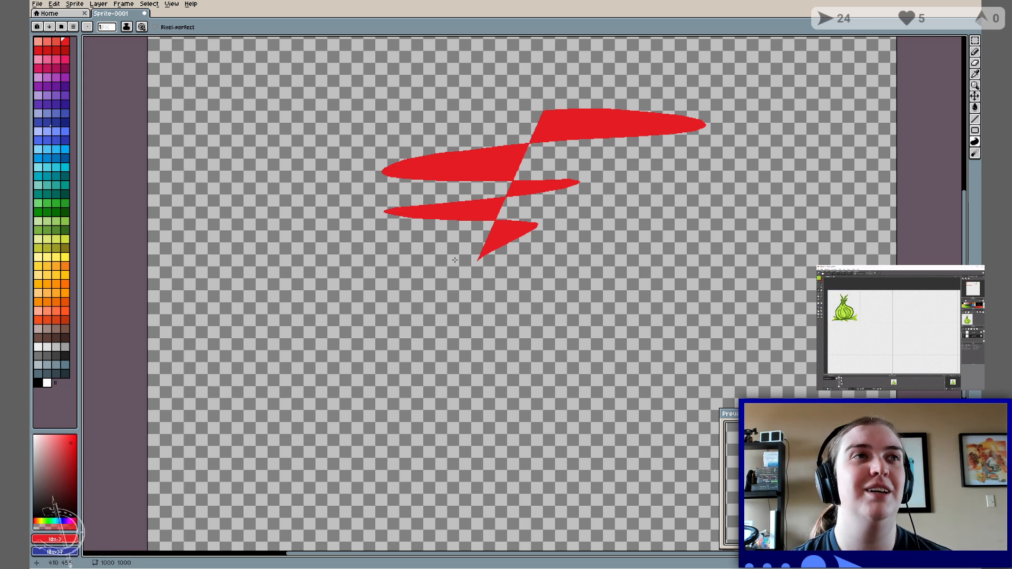
pyautogui.moveTo(323, 266)
pyautogui.mouseDown()
pyautogui.moveTo(348, 256)
pyautogui.moveTo(472, 396)
pyautogui.mouseUp()
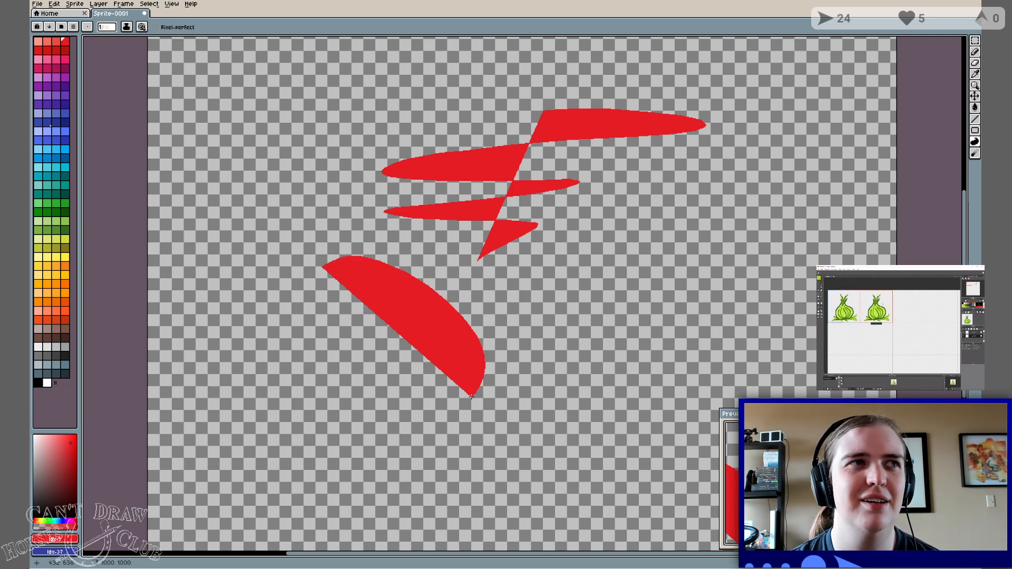
pyautogui.moveTo(580, 269)
pyautogui.mouseDown()
pyautogui.moveTo(694, 226)
pyautogui.moveTo(703, 301)
pyautogui.moveTo(680, 350)
pyautogui.mouseUp()
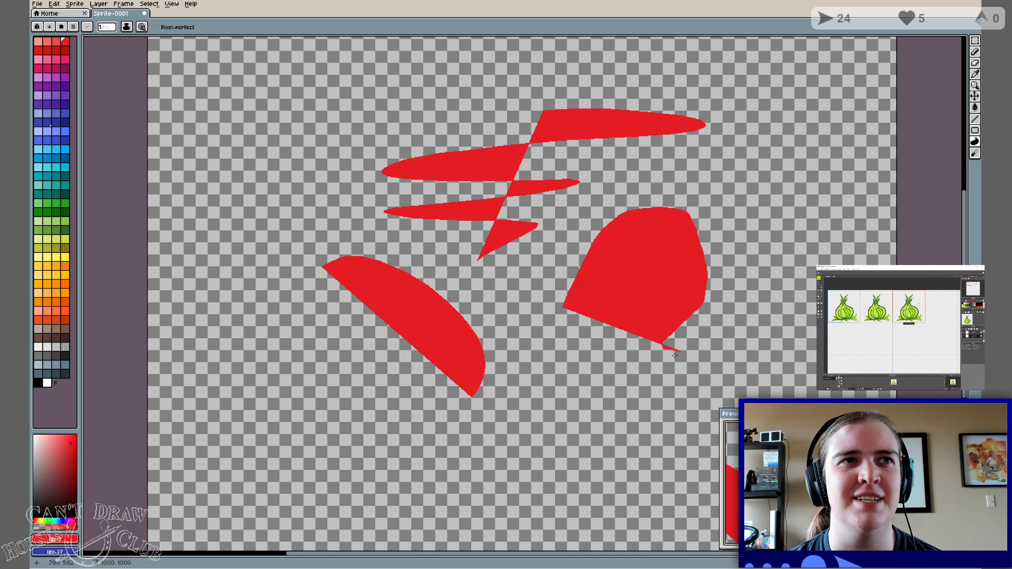
pyautogui.moveTo(520, 329)
pyautogui.mouseDown()
pyautogui.moveTo(608, 380)
pyautogui.moveTo(563, 425)
pyautogui.mouseUp()
pyautogui.moveTo(509, 461); pyautogui.dragTo(611, 513)
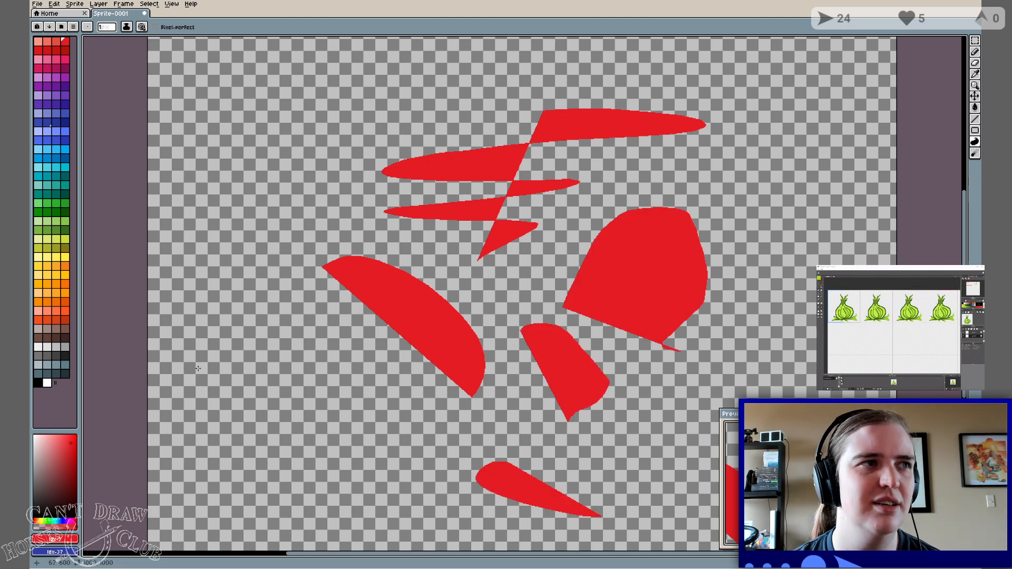
# Add more filled red contour shapes along the canvas's left side, upper right edge and around the upper middle.
pyautogui.moveTo(188, 129)
pyautogui.mouseDown()
pyautogui.moveTo(281, 82)
pyautogui.moveTo(185, 210)
pyautogui.moveTo(224, 269)
pyautogui.moveTo(250, 343)
pyautogui.moveTo(364, 369)
pyautogui.moveTo(351, 425)
pyautogui.moveTo(328, 440)
pyautogui.mouseUp()
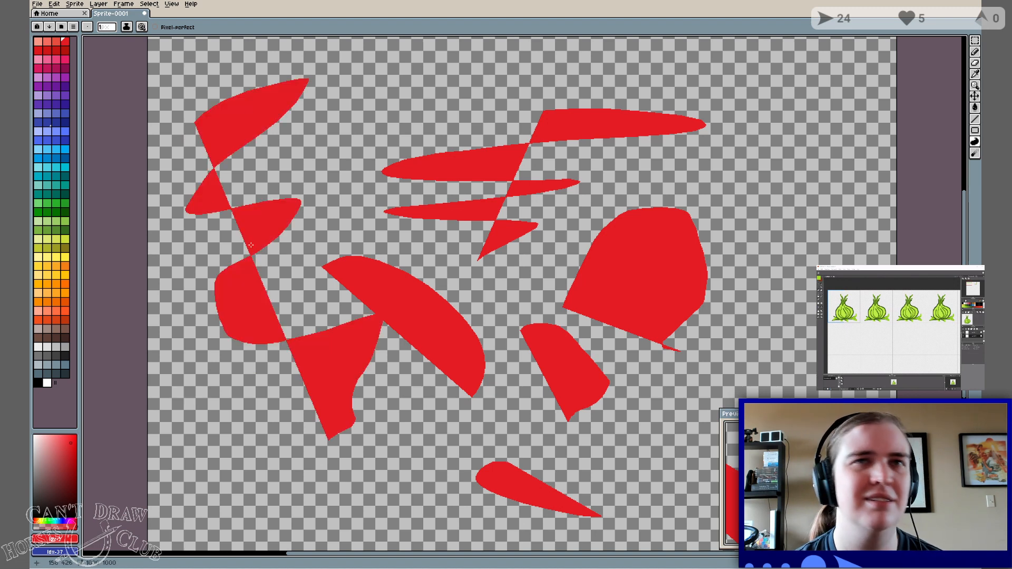
pyautogui.moveTo(736, 196)
pyautogui.mouseDown()
pyautogui.moveTo(850, 248)
pyautogui.moveTo(819, 292)
pyautogui.mouseUp()
pyautogui.moveTo(737, 63); pyautogui.dragTo(621, 135)
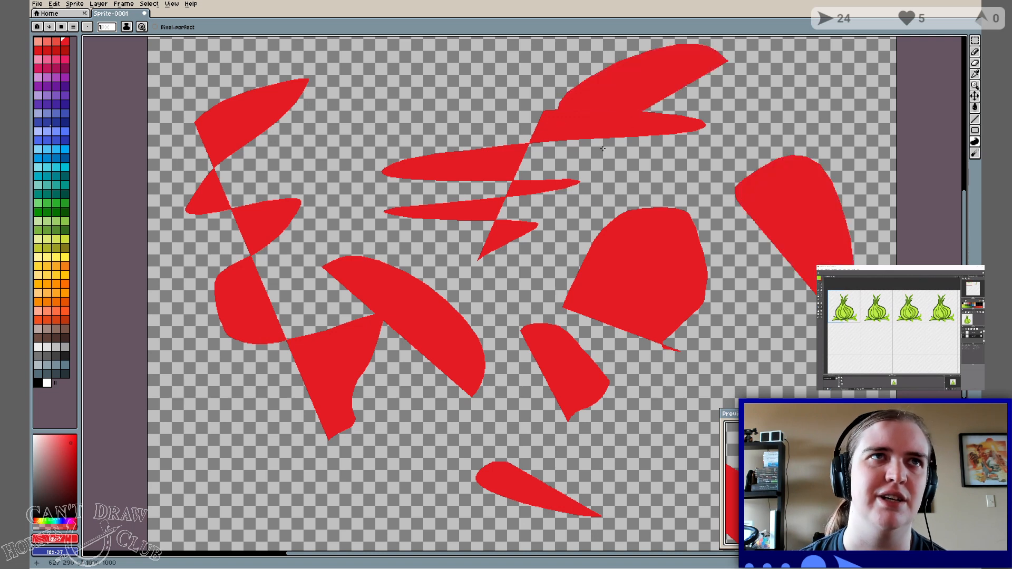
pyautogui.moveTo(466, 92)
pyautogui.mouseDown()
pyautogui.moveTo(406, 120)
pyautogui.moveTo(433, 154)
pyautogui.mouseUp()
pyautogui.moveTo(357, 100); pyautogui.dragTo(355, 194)
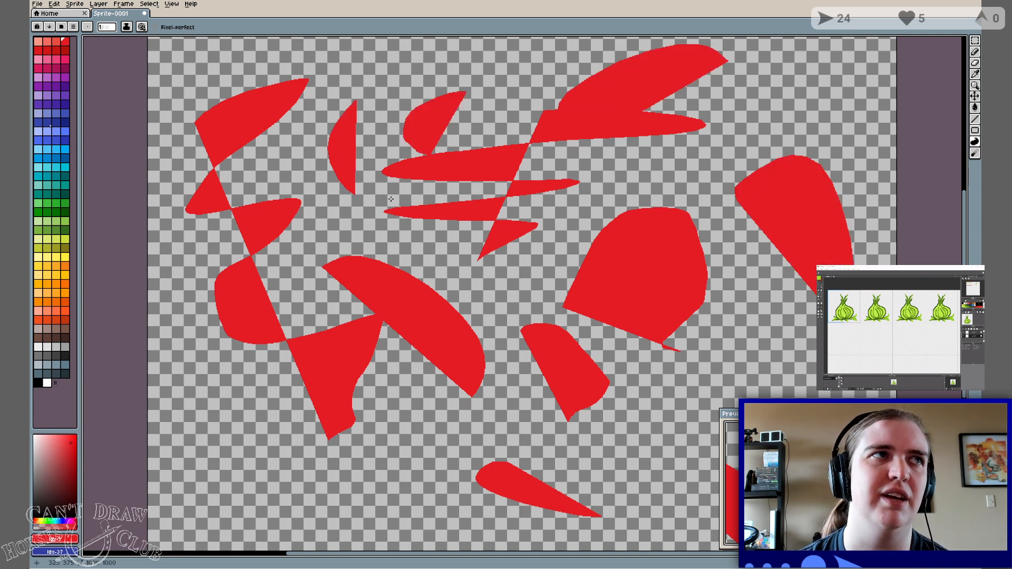
pyautogui.moveTo(367, 87); pyautogui.dragTo(300, 128)
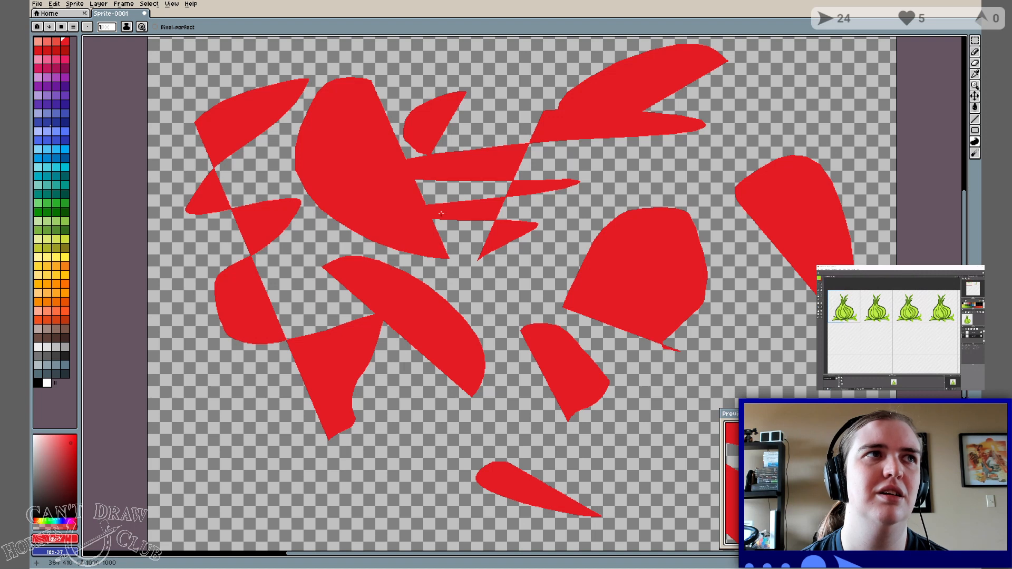
pyautogui.moveTo(453, 190); pyautogui.dragTo(502, 370)
# Choose a teal palette swatch and draw three filled contour shapes over the red ones in the canvas's centre.
pyautogui.click(55, 183)
pyautogui.moveTo(278, 125); pyautogui.dragTo(492, 284)
pyautogui.moveTo(318, 285); pyautogui.dragTo(402, 410)
pyautogui.moveTo(407, 247)
pyautogui.mouseDown()
pyautogui.moveTo(484, 267)
pyautogui.moveTo(489, 442)
pyautogui.mouseUp()
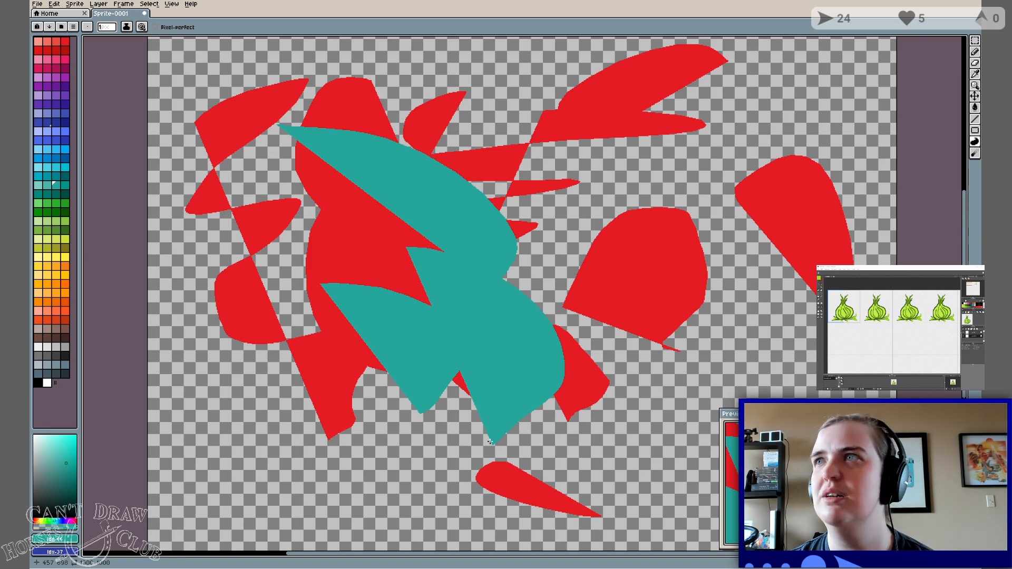
# Draw smaller filled teal shapes over the rounded red blob right of centre and the red shapes along the top.
pyautogui.moveTo(611, 261); pyautogui.dragTo(729, 365)
pyautogui.moveTo(664, 231); pyautogui.dragTo(669, 297)
pyautogui.moveTo(645, 206); pyautogui.dragTo(665, 249)
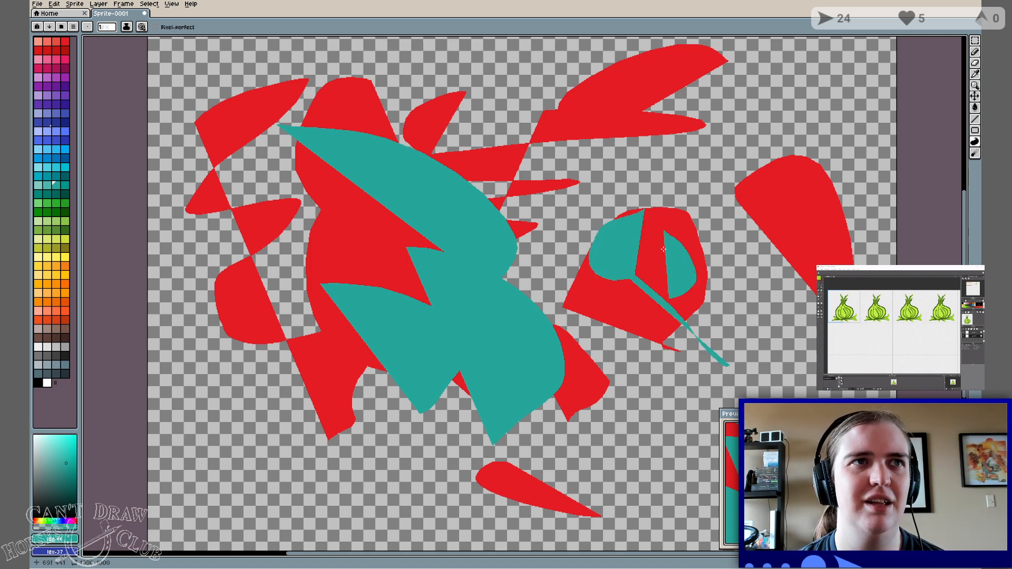
pyautogui.moveTo(634, 89); pyautogui.dragTo(616, 189)
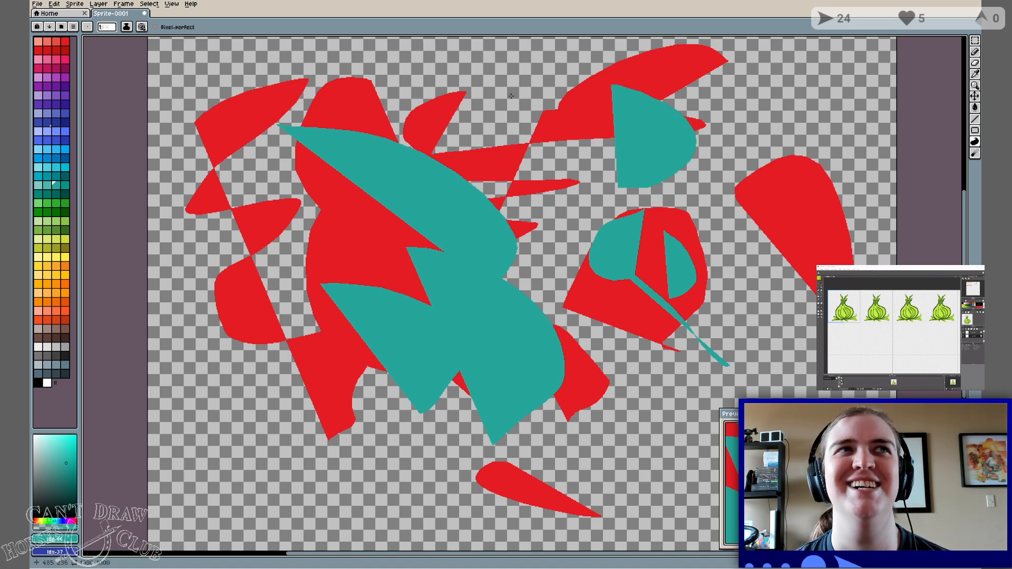
pyautogui.moveTo(515, 98)
pyautogui.mouseDown()
pyautogui.moveTo(556, 147)
pyautogui.moveTo(546, 178)
pyautogui.mouseUp()
pyautogui.moveTo(423, 115)
pyautogui.mouseDown()
pyautogui.moveTo(354, 94)
pyautogui.moveTo(403, 112)
pyautogui.mouseUp()
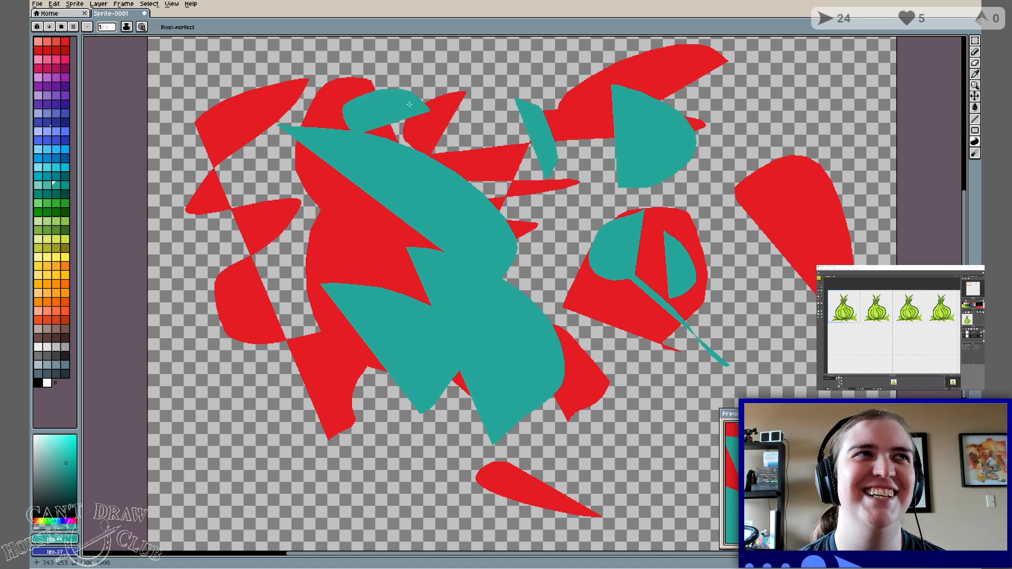
# Draw further filled teal shapes over the upper middle, far right, lower middle and lower left of the artwork.
pyautogui.moveTo(548, 124); pyautogui.dragTo(540, 215)
pyautogui.moveTo(780, 221)
pyautogui.mouseDown()
pyautogui.moveTo(857, 242)
pyautogui.moveTo(782, 355)
pyautogui.mouseUp()
pyautogui.moveTo(774, 189); pyautogui.dragTo(741, 254)
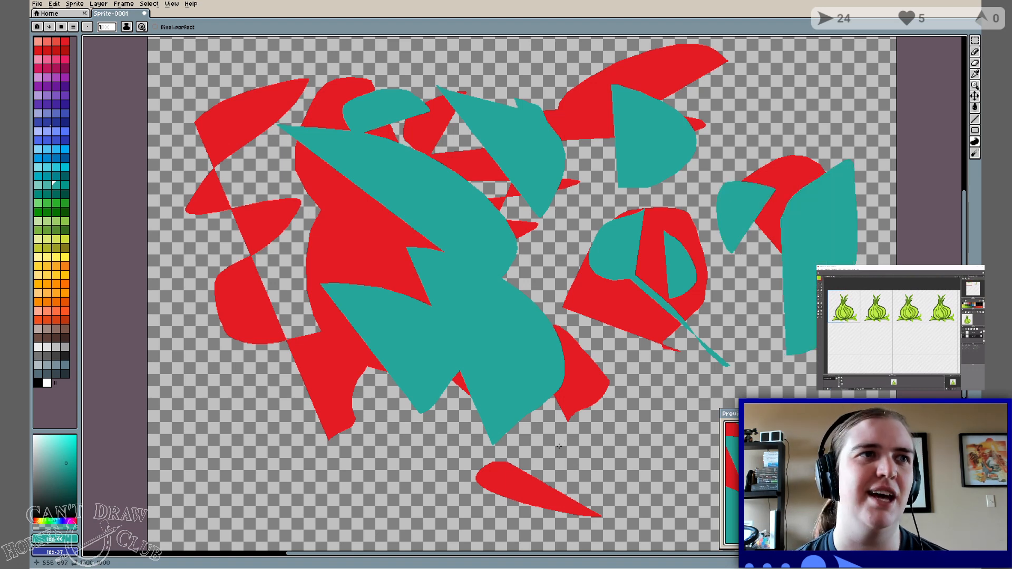
pyautogui.moveTo(587, 478); pyautogui.dragTo(652, 444)
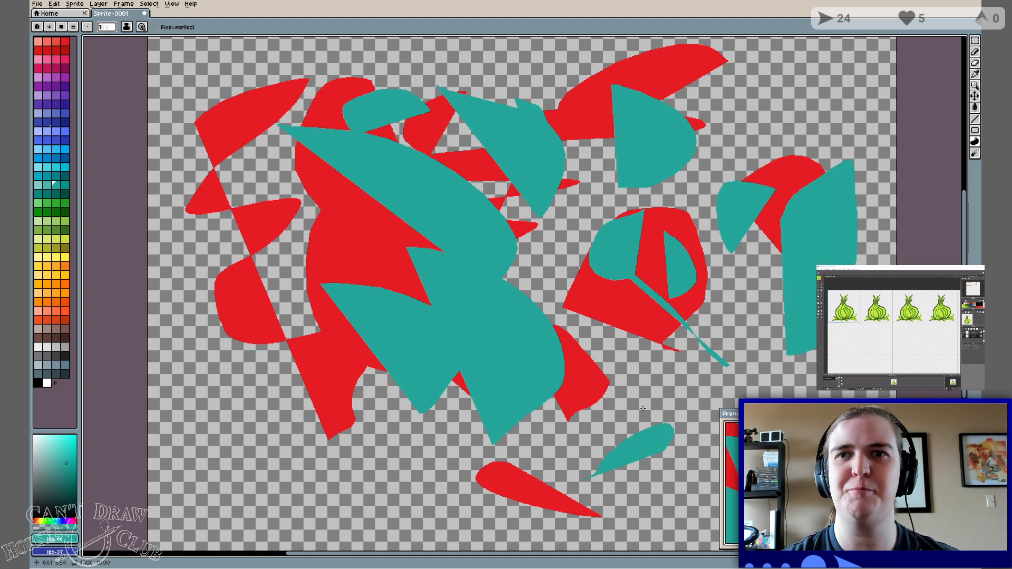
pyautogui.moveTo(260, 272)
pyautogui.mouseDown()
pyautogui.moveTo(240, 405)
pyautogui.moveTo(329, 417)
pyautogui.moveTo(289, 346)
pyautogui.moveTo(249, 349)
pyautogui.mouseUp()
pyautogui.moveTo(342, 379)
pyautogui.mouseDown()
pyautogui.moveTo(477, 459)
pyautogui.moveTo(414, 463)
pyautogui.moveTo(377, 550)
pyautogui.moveTo(281, 536)
pyautogui.mouseUp()
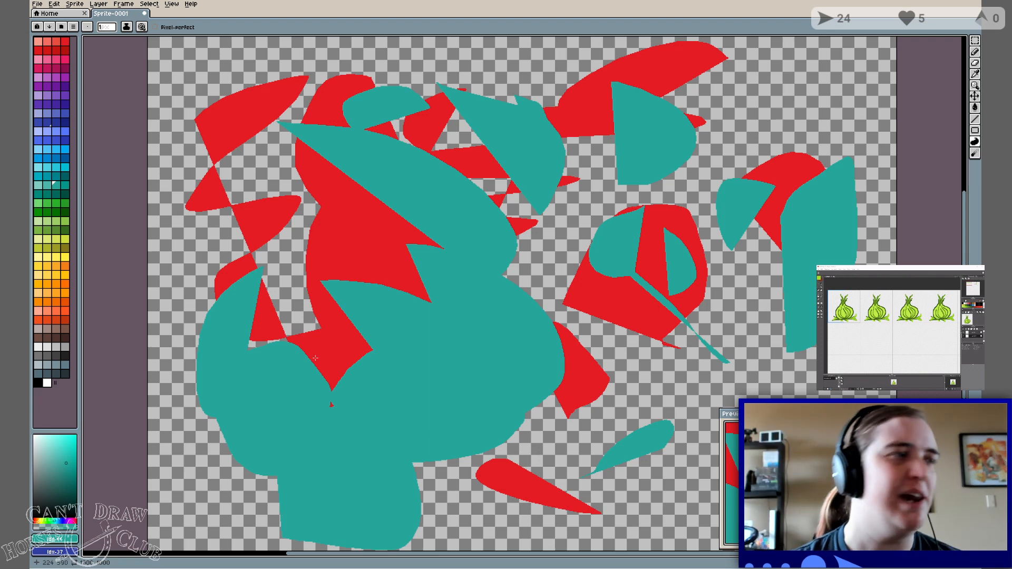
# Roughen the edges between the red and teal shapes in the upper middle with the Jumble tool.
pyautogui.click(976, 154)
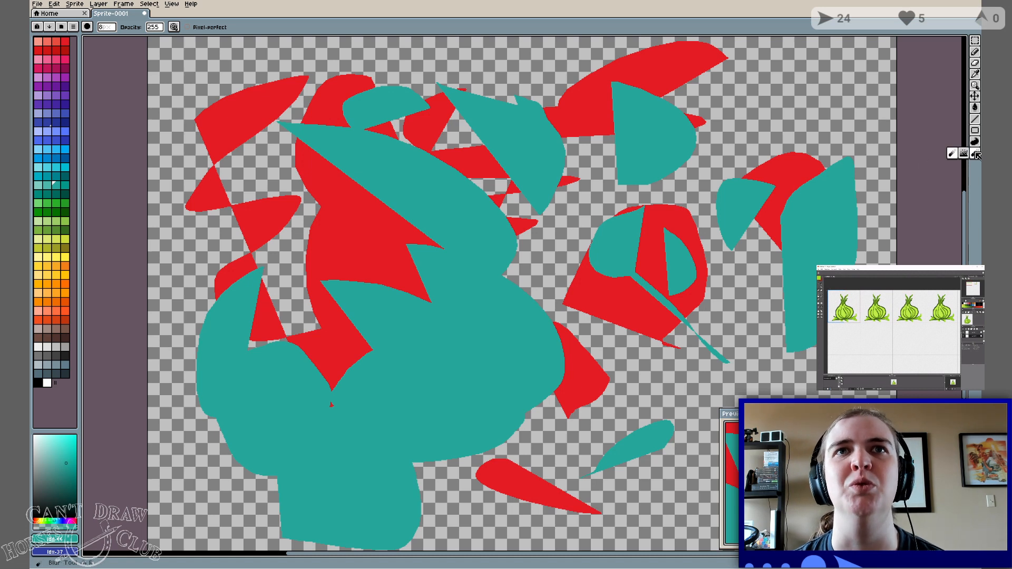
pyautogui.click(963, 154)
pyautogui.moveTo(391, 143)
pyautogui.mouseDown()
pyautogui.moveTo(363, 180)
pyautogui.moveTo(430, 156)
pyautogui.moveTo(445, 132)
pyautogui.moveTo(397, 161)
pyautogui.moveTo(435, 133)
pyautogui.moveTo(420, 160)
pyautogui.moveTo(449, 140)
pyautogui.moveTo(473, 153)
pyautogui.moveTo(452, 172)
pyautogui.moveTo(484, 188)
pyautogui.moveTo(435, 155)
pyautogui.moveTo(465, 170)
pyautogui.moveTo(436, 170)
pyautogui.mouseUp()
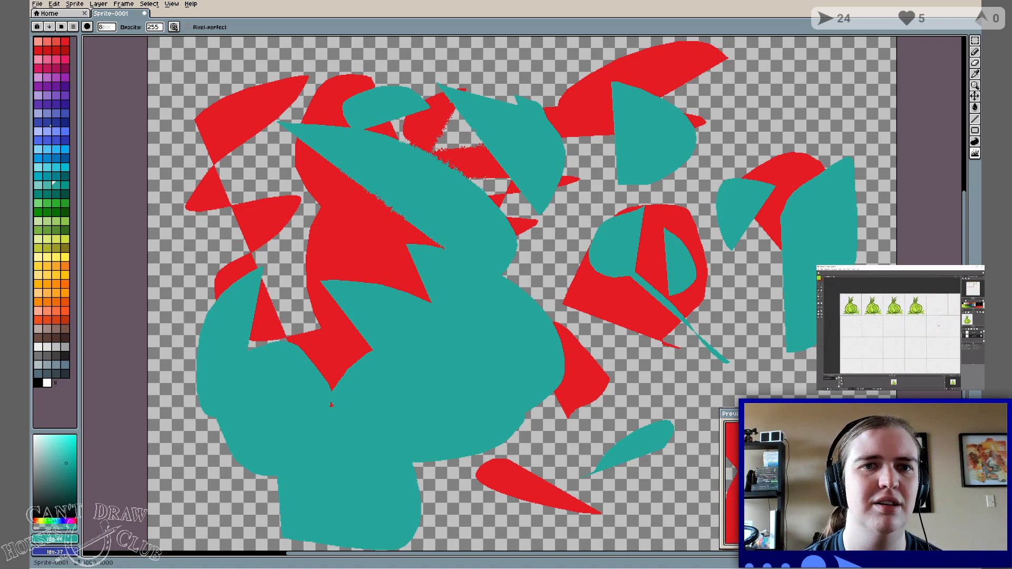
# Add two animation frames to the sprite and switch between the cels of Layer 1 in the timeline.
pyautogui.hotkey('alt', 'n')
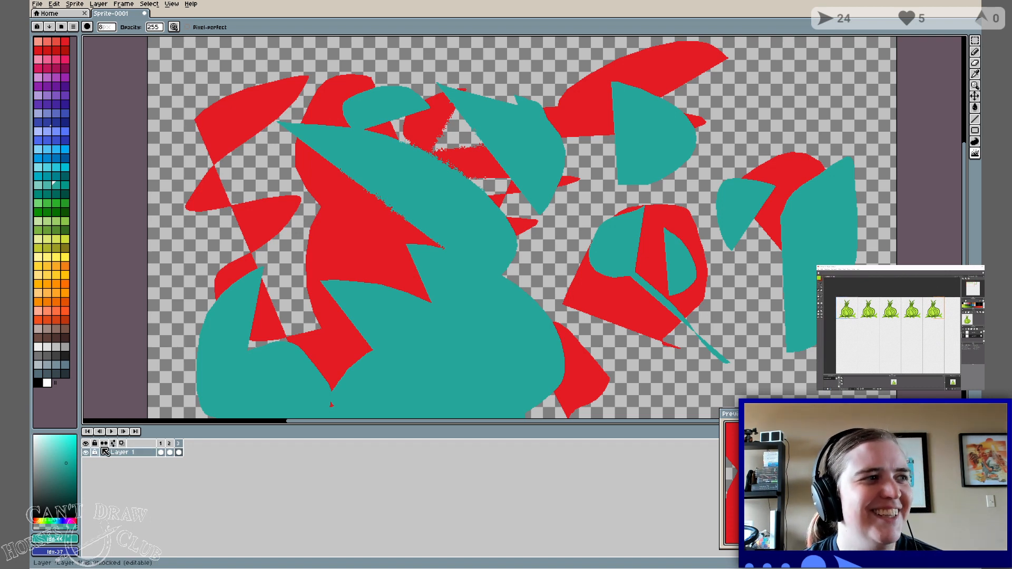
pyautogui.click(169, 452)
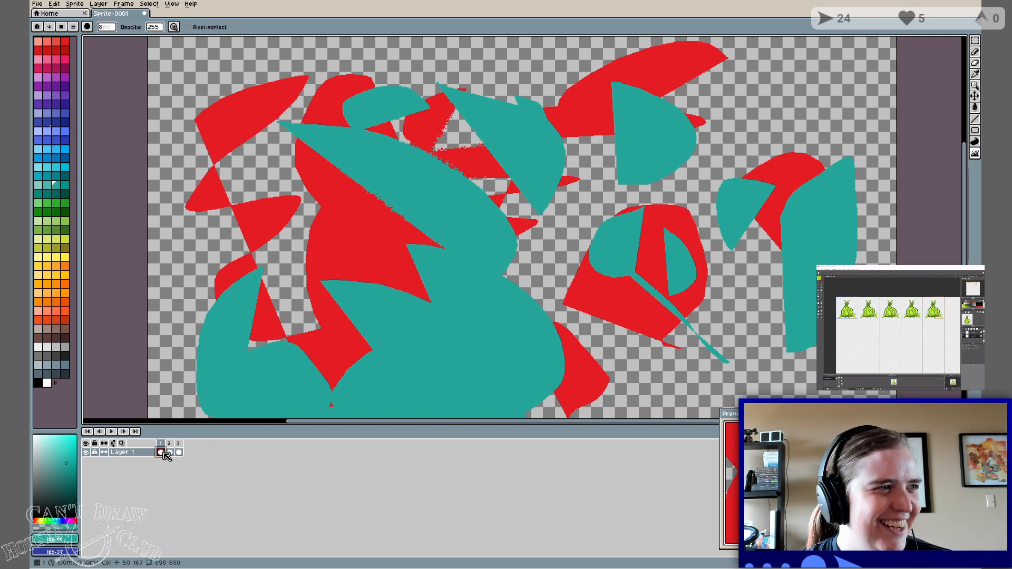
pyautogui.click(160, 453)
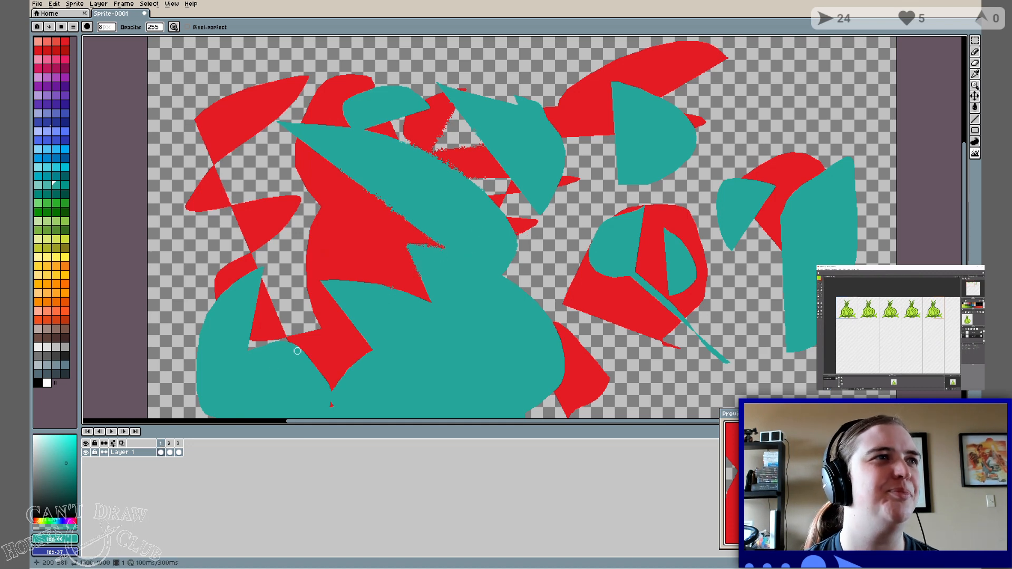
pyautogui.click(169, 453)
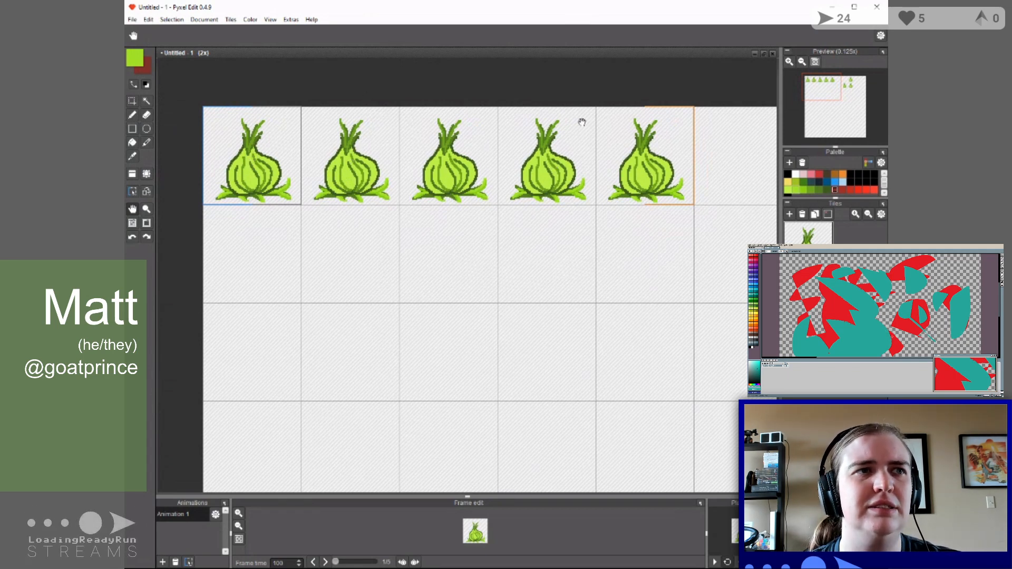
# In Pyxel Edit, look over the green bulb sprites, magnify the top row to 4x and activate the Pen tool.
pyautogui.moveTo(653, 251); pyautogui.dragTo(316, 232)
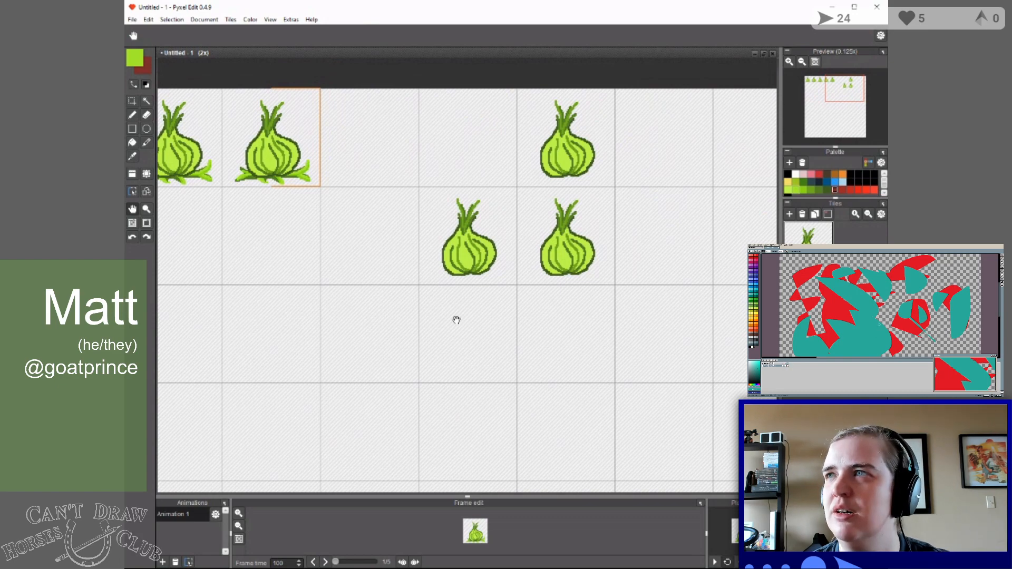
pyautogui.moveTo(303, 259); pyautogui.dragTo(396, 287)
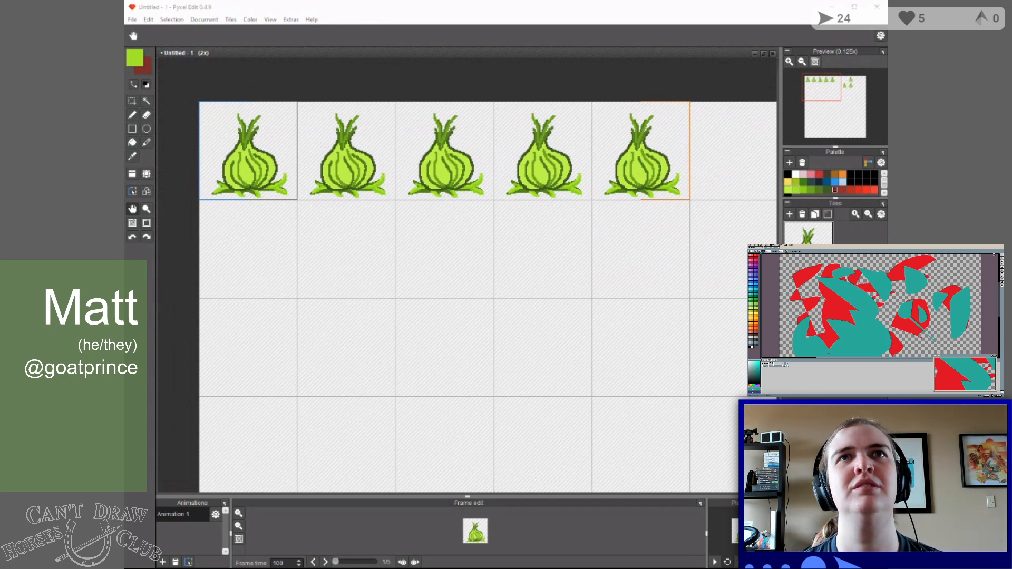
pyautogui.click(132, 114)
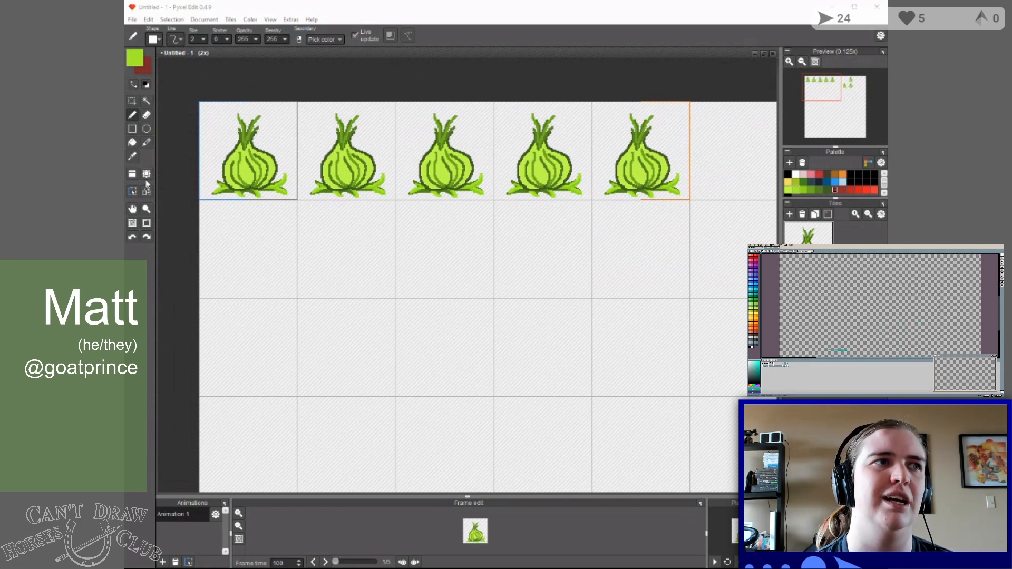
pyautogui.click(147, 209)
pyautogui.click(329, 107)
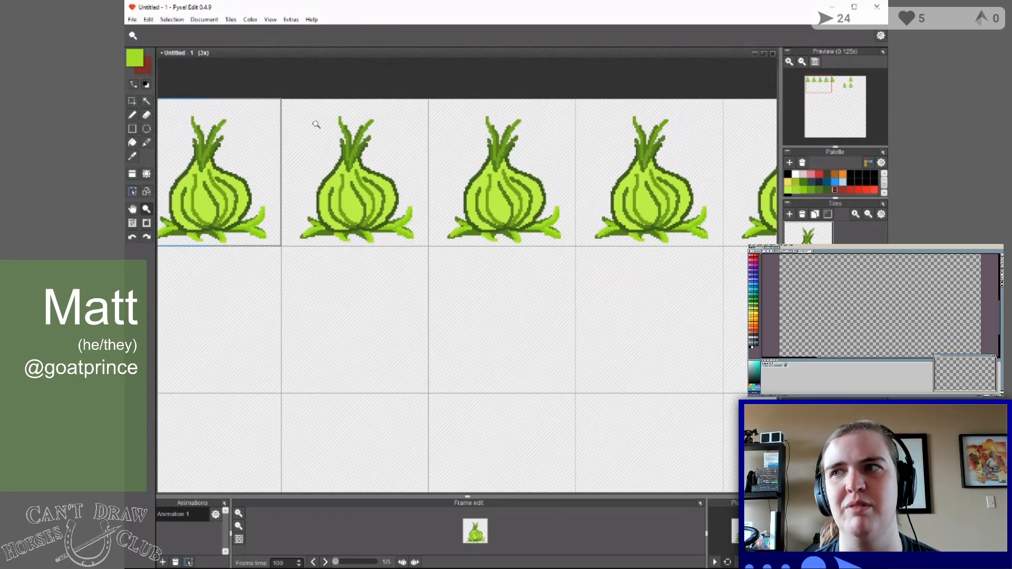
pyautogui.click(319, 116)
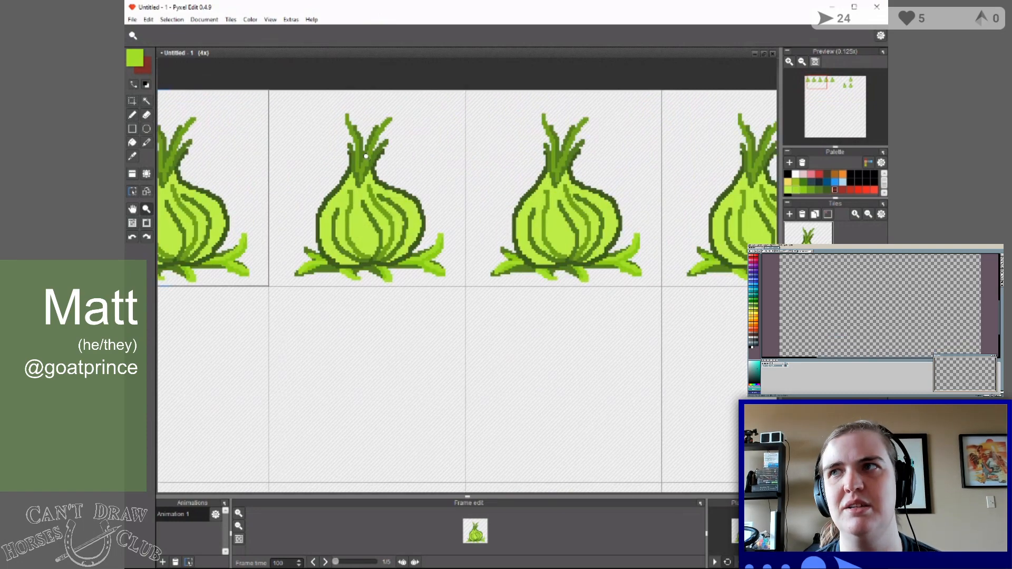
pyautogui.click(132, 115)
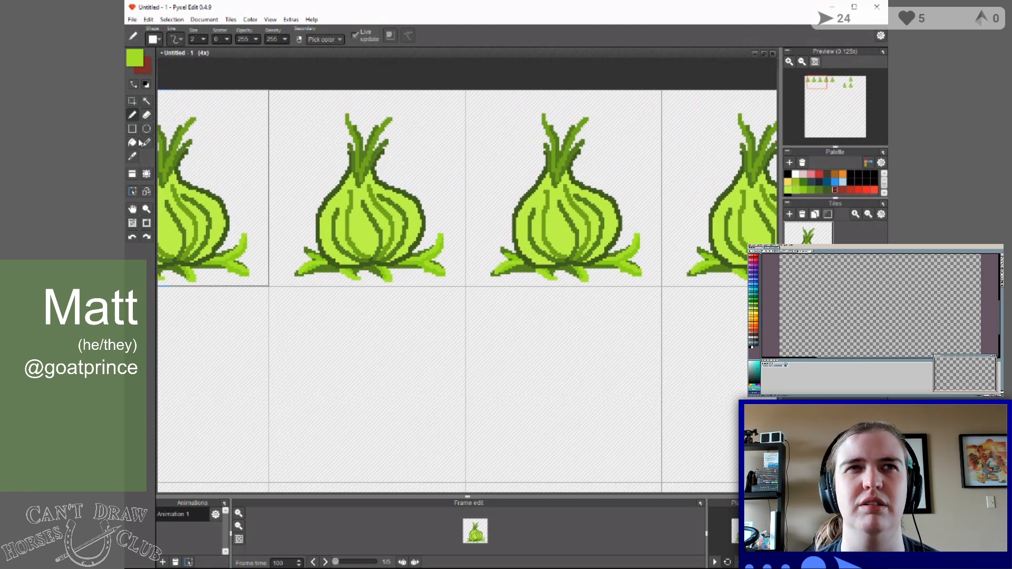
# Erase the bulb and its shoots in the second tile with the Eraser, leaving the ground leaves, and undo the erasing.
pyautogui.click(132, 209)
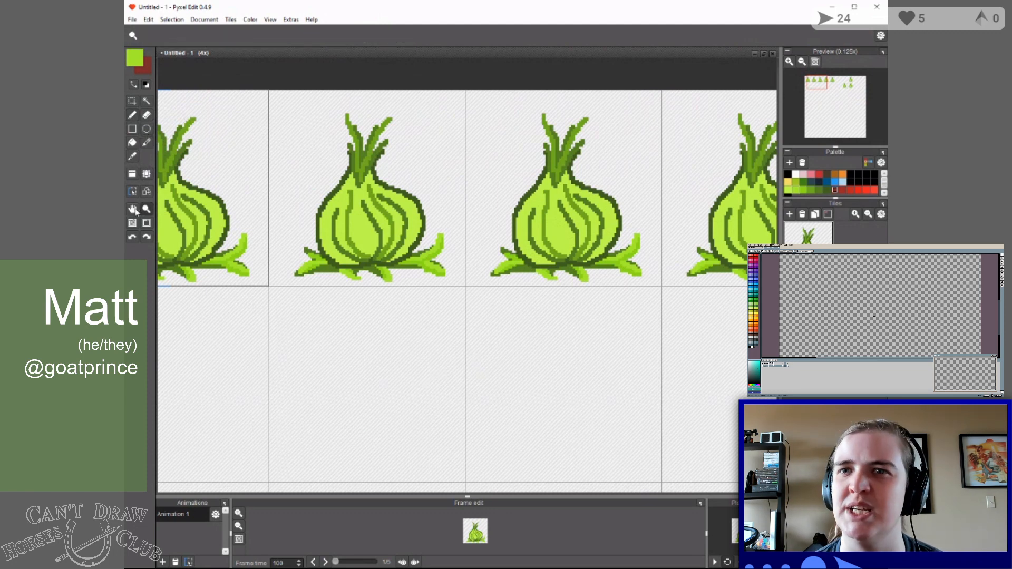
pyautogui.moveTo(253, 203); pyautogui.dragTo(355, 206)
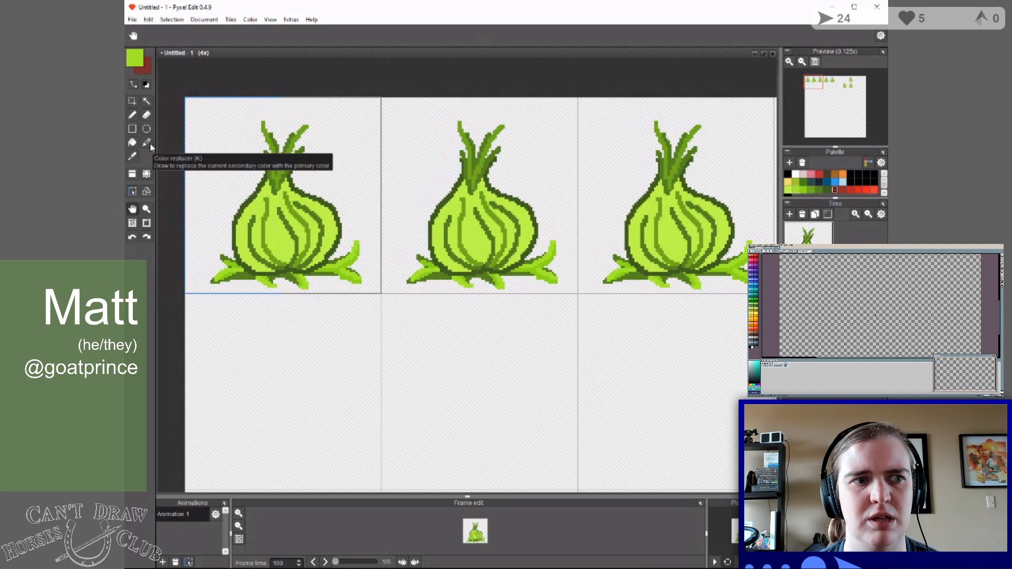
pyautogui.click(132, 115)
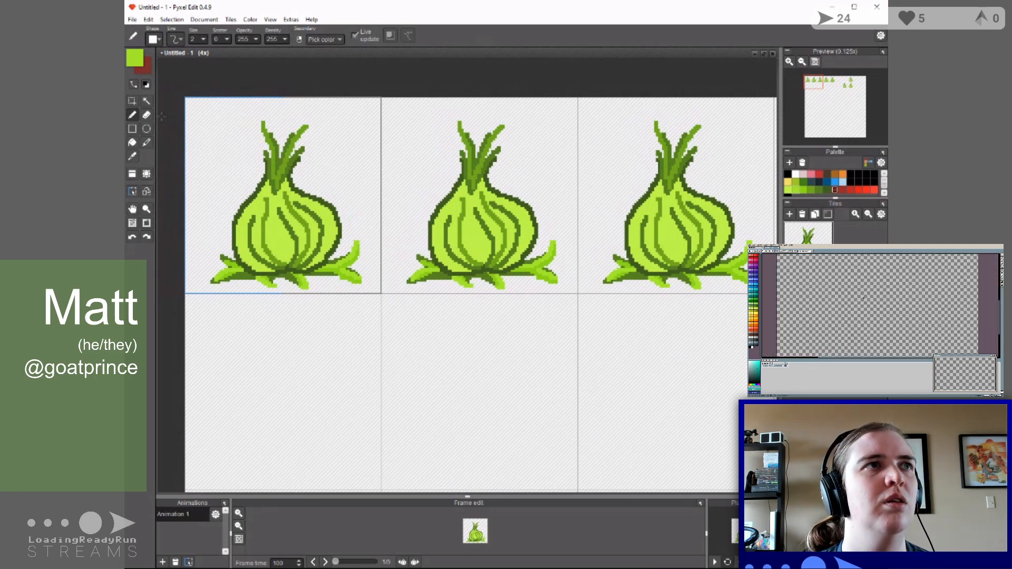
pyautogui.click(146, 115)
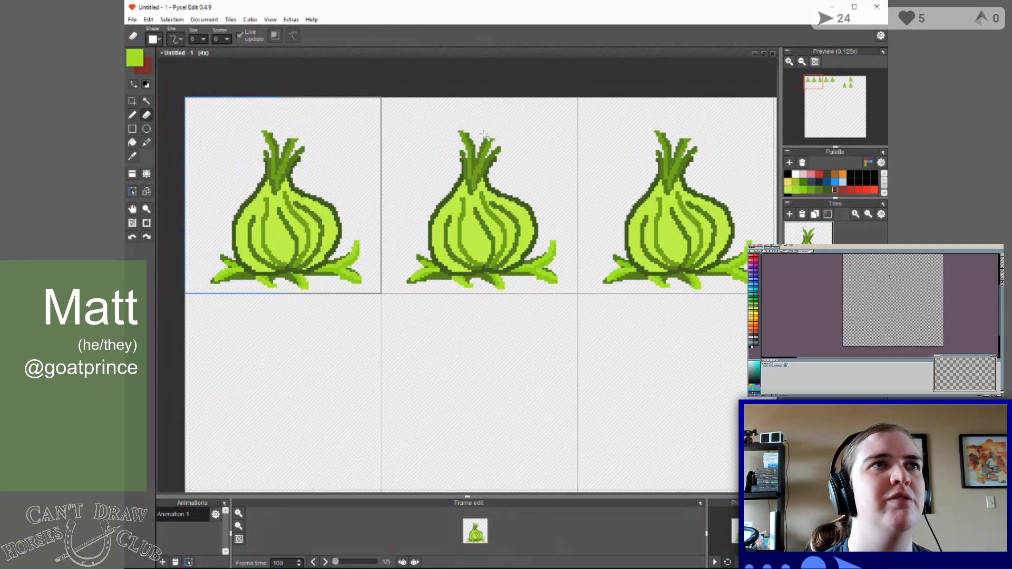
pyautogui.moveTo(480, 133)
pyautogui.mouseDown()
pyautogui.moveTo(453, 136)
pyautogui.moveTo(508, 152)
pyautogui.moveTo(460, 145)
pyautogui.moveTo(506, 153)
pyautogui.moveTo(465, 159)
pyautogui.moveTo(530, 165)
pyautogui.moveTo(436, 185)
pyautogui.moveTo(498, 187)
pyautogui.moveTo(447, 201)
pyautogui.moveTo(534, 213)
pyautogui.moveTo(433, 211)
pyautogui.moveTo(543, 221)
pyautogui.moveTo(447, 225)
pyautogui.moveTo(532, 241)
pyautogui.moveTo(469, 249)
pyautogui.moveTo(465, 236)
pyautogui.moveTo(530, 251)
pyautogui.moveTo(506, 258)
pyautogui.moveTo(527, 261)
pyautogui.moveTo(439, 275)
pyautogui.mouseUp()
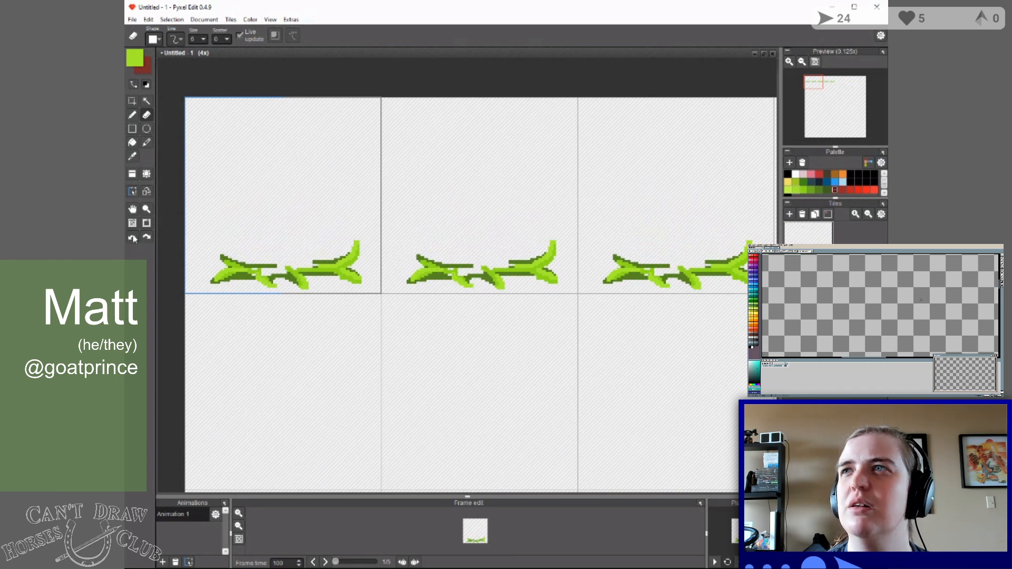
pyautogui.click(133, 238)
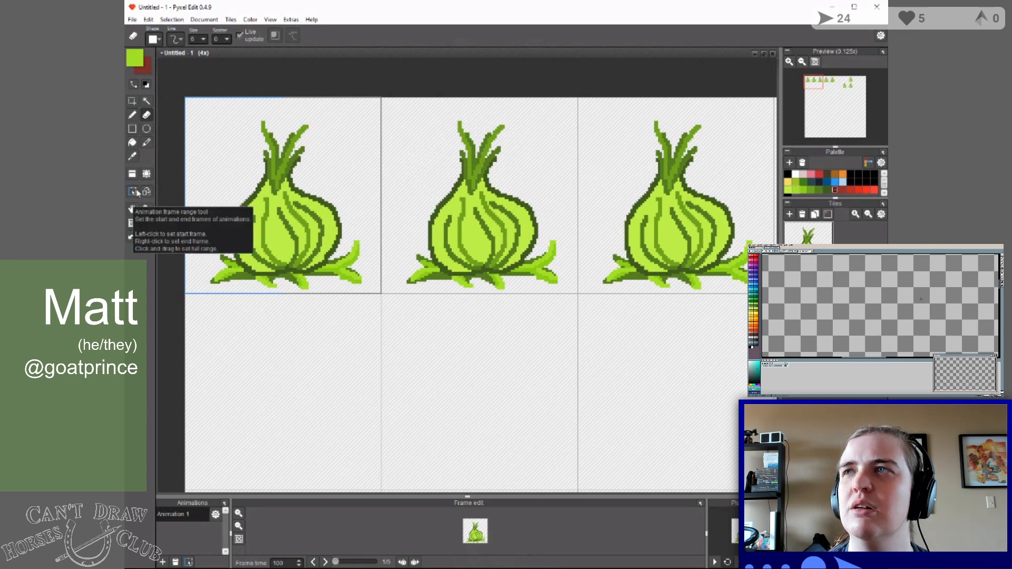
# Try the Animation frame range tool on the second tile and across the first two tiles, undoing the eraser stroke made between.
pyautogui.click(132, 191)
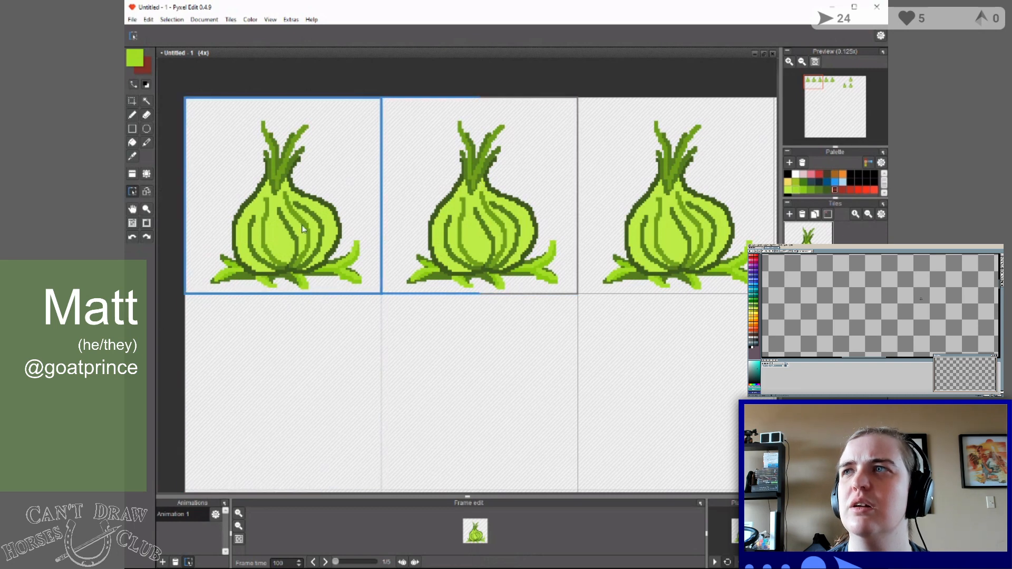
pyautogui.click(477, 217)
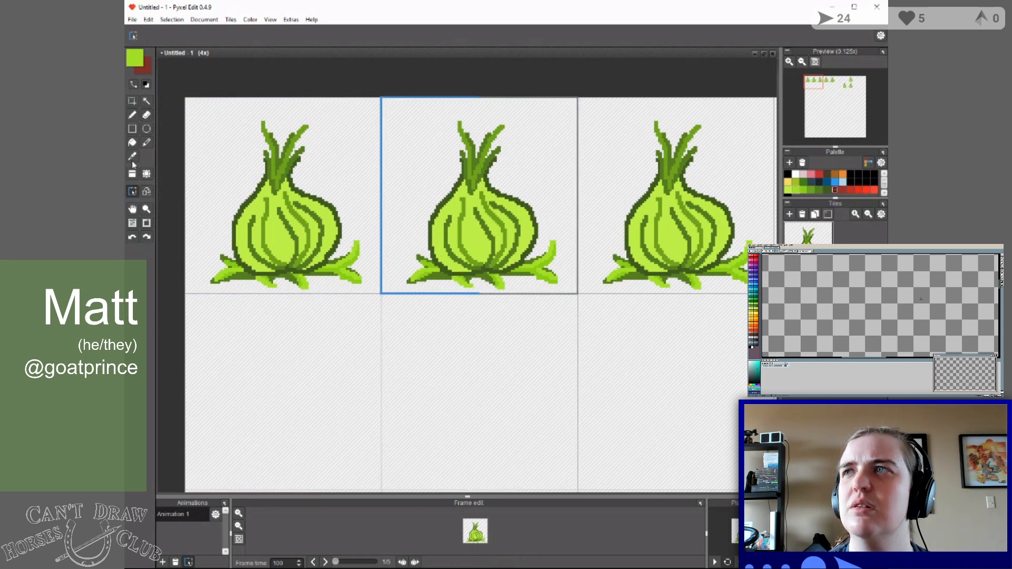
pyautogui.click(146, 115)
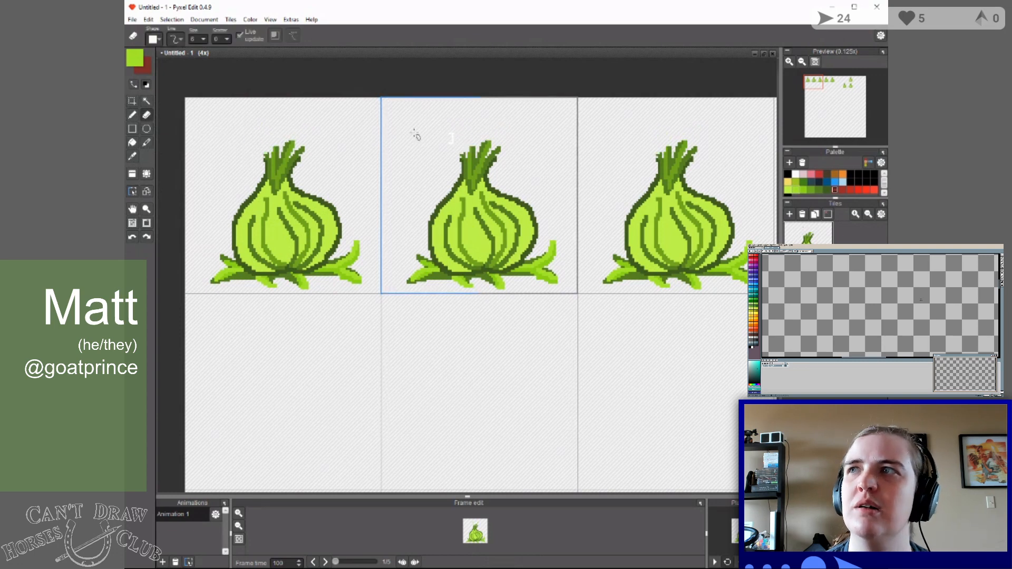
pyautogui.click(131, 238)
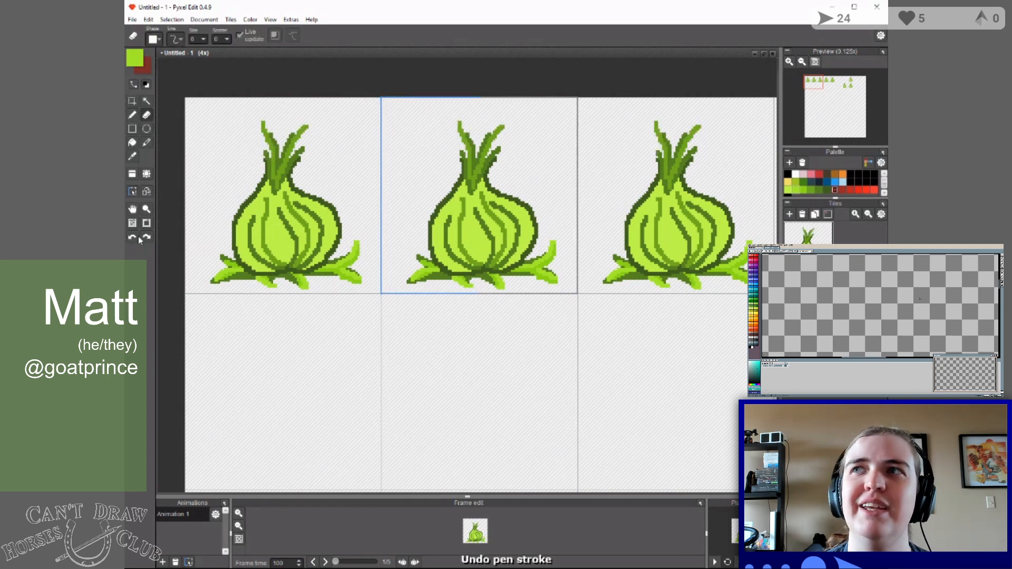
pyautogui.click(133, 191)
pyautogui.moveTo(295, 221)
pyautogui.mouseDown()
pyautogui.moveTo(392, 236)
pyautogui.moveTo(552, 193)
pyautogui.mouseUp()
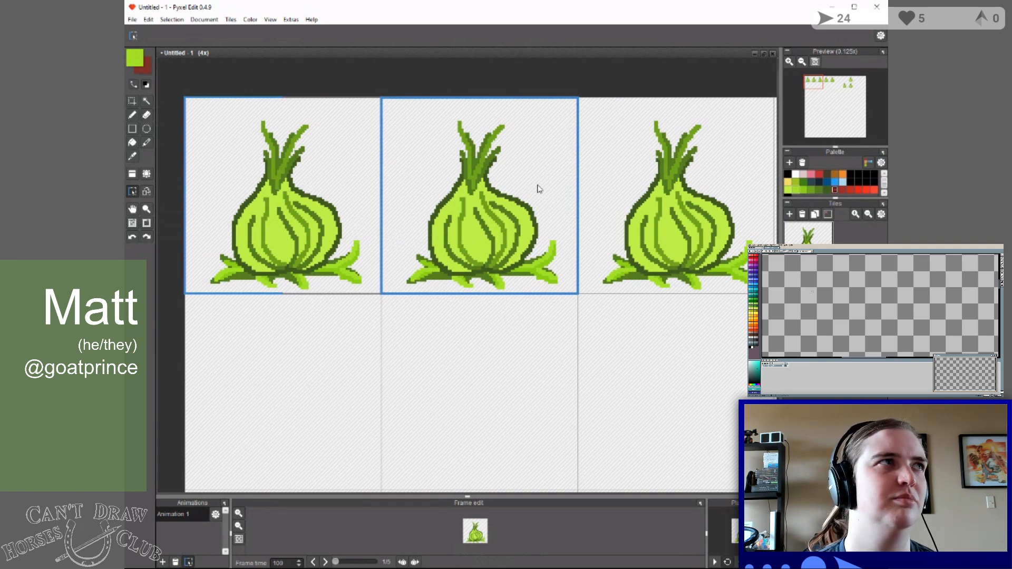
# Draw a diagonal light green Pen line across the second tile's bulb and undo the stroke.
pyautogui.click(132, 114)
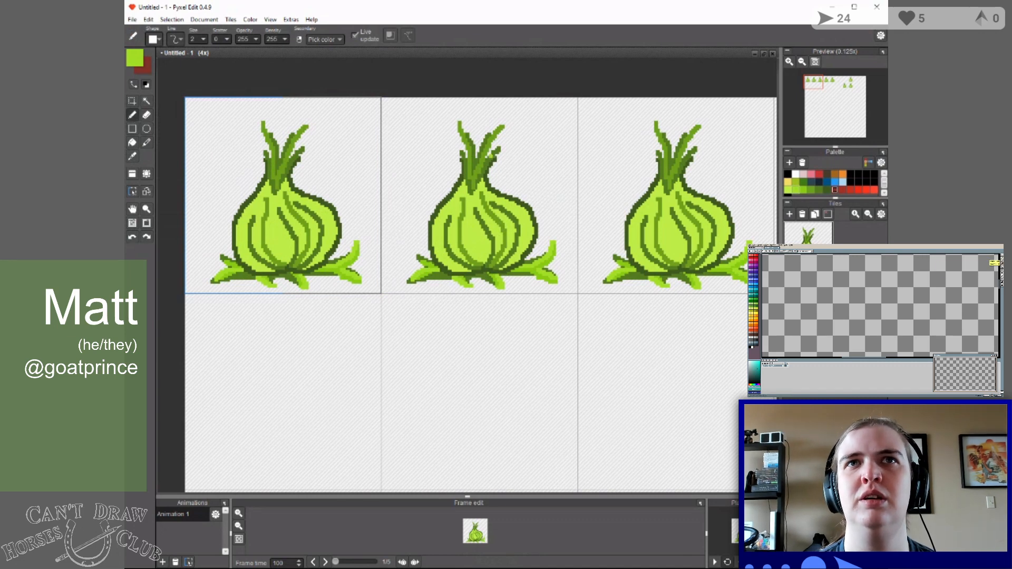
pyautogui.moveTo(435, 149); pyautogui.dragTo(589, 266)
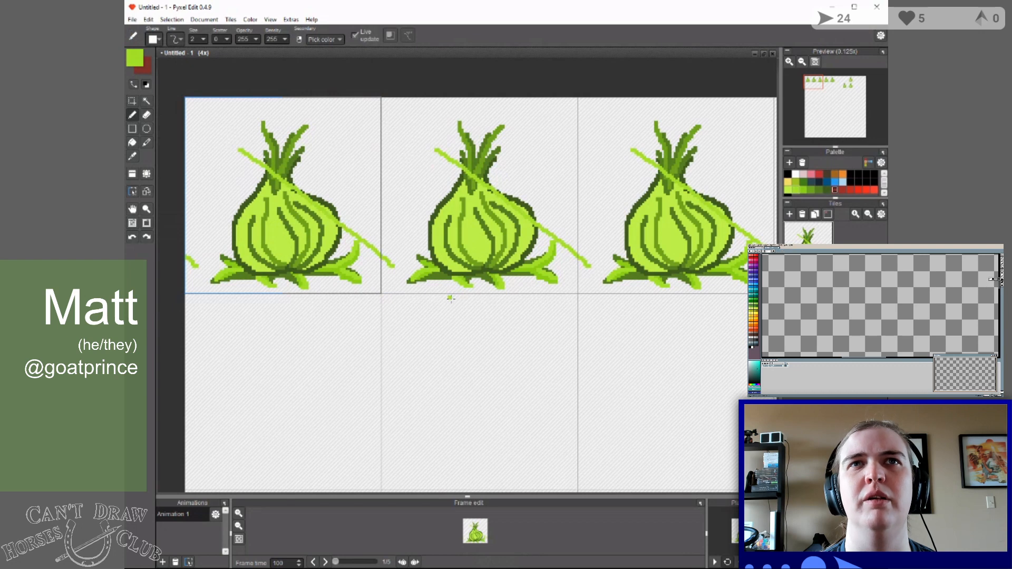
pyautogui.click(131, 237)
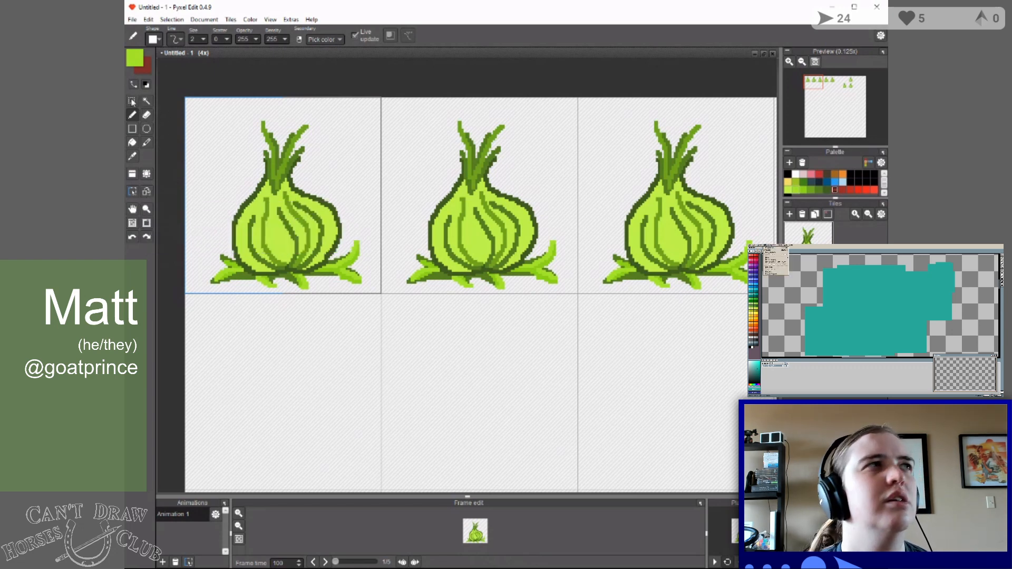
# Copy the bulb from the first tile of the top row and paste it into the first tile of the second row.
pyautogui.click(132, 101)
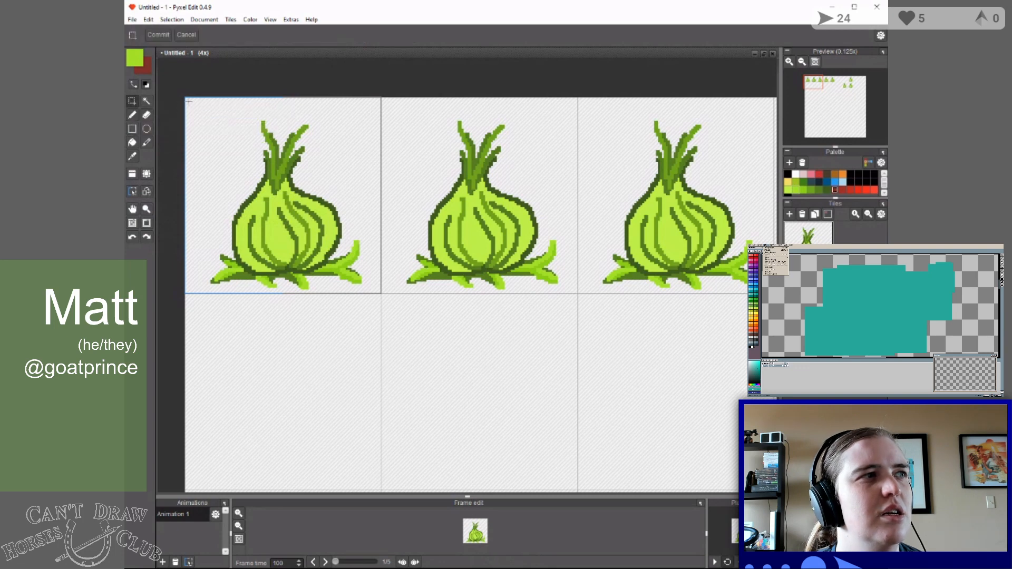
pyautogui.moveTo(185, 97); pyautogui.dragTo(380, 291)
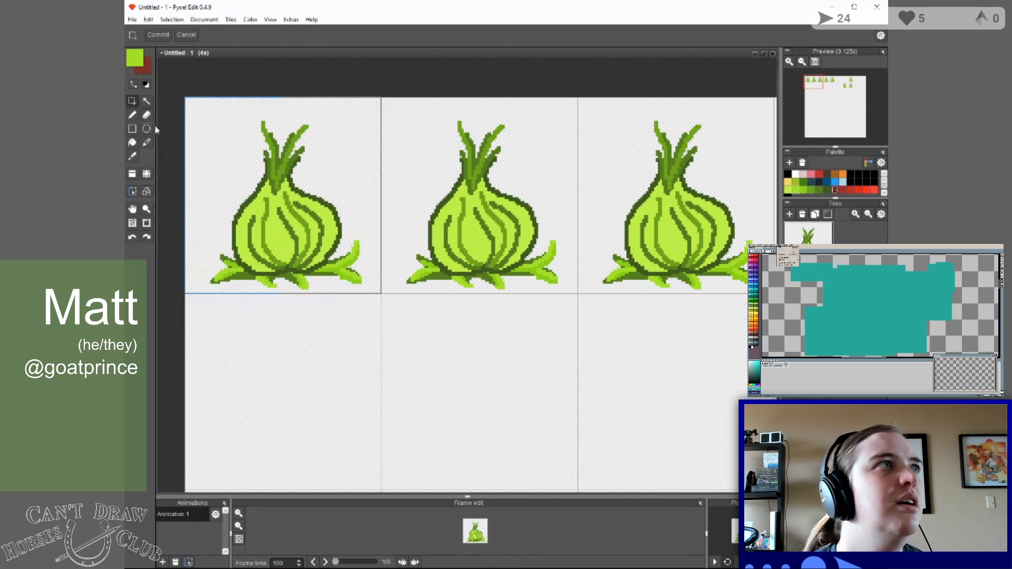
pyautogui.click(132, 208)
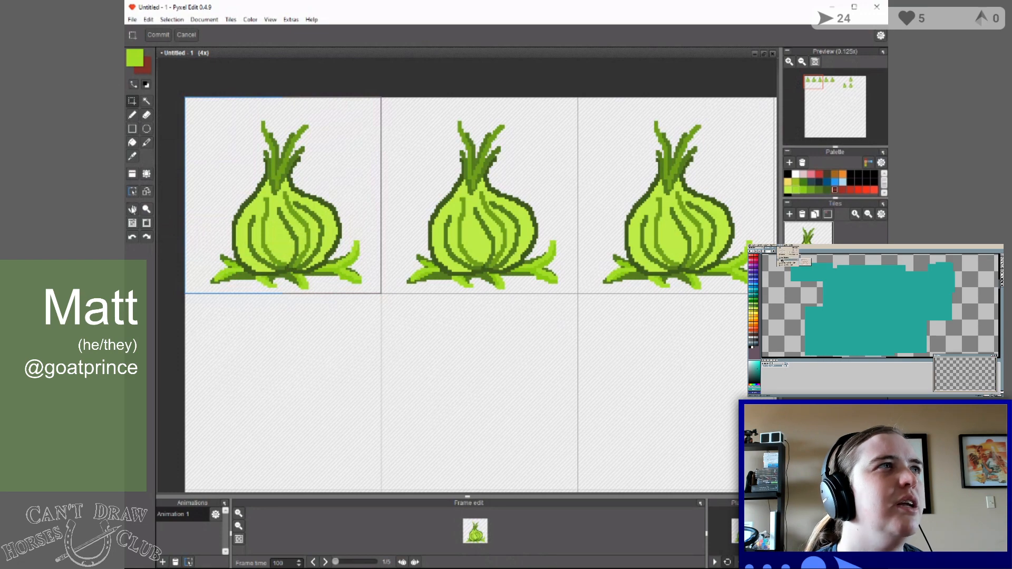
pyautogui.moveTo(321, 351); pyautogui.dragTo(354, 233)
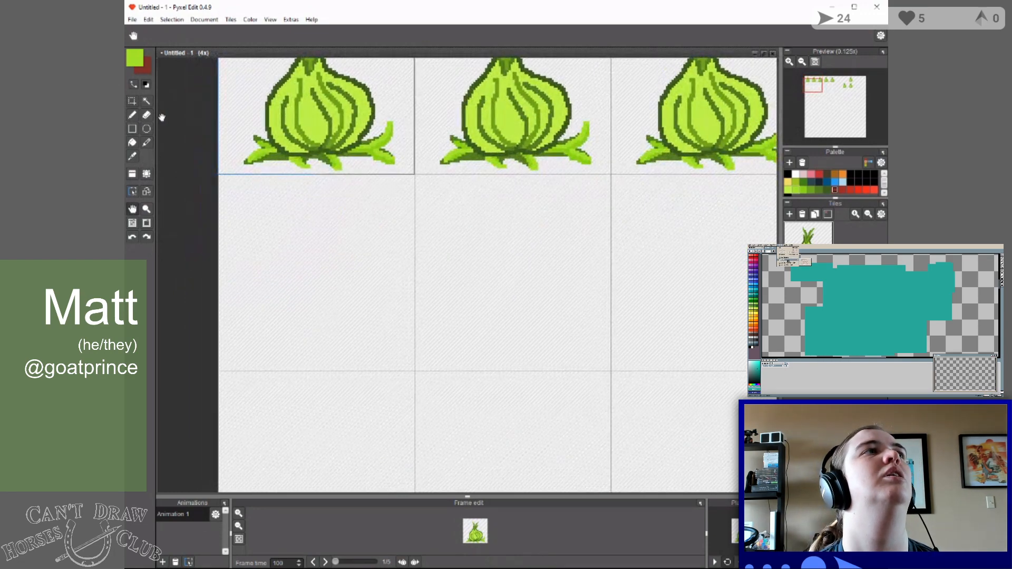
pyautogui.click(132, 101)
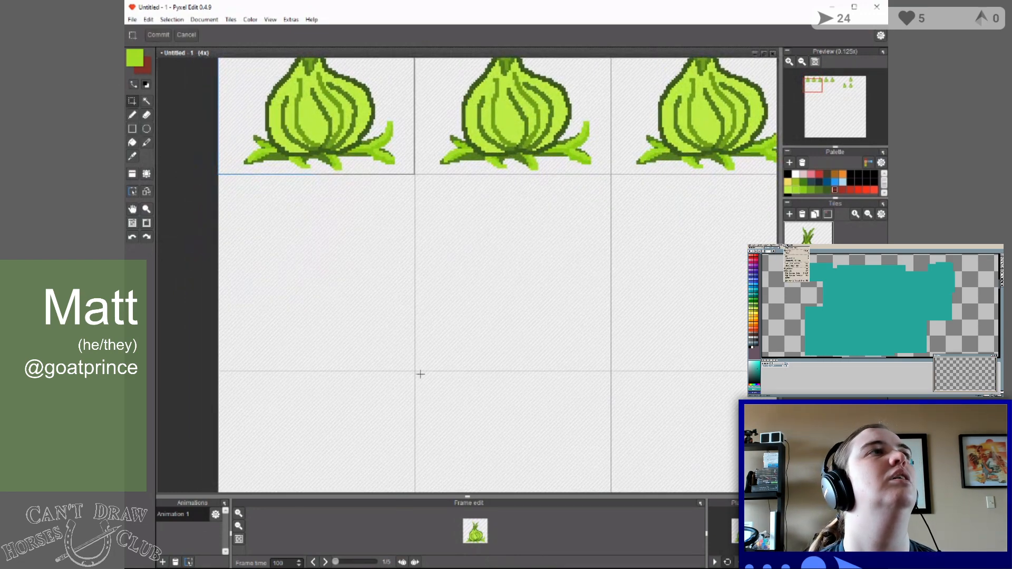
pyautogui.moveTo(416, 371); pyautogui.dragTo(213, 174)
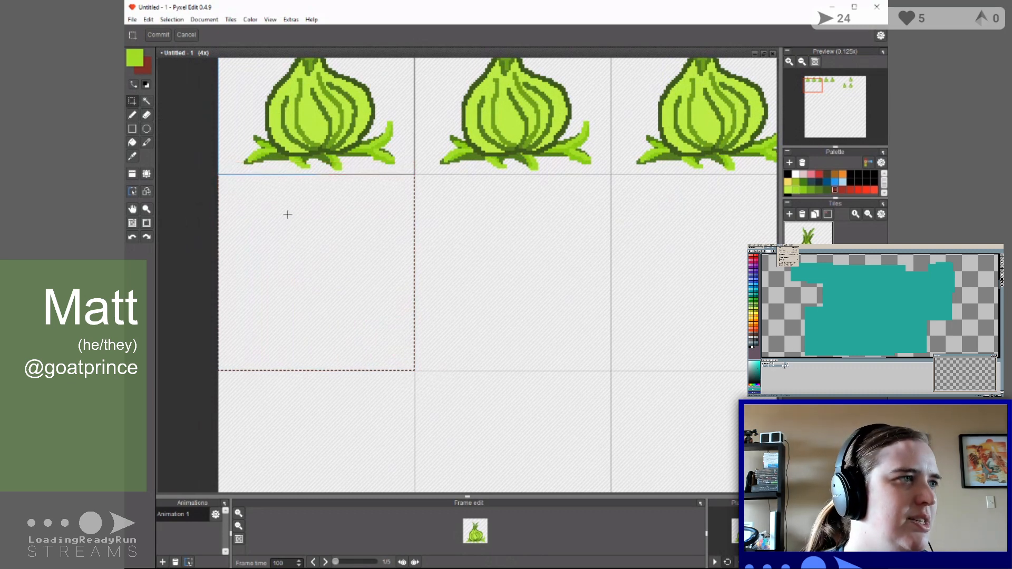
pyautogui.hotkey('ctrl', 'v')
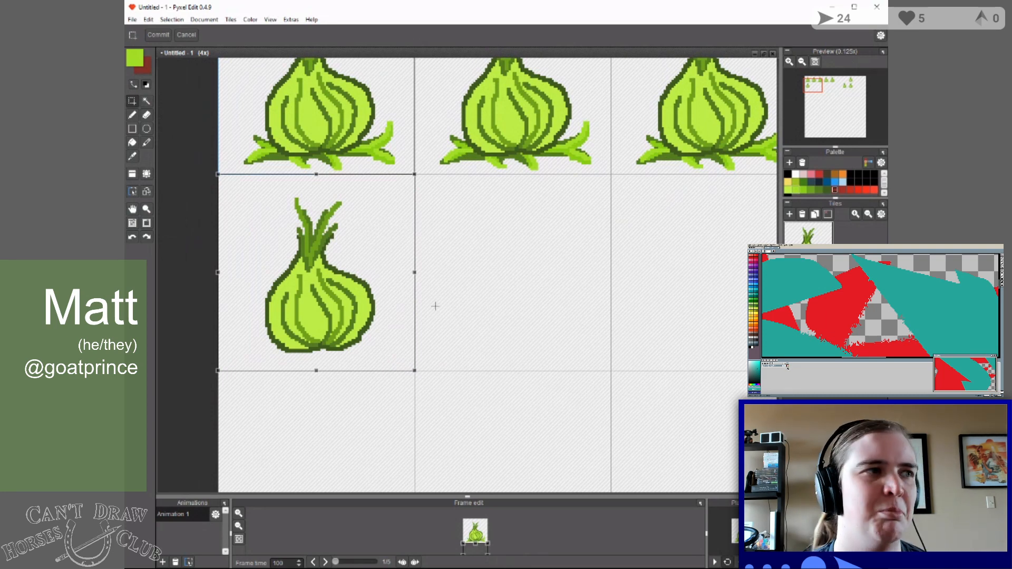
pyautogui.press('Return')
# Paste the bulb into the second tile of the second row, enlarge it slightly from a corner, and undo the enlargement and paste.
pyautogui.moveTo(415, 174); pyautogui.dragTo(611, 370)
pyautogui.hotkey('ctrl', 'v')
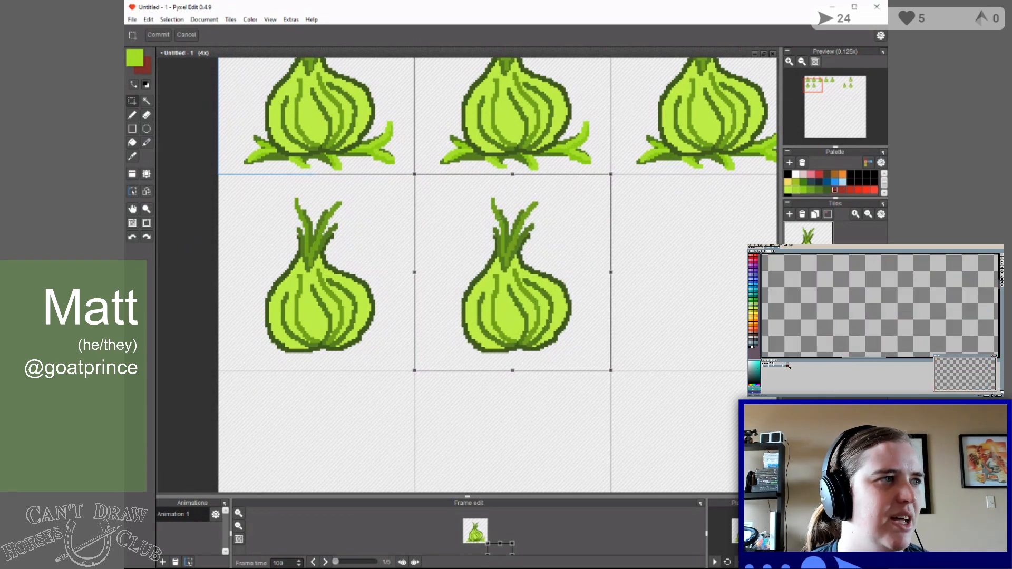
pyautogui.moveTo(414, 174); pyautogui.dragTo(402, 158)
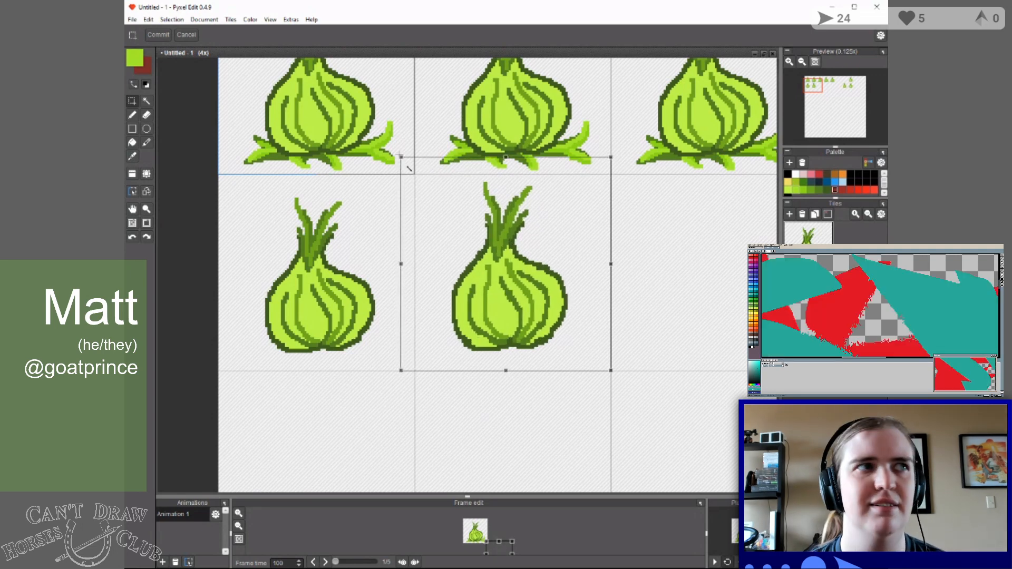
pyautogui.hotkey('ctrl', 'z')
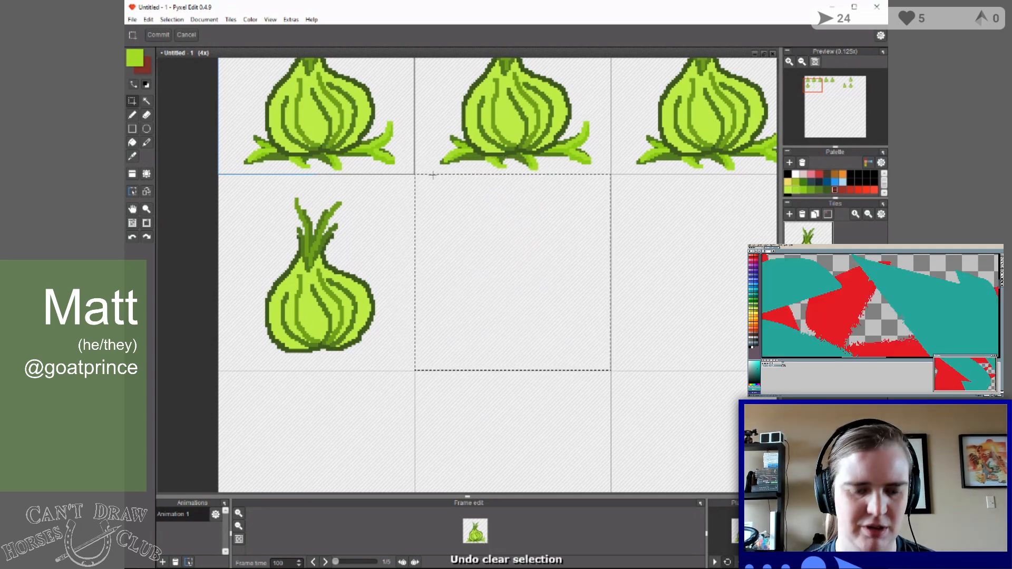
pyautogui.hotkey('ctrl', 'z')
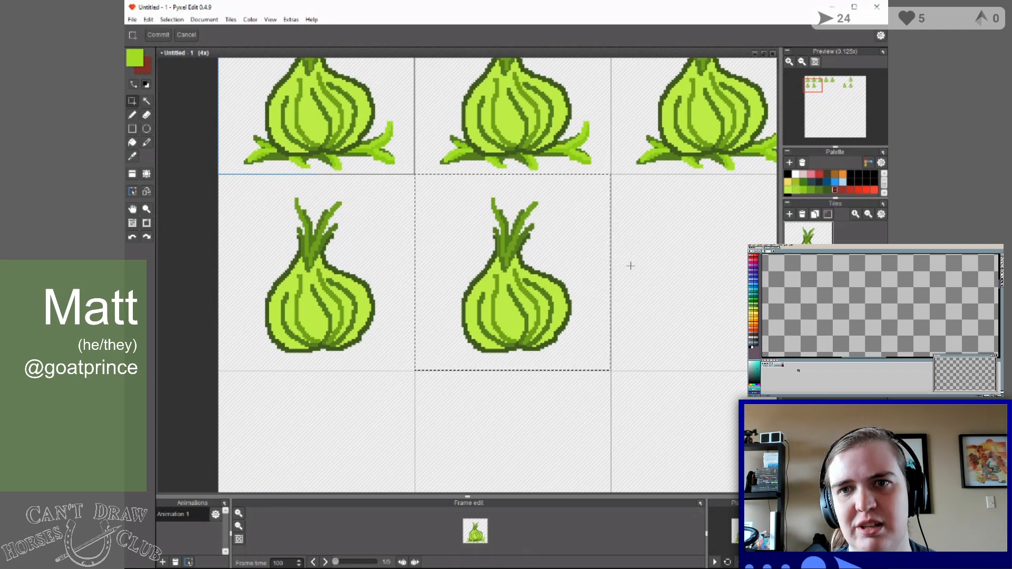
pyautogui.hotkey('ctrl', 'z')
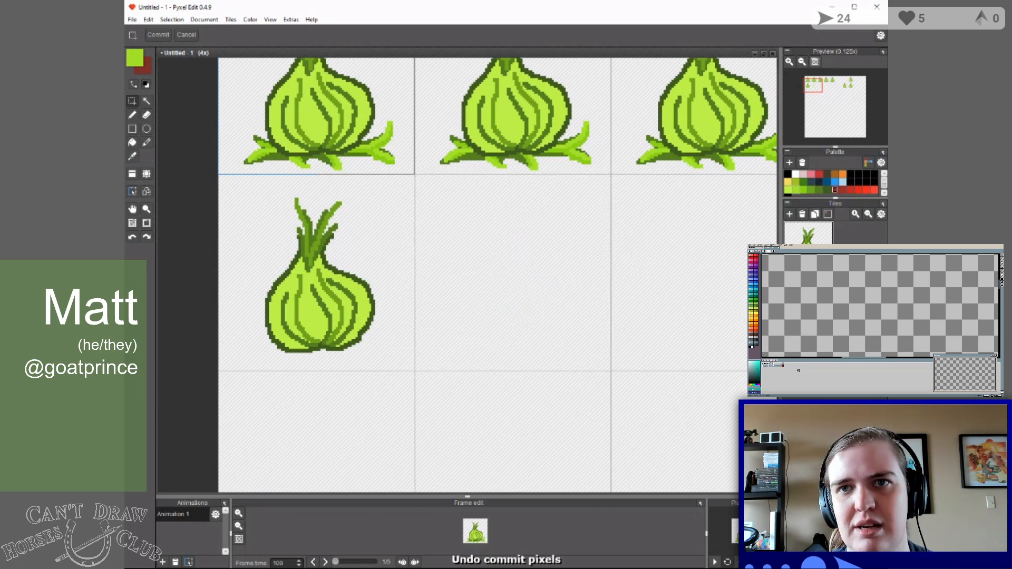
# Paste the bulb at its original size into the second tile of the second row, commit it and reactivate the selection tool.
pyautogui.moveTo(415, 175); pyautogui.dragTo(611, 370)
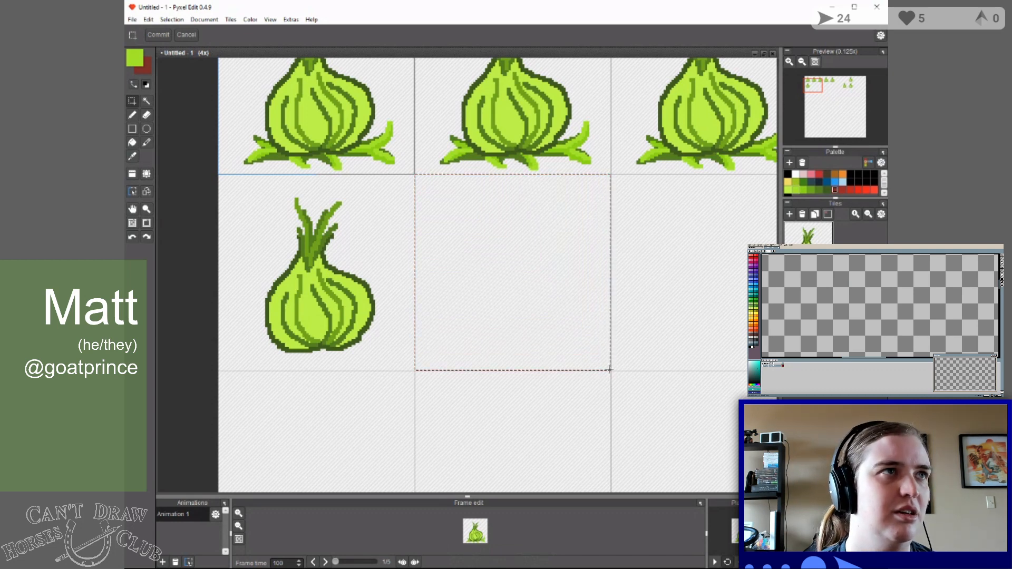
pyautogui.hotkey('ctrl', 'v')
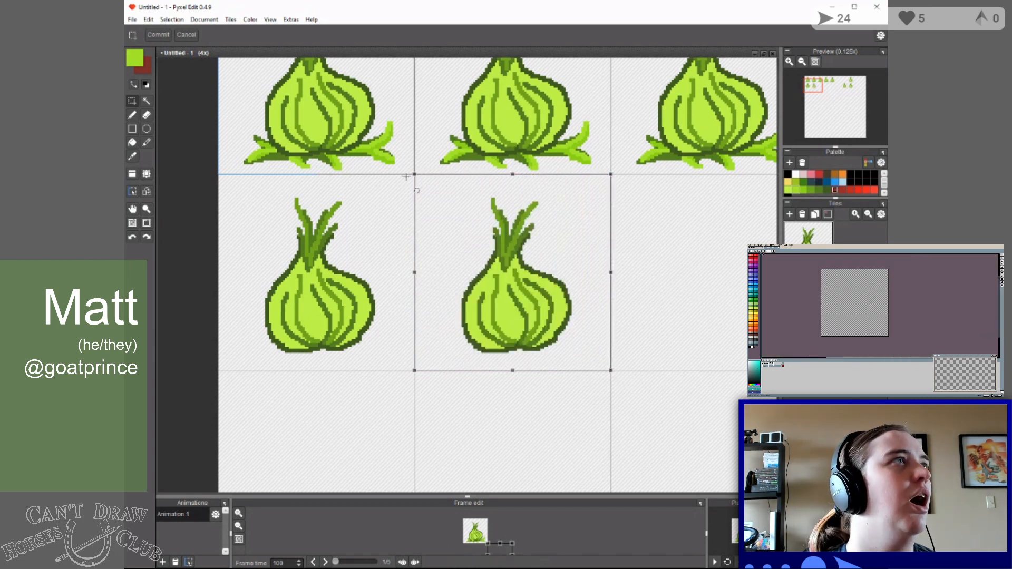
pyautogui.click(332, 197)
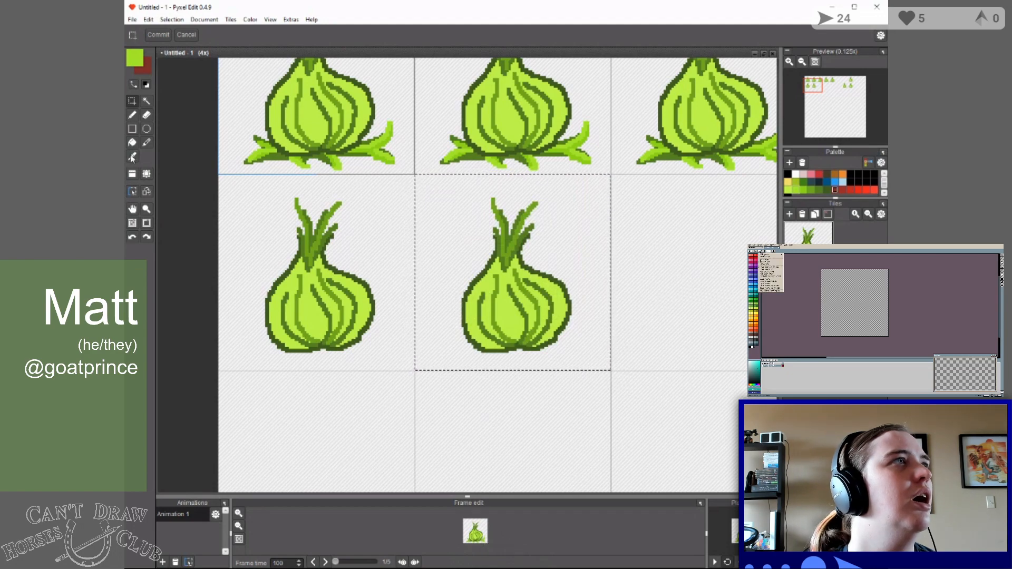
pyautogui.click(133, 208)
pyautogui.moveTo(343, 108); pyautogui.dragTo(331, 213)
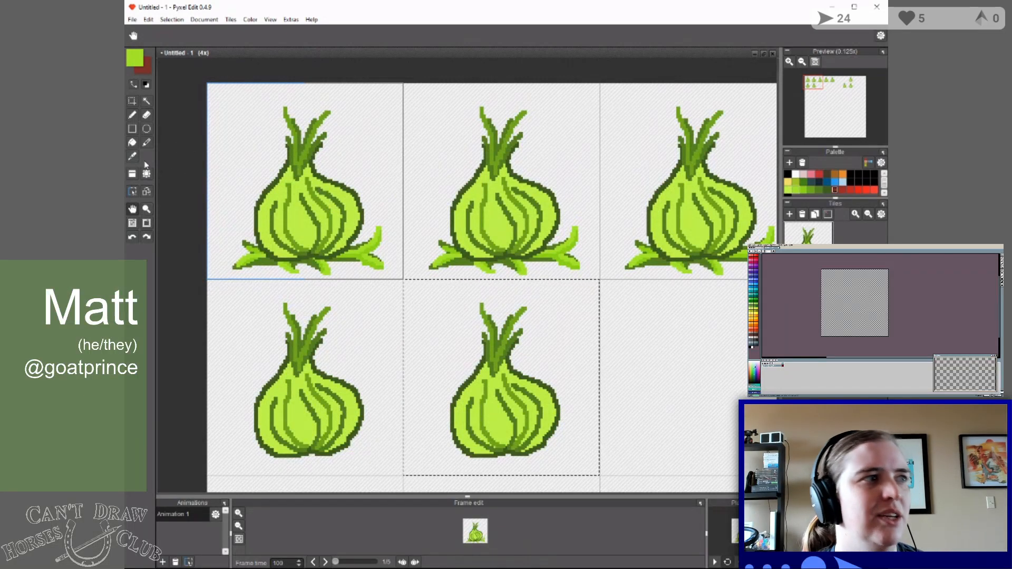
pyautogui.click(131, 102)
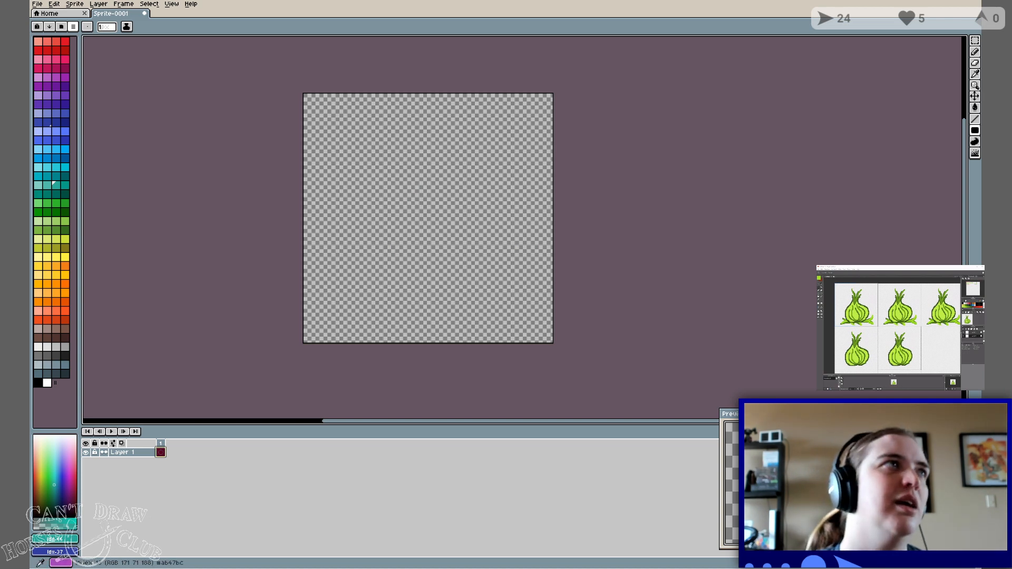
# In Aseprite, show the color picker as an RGB Color Wheel and switch it to the RYB Color Wheel.
pyautogui.click(73, 27)
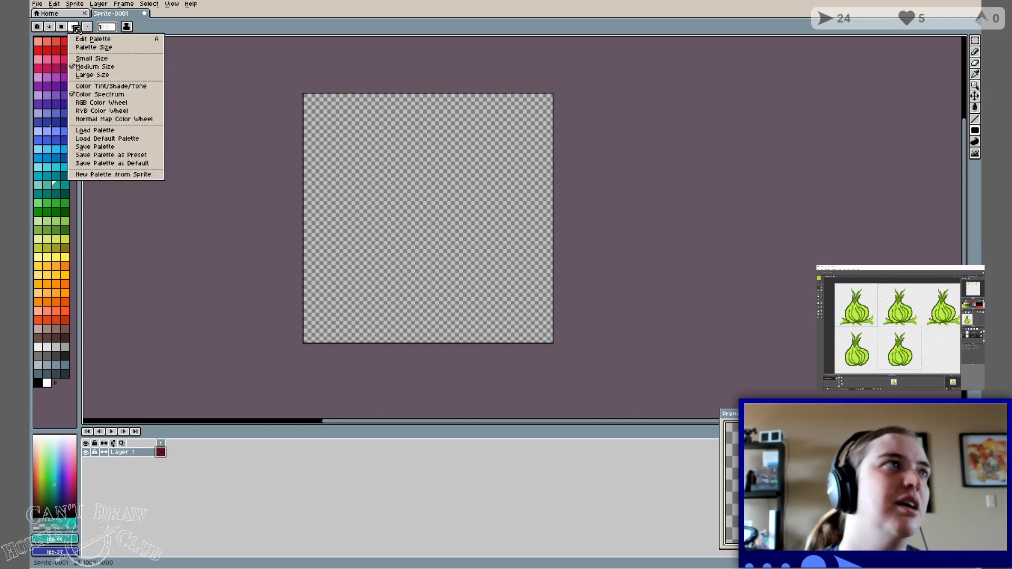
pyautogui.click(110, 107)
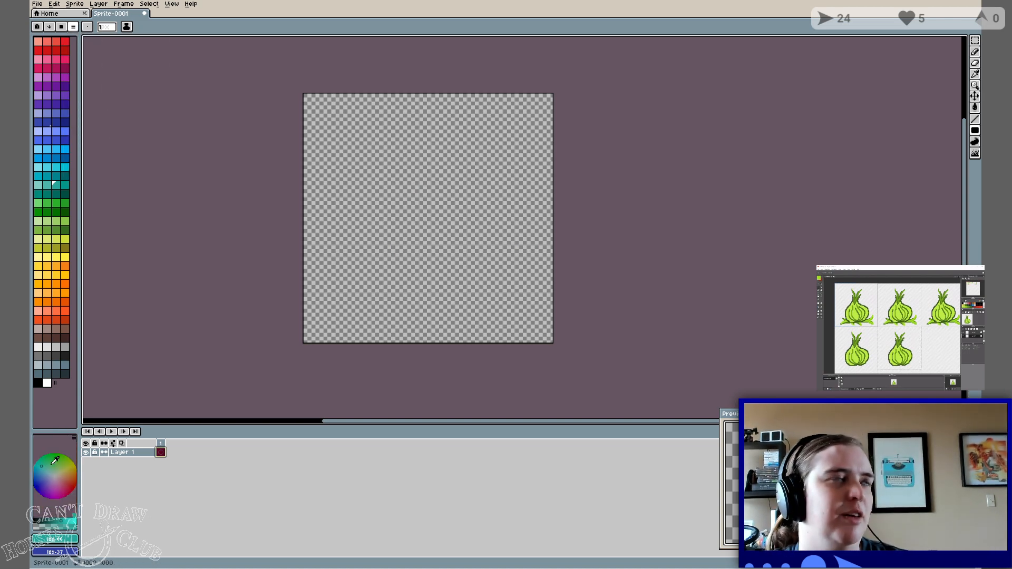
pyautogui.click(73, 26)
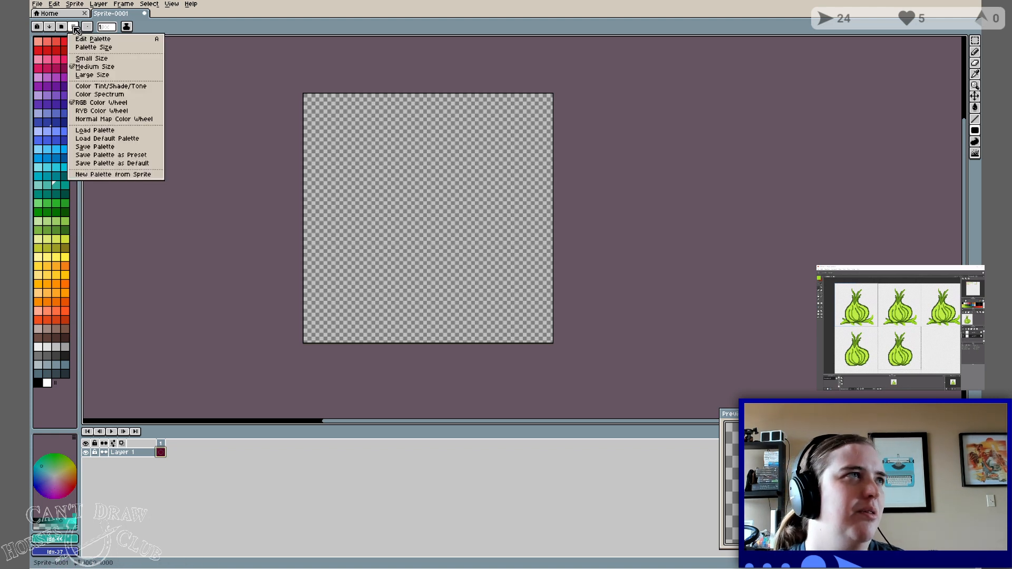
pyautogui.click(99, 111)
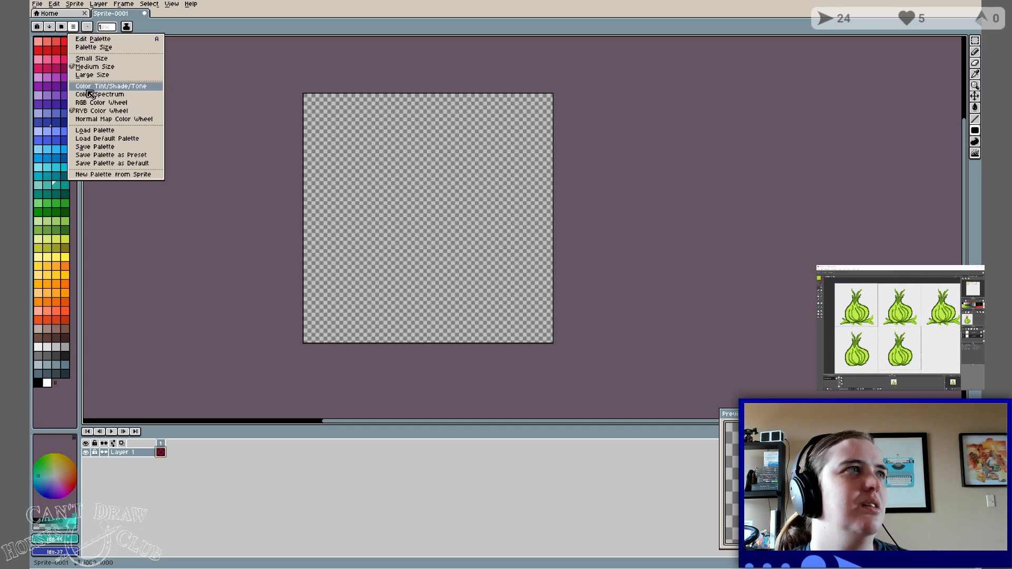
# Try the Normal Map Color Wheel and Color Tint/Shade/Tone pickers, and settle on the Color Spectrum picker.
pyautogui.click(97, 121)
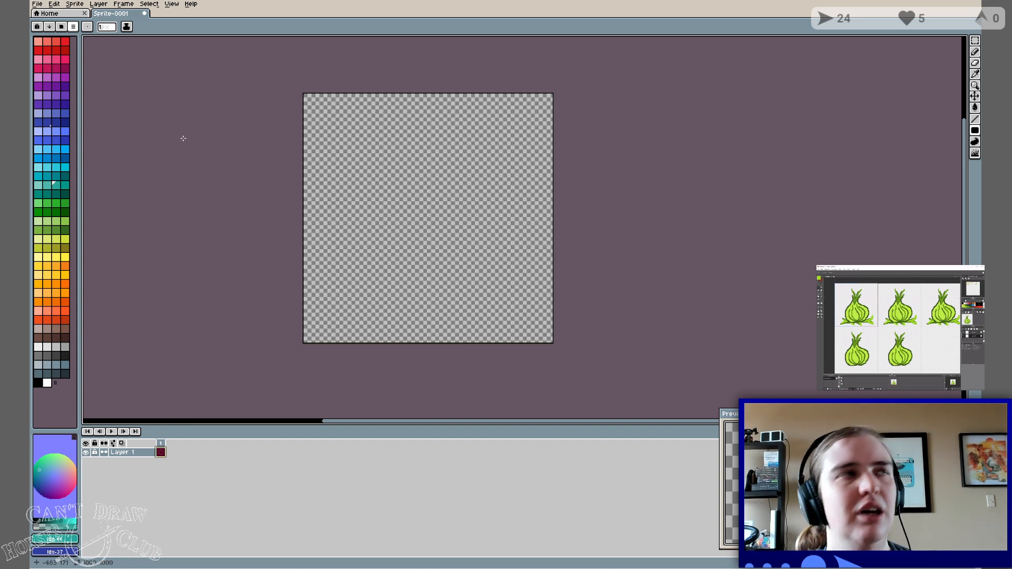
pyautogui.click(80, 26)
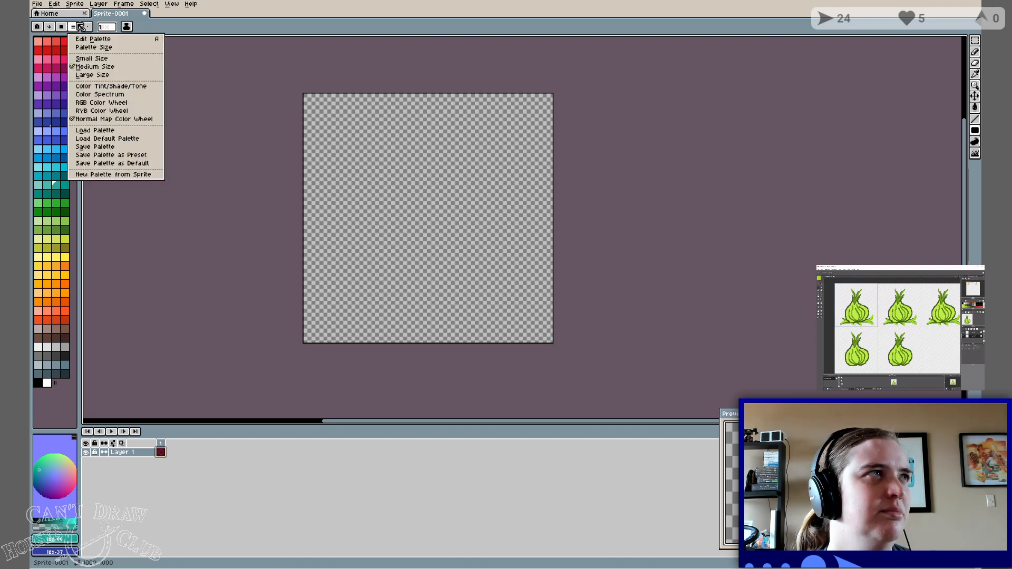
pyautogui.click(89, 87)
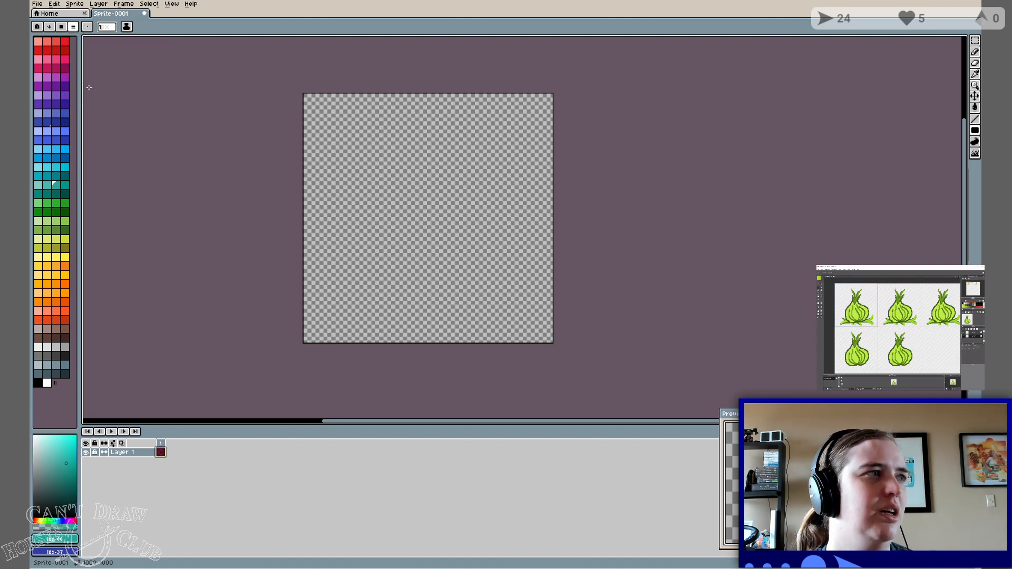
pyautogui.click(73, 27)
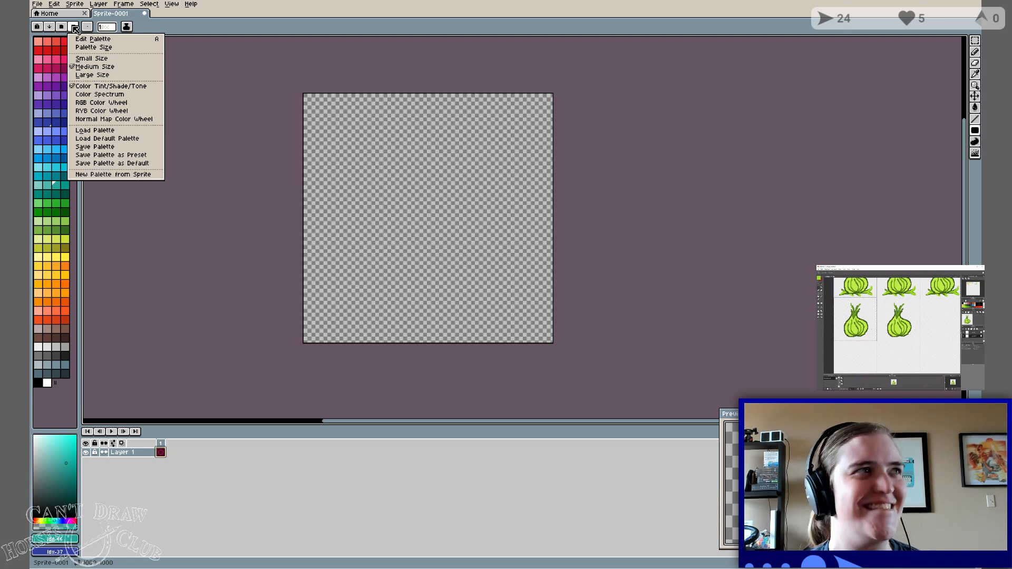
pyautogui.click(99, 94)
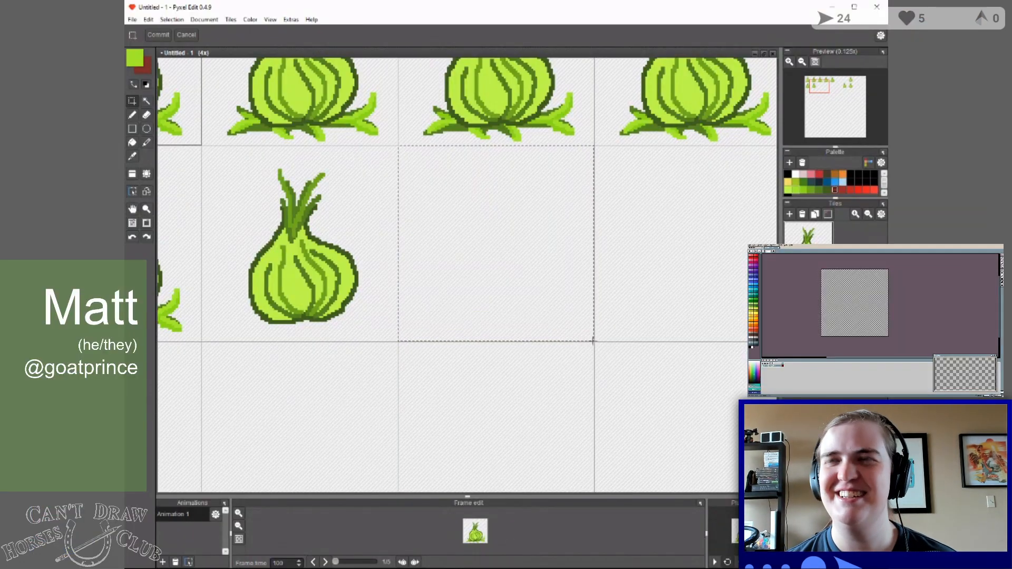
# In Pyxel Edit, paste the copied leaves into the third and second tiles of the second row.
pyautogui.hotkey('ctrl', 'v')
pyautogui.click(656, 233)
pyautogui.moveTo(203, 146); pyautogui.dragTo(397, 340)
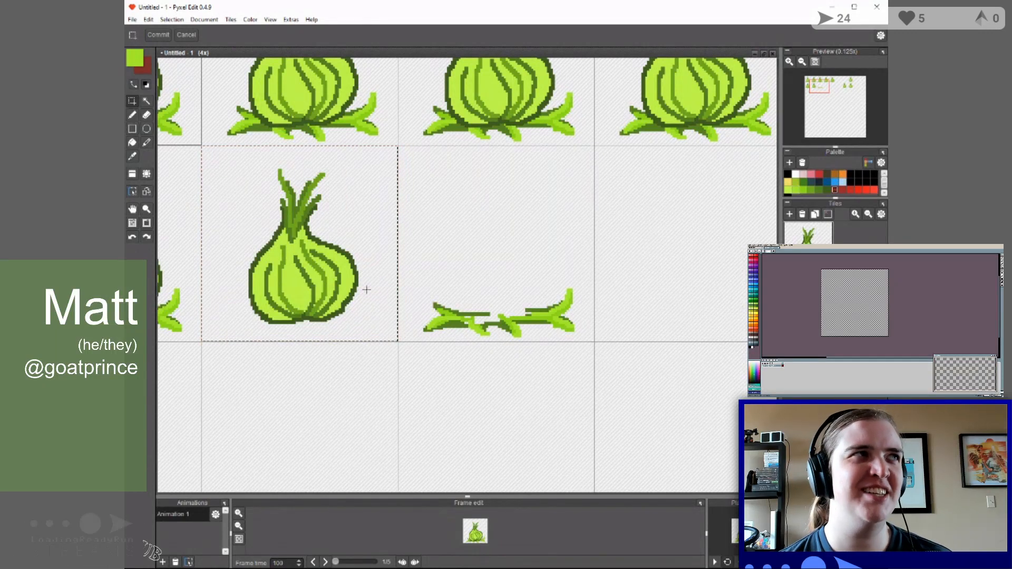
pyautogui.hotkey('ctrl', 'v')
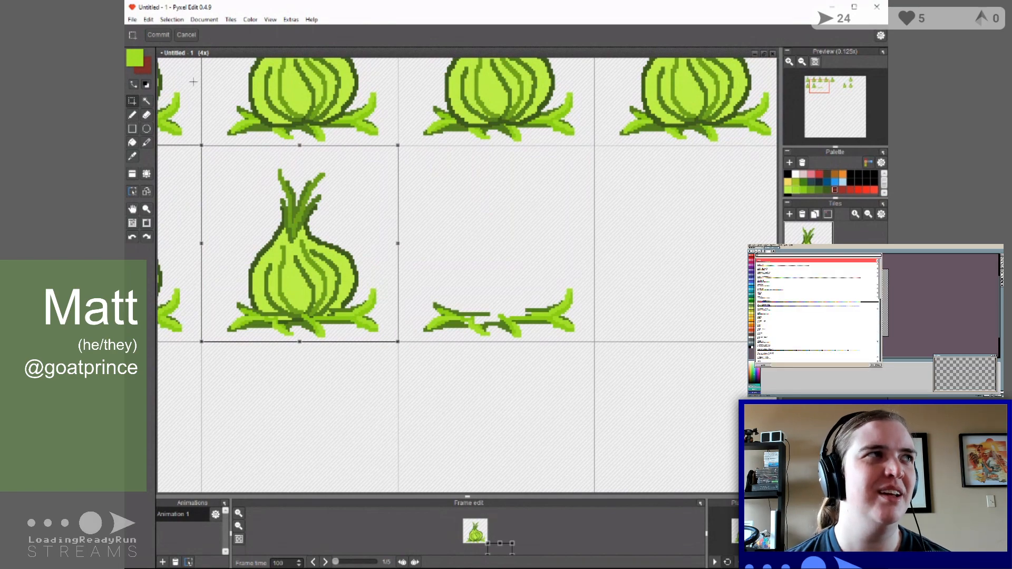
# Paste the leaves into the fifth and fourth tiles of the second row and commit them.
pyautogui.click(132, 209)
pyautogui.moveTo(592, 209); pyautogui.dragTo(314, 201)
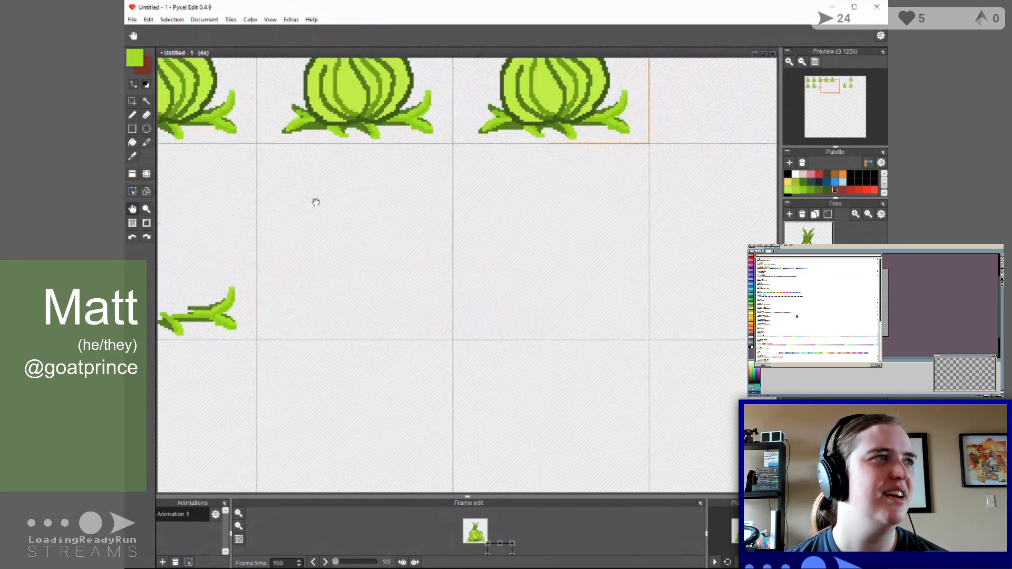
pyautogui.press('s')
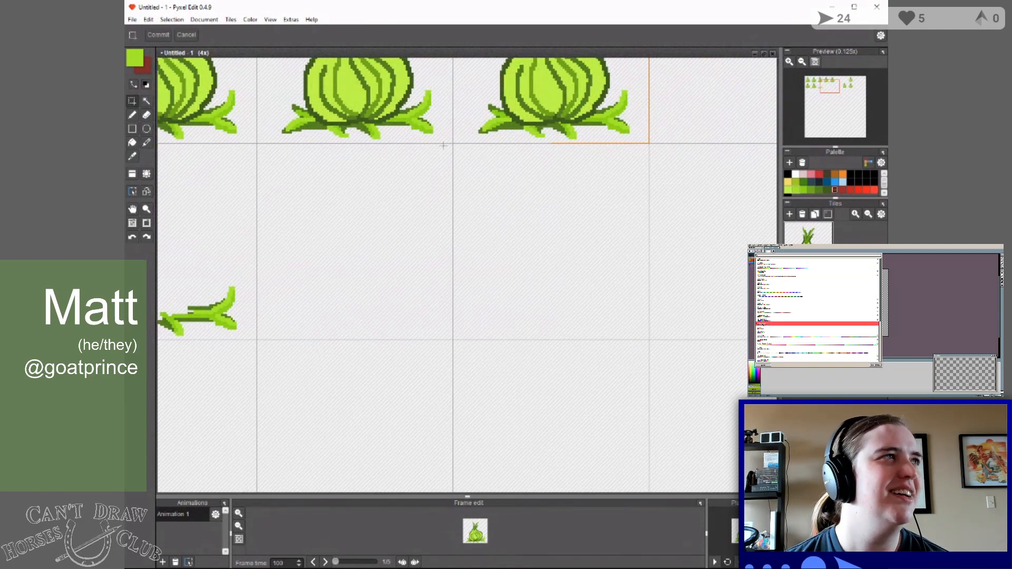
pyautogui.moveTo(454, 143); pyautogui.dragTo(648, 338)
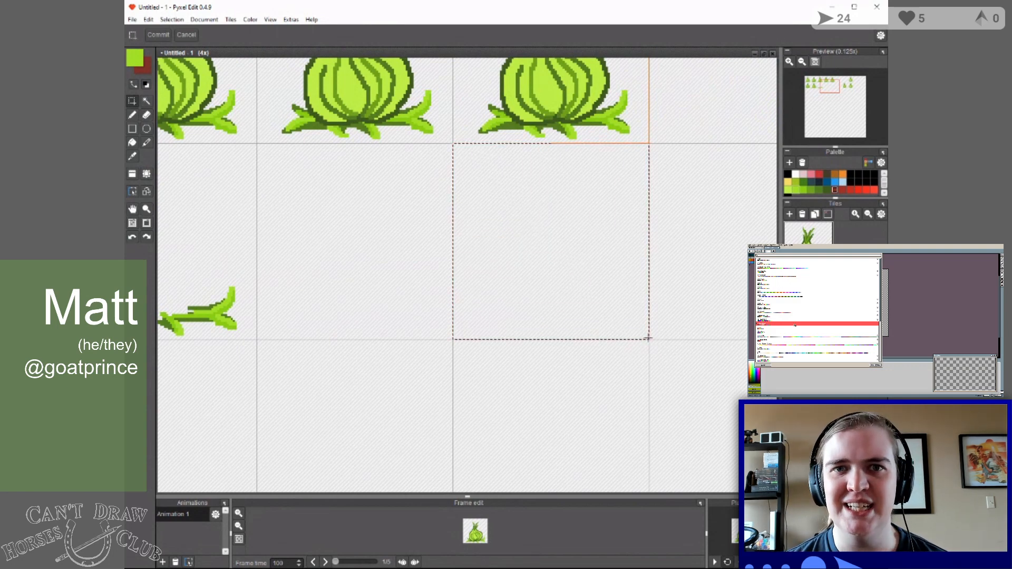
pyautogui.hotkey('ctrl', 'v')
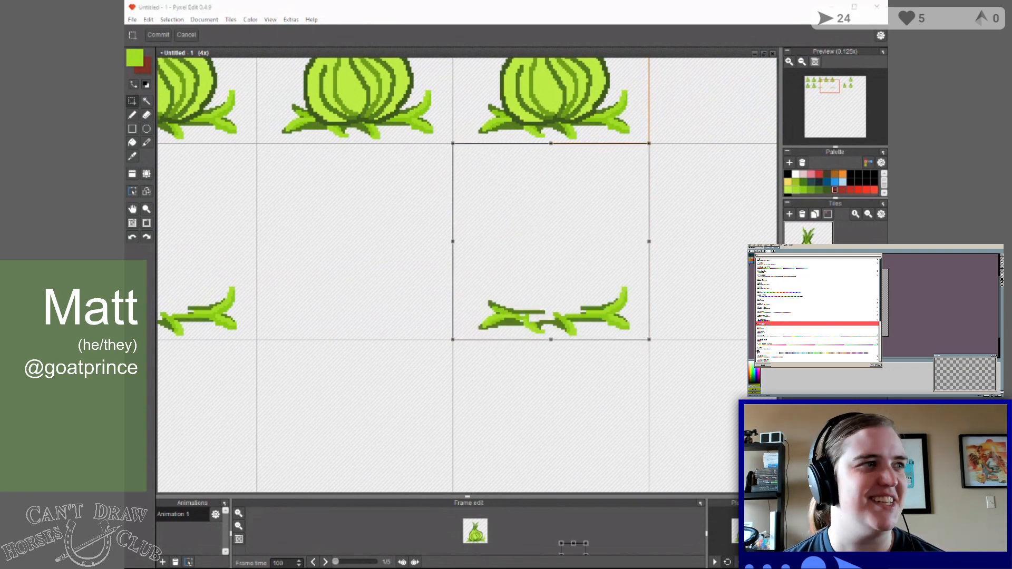
pyautogui.click(595, 11)
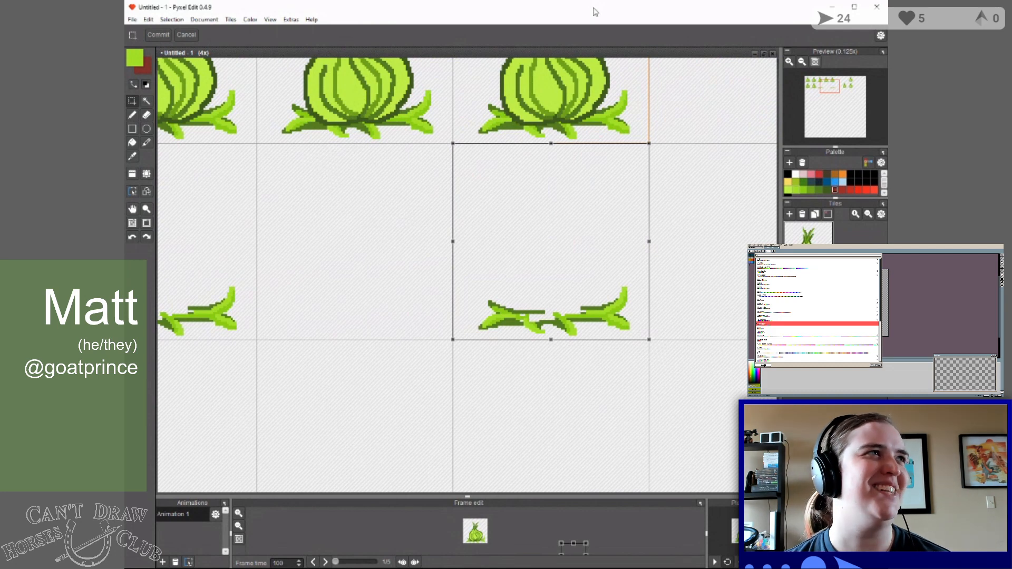
pyautogui.moveTo(257, 143); pyautogui.dragTo(452, 340)
pyautogui.hotkey('ctrl', 'v')
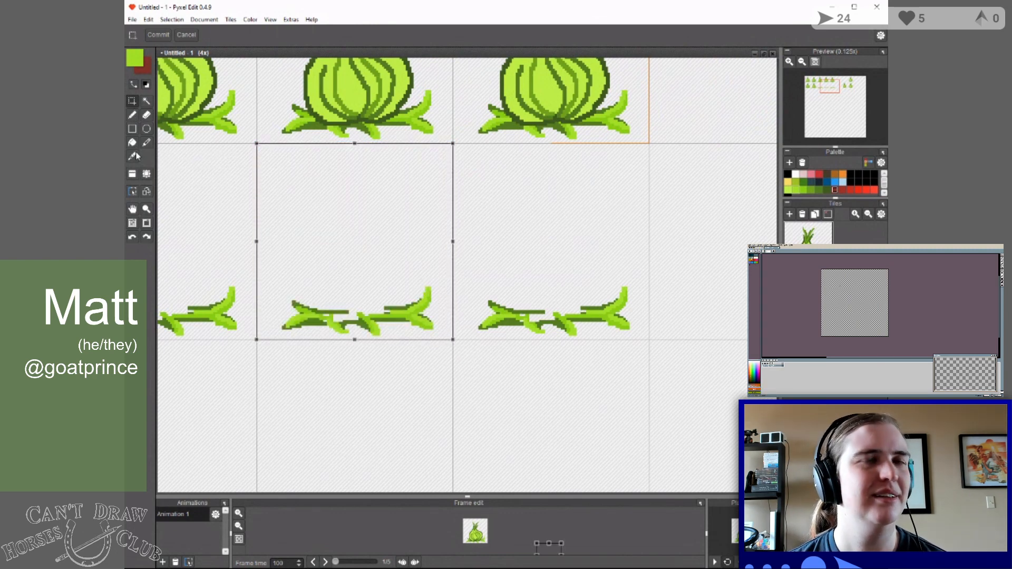
pyautogui.click(130, 116)
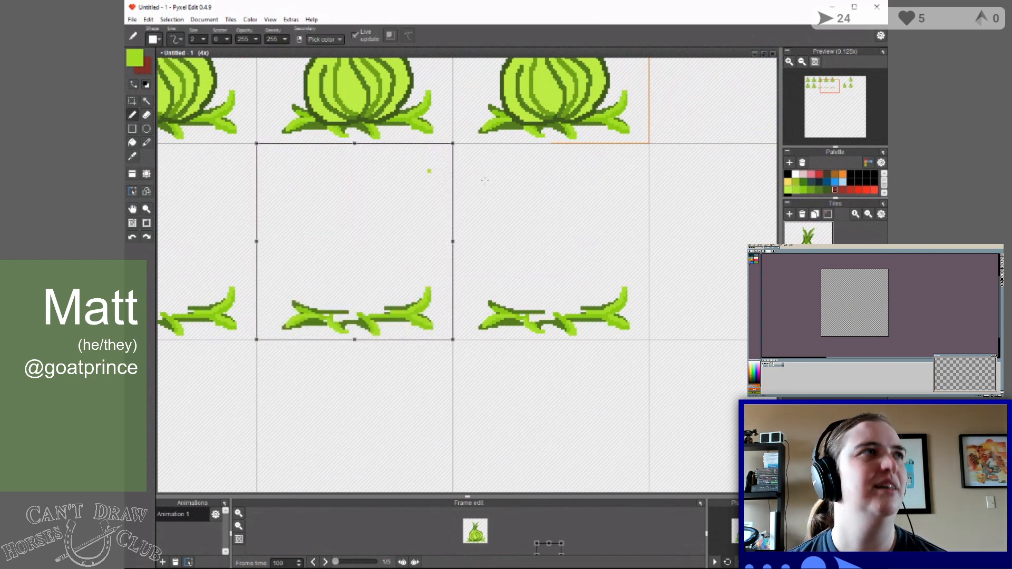
pyautogui.click(133, 101)
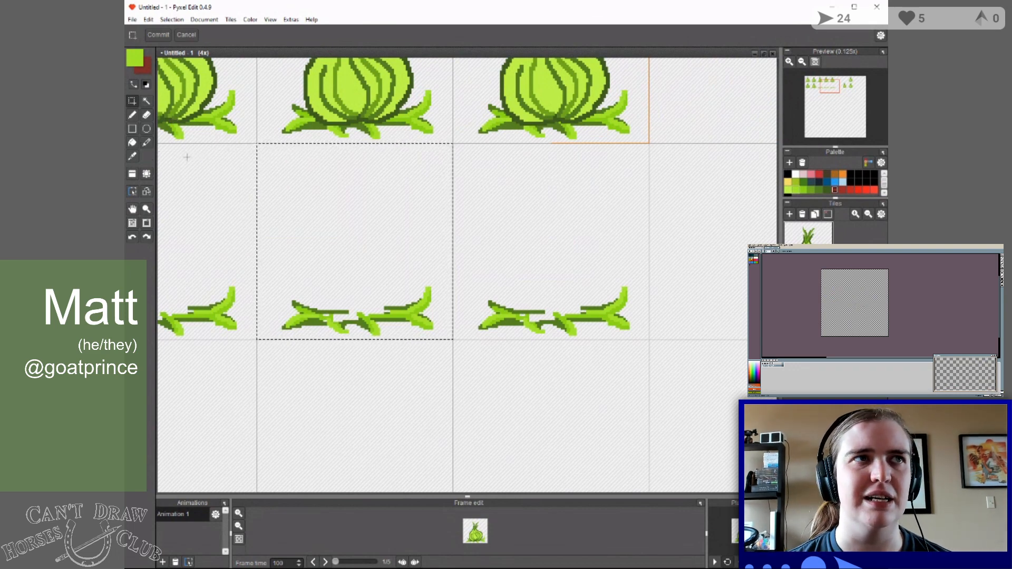
# Clear the selection around the fourth tile of the second row.
pyautogui.press('h')
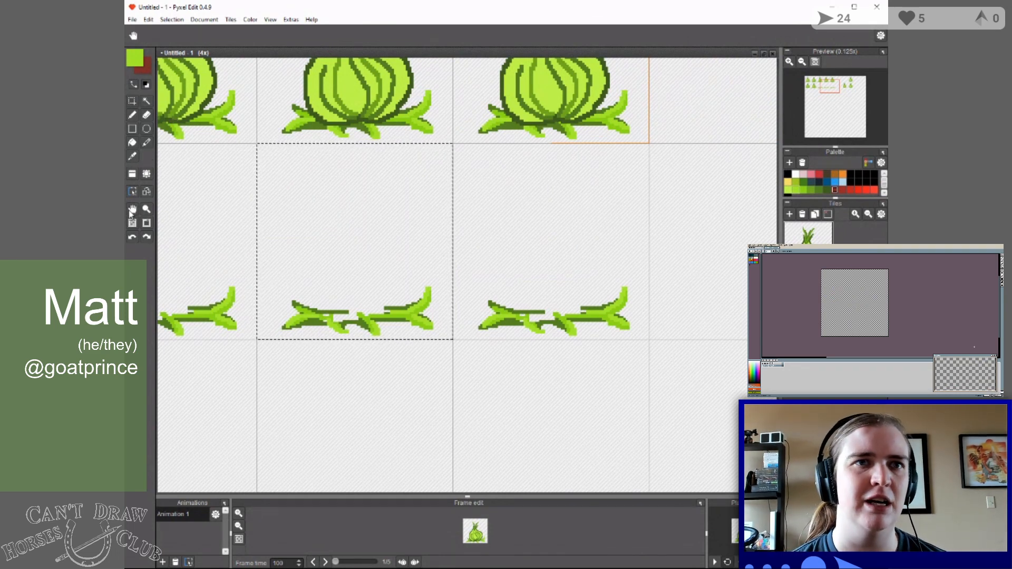
pyautogui.moveTo(289, 111); pyautogui.dragTo(439, 132)
pyautogui.moveTo(617, 152); pyautogui.dragTo(575, 125)
pyautogui.moveTo(592, 251); pyautogui.dragTo(619, 231)
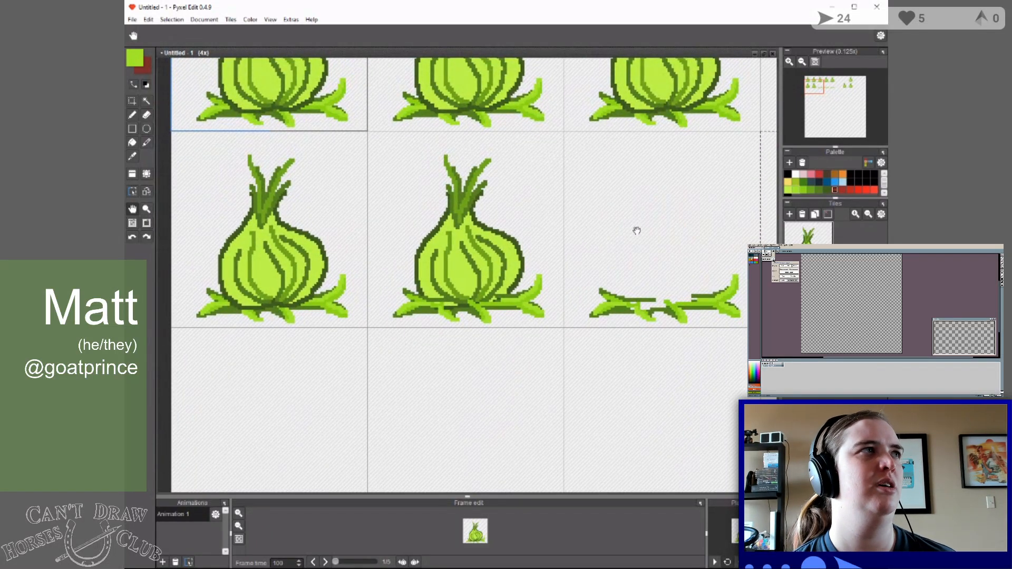
pyautogui.click(132, 115)
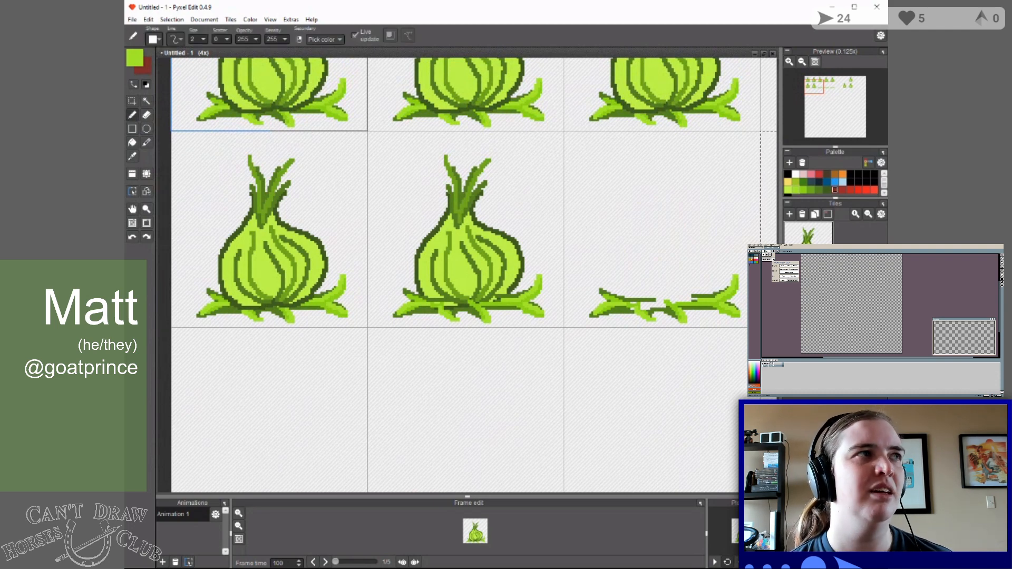
pyautogui.click(147, 115)
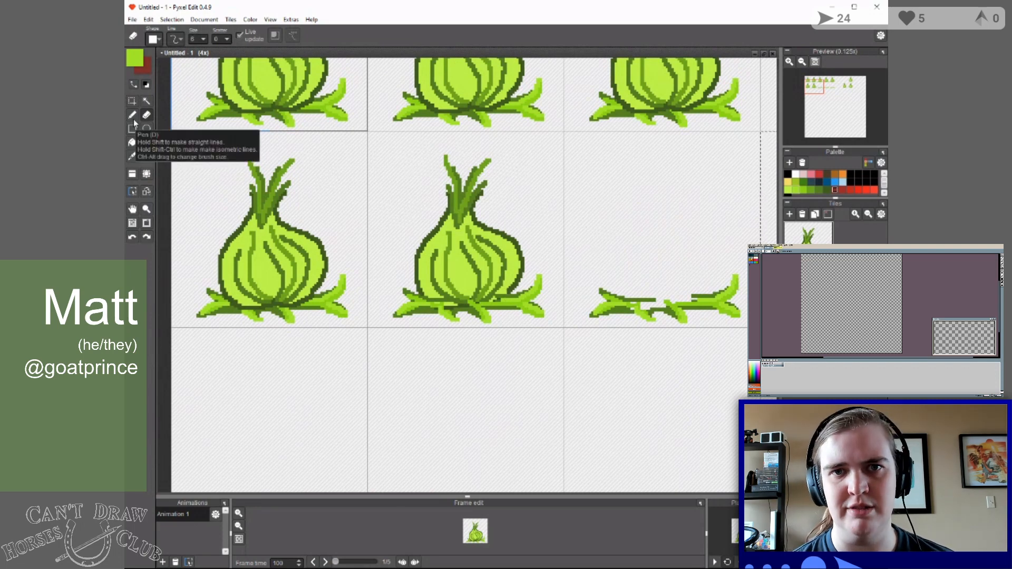
pyautogui.click(133, 101)
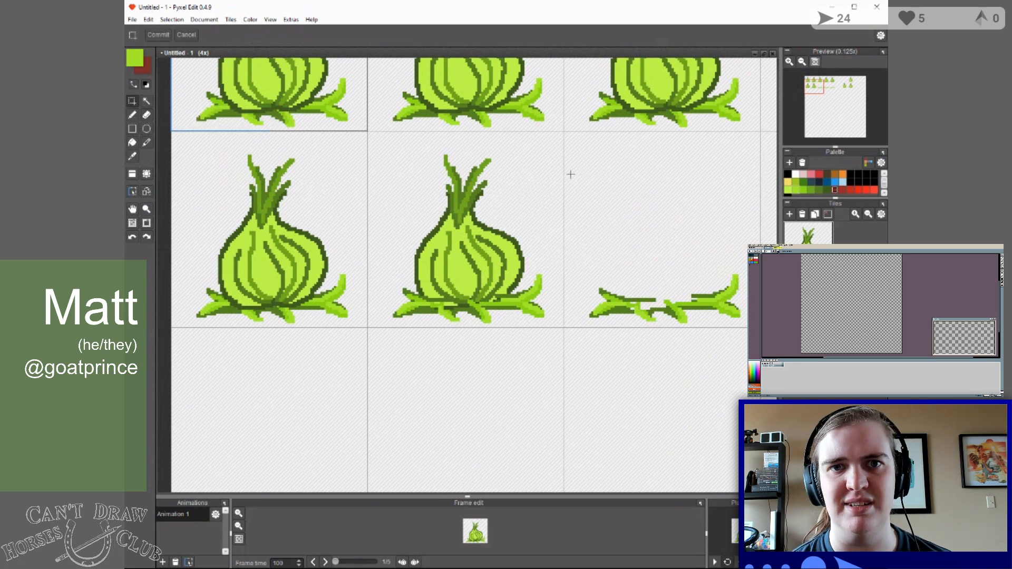
# Erase the bulb and leaves completely from the second tile of the second row, undoing the first trial strokes.
pyautogui.click(132, 115)
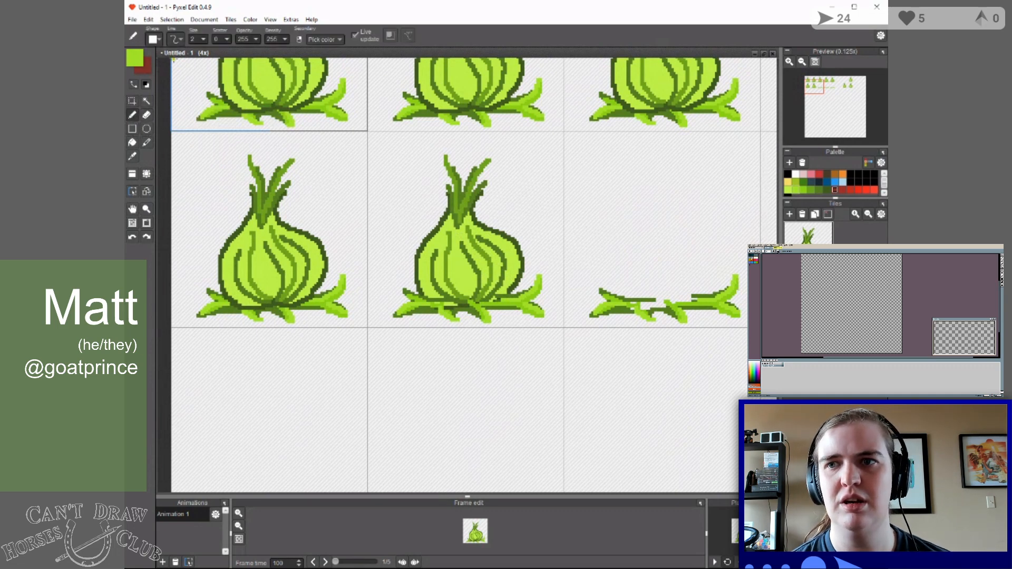
pyautogui.click(147, 116)
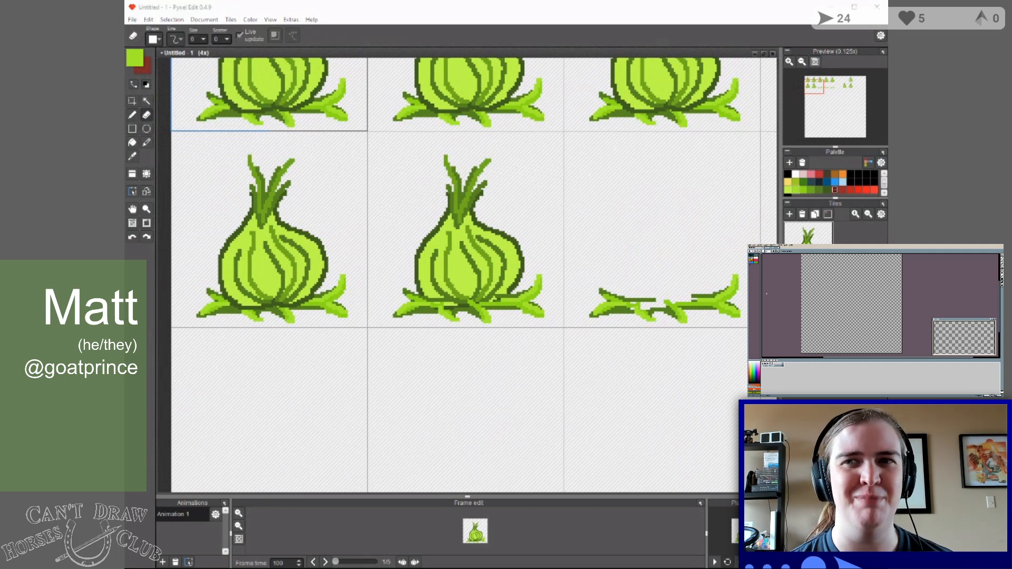
pyautogui.click(583, 9)
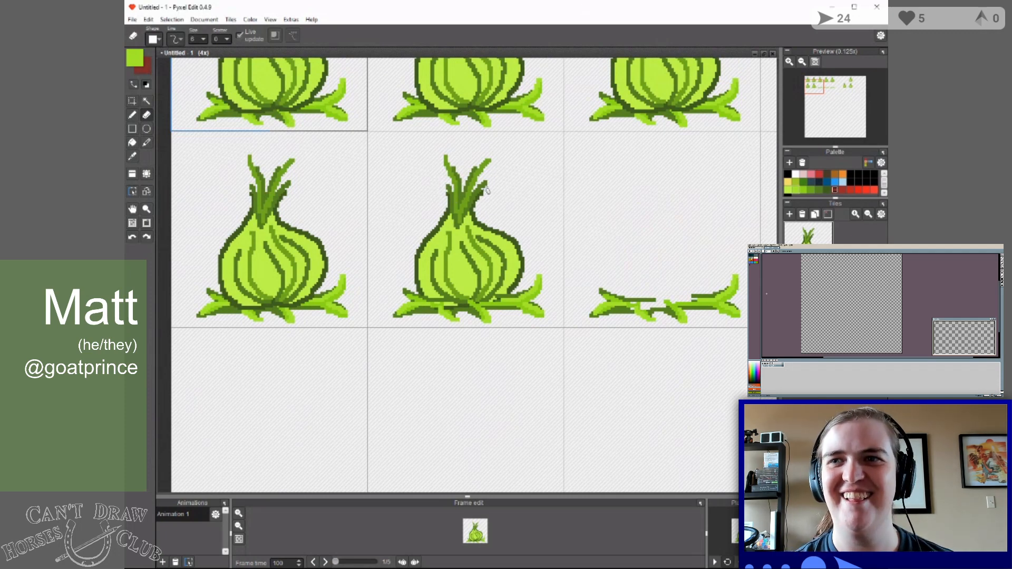
pyautogui.moveTo(445, 195)
pyautogui.mouseDown()
pyautogui.moveTo(495, 192)
pyautogui.moveTo(476, 199)
pyautogui.moveTo(485, 326)
pyautogui.mouseUp()
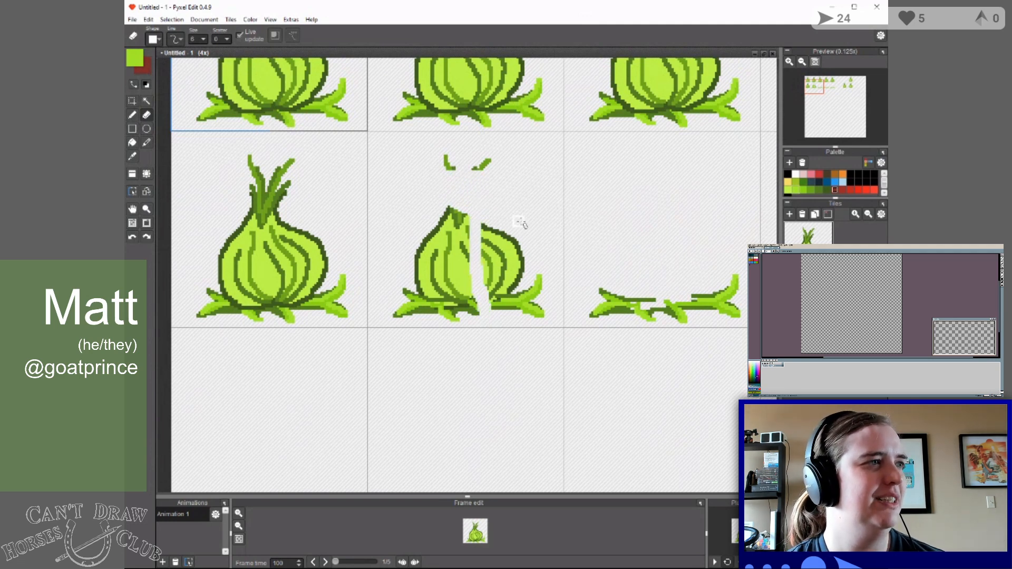
pyautogui.hotkey('ctrl', 'z')
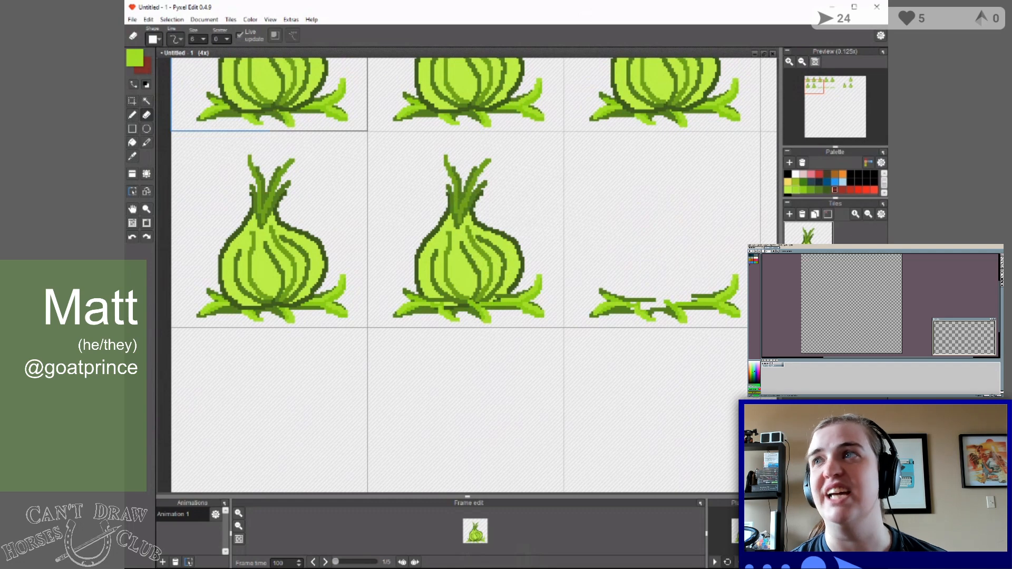
pyautogui.moveTo(437, 160)
pyautogui.mouseDown()
pyautogui.moveTo(461, 170)
pyautogui.moveTo(438, 171)
pyautogui.moveTo(439, 158)
pyautogui.moveTo(488, 230)
pyautogui.moveTo(460, 171)
pyautogui.moveTo(464, 195)
pyautogui.moveTo(444, 214)
pyautogui.moveTo(435, 267)
pyautogui.moveTo(416, 278)
pyautogui.moveTo(406, 318)
pyautogui.moveTo(451, 289)
pyautogui.moveTo(430, 308)
pyautogui.moveTo(511, 209)
pyautogui.moveTo(494, 232)
pyautogui.moveTo(486, 289)
pyautogui.moveTo(515, 259)
pyautogui.moveTo(512, 279)
pyautogui.moveTo(509, 250)
pyautogui.moveTo(522, 292)
pyautogui.moveTo(531, 249)
pyautogui.moveTo(553, 262)
pyautogui.moveTo(520, 306)
pyautogui.moveTo(480, 313)
pyautogui.moveTo(494, 325)
pyautogui.moveTo(487, 307)
pyautogui.moveTo(469, 310)
pyautogui.moveTo(477, 295)
pyautogui.moveTo(462, 292)
pyautogui.moveTo(389, 323)
pyautogui.mouseUp()
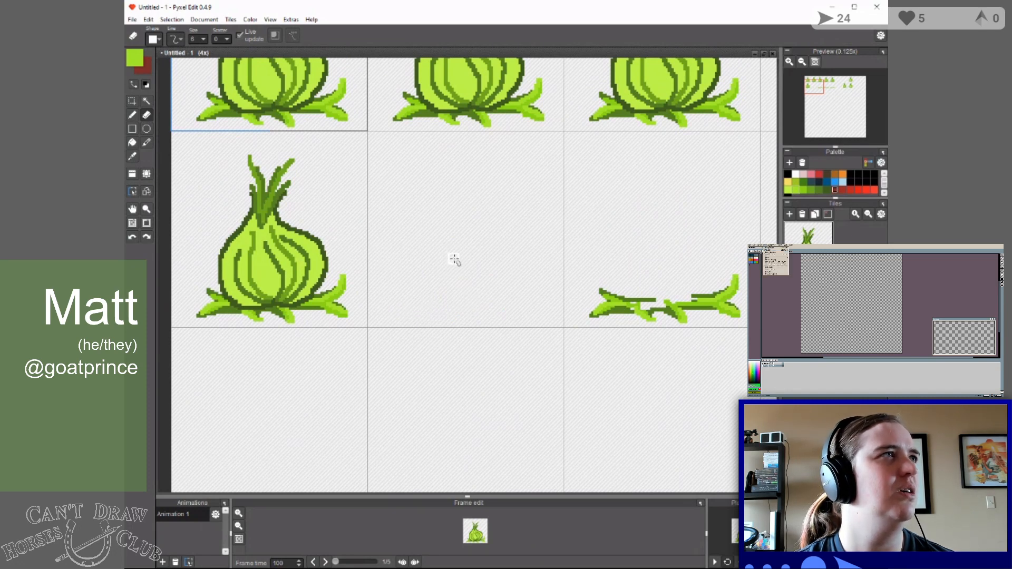
# Try to copy the first tile of the second row into the second tile, and clear the selection.
pyautogui.click(132, 101)
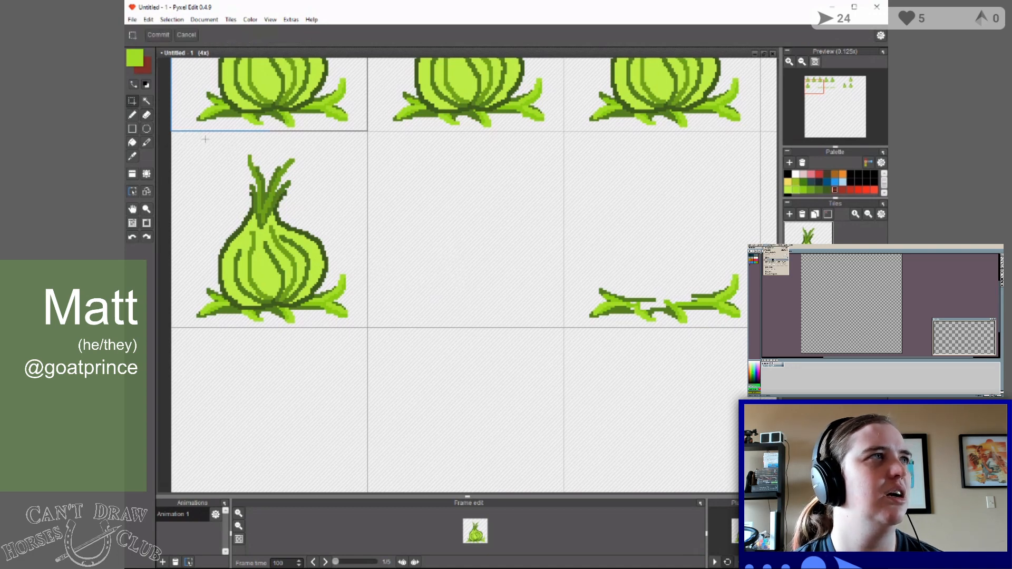
pyautogui.moveTo(173, 132); pyautogui.dragTo(366, 326)
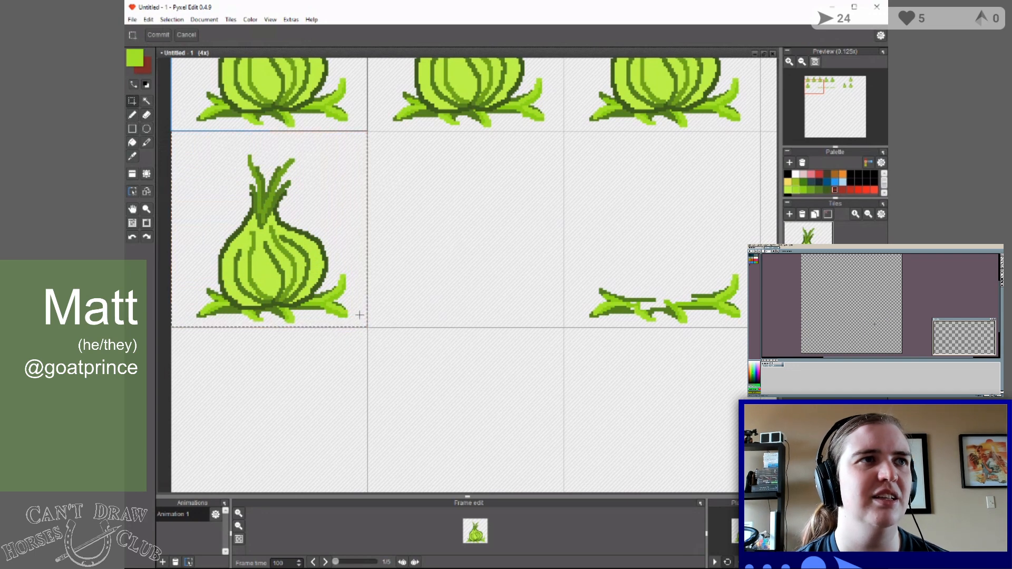
pyautogui.click(538, 268)
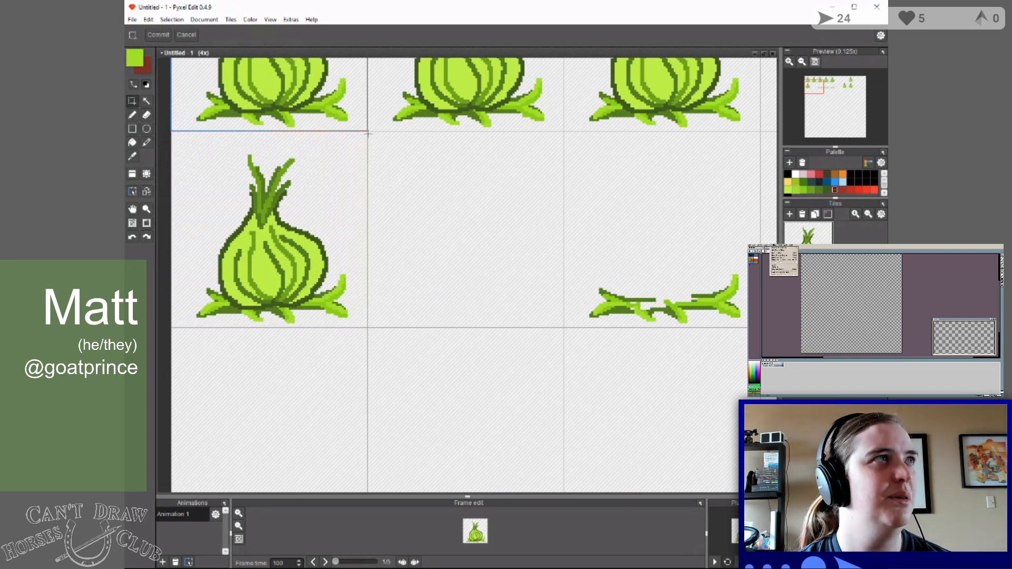
pyautogui.moveTo(369, 133); pyautogui.dragTo(563, 327)
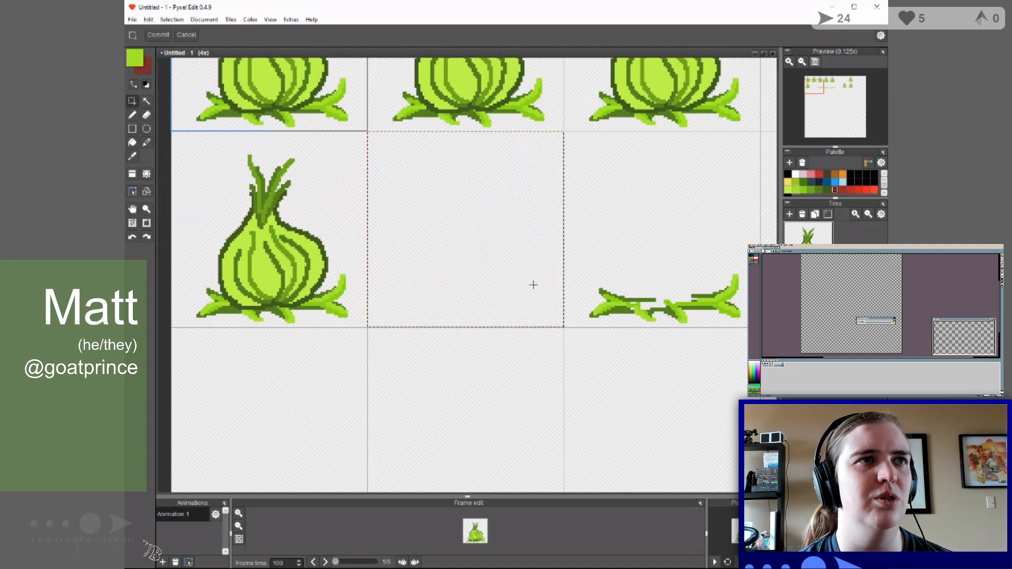
pyautogui.hotkey('ctrl', 'v')
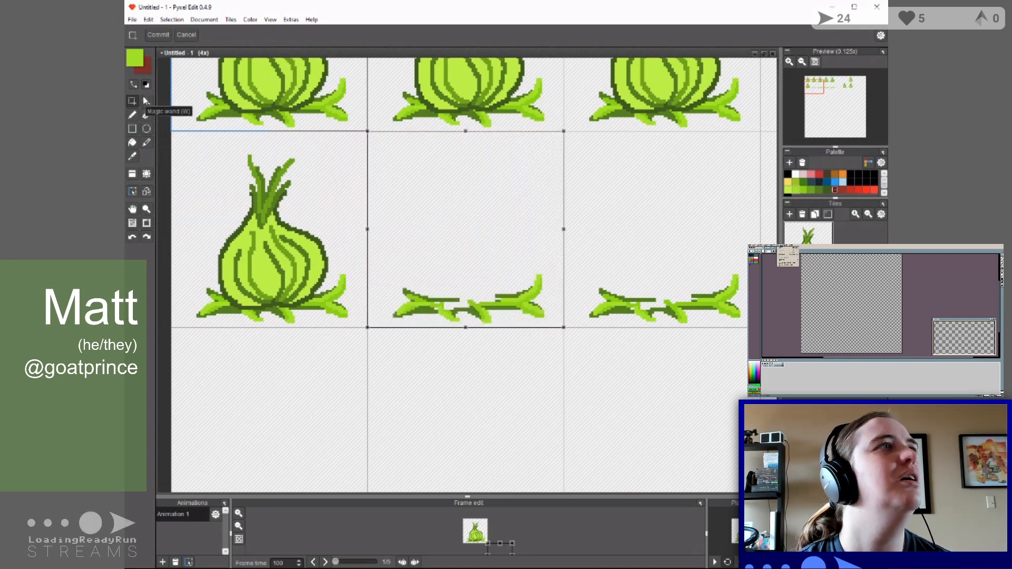
pyautogui.click(327, 183)
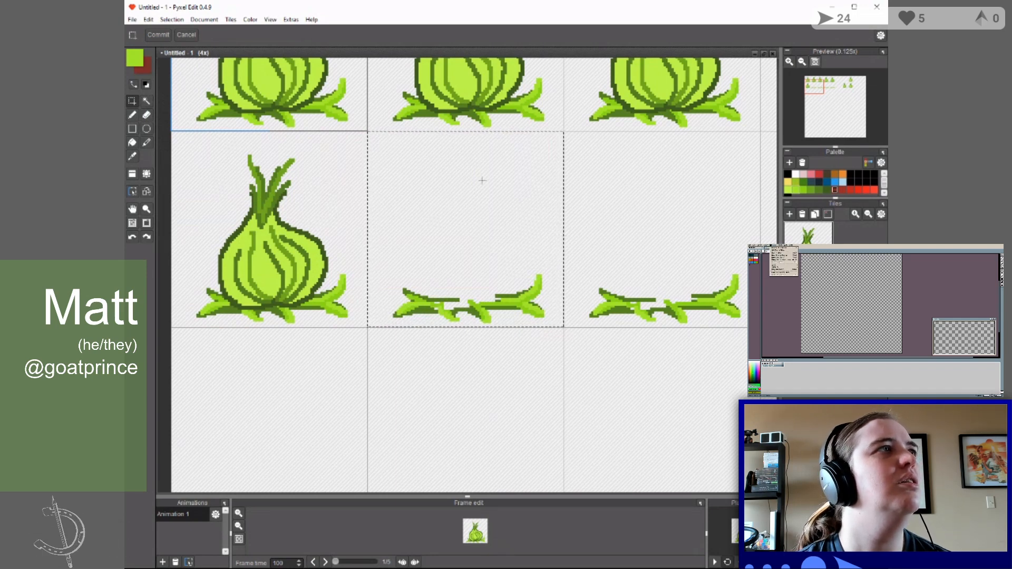
pyautogui.click(593, 228)
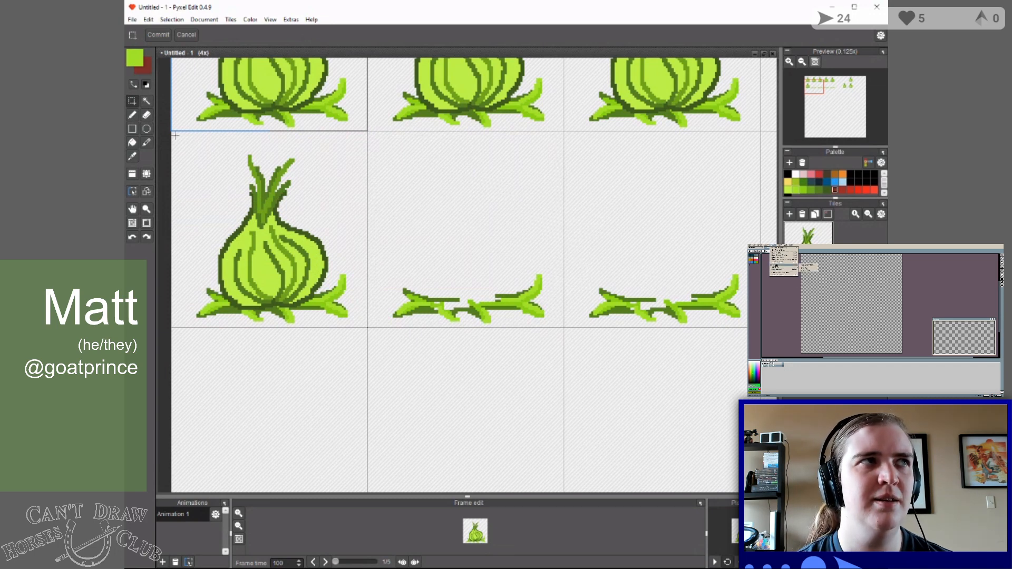
# Copy the bulb with leaves from the first tile of the second row and paste it into the second tile.
pyautogui.moveTo(170, 131); pyautogui.dragTo(366, 326)
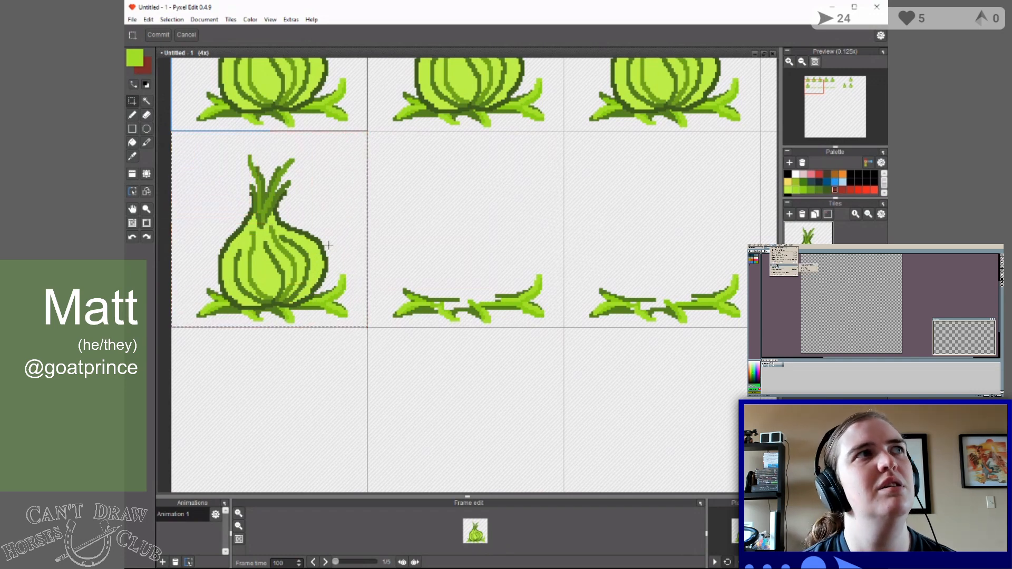
pyautogui.click(433, 199)
pyautogui.moveTo(369, 132); pyautogui.dragTo(563, 326)
pyautogui.hotkey('ctrl', 'v')
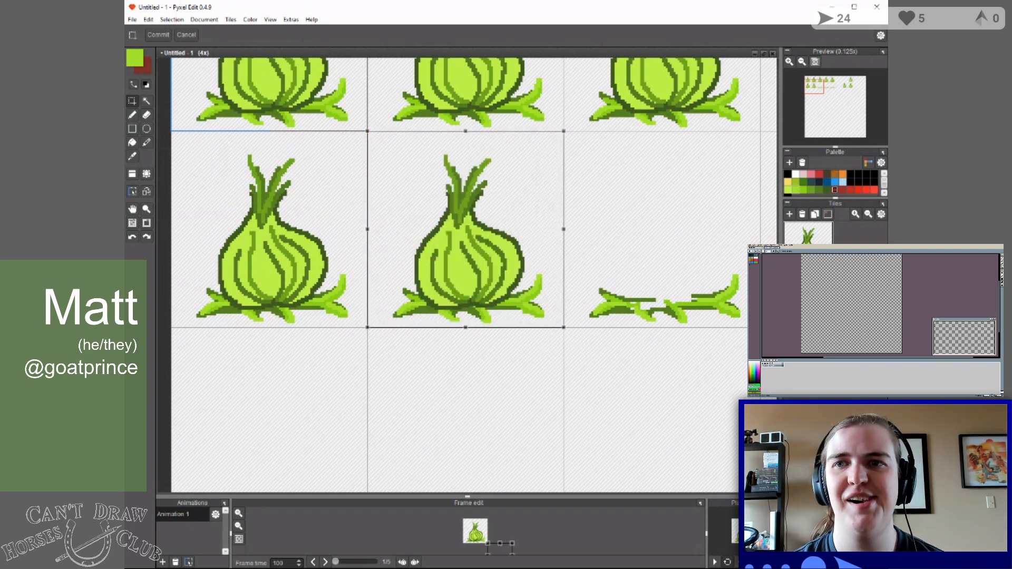
# Clear the selection around the second tile of the second row and erase the sprout and neck above its bulb.
pyautogui.click(133, 115)
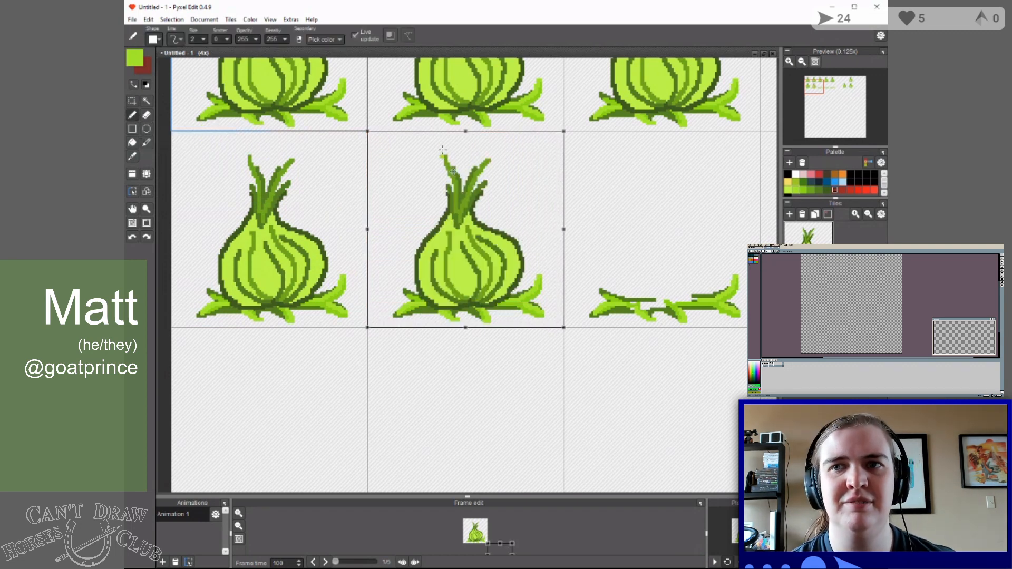
pyautogui.click(133, 101)
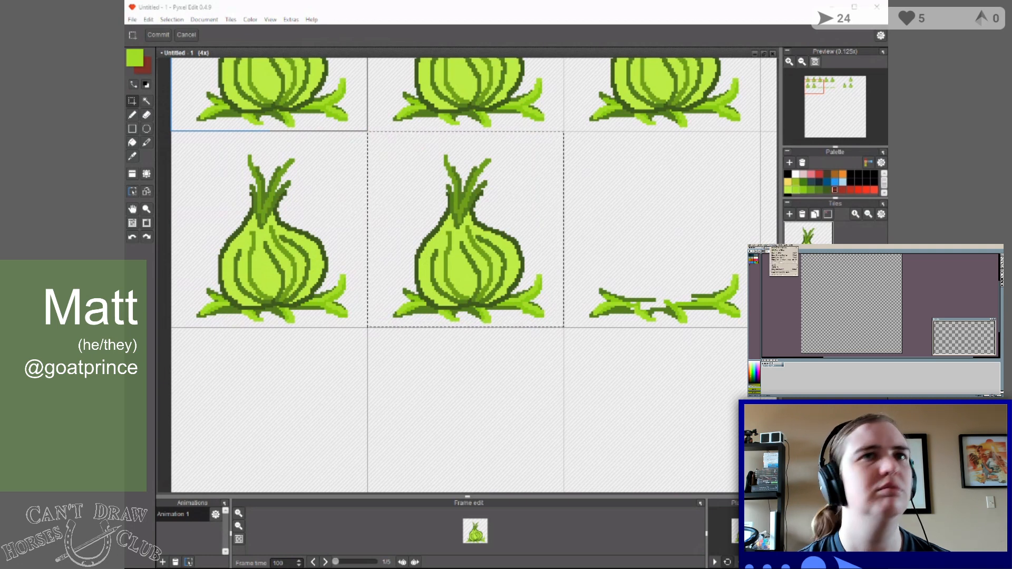
pyautogui.click(131, 101)
pyautogui.click(333, 184)
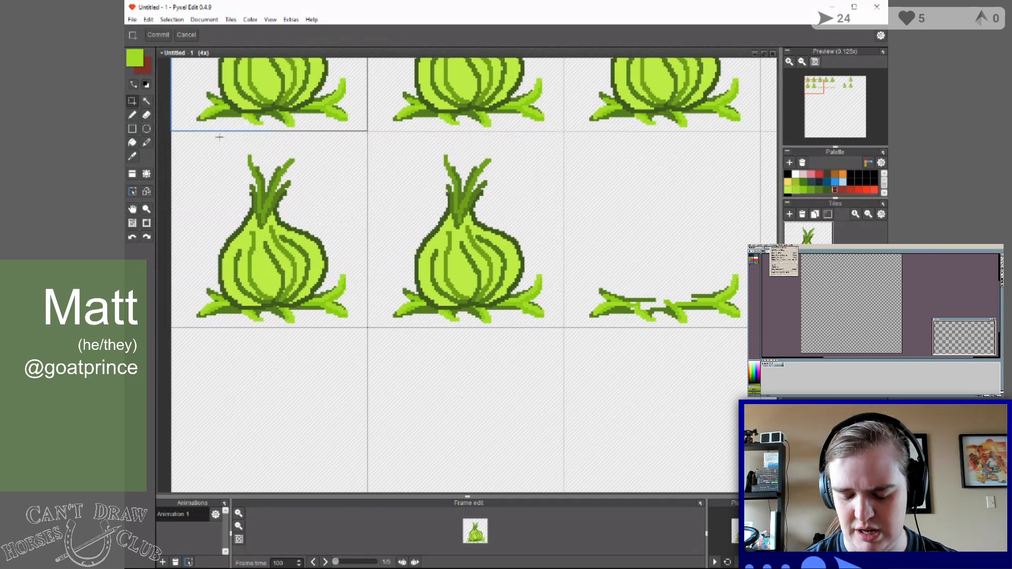
pyautogui.click(147, 114)
pyautogui.moveTo(431, 161)
pyautogui.mouseDown()
pyautogui.moveTo(510, 168)
pyautogui.moveTo(437, 168)
pyautogui.moveTo(503, 171)
pyautogui.moveTo(479, 173)
pyautogui.moveTo(484, 239)
pyautogui.moveTo(488, 194)
pyautogui.moveTo(466, 179)
pyautogui.moveTo(466, 227)
pyautogui.moveTo(468, 182)
pyautogui.moveTo(454, 226)
pyautogui.moveTo(451, 181)
pyautogui.moveTo(462, 236)
pyautogui.mouseUp()
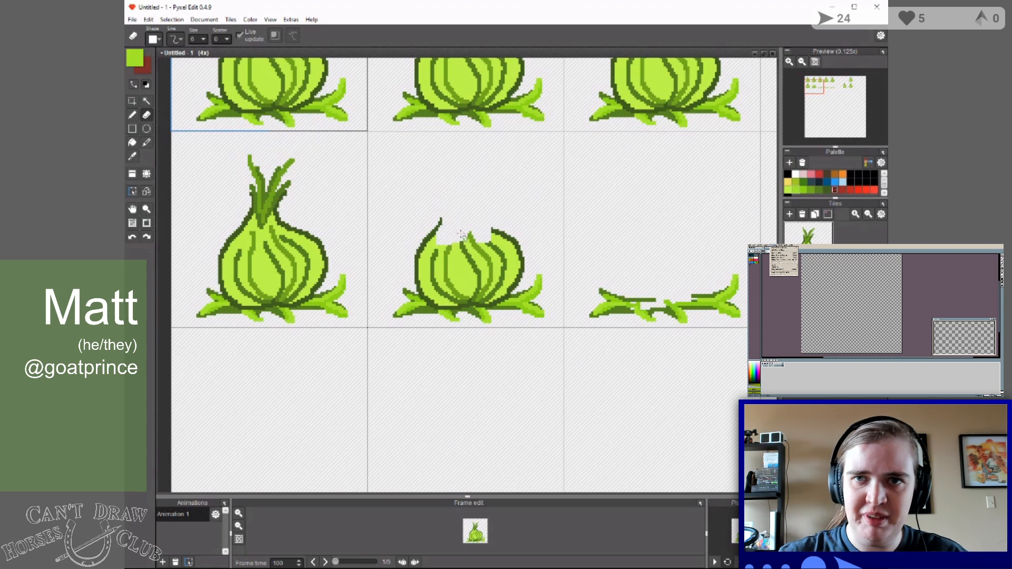
# Fill in a jagged, open top on the second tile's bulb with the light green Pen.
pyautogui.click(133, 114)
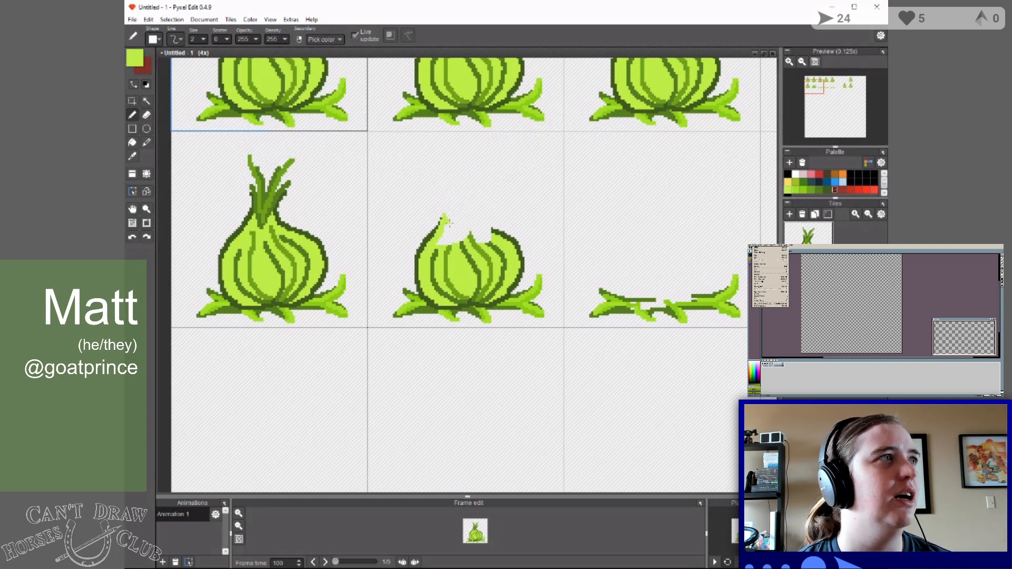
pyautogui.moveTo(451, 235)
pyautogui.mouseDown()
pyautogui.moveTo(482, 216)
pyautogui.moveTo(489, 232)
pyautogui.mouseUp()
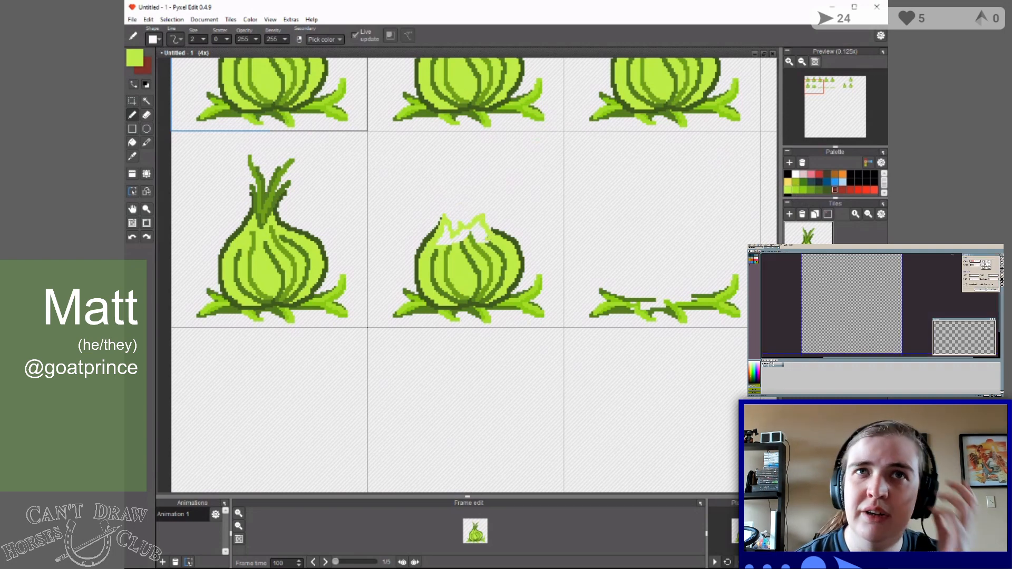
pyautogui.moveTo(474, 227); pyautogui.dragTo(482, 238)
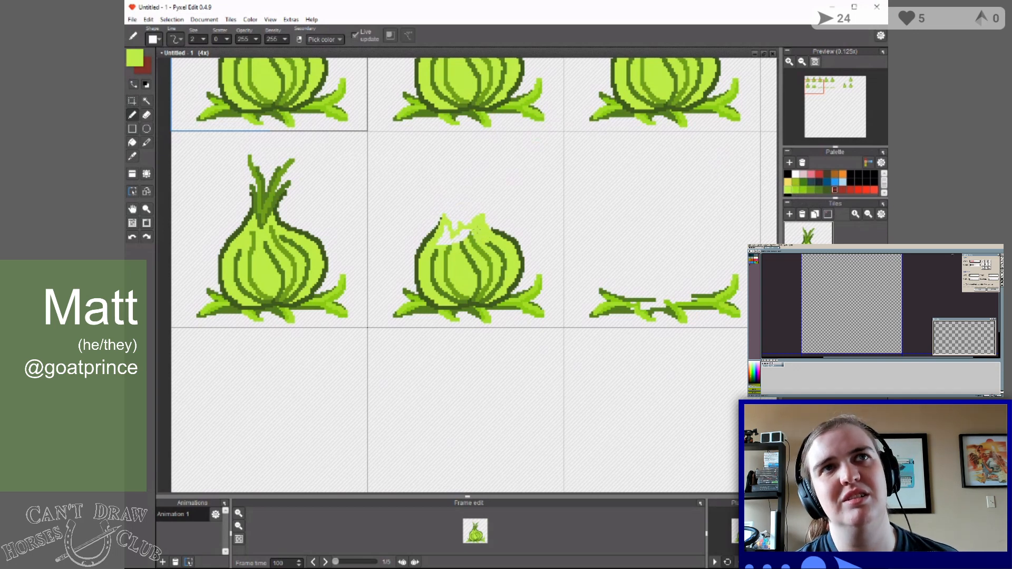
pyautogui.moveTo(469, 234)
pyautogui.mouseDown()
pyautogui.moveTo(452, 241)
pyautogui.moveTo(446, 226)
pyautogui.moveTo(443, 237)
pyautogui.mouseUp()
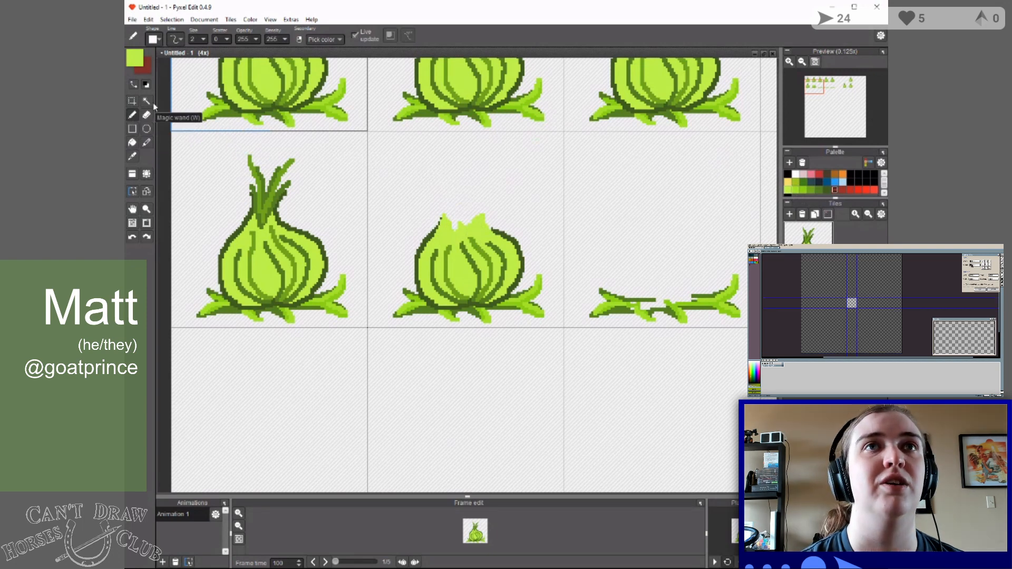
# Draw dark green outlines curving outward from both sides of the second tile's bulb opening.
pyautogui.click(826, 190)
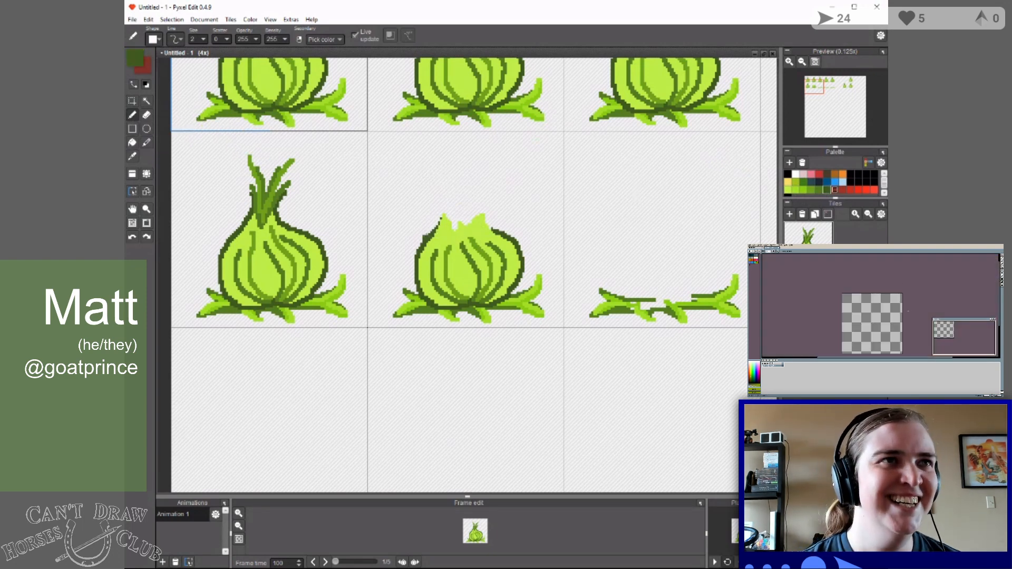
pyautogui.moveTo(438, 231); pyautogui.dragTo(431, 203)
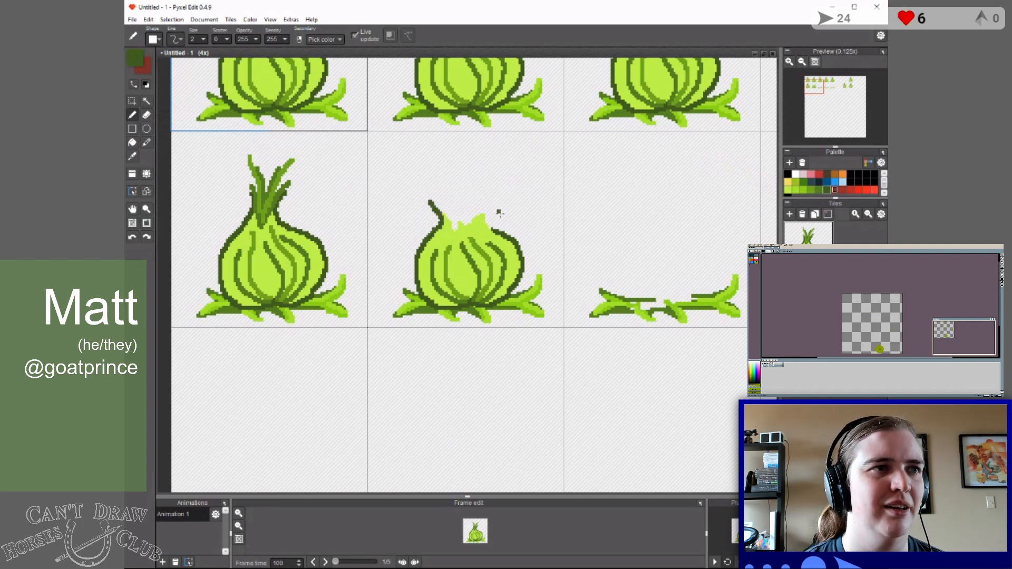
pyautogui.moveTo(485, 226); pyautogui.dragTo(504, 201)
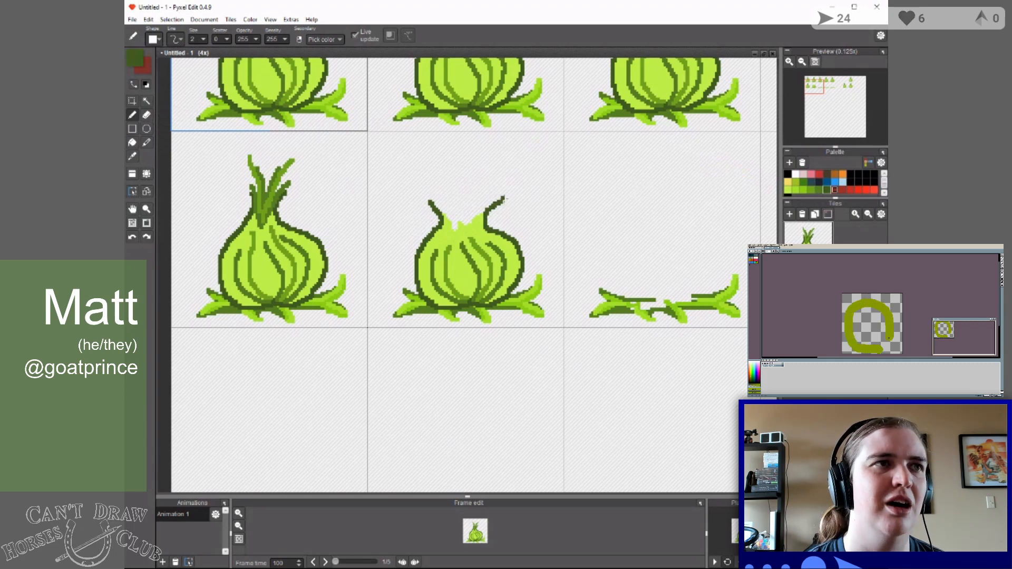
# Draw medium green inner edges along both outer leaves and two tall leaves rising from the middle of the bulb.
pyautogui.click(818, 189)
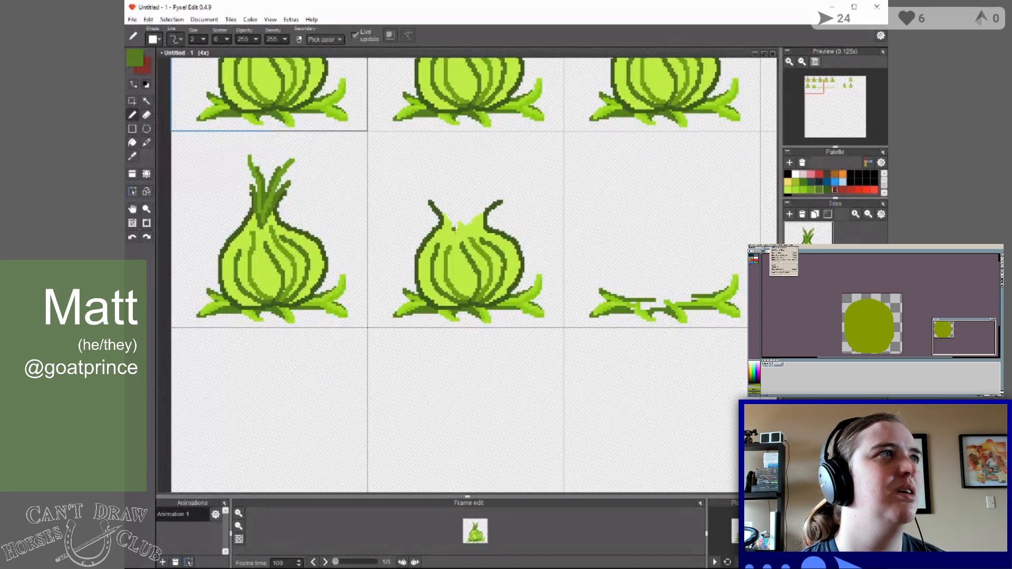
pyautogui.moveTo(450, 218); pyautogui.dragTo(426, 194)
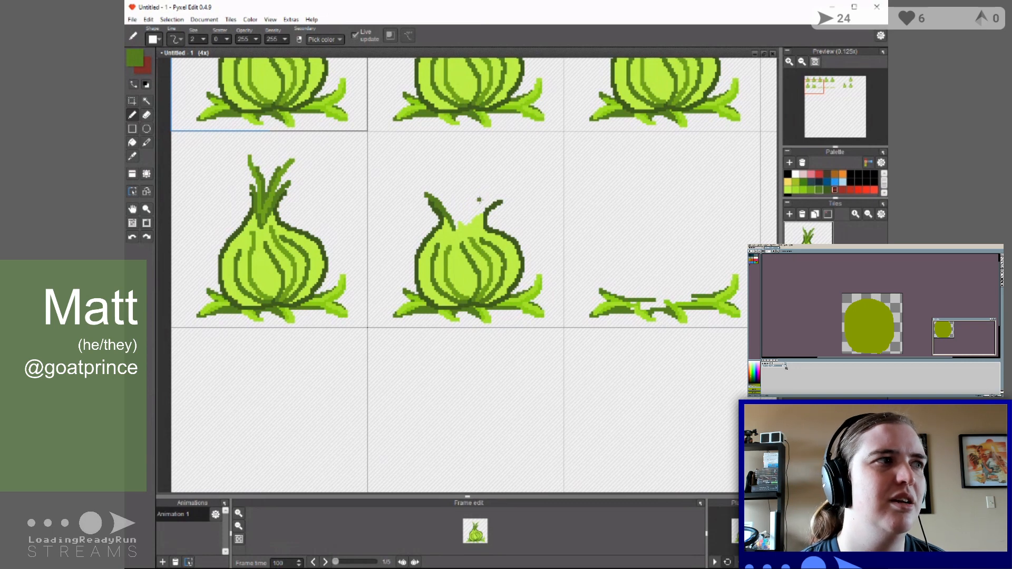
pyautogui.moveTo(453, 224)
pyautogui.mouseDown()
pyautogui.moveTo(477, 221)
pyautogui.moveTo(508, 192)
pyautogui.mouseUp()
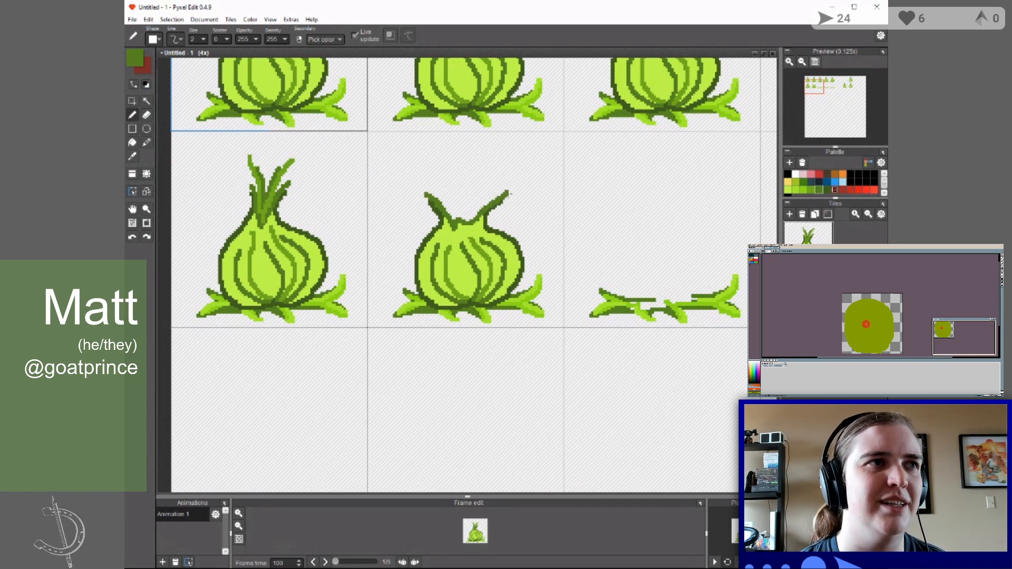
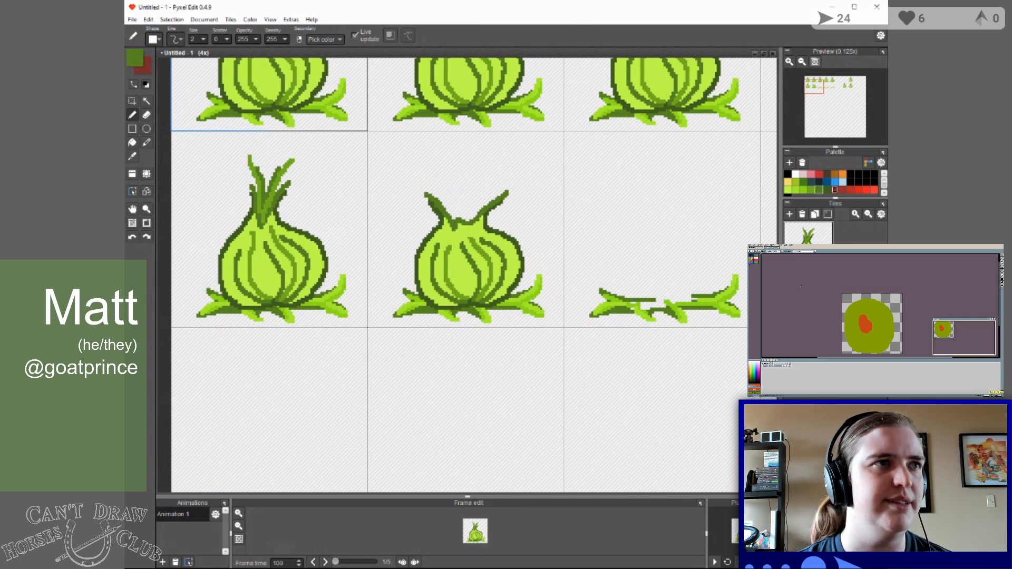
pyautogui.moveTo(457, 216); pyautogui.dragTo(440, 167)
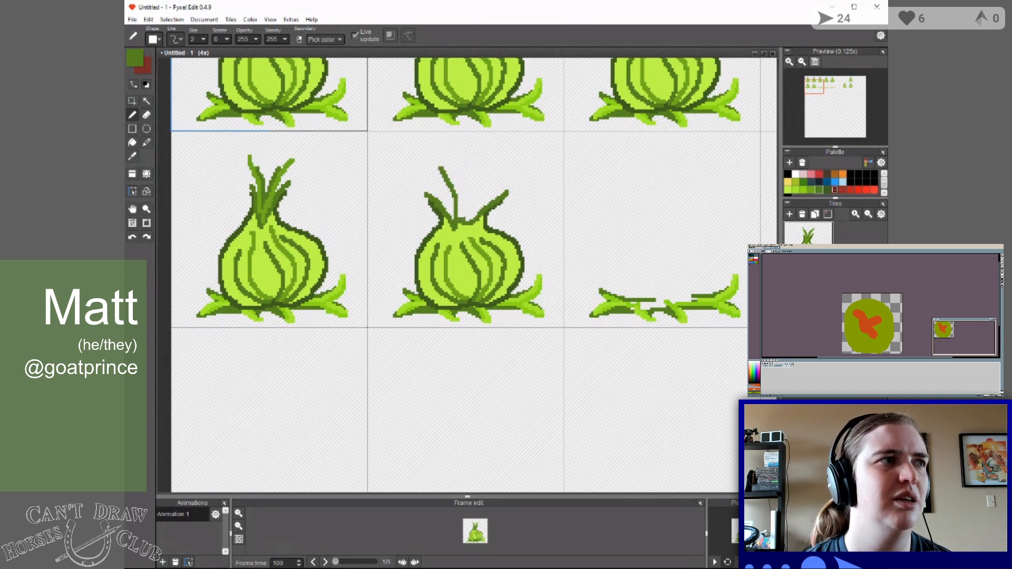
pyautogui.moveTo(461, 217); pyautogui.dragTo(489, 169)
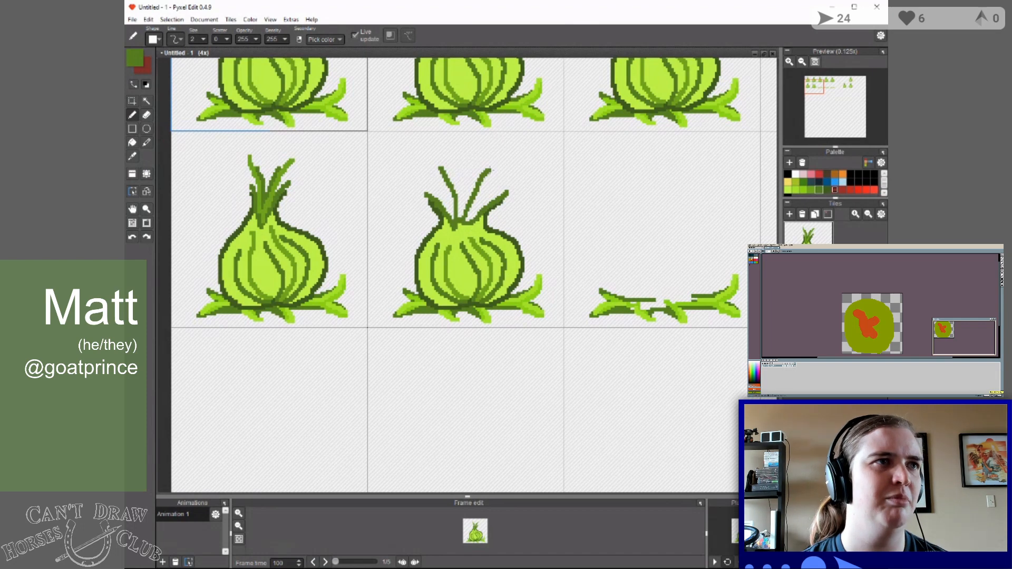
# Extend the tips of the two tall leaves outward in a lighter green.
pyautogui.click(808, 190)
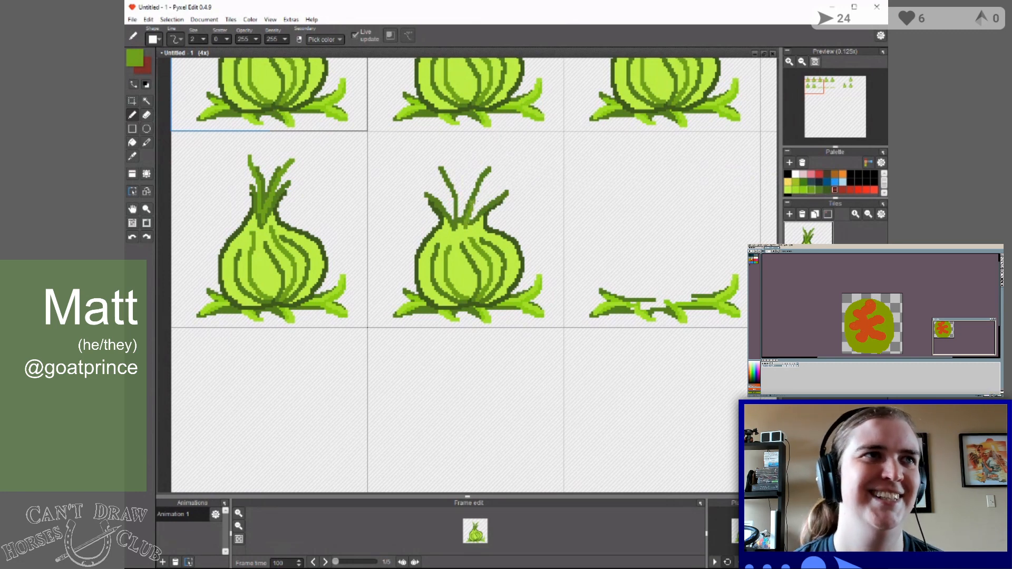
pyautogui.moveTo(493, 170); pyautogui.dragTo(506, 162)
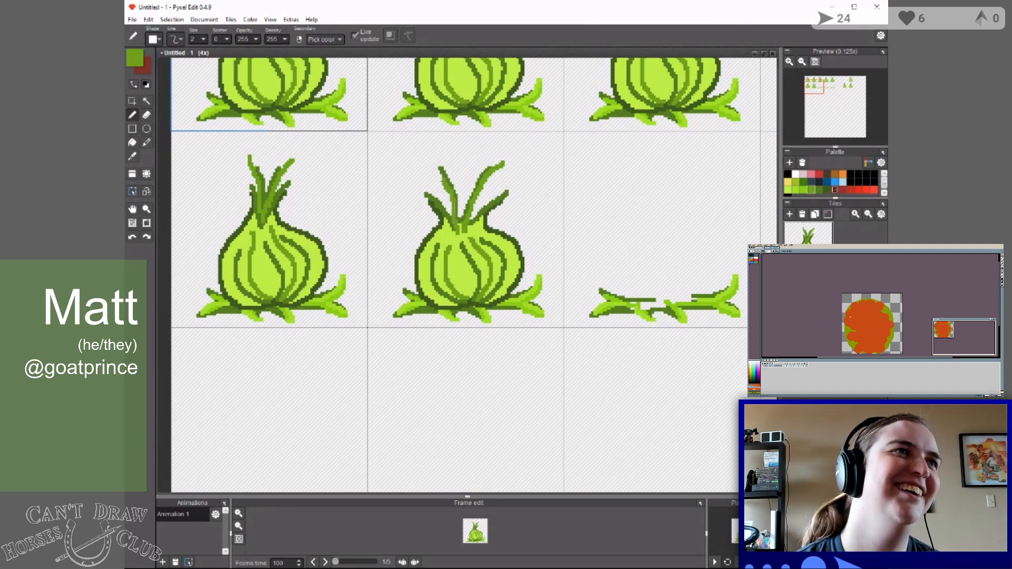
pyautogui.moveTo(442, 180); pyautogui.dragTo(427, 160)
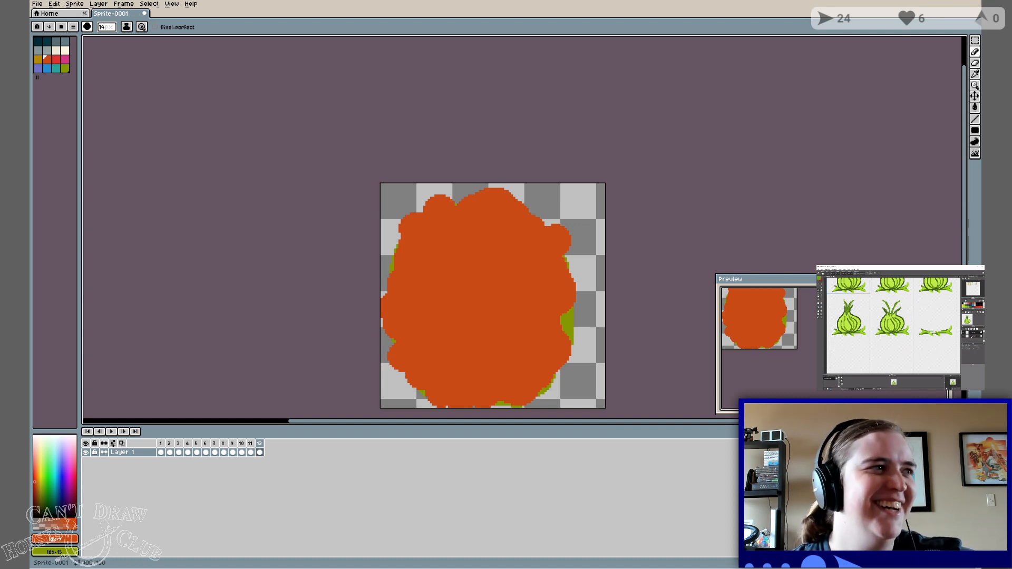
# Switch to Aseprite, play the sprite's frame animation, and stop it.
pyautogui.click(112, 432)
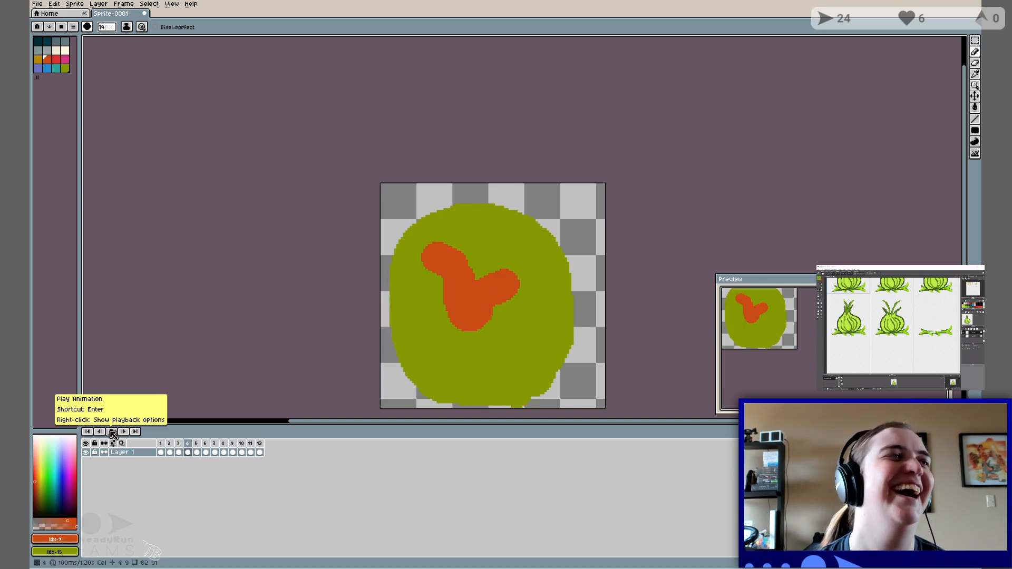
pyautogui.click(111, 432)
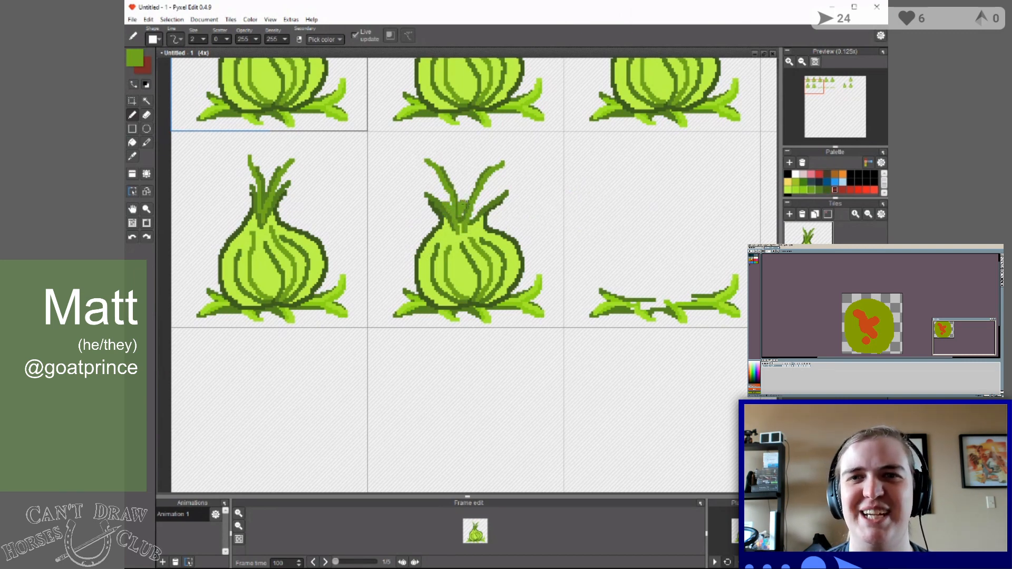
# Switch back to Pyxel Edit, fill the gaps between the leaf bases with green, and add brighter green highlights.
pyautogui.moveTo(480, 205); pyautogui.dragTo(472, 216)
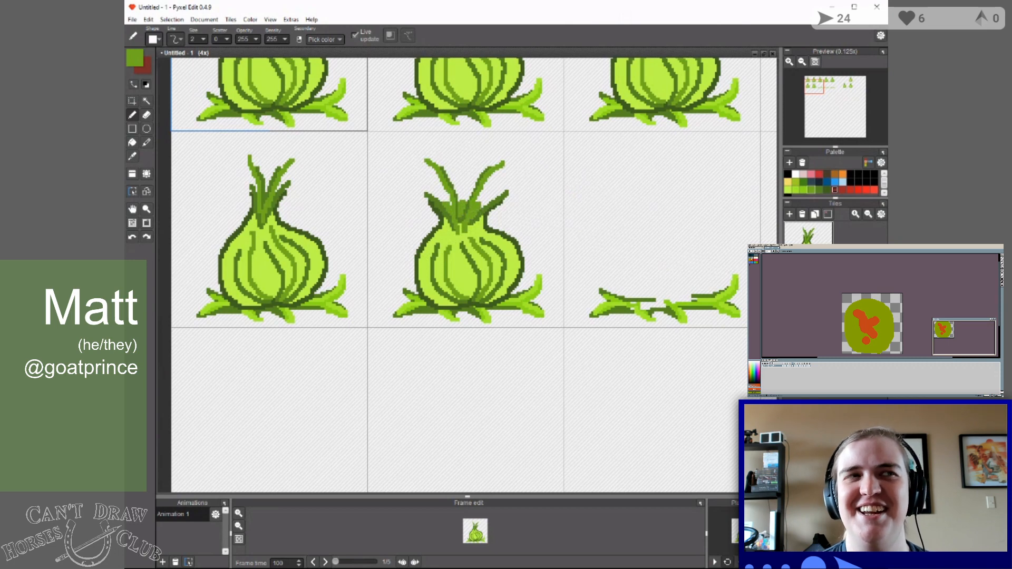
pyautogui.click(804, 190)
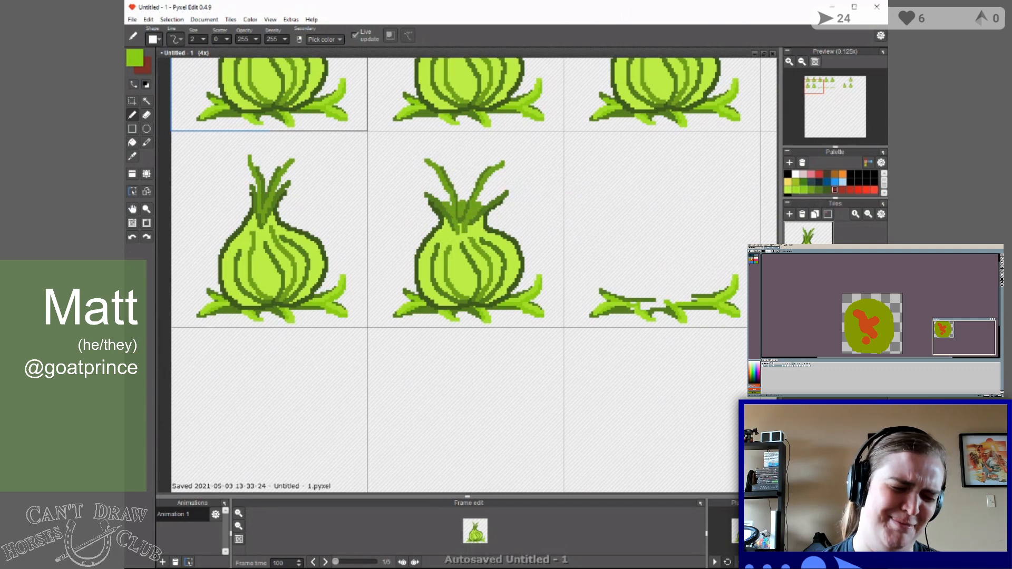
pyautogui.moveTo(461, 215); pyautogui.dragTo(463, 198)
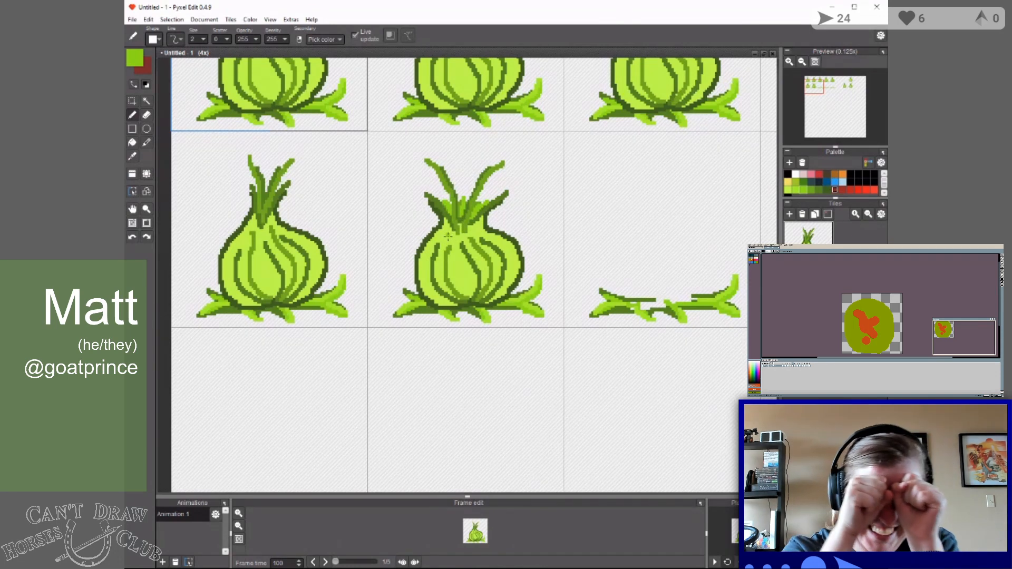
# Try to copy the upper part of the second tile's plant into the third tile of the second row.
pyautogui.click(133, 101)
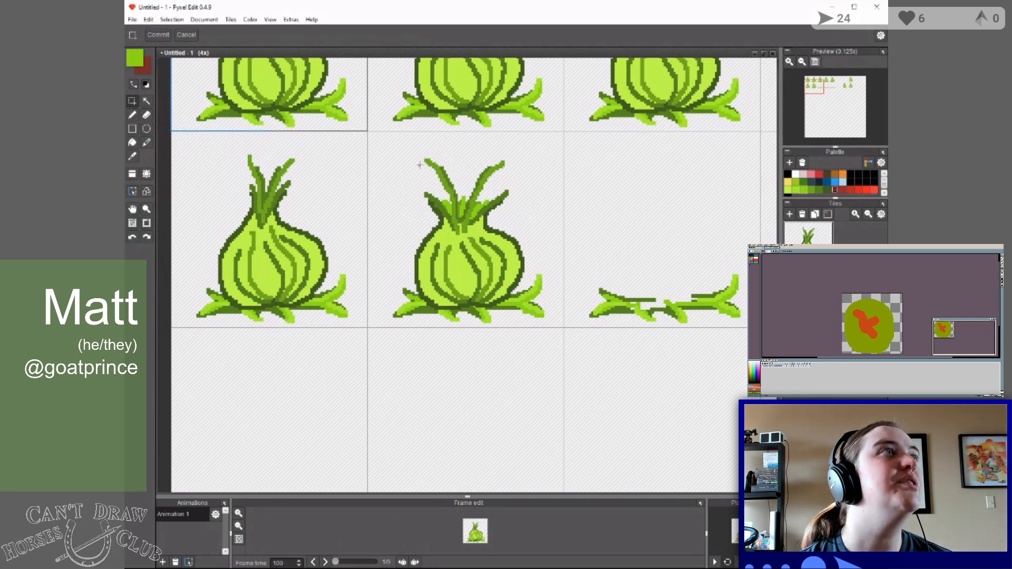
pyautogui.moveTo(368, 132); pyautogui.dragTo(563, 244)
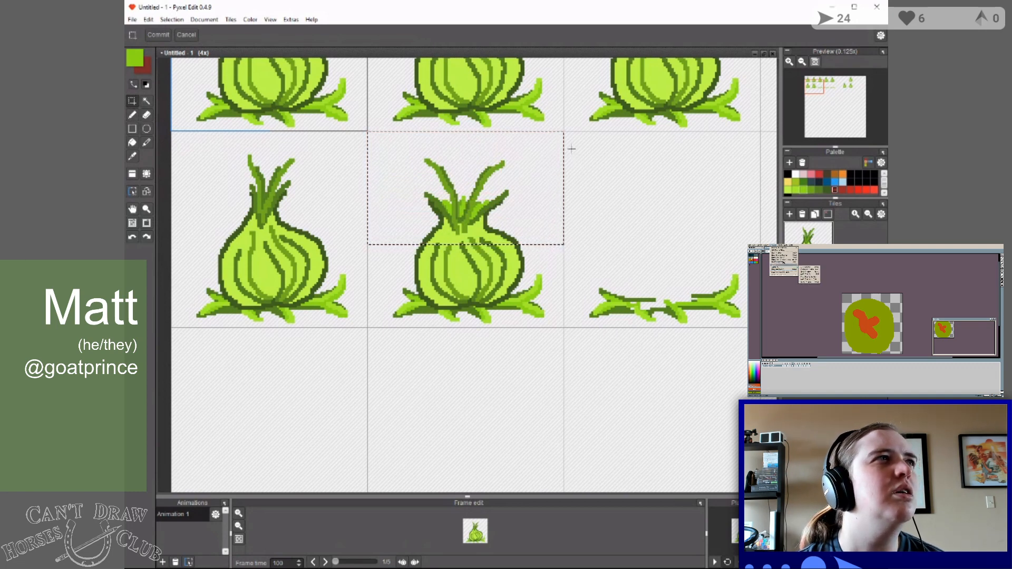
pyautogui.click(565, 245)
pyautogui.moveTo(565, 245); pyautogui.dragTo(760, 133)
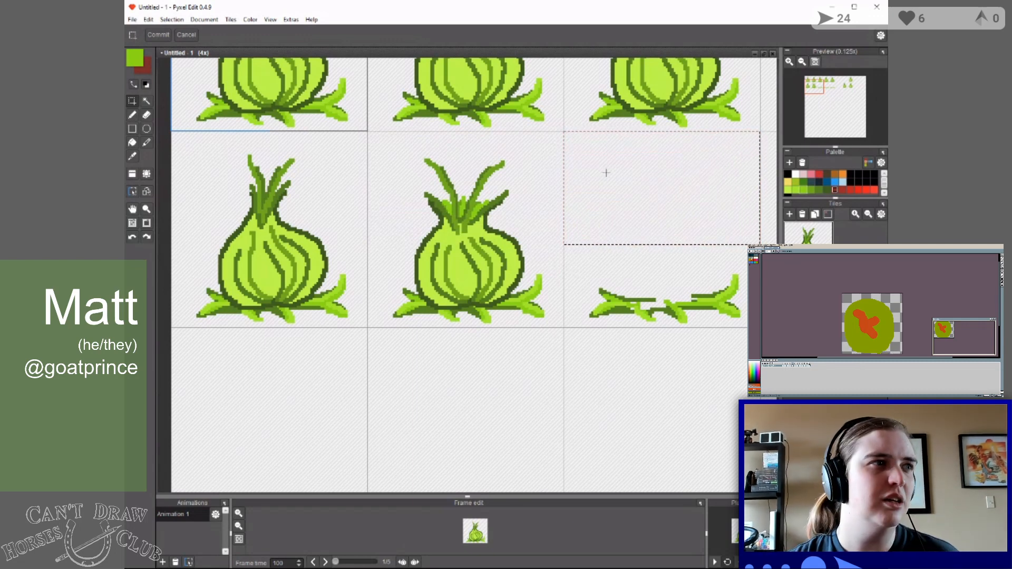
pyautogui.hotkey('ctrl', 'v')
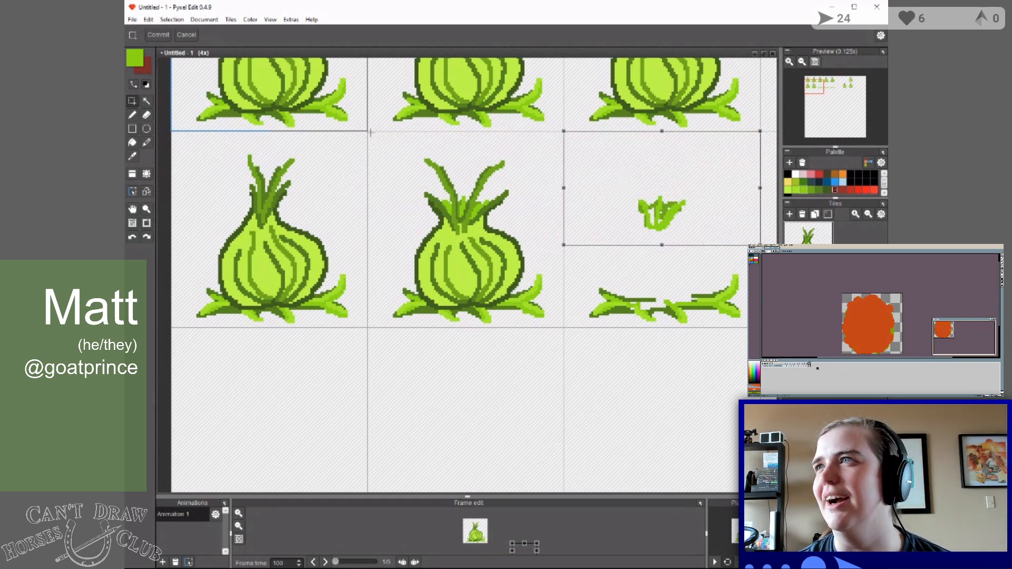
pyautogui.press('Return')
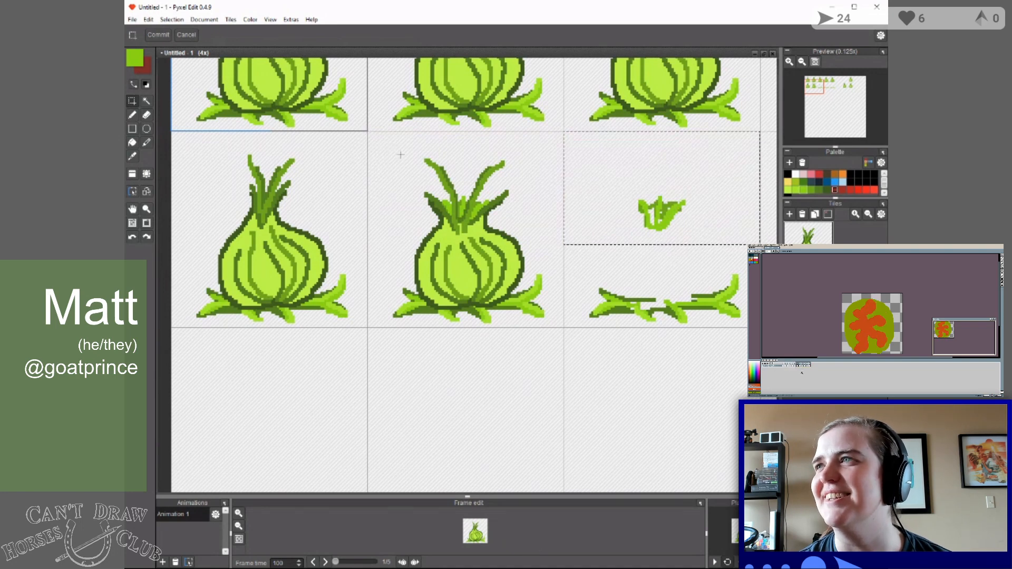
# Copy the entire second tile of the second row and paste it into the third tile.
pyautogui.click(372, 143)
pyautogui.moveTo(368, 132); pyautogui.dragTo(508, 241)
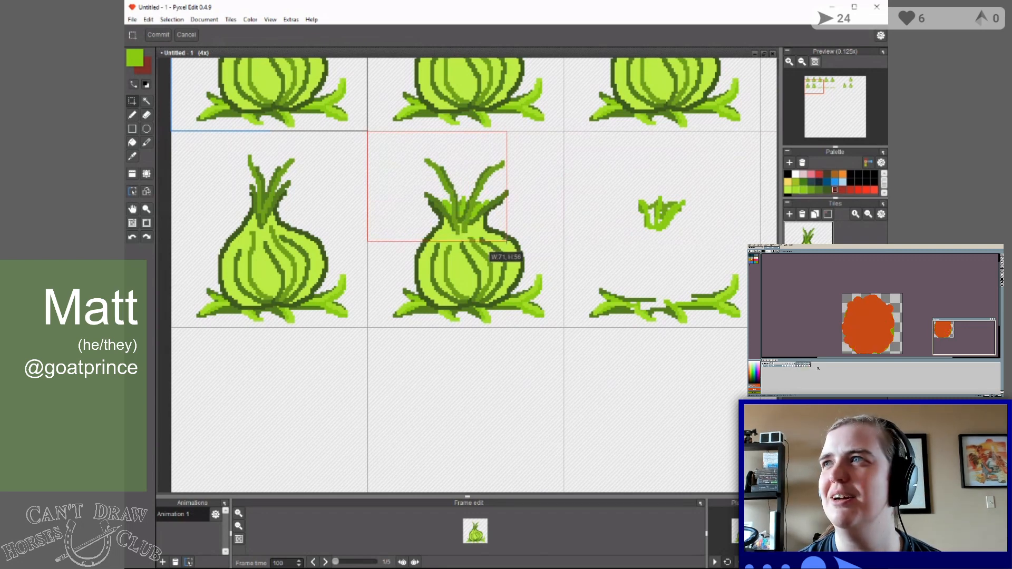
pyautogui.moveTo(507, 241); pyautogui.dragTo(563, 327)
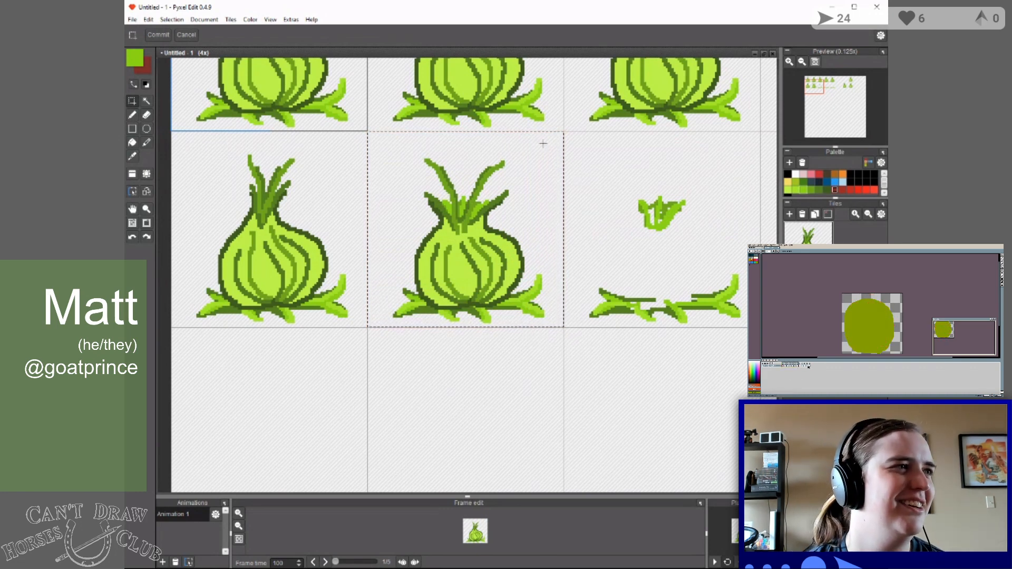
pyautogui.click(570, 137)
pyautogui.moveTo(565, 133)
pyautogui.mouseDown()
pyautogui.moveTo(728, 315)
pyautogui.moveTo(760, 327)
pyautogui.mouseUp()
pyautogui.hotkey('ctrl', 'v')
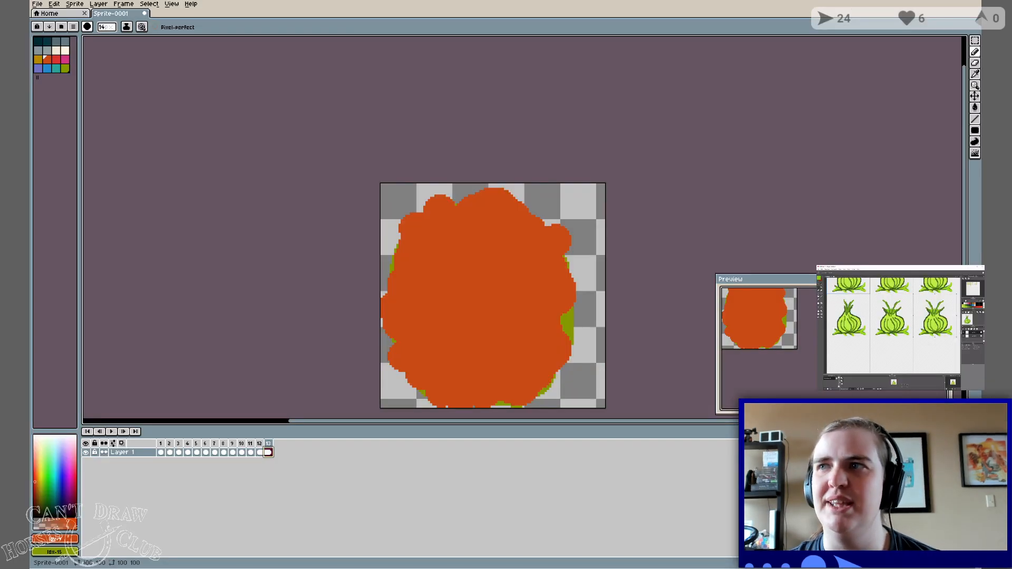
# Switch to Aseprite and duplicate the frame 13 cel of Layer 1 as a linked cel.
pyautogui.rightClick(269, 457)
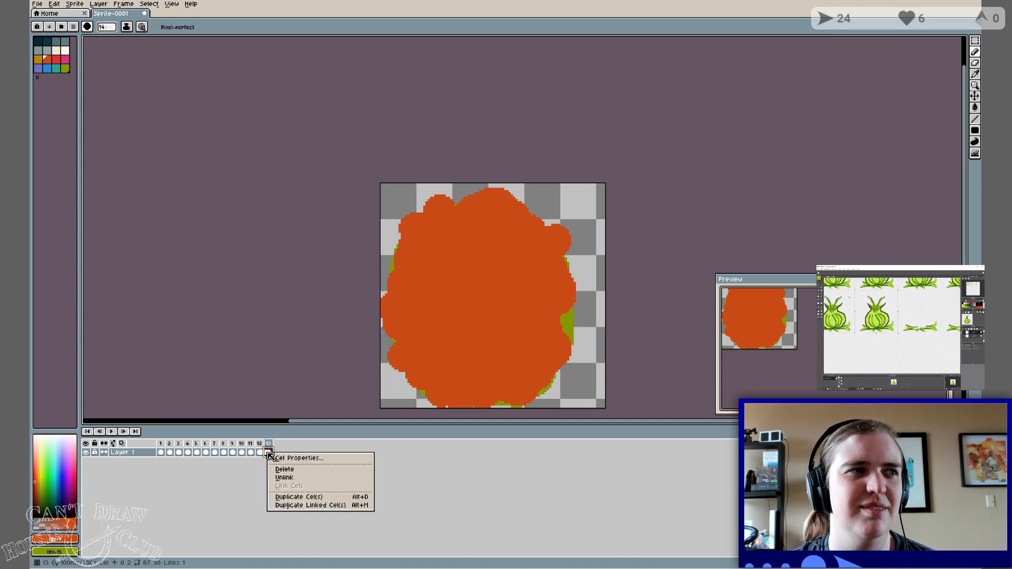
pyautogui.click(291, 506)
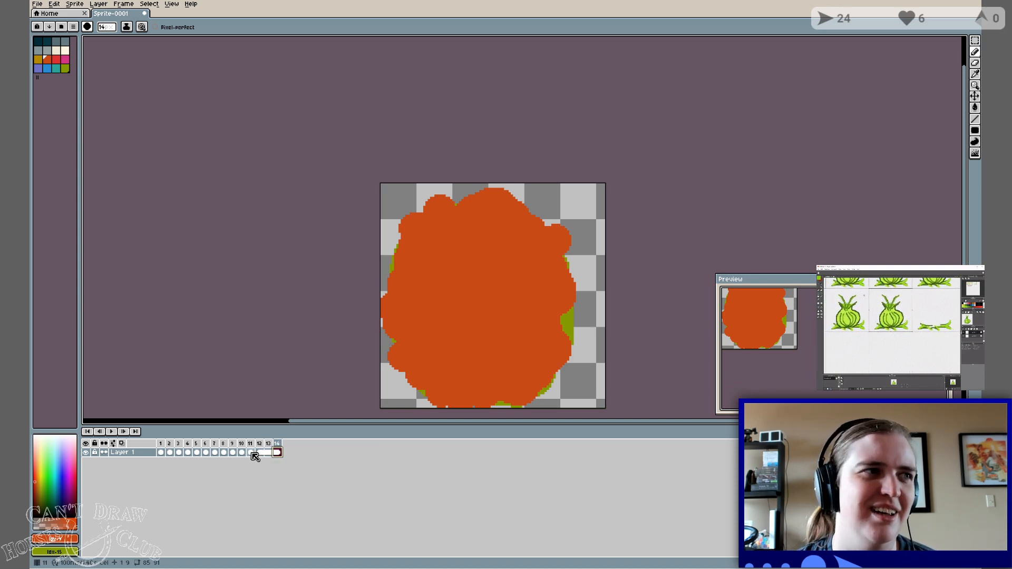
# Step back and forth through the painted frames and the linked cels of frames 12 to 14 to compare their drawings.
pyautogui.press('Left')
pyautogui.press('Left')
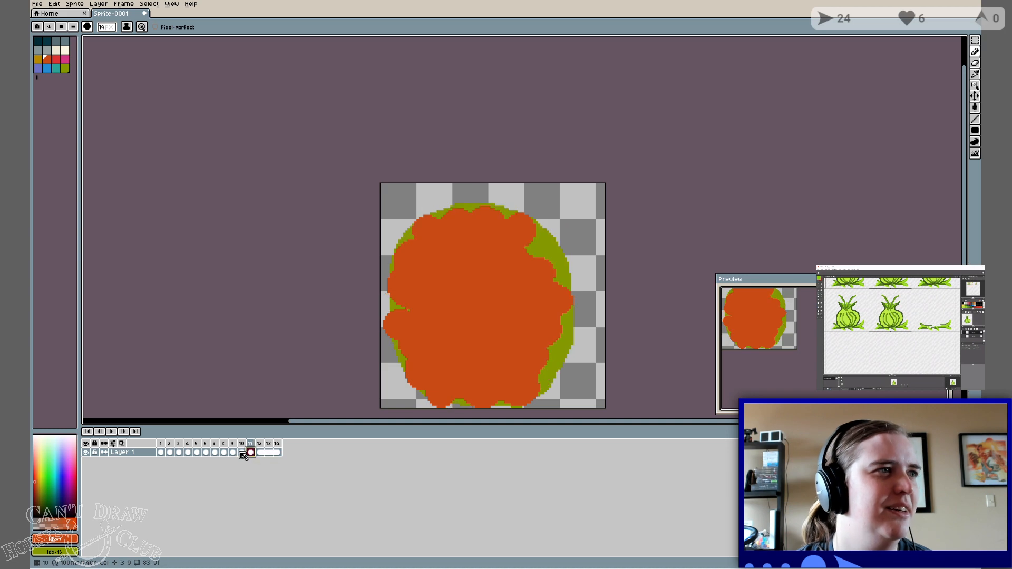
pyautogui.click(260, 454)
pyautogui.moveTo(261, 453); pyautogui.dragTo(278, 461)
pyautogui.press('Left')
pyautogui.press('Left')
pyautogui.press('Left')
pyautogui.press('Left')
pyautogui.press('Right')
pyautogui.press('Right')
pyautogui.press('Right')
pyautogui.press('Left')
pyautogui.press('Left')
pyautogui.press('Right')
pyautogui.press('Right')
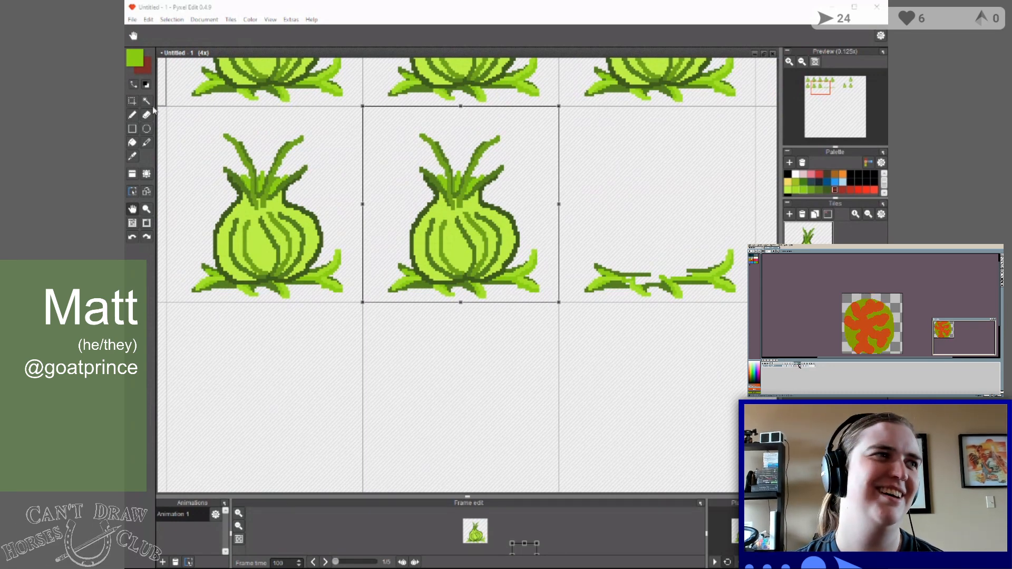
# Switch to Pyxel Edit and erase the leaves and neck from the plant in the second tile of the second row.
pyautogui.click(132, 101)
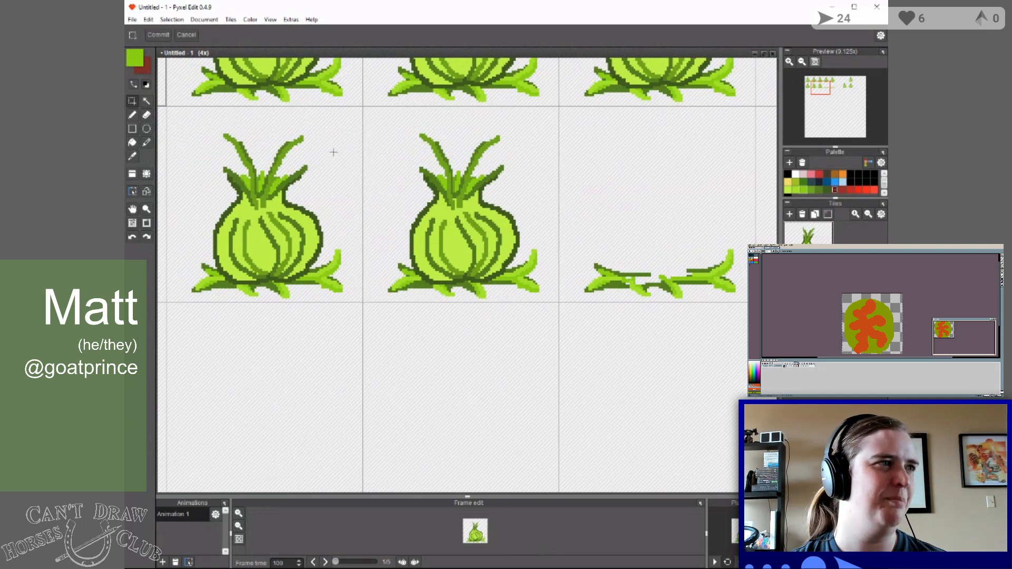
pyautogui.click(146, 115)
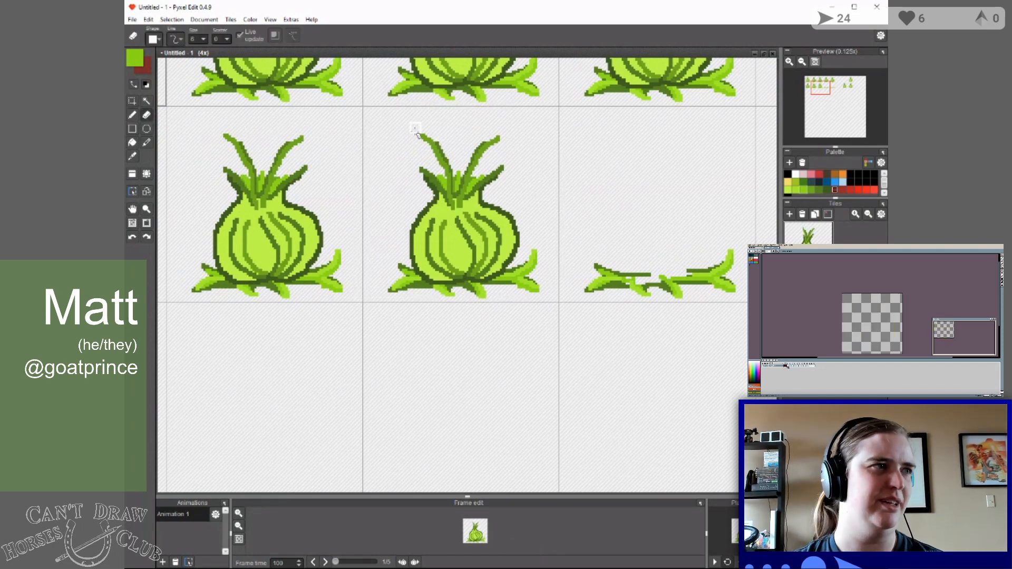
pyautogui.moveTo(416, 131)
pyautogui.mouseDown()
pyautogui.moveTo(448, 174)
pyautogui.moveTo(496, 135)
pyautogui.moveTo(460, 180)
pyautogui.moveTo(431, 164)
pyautogui.moveTo(436, 197)
pyautogui.moveTo(426, 215)
pyautogui.moveTo(449, 190)
pyautogui.moveTo(441, 168)
pyautogui.moveTo(452, 192)
pyautogui.moveTo(461, 170)
pyautogui.moveTo(458, 218)
pyautogui.moveTo(477, 172)
pyautogui.moveTo(473, 201)
pyautogui.moveTo(505, 162)
pyautogui.moveTo(483, 187)
pyautogui.moveTo(466, 207)
pyautogui.mouseUp()
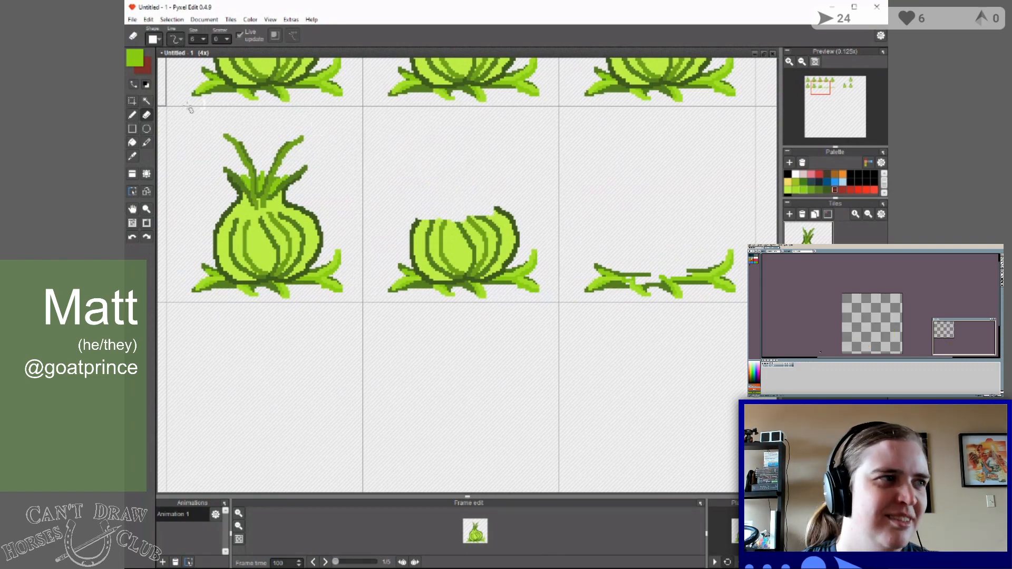
# Choose dark green for the Pen tool and turn on onion skinning for the animation's frame view.
pyautogui.click(133, 116)
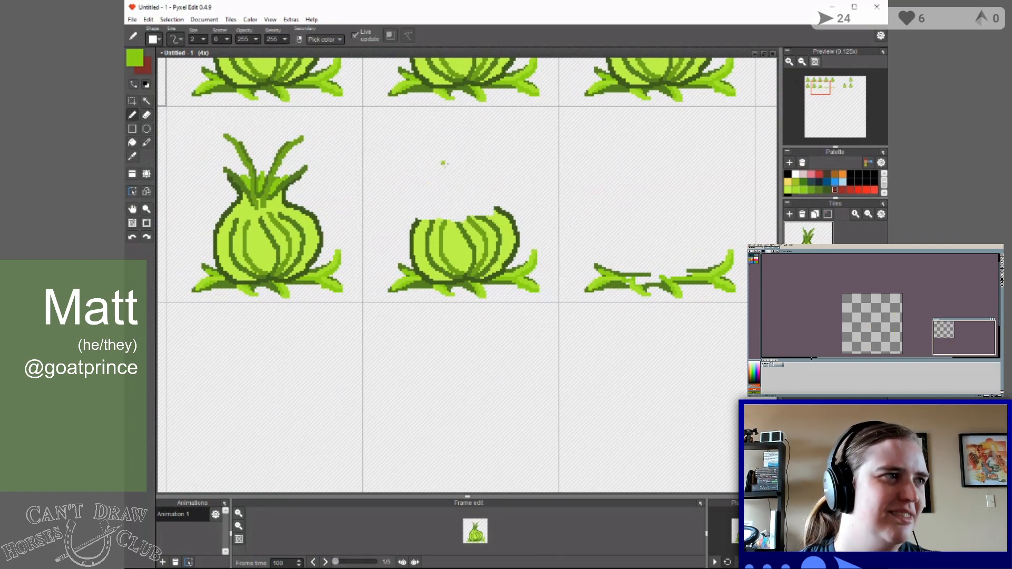
pyautogui.click(830, 191)
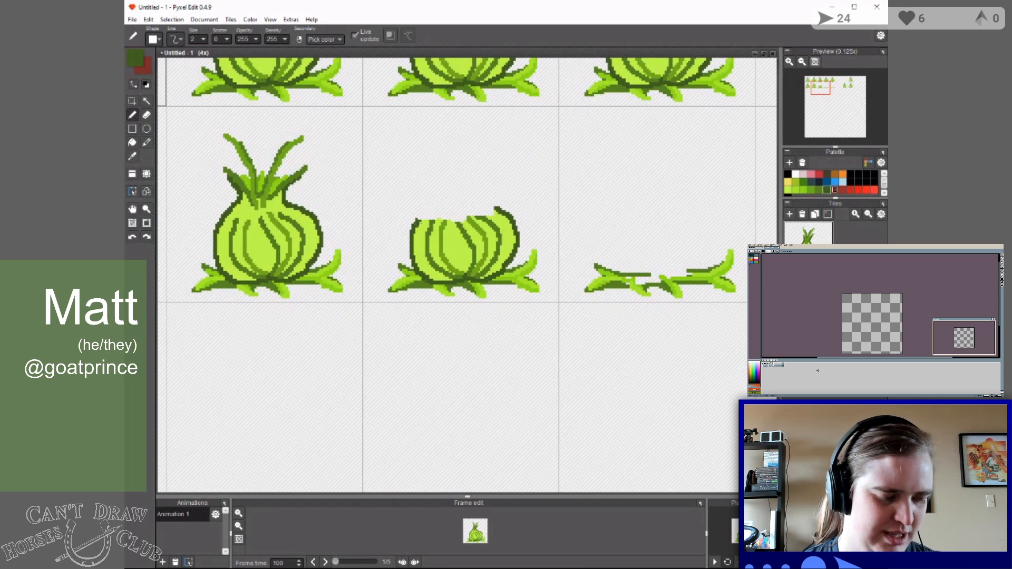
pyautogui.click(402, 564)
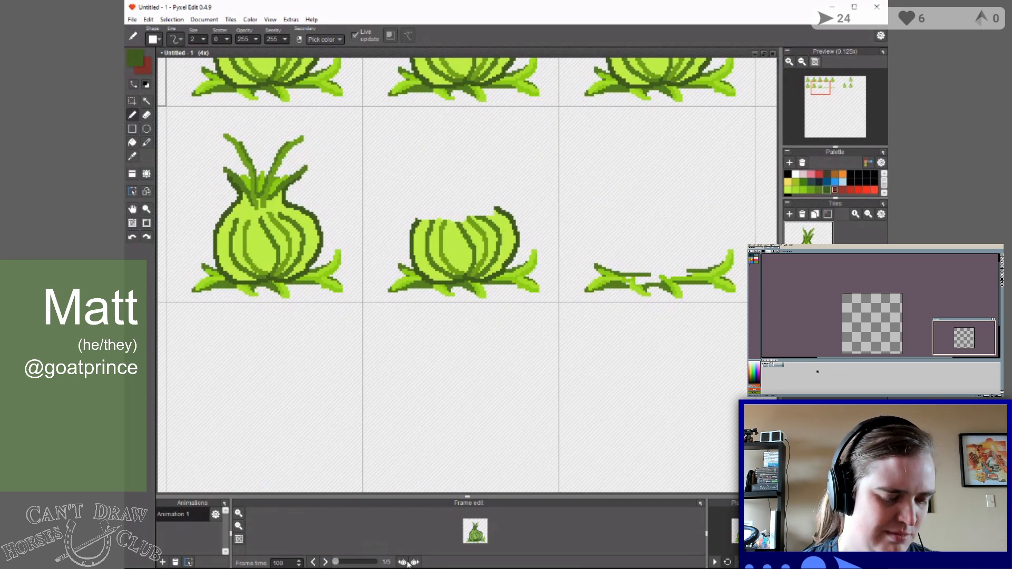
pyautogui.click(415, 565)
pyautogui.click(403, 564)
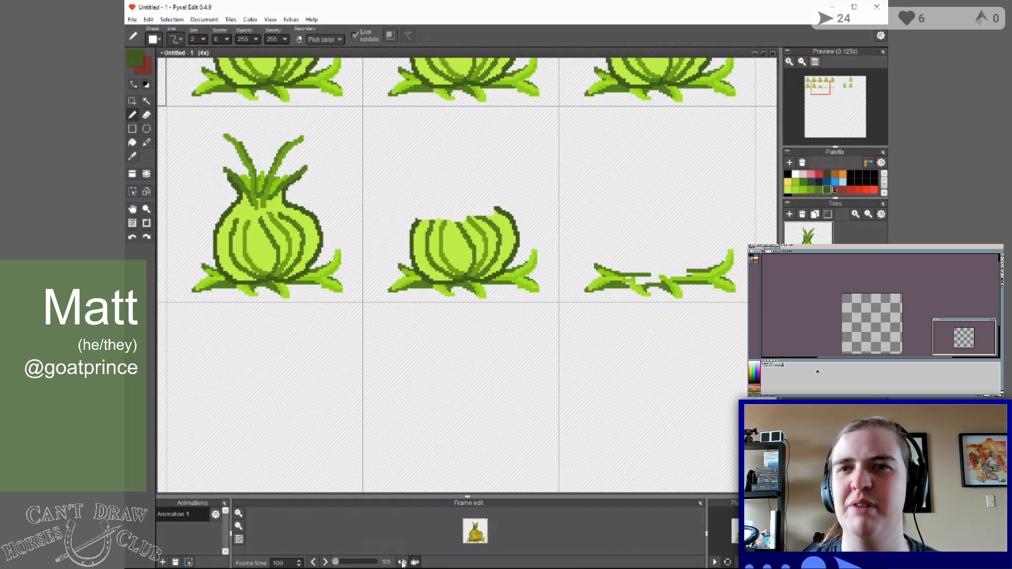
pyautogui.click(403, 564)
pyautogui.click(403, 564)
pyautogui.click(404, 564)
pyautogui.click(417, 564)
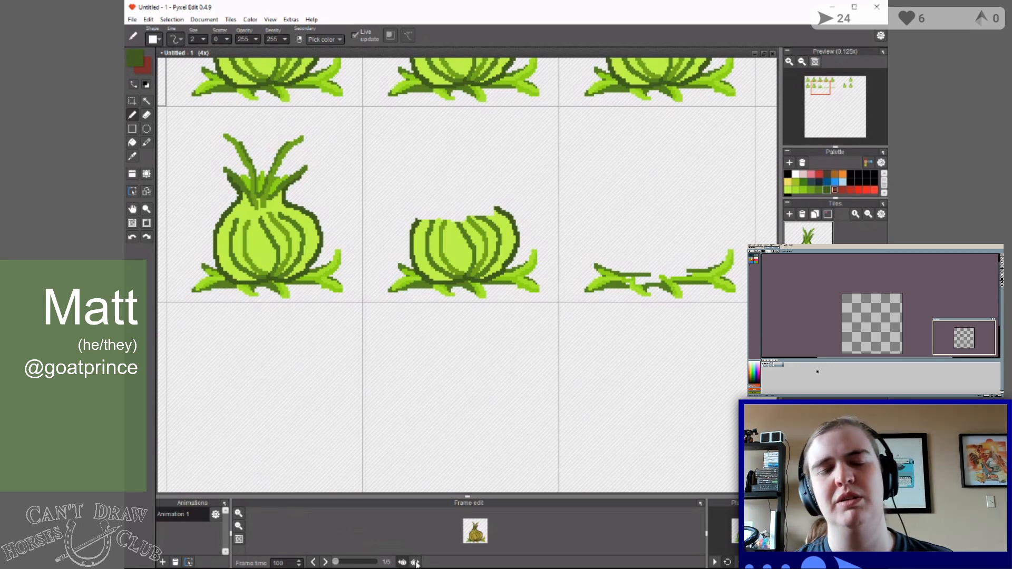
pyautogui.click(416, 564)
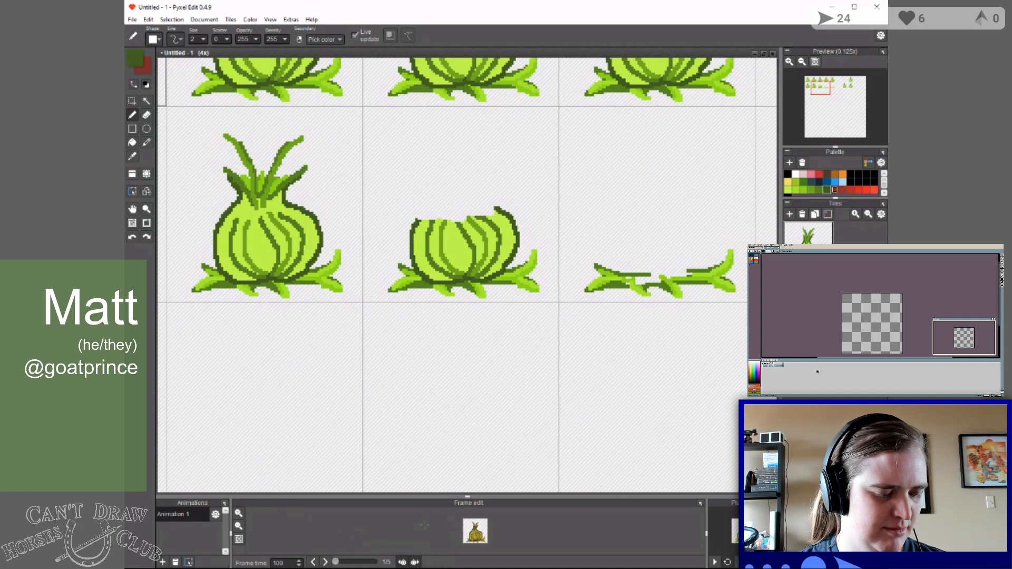
pyautogui.moveTo(336, 564)
pyautogui.mouseDown()
pyautogui.moveTo(380, 564)
pyautogui.moveTo(331, 564)
pyautogui.mouseUp()
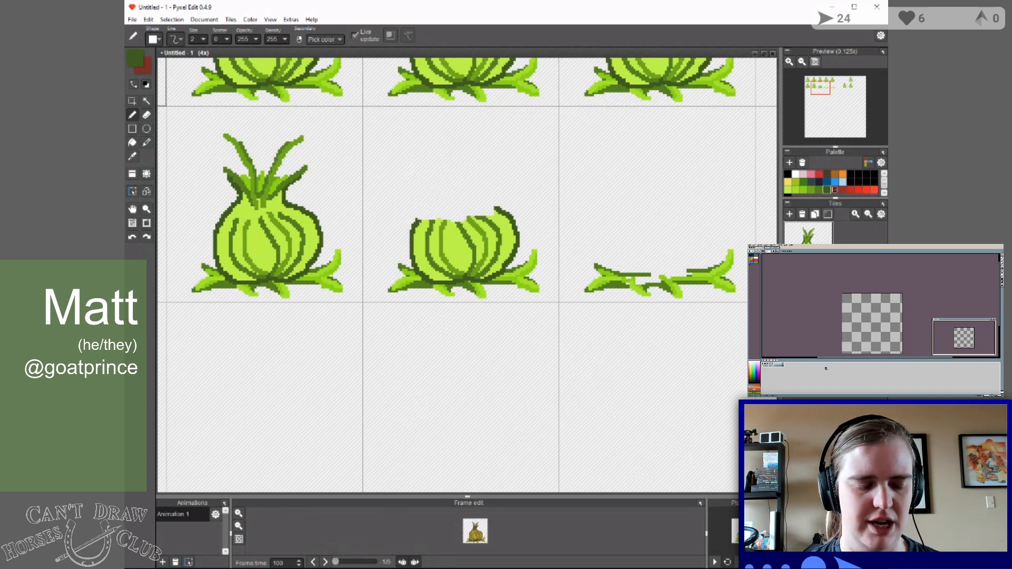
# Draw two outward-curling dark green neck outlines rising from both sides of the cut-off bulb.
pyautogui.moveTo(419, 220)
pyautogui.mouseDown()
pyautogui.moveTo(428, 196)
pyautogui.moveTo(402, 173)
pyautogui.mouseUp()
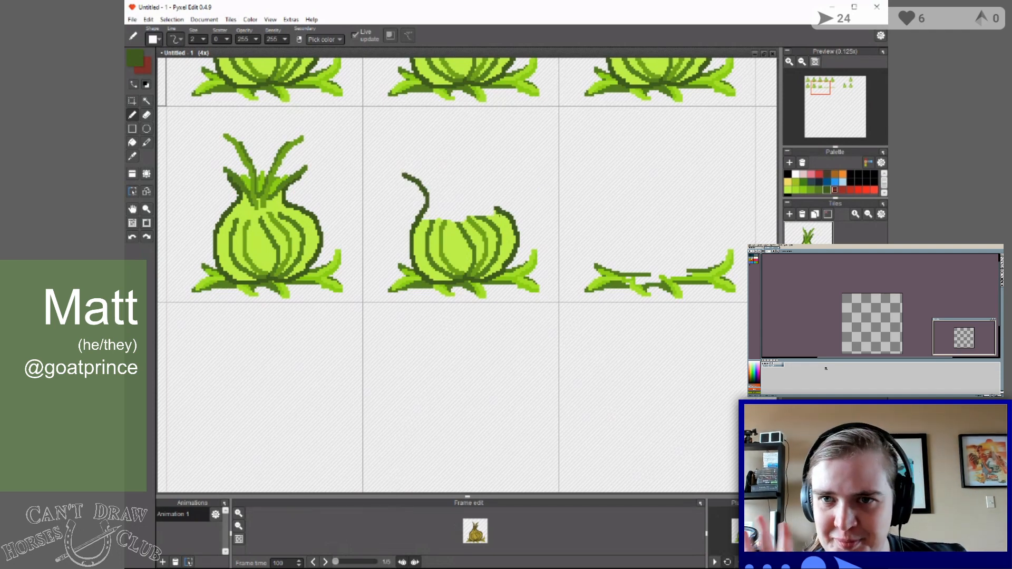
pyautogui.moveTo(495, 204)
pyautogui.mouseDown()
pyautogui.moveTo(500, 183)
pyautogui.moveTo(525, 170)
pyautogui.mouseUp()
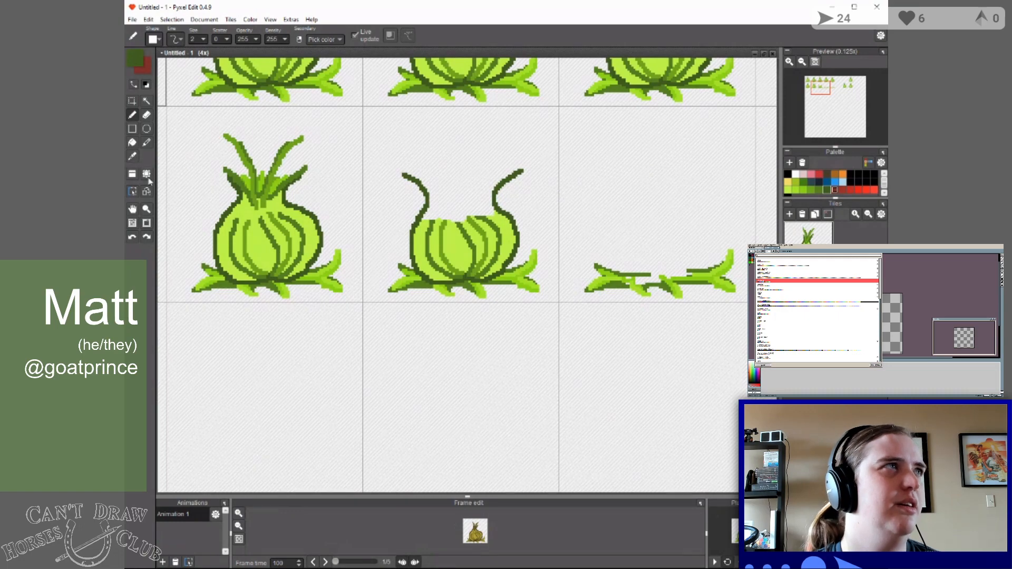
# Paste the copied small leaf tuft into the second tile of the second row, between the neck outlines, and deselect it.
pyautogui.click(133, 209)
pyautogui.moveTo(318, 195)
pyautogui.mouseDown()
pyautogui.moveTo(638, 195)
pyautogui.moveTo(328, 181)
pyautogui.moveTo(321, 190)
pyautogui.mouseUp()
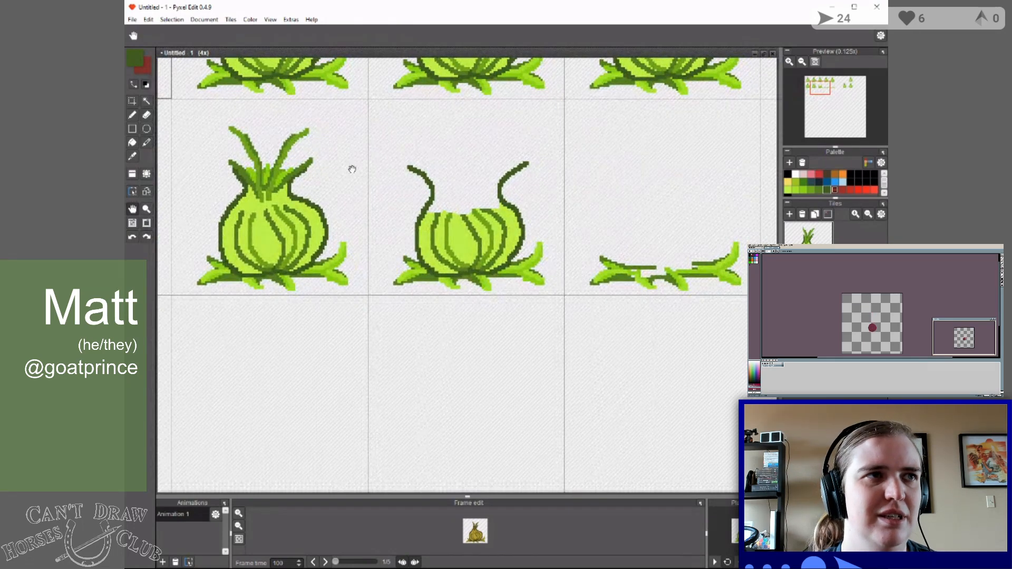
pyautogui.click(132, 101)
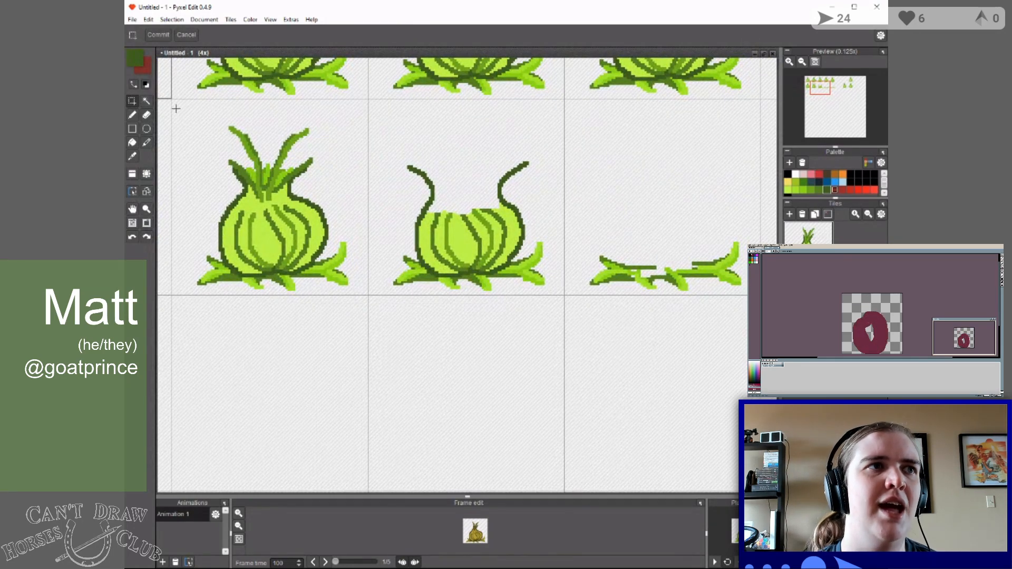
pyautogui.moveTo(172, 98); pyautogui.dragTo(368, 296)
pyautogui.click(338, 209)
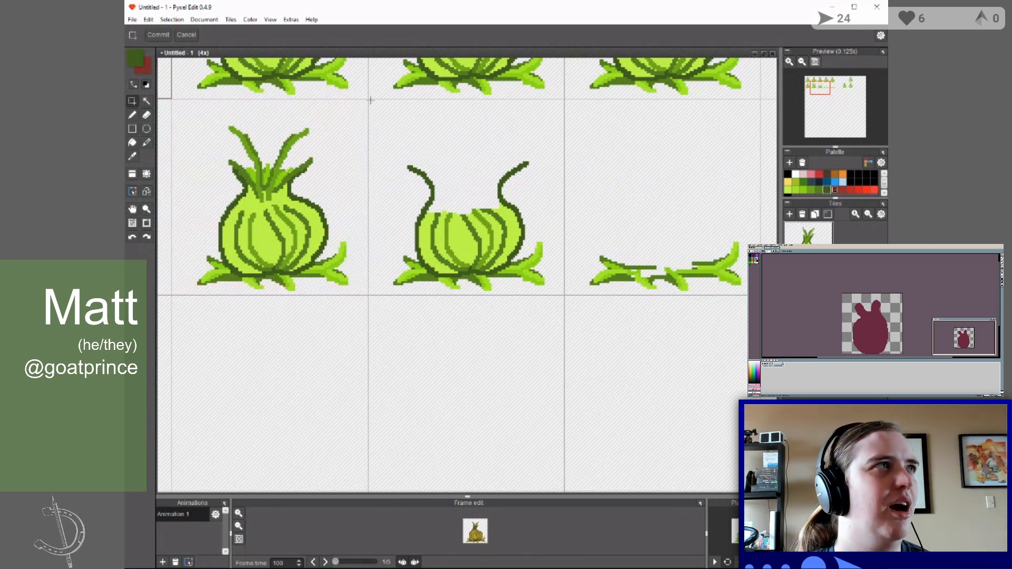
pyautogui.moveTo(370, 99); pyautogui.dragTo(563, 295)
pyautogui.hotkey('ctrl', 'v')
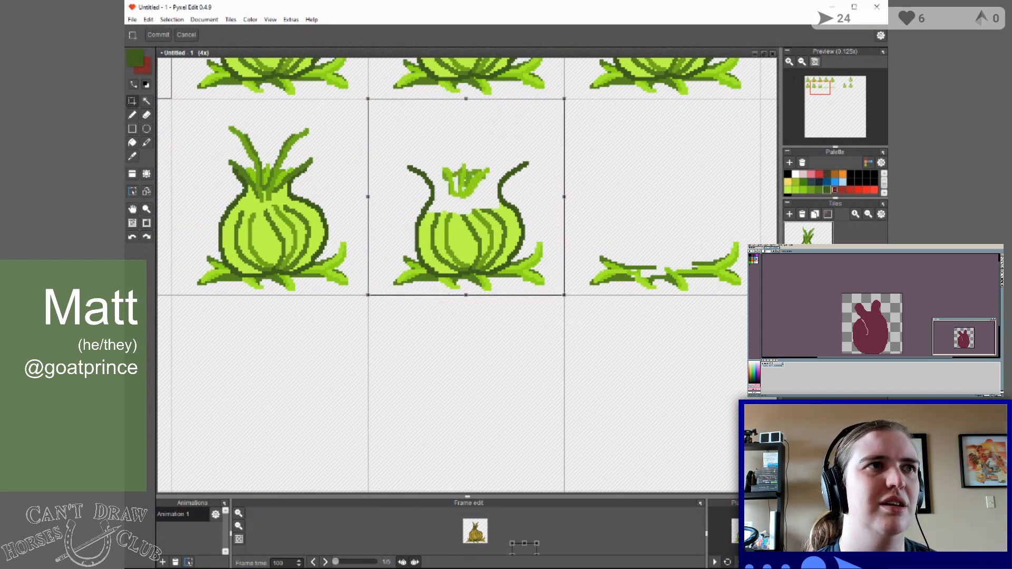
pyautogui.click(132, 118)
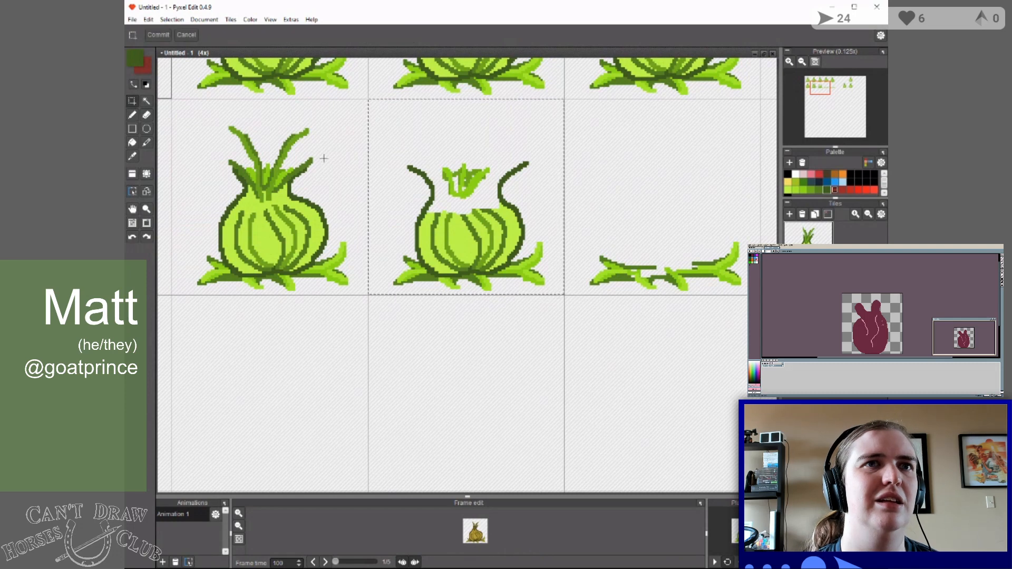
pyautogui.hotkey('ctrl', 'd')
# Fill the gap between the bulb, the neck outlines and the leaf tuft with light yellow-green using the Pen tool.
pyautogui.click(131, 115)
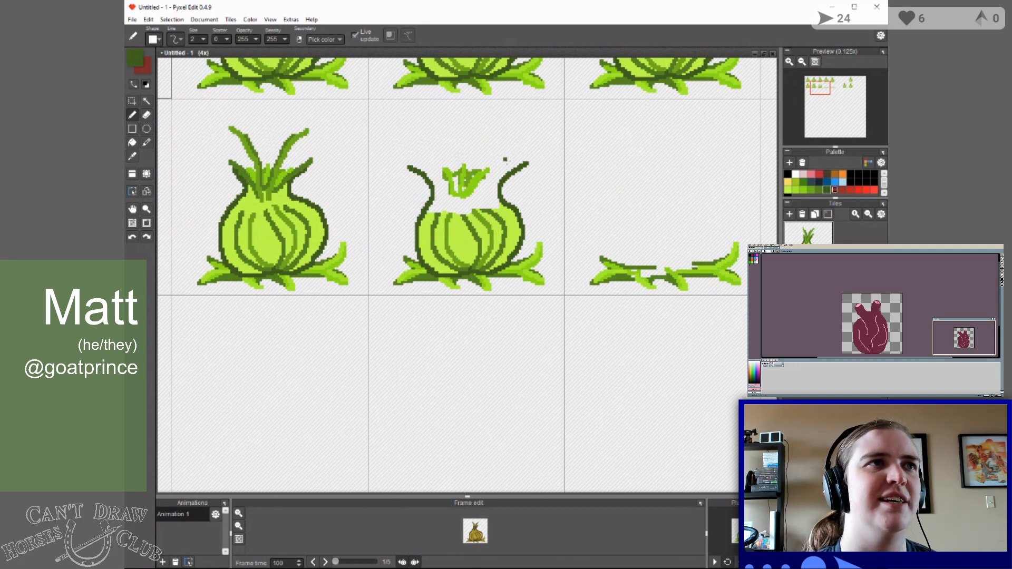
pyautogui.click(788, 191)
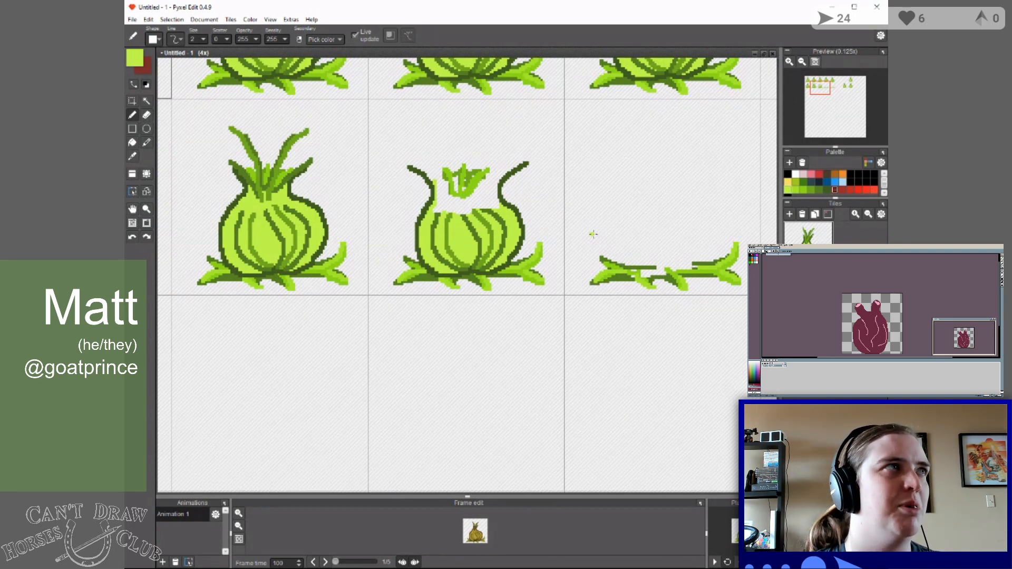
pyautogui.hotkey('ctrl', 'z')
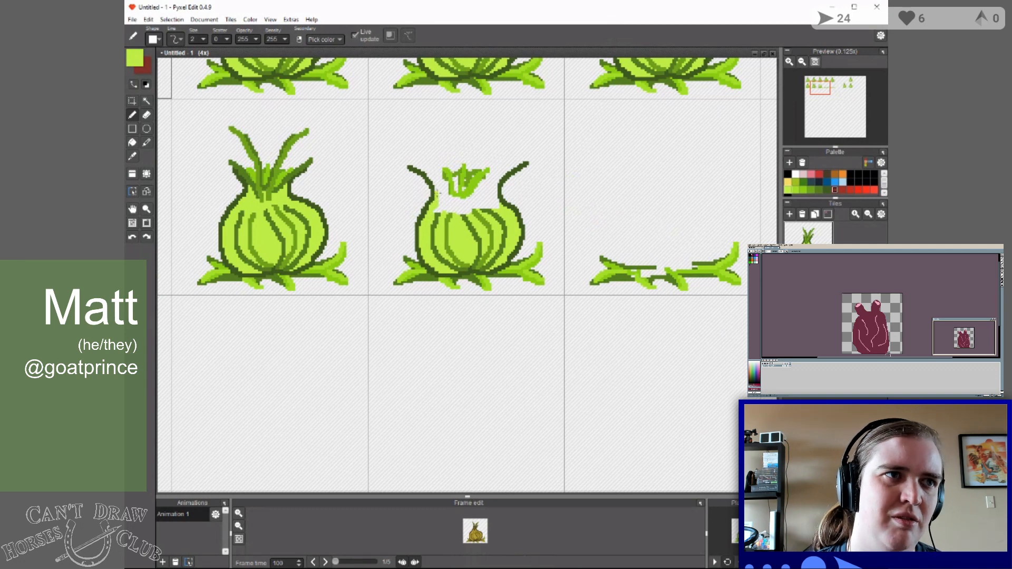
pyautogui.moveTo(438, 186); pyautogui.dragTo(445, 183)
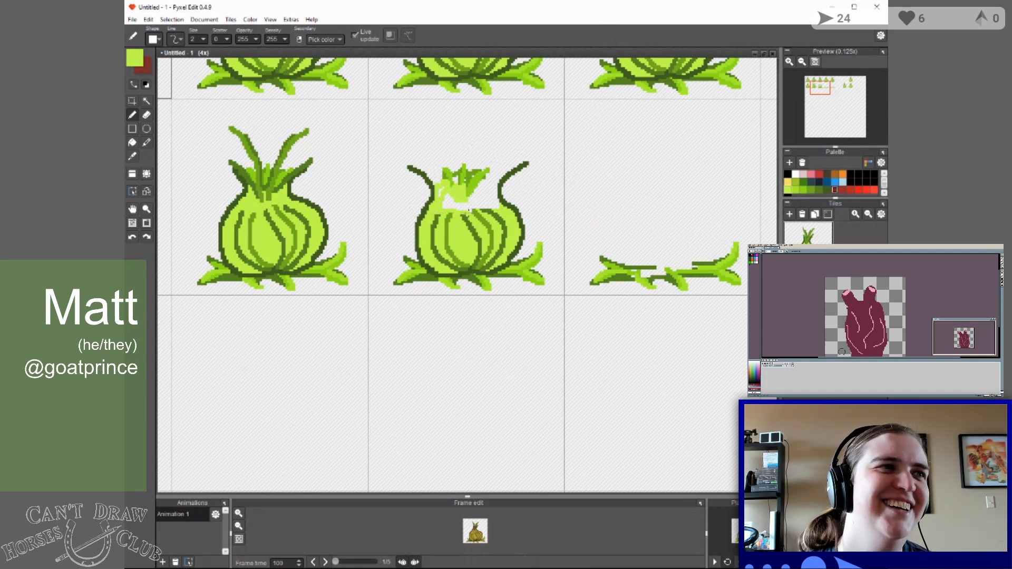
pyautogui.moveTo(480, 205); pyautogui.dragTo(495, 205)
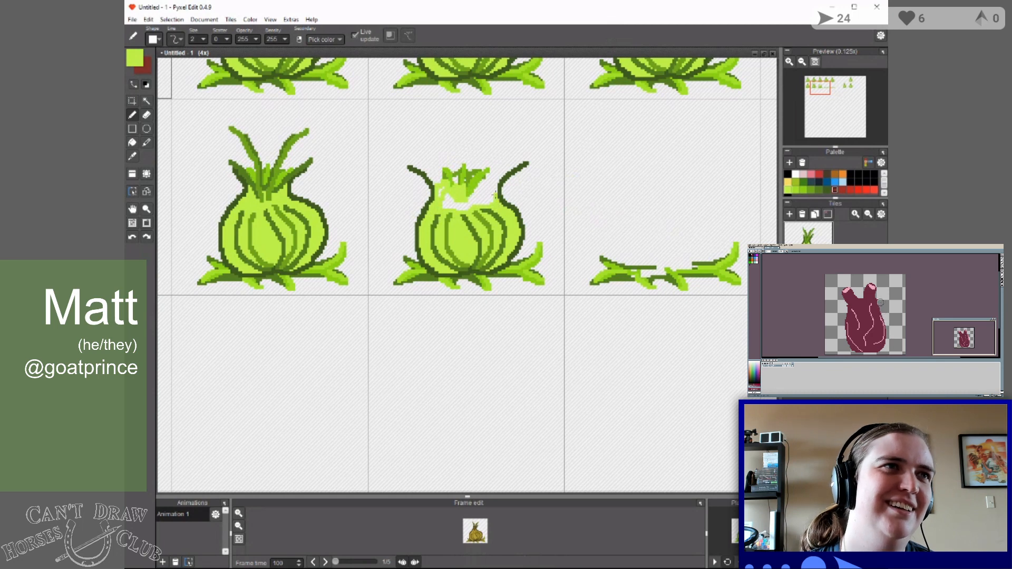
pyautogui.moveTo(494, 186)
pyautogui.mouseDown()
pyautogui.moveTo(490, 201)
pyautogui.moveTo(469, 205)
pyautogui.moveTo(488, 192)
pyautogui.moveTo(479, 184)
pyautogui.moveTo(457, 201)
pyautogui.moveTo(490, 200)
pyautogui.moveTo(446, 208)
pyautogui.moveTo(464, 203)
pyautogui.mouseUp()
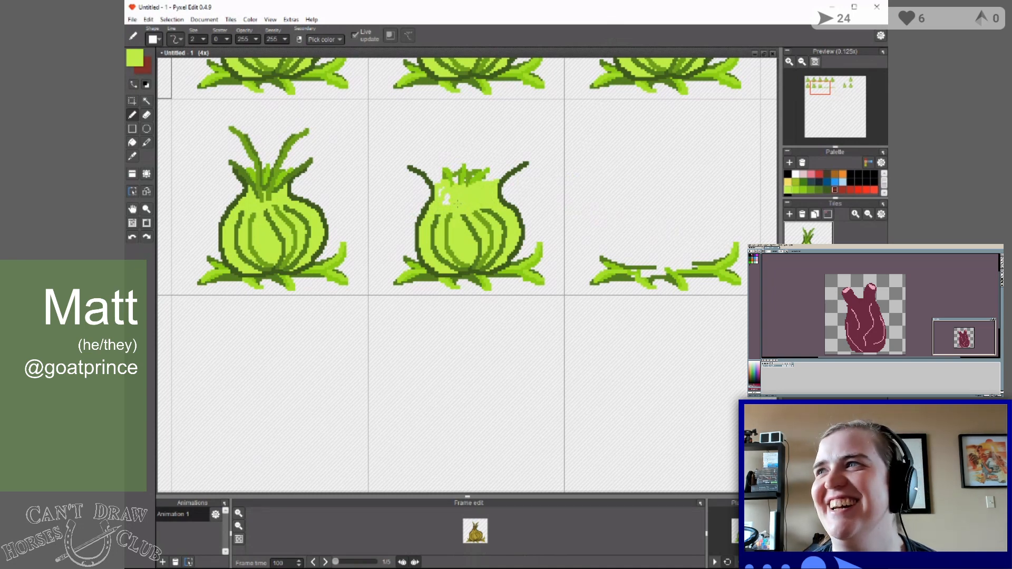
pyautogui.moveTo(448, 203); pyautogui.dragTo(446, 196)
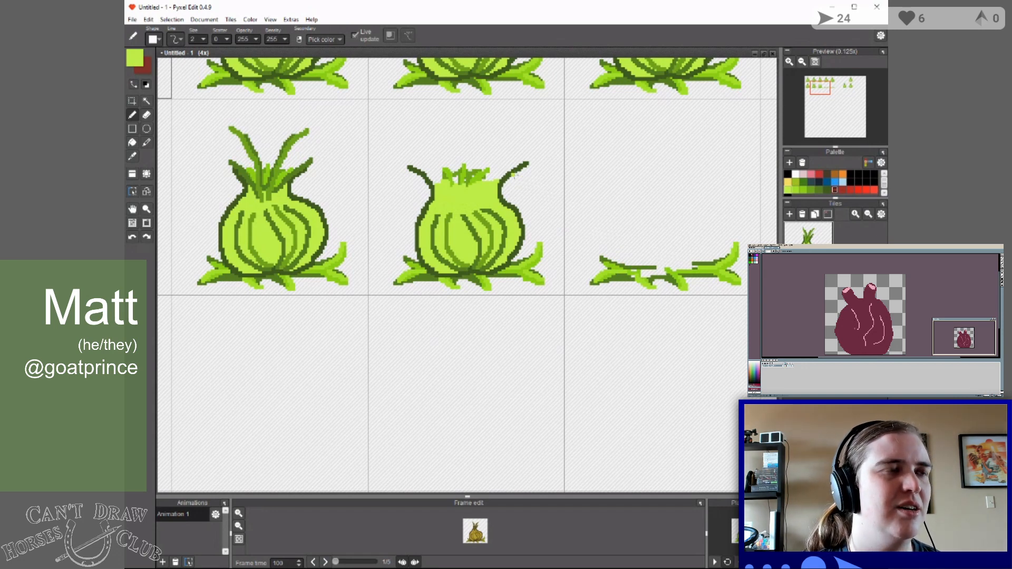
# Paint the flared rim of the neck bright green and add darker green leaf blades along it.
pyautogui.click(803, 190)
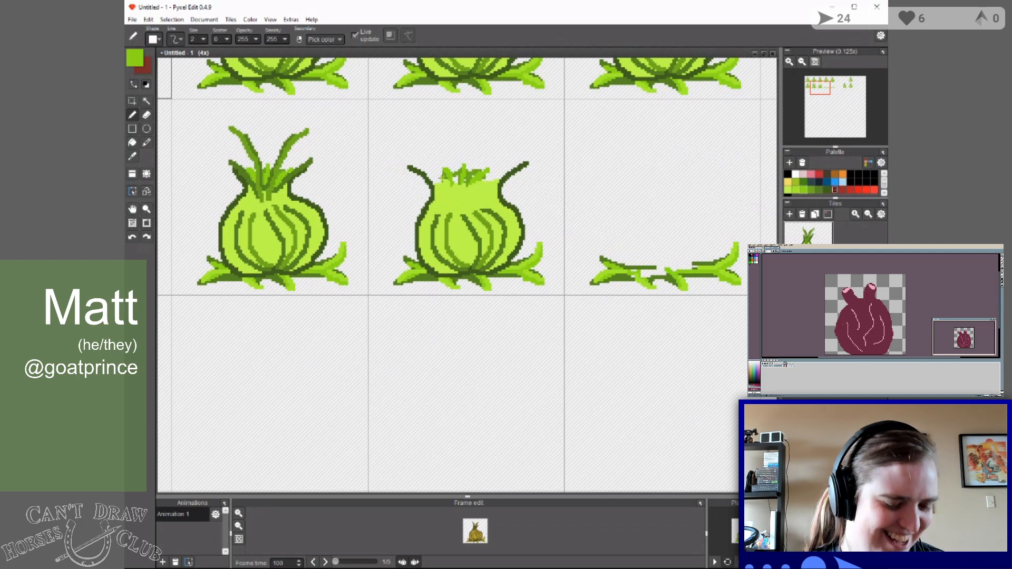
pyautogui.moveTo(438, 187)
pyautogui.mouseDown()
pyautogui.moveTo(415, 165)
pyautogui.moveTo(442, 187)
pyautogui.moveTo(430, 173)
pyautogui.moveTo(458, 178)
pyautogui.moveTo(468, 166)
pyautogui.moveTo(475, 178)
pyautogui.moveTo(521, 164)
pyautogui.mouseUp()
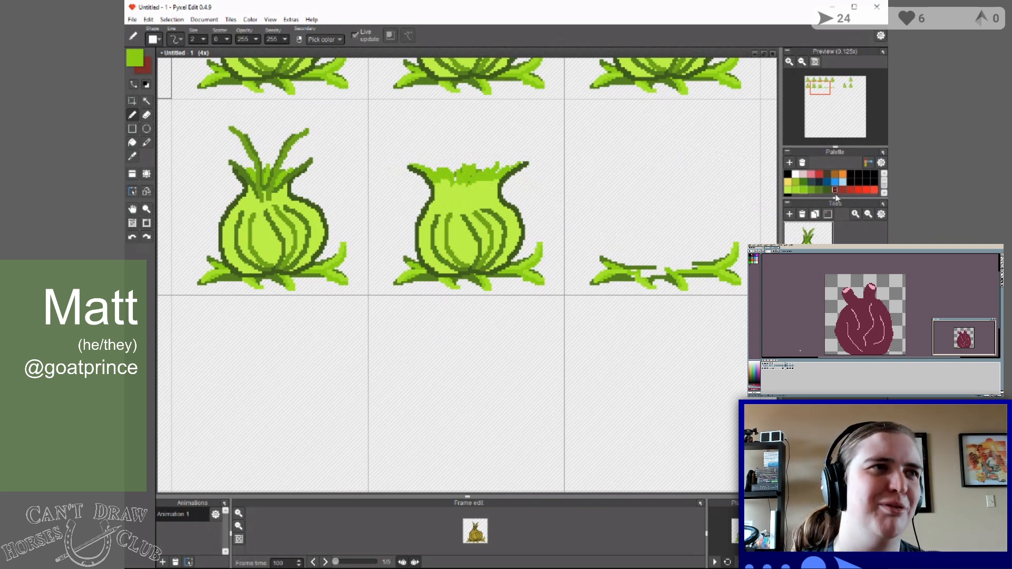
pyautogui.click(813, 190)
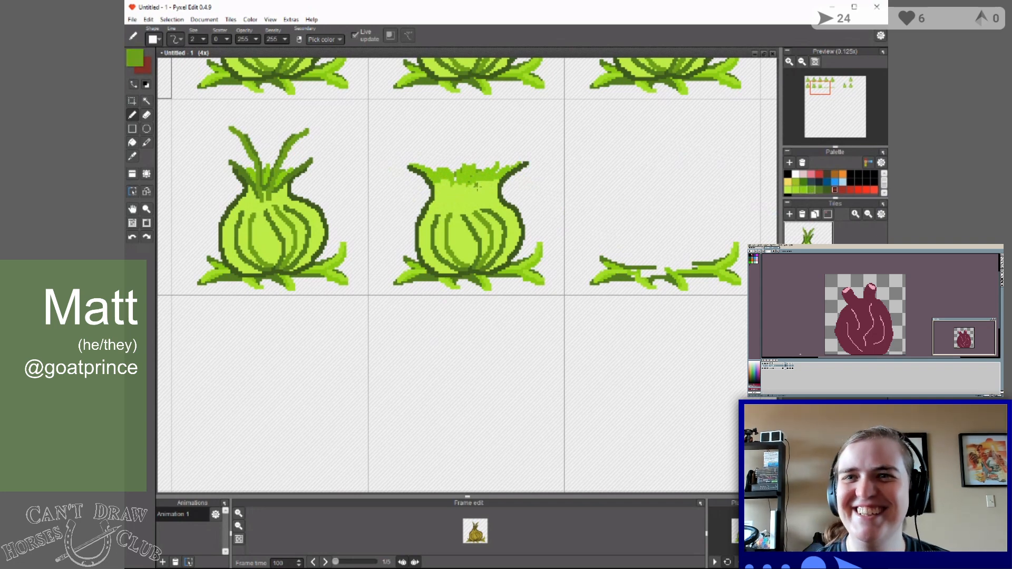
pyautogui.moveTo(437, 179); pyautogui.dragTo(419, 167)
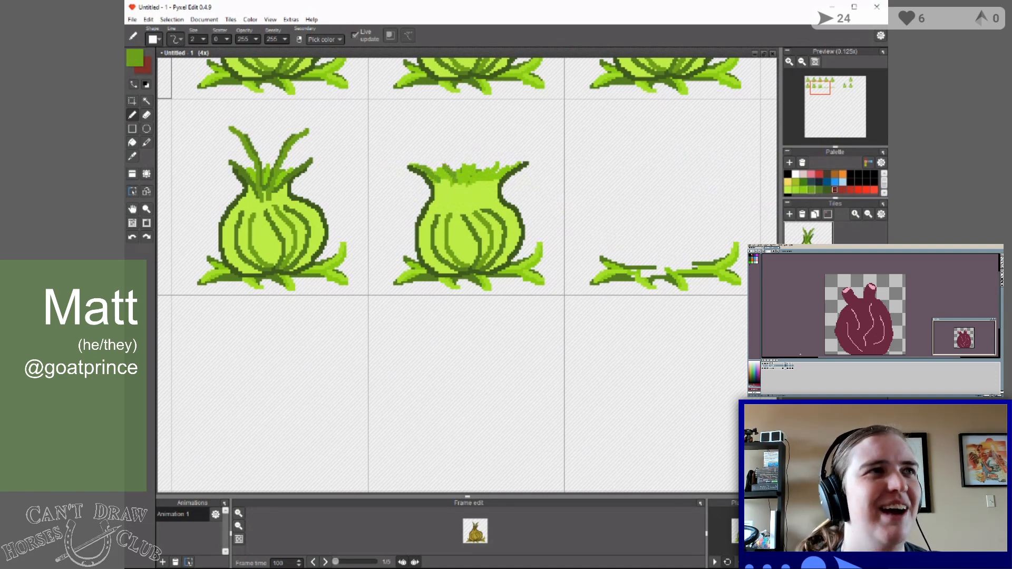
pyautogui.moveTo(466, 183)
pyautogui.mouseDown()
pyautogui.moveTo(473, 151)
pyautogui.moveTo(481, 164)
pyautogui.moveTo(512, 166)
pyautogui.mouseUp()
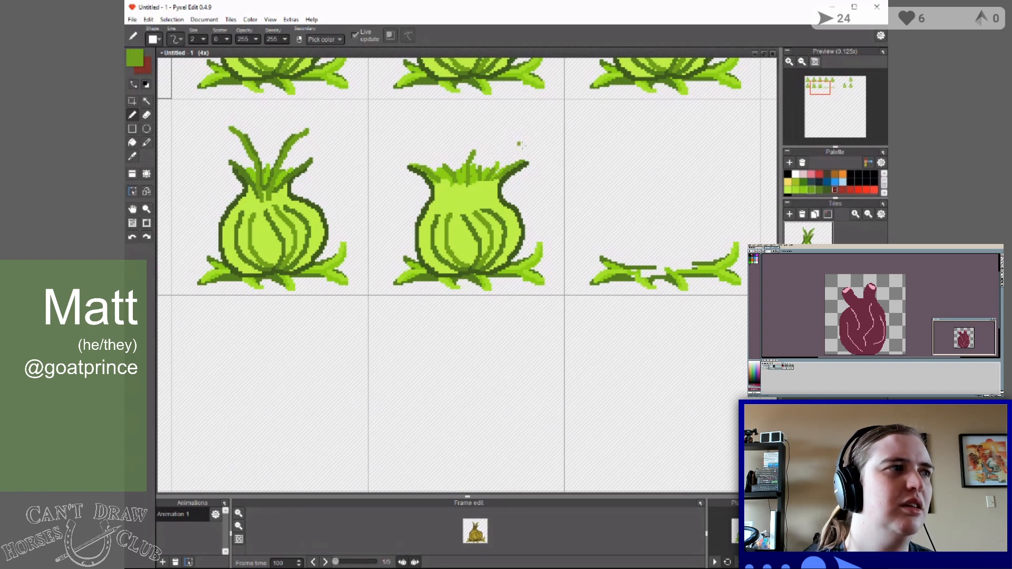
# Connect the tops of the bulb's ridge lines with green strokes and extend the rim's left tip in darker green.
pyautogui.click(820, 189)
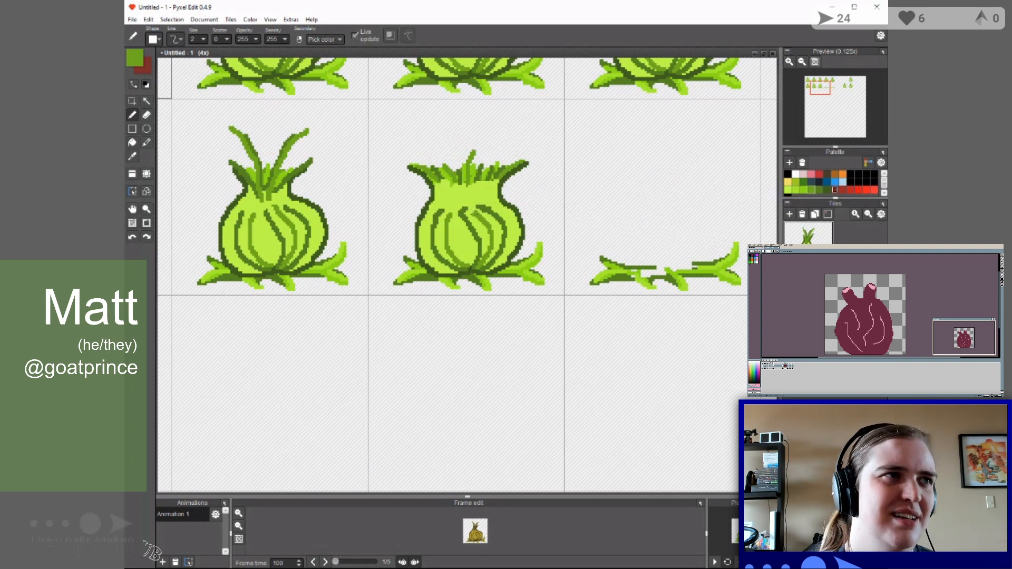
pyautogui.moveTo(475, 207); pyautogui.dragTo(461, 207)
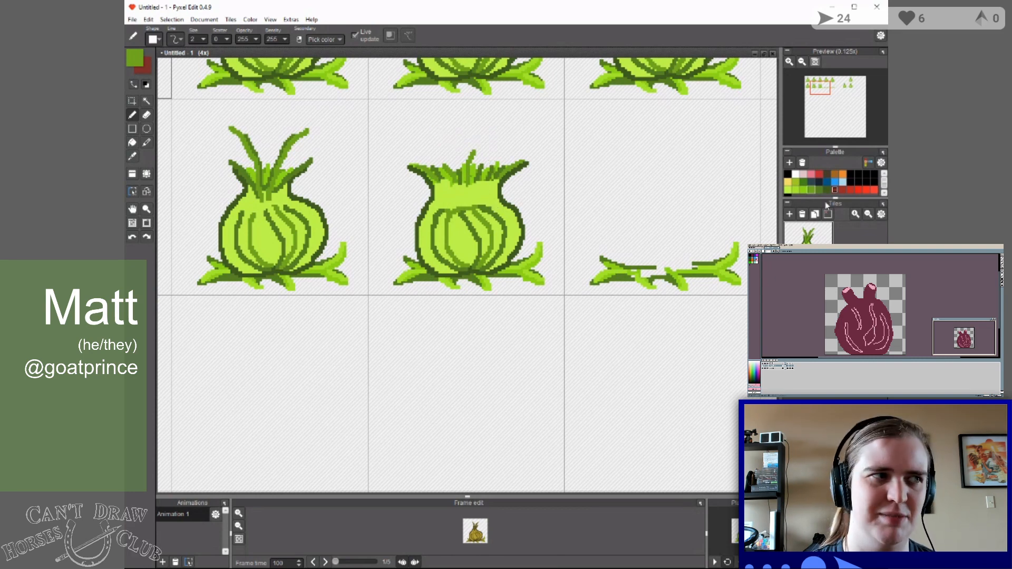
pyautogui.click(819, 189)
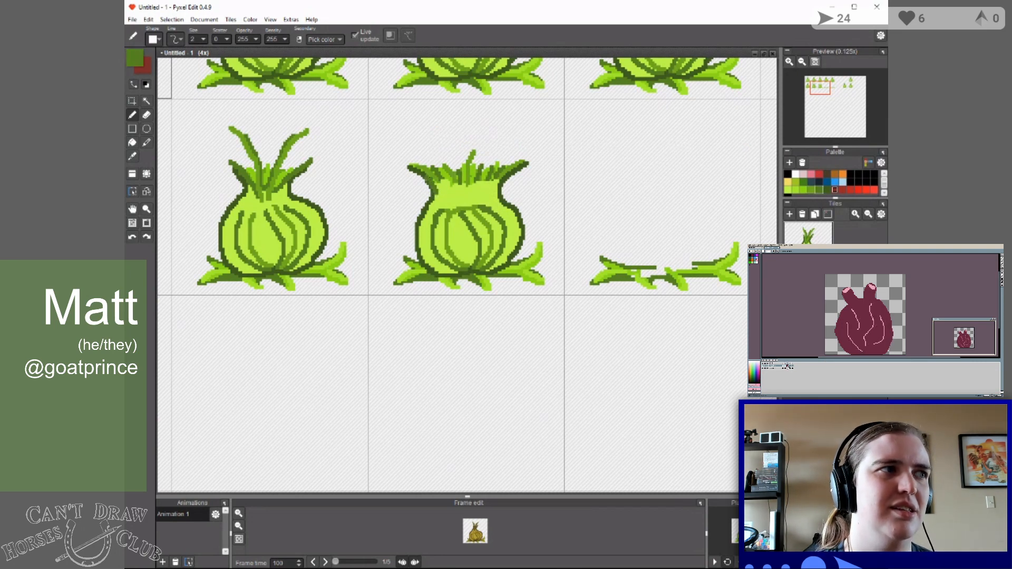
pyautogui.moveTo(408, 164); pyautogui.dragTo(401, 160)
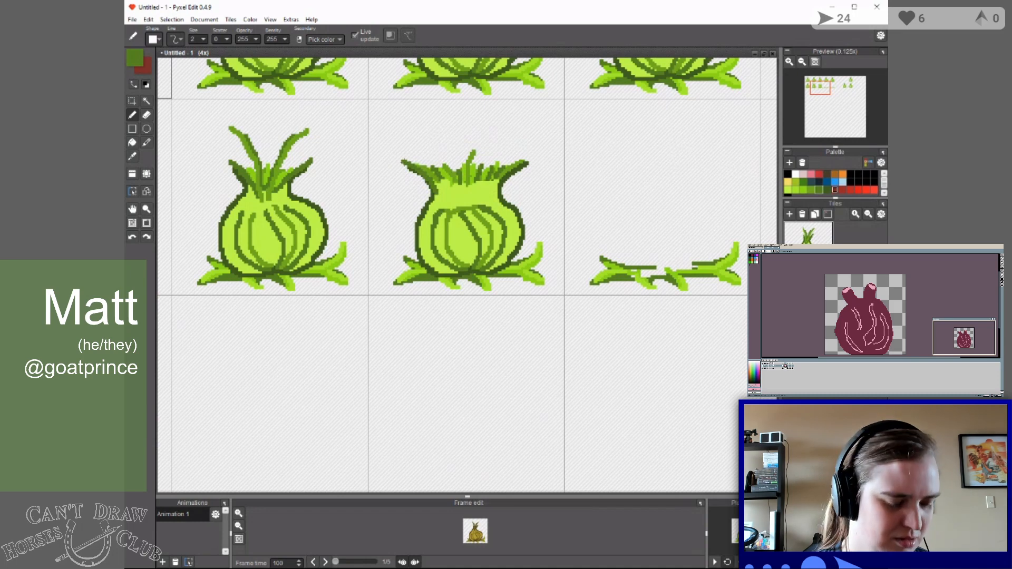
# Undo the last rim stroke and redraw the flared neck's tips longer on both sides in darker green.
pyautogui.hotkey('ctrl', 'z')
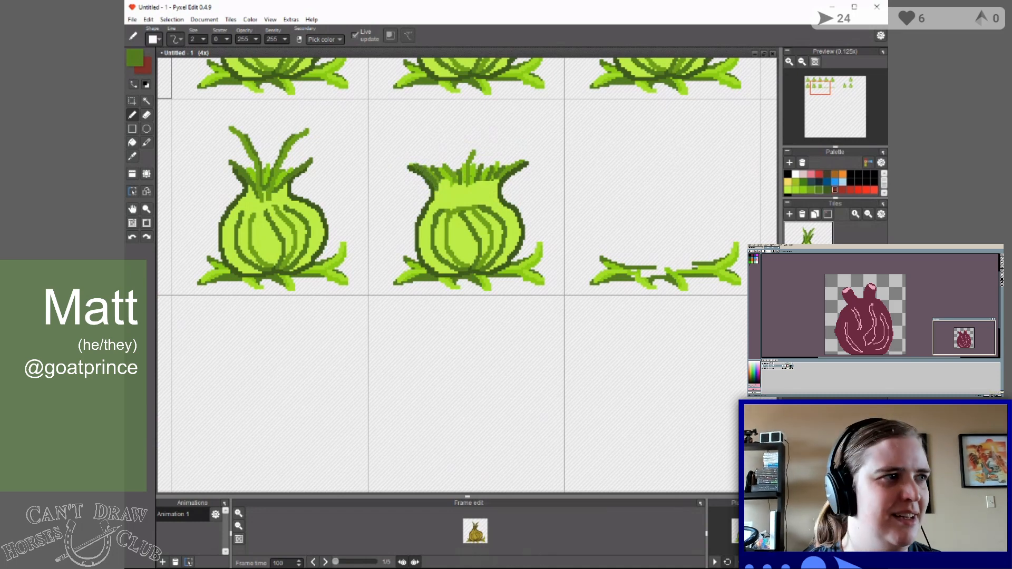
pyautogui.moveTo(411, 165); pyautogui.dragTo(397, 163)
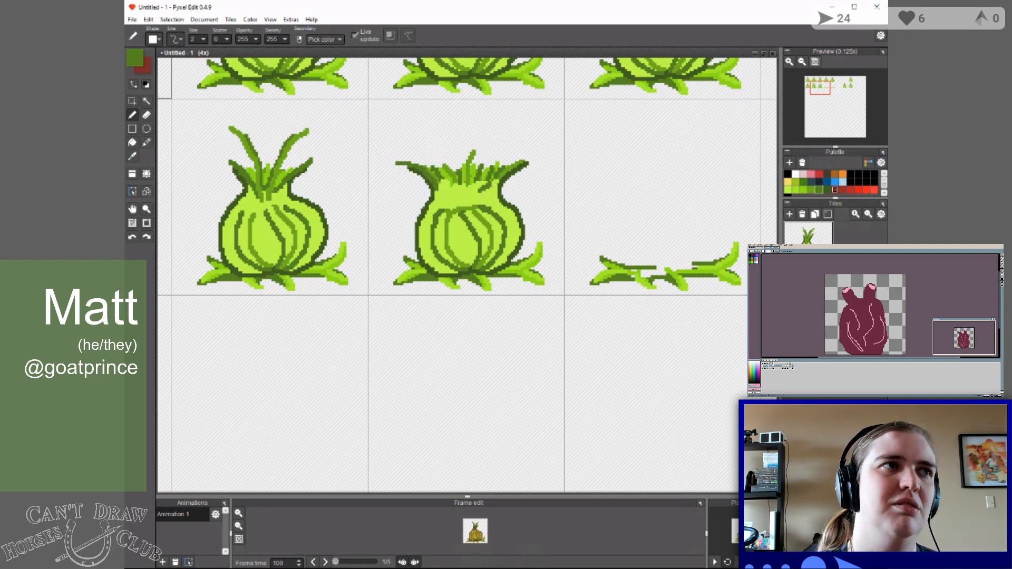
pyautogui.moveTo(509, 169); pyautogui.dragTo(543, 158)
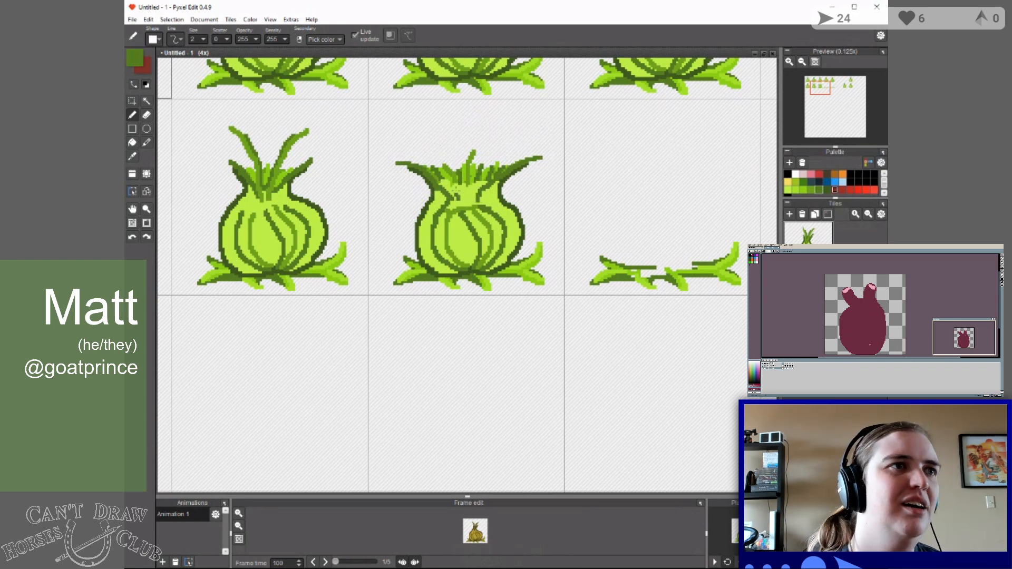
# Draw long leaf blades curving outward from both sides of the neck, first in darker green, with medium green strokes alongside.
pyautogui.moveTo(443, 164); pyautogui.dragTo(410, 134)
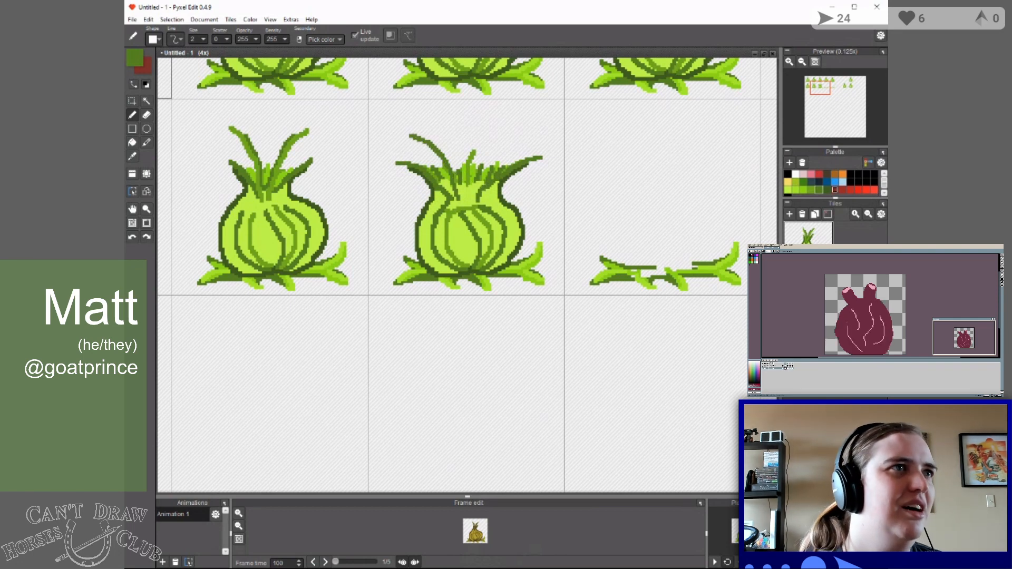
pyautogui.moveTo(473, 196)
pyautogui.mouseDown()
pyautogui.moveTo(494, 164)
pyautogui.moveTo(533, 137)
pyautogui.mouseUp()
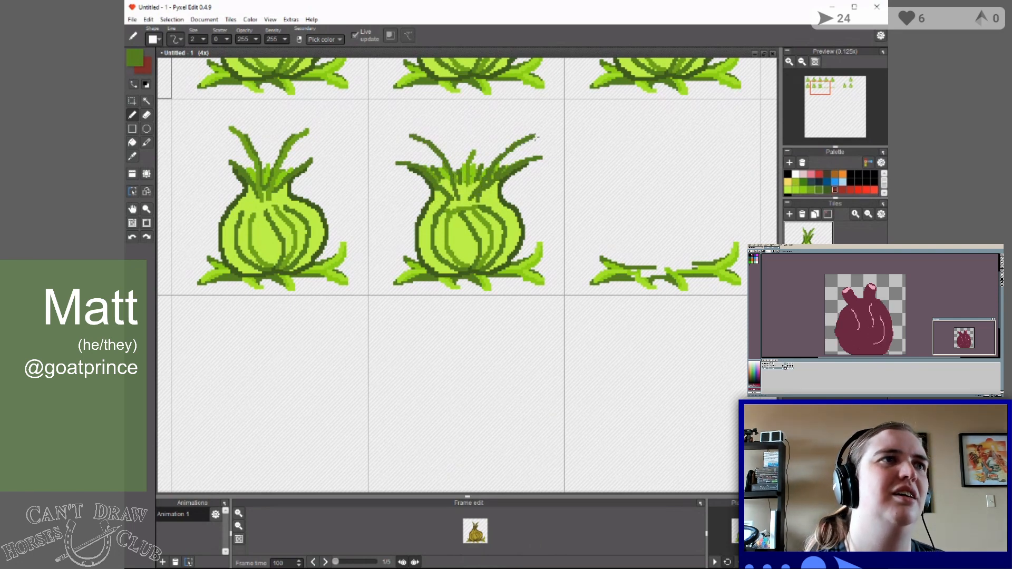
pyautogui.click(812, 190)
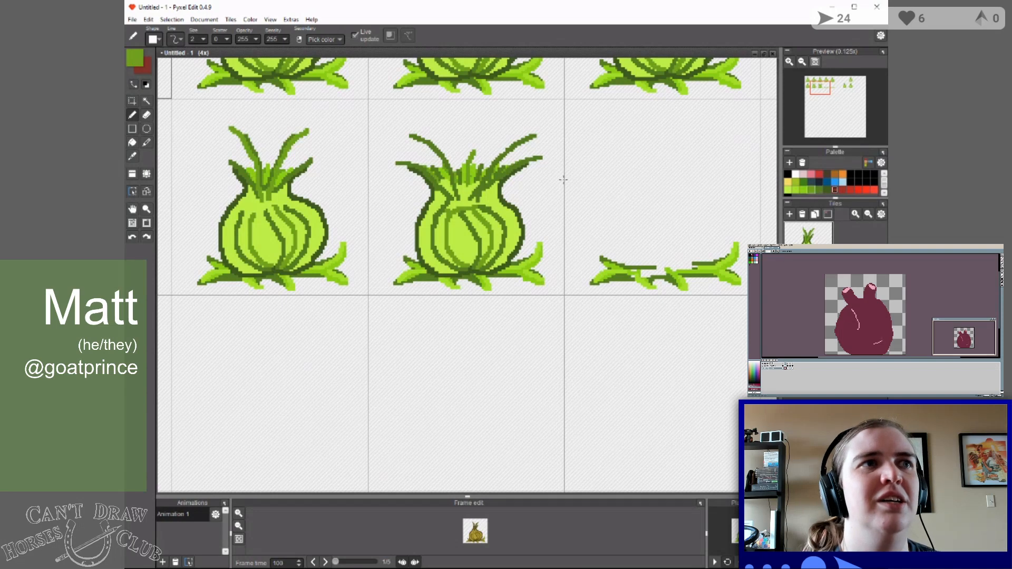
pyautogui.moveTo(455, 206)
pyautogui.mouseDown()
pyautogui.moveTo(447, 167)
pyautogui.moveTo(423, 141)
pyautogui.moveTo(384, 136)
pyautogui.mouseUp()
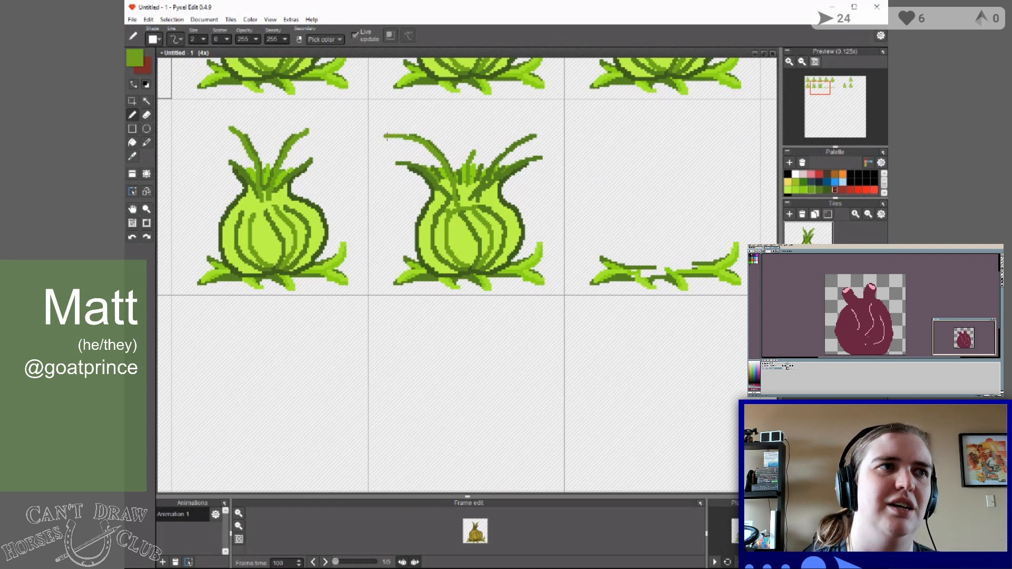
pyautogui.moveTo(469, 206)
pyautogui.mouseDown()
pyautogui.moveTo(512, 153)
pyautogui.moveTo(551, 135)
pyautogui.mouseUp()
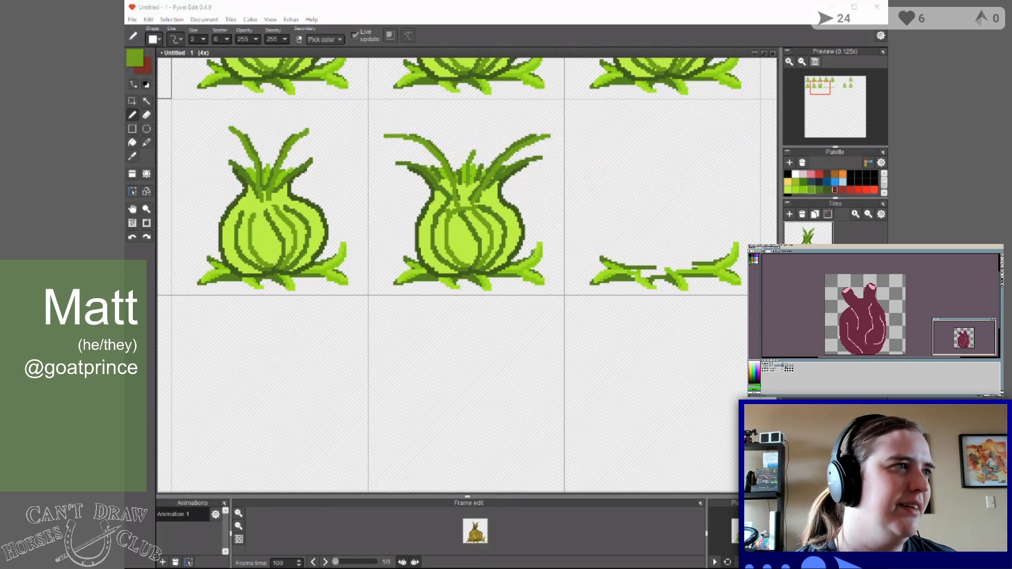
# Adjust one of the palette's black swatches to a muted brown, RGB 154, 100, 82.
pyautogui.click(684, 14)
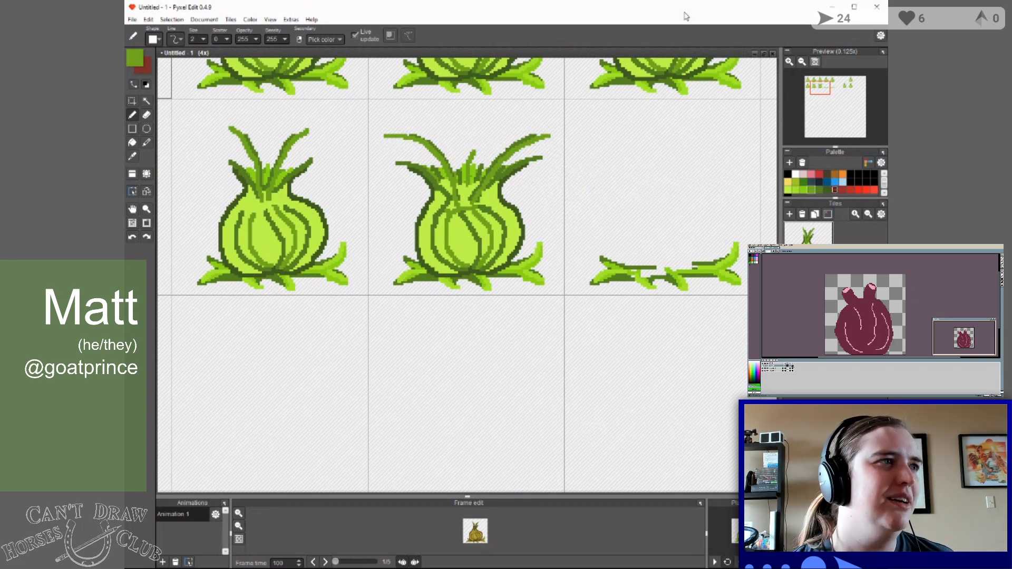
pyautogui.click(796, 174)
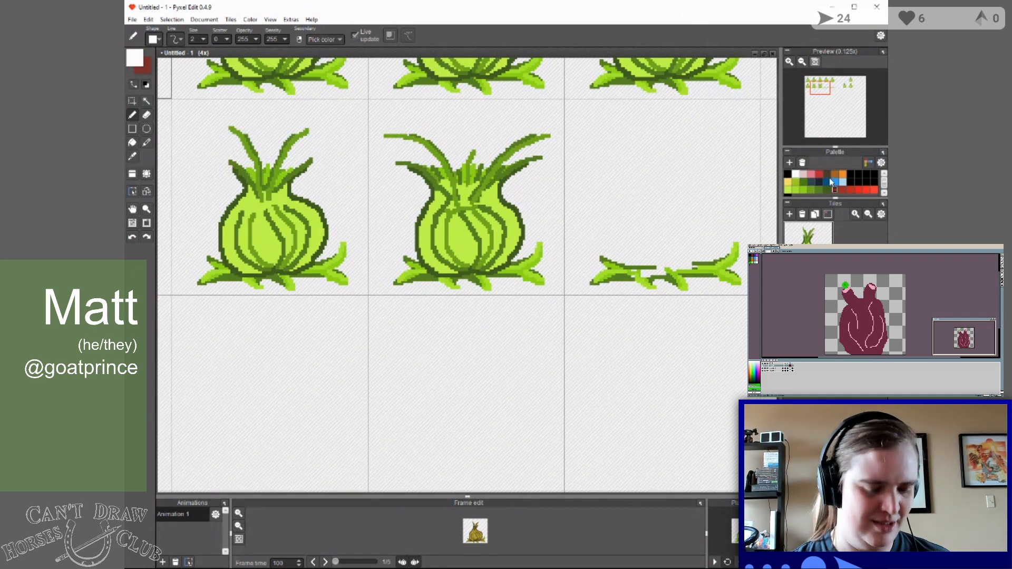
pyautogui.click(862, 178)
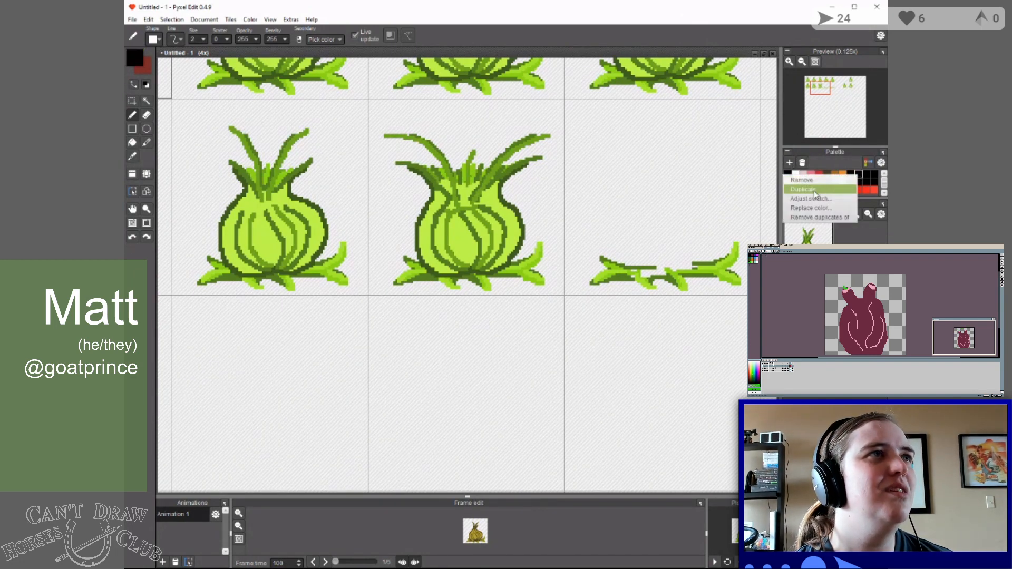
pyautogui.rightClick(858, 181)
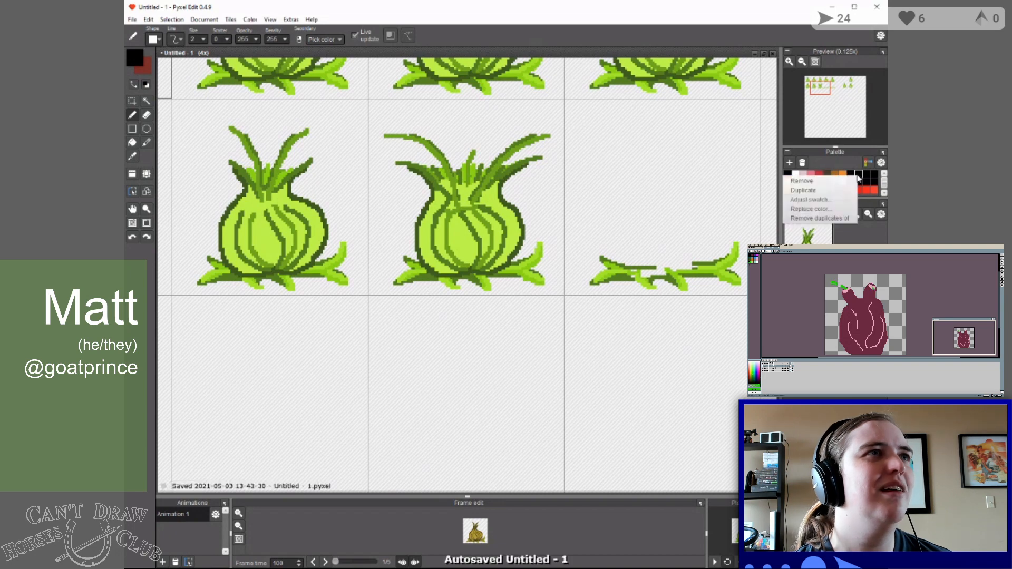
pyautogui.click(811, 204)
pyautogui.click(251, 163)
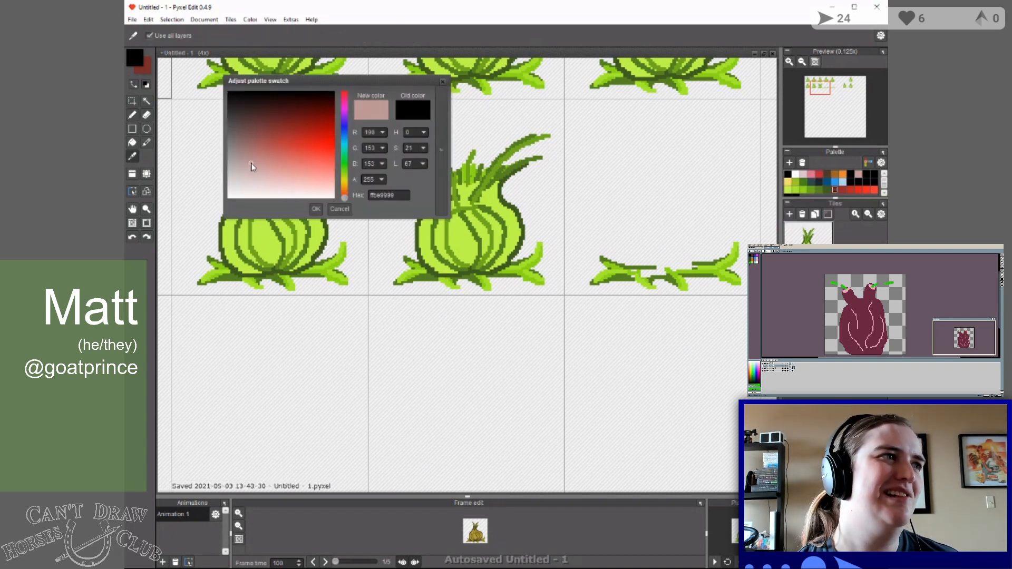
pyautogui.moveTo(346, 199); pyautogui.dragTo(346, 195)
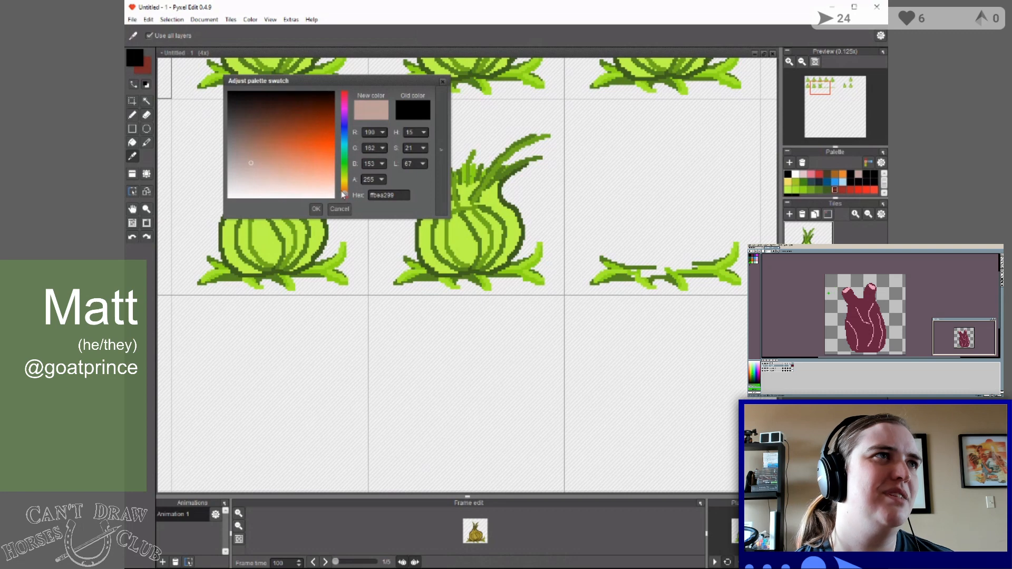
pyautogui.moveTo(246, 166)
pyautogui.mouseDown()
pyautogui.moveTo(280, 162)
pyautogui.moveTo(260, 141)
pyautogui.mouseUp()
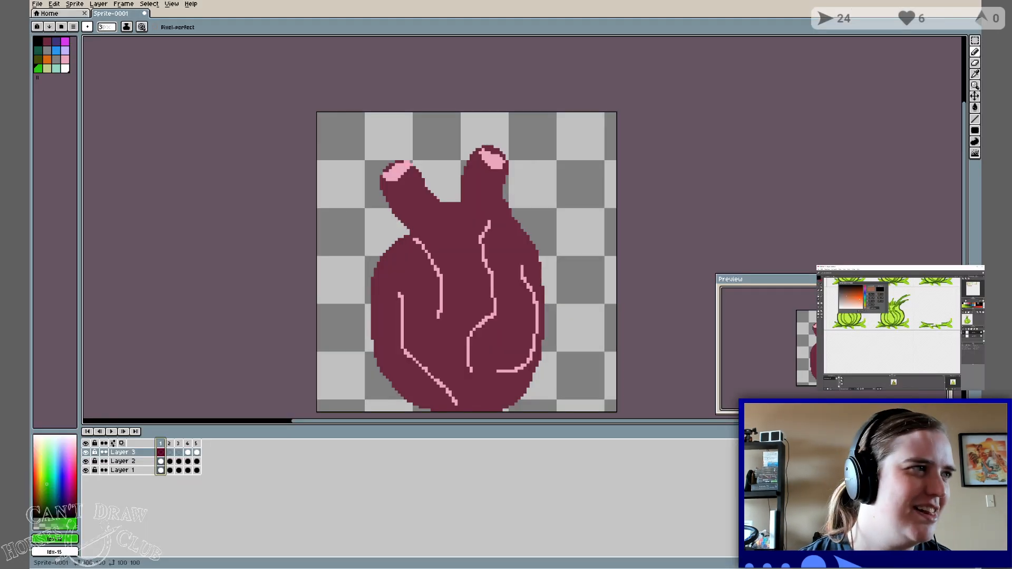
# Switch to Aseprite, play the beating heart animation and stop the playback.
pyautogui.click(111, 432)
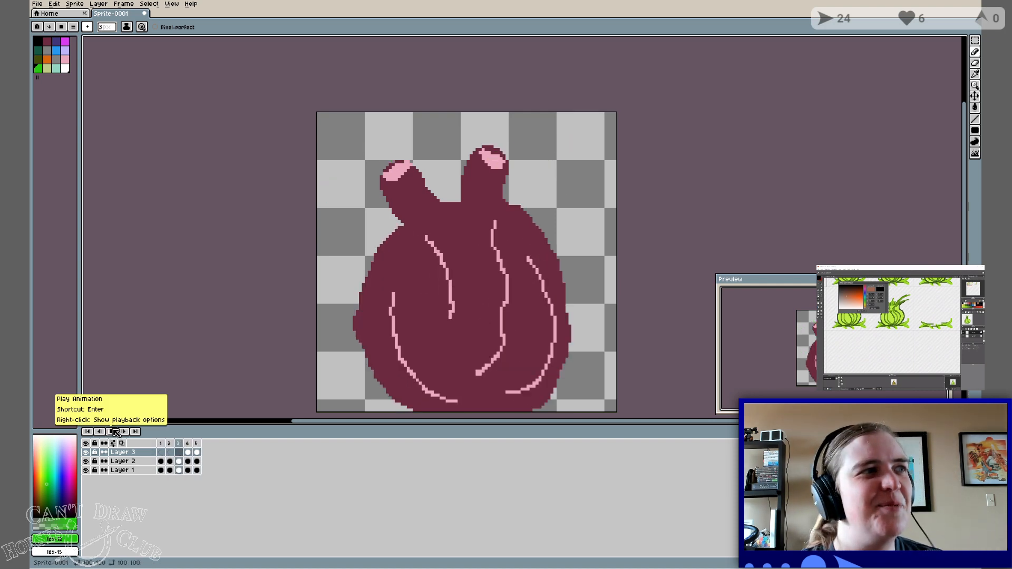
pyautogui.click(112, 432)
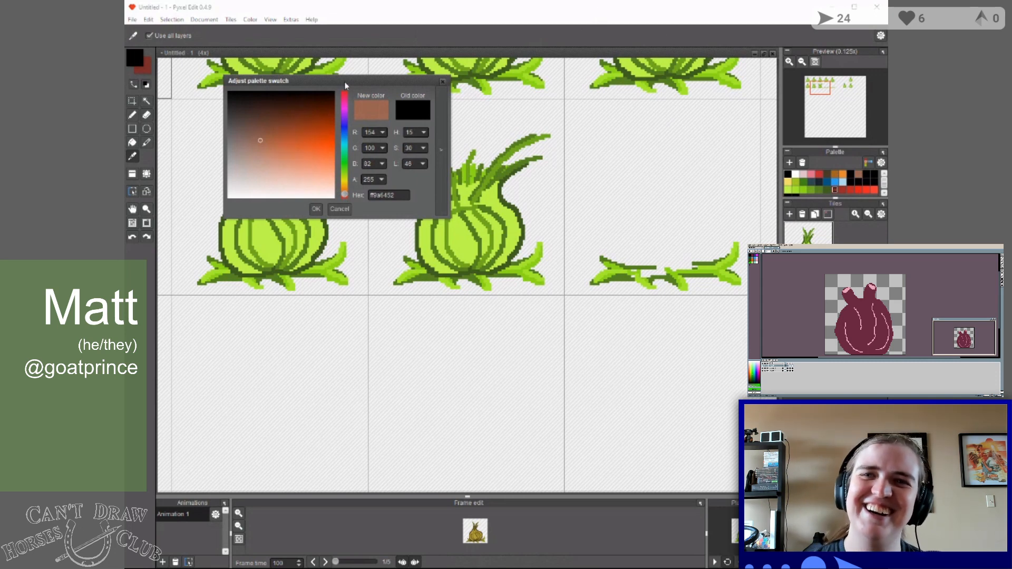
# Back in Pyxel Edit, accept the brown swatch and create a palette gradient from white to that brown.
pyautogui.click(319, 210)
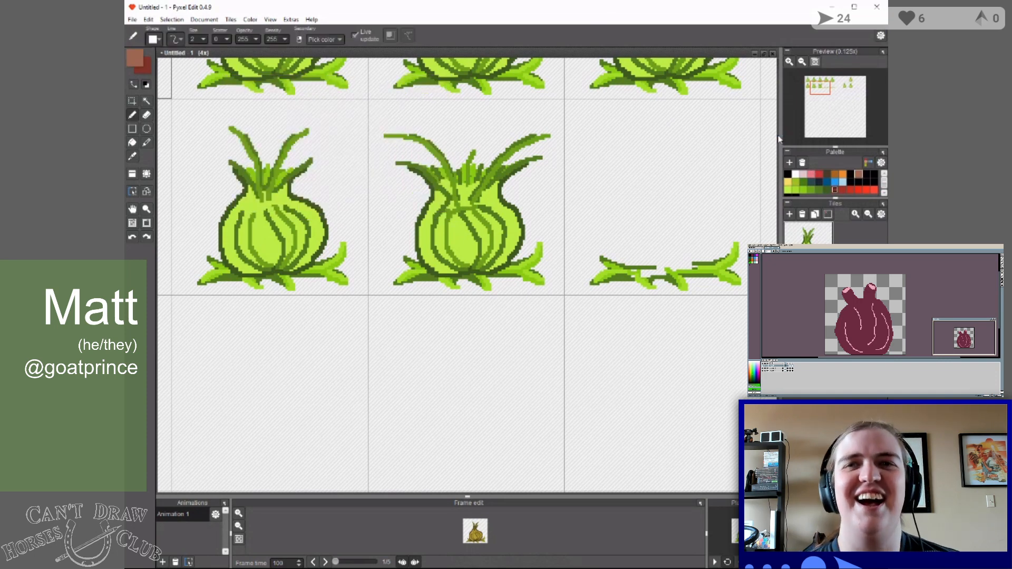
pyautogui.click(146, 84)
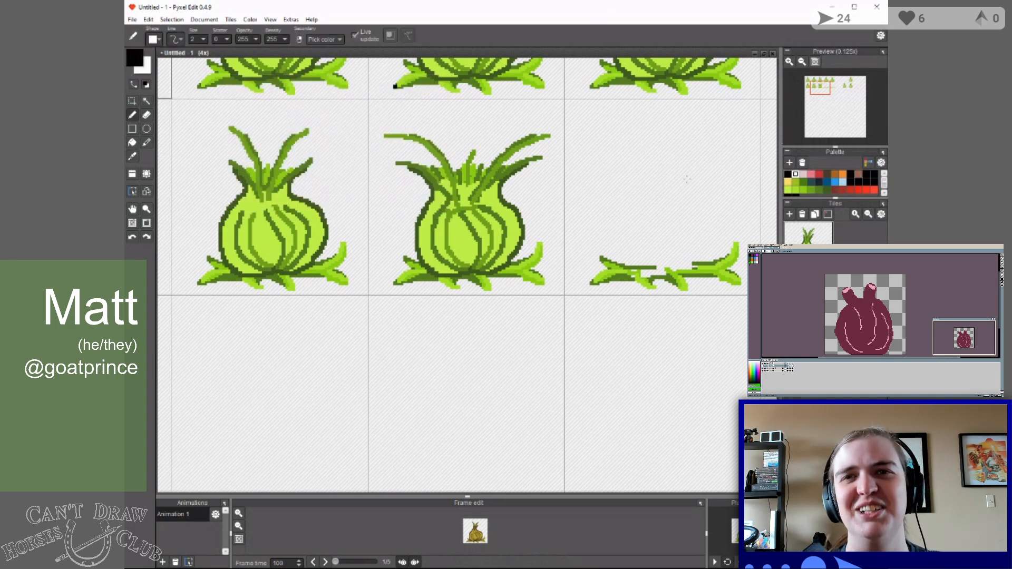
pyautogui.click(796, 175)
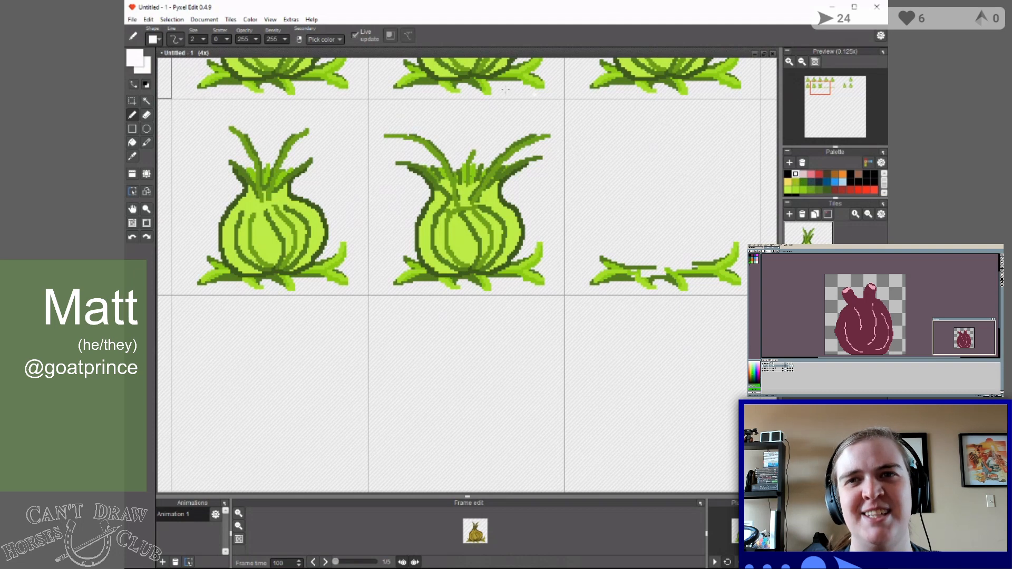
pyautogui.click(146, 85)
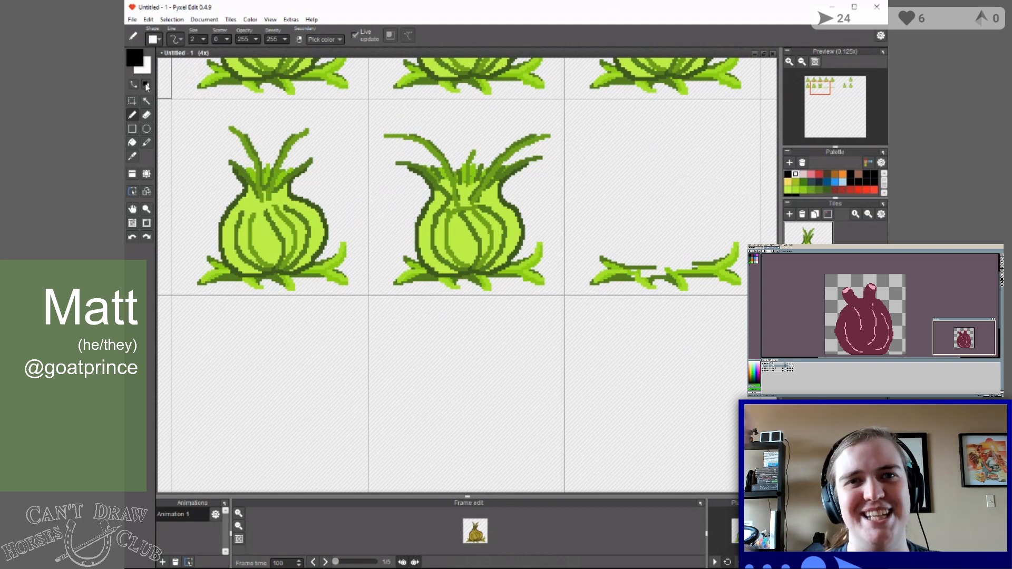
pyautogui.click(859, 175)
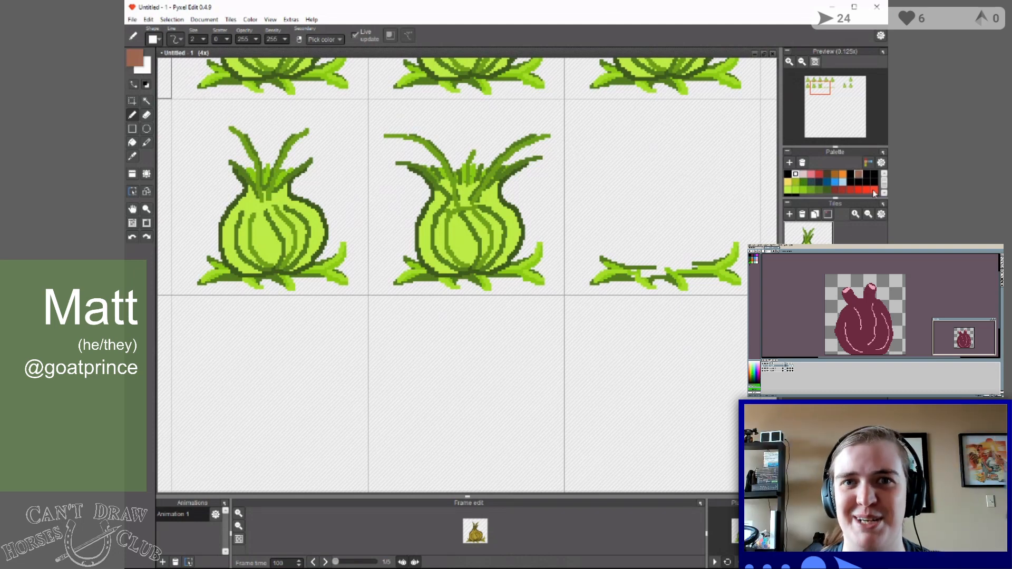
pyautogui.click(868, 165)
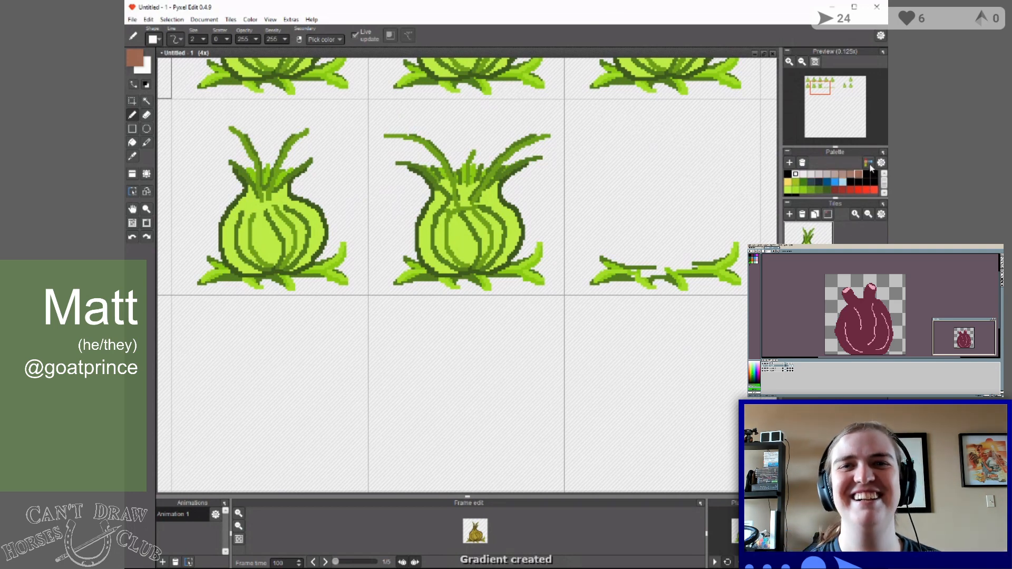
# Paint a pale pinkish-grey bud with darker stripes between the second bulb's leaves and small matching dabs in the first bulb's neck.
pyautogui.click(818, 177)
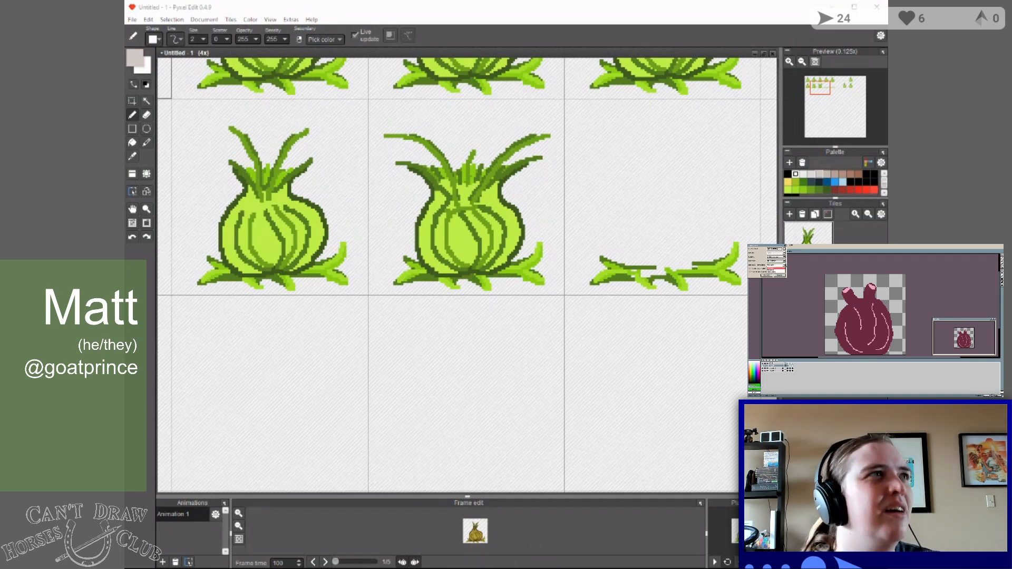
pyautogui.click(716, 7)
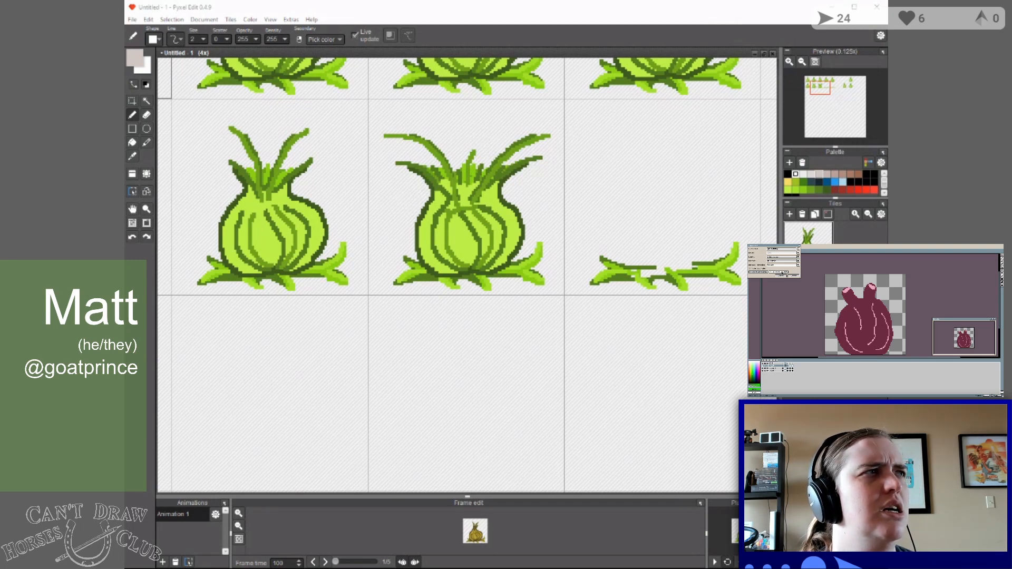
pyautogui.click(593, 9)
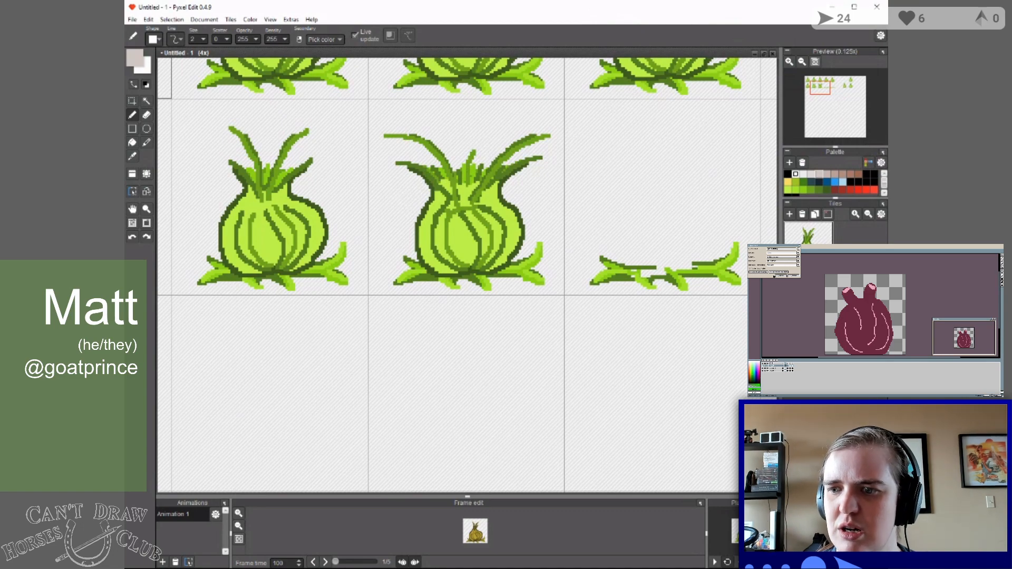
pyautogui.moveTo(887, 158); pyautogui.dragTo(834, 158)
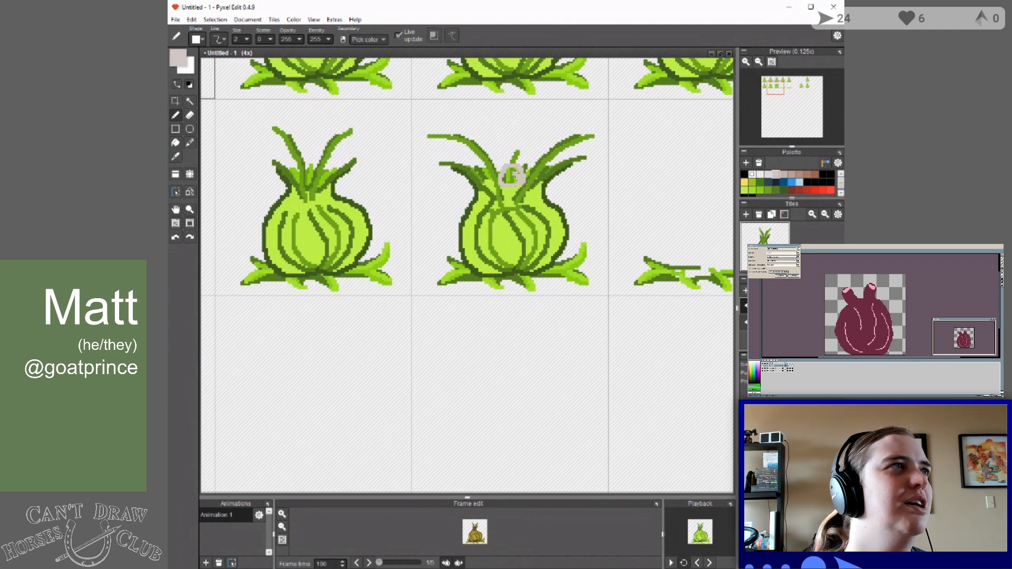
pyautogui.moveTo(507, 181); pyautogui.dragTo(512, 176)
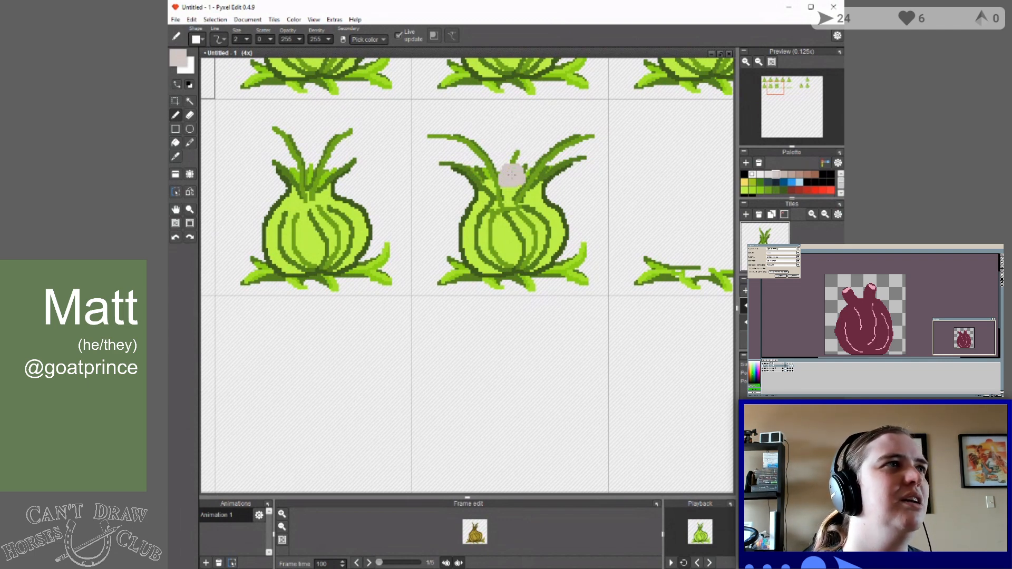
pyautogui.moveTo(308, 183); pyautogui.dragTo(312, 178)
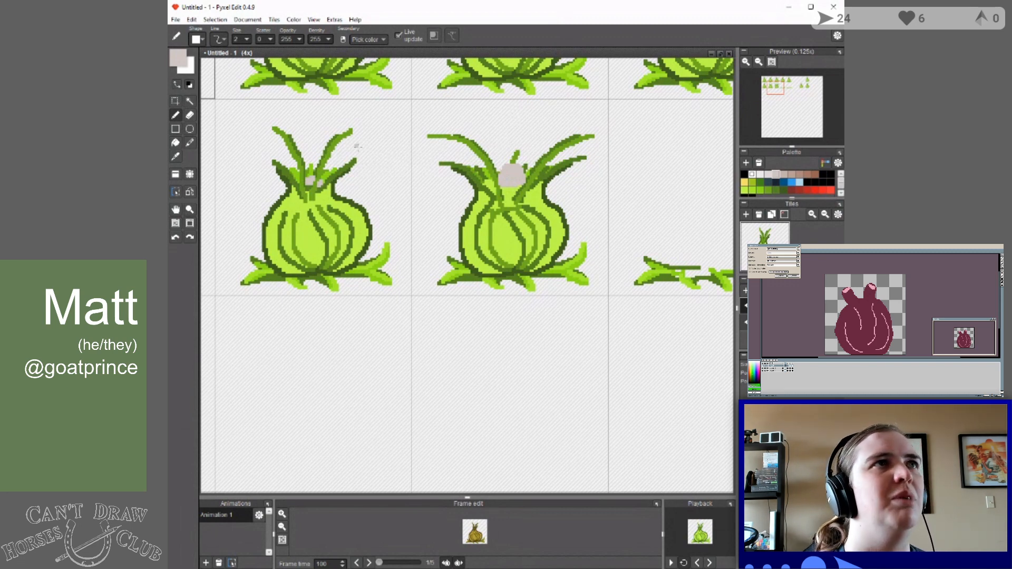
pyautogui.click(791, 175)
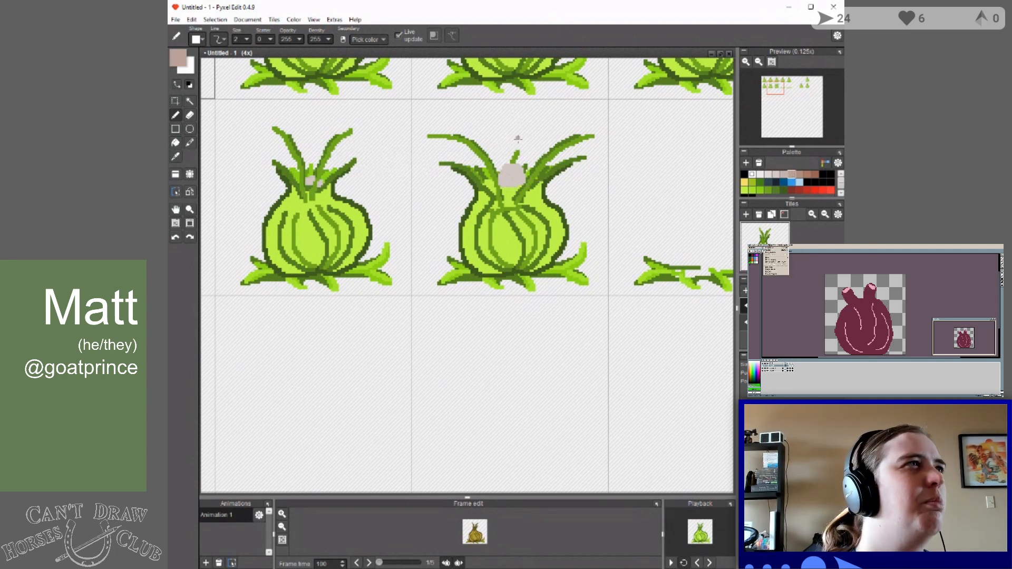
pyautogui.moveTo(507, 179); pyautogui.dragTo(515, 178)
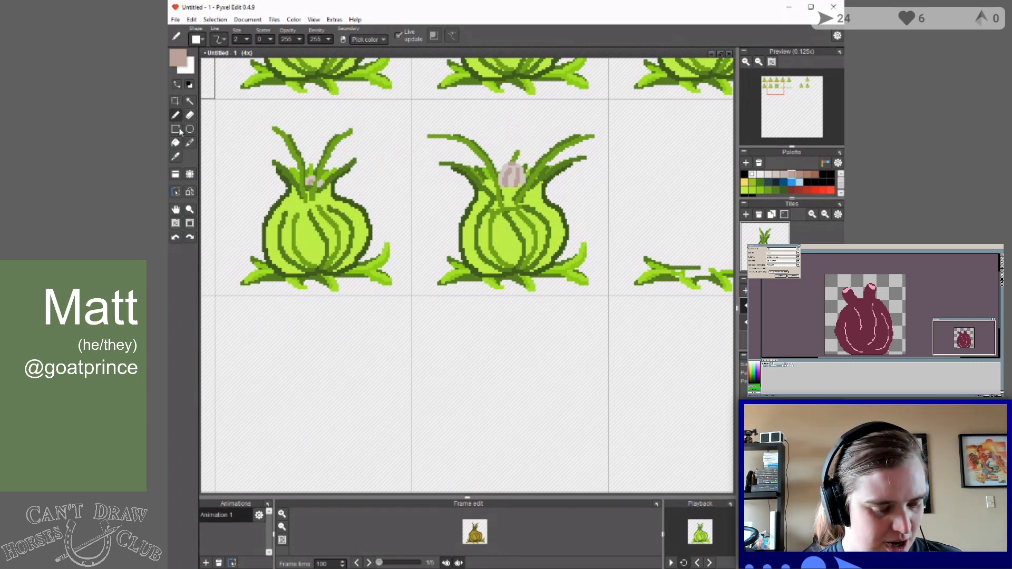
# Add short medium green strokes below the pinkish bud in the neck of the second bulb using the Pen tool.
pyautogui.click(176, 209)
pyautogui.moveTo(586, 127); pyautogui.dragTo(442, 128)
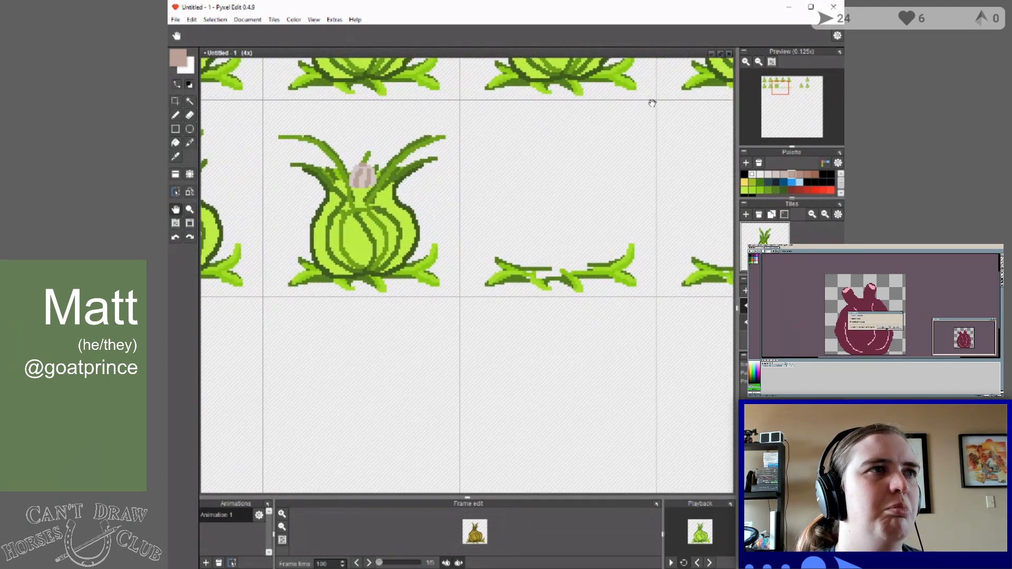
pyautogui.click(768, 190)
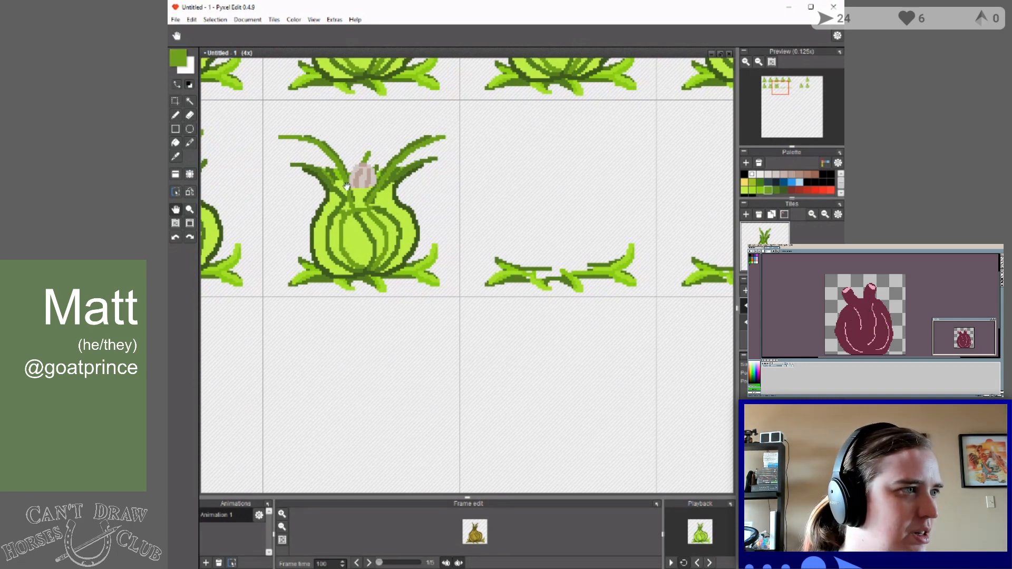
pyautogui.click(176, 115)
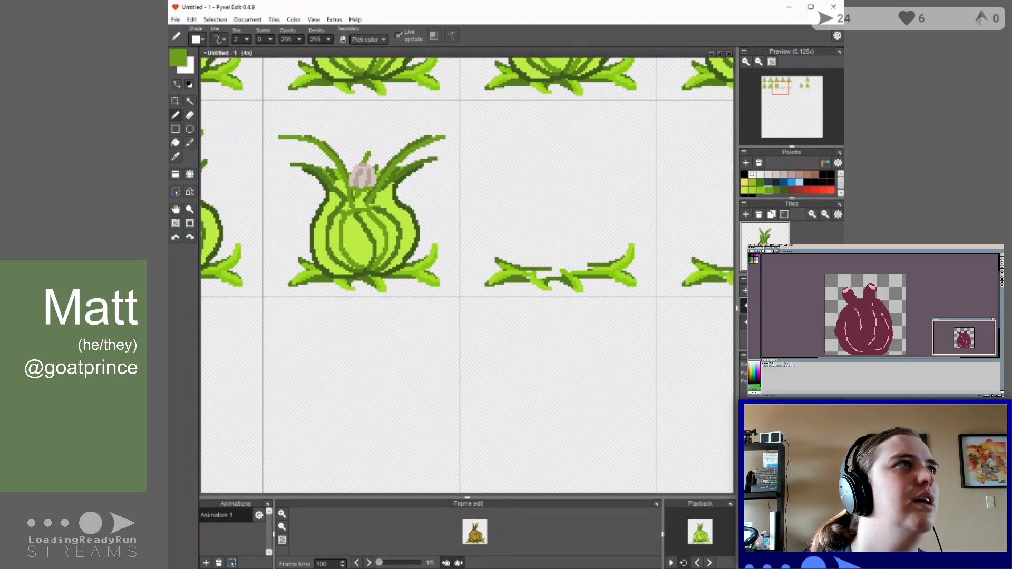
pyautogui.moveTo(359, 193); pyautogui.dragTo(370, 194)
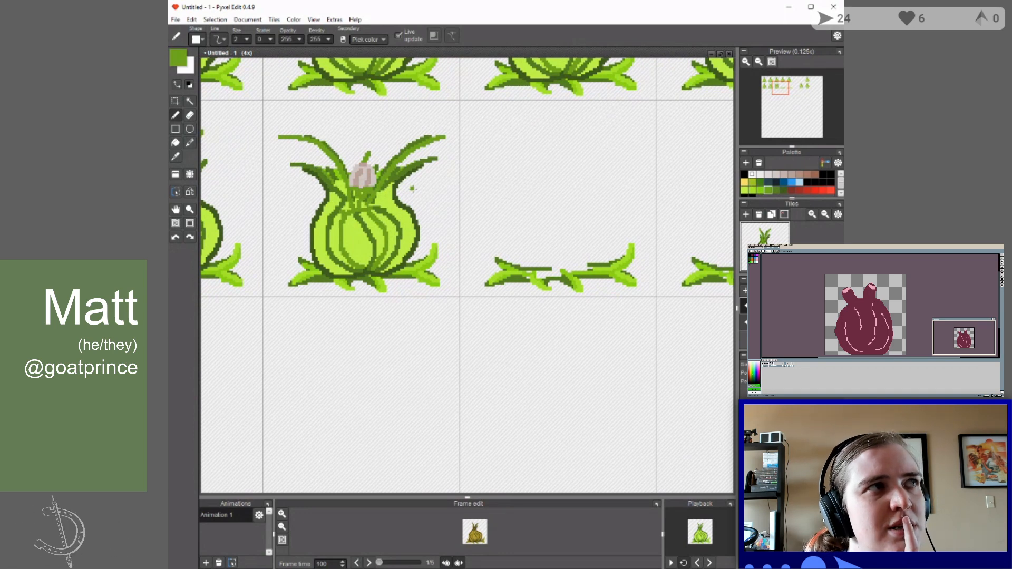
# Select the entire second tile of the second row with a rectangular selection, and clear the selection.
pyautogui.click(174, 102)
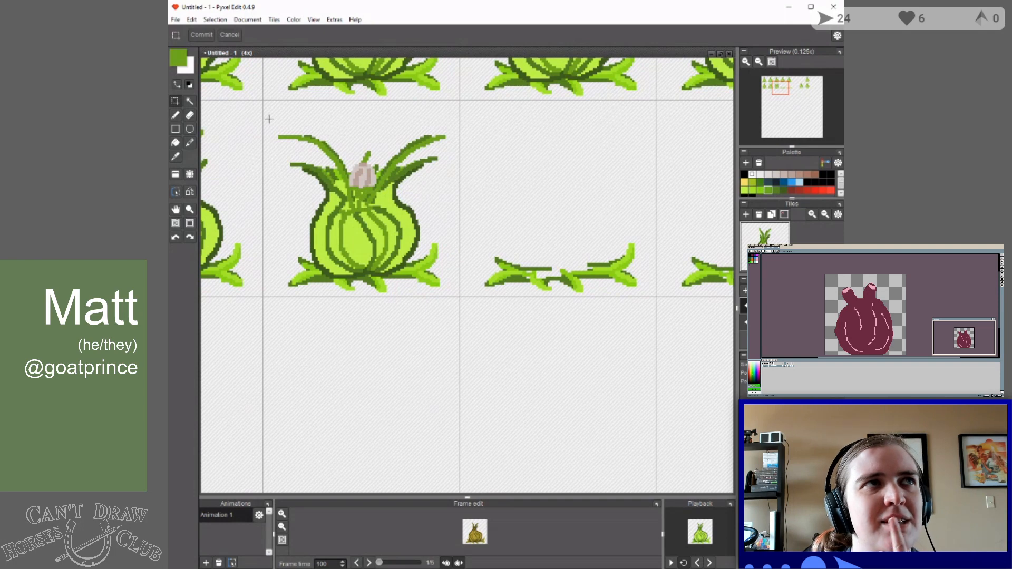
pyautogui.moveTo(263, 100); pyautogui.dragTo(460, 296)
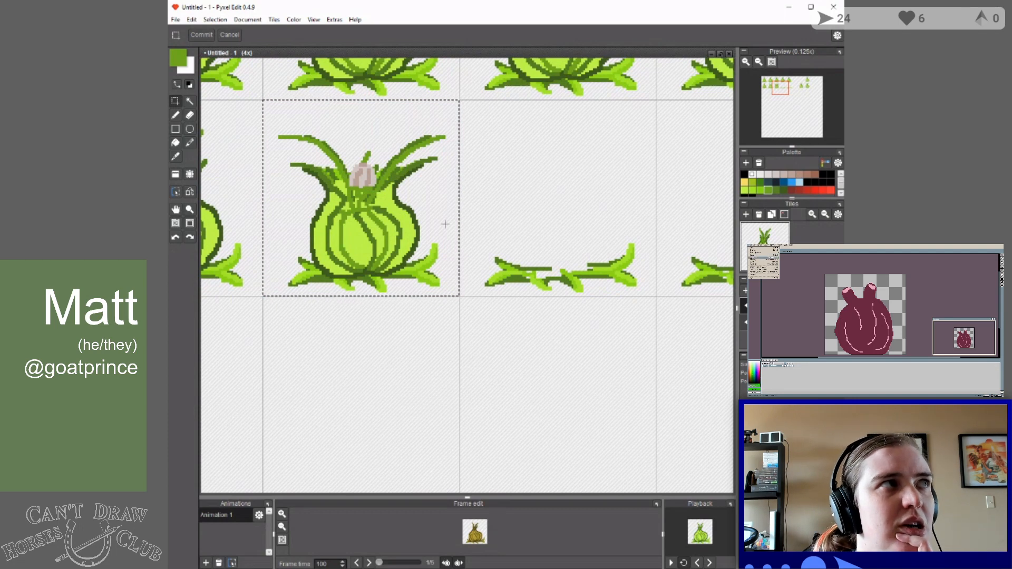
pyautogui.click(535, 156)
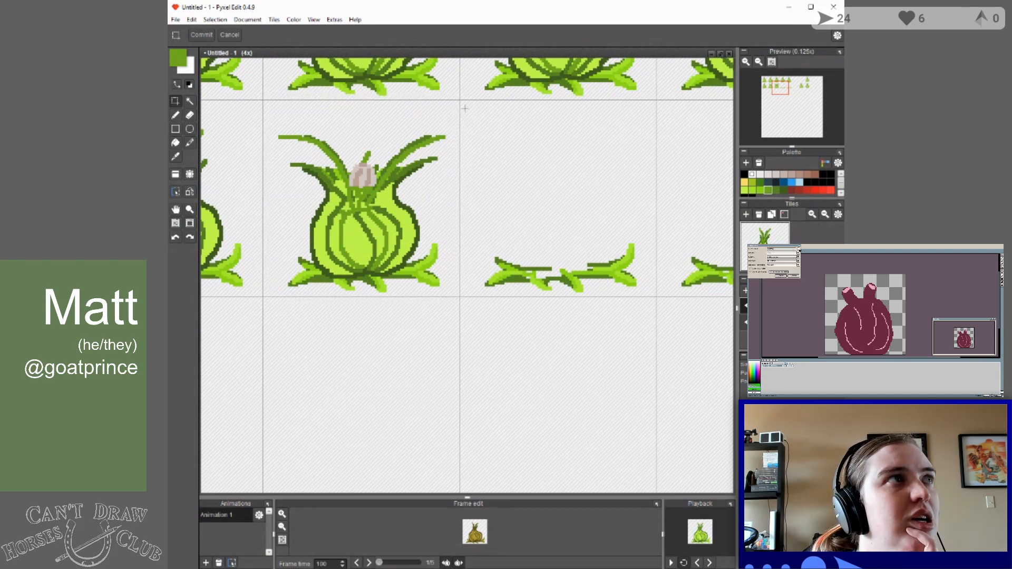
# Paste the copied bulb artwork into the grid cell beside the finished bulb and commit the placement.
pyautogui.moveTo(461, 102); pyautogui.dragTo(656, 296)
pyautogui.hotkey('ctrl', 'v')
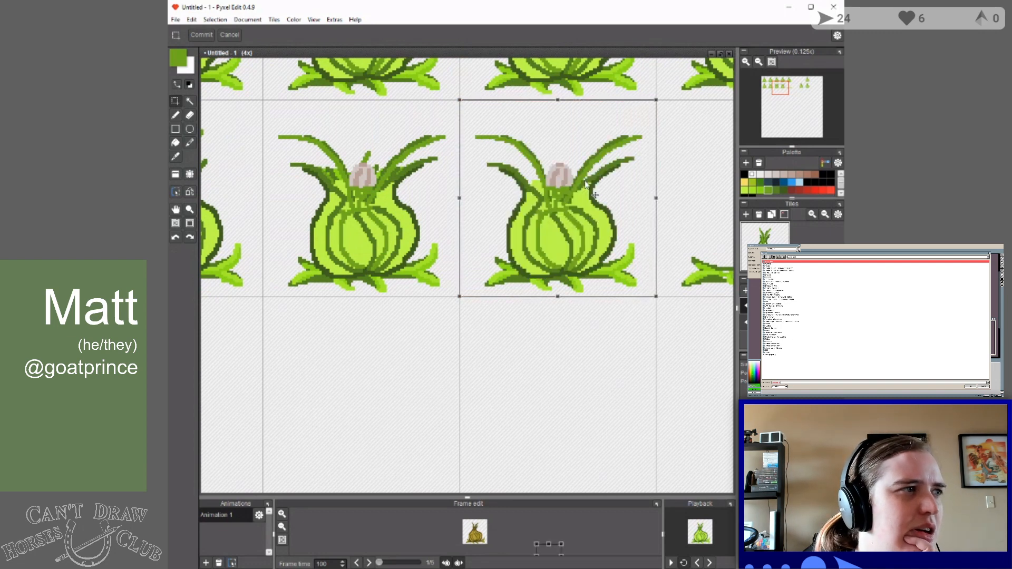
pyautogui.click(177, 116)
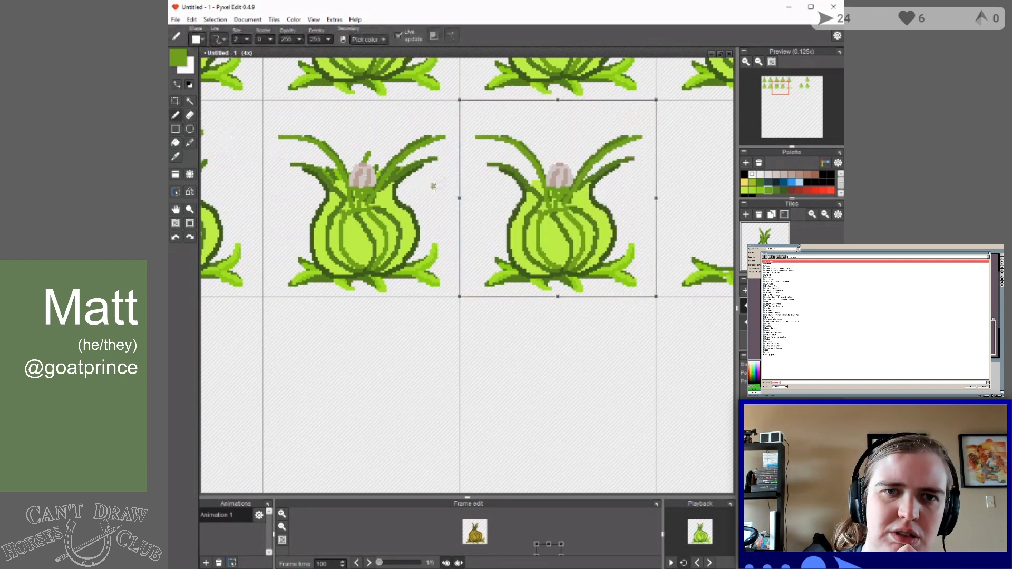
pyautogui.click(174, 102)
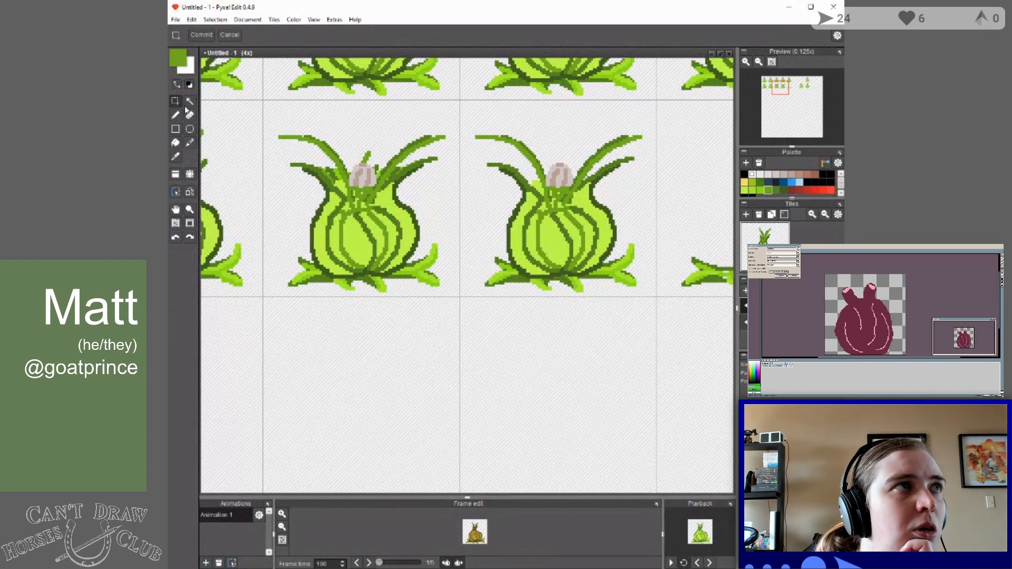
# Copy the inner grass layer's artwork from the finished bulb's cell into the neighbouring cell and clear the selection.
pyautogui.click(176, 209)
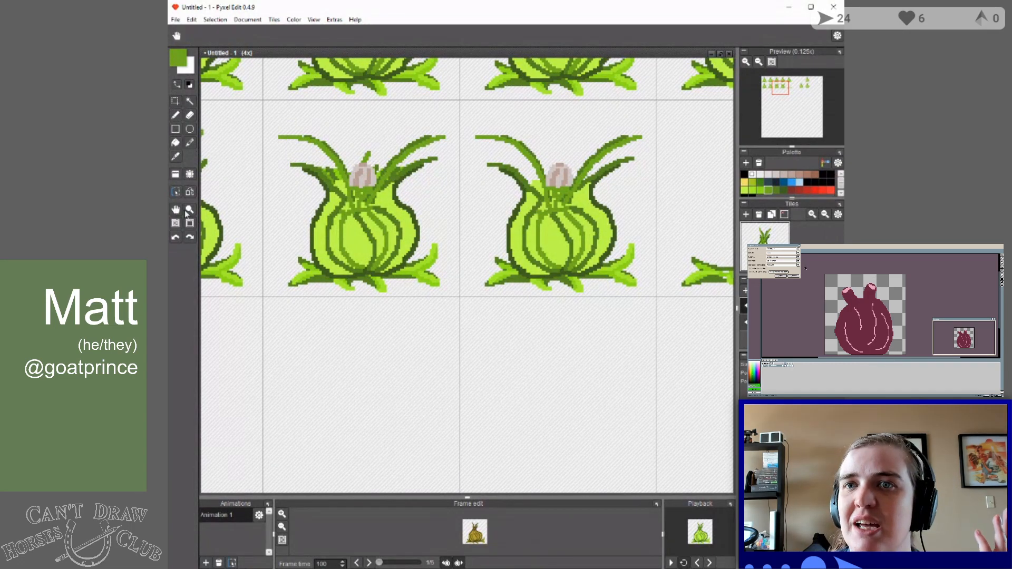
pyautogui.moveTo(455, 149); pyautogui.dragTo(407, 137)
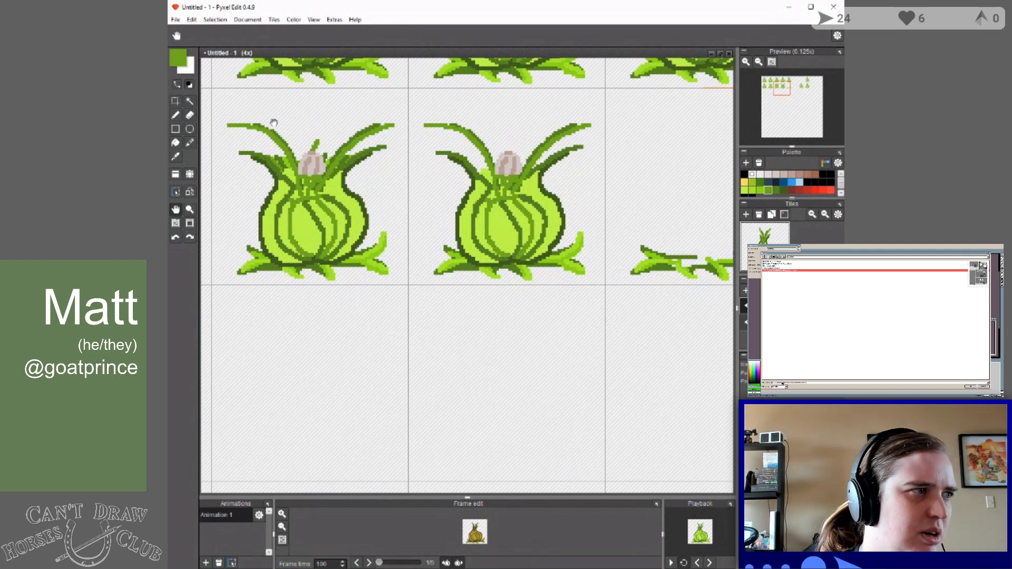
pyautogui.click(176, 101)
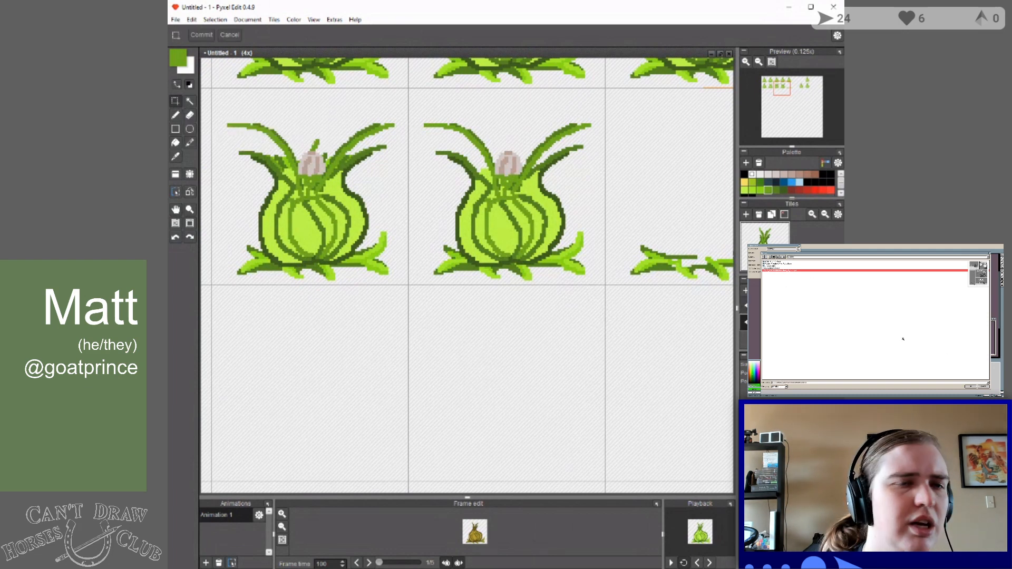
pyautogui.moveTo(212, 88); pyautogui.dragTo(408, 285)
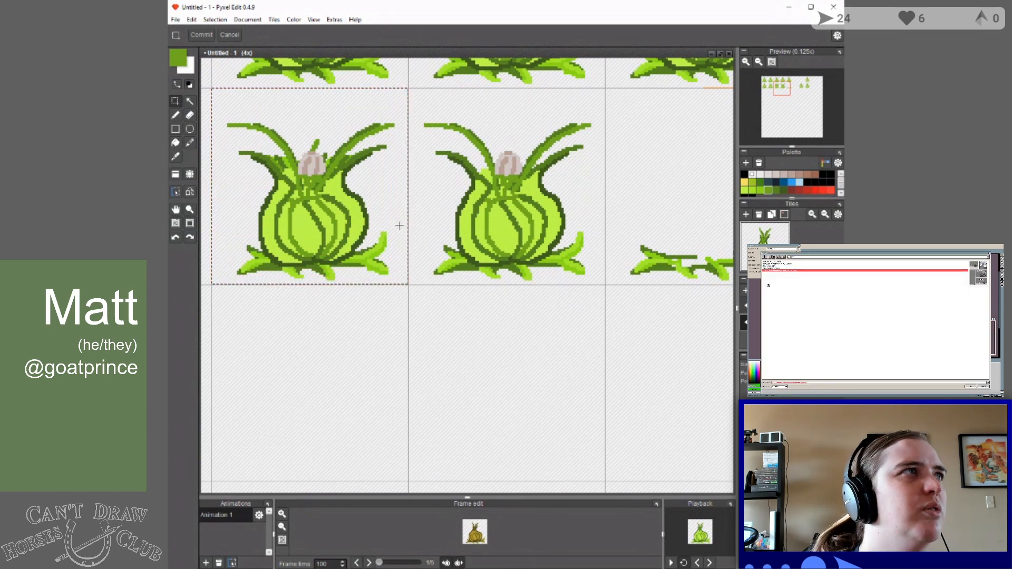
pyautogui.click(407, 93)
pyautogui.moveTo(409, 89); pyautogui.dragTo(604, 284)
pyautogui.hotkey('ctrl', 'v')
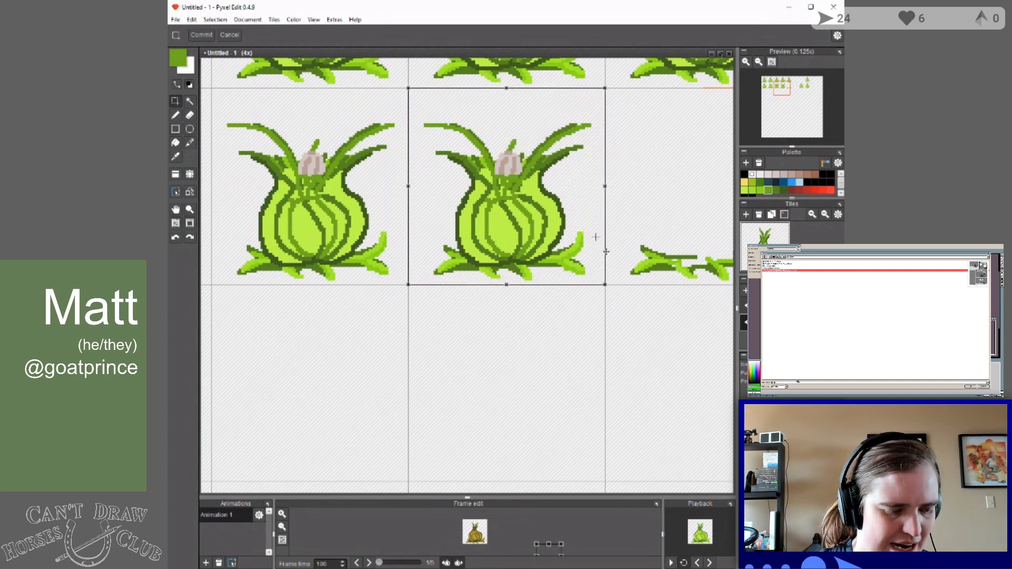
pyautogui.click(765, 306)
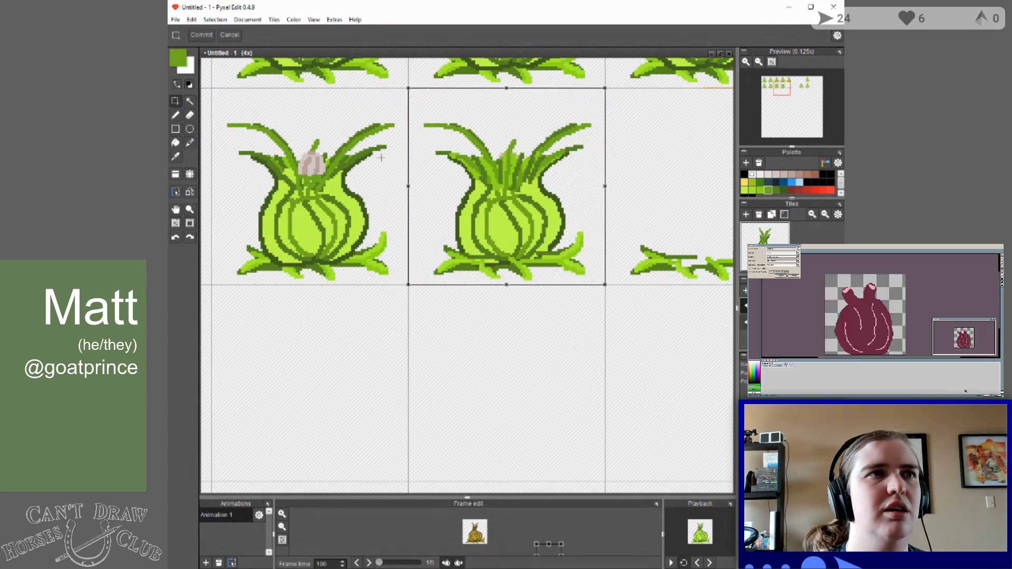
pyautogui.click(764, 322)
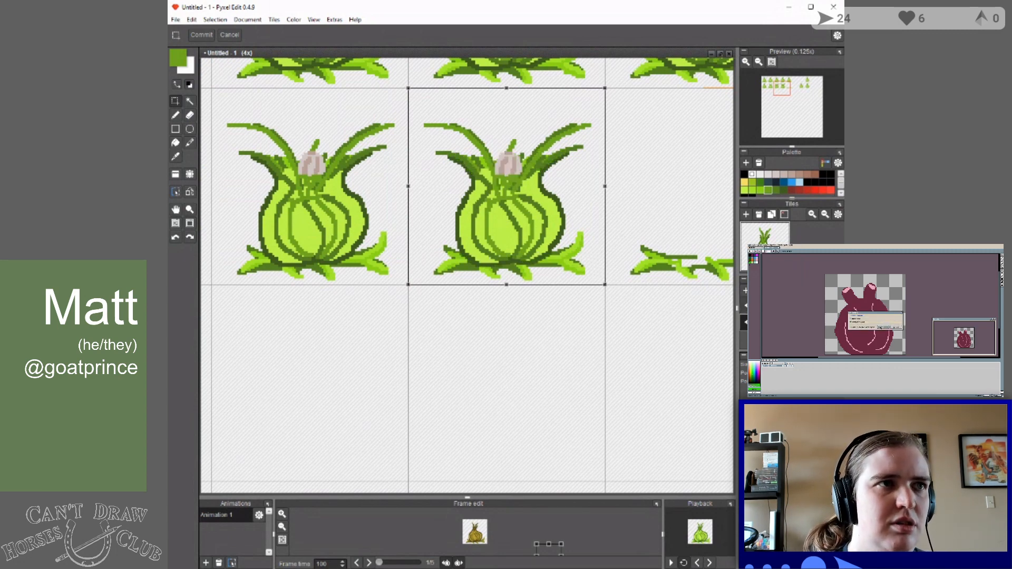
pyautogui.click(395, 175)
pyautogui.click(393, 177)
# On the bulb layer, erase the long leaves, the pale bud and the upper part of the bulb in the newly pasted frame.
pyautogui.click(764, 306)
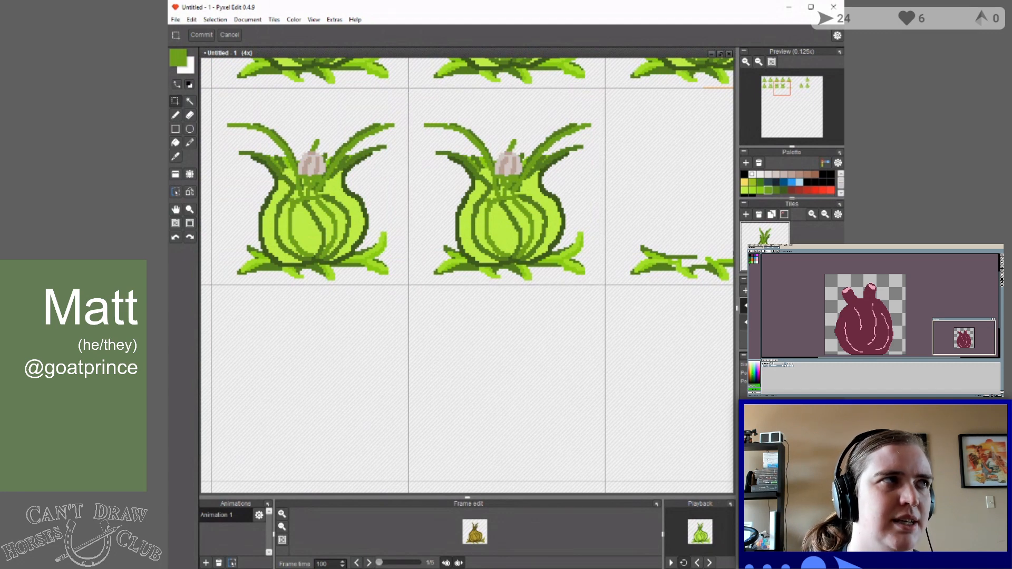
pyautogui.click(747, 305)
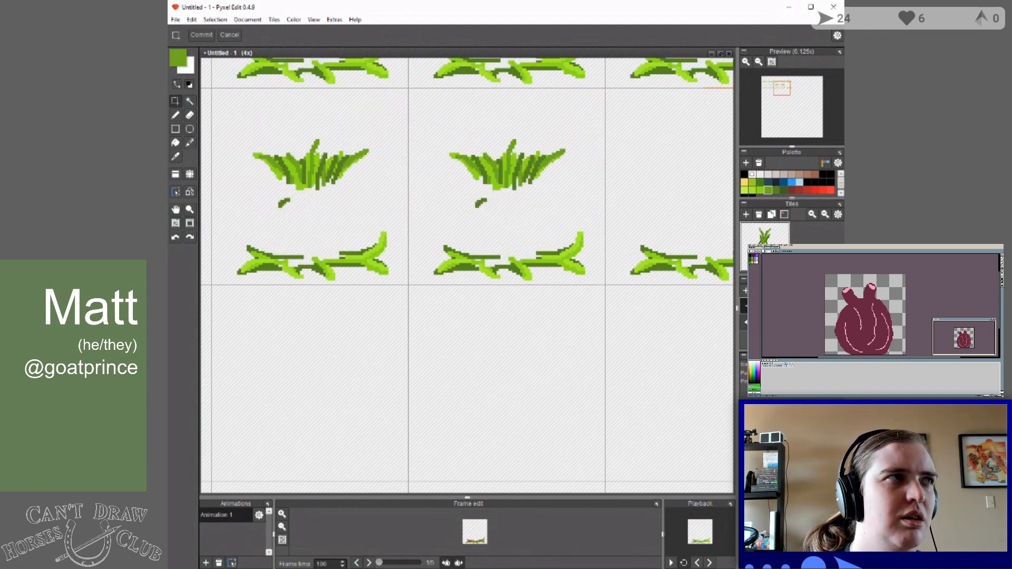
pyautogui.click(746, 306)
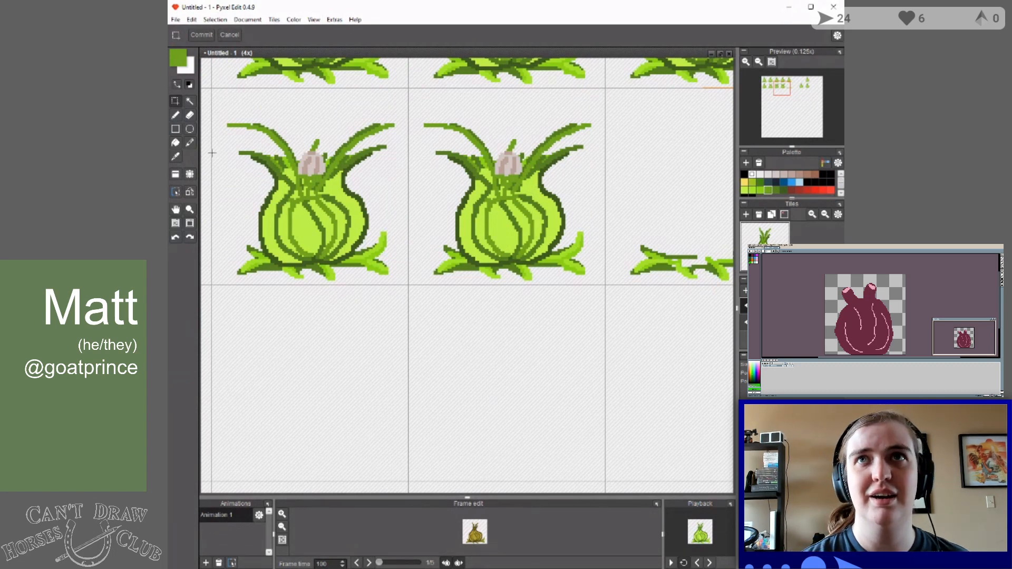
pyautogui.click(189, 114)
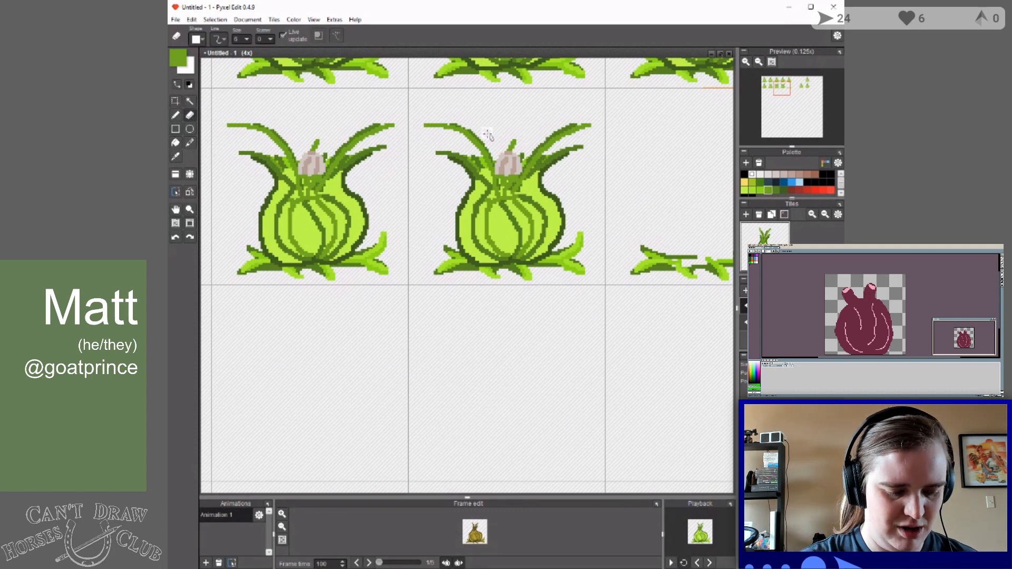
pyautogui.moveTo(479, 135)
pyautogui.mouseDown()
pyautogui.moveTo(448, 136)
pyautogui.moveTo(463, 145)
pyautogui.moveTo(454, 128)
pyautogui.moveTo(425, 125)
pyautogui.moveTo(471, 132)
pyautogui.moveTo(491, 168)
pyautogui.moveTo(515, 146)
pyautogui.moveTo(515, 170)
pyautogui.moveTo(527, 171)
pyautogui.moveTo(595, 131)
pyautogui.moveTo(552, 140)
pyautogui.moveTo(529, 175)
pyautogui.moveTo(586, 149)
pyautogui.moveTo(509, 191)
pyautogui.moveTo(513, 167)
pyautogui.moveTo(500, 153)
pyautogui.moveTo(509, 191)
pyautogui.moveTo(483, 151)
pyautogui.moveTo(504, 193)
pyautogui.moveTo(439, 155)
pyautogui.moveTo(466, 166)
pyautogui.mouseUp()
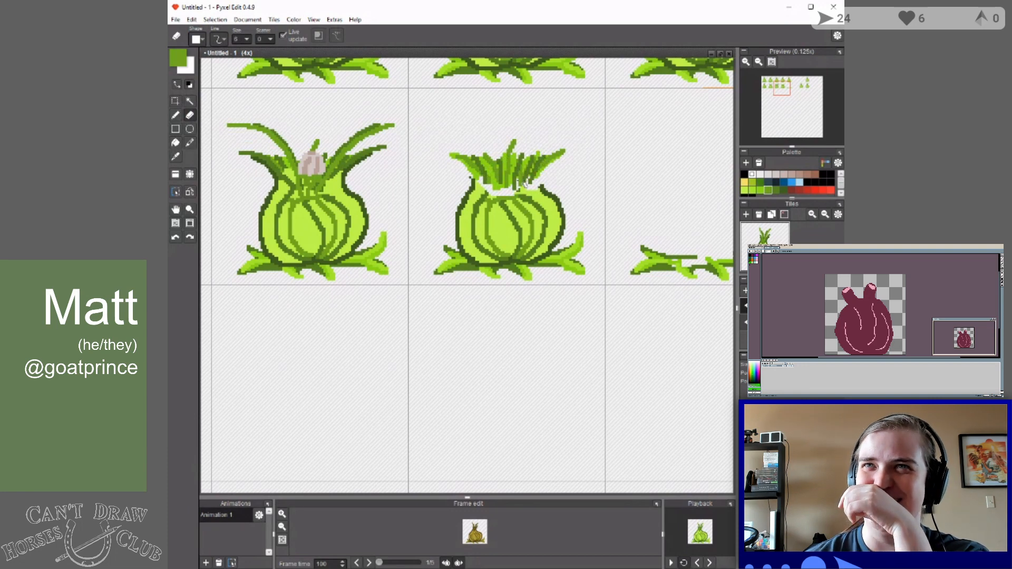
pyautogui.moveTo(523, 183)
pyautogui.mouseDown()
pyautogui.moveTo(488, 195)
pyautogui.moveTo(470, 177)
pyautogui.moveTo(470, 204)
pyautogui.moveTo(472, 189)
pyautogui.moveTo(514, 184)
pyautogui.moveTo(556, 202)
pyautogui.moveTo(478, 206)
pyautogui.moveTo(496, 197)
pyautogui.moveTo(482, 206)
pyautogui.moveTo(525, 186)
pyautogui.mouseUp()
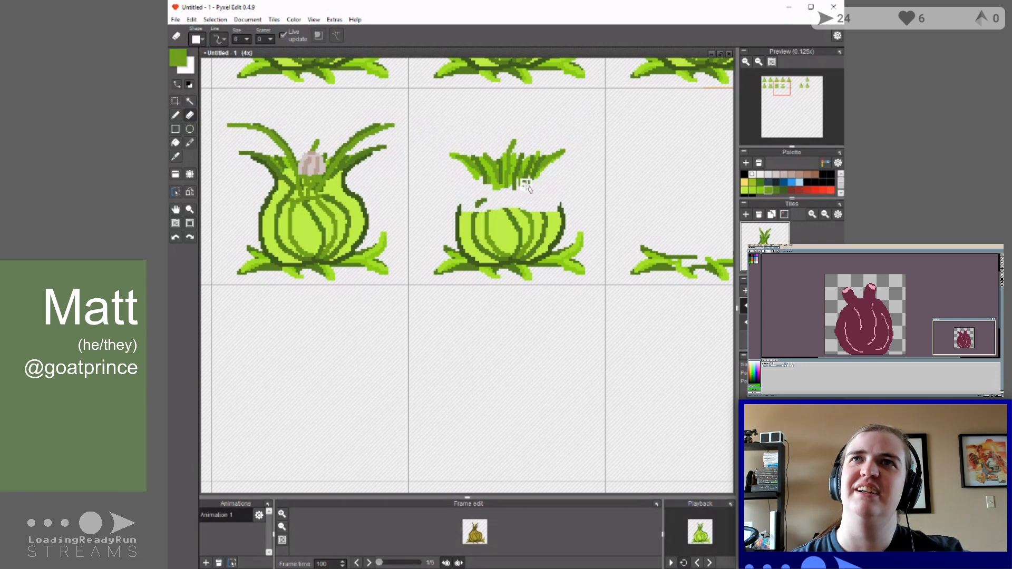
# Draw a dark green outline flaring outward and upward from both sides of the cut-off bulb with the Pencil.
pyautogui.click(176, 116)
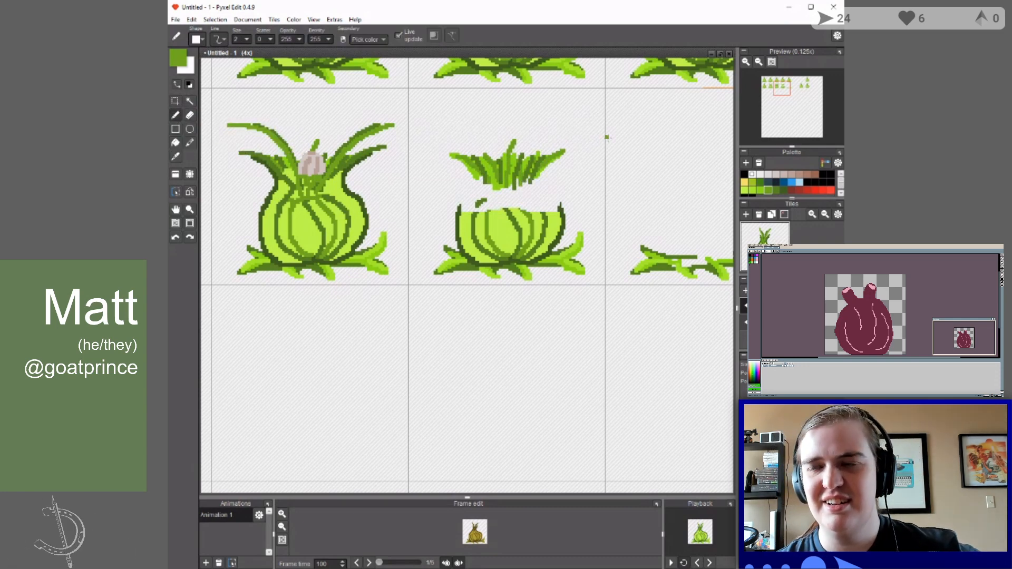
pyautogui.click(784, 191)
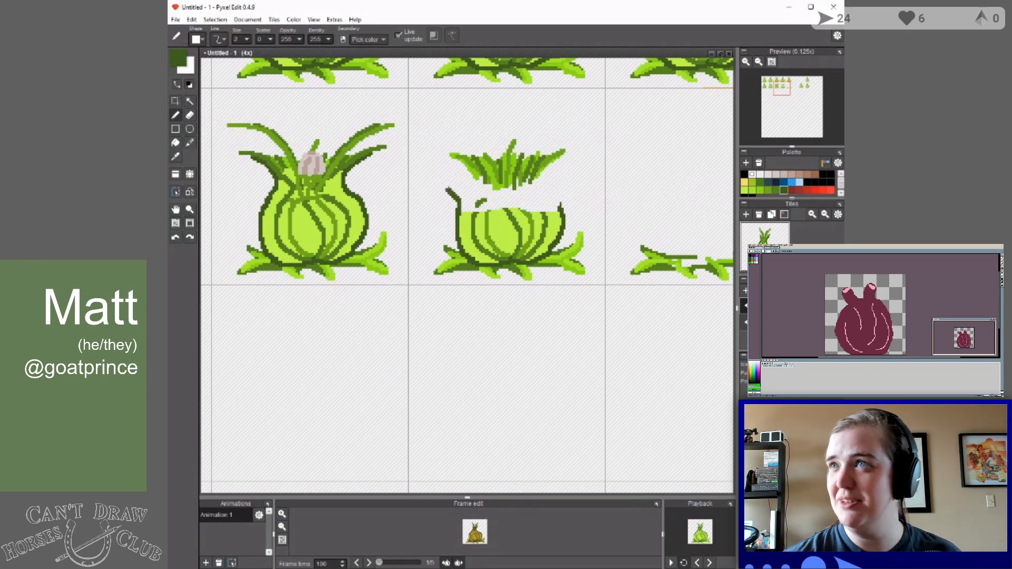
pyautogui.moveTo(441, 186); pyautogui.dragTo(432, 179)
pyautogui.moveTo(427, 170); pyautogui.dragTo(422, 165)
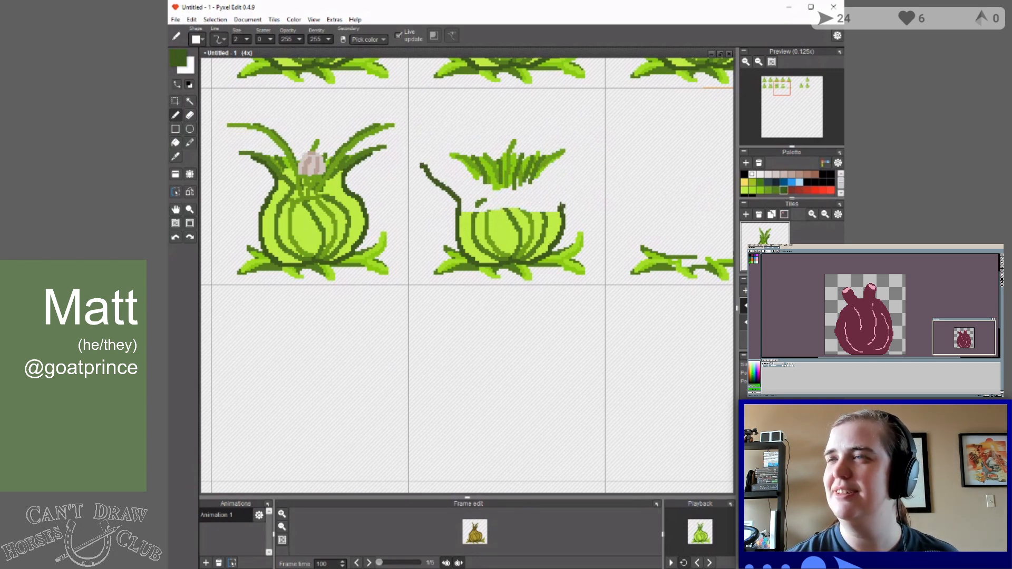
pyautogui.moveTo(558, 206)
pyautogui.mouseDown()
pyautogui.moveTo(562, 187)
pyautogui.moveTo(595, 162)
pyautogui.mouseUp()
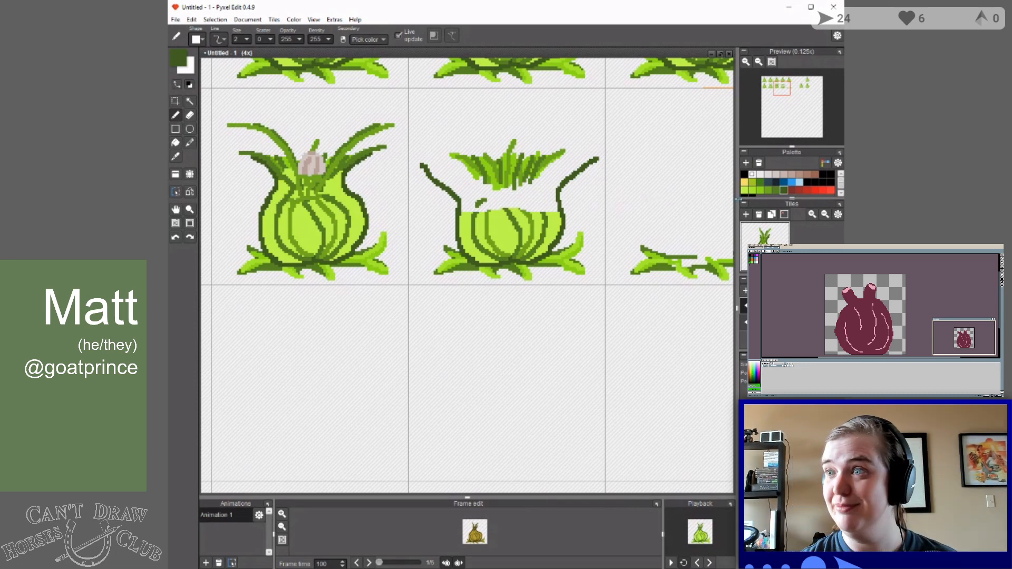
# Trace the inside of the flared rim in light yellow-green and fill the empty upper body with the same colour.
pyautogui.click(745, 190)
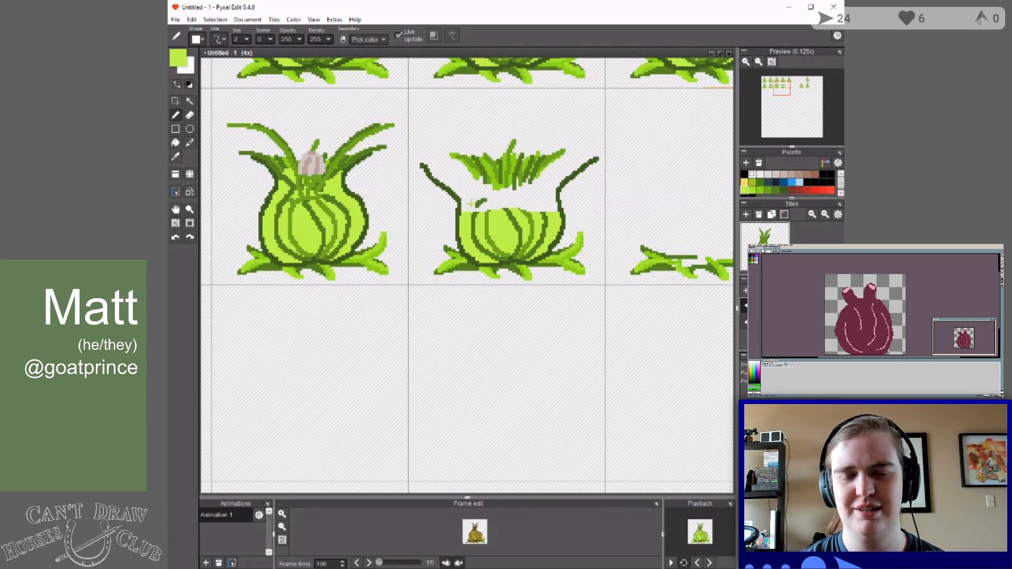
pyautogui.moveTo(467, 201)
pyautogui.mouseDown()
pyautogui.moveTo(469, 212)
pyautogui.moveTo(528, 208)
pyautogui.mouseUp()
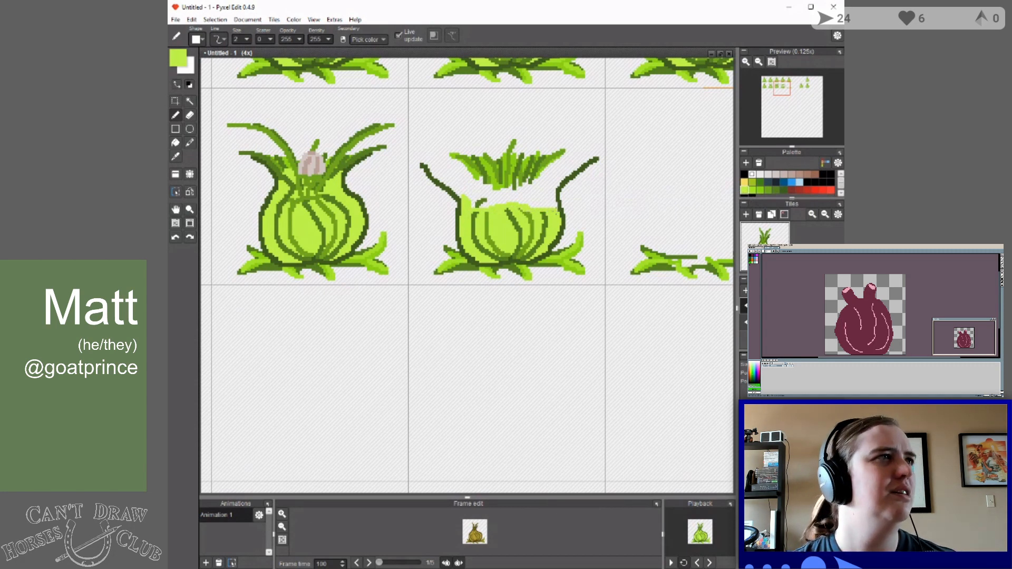
pyautogui.moveTo(551, 204)
pyautogui.mouseDown()
pyautogui.moveTo(568, 171)
pyautogui.moveTo(519, 186)
pyautogui.moveTo(512, 173)
pyautogui.moveTo(507, 189)
pyautogui.moveTo(470, 172)
pyautogui.moveTo(472, 183)
pyautogui.moveTo(436, 174)
pyautogui.moveTo(461, 199)
pyautogui.mouseUp()
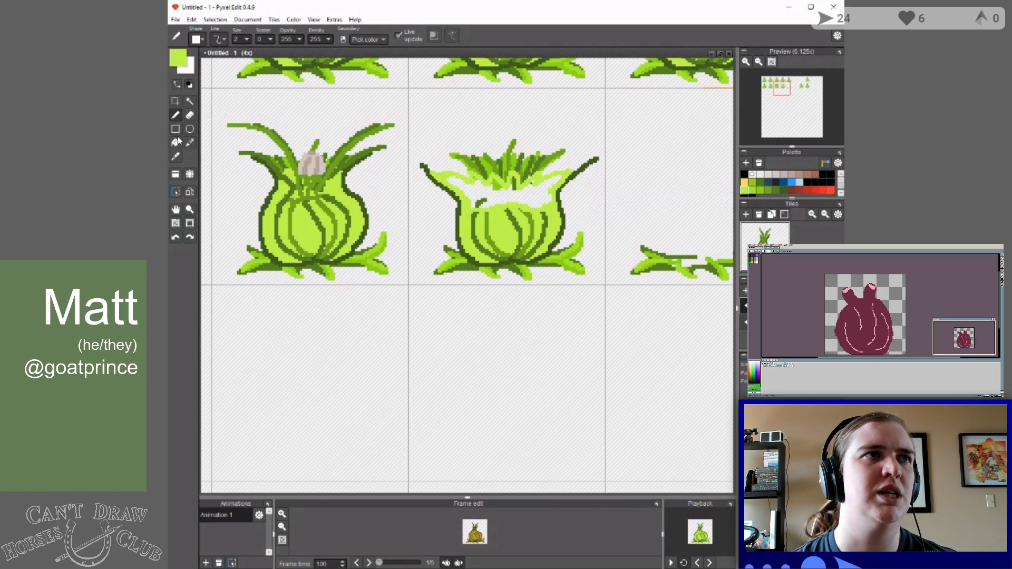
pyautogui.click(176, 142)
pyautogui.click(504, 192)
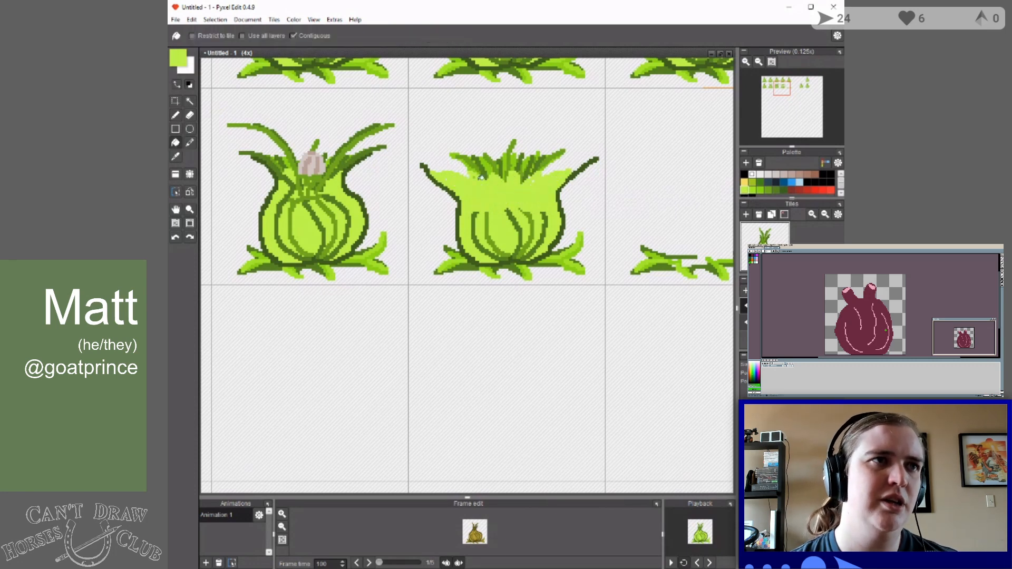
# Draw medium green grass blades along both ends of the flared bulb's opening with the Pencil.
pyautogui.click(175, 115)
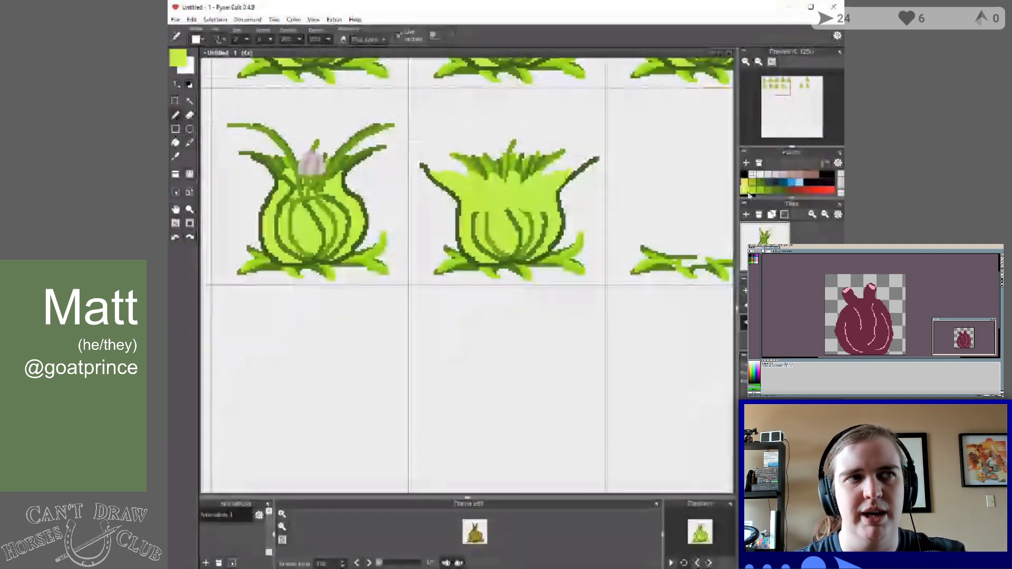
pyautogui.click(768, 189)
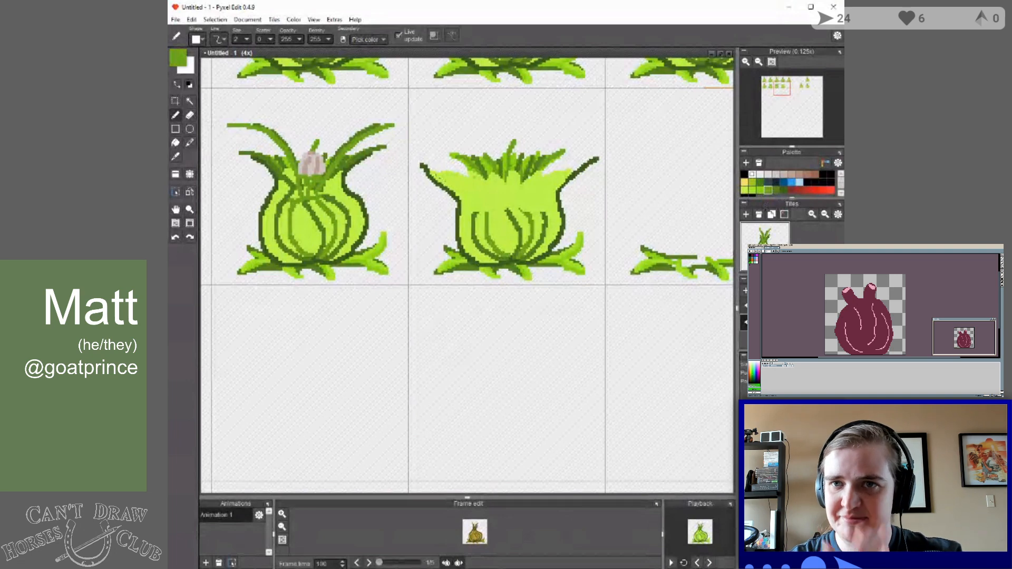
pyautogui.moveTo(443, 171)
pyautogui.mouseDown()
pyautogui.moveTo(464, 185)
pyautogui.moveTo(451, 160)
pyautogui.mouseUp()
pyautogui.moveTo(554, 170)
pyautogui.mouseDown()
pyautogui.moveTo(570, 154)
pyautogui.moveTo(595, 160)
pyautogui.mouseUp()
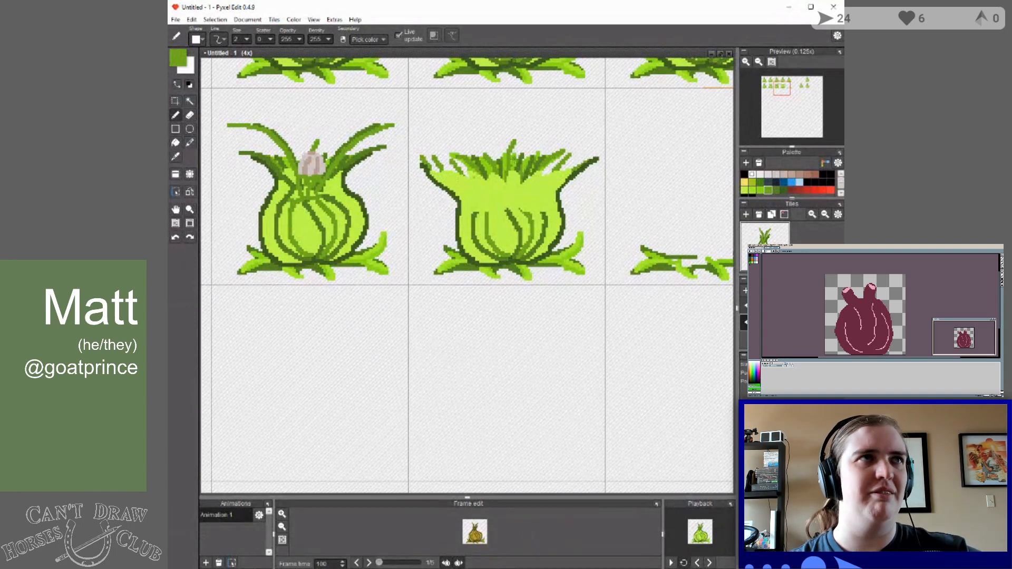
# Fill the gaps along the rim with darker green blades and add a few taller ones sticking up above it.
pyautogui.click(777, 191)
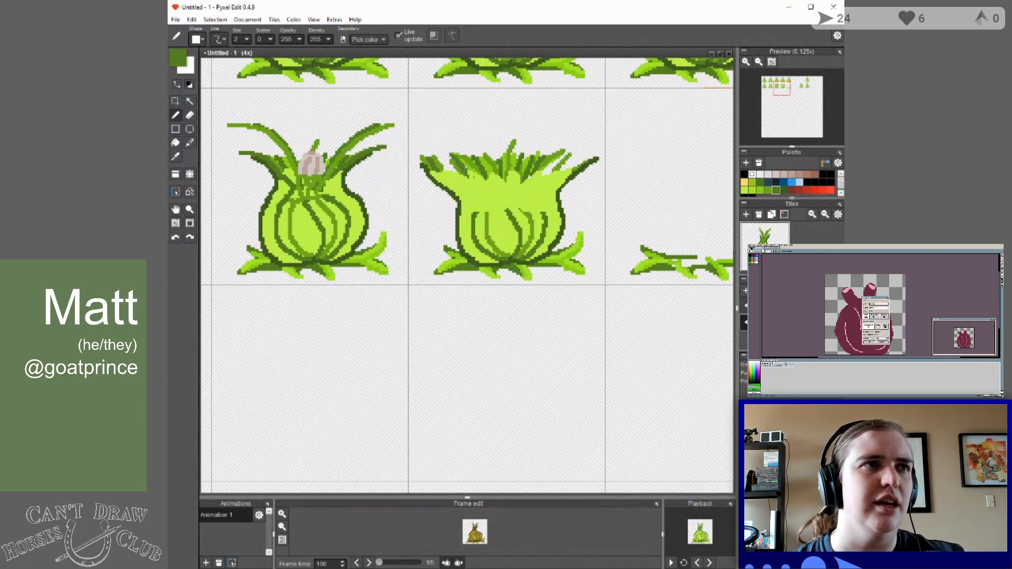
pyautogui.moveTo(456, 175); pyautogui.dragTo(439, 157)
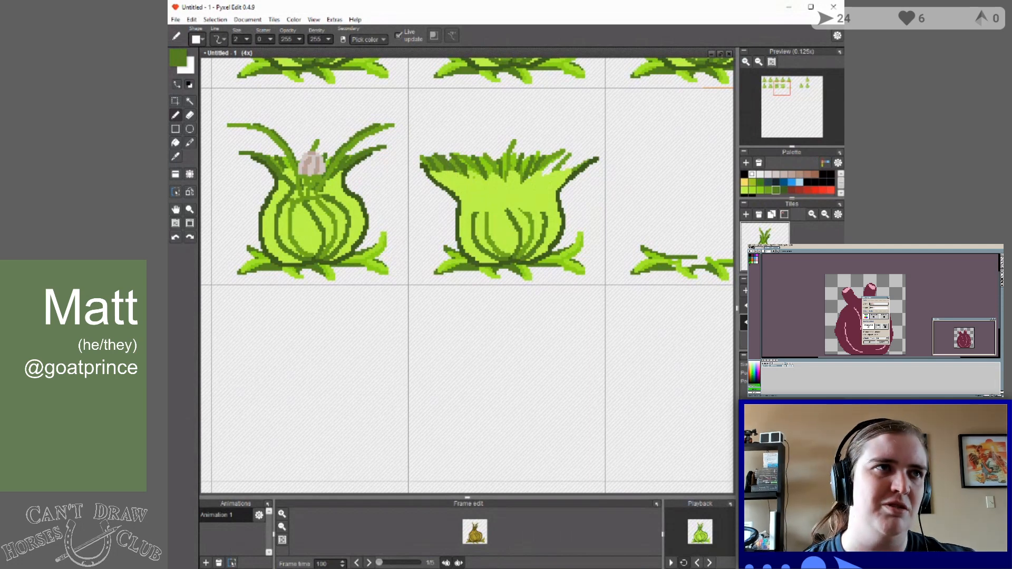
pyautogui.moveTo(537, 185); pyautogui.dragTo(569, 154)
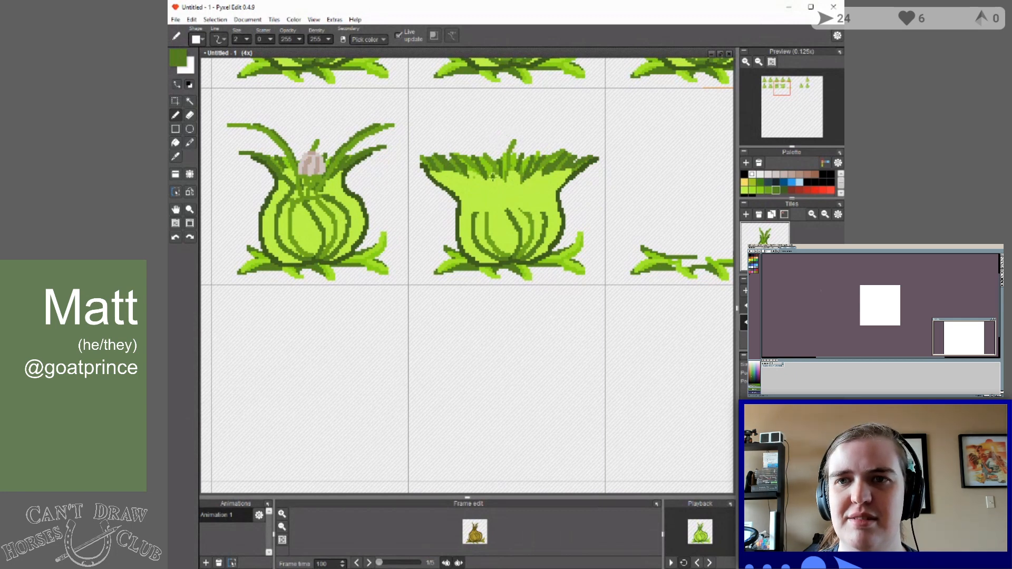
pyautogui.moveTo(500, 160); pyautogui.dragTo(485, 141)
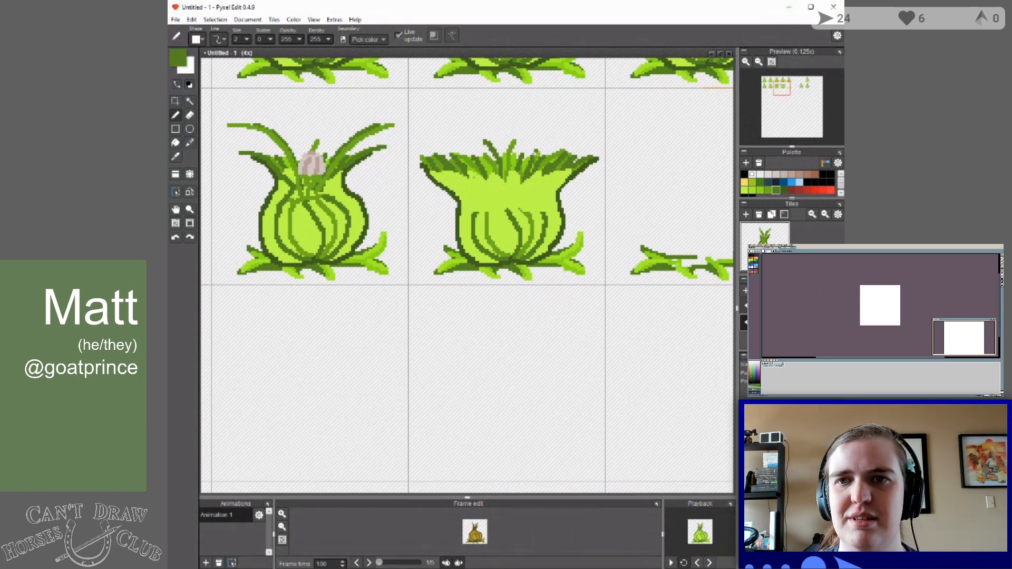
pyautogui.moveTo(547, 155); pyautogui.dragTo(568, 139)
pyautogui.moveTo(455, 162); pyautogui.dragTo(432, 149)
# Add taller medium green blades on both halves of the rim and switch back to the darker green.
pyautogui.click(768, 190)
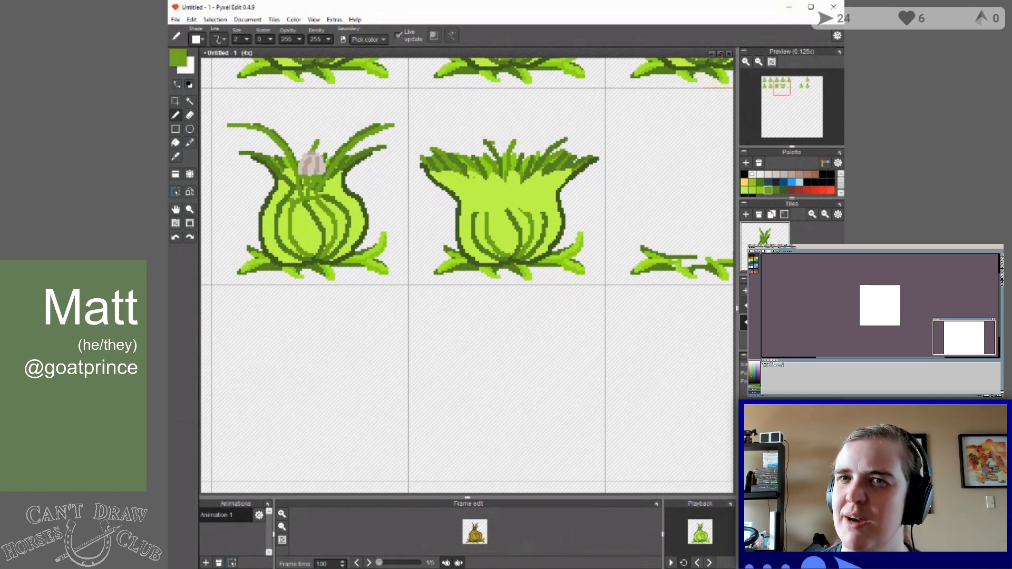
pyautogui.moveTo(471, 159); pyautogui.dragTo(460, 138)
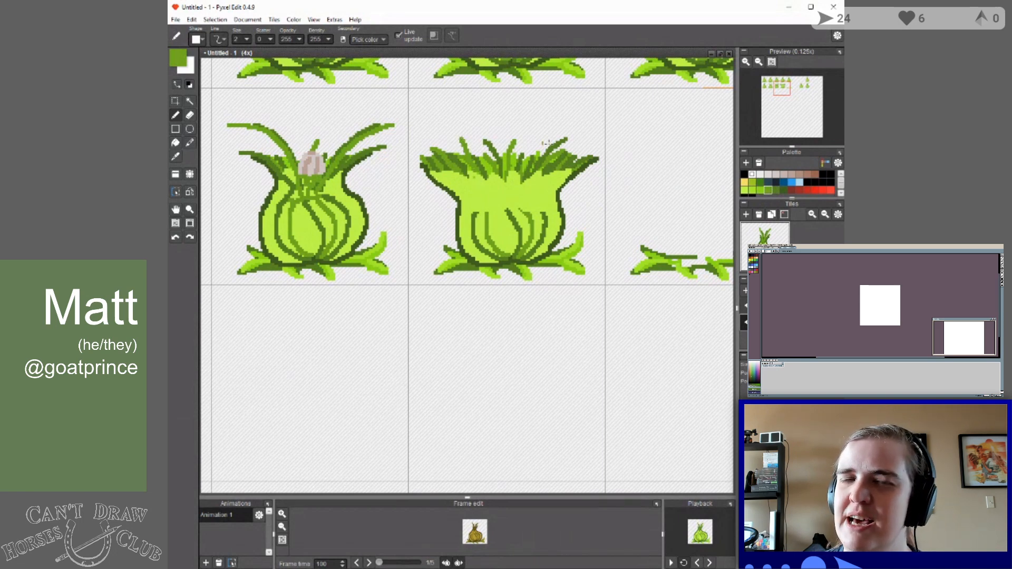
pyautogui.moveTo(565, 166); pyautogui.dragTo(584, 148)
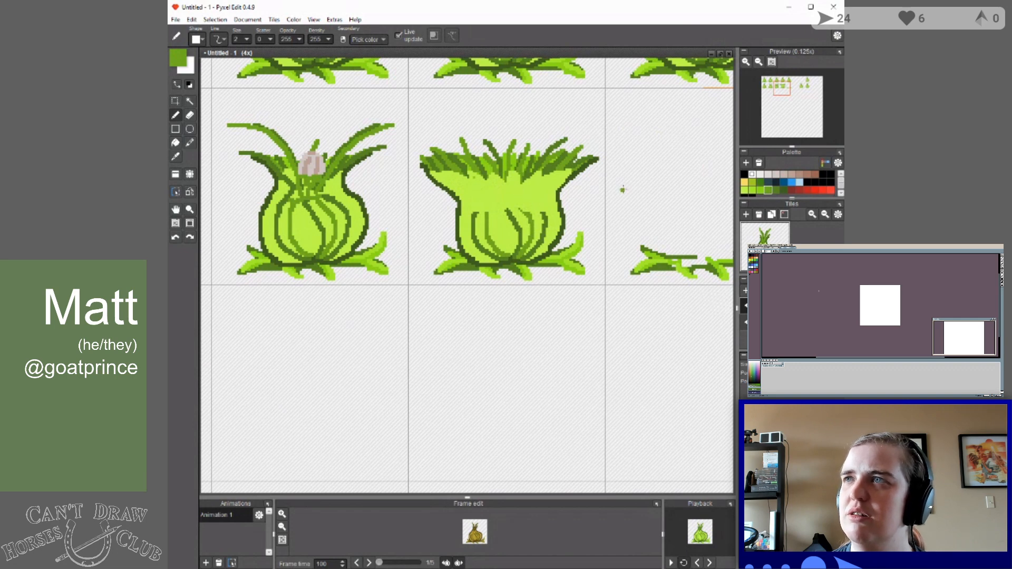
pyautogui.click(775, 191)
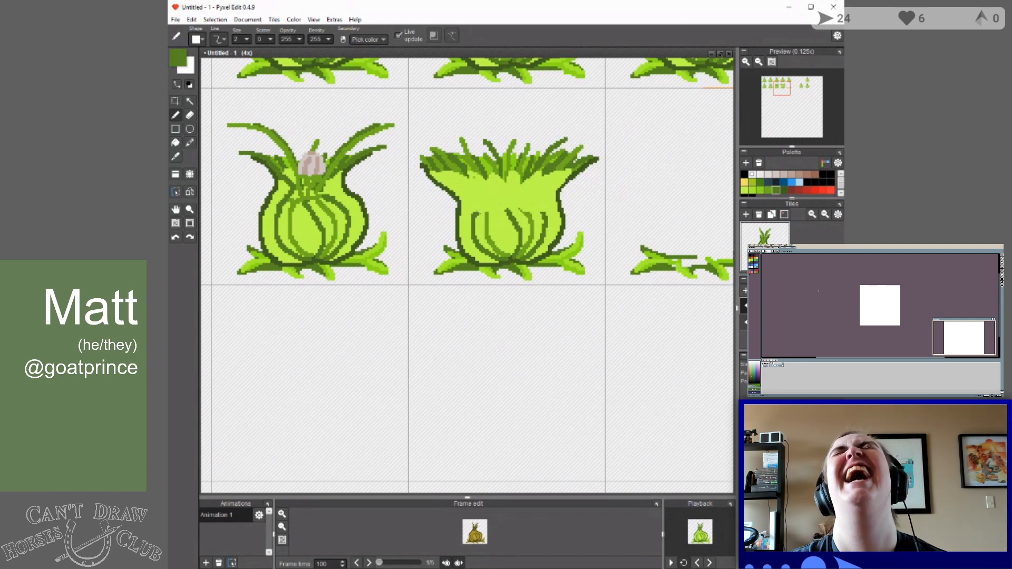
# Close the bulb's ribs with a dark green arch, outline the rim's inner folds, and draw tall dark blades rising from both sides.
pyautogui.moveTo(474, 212)
pyautogui.mouseDown()
pyautogui.moveTo(508, 195)
pyautogui.moveTo(534, 207)
pyautogui.moveTo(505, 200)
pyautogui.mouseUp()
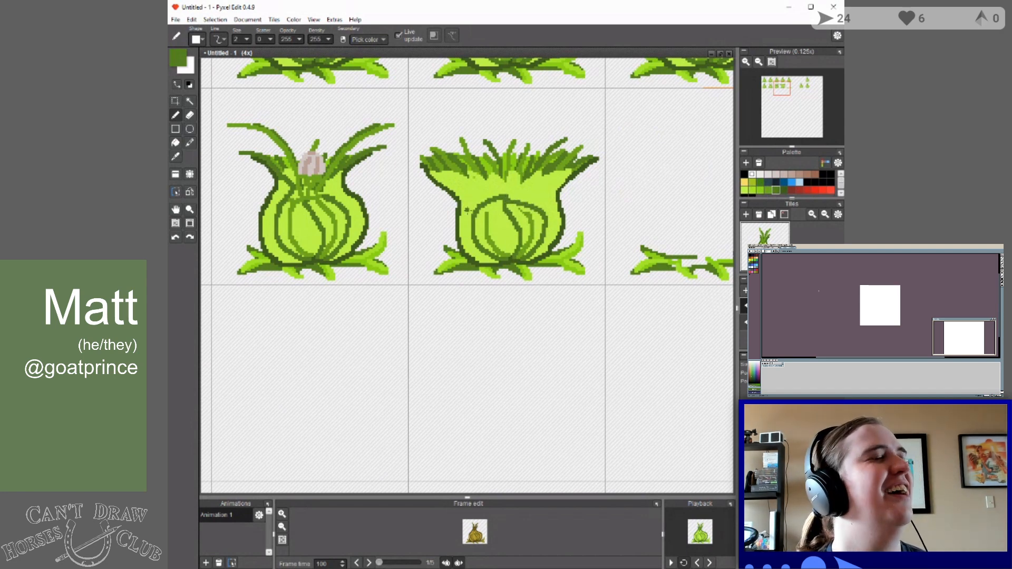
pyautogui.moveTo(479, 202)
pyautogui.mouseDown()
pyautogui.moveTo(437, 177)
pyautogui.moveTo(412, 146)
pyautogui.mouseUp()
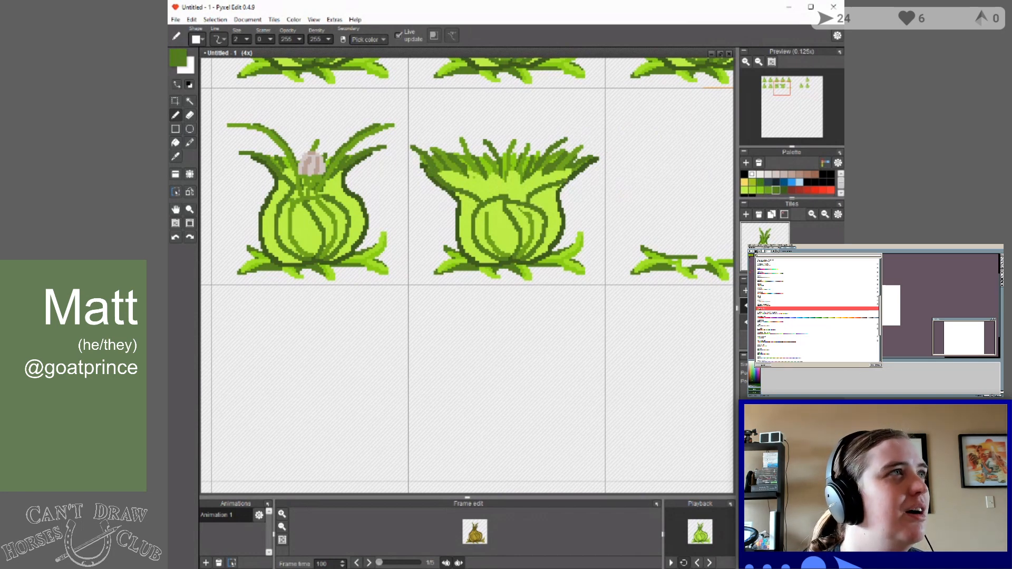
pyautogui.moveTo(595, 152); pyautogui.dragTo(595, 125)
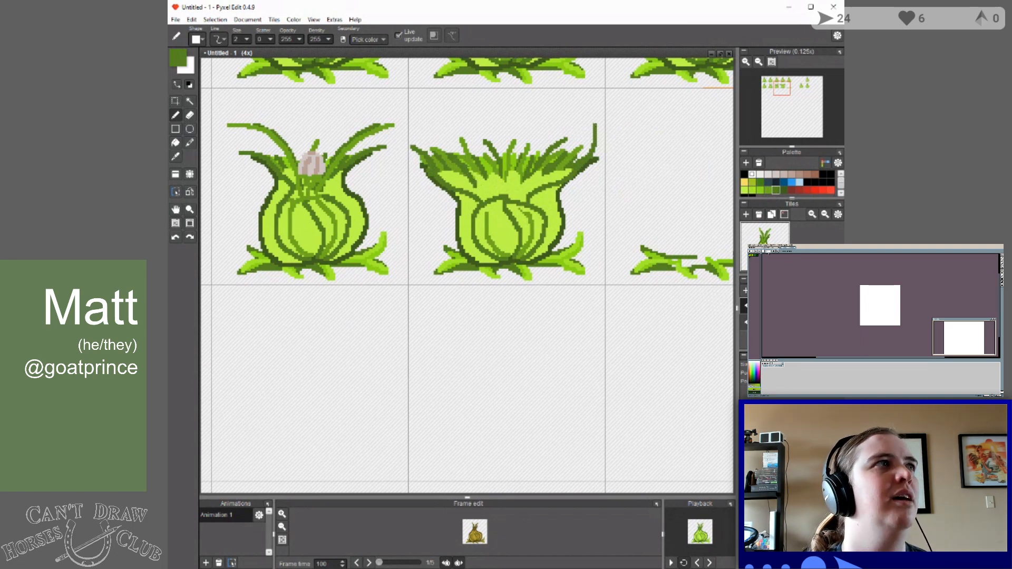
pyautogui.moveTo(450, 139); pyautogui.dragTo(421, 104)
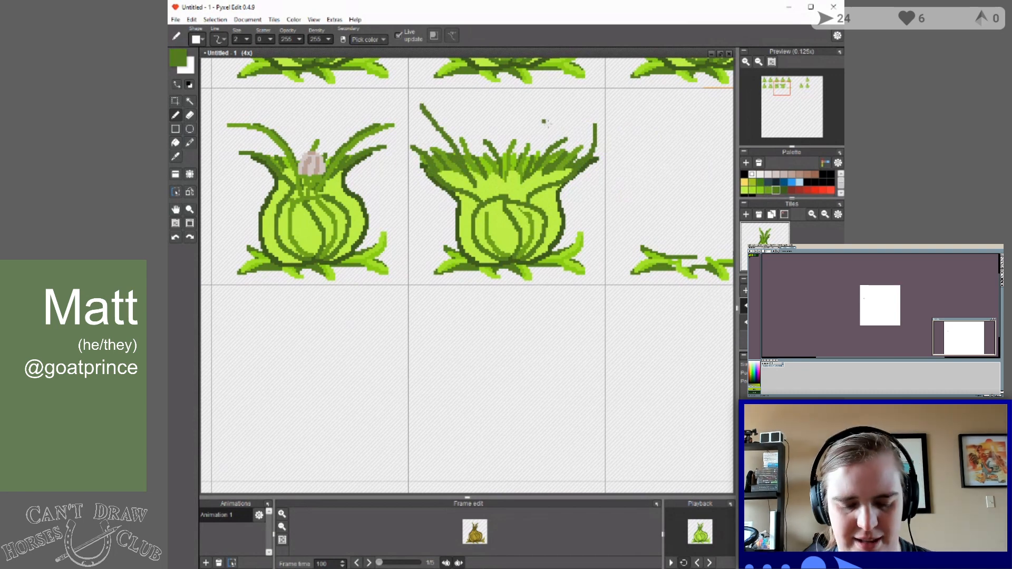
pyautogui.moveTo(546, 163); pyautogui.dragTo(575, 99)
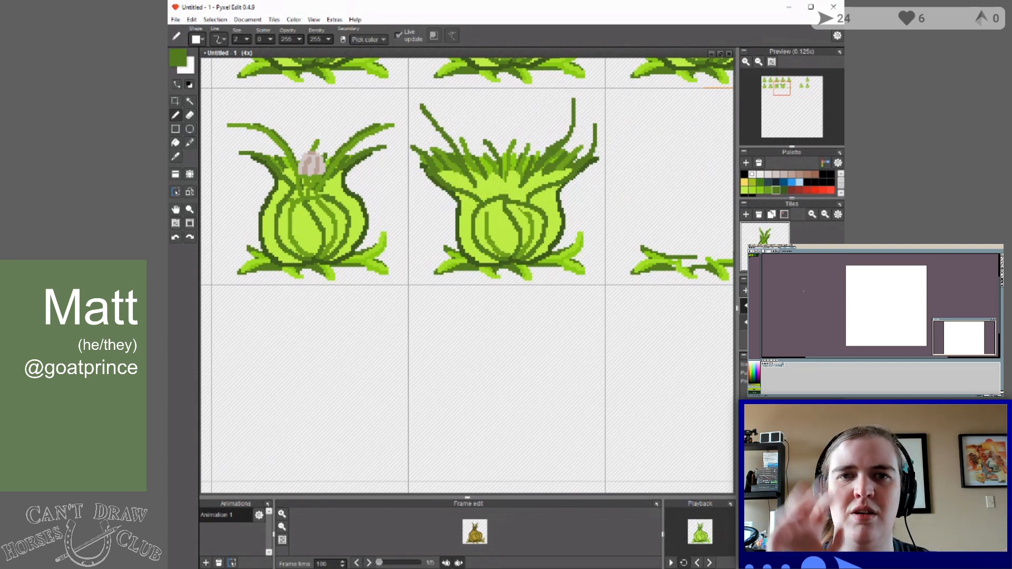
# Add medium green strokes to the bulb's ribs and rim folds, and thicken the tall side blades with the same green.
pyautogui.click(767, 191)
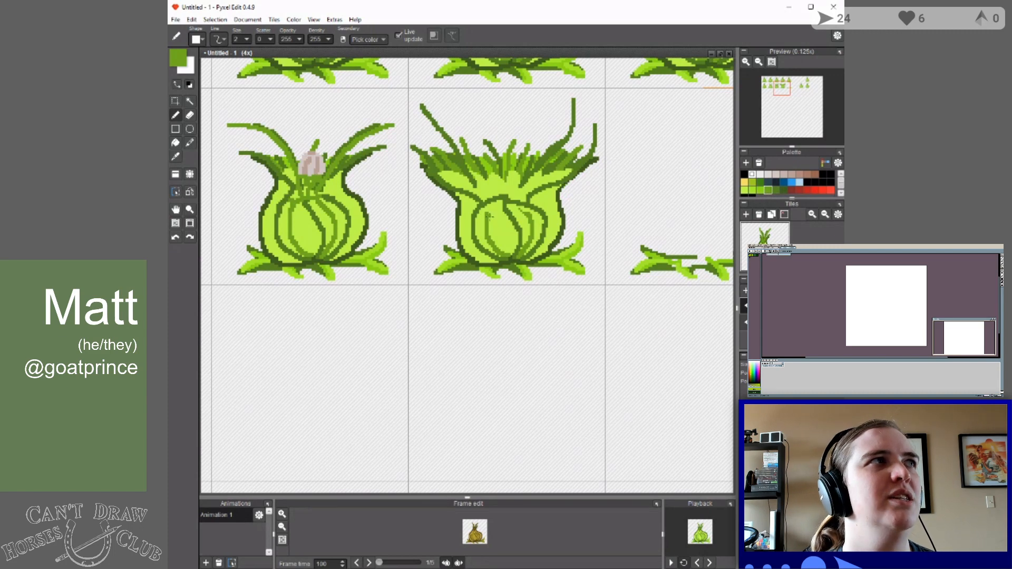
pyautogui.moveTo(488, 212)
pyautogui.mouseDown()
pyautogui.moveTo(515, 189)
pyautogui.moveTo(514, 203)
pyautogui.moveTo(505, 197)
pyautogui.mouseUp()
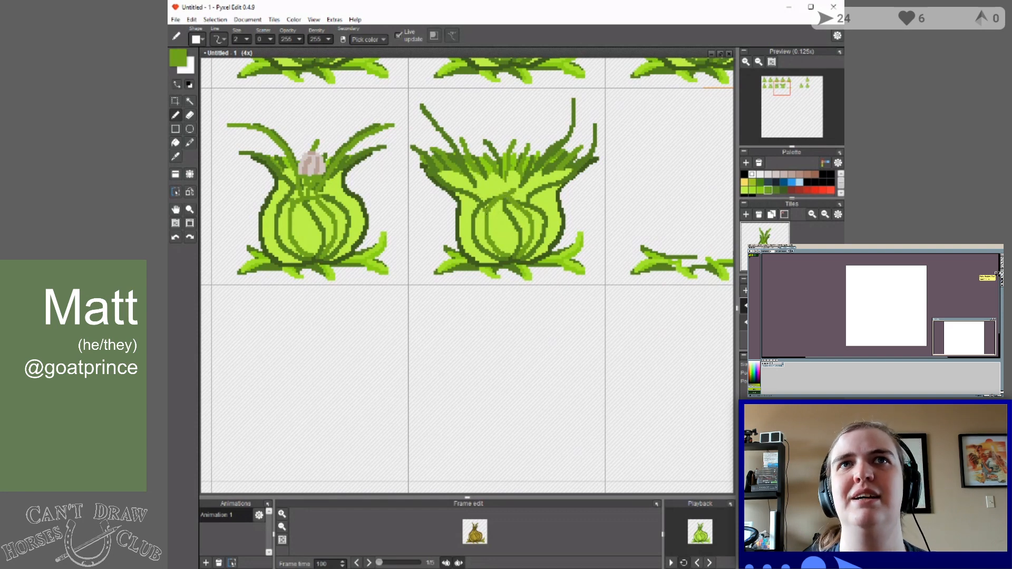
pyautogui.moveTo(484, 204); pyautogui.dragTo(470, 168)
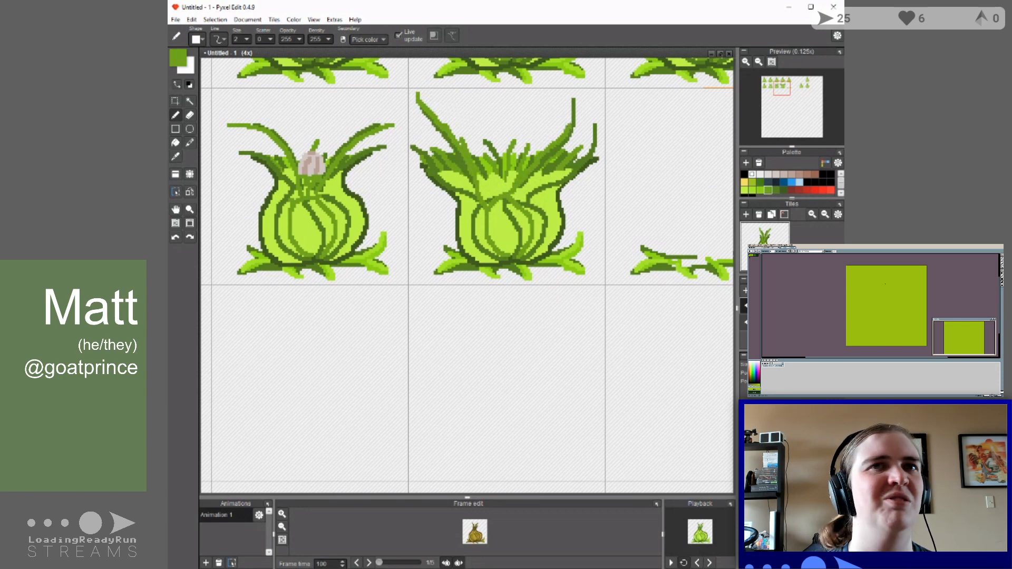
pyautogui.moveTo(575, 116); pyautogui.dragTo(569, 102)
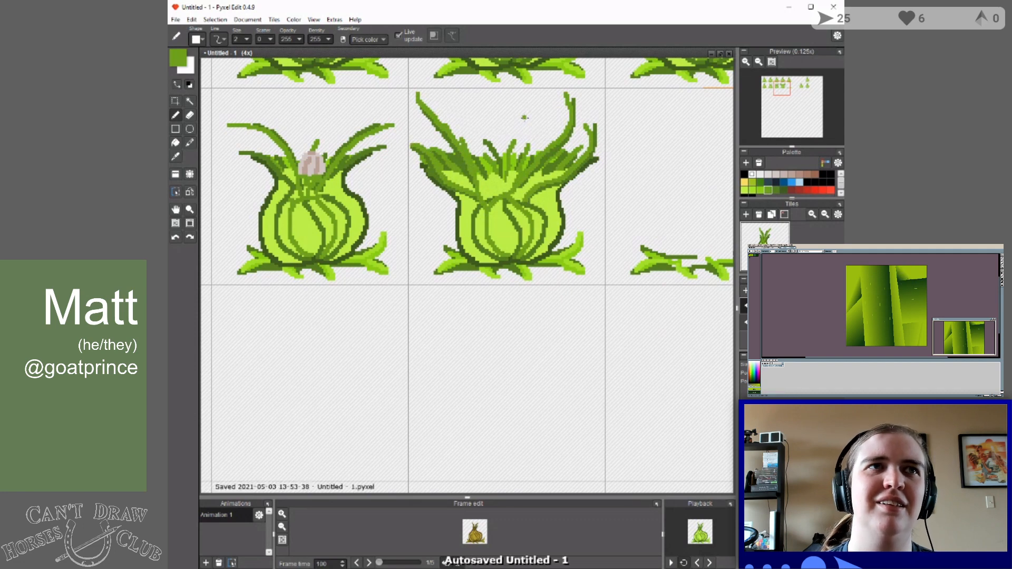
# Add bright green highlight blades among the grass on both halves of the rim.
pyautogui.click(760, 190)
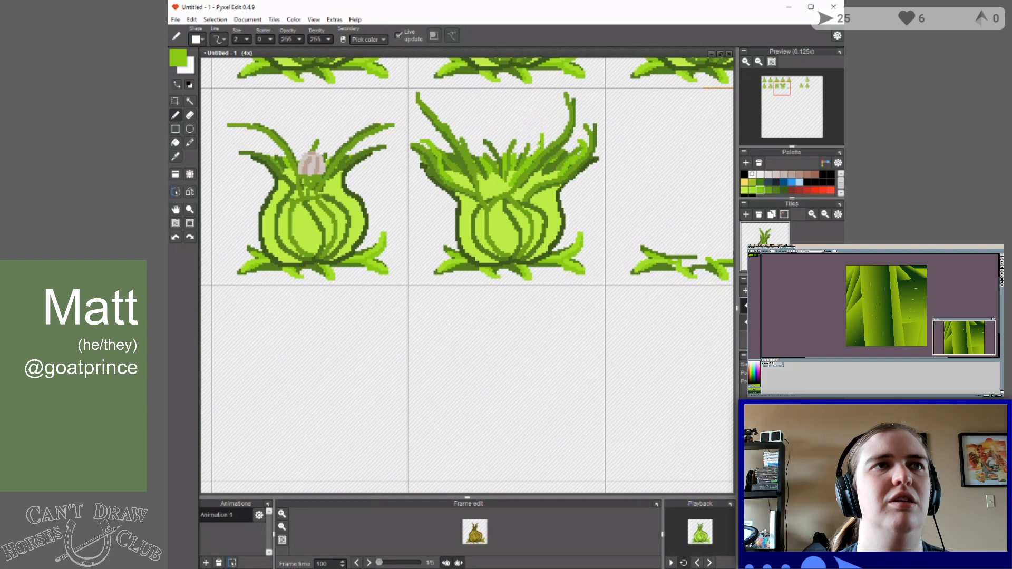
pyautogui.scroll(1, 540, 142)
pyautogui.scroll(4, 525, 106)
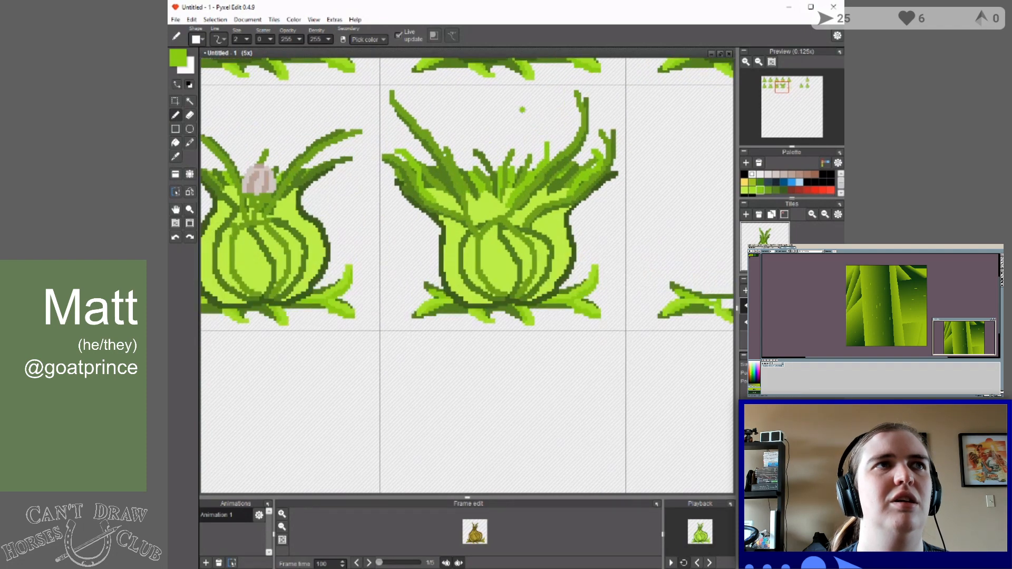
pyautogui.scroll(-3, 522, 106)
pyautogui.scroll(-1, 526, 115)
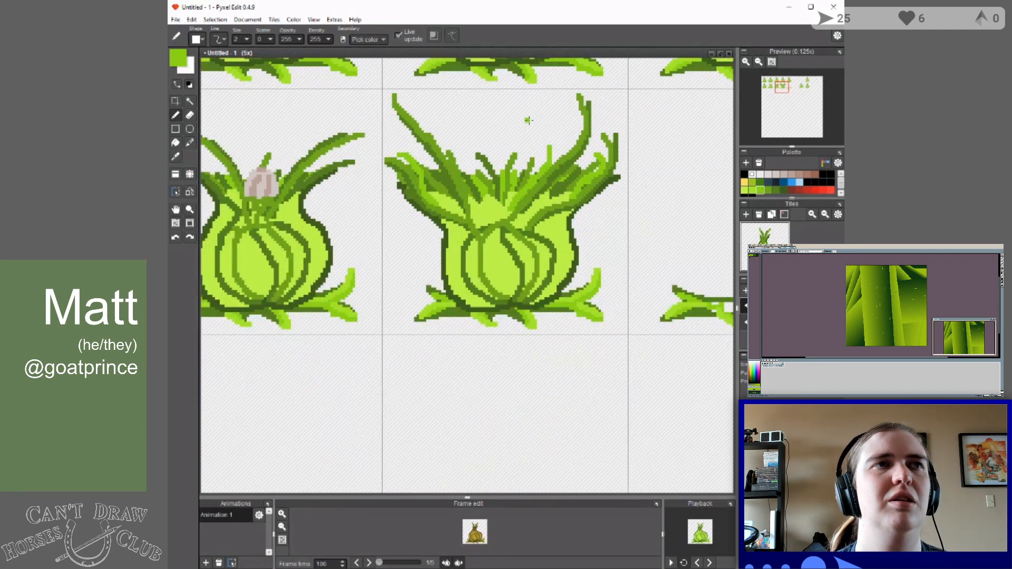
pyautogui.scroll(-2, 529, 120)
pyautogui.scroll(2, 530, 142)
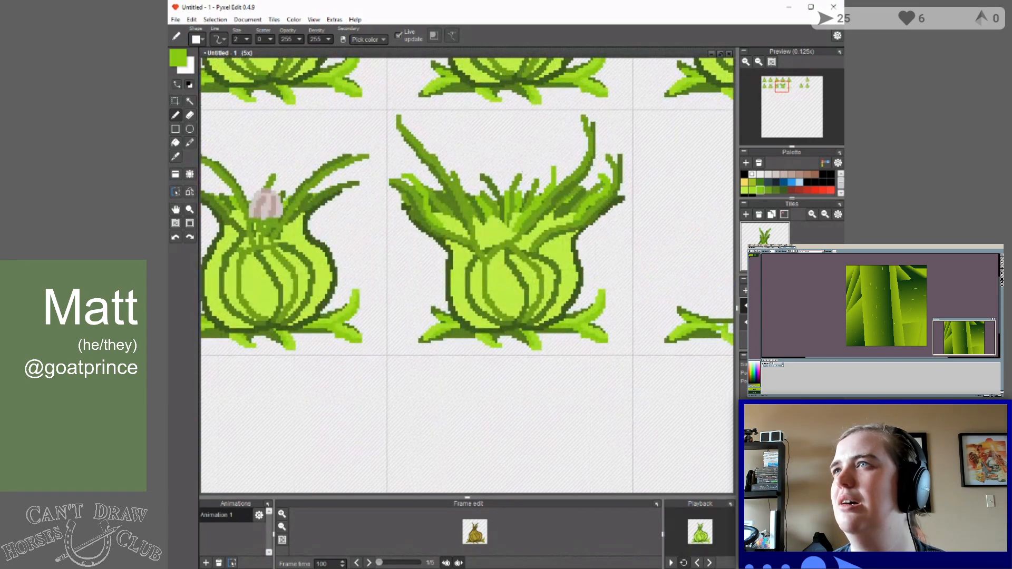
pyautogui.scroll(1, 537, 154)
pyautogui.scroll(-1, 536, 155)
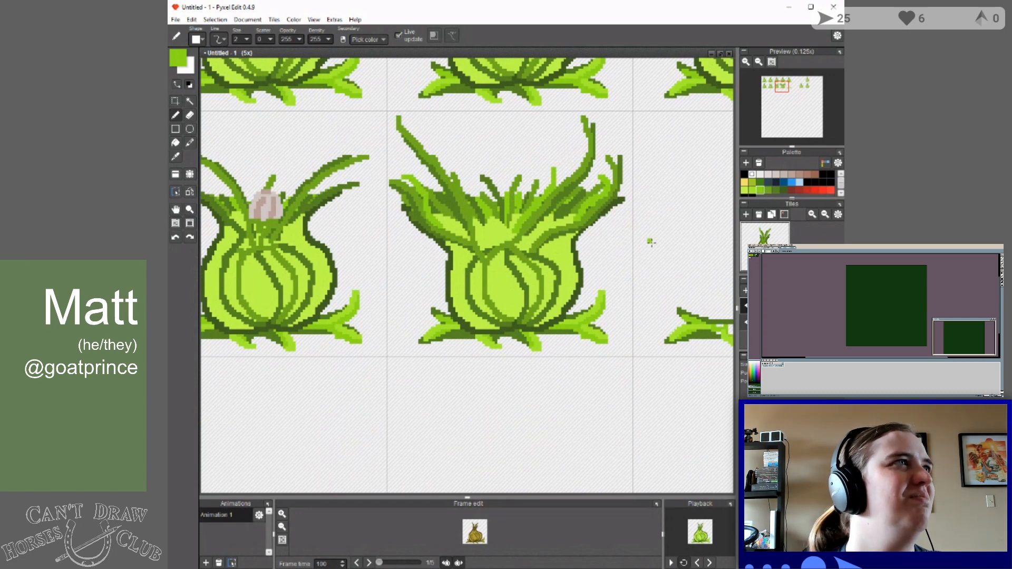
pyautogui.click(769, 175)
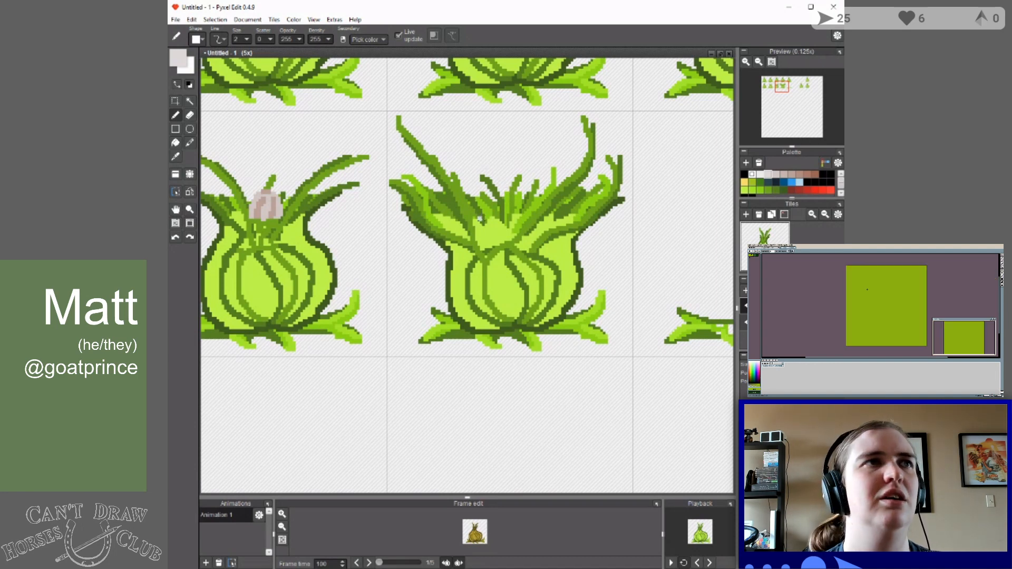
pyautogui.moveTo(481, 220); pyautogui.dragTo(515, 149)
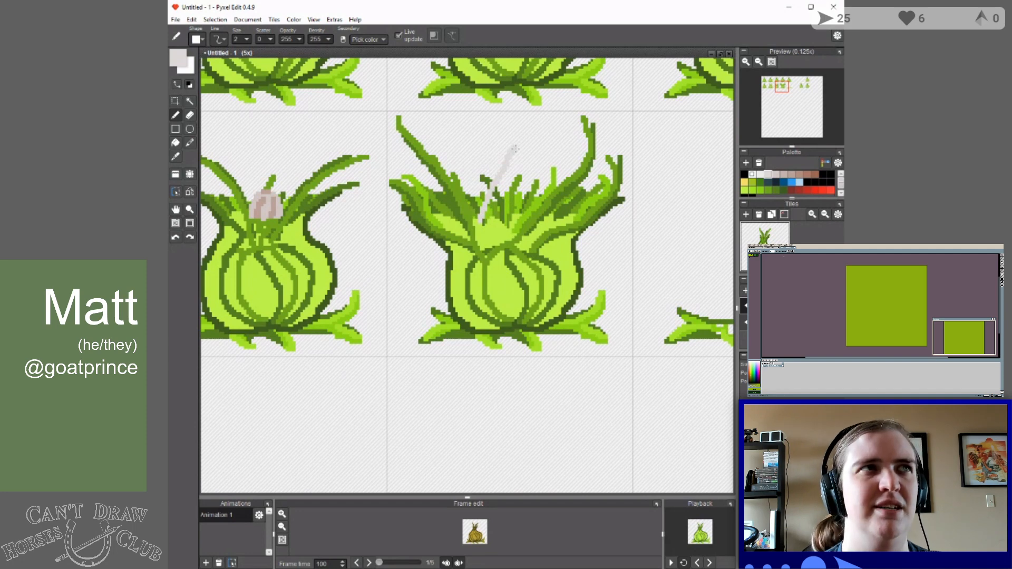
pyautogui.hotkey('ctrl', 'z')
# Outline a large tilted clove rising from the plant's opening in pale pinkish grey and fill it with the same colour.
pyautogui.click(776, 174)
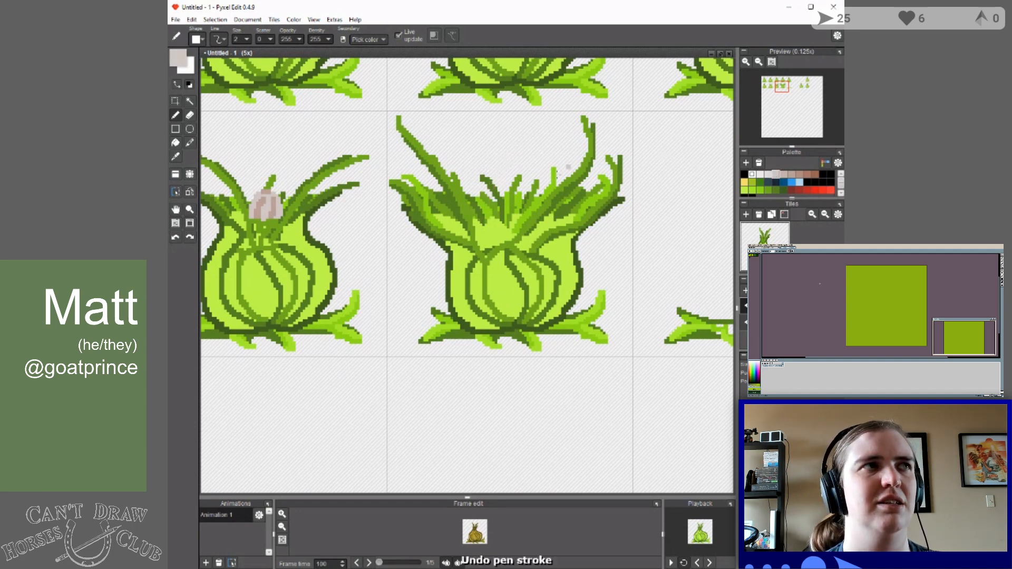
pyautogui.moveTo(481, 220)
pyautogui.mouseDown()
pyautogui.moveTo(515, 154)
pyautogui.moveTo(534, 153)
pyautogui.mouseUp()
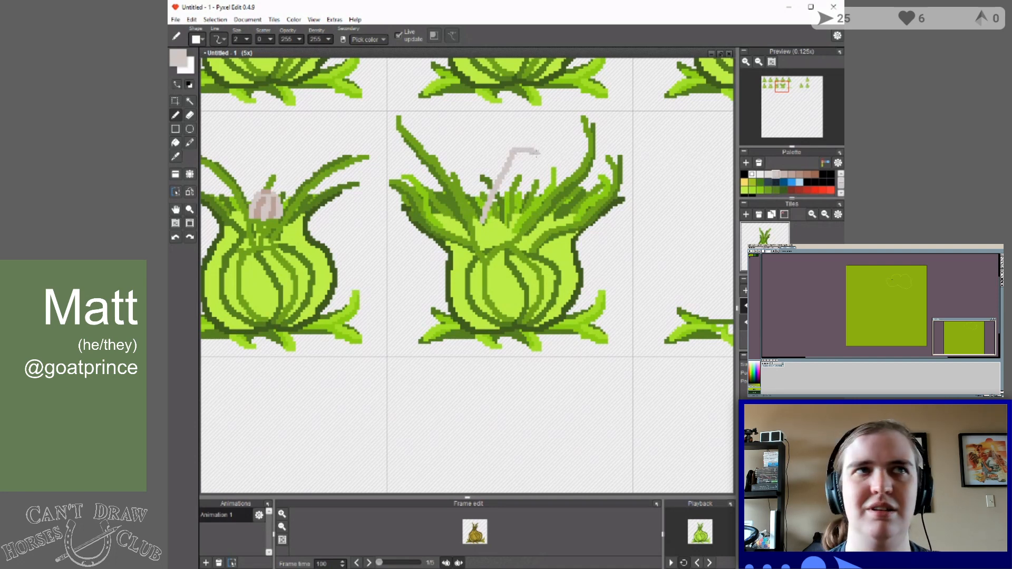
pyautogui.click(540, 156)
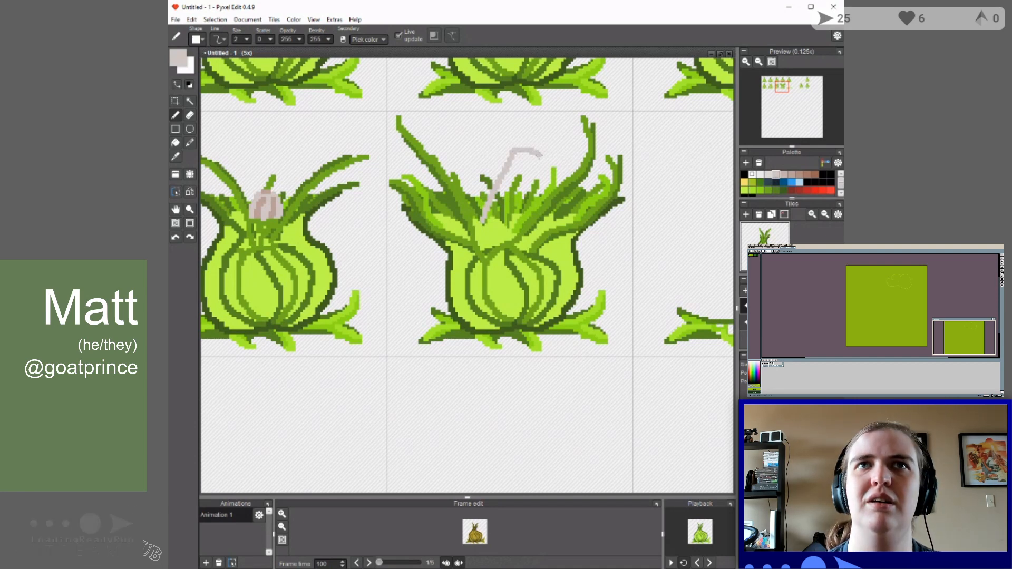
pyautogui.moveTo(540, 157); pyautogui.dragTo(523, 236)
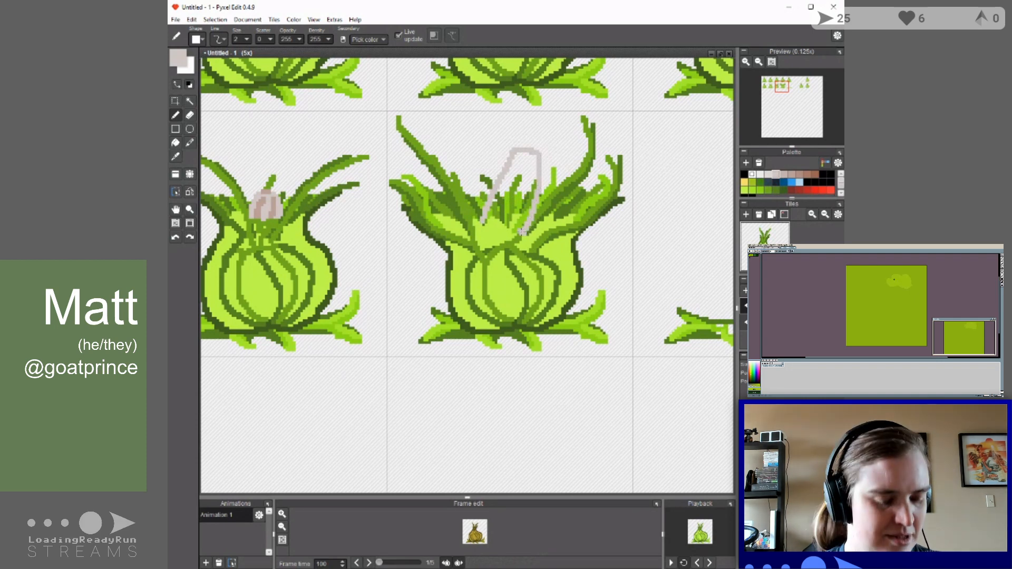
pyautogui.moveTo(484, 208)
pyautogui.mouseDown()
pyautogui.moveTo(473, 232)
pyautogui.moveTo(507, 241)
pyautogui.moveTo(481, 217)
pyautogui.moveTo(497, 239)
pyautogui.moveTo(526, 218)
pyautogui.moveTo(529, 194)
pyautogui.mouseUp()
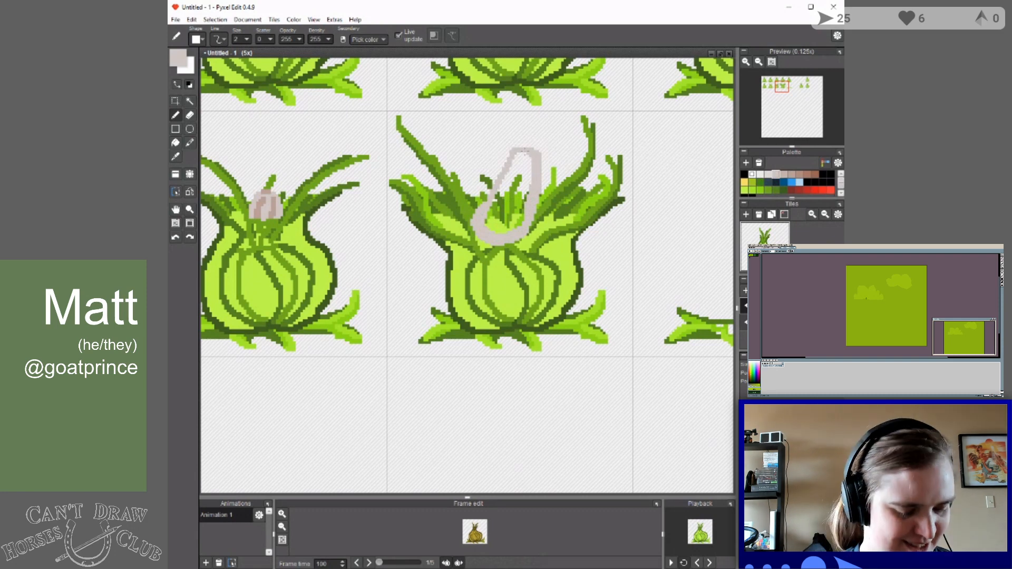
pyautogui.moveTo(530, 156); pyautogui.dragTo(489, 225)
pyautogui.moveTo(529, 167); pyautogui.dragTo(519, 222)
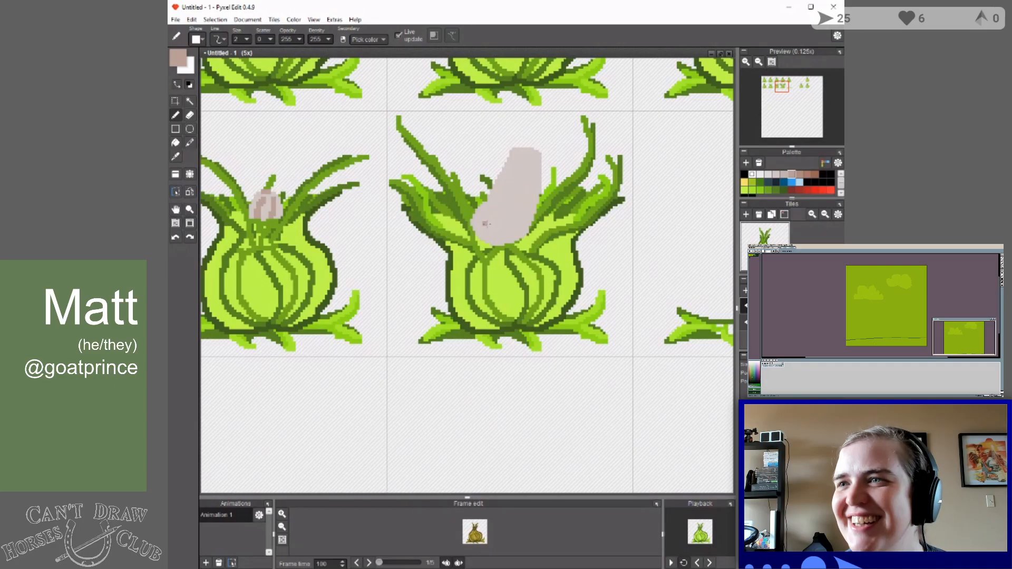
# Draw brownish-pink ridges along the clove, darken its rounded tip, and shade its edges and base.
pyautogui.moveTo(488, 220); pyautogui.dragTo(523, 163)
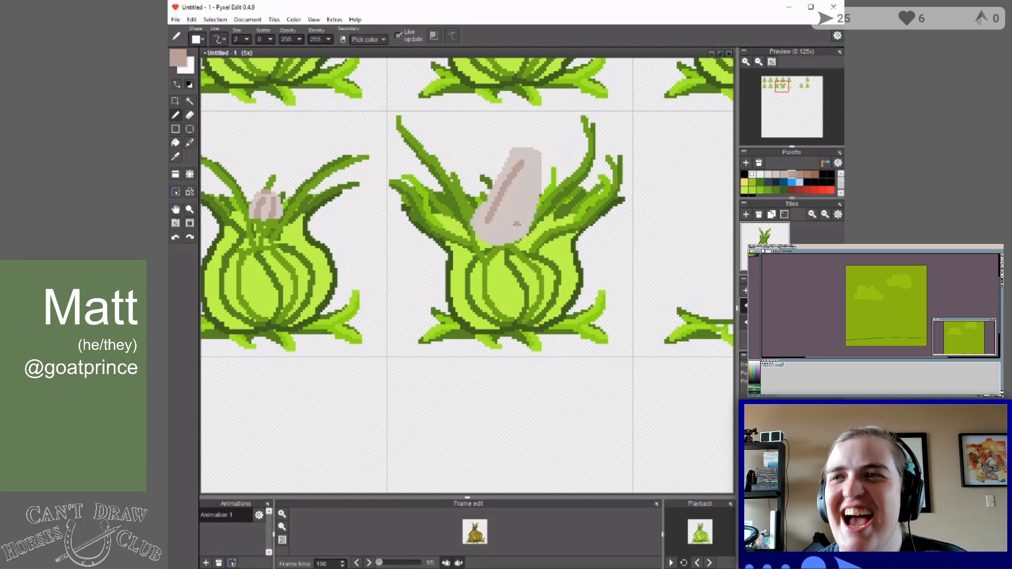
pyautogui.moveTo(516, 224); pyautogui.dragTo(538, 159)
pyautogui.hotkey('ctrl', 'z')
pyautogui.moveTo(515, 225); pyautogui.dragTo(529, 167)
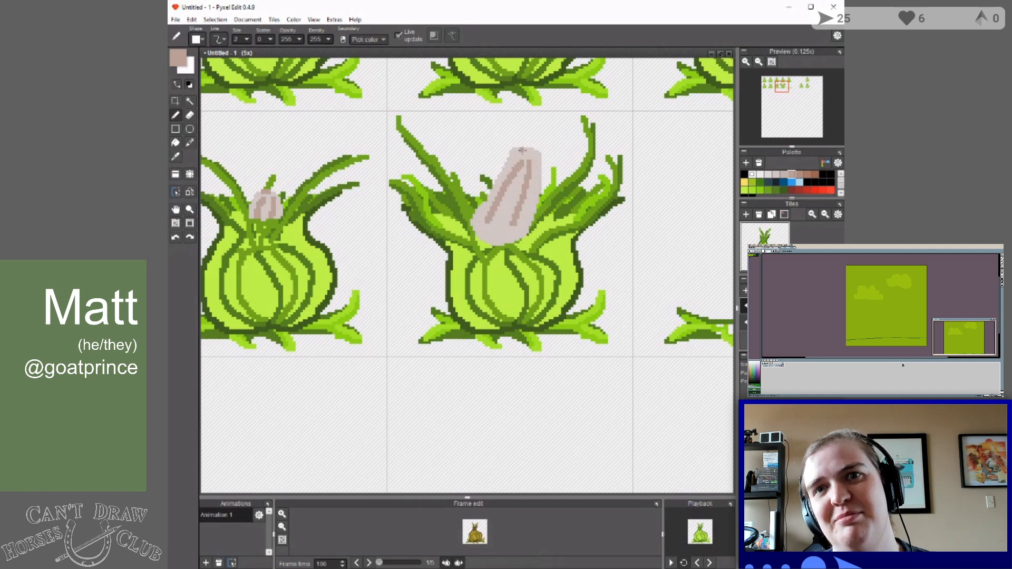
pyautogui.moveTo(520, 151); pyautogui.dragTo(542, 153)
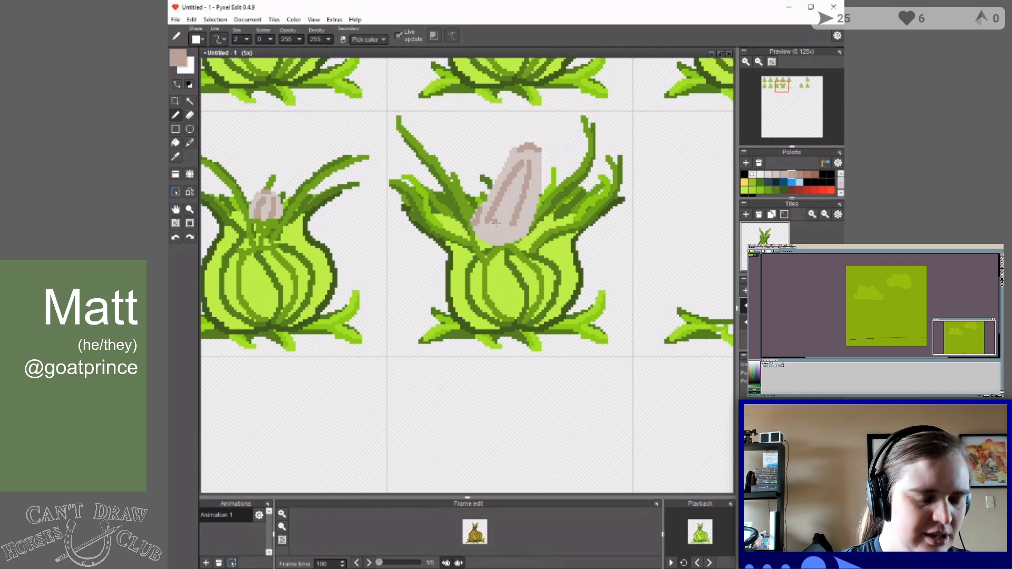
pyautogui.moveTo(491, 224); pyautogui.dragTo(514, 216)
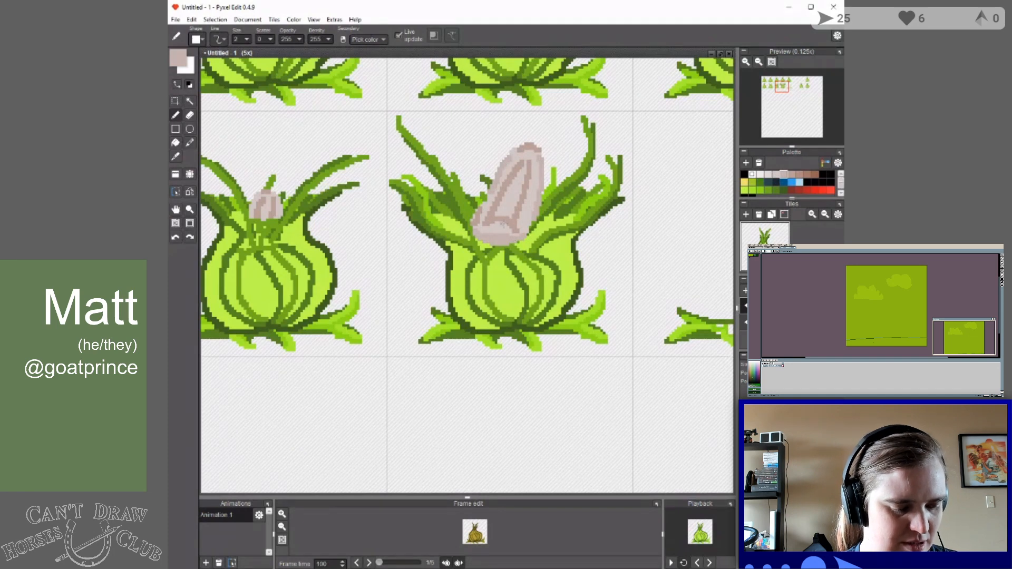
# Draw short dark and medium green blades overlapping the clove's base where it meets the bulb.
pyautogui.click(776, 190)
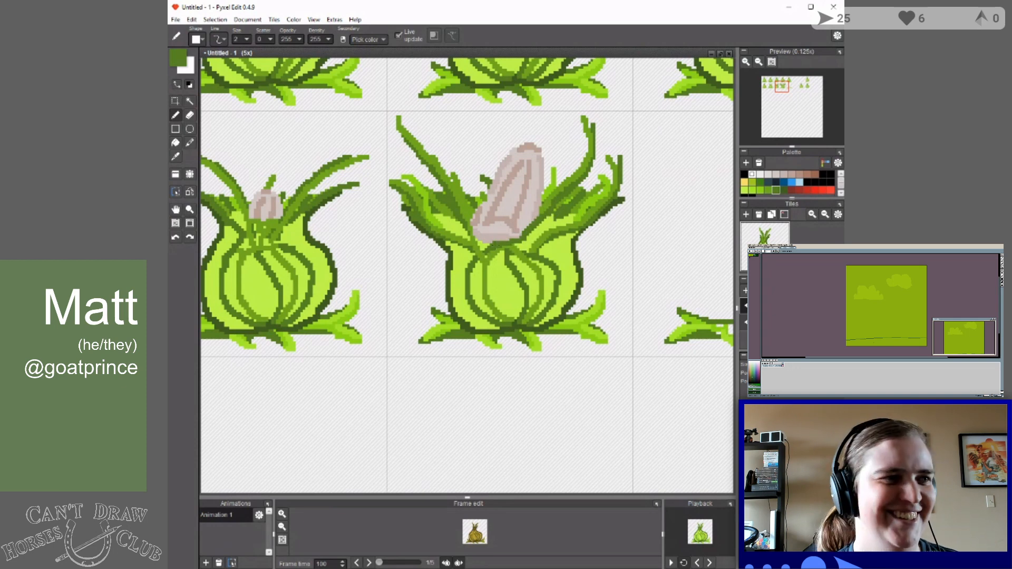
pyautogui.moveTo(491, 244); pyautogui.dragTo(473, 231)
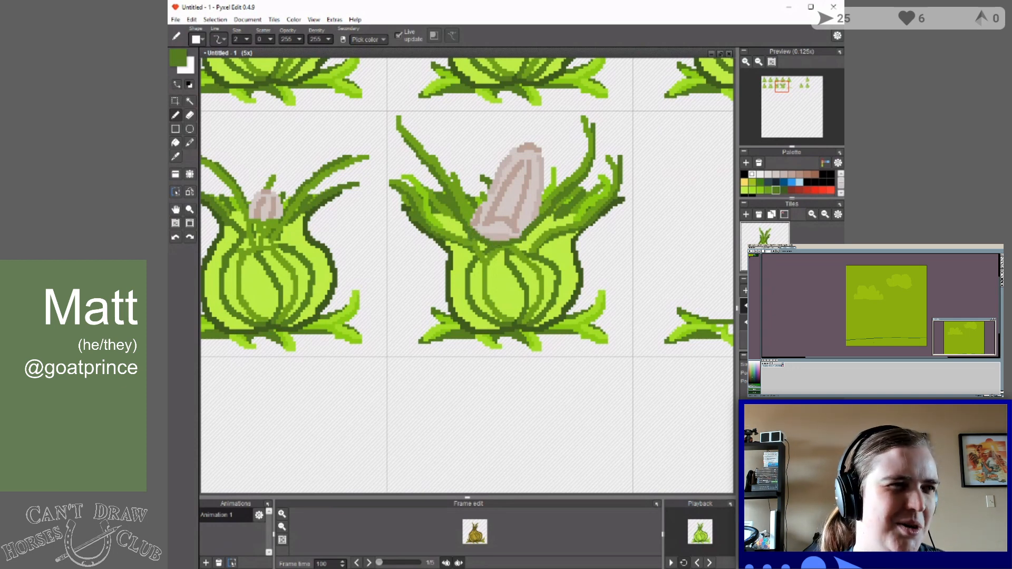
pyautogui.click(768, 190)
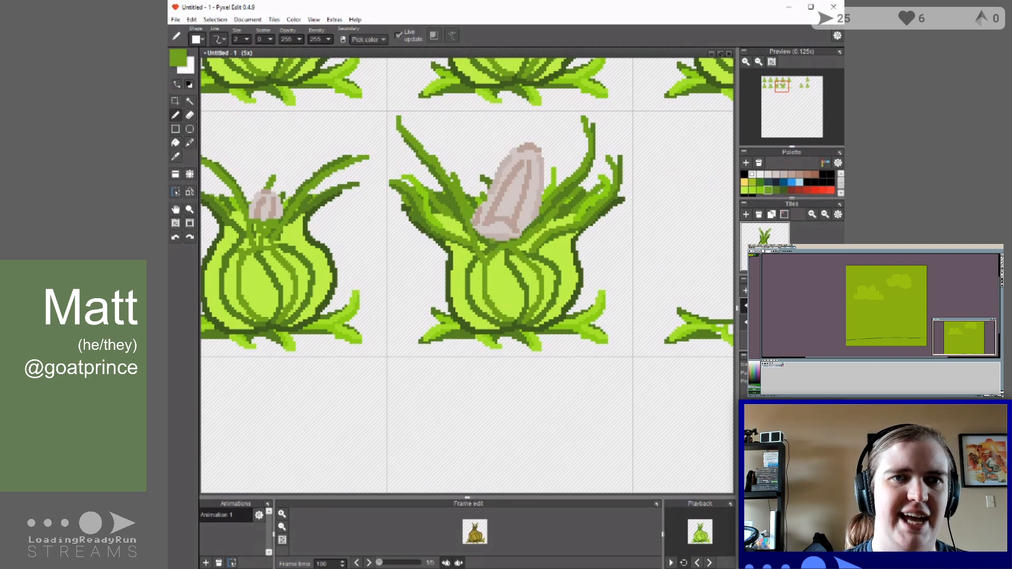
pyautogui.moveTo(498, 244)
pyautogui.mouseDown()
pyautogui.moveTo(479, 230)
pyautogui.moveTo(510, 235)
pyautogui.mouseUp()
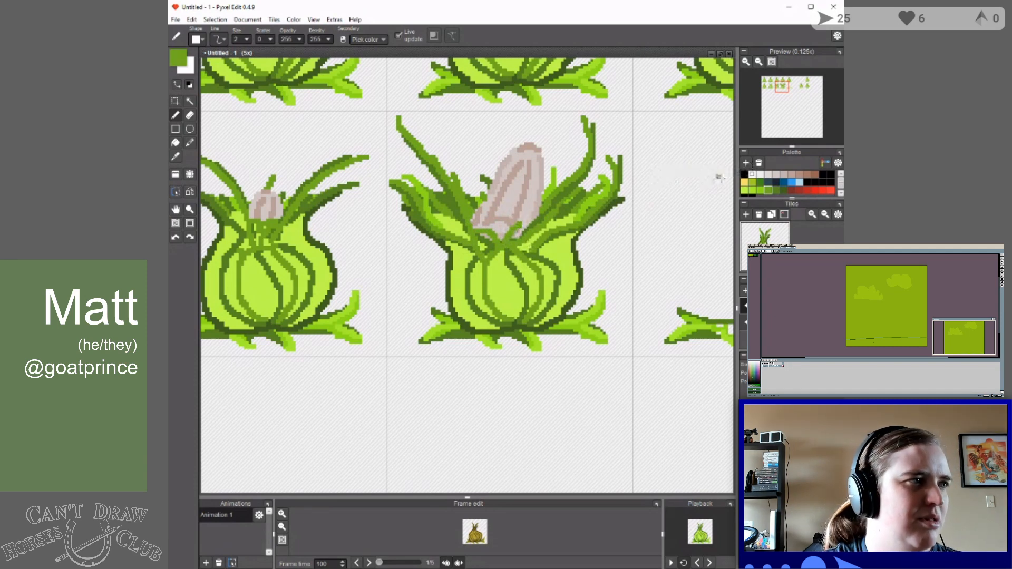
pyautogui.click(759, 190)
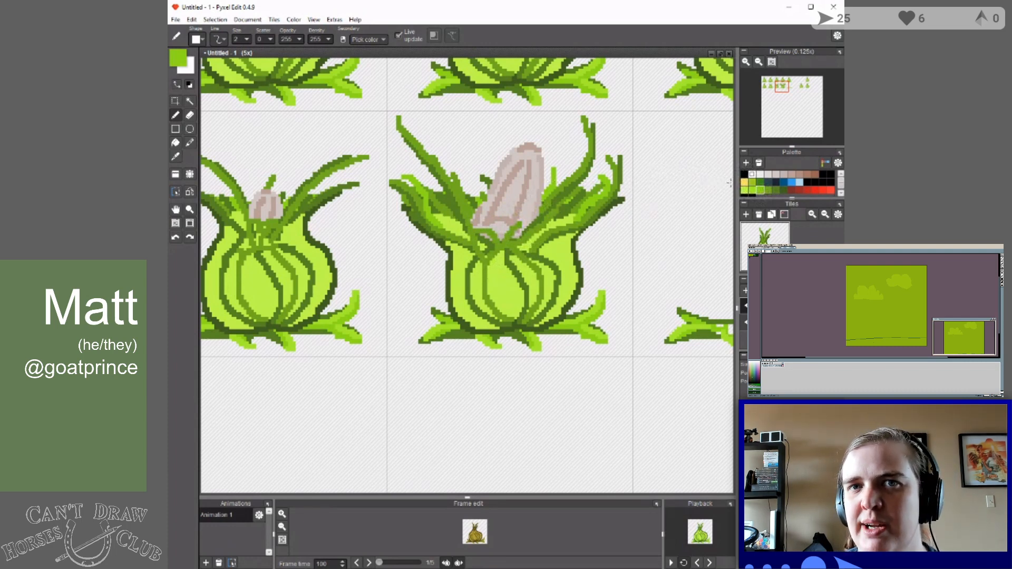
pyautogui.click(768, 190)
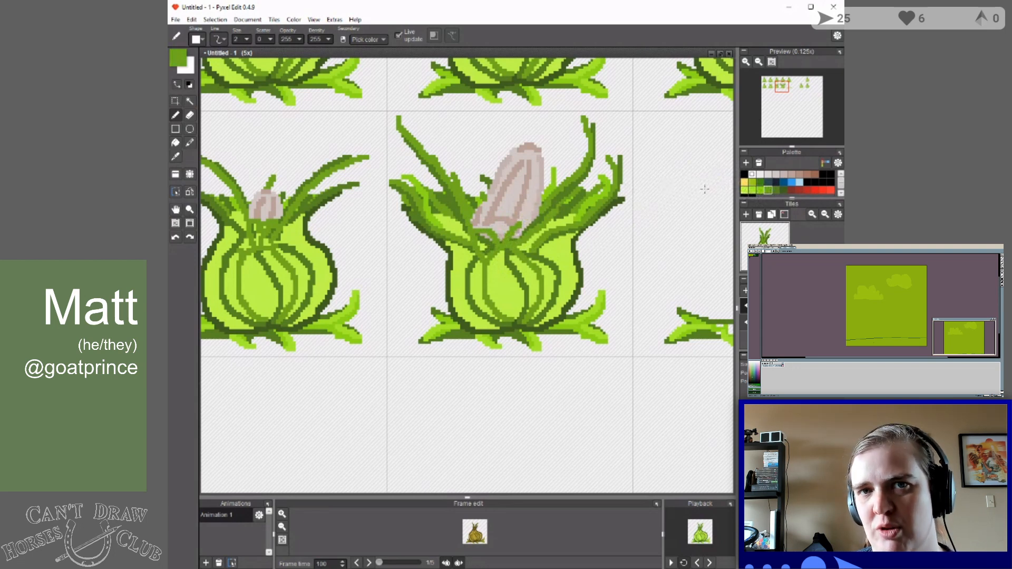
pyautogui.click(775, 191)
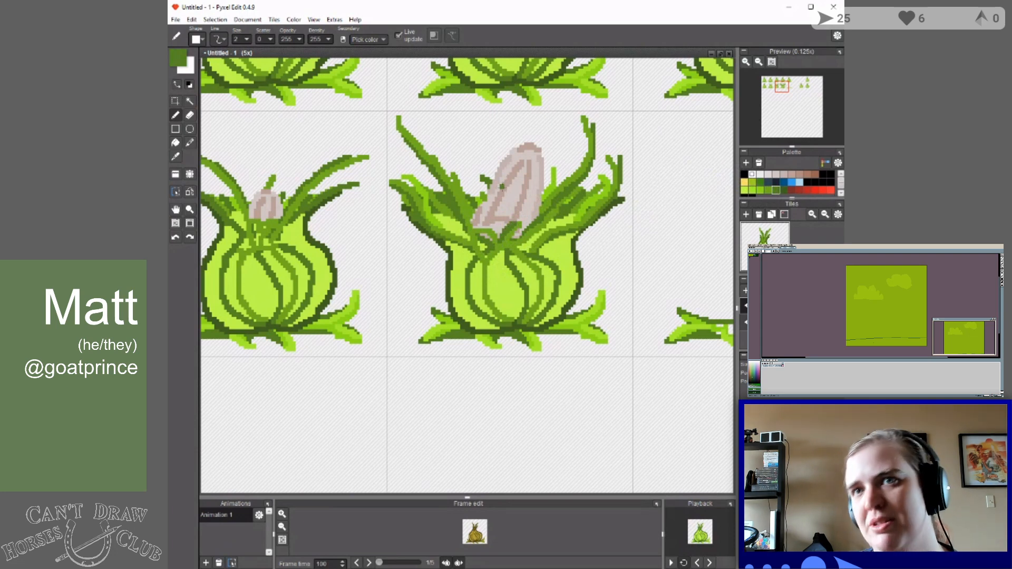
pyautogui.hotkey('ctrl', 'z')
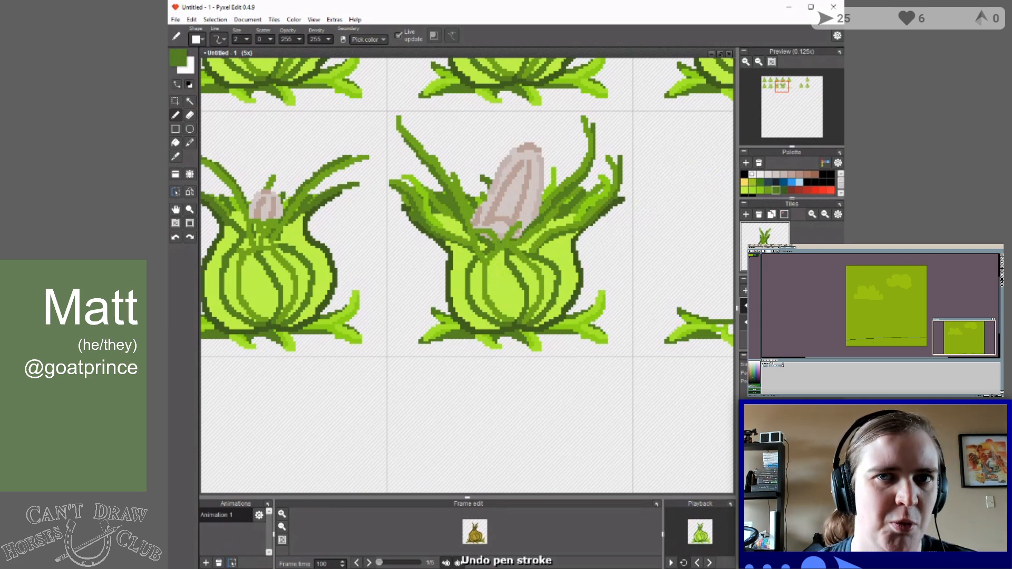
pyautogui.click(767, 189)
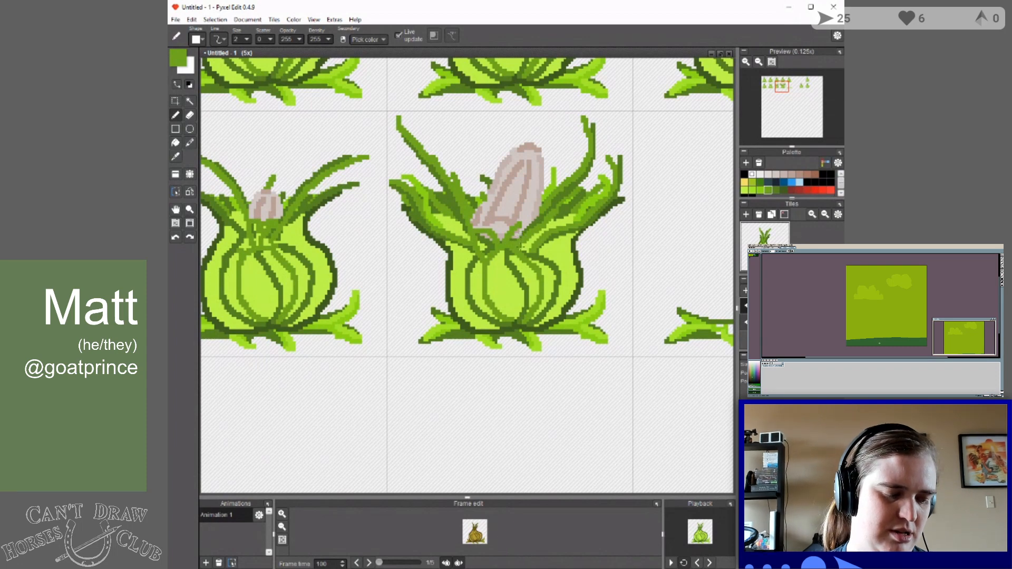
# Paste the copied grass rim into the empty frame to the right of the clove frame.
pyautogui.click(784, 190)
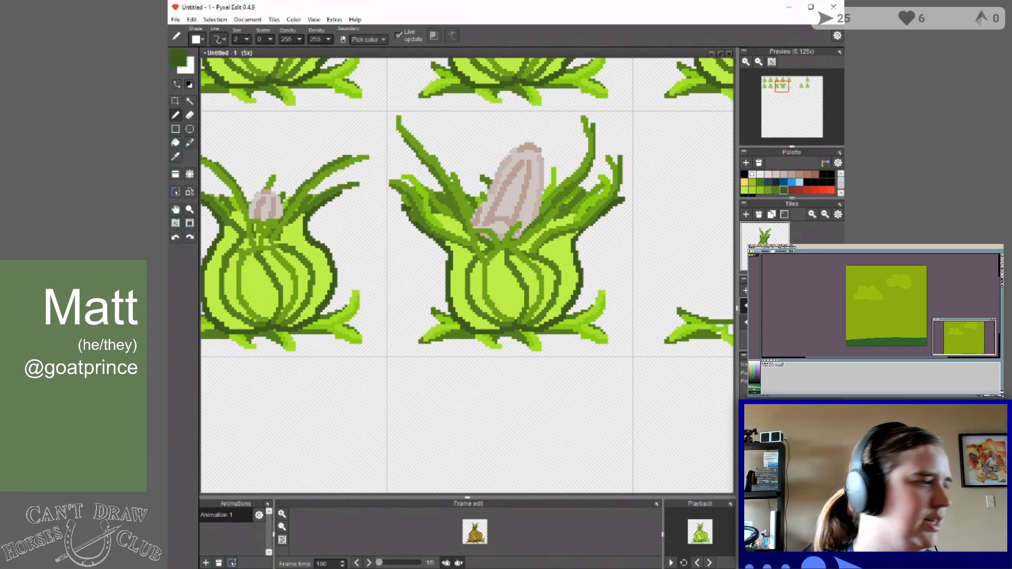
pyautogui.click(776, 191)
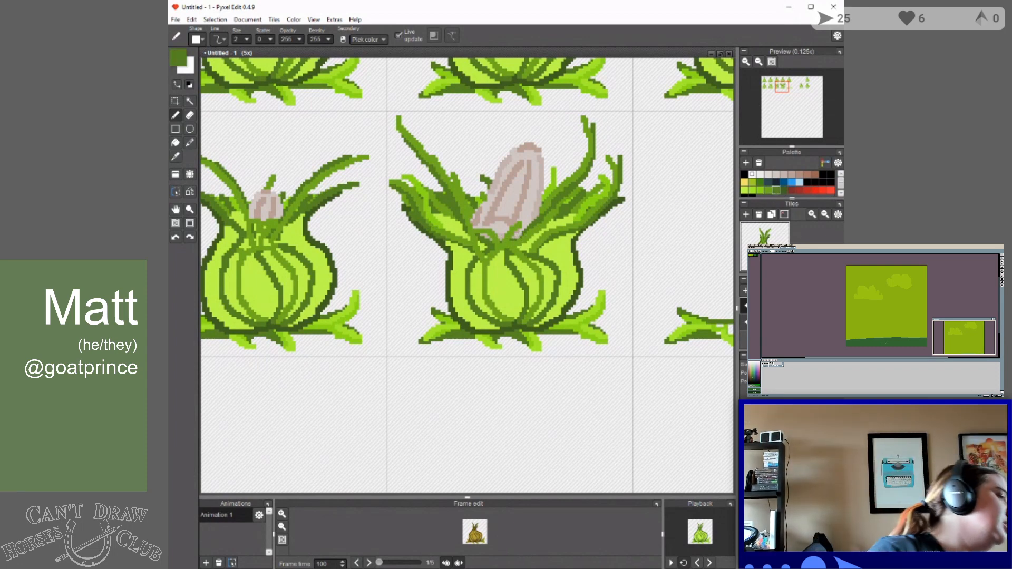
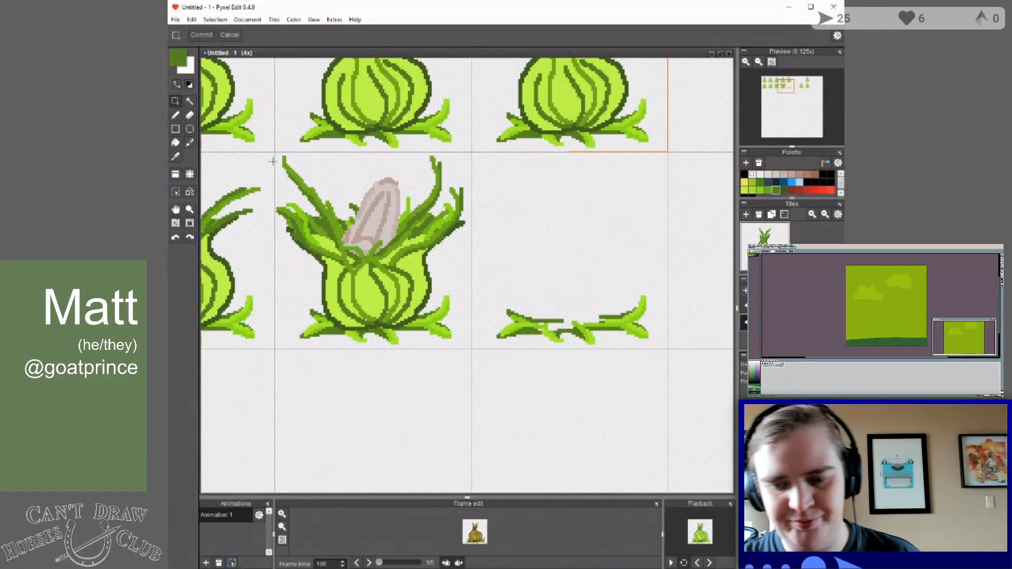
pyautogui.moveTo(275, 153); pyautogui.dragTo(470, 348)
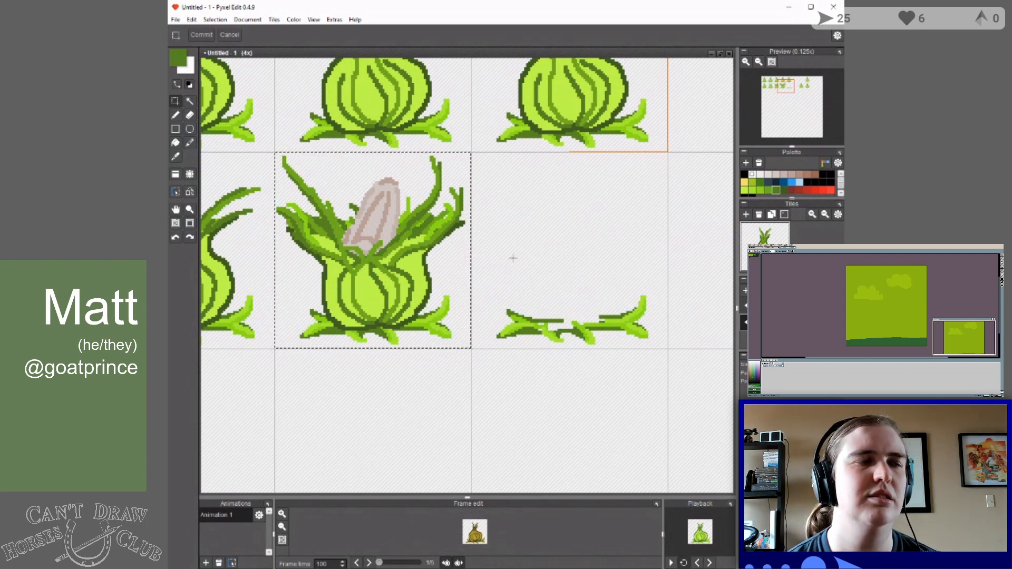
pyautogui.click(606, 234)
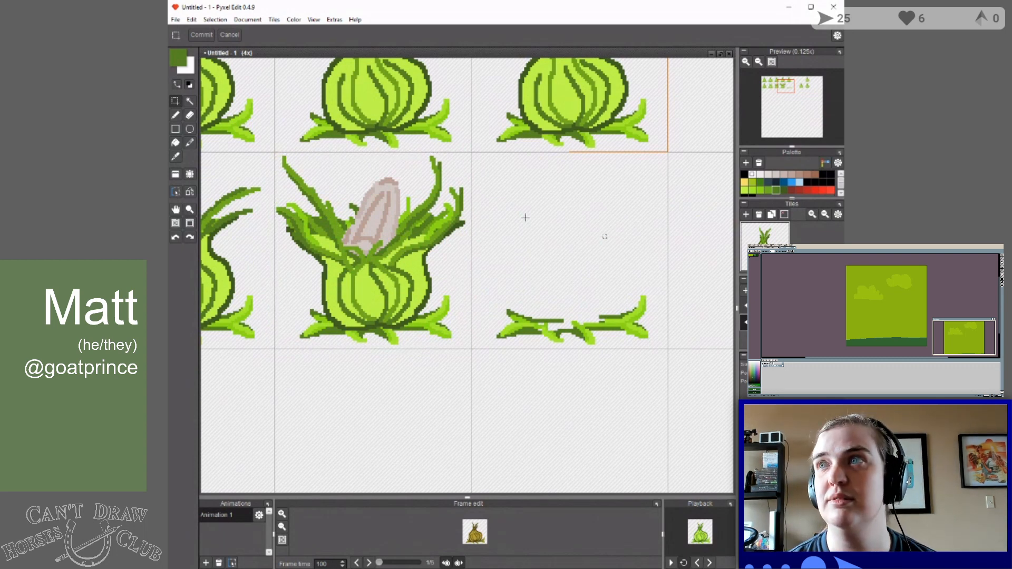
pyautogui.moveTo(471, 152); pyautogui.dragTo(667, 348)
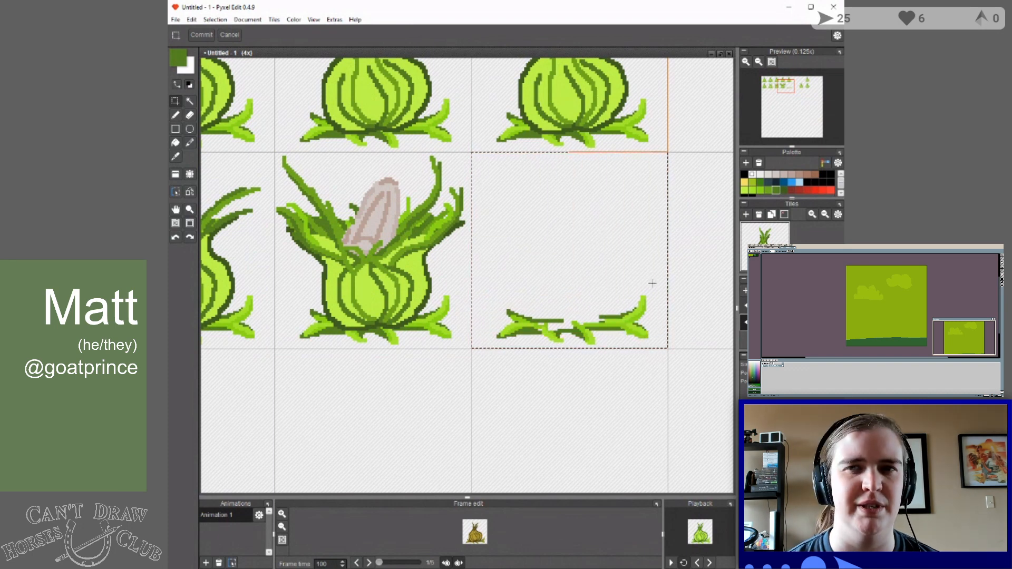
pyautogui.hotkey('ctrl', 'v')
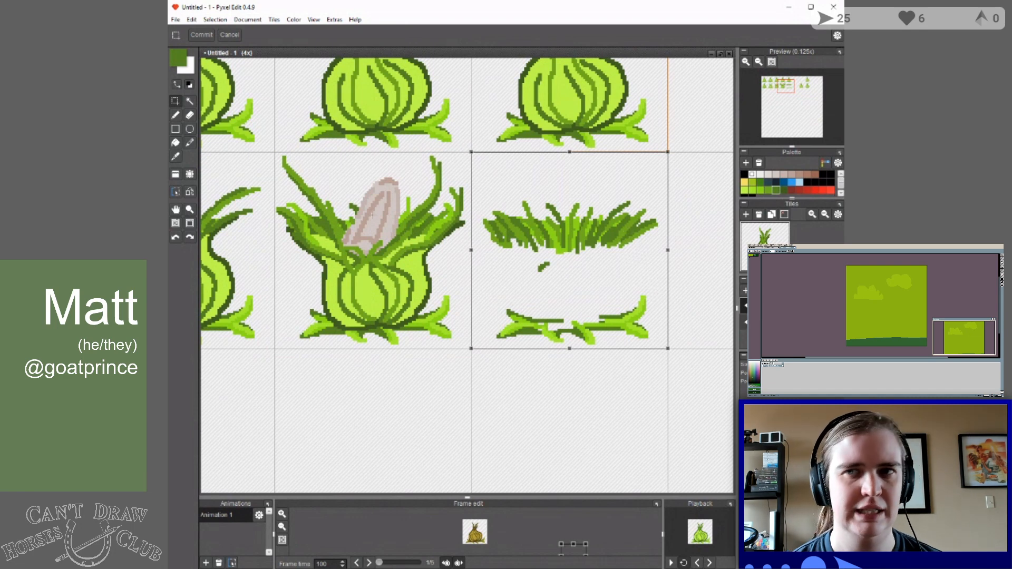
# Copy the clove plant frame and paste it over the grass rim in the next frame.
pyautogui.moveTo(275, 152); pyautogui.dragTo(471, 348)
pyautogui.click(509, 184)
pyautogui.moveTo(472, 152); pyautogui.dragTo(667, 347)
pyautogui.hotkey('ctrl', 'v')
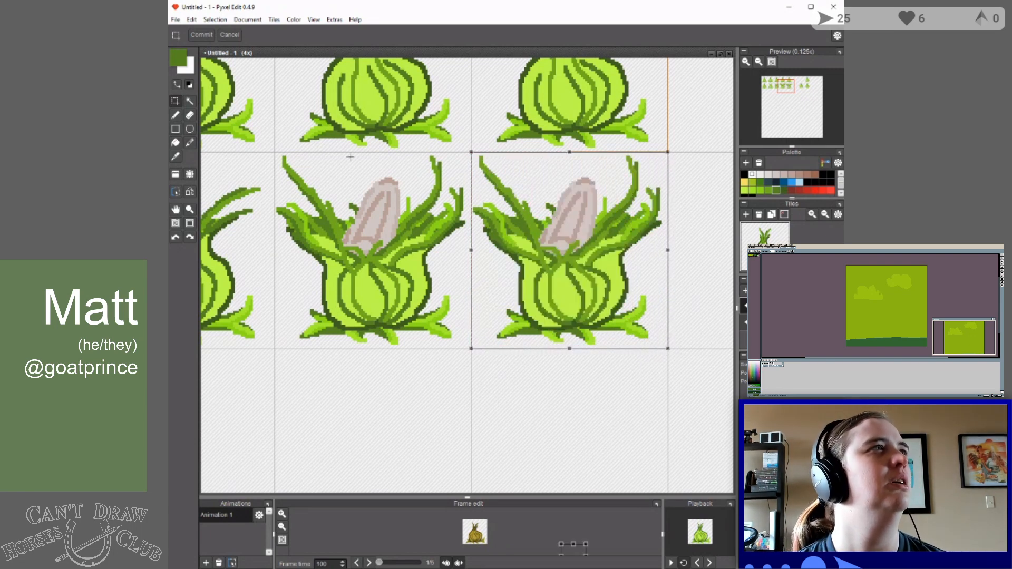
pyautogui.click(190, 114)
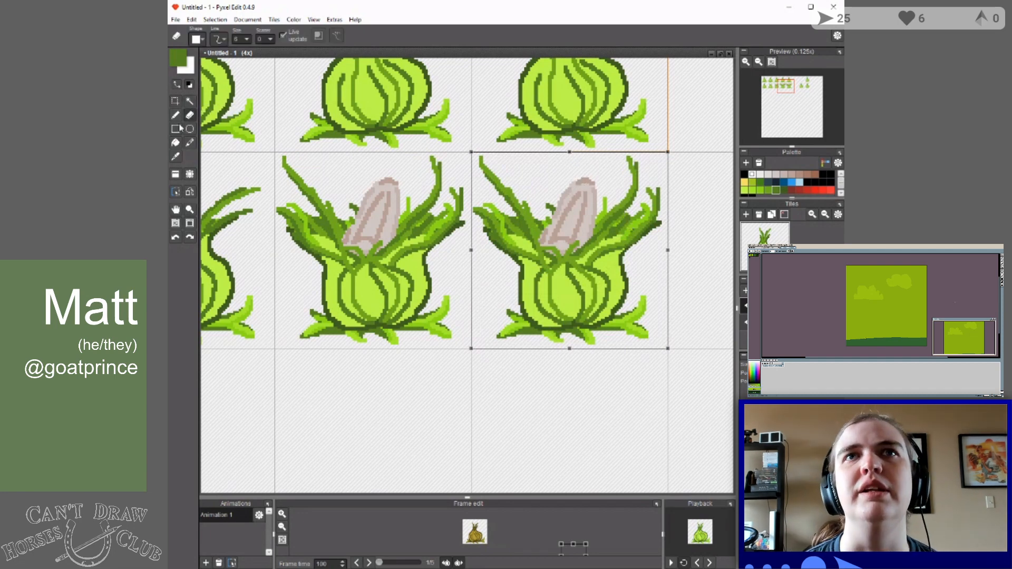
pyautogui.click(175, 101)
pyautogui.click(433, 171)
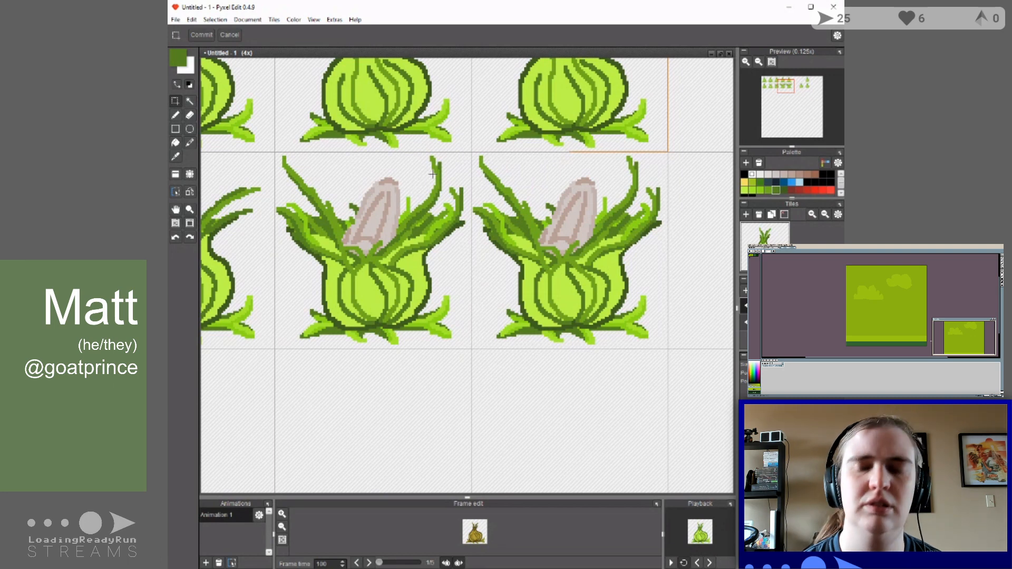
pyautogui.click(194, 119)
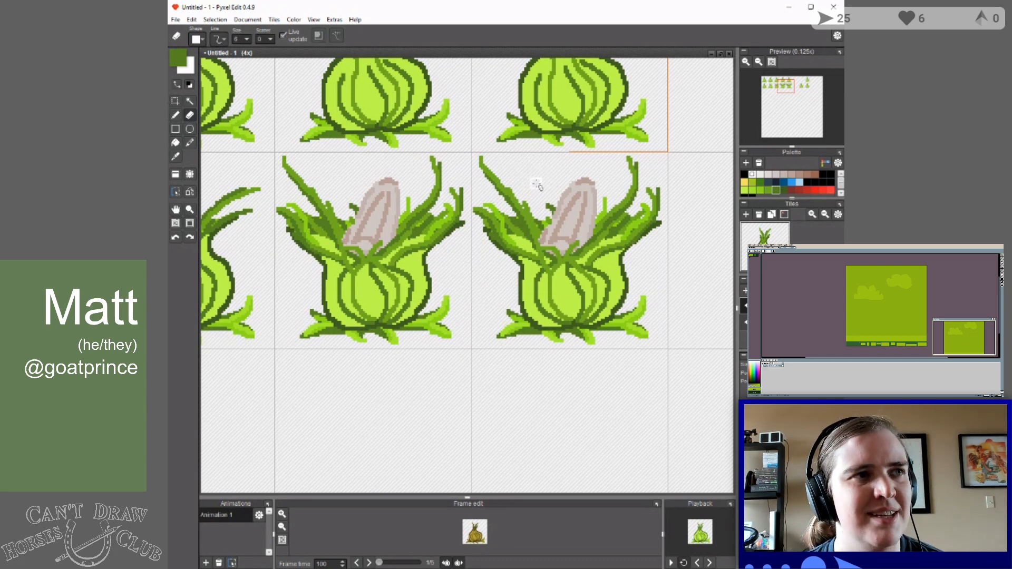
pyautogui.moveTo(481, 169)
pyautogui.mouseDown()
pyautogui.moveTo(502, 169)
pyautogui.moveTo(492, 181)
pyautogui.moveTo(533, 203)
pyautogui.moveTo(511, 200)
pyautogui.moveTo(525, 214)
pyautogui.moveTo(477, 209)
pyautogui.moveTo(533, 240)
pyautogui.moveTo(514, 209)
pyautogui.moveTo(546, 244)
pyautogui.moveTo(559, 199)
pyautogui.moveTo(544, 226)
pyautogui.moveTo(563, 193)
pyautogui.moveTo(565, 231)
pyautogui.moveTo(589, 180)
pyautogui.moveTo(554, 234)
pyautogui.moveTo(565, 262)
pyautogui.moveTo(584, 205)
pyautogui.moveTo(562, 221)
pyautogui.mouseUp()
pyautogui.hotkey('ctrl', 'z')
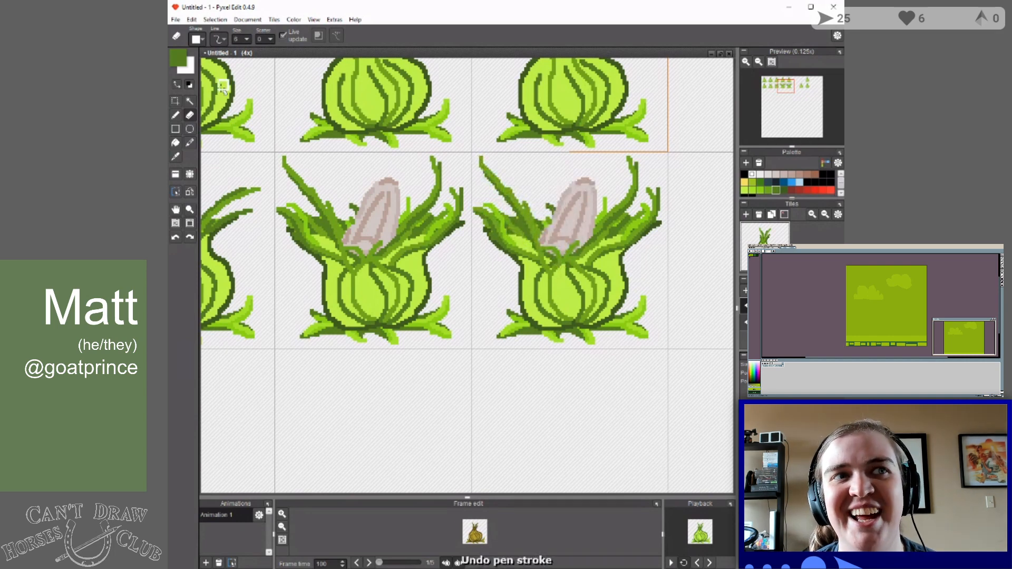
# Copy the duplicated clove plant in the new frame, paste it back in the same place and commit it.
pyautogui.click(176, 101)
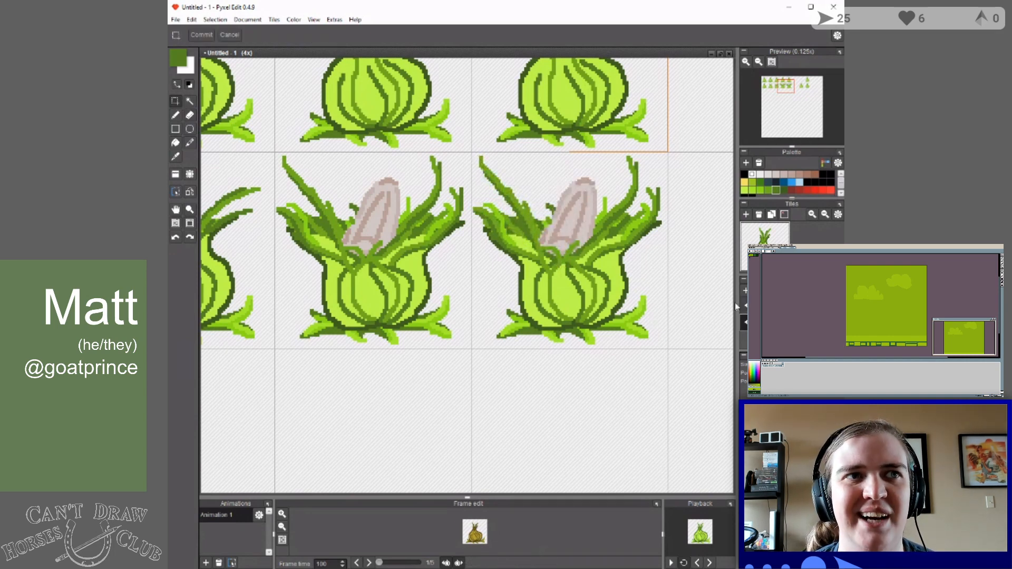
pyautogui.moveTo(276, 153); pyautogui.dragTo(471, 348)
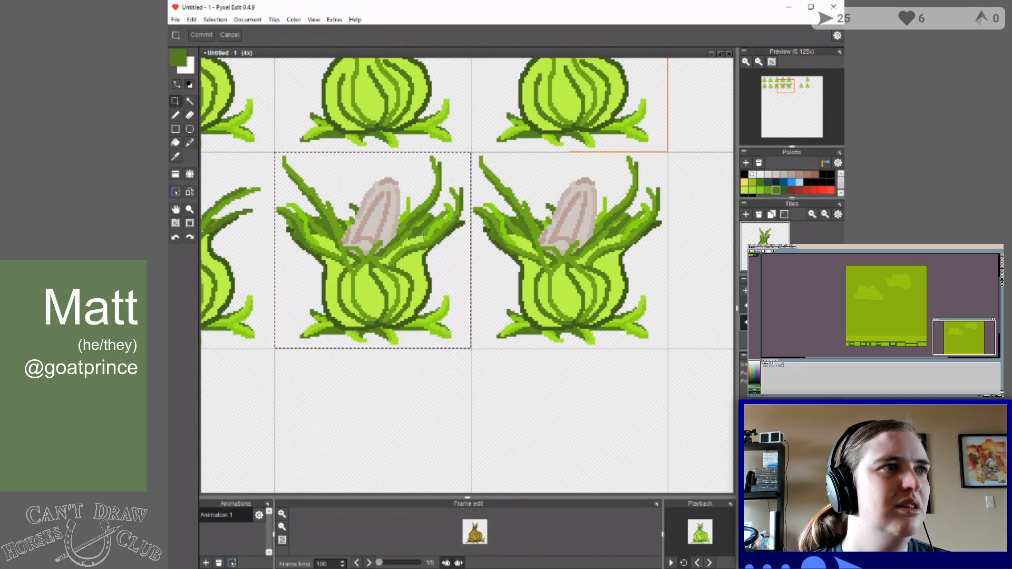
pyautogui.click(599, 214)
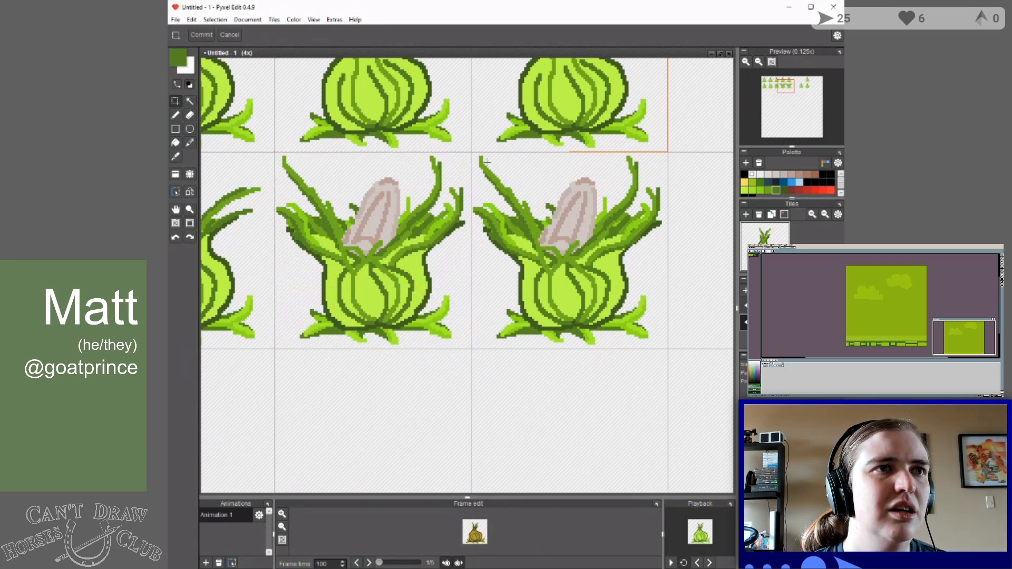
pyautogui.moveTo(472, 153); pyautogui.dragTo(667, 349)
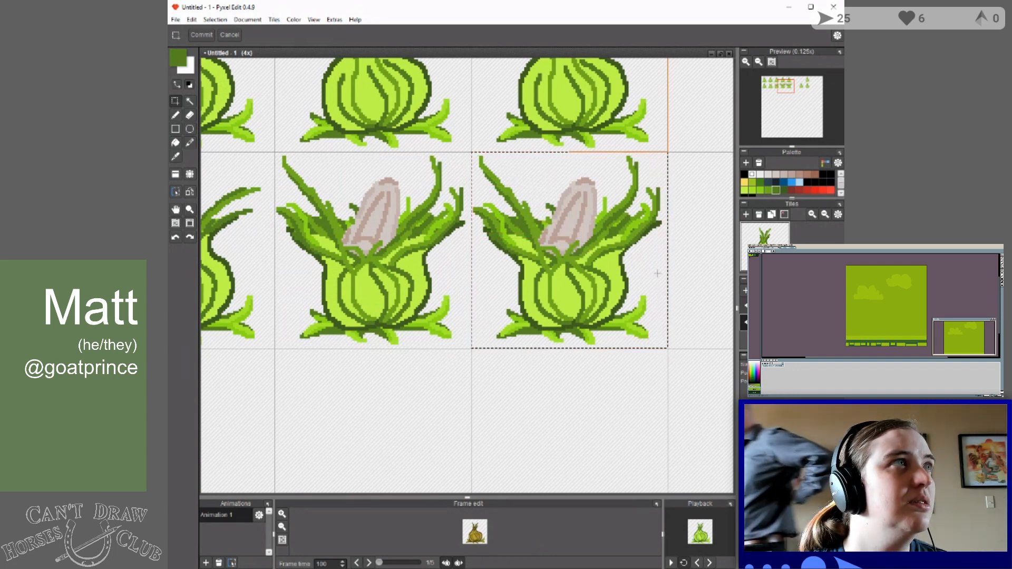
pyautogui.hotkey('ctrl', 'c')
pyautogui.hotkey('ctrl', 'v')
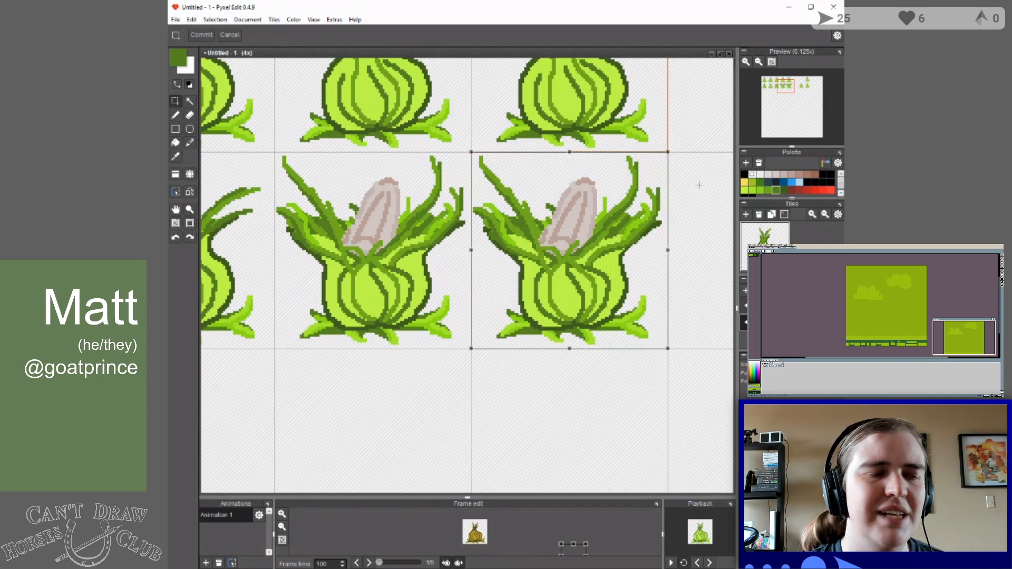
pyautogui.click(202, 35)
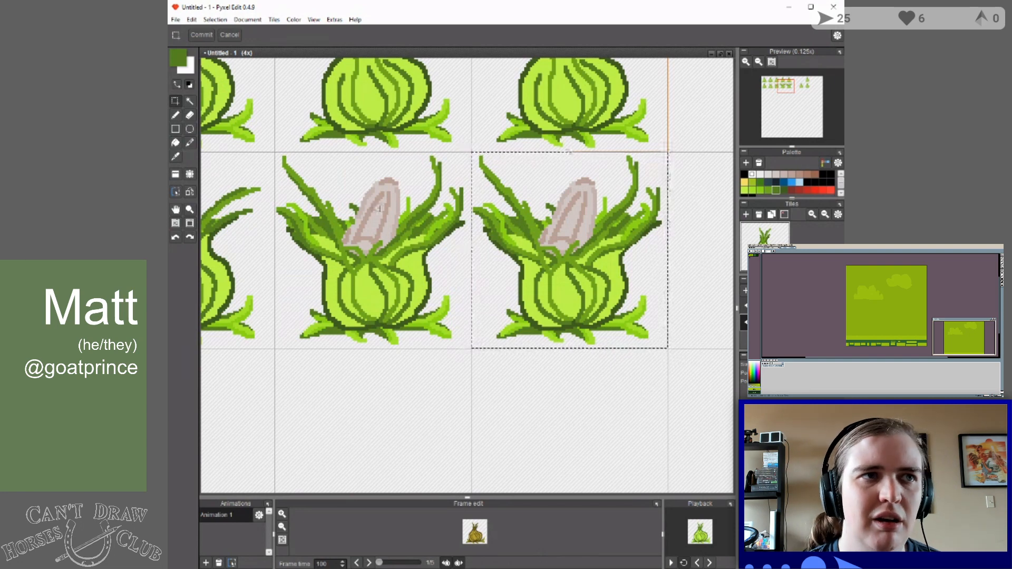
pyautogui.hotkey('ctrl', 'd')
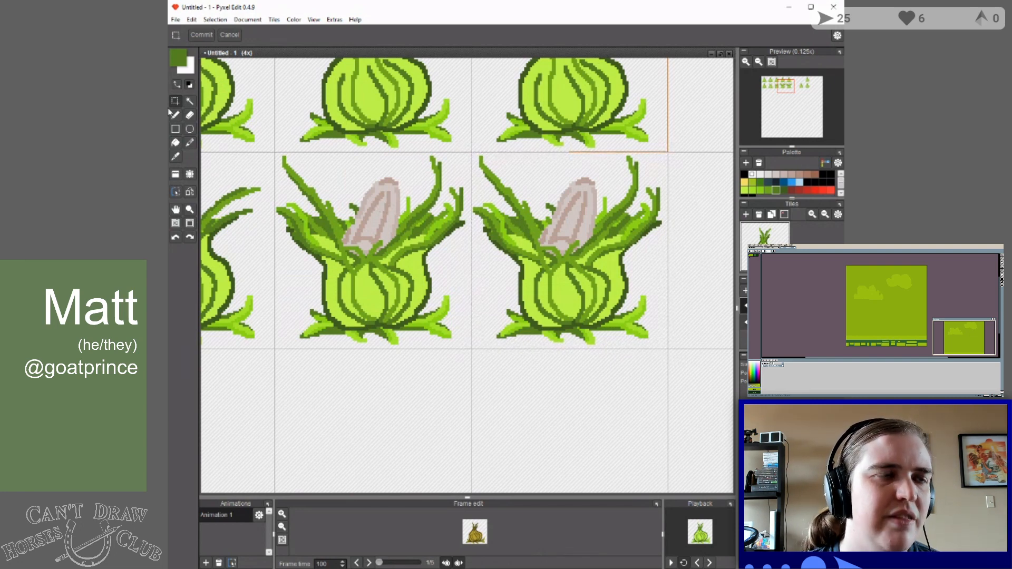
# Erase the clove, the tall leaves and the bulb's upper part in the new frame, keeping the grass rim.
pyautogui.click(189, 116)
pyautogui.moveTo(480, 160)
pyautogui.mouseDown()
pyautogui.moveTo(565, 259)
pyautogui.moveTo(551, 226)
pyautogui.mouseUp()
pyautogui.moveTo(519, 200)
pyautogui.mouseDown()
pyautogui.moveTo(499, 190)
pyautogui.moveTo(482, 199)
pyautogui.moveTo(495, 219)
pyautogui.moveTo(478, 211)
pyautogui.moveTo(520, 250)
pyautogui.mouseUp()
pyautogui.moveTo(557, 215)
pyautogui.mouseDown()
pyautogui.moveTo(579, 192)
pyautogui.moveTo(562, 222)
pyautogui.moveTo(575, 242)
pyautogui.moveTo(590, 200)
pyautogui.moveTo(596, 232)
pyautogui.moveTo(585, 240)
pyautogui.mouseUp()
pyautogui.moveTo(622, 180)
pyautogui.mouseDown()
pyautogui.moveTo(631, 162)
pyautogui.moveTo(635, 190)
pyautogui.moveTo(606, 219)
pyautogui.moveTo(618, 195)
pyautogui.mouseUp()
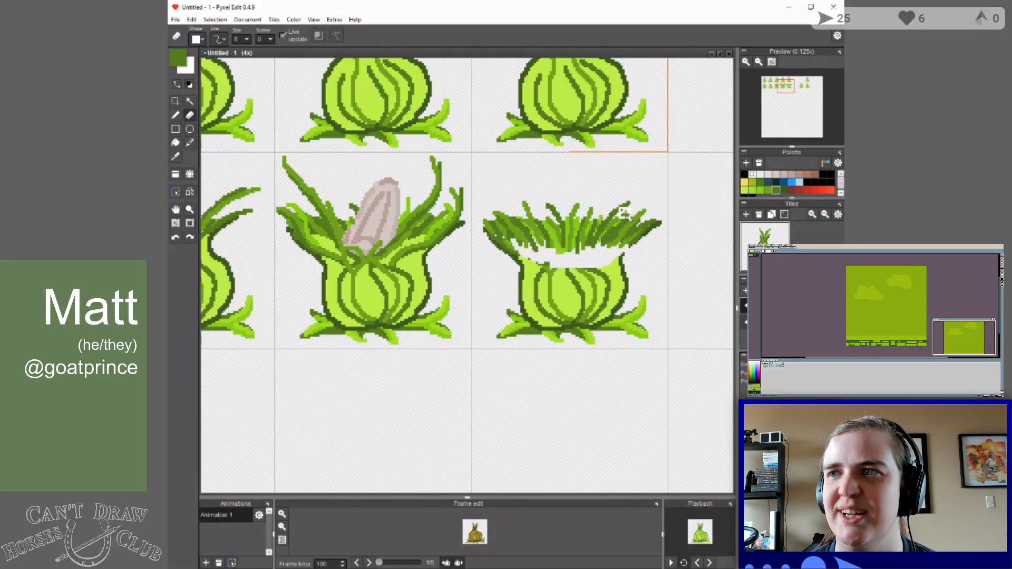
# Draw a dark green outline along the underside of the grass rim's left end in the new frame.
pyautogui.click(176, 117)
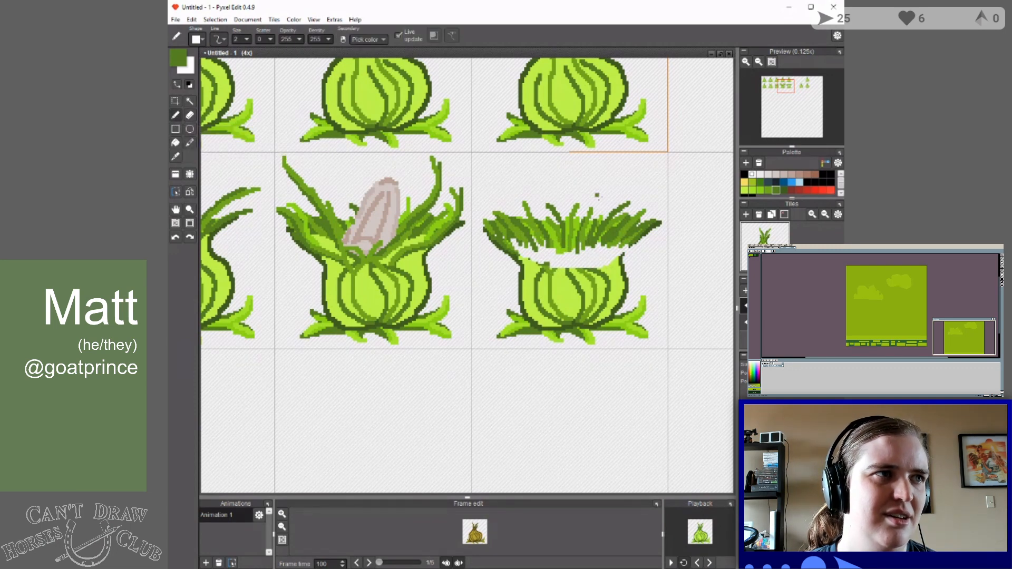
pyautogui.click(785, 191)
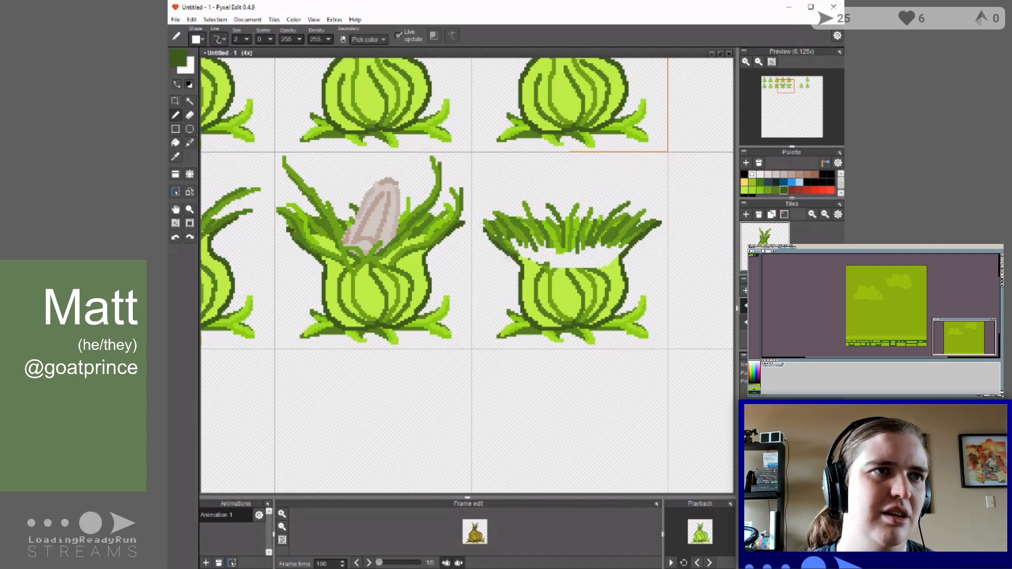
pyautogui.moveTo(490, 238); pyautogui.dragTo(477, 224)
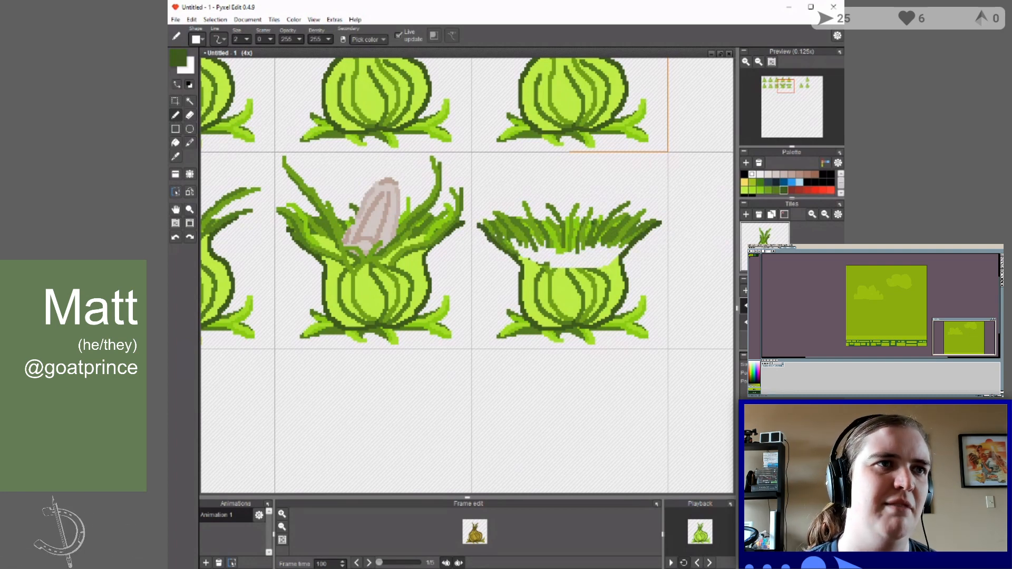
# Fill the gap between the grass rim and the bulb with light green and extend medium green ridges across the bulb's top.
pyautogui.click(753, 190)
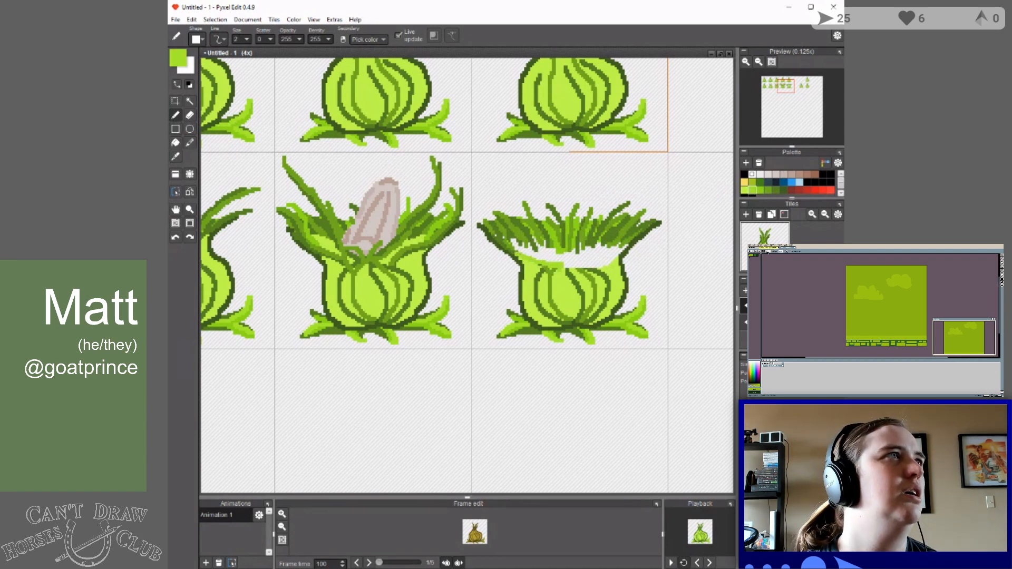
pyautogui.moveTo(521, 252)
pyautogui.mouseDown()
pyautogui.moveTo(553, 261)
pyautogui.moveTo(529, 254)
pyautogui.mouseUp()
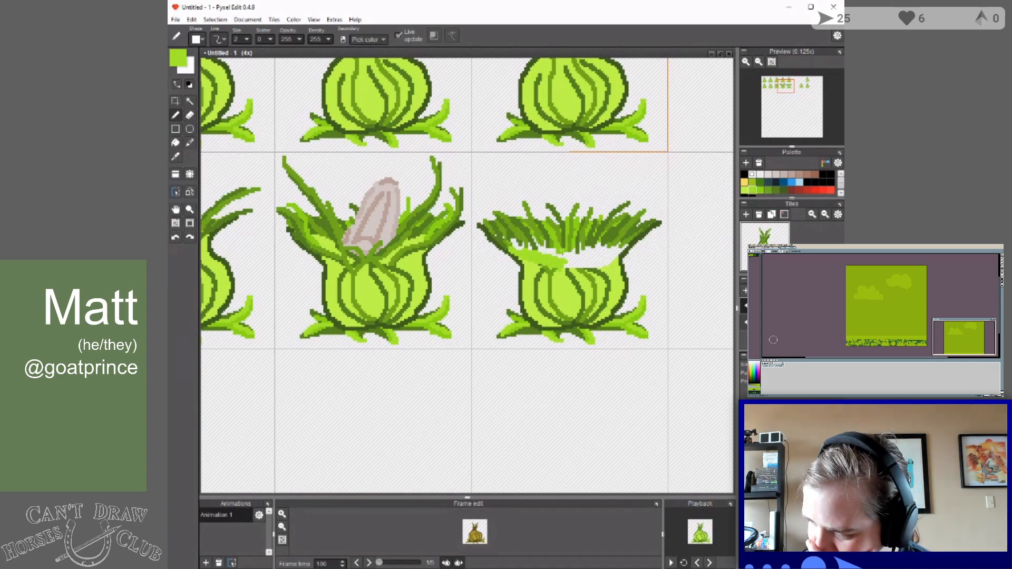
pyautogui.hotkey('ctrl', 'z')
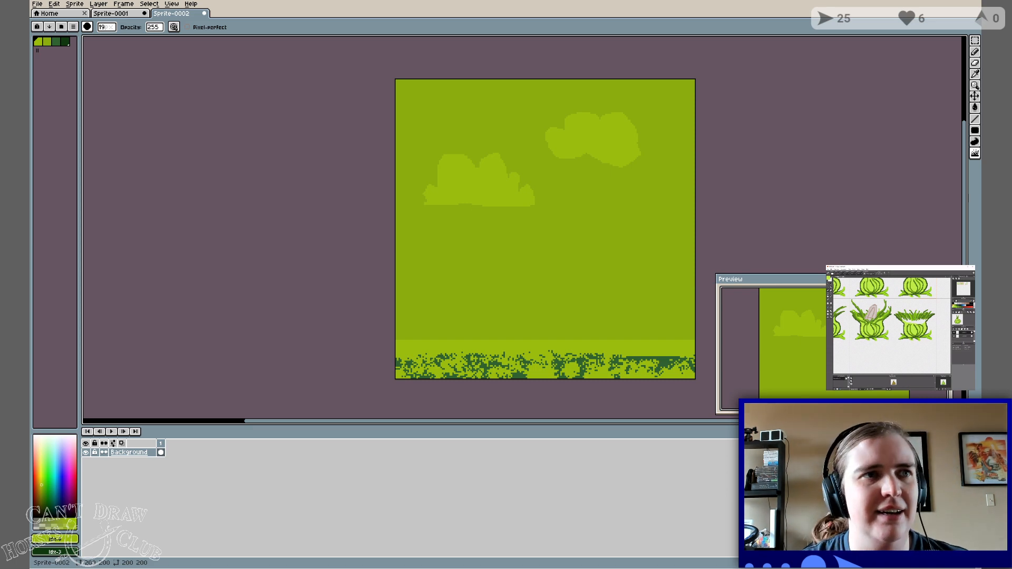
pyautogui.hotkey('ctrl', 'z')
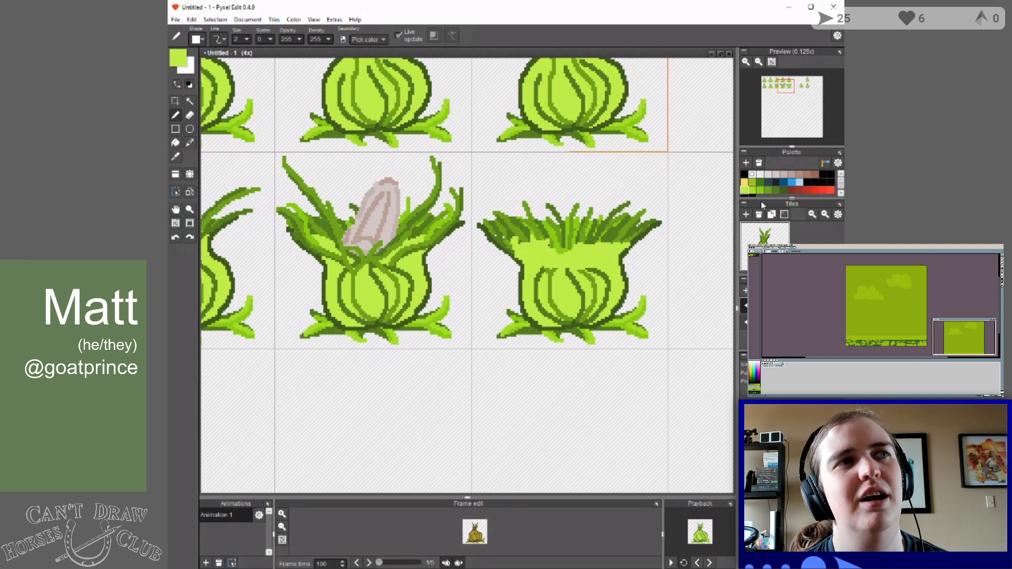
pyautogui.click(775, 190)
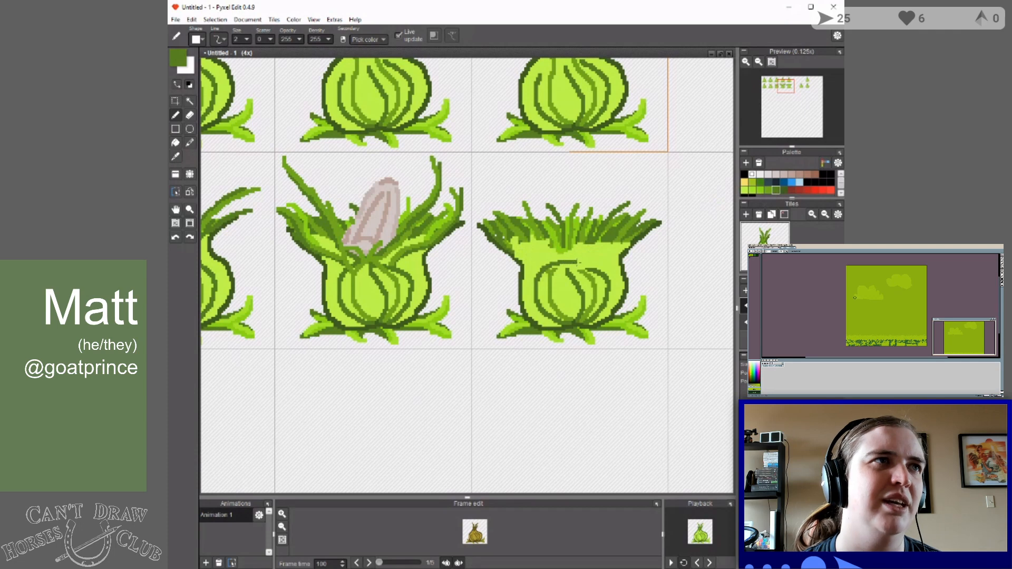
pyautogui.moveTo(590, 272); pyautogui.dragTo(555, 263)
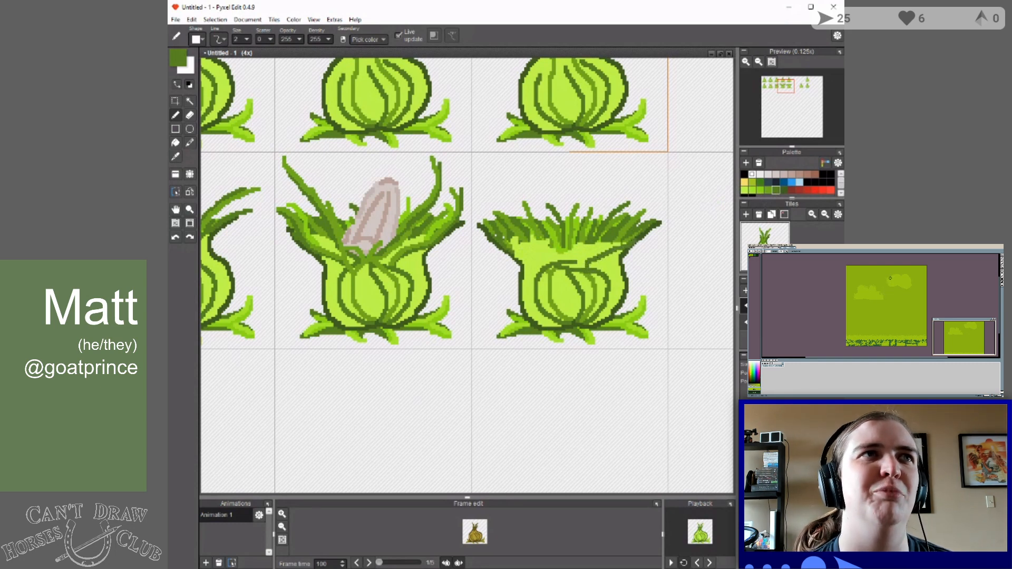
# Draw long curved medium green blades rising from both sides of the grass rim and a short one at its left tip.
pyautogui.moveTo(658, 223); pyautogui.dragTo(640, 178)
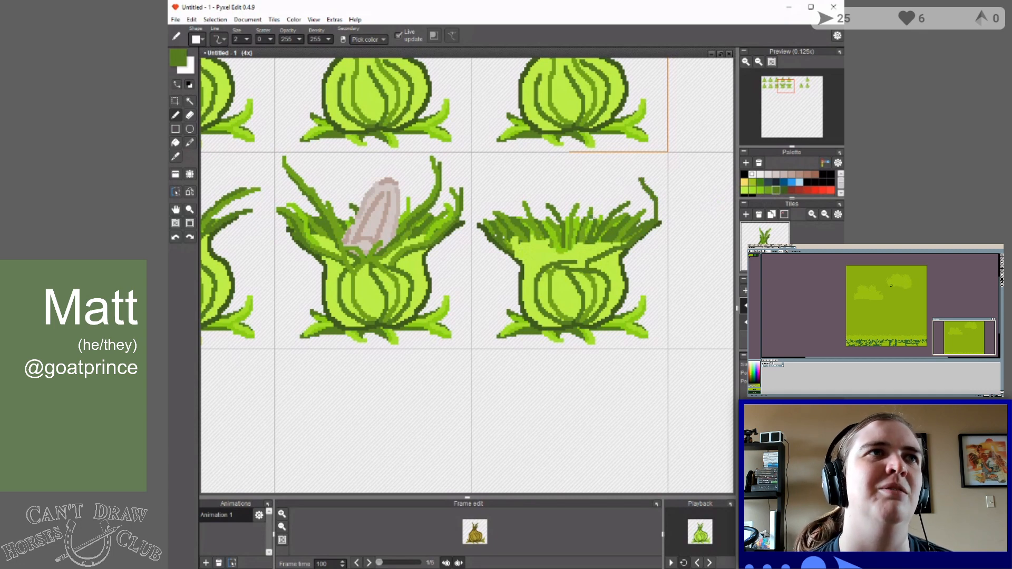
pyautogui.hotkey('ctrl', 'z')
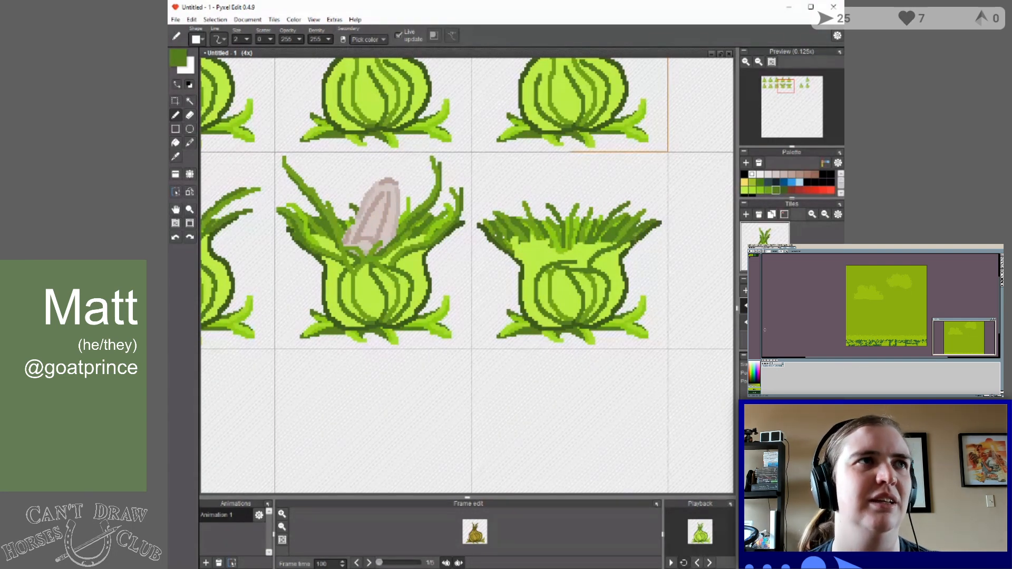
pyautogui.moveTo(656, 228); pyautogui.dragTo(641, 181)
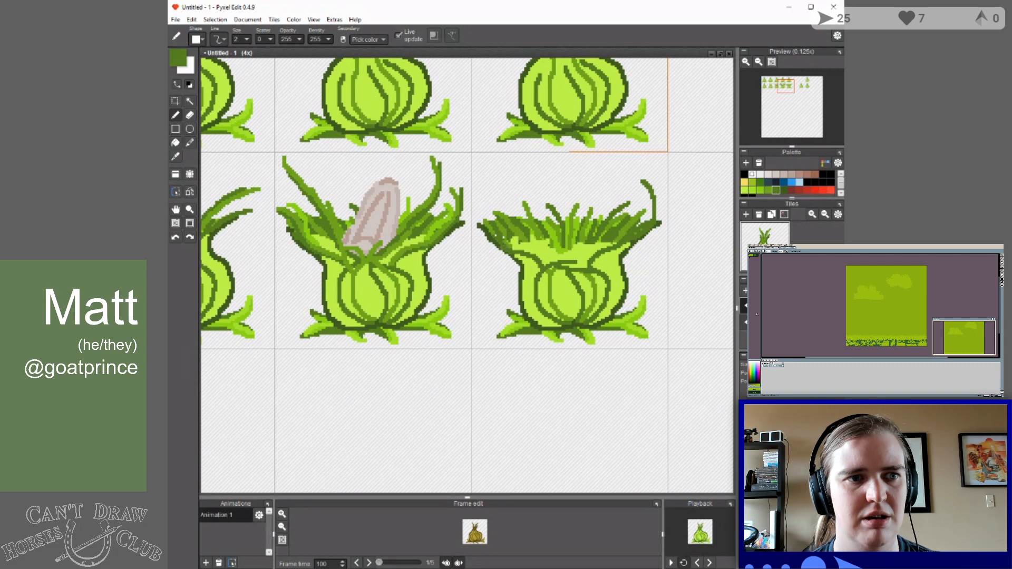
pyautogui.moveTo(494, 220); pyautogui.dragTo(490, 213)
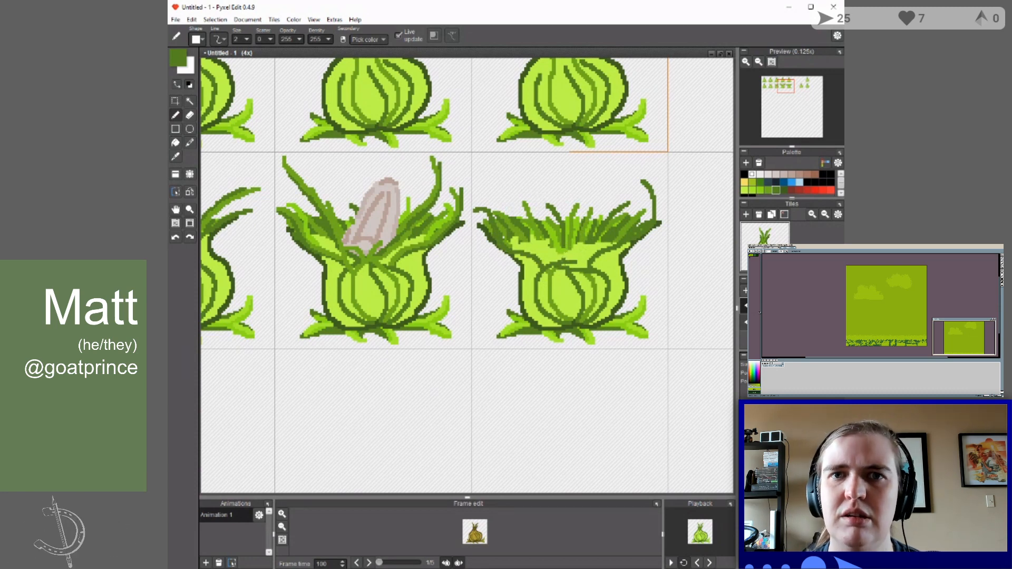
pyautogui.moveTo(564, 260)
pyautogui.mouseDown()
pyautogui.moveTo(597, 246)
pyautogui.moveTo(615, 216)
pyautogui.moveTo(612, 164)
pyautogui.mouseUp()
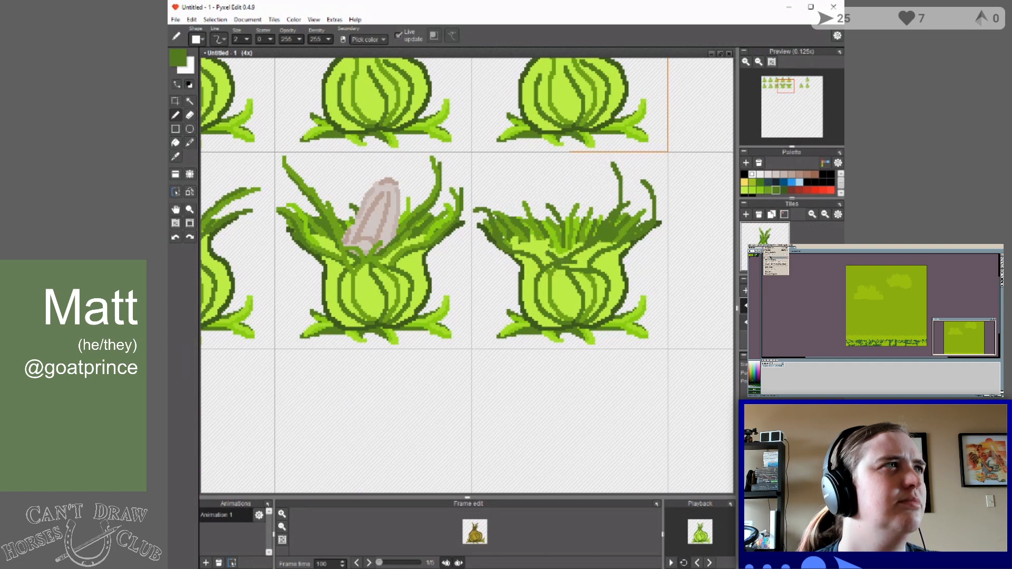
pyautogui.moveTo(524, 206); pyautogui.dragTo(486, 168)
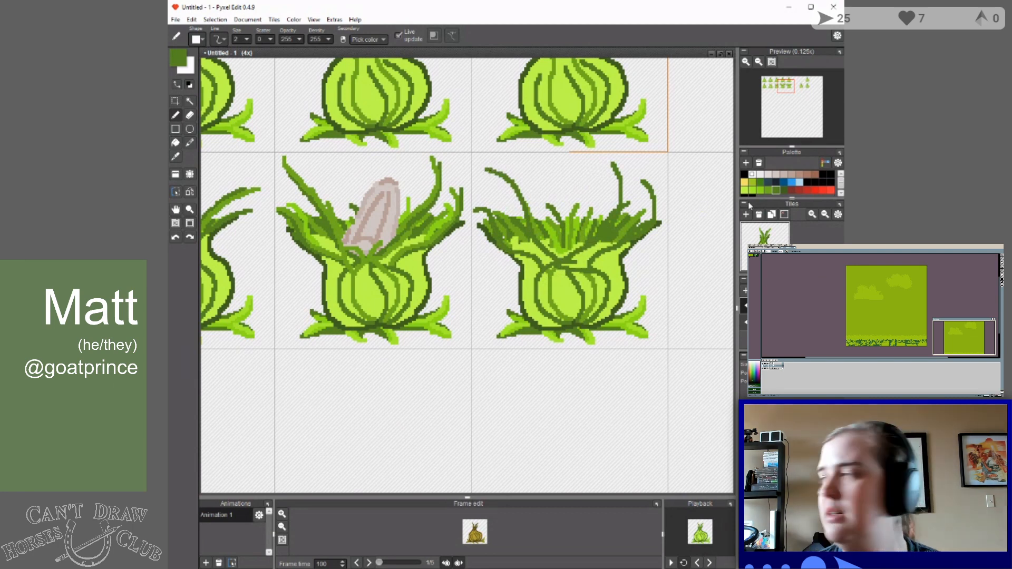
# Thicken and curl the tall blades on both sides with medium green and add thin light green blades along the grass rim.
pyautogui.click(769, 191)
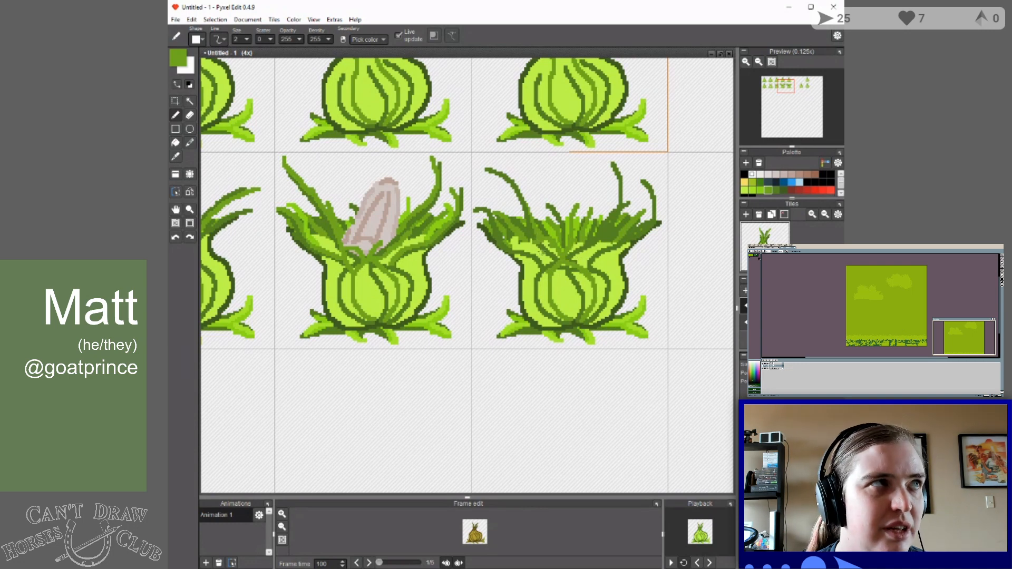
pyautogui.moveTo(551, 265); pyautogui.dragTo(499, 160)
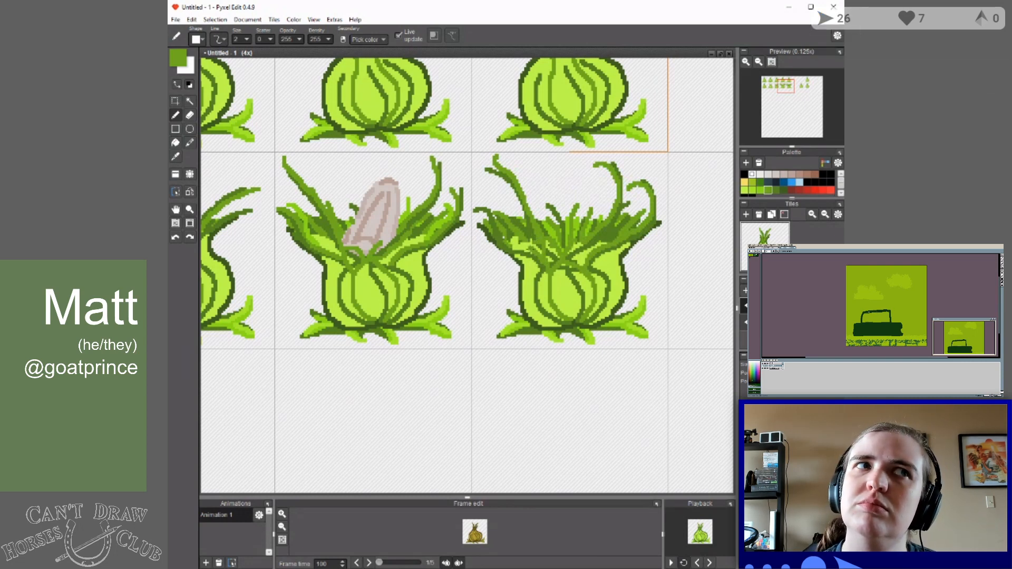
pyautogui.moveTo(528, 248); pyautogui.dragTo(516, 249)
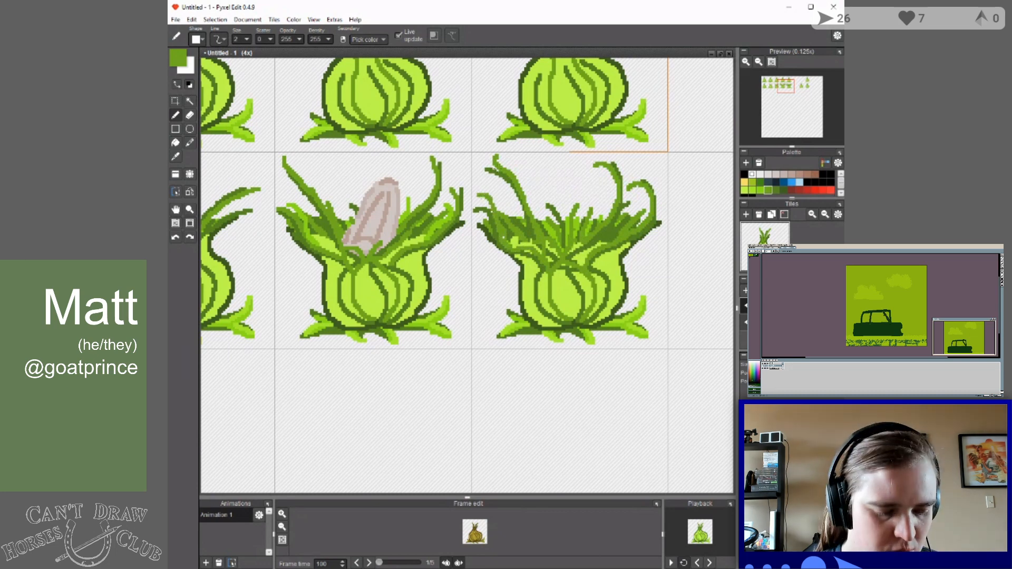
pyautogui.click(752, 190)
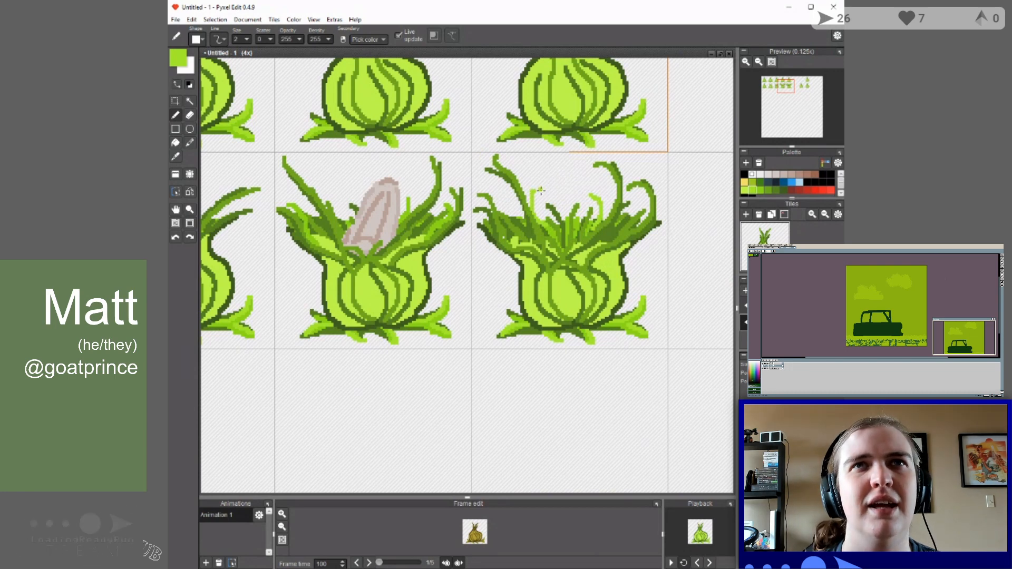
pyautogui.hotkey('ctrl', 'z')
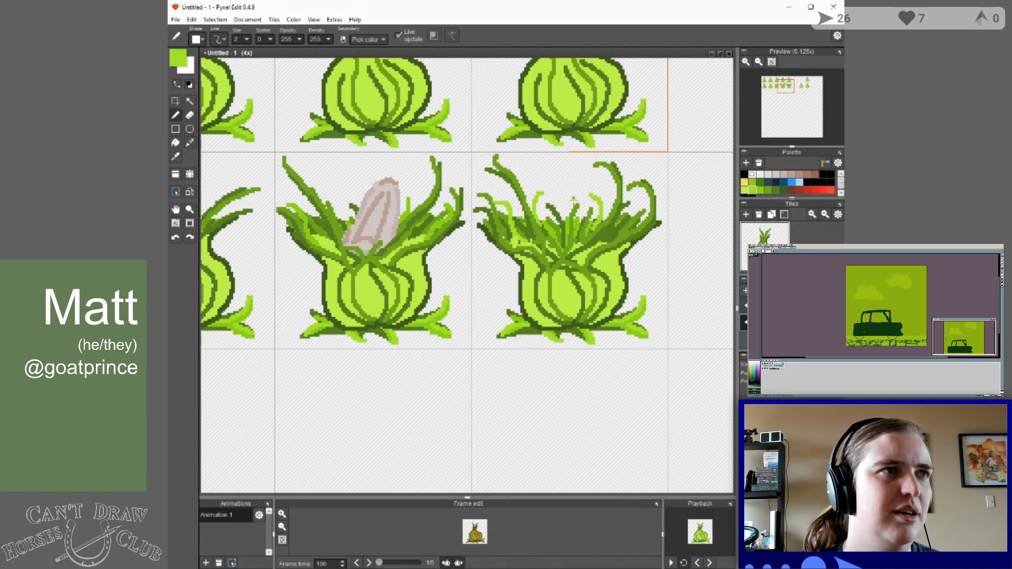
pyautogui.click(768, 174)
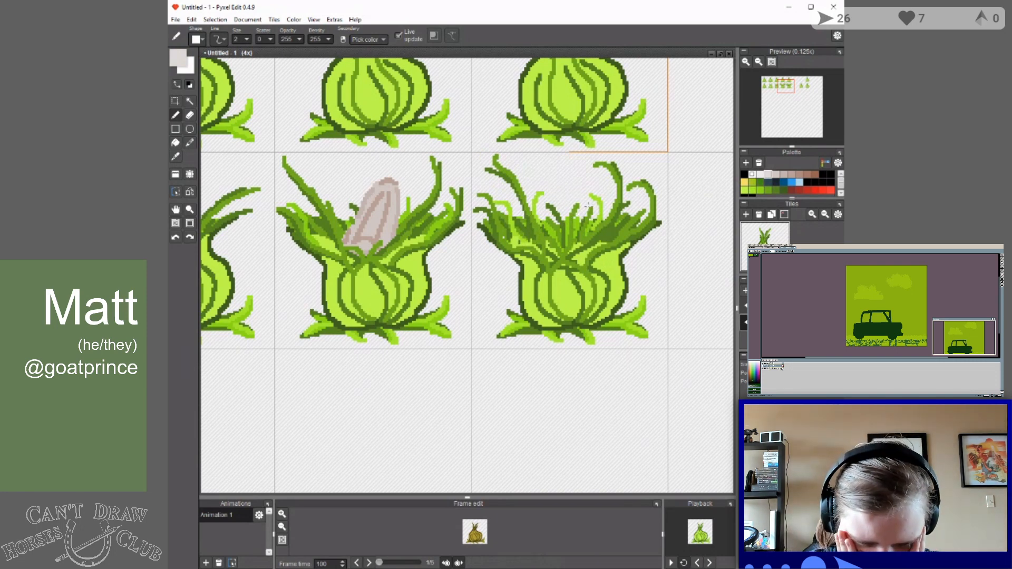
pyautogui.click(776, 174)
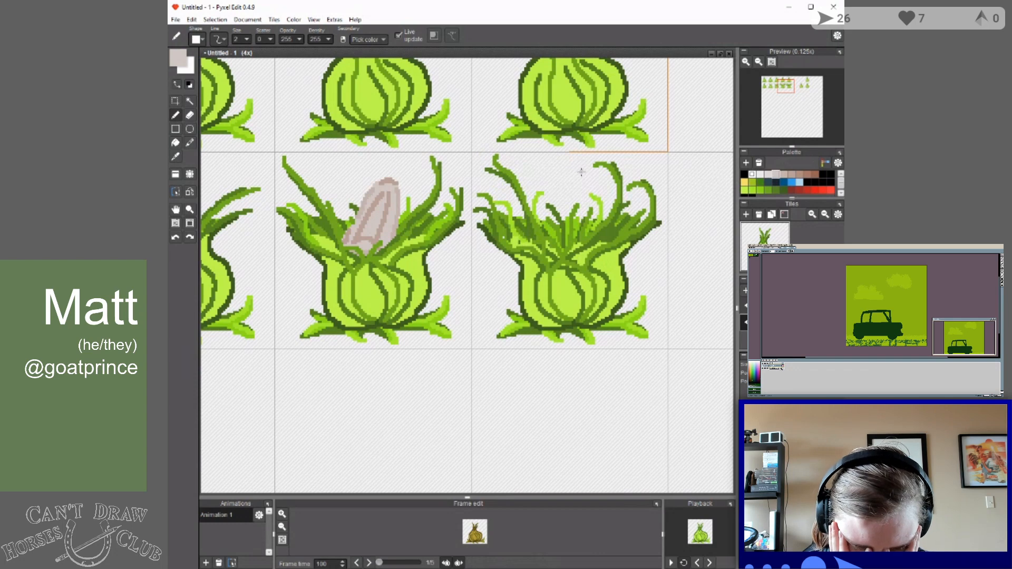
pyautogui.moveTo(570, 187)
pyautogui.mouseDown()
pyautogui.moveTo(591, 198)
pyautogui.moveTo(549, 212)
pyautogui.mouseUp()
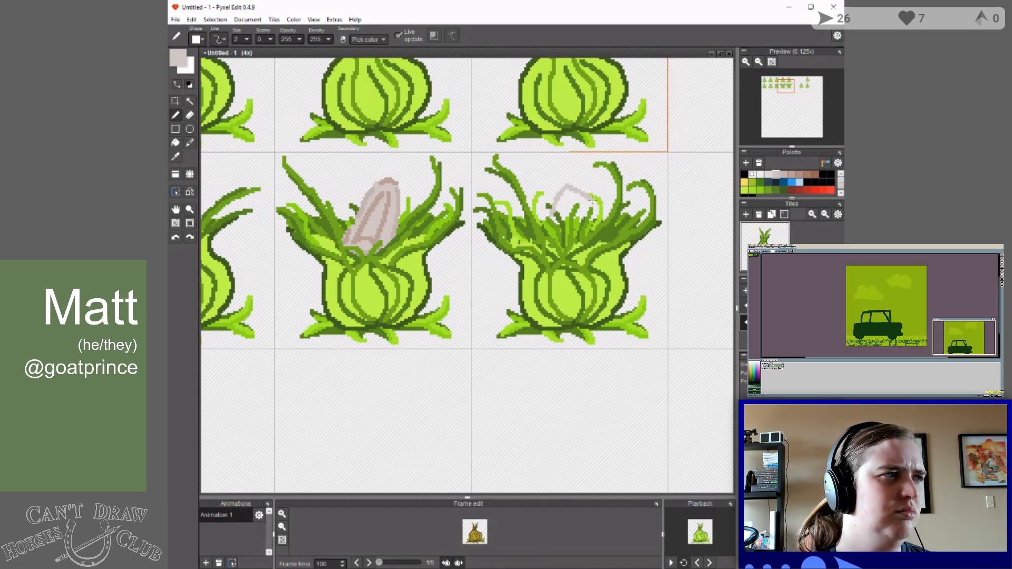
pyautogui.moveTo(551, 212); pyautogui.dragTo(578, 242)
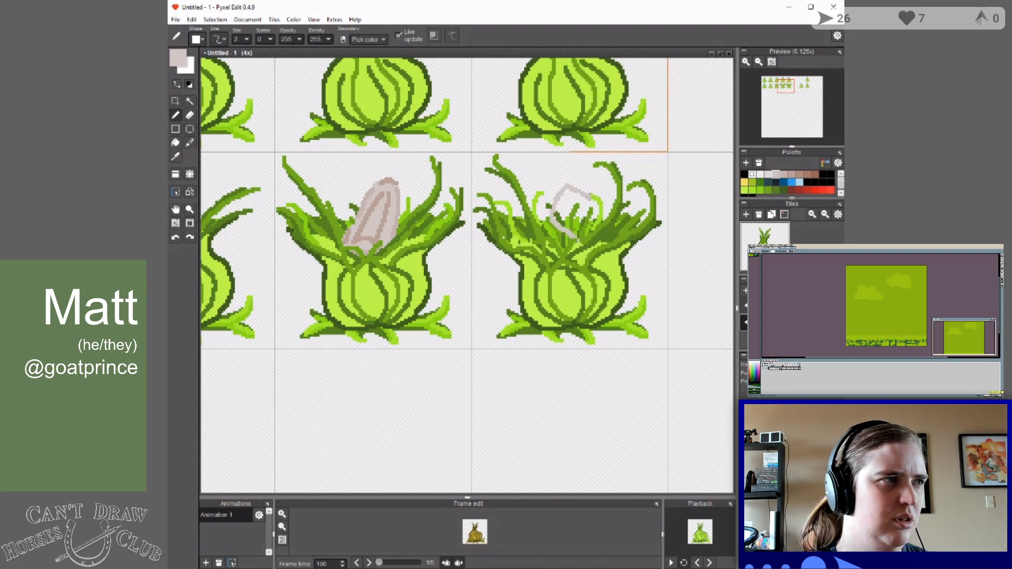
pyautogui.hotkey('ctrl', 'z')
pyautogui.hotkey('ctrl', 'z')
pyautogui.hotkey('ctrl', 'z')
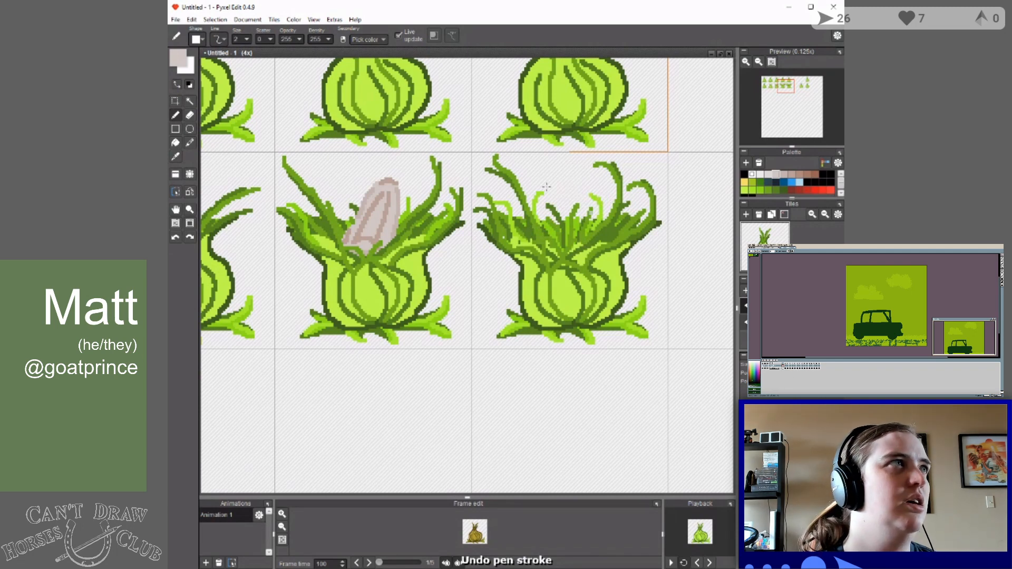
# Draw a long pale pinkish-grey face outline with nose and mouth lines over the middle of the grass rim.
pyautogui.moveTo(560, 180); pyautogui.dragTo(586, 195)
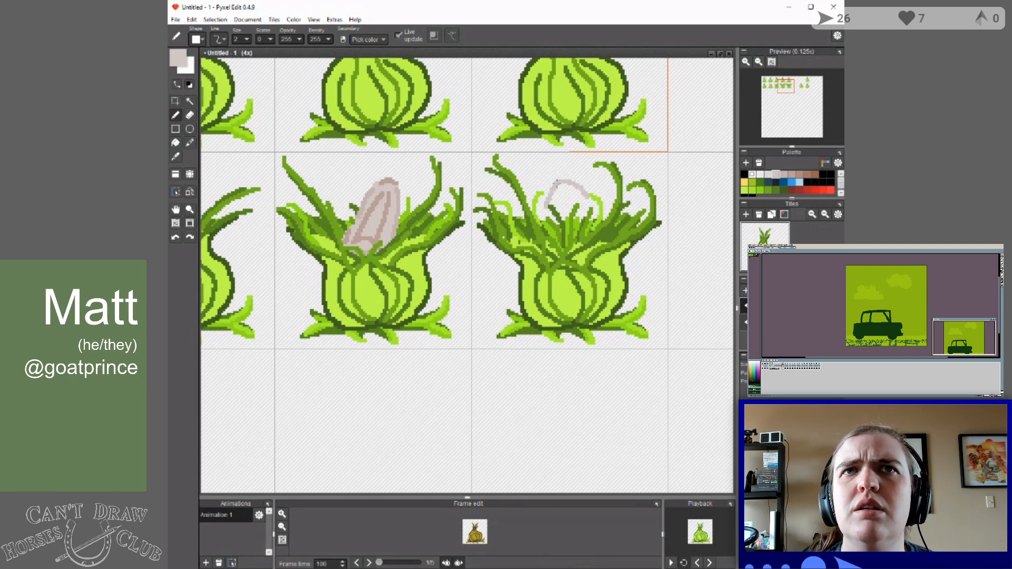
pyautogui.moveTo(546, 211); pyautogui.dragTo(580, 238)
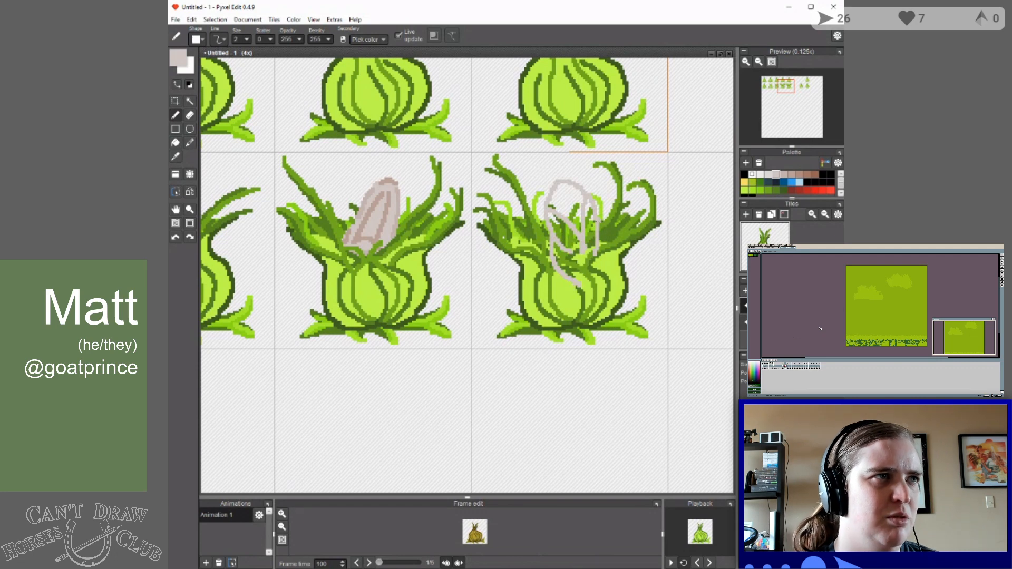
pyautogui.moveTo(600, 220); pyautogui.dragTo(611, 251)
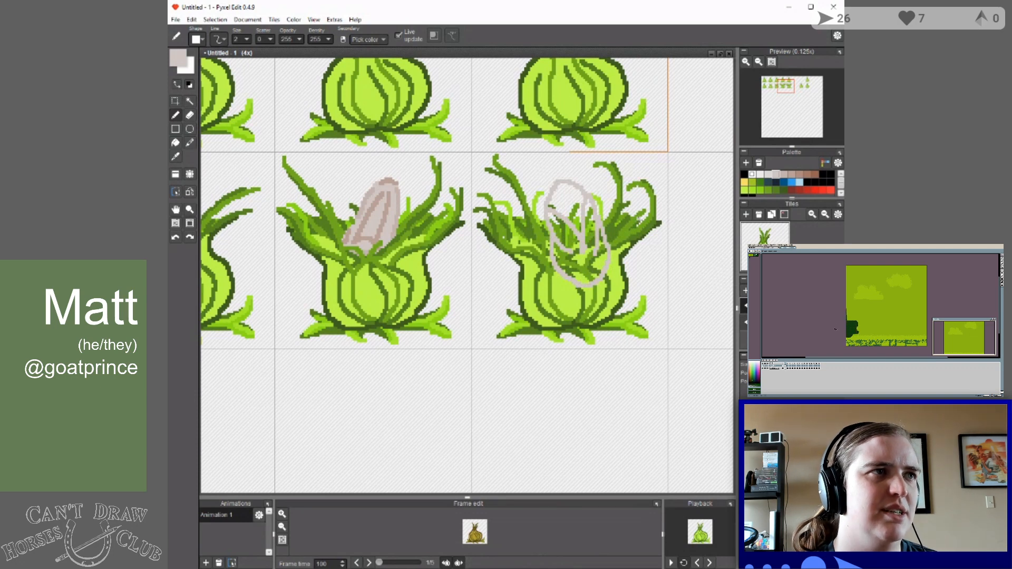
# Paint two reddish-brown eye sockets and a mouth inside the face outline, and add a lighter brown line around the lower jaw.
pyautogui.click(808, 175)
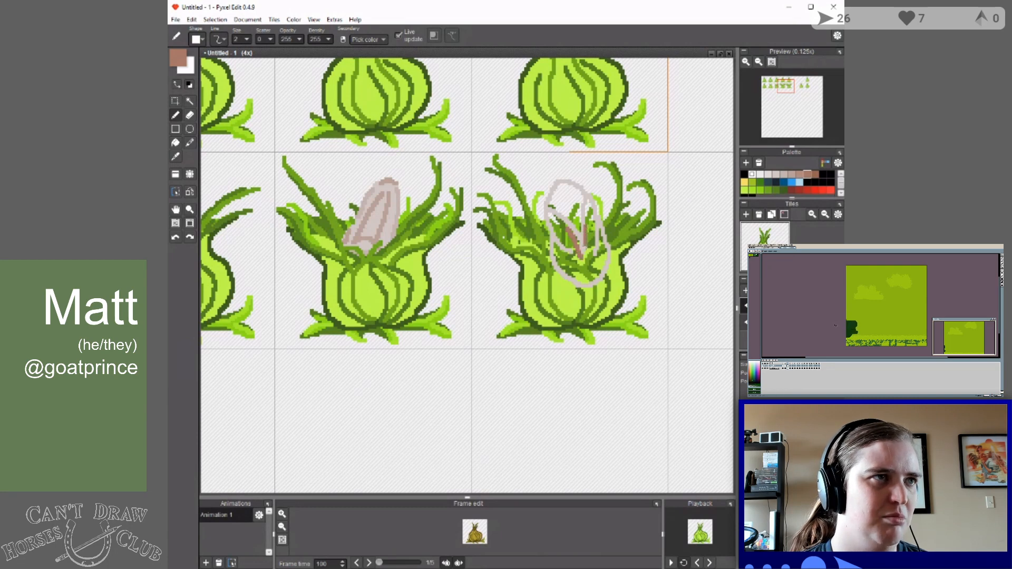
pyautogui.moveTo(579, 254); pyautogui.dragTo(551, 211)
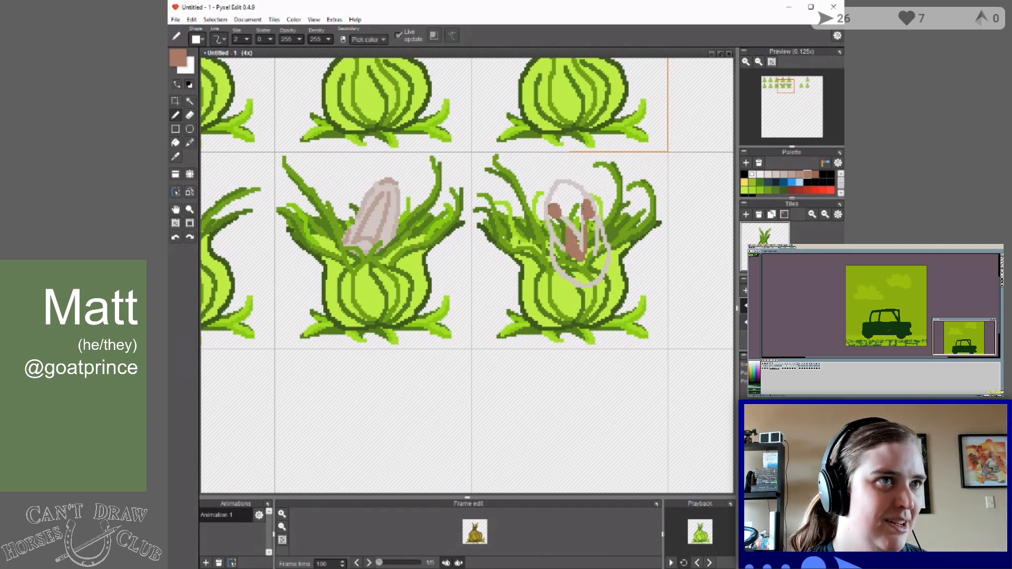
pyautogui.click(793, 174)
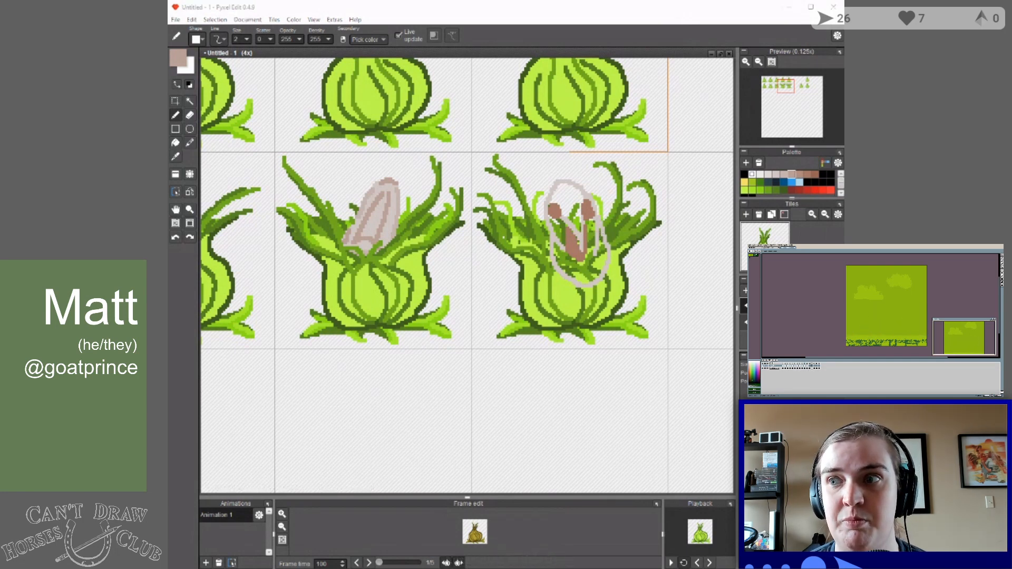
pyautogui.hotkey('alt', 'Tab')
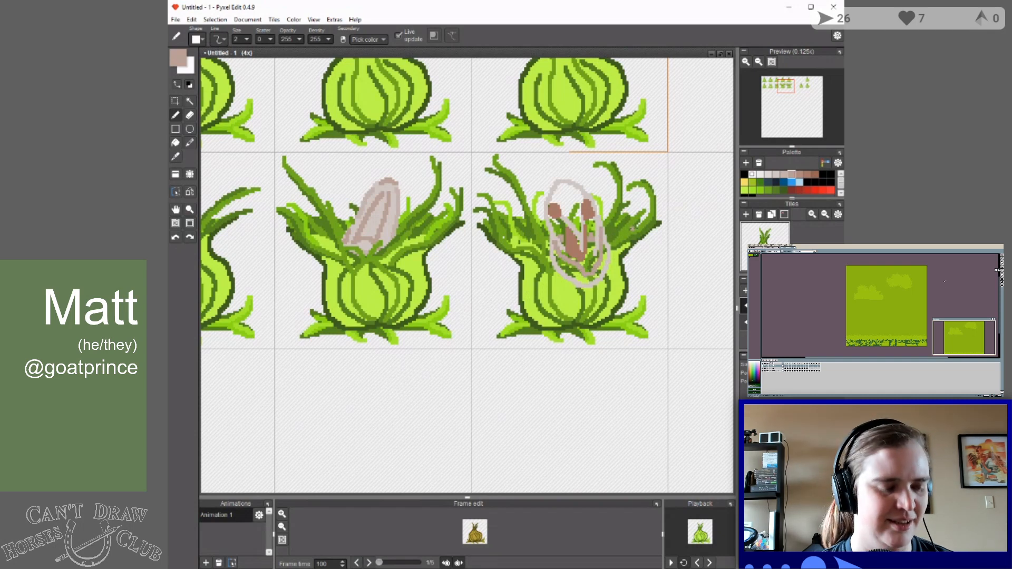
# Fill the face with pale grey and shade the eye sockets, mouth and mouth corners in light and medium browns.
pyautogui.click(771, 175)
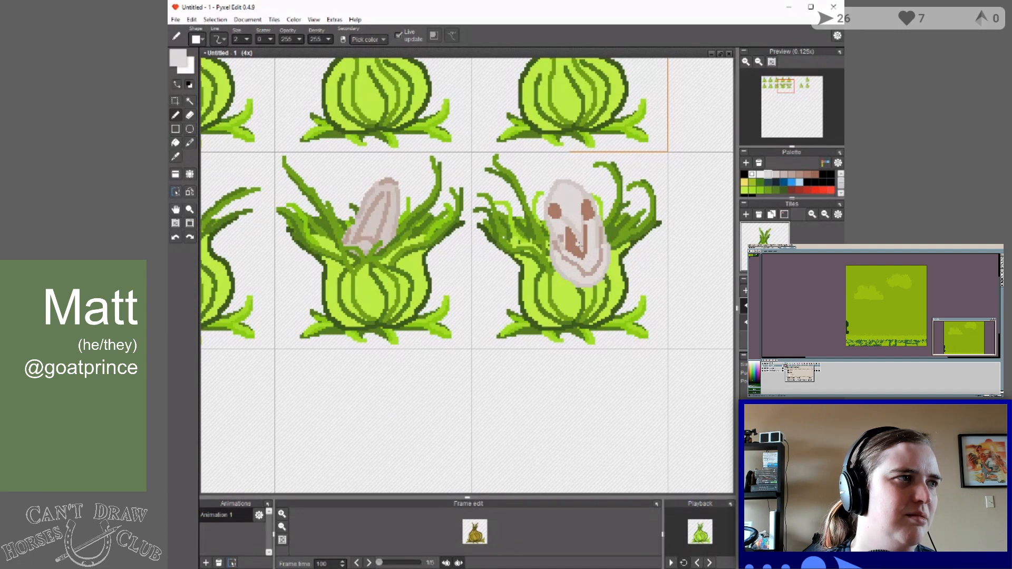
pyautogui.click(792, 175)
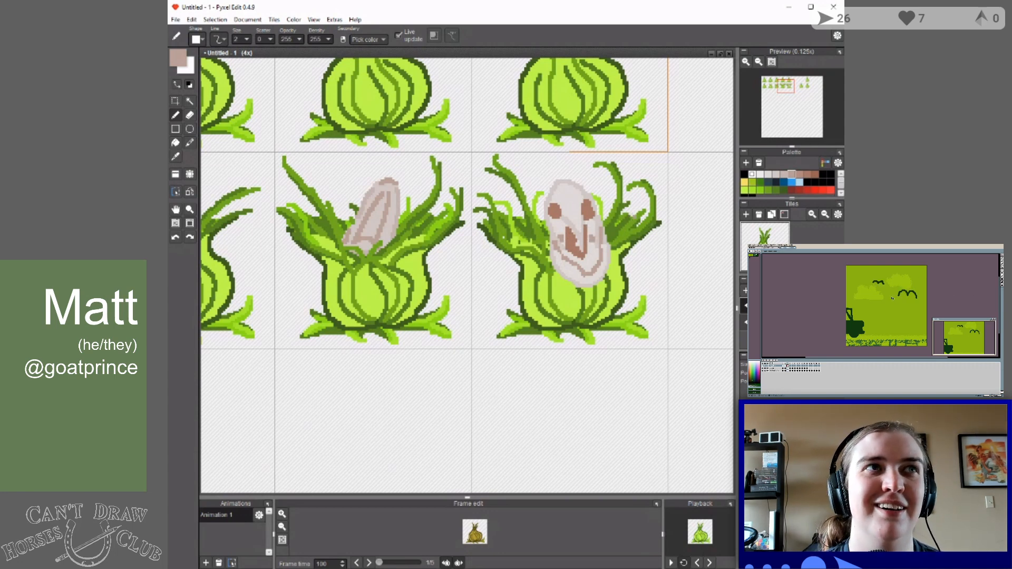
pyautogui.click(800, 175)
pyautogui.click(808, 175)
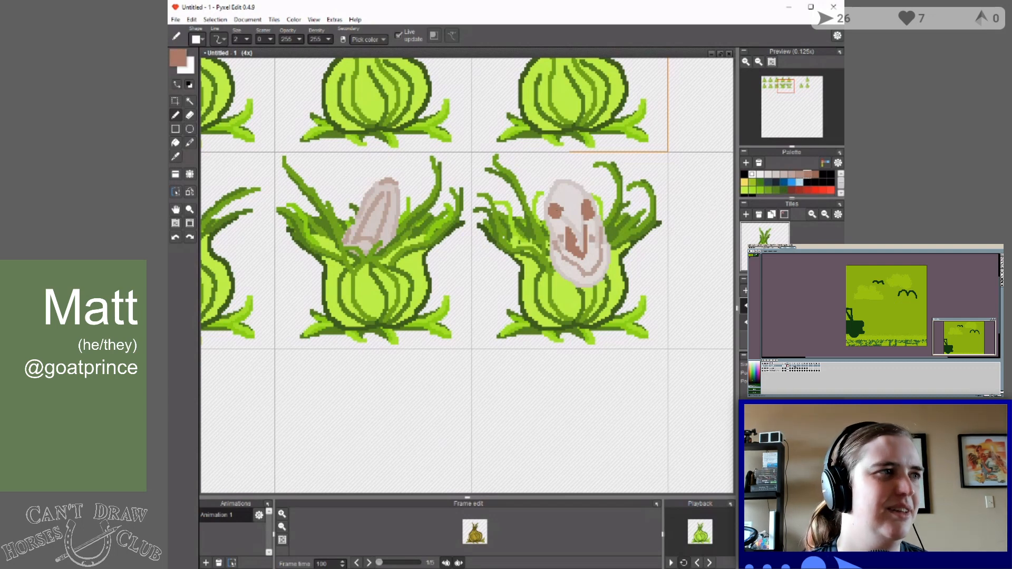
pyautogui.click(800, 175)
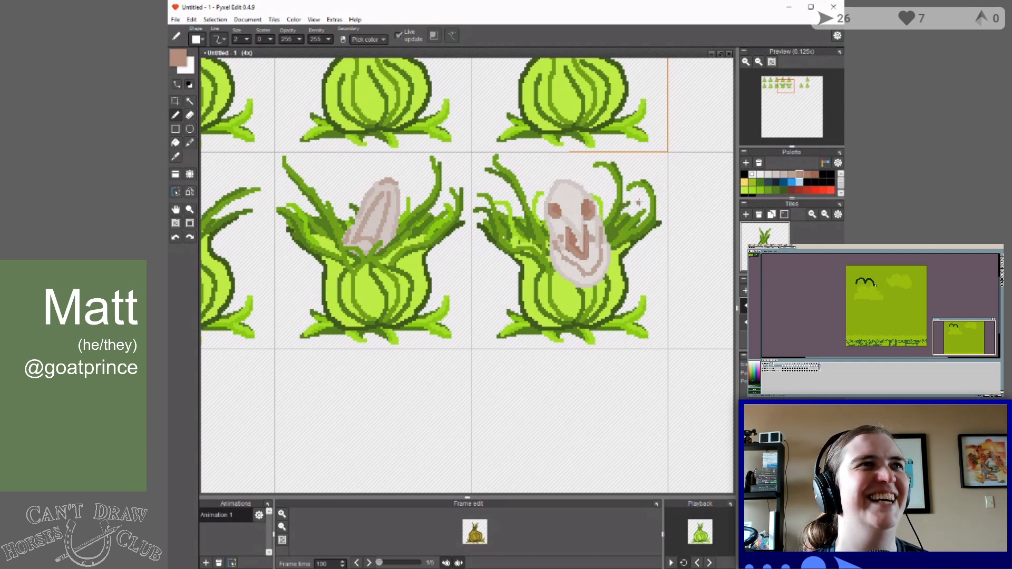
# Shade the brow and cheeks in pale pinkish grey and deepen the lower jaw with light and medium brown.
pyautogui.click(776, 175)
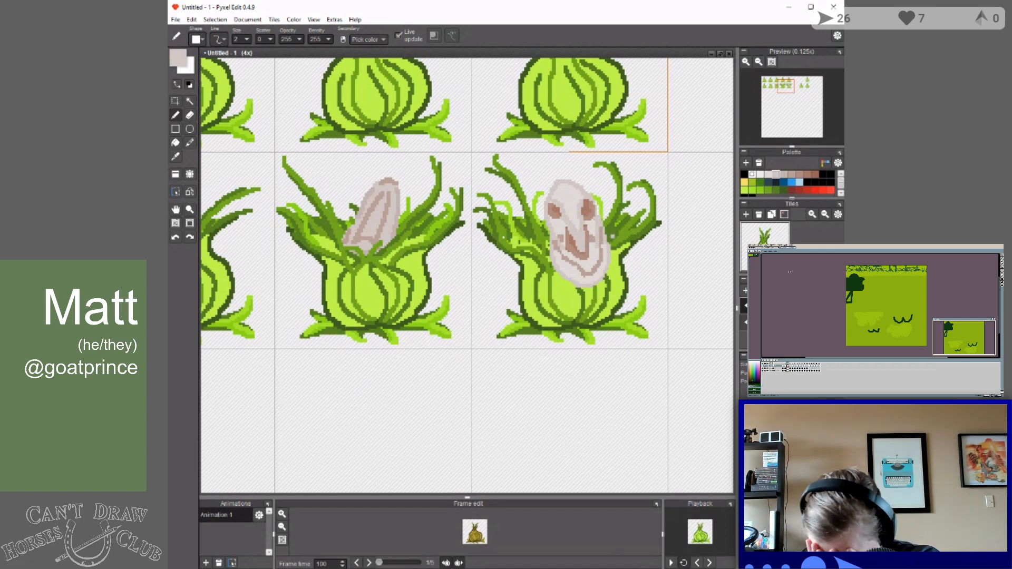
pyautogui.click(792, 176)
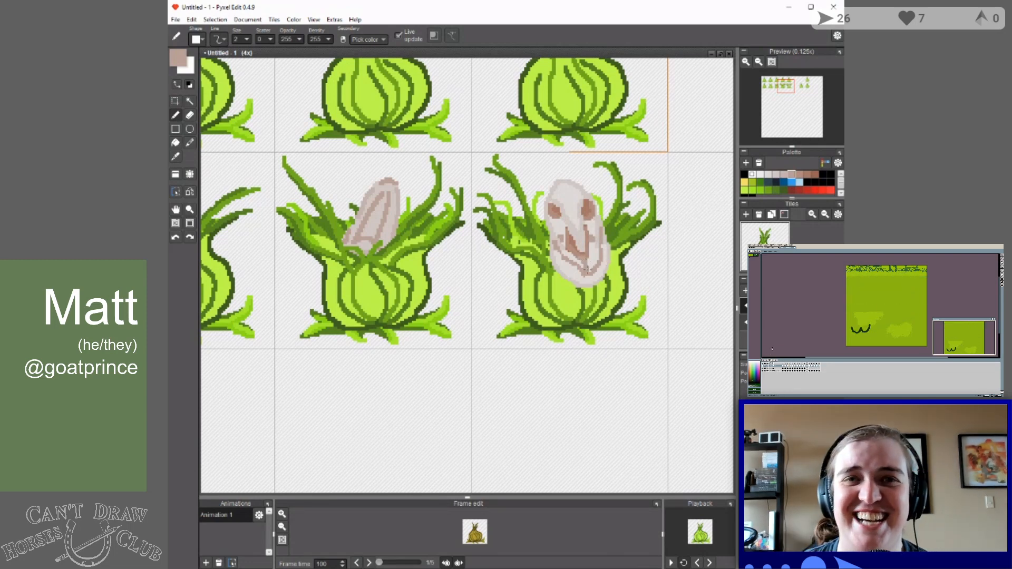
pyautogui.click(799, 175)
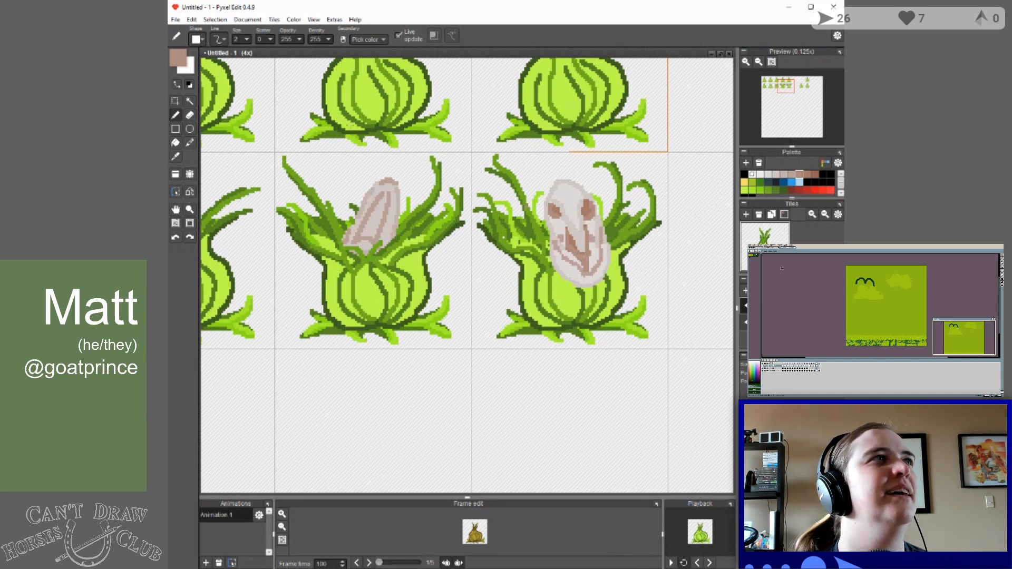
# Set the pen size to 1 and refine the eye sockets and mouth edges with fine reddish-brown and light brown pixels.
pyautogui.moveTo(248, 40); pyautogui.dragTo(246, 40)
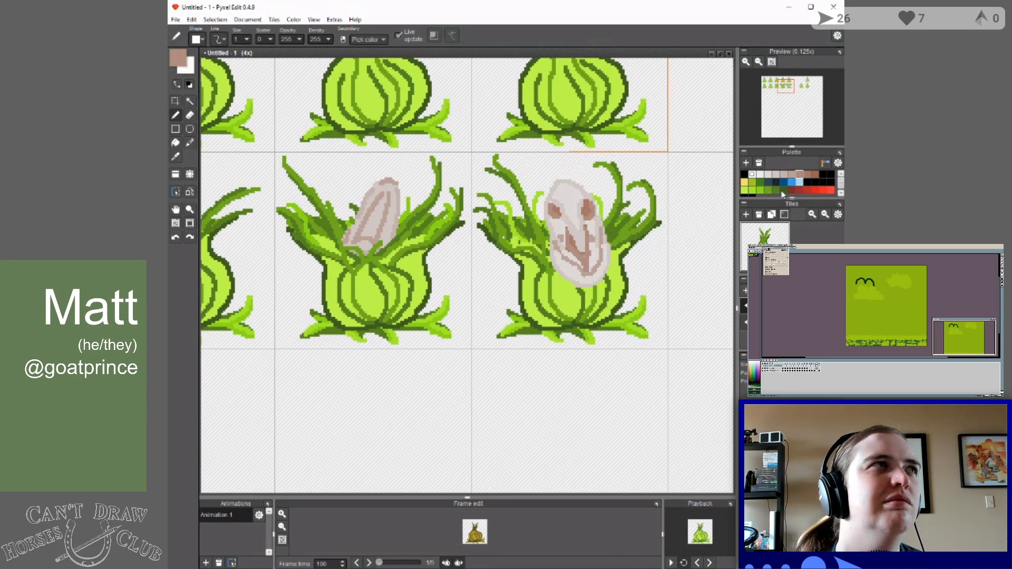
pyautogui.click(809, 174)
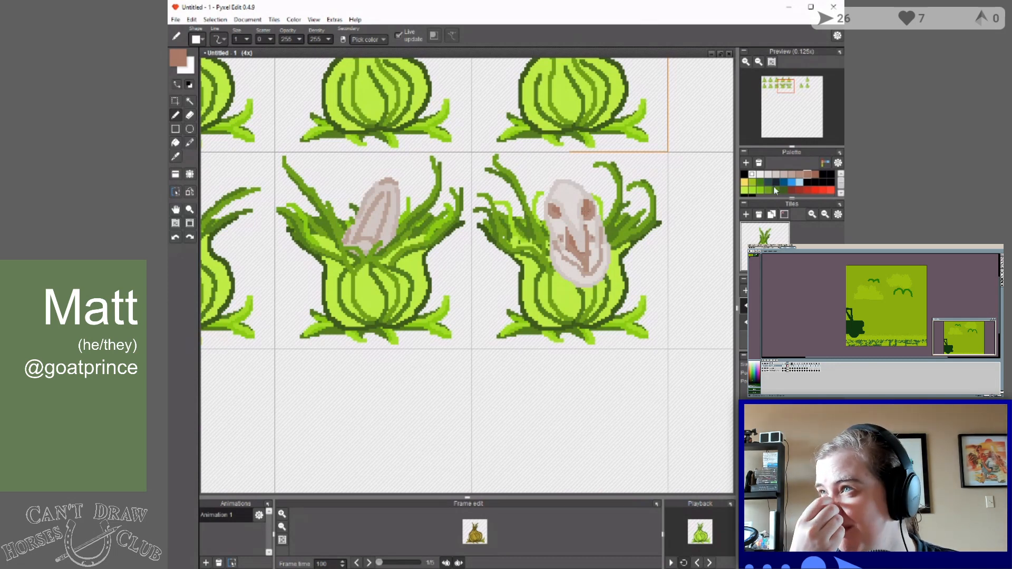
pyautogui.click(815, 174)
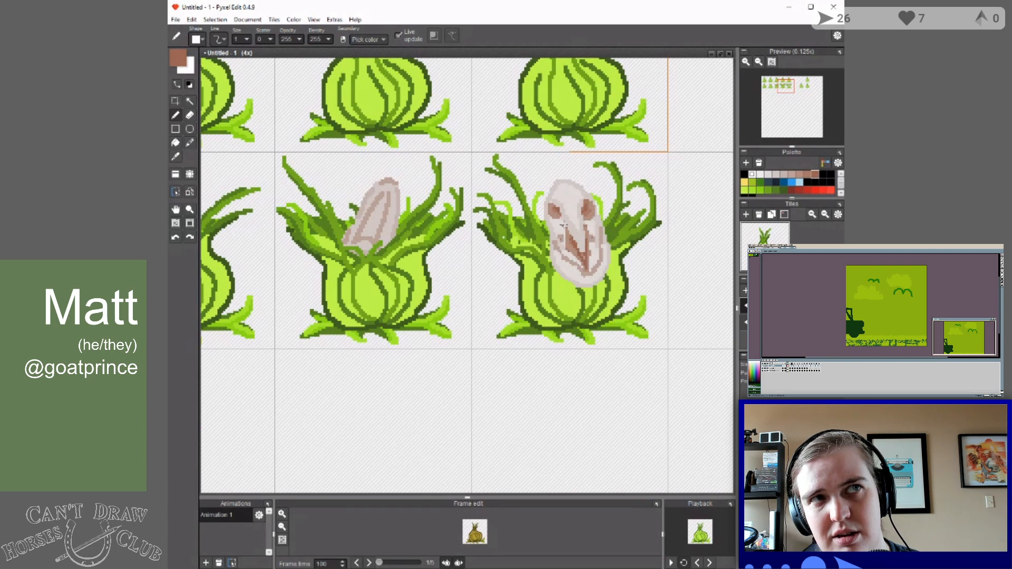
pyautogui.click(808, 177)
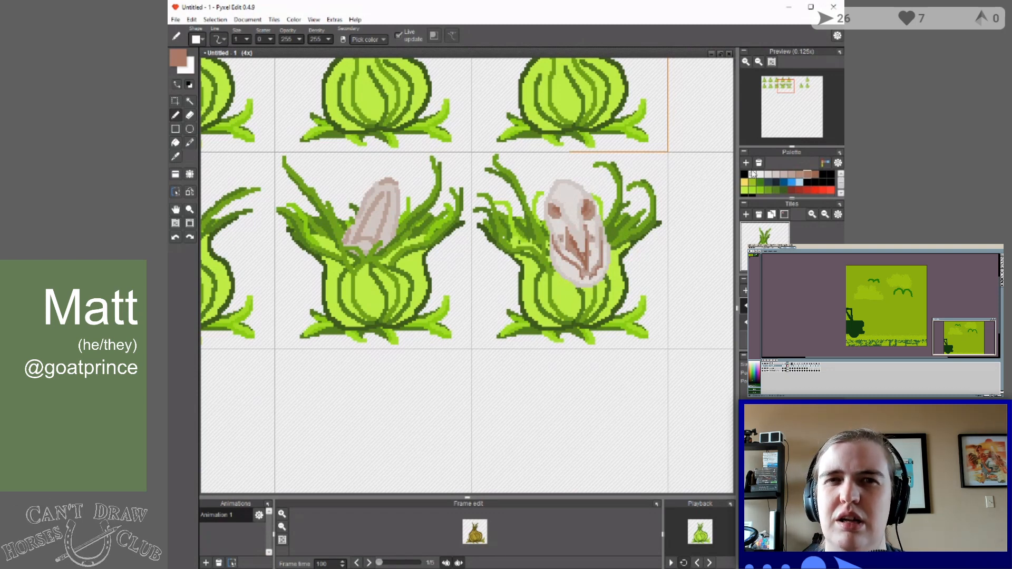
pyautogui.click(791, 175)
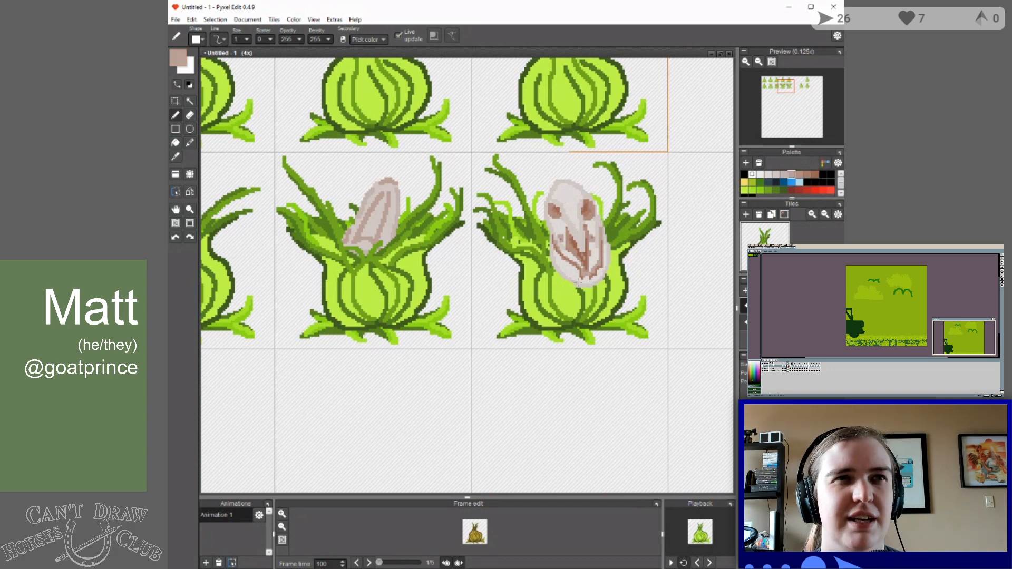
# Add fine pinkish-grey and light brown shading to the forehead, nose and chin of the pale face.
pyautogui.click(784, 175)
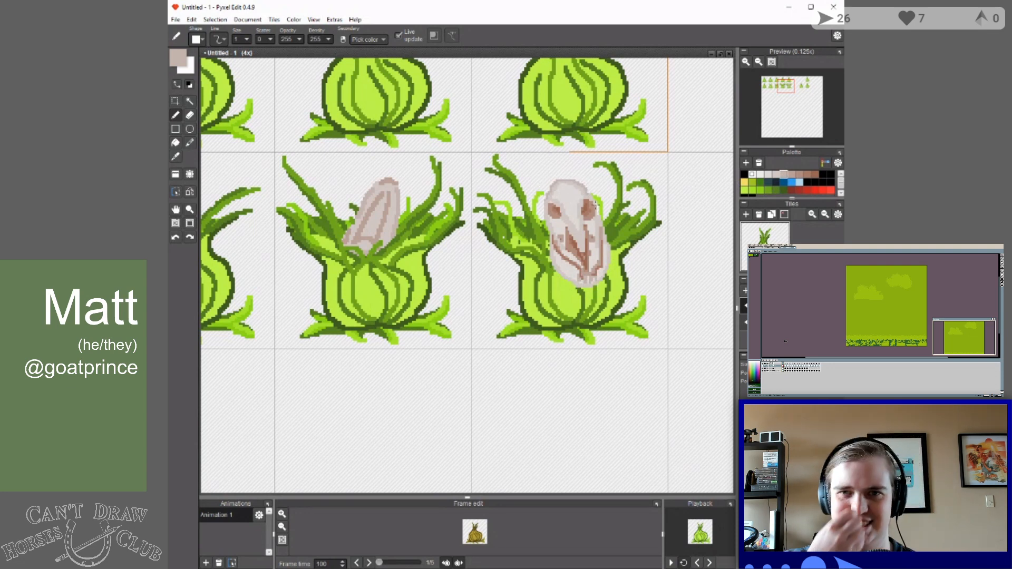
pyautogui.moveTo(562, 191); pyautogui.dragTo(570, 209)
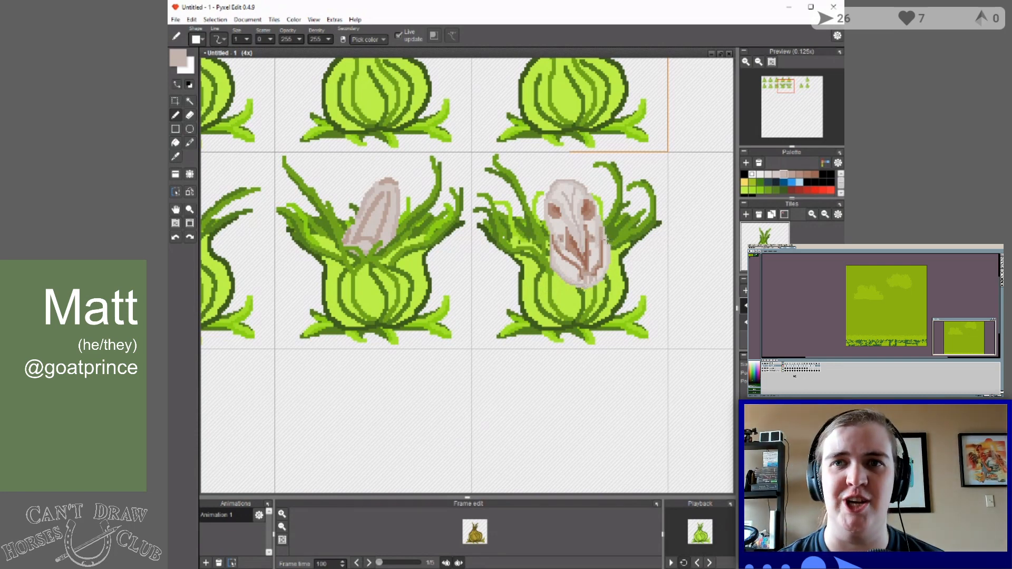
pyautogui.click(791, 176)
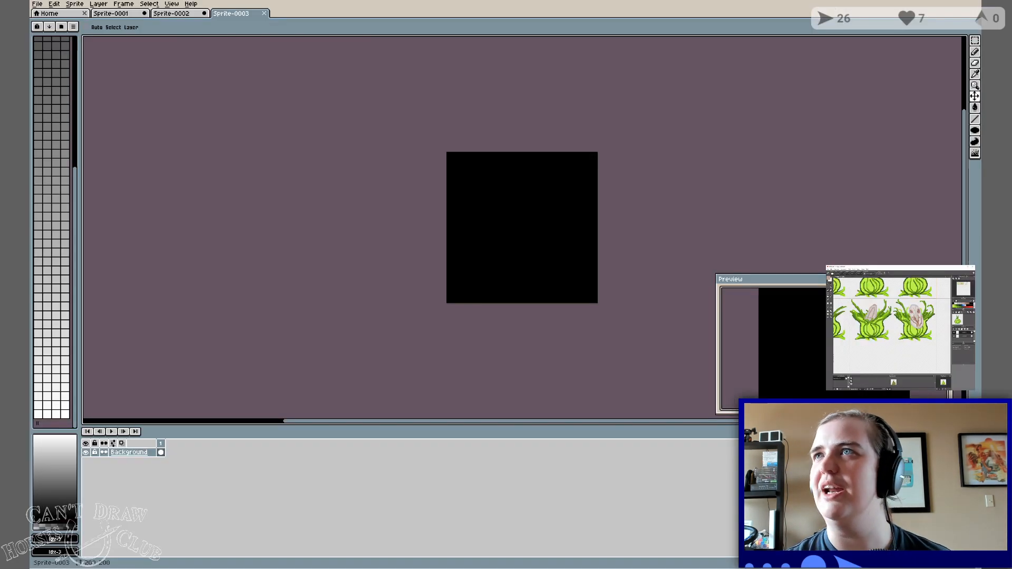
pyautogui.scroll(7, 39, 232)
pyautogui.scroll(-5, 52, 232)
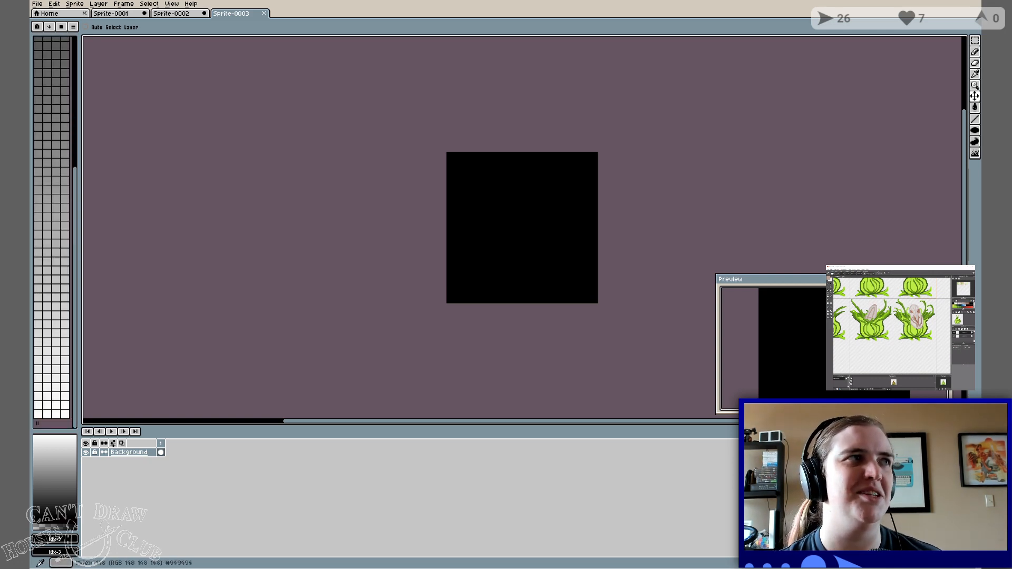
pyautogui.scroll(5, 52, 232)
pyautogui.scroll(-2, 52, 232)
pyautogui.scroll(-3, 51, 232)
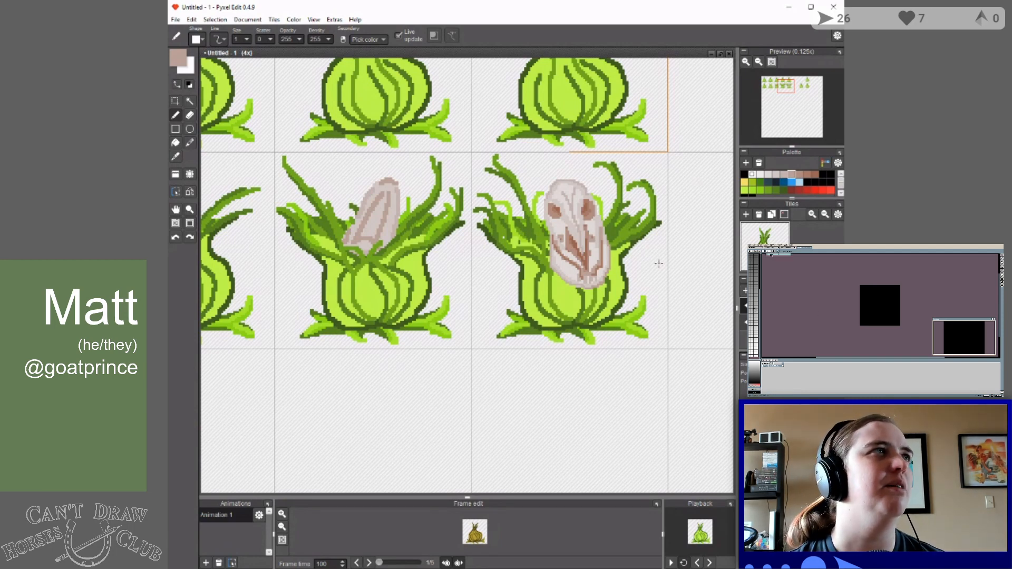
# Paint small bright red and orange-red glowing pupils inside both eye sockets of the pale face.
pyautogui.click(801, 190)
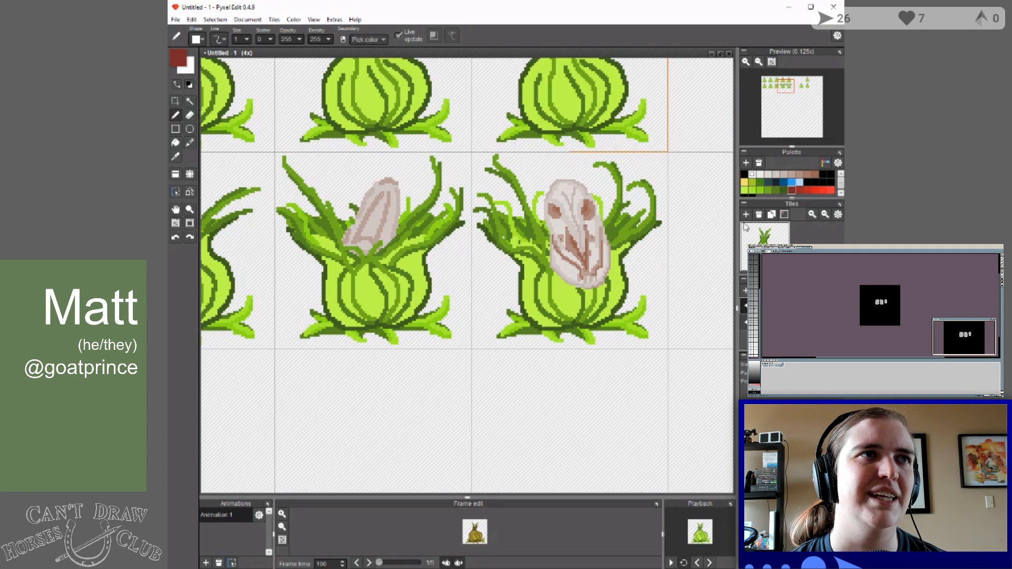
pyautogui.click(823, 190)
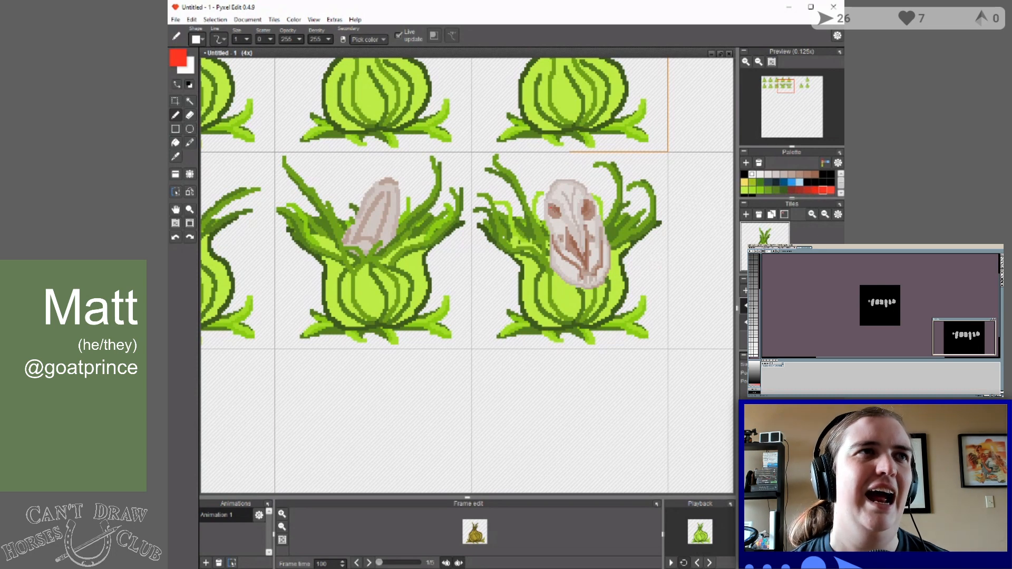
pyautogui.click(830, 189)
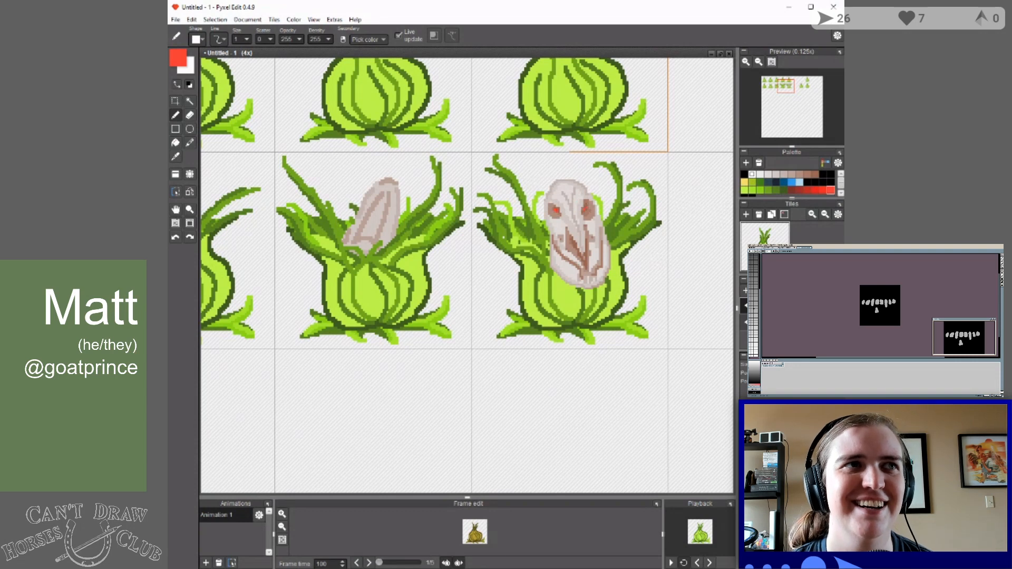
pyautogui.keyDown('alt'); pyautogui.click(588, 209); pyautogui.keyUp('alt')
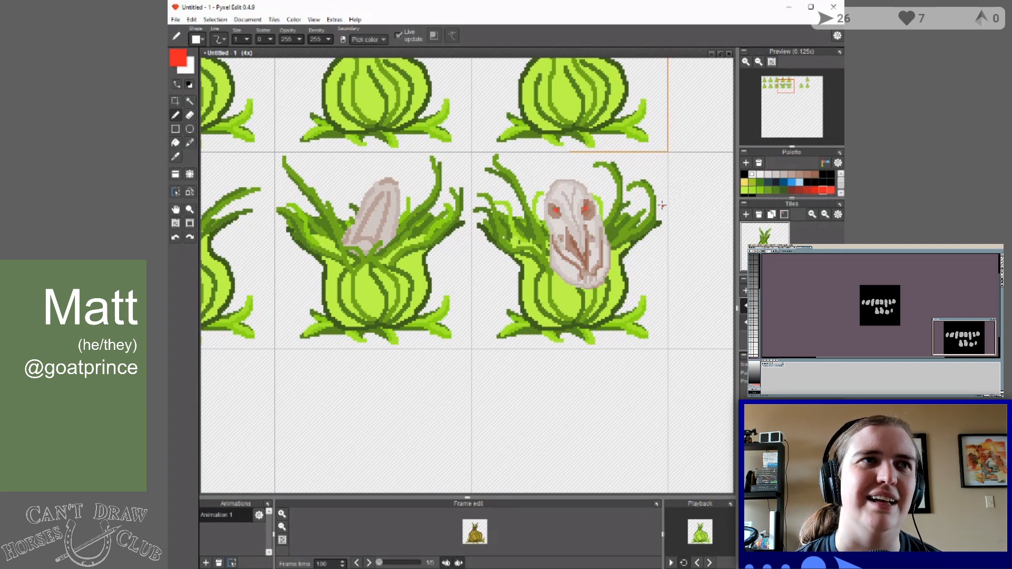
# Outline both sides of the pale face in dark red and extend the lines into two narrow strands hanging over the bulb.
pyautogui.click(791, 191)
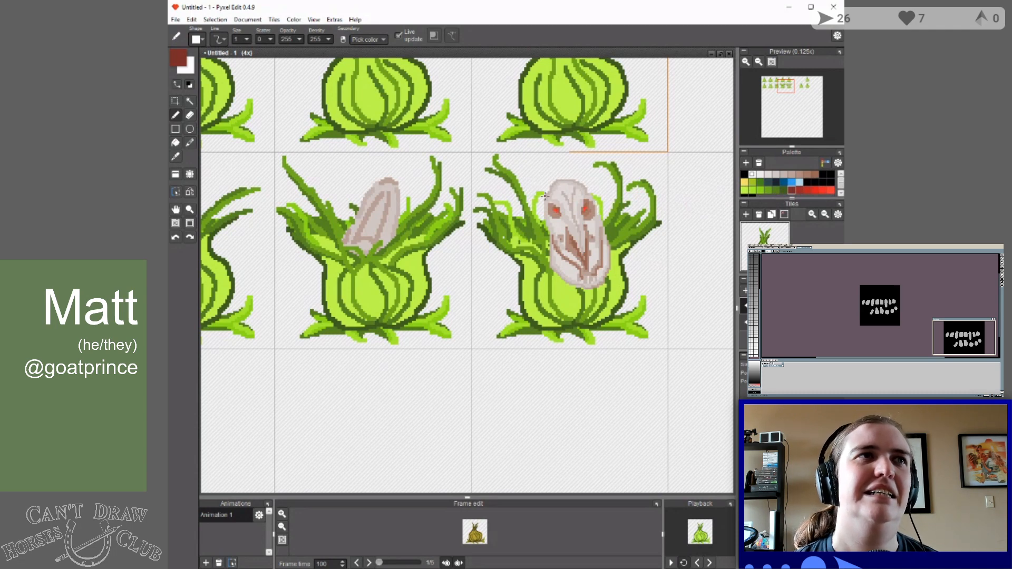
pyautogui.moveTo(545, 197); pyautogui.dragTo(543, 216)
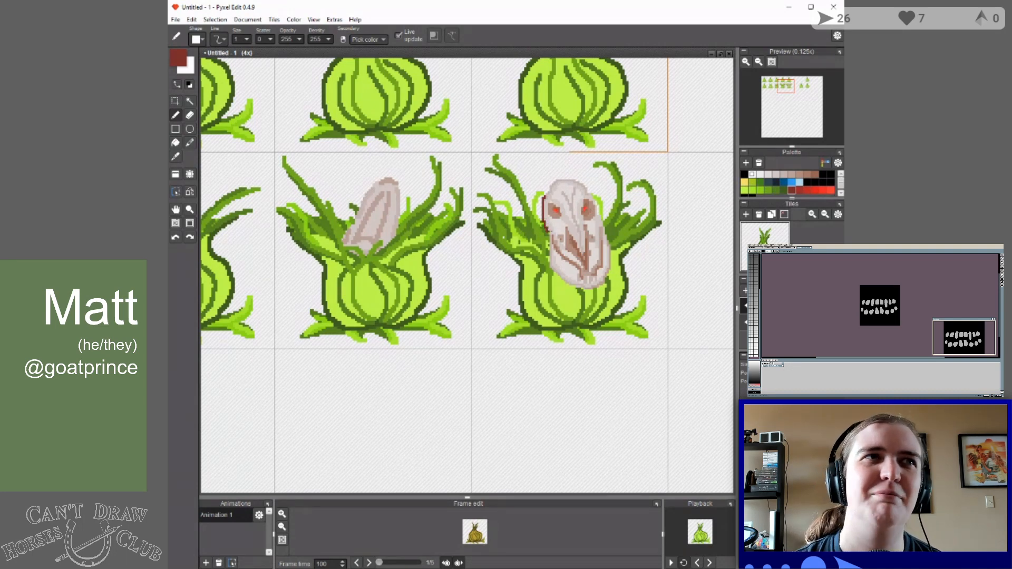
pyautogui.moveTo(543, 216)
pyautogui.mouseDown()
pyautogui.moveTo(537, 272)
pyautogui.moveTo(523, 288)
pyautogui.moveTo(542, 255)
pyautogui.moveTo(540, 200)
pyautogui.mouseUp()
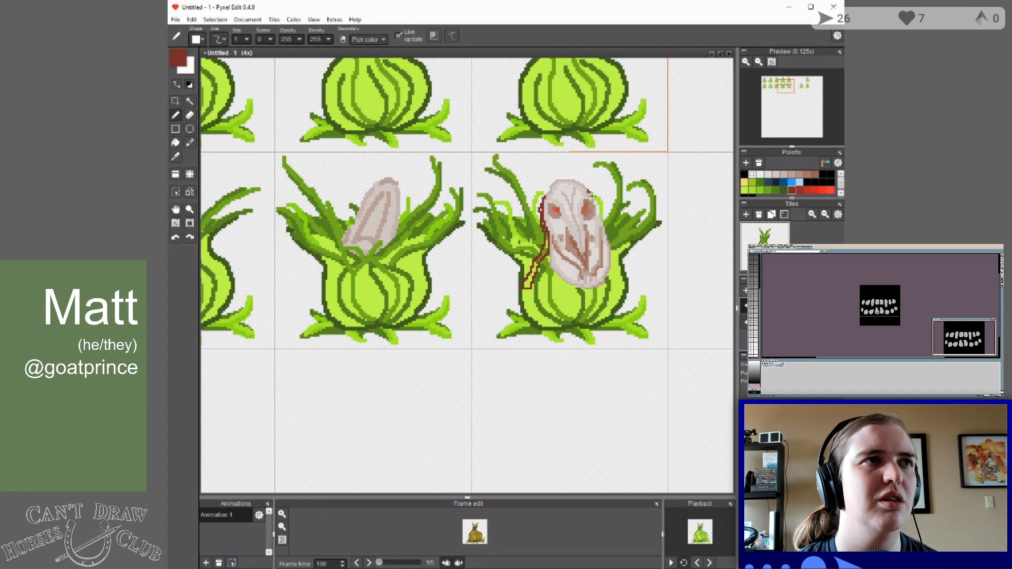
pyautogui.moveTo(595, 198); pyautogui.dragTo(598, 204)
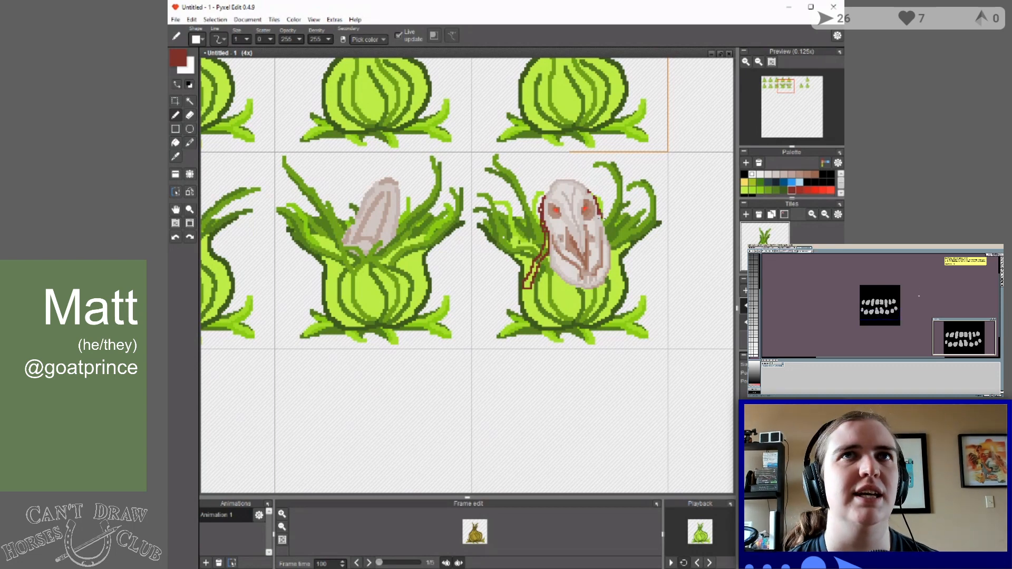
pyautogui.moveTo(601, 217); pyautogui.dragTo(605, 225)
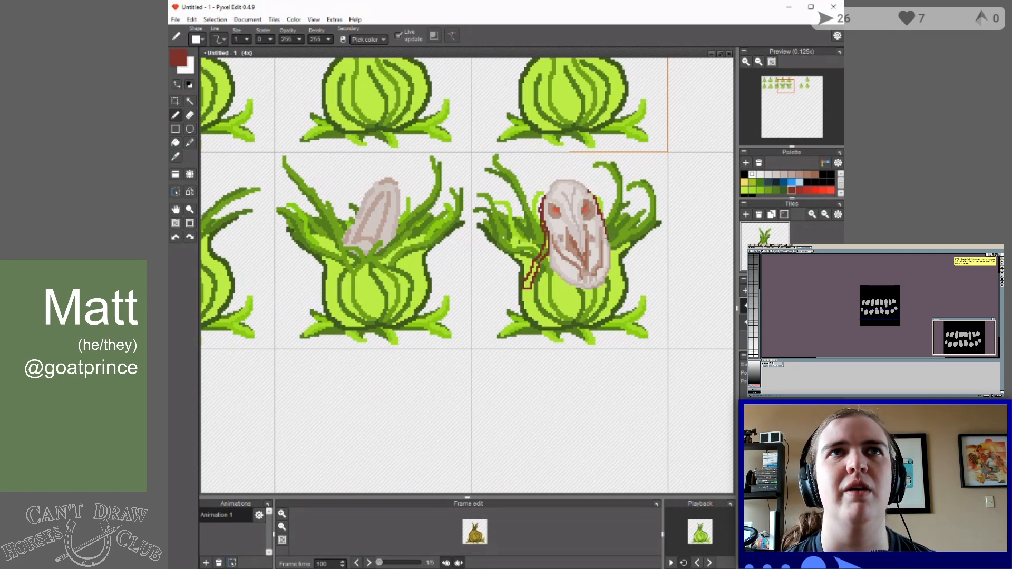
pyautogui.moveTo(611, 244)
pyautogui.mouseDown()
pyautogui.moveTo(612, 286)
pyautogui.moveTo(621, 286)
pyautogui.mouseUp()
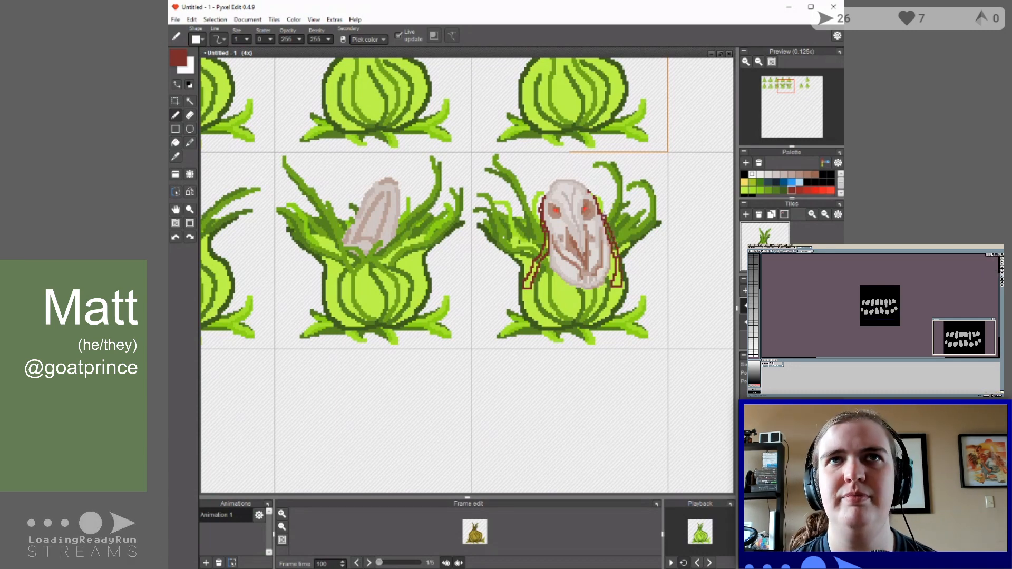
pyautogui.moveTo(597, 203); pyautogui.dragTo(602, 212)
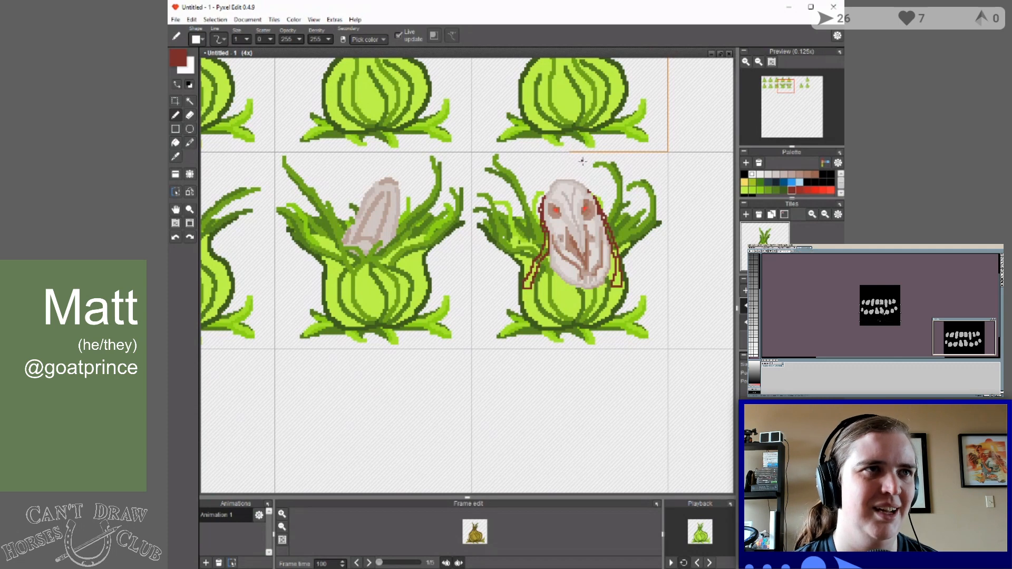
pyautogui.click(806, 191)
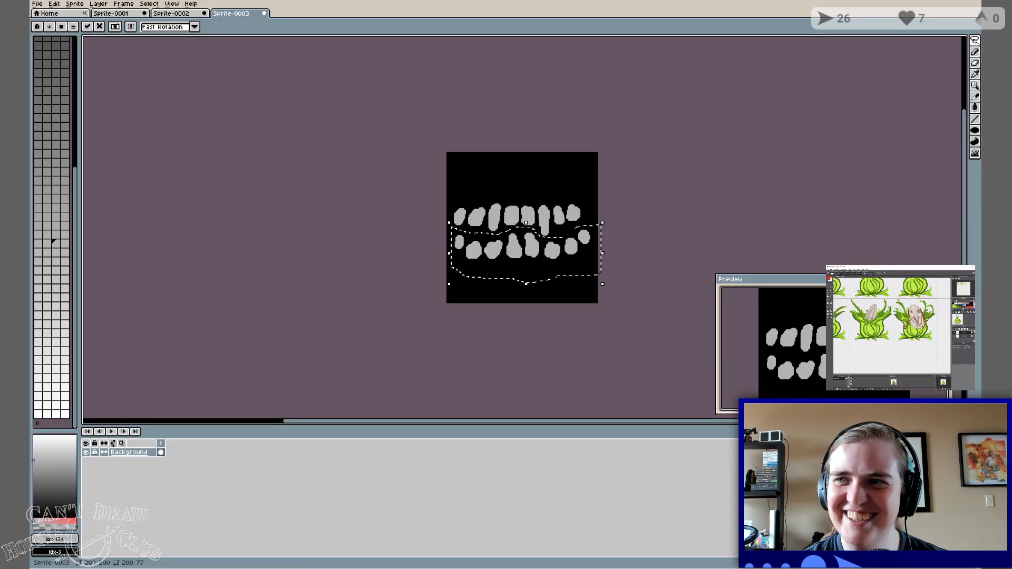
# In Aseprite's Sprite-0003, shift the selected lower row of teeth slightly left and down beneath the upper row and apply the move.
pyautogui.moveTo(530, 268)
pyautogui.mouseDown()
pyautogui.moveTo(541, 267)
pyautogui.moveTo(535, 282)
pyautogui.moveTo(537, 272)
pyautogui.mouseUp()
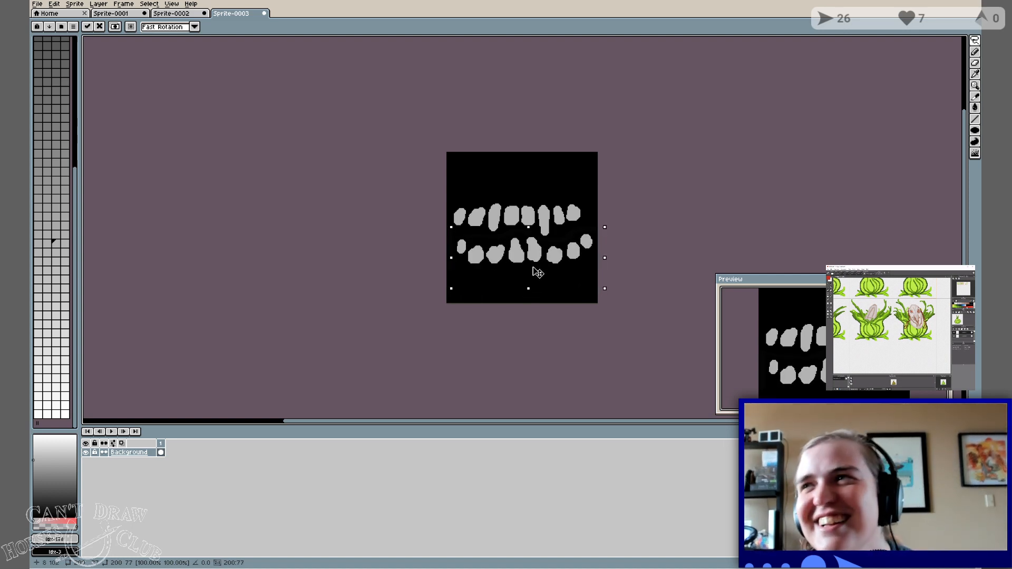
pyautogui.moveTo(537, 275)
pyautogui.mouseDown()
pyautogui.moveTo(531, 266)
pyautogui.moveTo(546, 262)
pyautogui.moveTo(525, 281)
pyautogui.moveTo(530, 270)
pyautogui.moveTo(529, 300)
pyautogui.moveTo(525, 277)
pyautogui.moveTo(538, 275)
pyautogui.mouseUp()
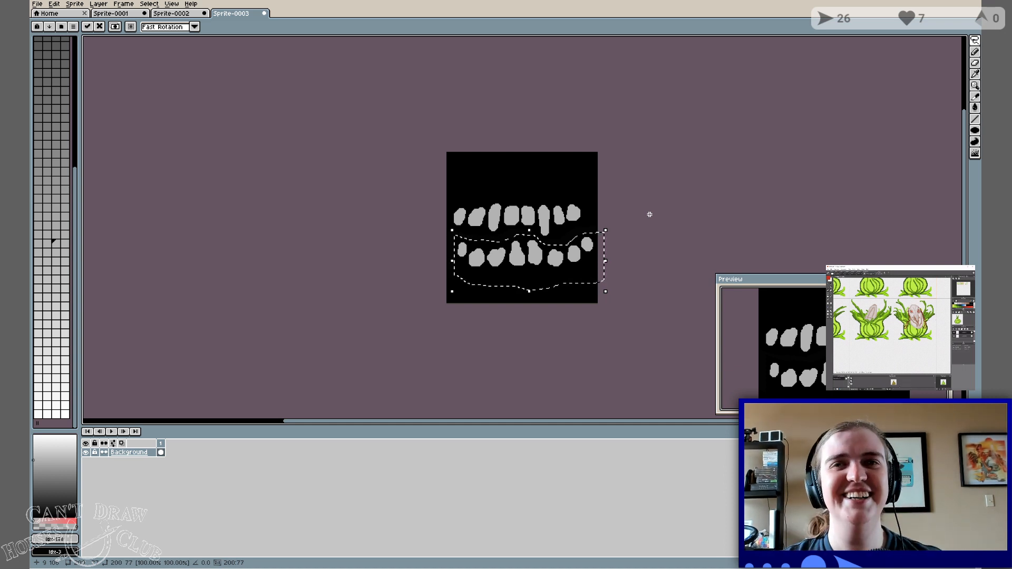
pyautogui.moveTo(509, 263); pyautogui.dragTo(507, 258)
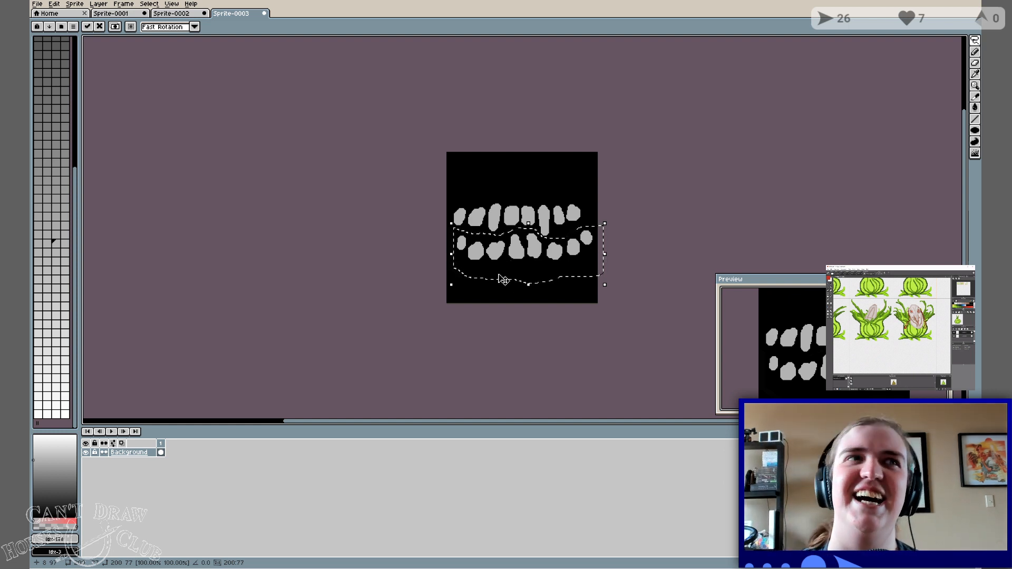
pyautogui.moveTo(505, 276); pyautogui.dragTo(504, 271)
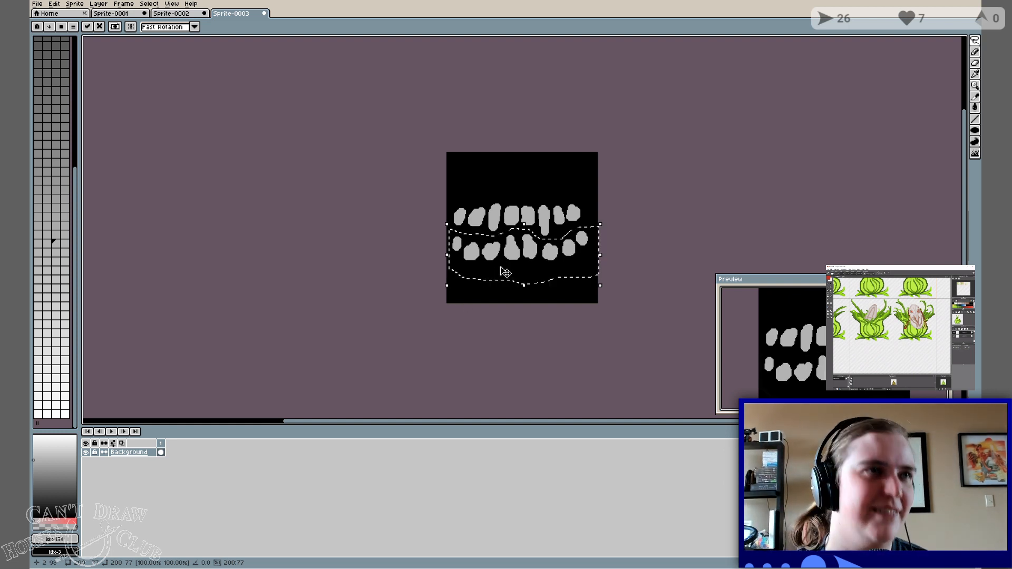
pyautogui.press('Return')
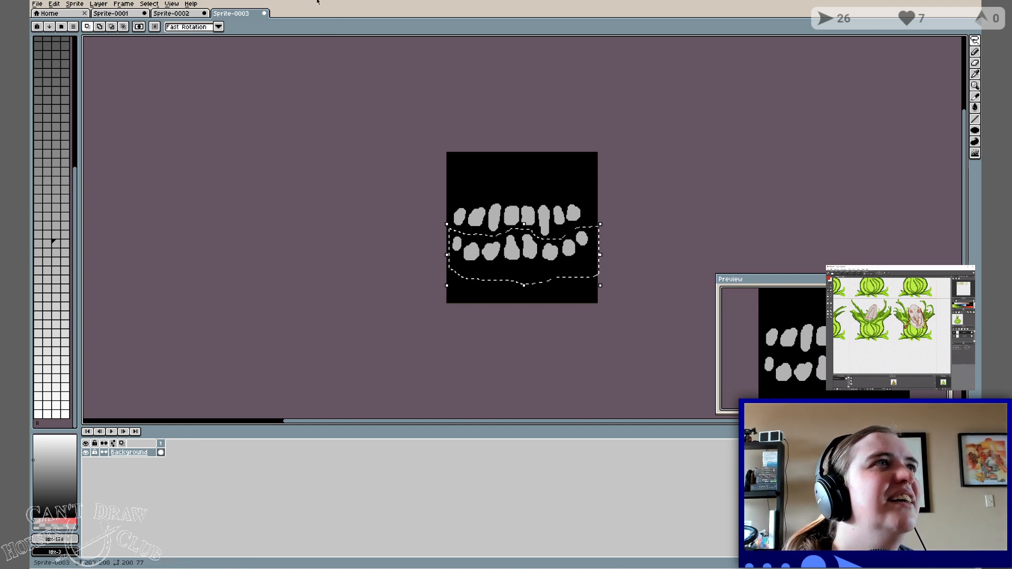
# Duplicate the Background layer, hide the duplicate and clear the selection.
pyautogui.click(99, 4)
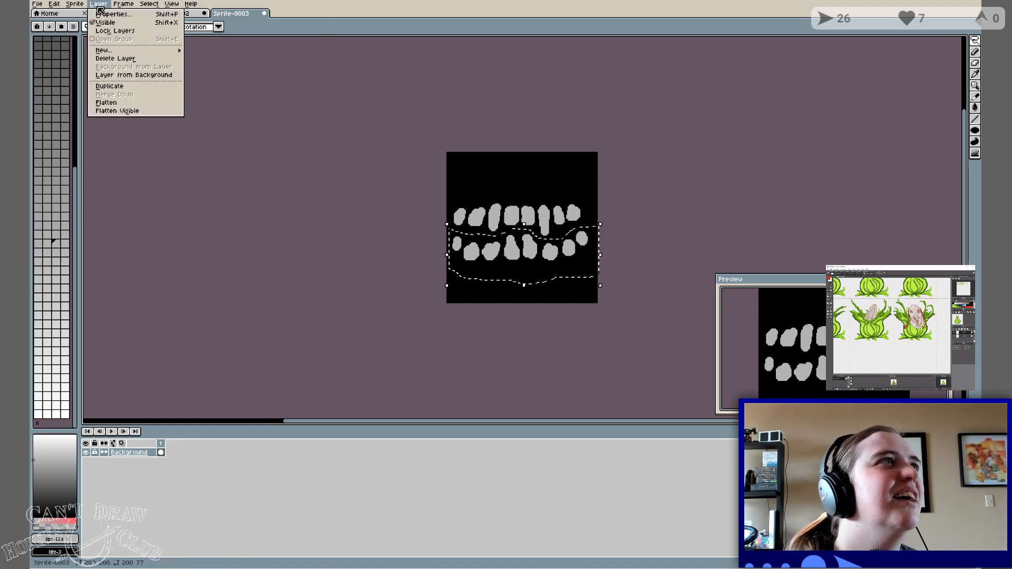
pyautogui.click(108, 86)
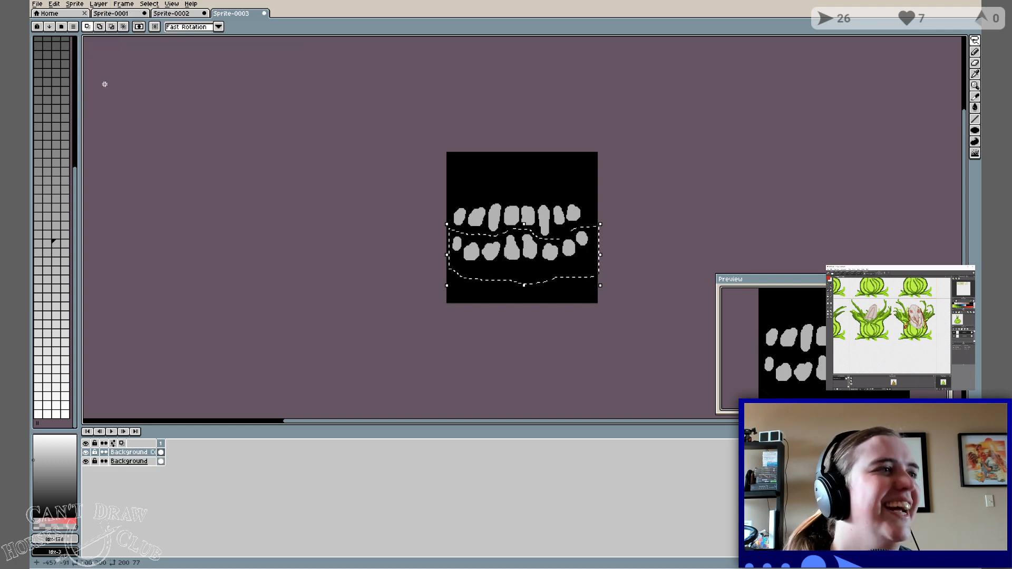
pyautogui.click(161, 452)
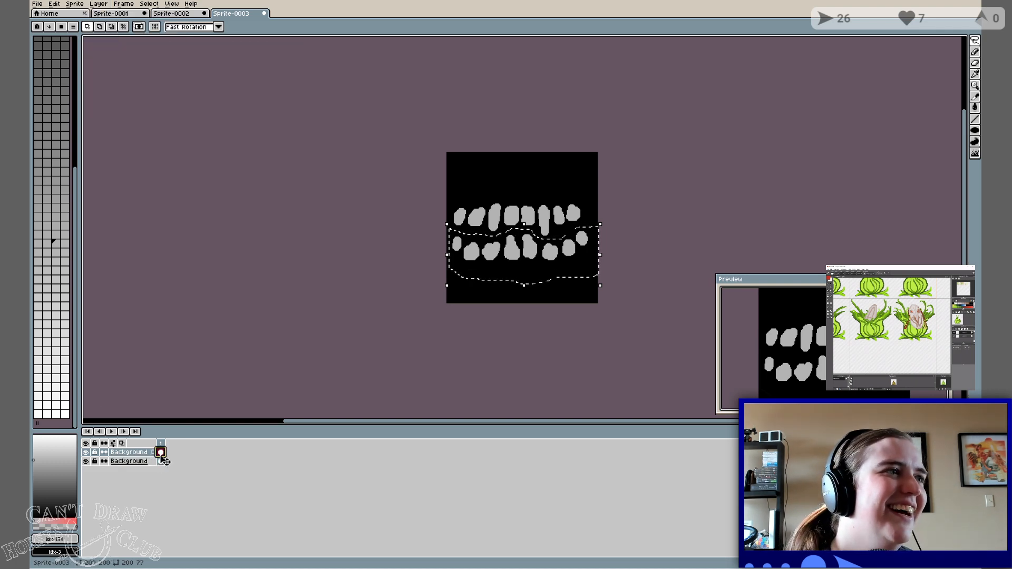
pyautogui.click(85, 453)
pyautogui.click(345, 306)
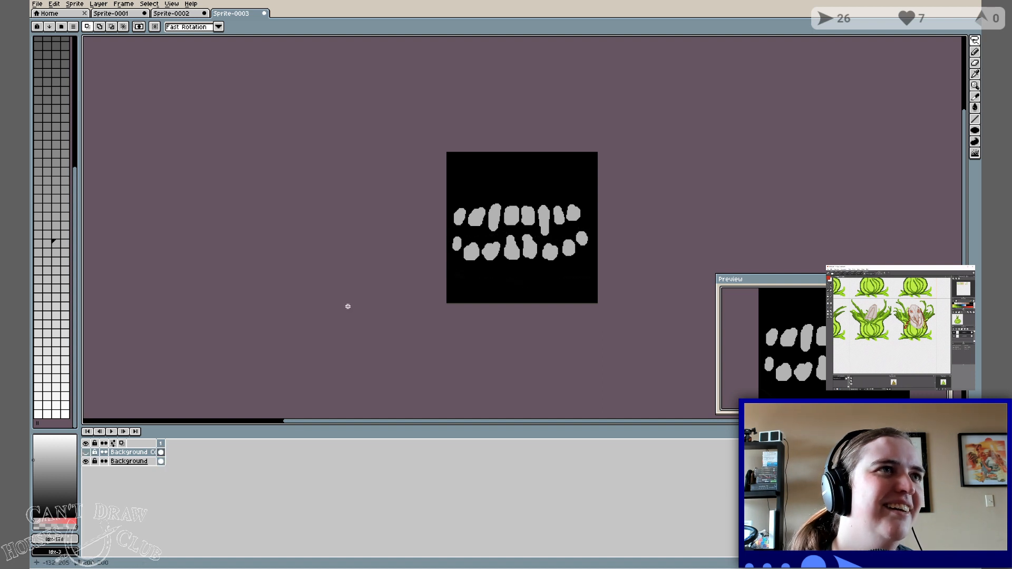
# Lasso and delete the lower row of teeth on the Background layer, and show the duplicate layer again.
pyautogui.click(161, 461)
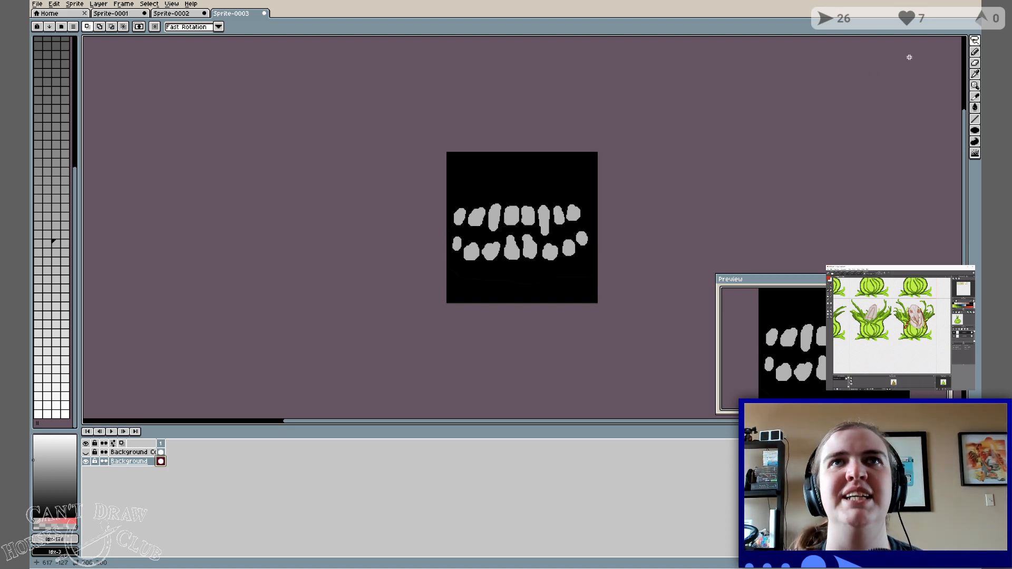
pyautogui.click(978, 43)
pyautogui.moveTo(430, 232); pyautogui.dragTo(494, 235)
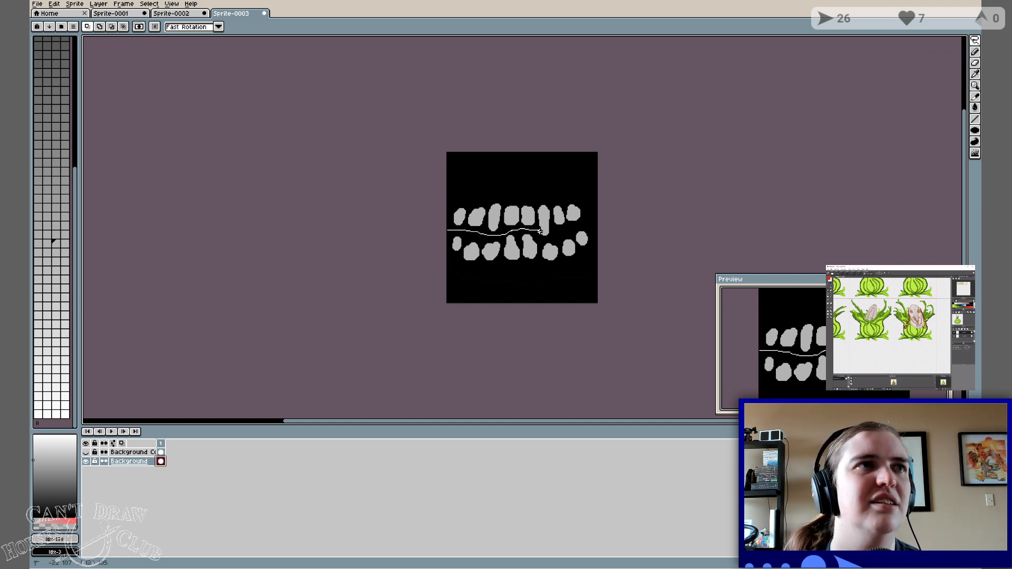
pyautogui.moveTo(582, 228)
pyautogui.mouseDown()
pyautogui.moveTo(539, 292)
pyautogui.moveTo(459, 281)
pyautogui.moveTo(429, 244)
pyautogui.mouseUp()
pyautogui.press('Delete')
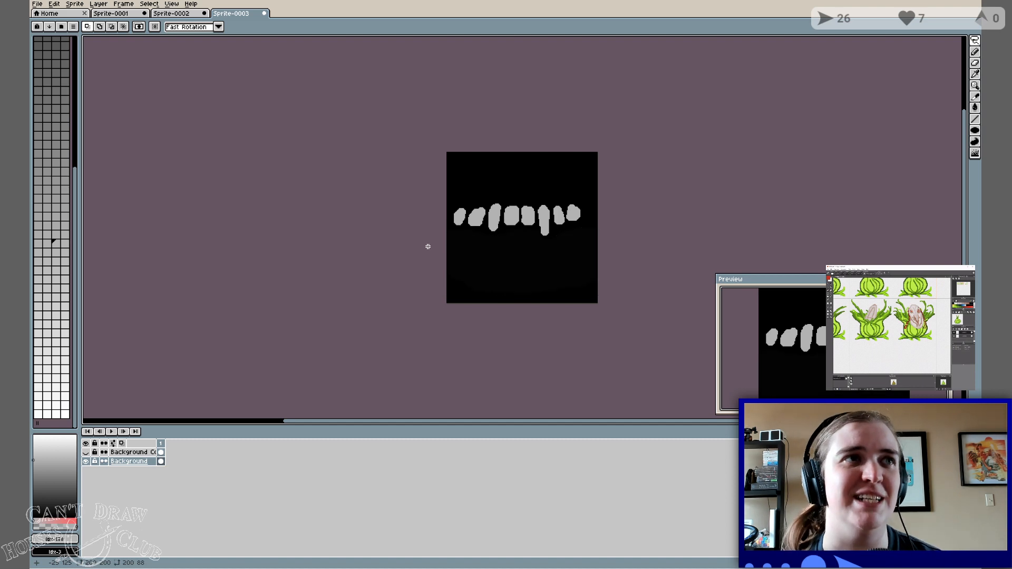
pyautogui.click(86, 452)
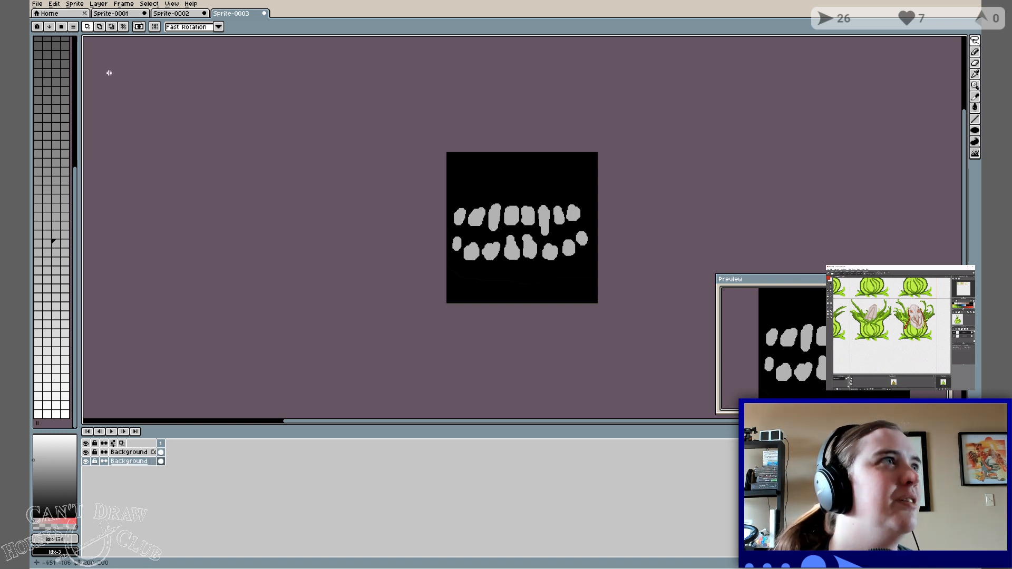
# Add a new layer above Background and try to move it beneath the Background layer.
pyautogui.click(98, 4)
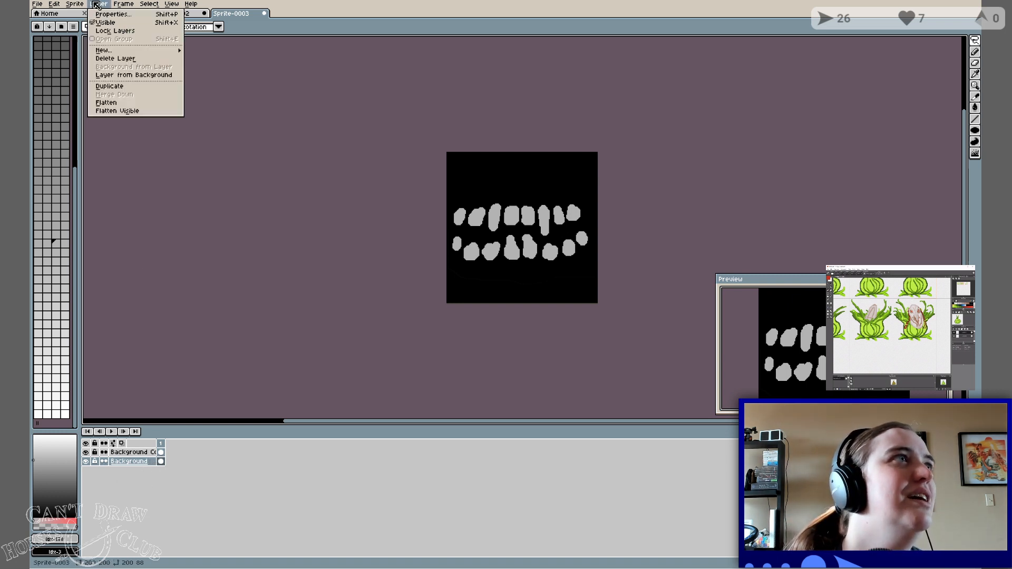
pyautogui.moveTo(129, 51)
pyautogui.click(198, 48)
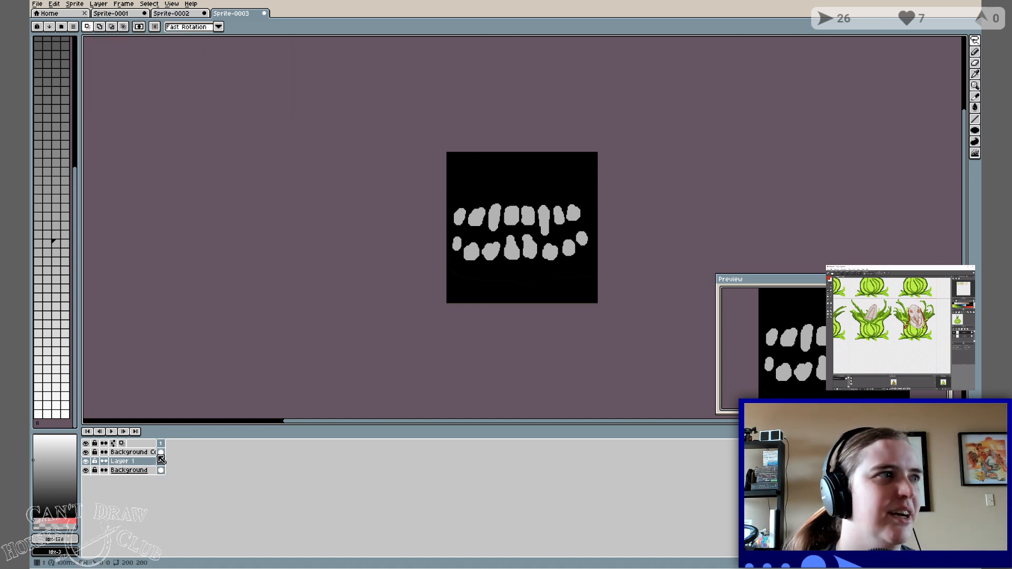
pyautogui.moveTo(133, 461); pyautogui.dragTo(134, 472)
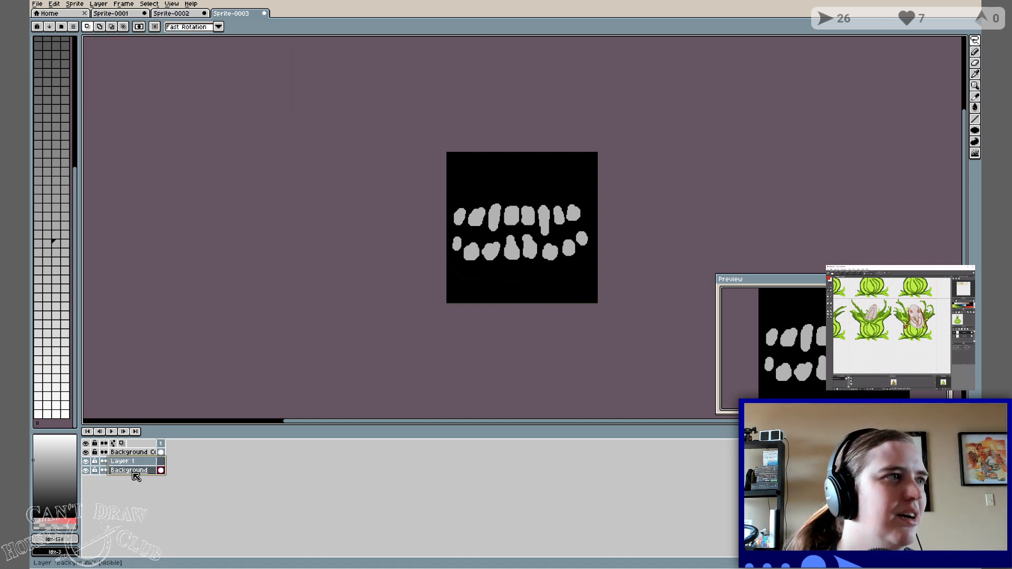
pyautogui.click(134, 462)
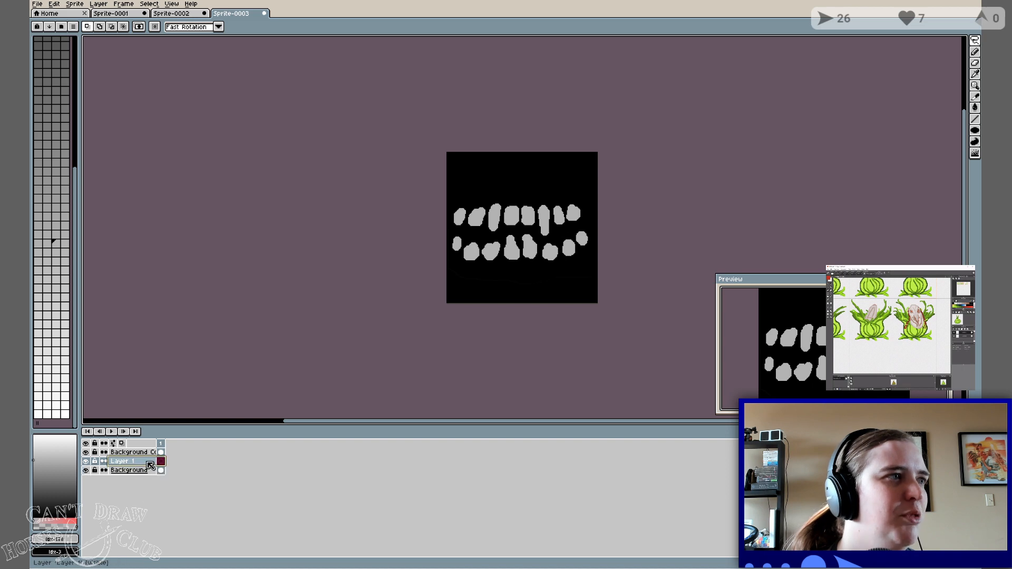
pyautogui.rightClick(149, 463)
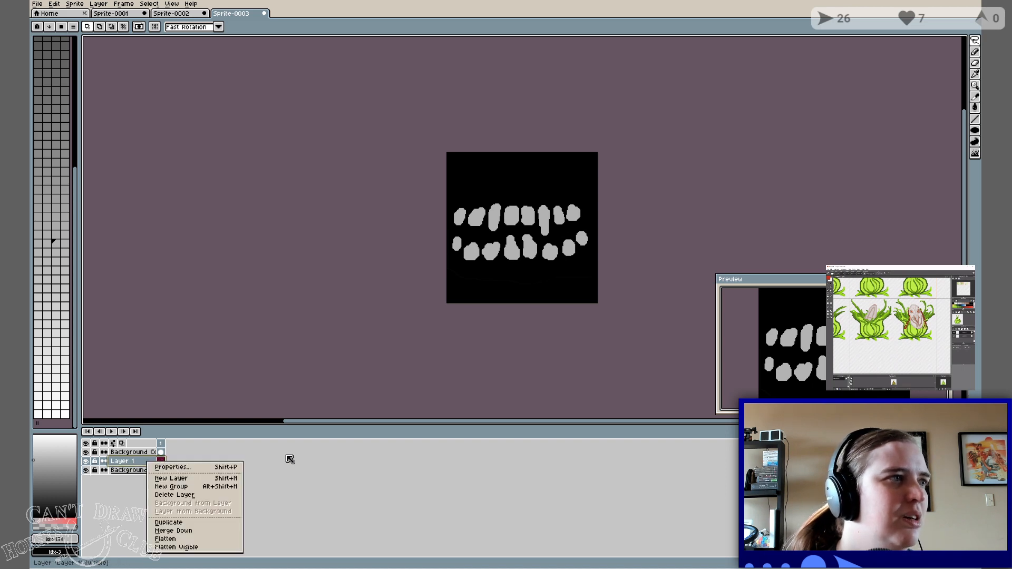
pyautogui.click(252, 453)
pyautogui.moveTo(143, 460); pyautogui.dragTo(144, 452)
pyautogui.click(142, 464)
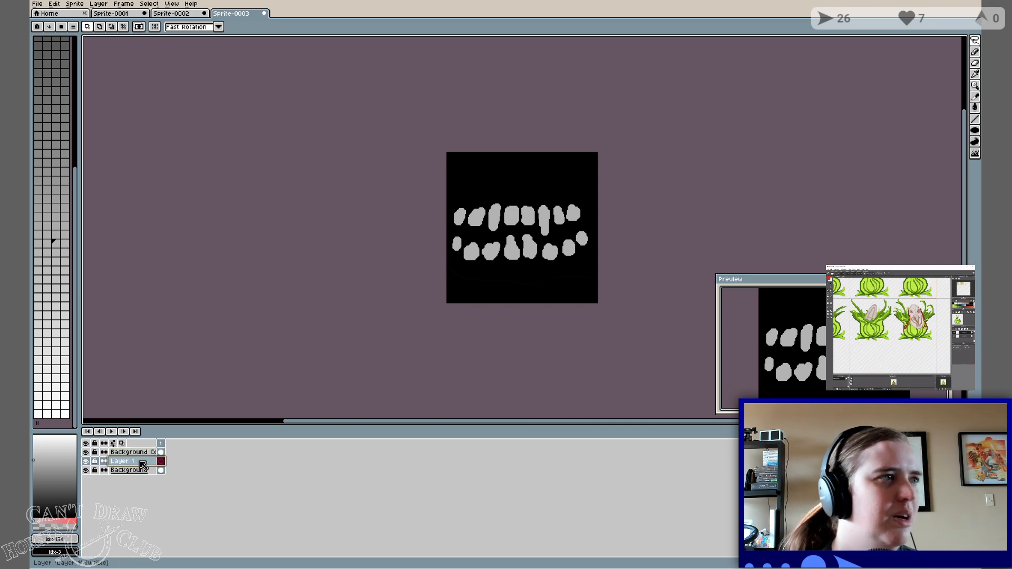
pyautogui.hotkey('alt', 'Down')
pyautogui.press('Up')
pyautogui.press('Up')
pyautogui.press('Down')
pyautogui.press('Down')
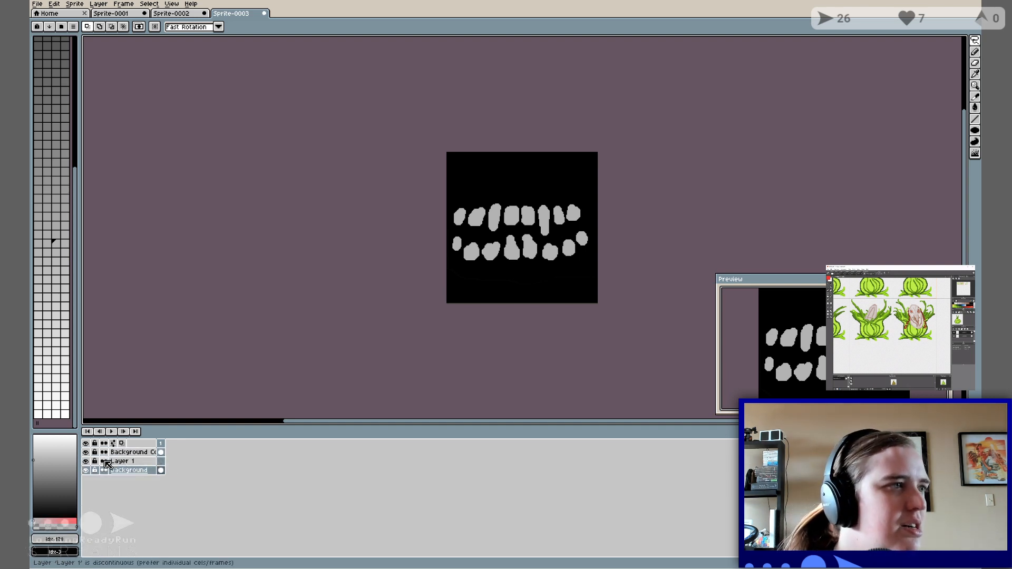
# Add a new layer above Background Copy and delete the empty Layer 1.
pyautogui.click(138, 462)
pyautogui.click(136, 453)
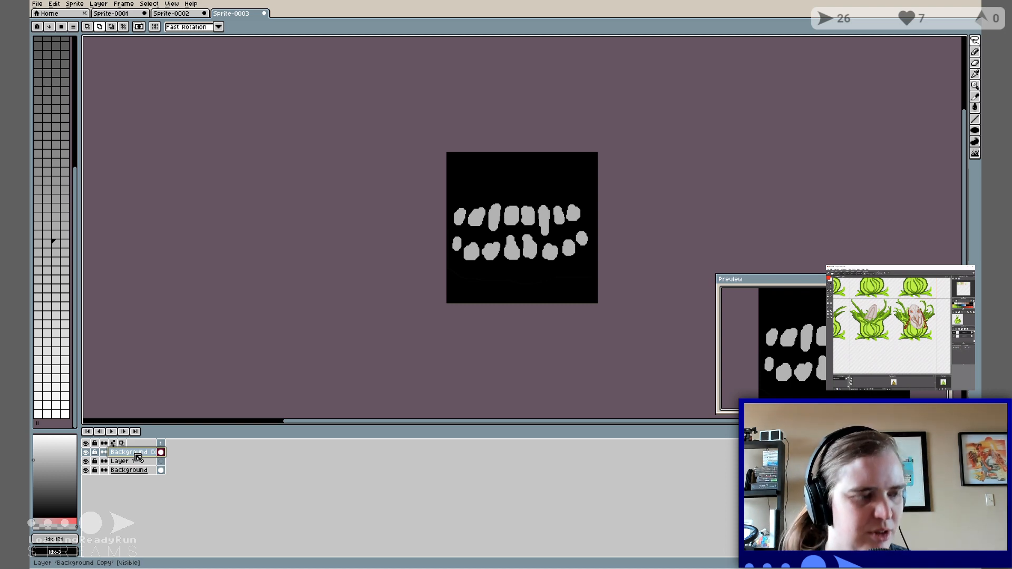
pyautogui.hotkey('shift', 'n')
pyautogui.click(139, 474)
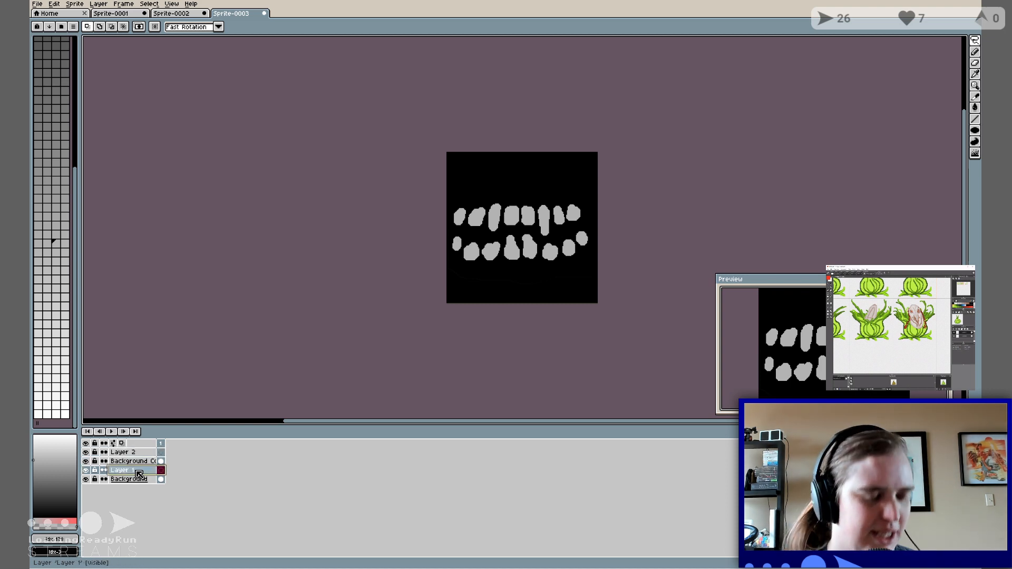
pyautogui.press('Delete')
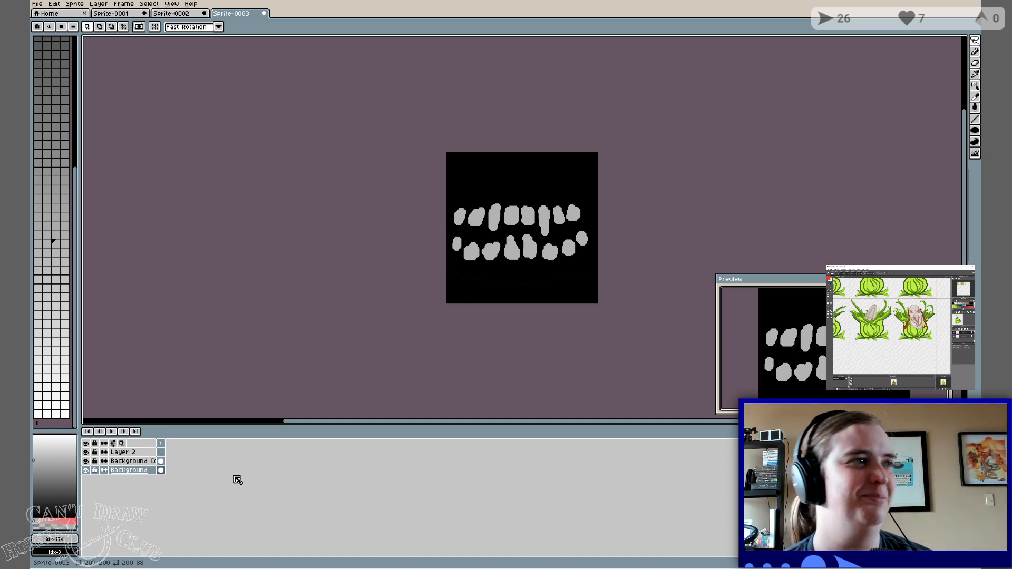
# Draw two filled grey circles about 40 px across on Layer 2 as eyes above the teeth.
pyautogui.click(126, 452)
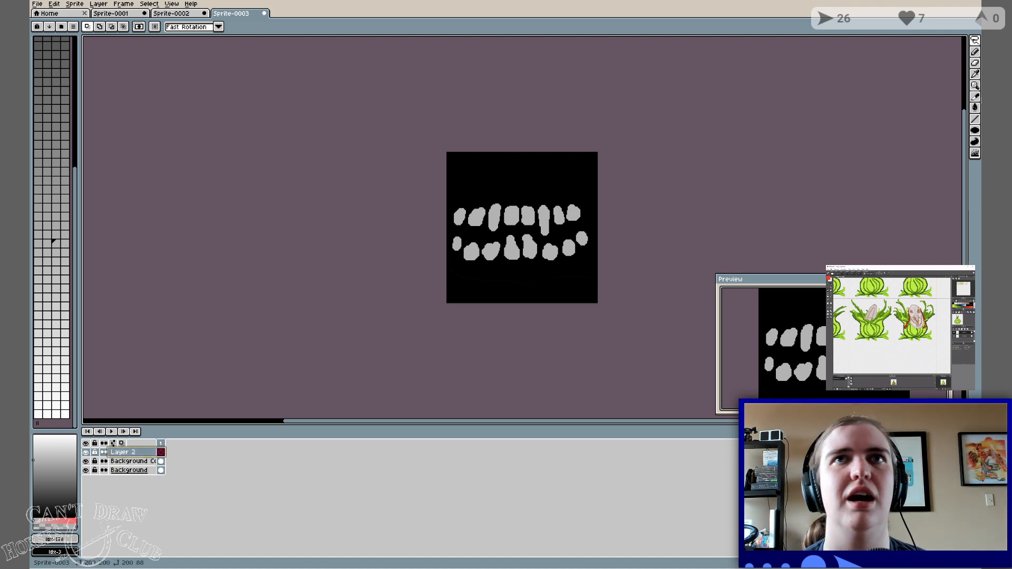
pyautogui.click(975, 132)
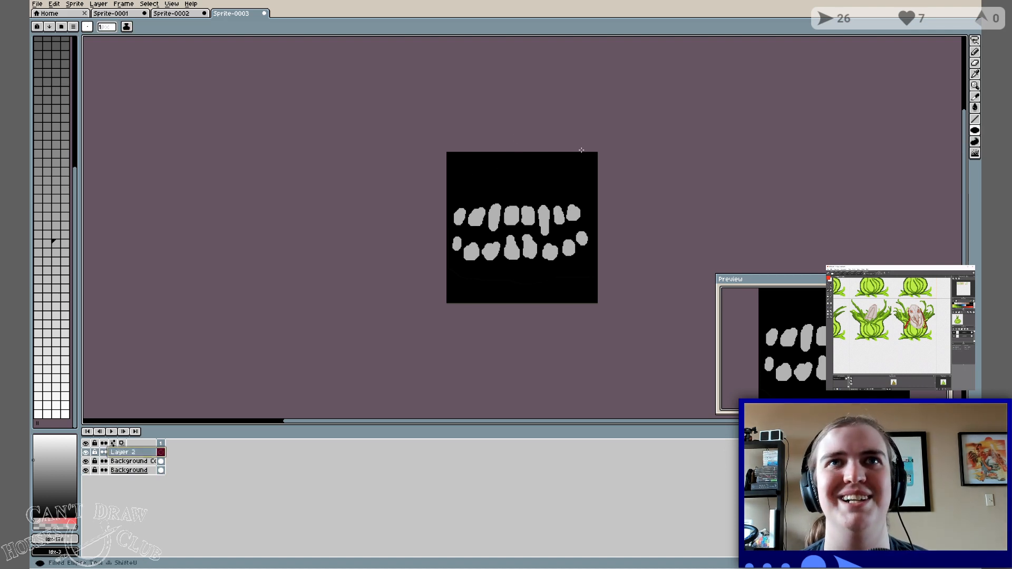
pyautogui.moveTo(530, 164); pyautogui.dragTo(561, 193)
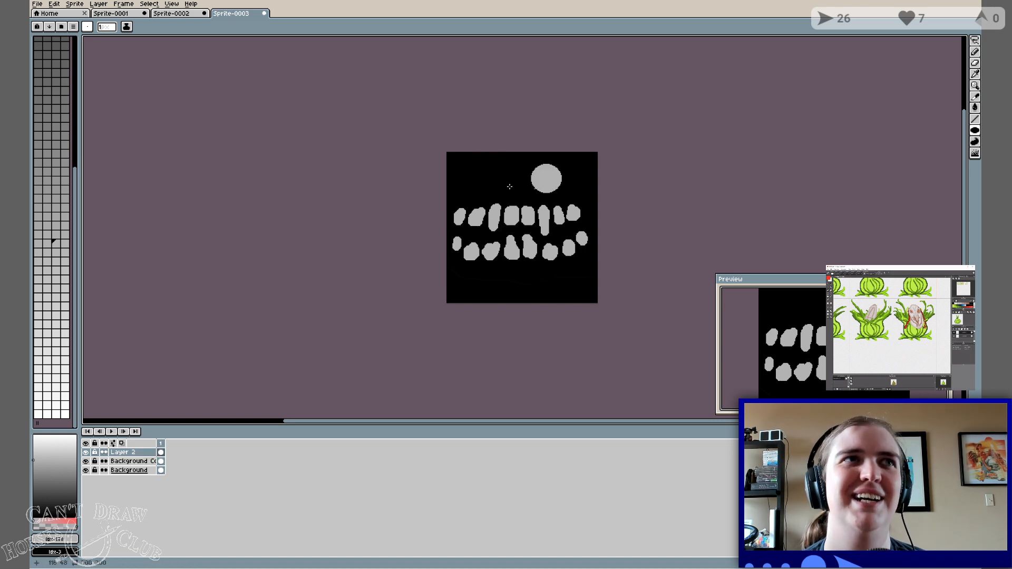
pyautogui.moveTo(470, 165); pyautogui.dragTo(500, 195)
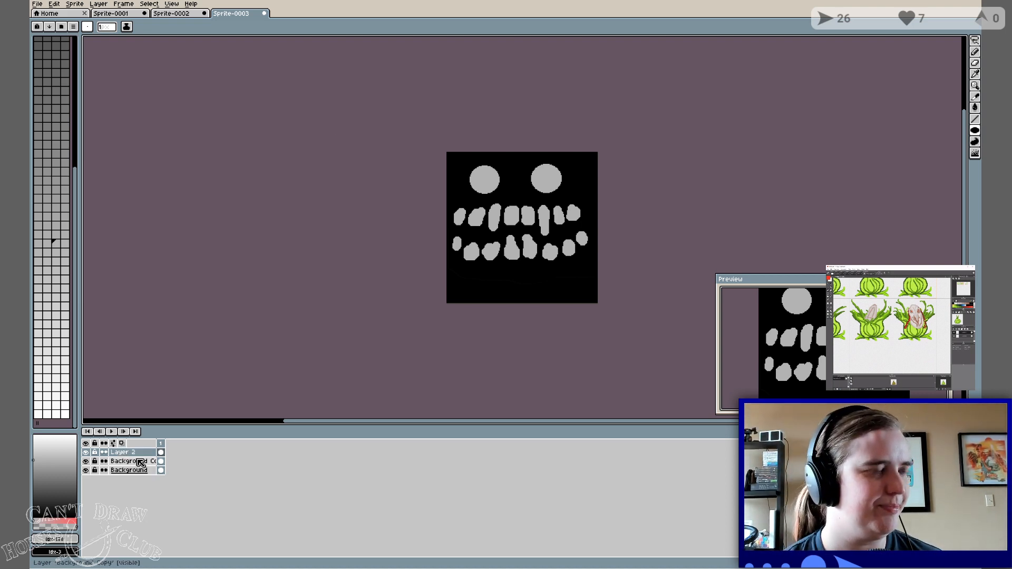
# Rename the Background Copy layer to "Bottom Teef".
pyautogui.click(141, 462)
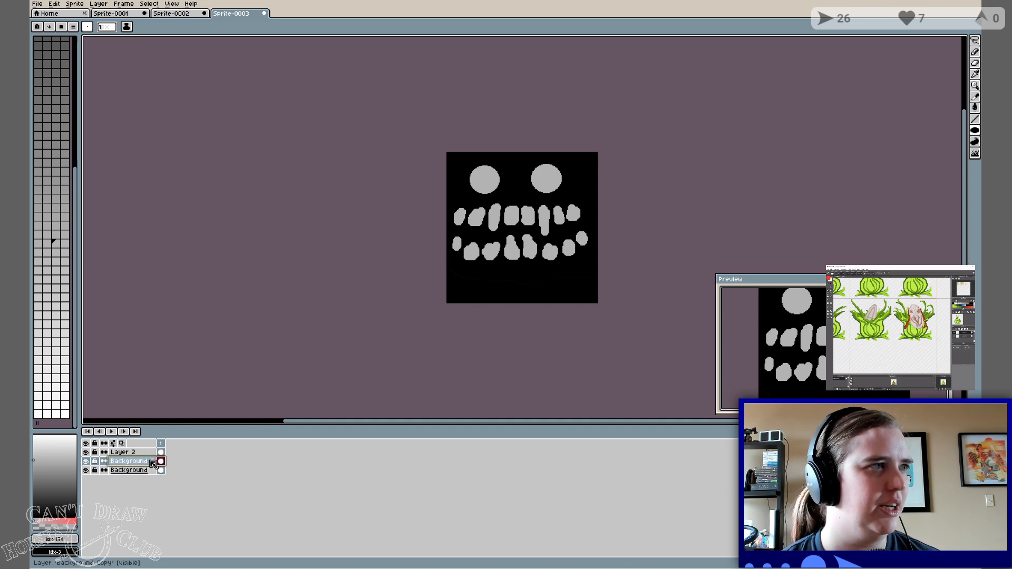
pyautogui.rightClick(154, 464)
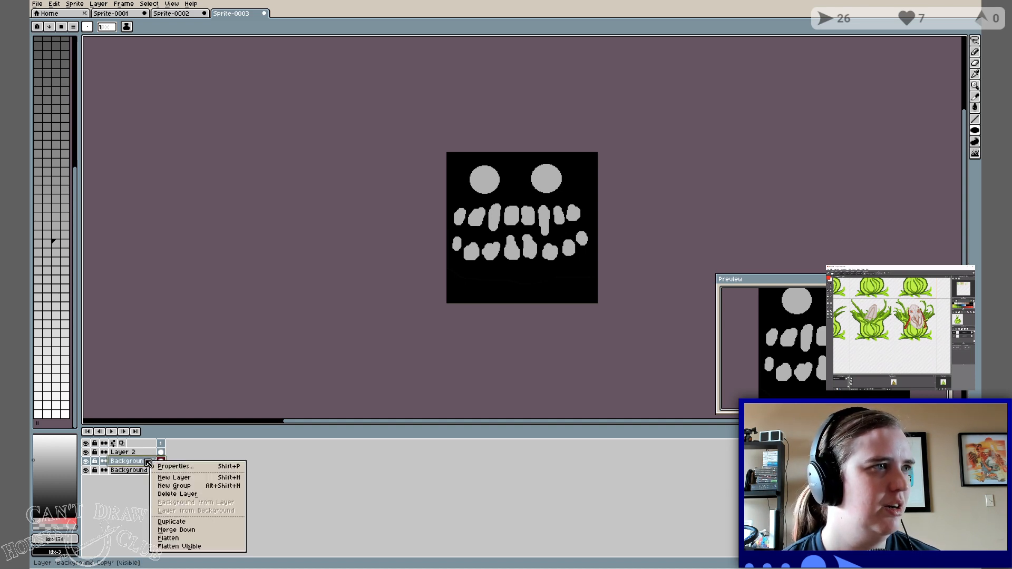
pyautogui.click(169, 466)
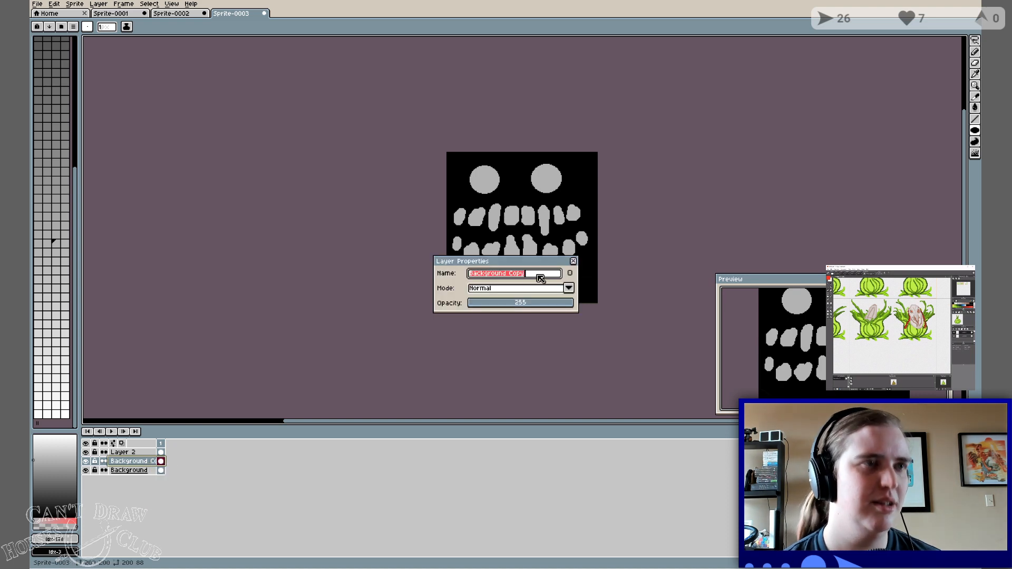
pyautogui.write('Bottom')
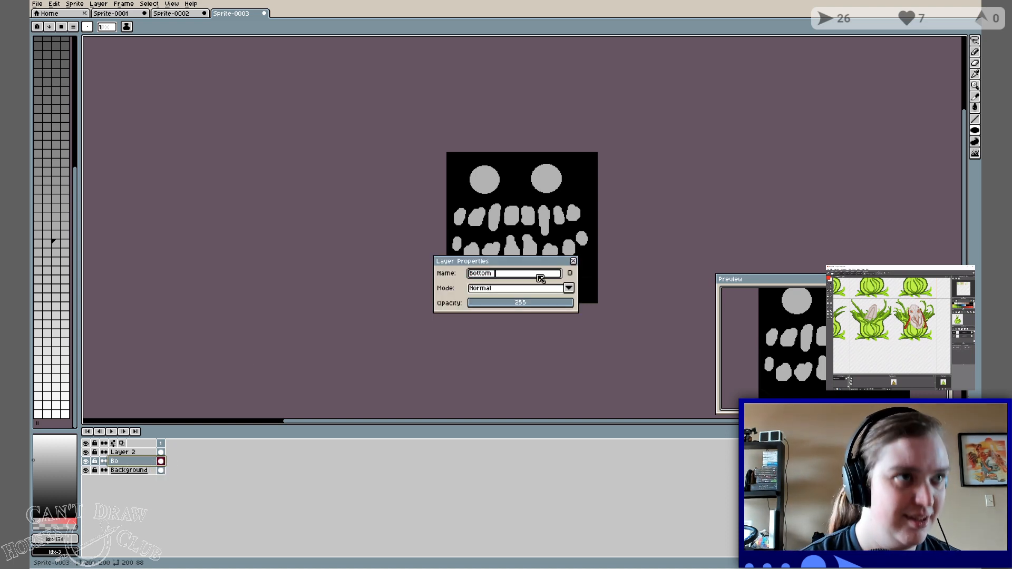
pyautogui.write(' Teef')
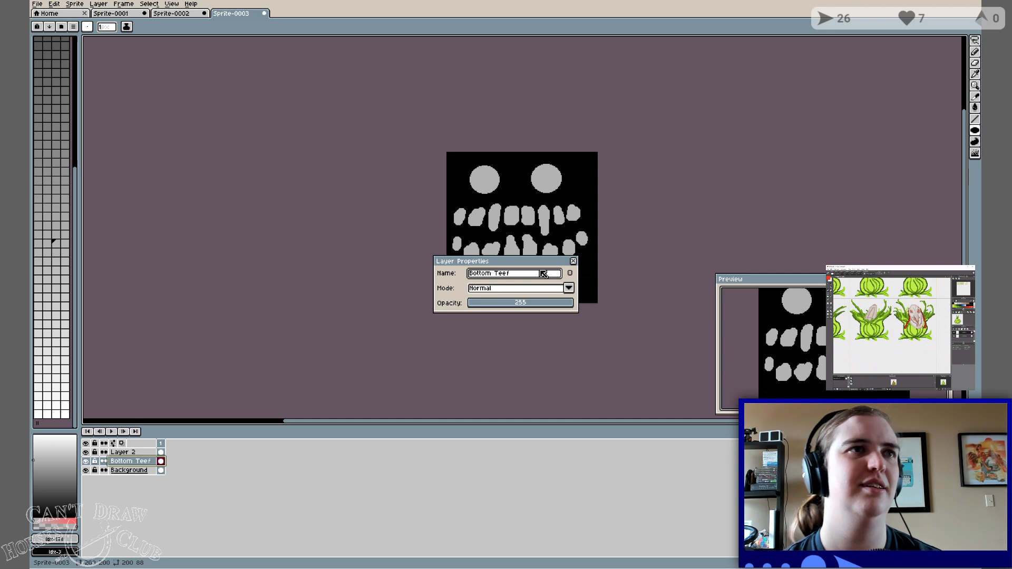
pyautogui.press('Return')
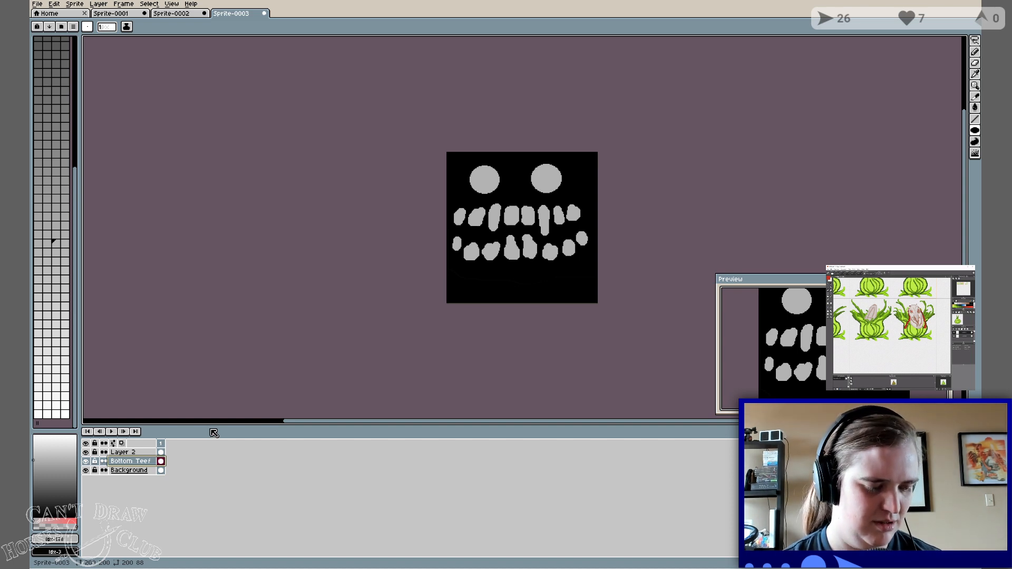
# Add a second frame and bring the eyes cel of Layer 2 from frame 1 into frame 2.
pyautogui.hotkey('alt', 'n')
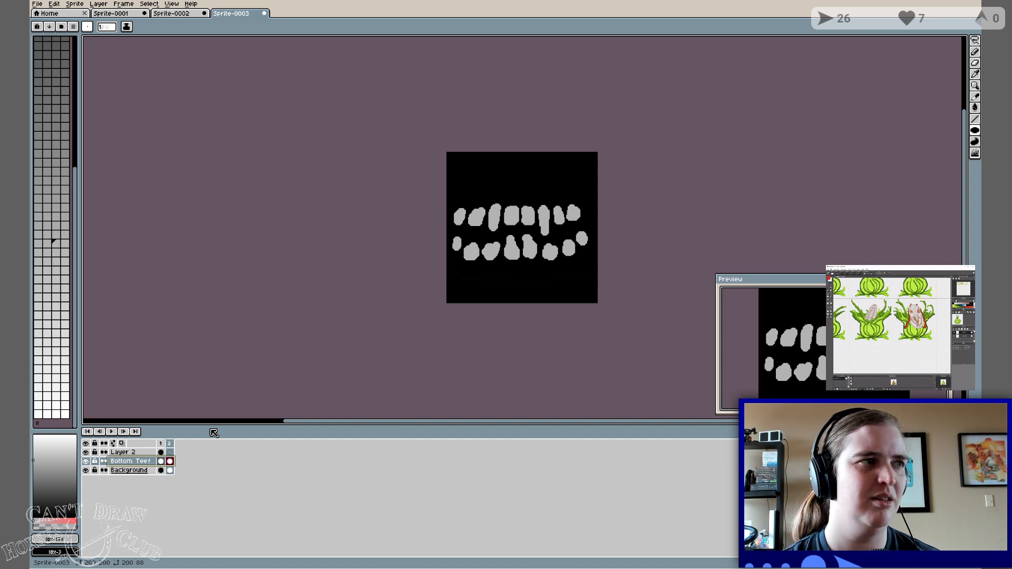
pyautogui.click(161, 452)
pyautogui.moveTo(159, 452); pyautogui.dragTo(168, 453)
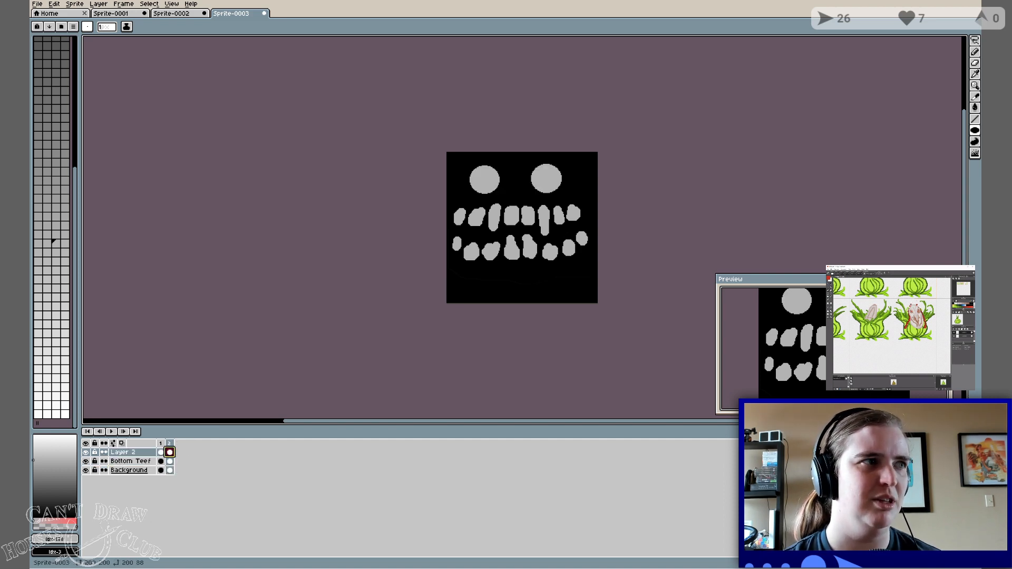
pyautogui.rightClick(169, 454)
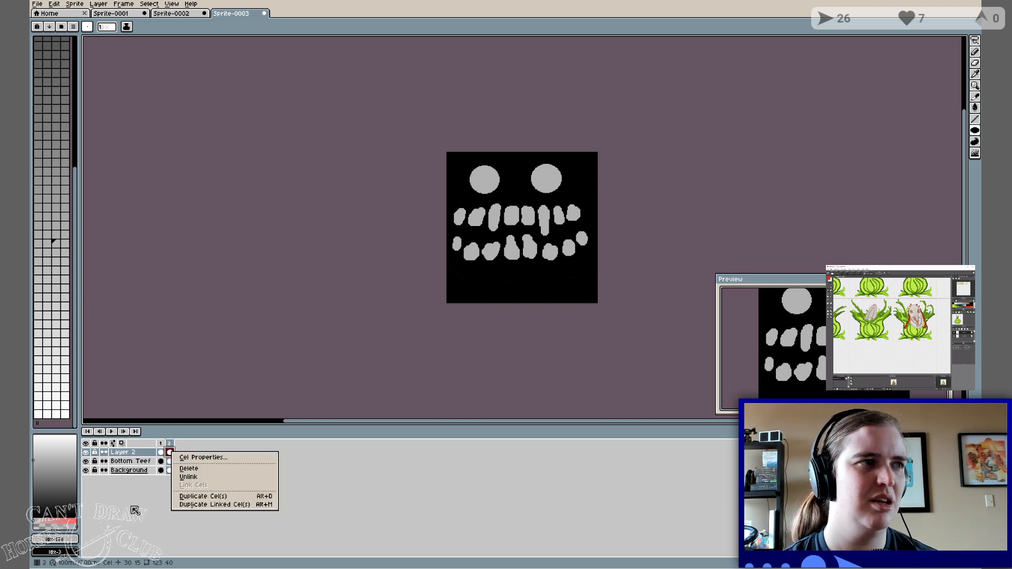
pyautogui.click(196, 458)
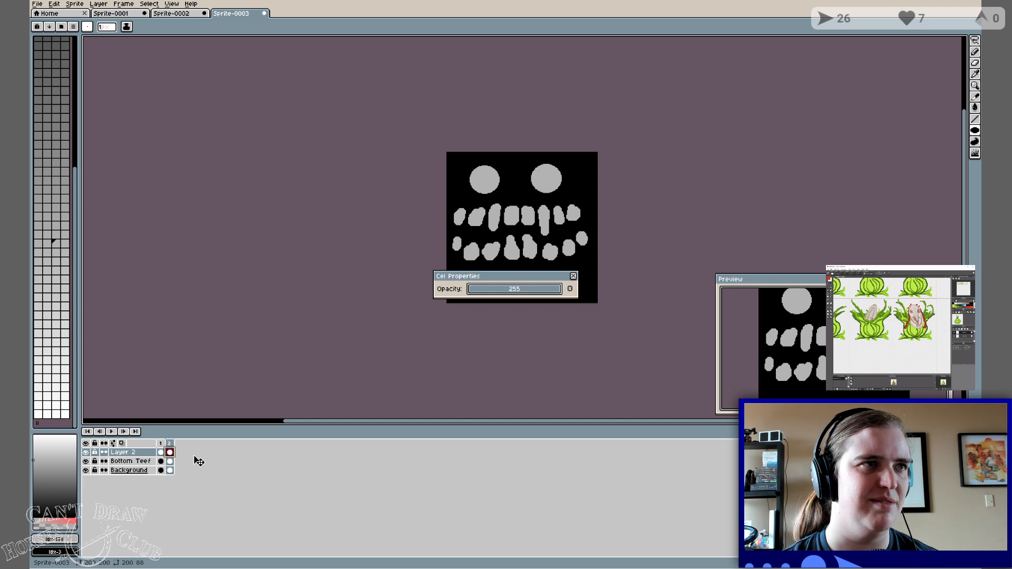
pyautogui.click(573, 276)
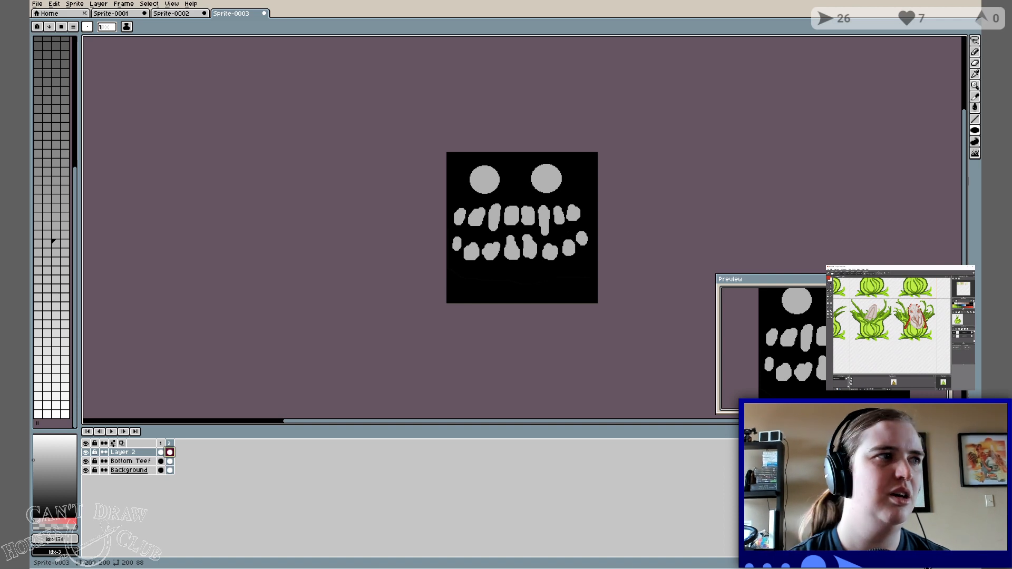
# Keep adding new frames until the timeline has 50 frames.
pyautogui.hotkey('alt', 'n')
pyautogui.hotkey('alt', 'n')
pyautogui.hotkey('alt', 'n')
pyautogui.hotkey('alt', 'n')
pyautogui.hotkey('alt', 'n')
pyautogui.hotkey('alt', 'n')
pyautogui.hotkey('alt', 'n')
pyautogui.hotkey('alt', 'n')
pyautogui.hotkey('alt', 'n')
pyautogui.hotkey('alt', 'n')
pyautogui.hotkey('alt', 'n')
pyautogui.hotkey('alt', 'n')
pyautogui.hotkey('alt', 'n')
pyautogui.hotkey('alt', 'n')
pyautogui.hotkey('alt', 'n')
pyautogui.hotkey('alt', 'n')
pyautogui.hotkey('alt', 'n')
pyautogui.hotkey('alt', 'n')
pyautogui.hotkey('alt', 'n')
pyautogui.hotkey('alt', 'n')
pyautogui.hotkey('alt', 'n')
pyautogui.hotkey('alt', 'n')
pyautogui.hotkey('alt', 'n')
pyautogui.hotkey('alt', 'n')
pyautogui.hotkey('alt', 'n')
pyautogui.hotkey('alt', 'n')
pyautogui.hotkey('alt', 'n')
pyautogui.hotkey('alt', 'n')
pyautogui.hotkey('alt', 'n')
pyautogui.hotkey('alt', 'n')
pyautogui.hotkey('alt', 'n')
pyautogui.hotkey('alt', 'n')
pyautogui.hotkey('alt', 'n')
pyautogui.hotkey('alt', 'n')
pyautogui.hotkey('alt', 'n')
pyautogui.hotkey('alt', 'n')
pyautogui.hotkey('alt', 'n')
pyautogui.hotkey('alt', 'n')
pyautogui.hotkey('alt', 'n')
pyautogui.hotkey('alt', 'n')
pyautogui.hotkey('alt', 'n')
pyautogui.hotkey('alt', 'n')
pyautogui.hotkey('alt', 'n')
pyautogui.hotkey('alt', 'n')
pyautogui.hotkey('alt', 'n')
pyautogui.hotkey('alt', 'n')
pyautogui.hotkey('alt', 'n')
pyautogui.hotkey('alt', 'n')
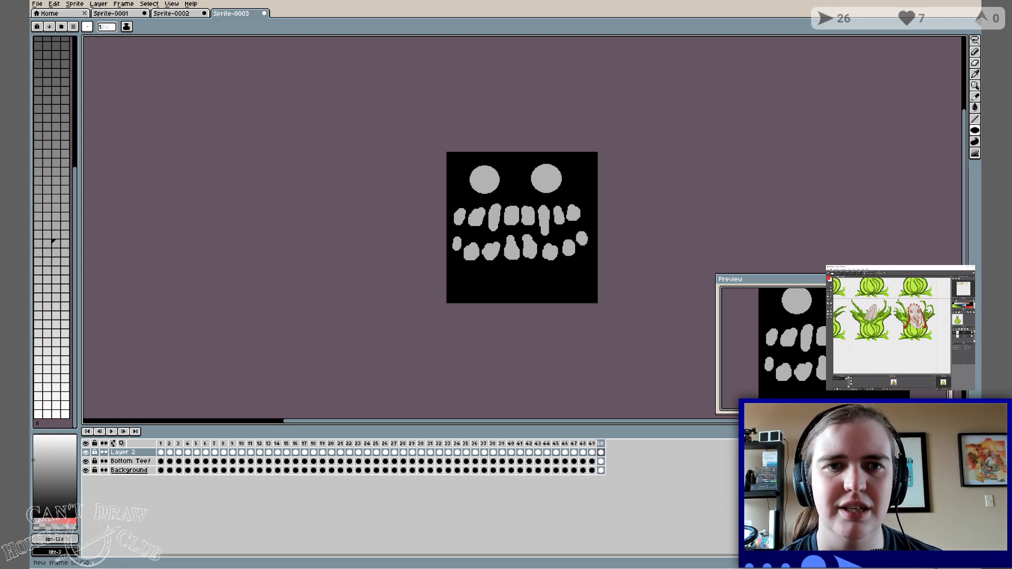
# Delete the Bottom Teef cels in frames 2 and 50.
pyautogui.click(600, 461)
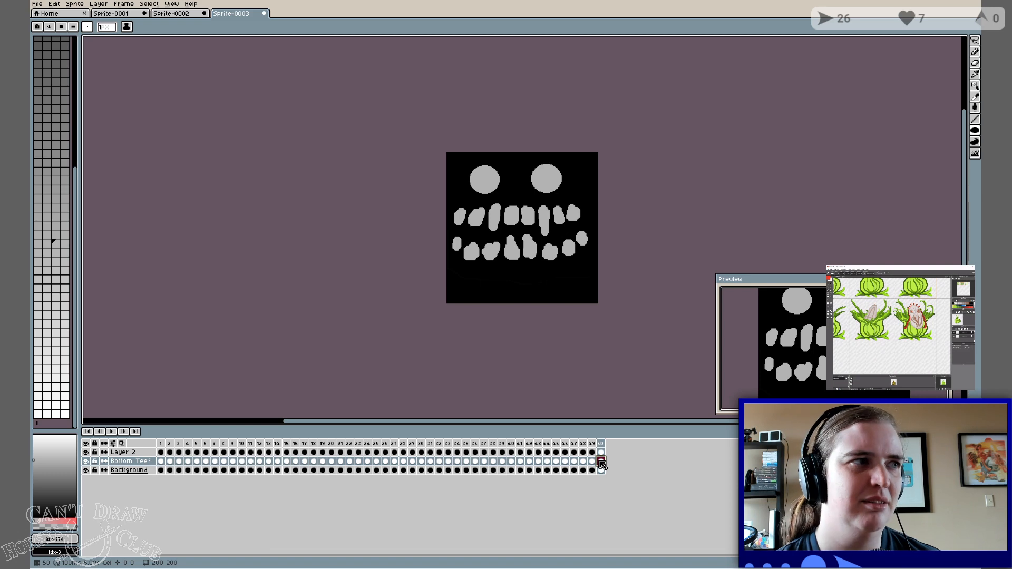
pyautogui.keyDown('shift'); pyautogui.click(170, 462); pyautogui.keyUp('shift')
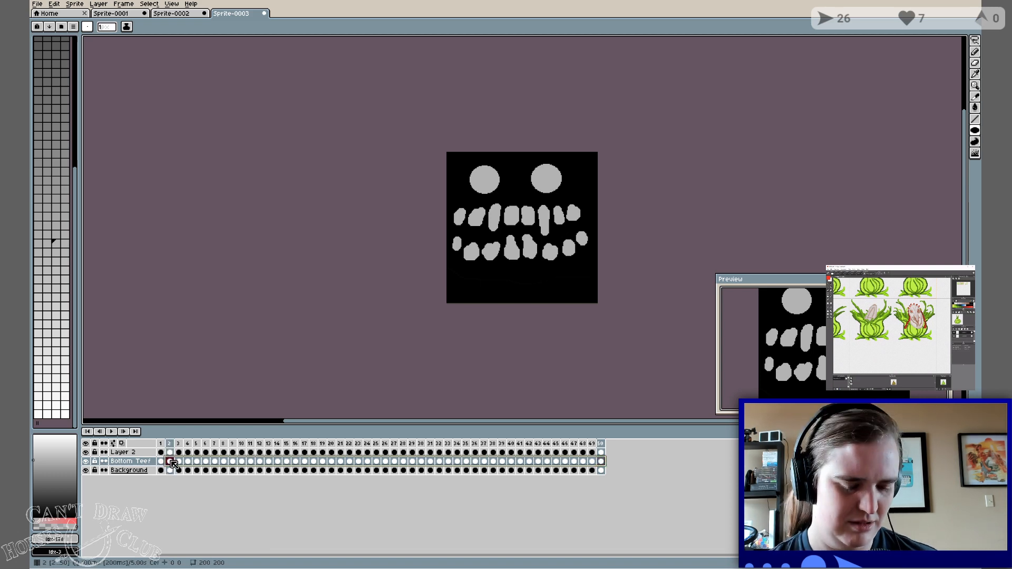
pyautogui.rightClick(174, 464)
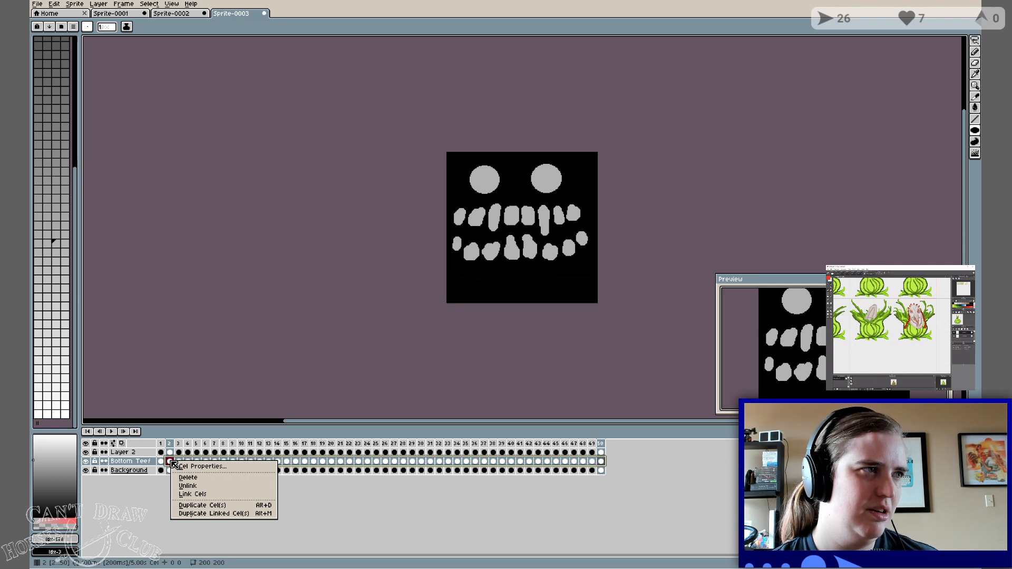
pyautogui.click(186, 478)
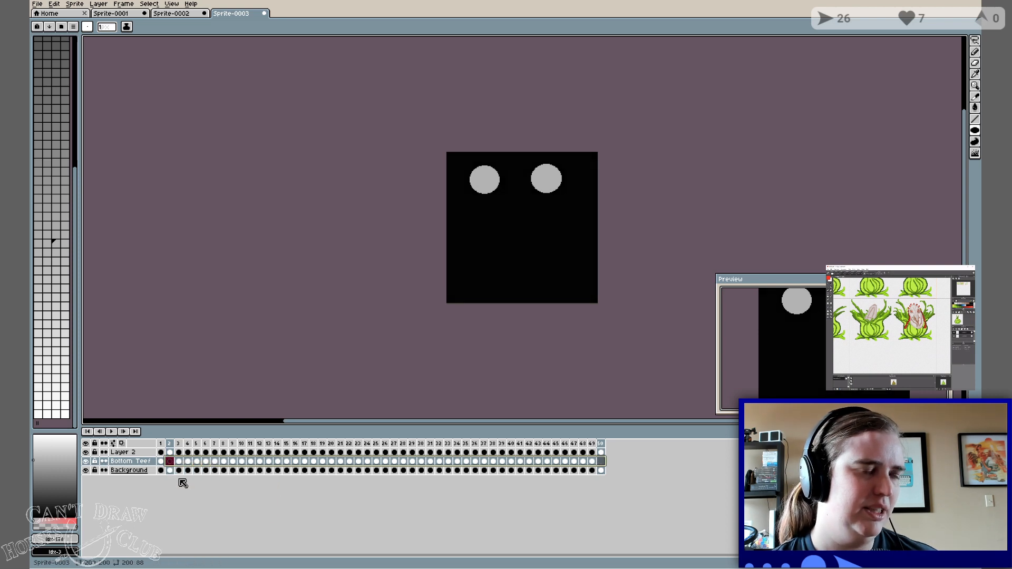
# Delete frames 2 and 50 and further frames near the start of the timeline until 45 frames remain.
pyautogui.click(81, 5)
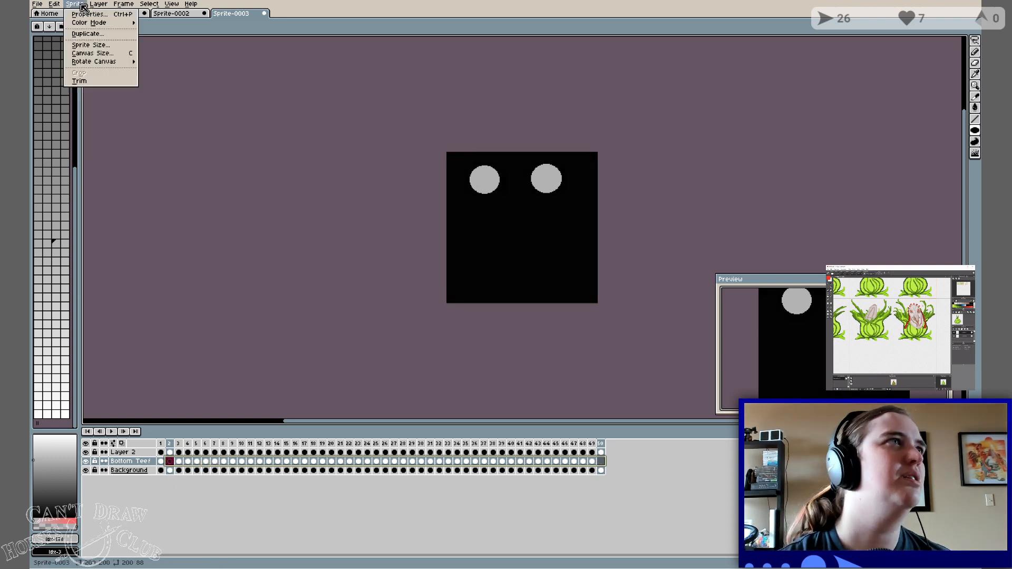
pyautogui.moveTo(92, 5)
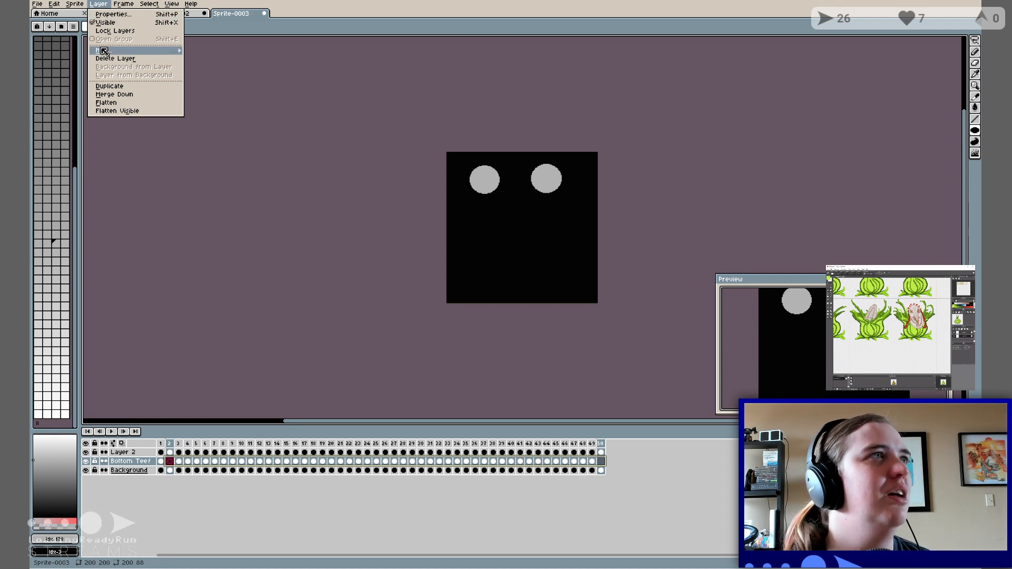
pyautogui.moveTo(122, 5)
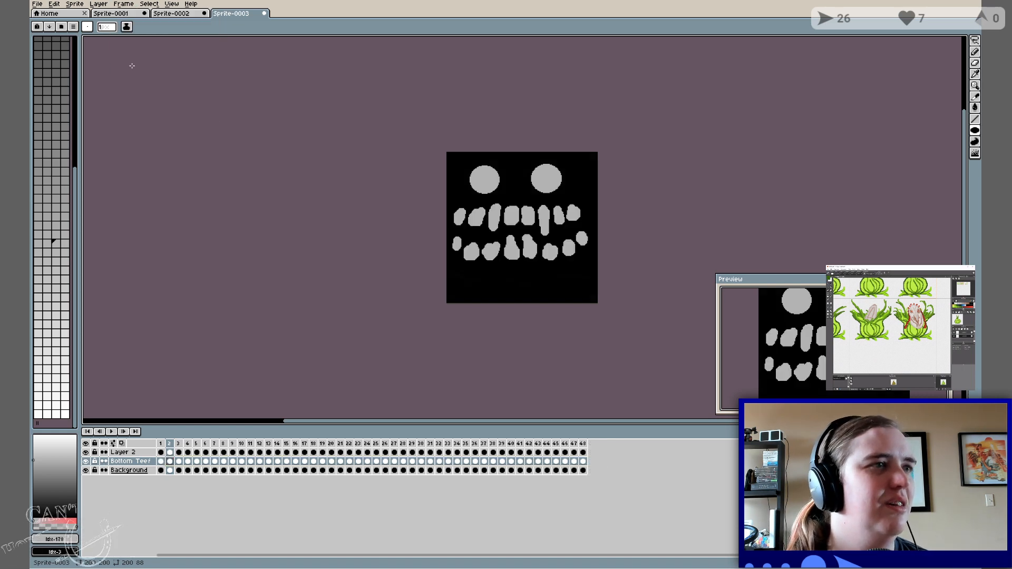
pyautogui.click(123, 5)
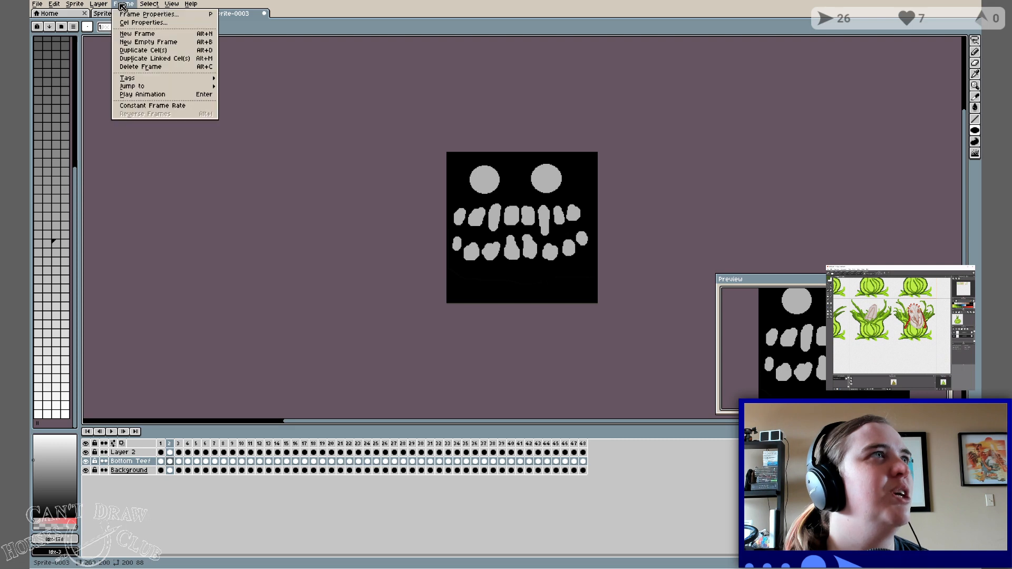
pyautogui.click(134, 67)
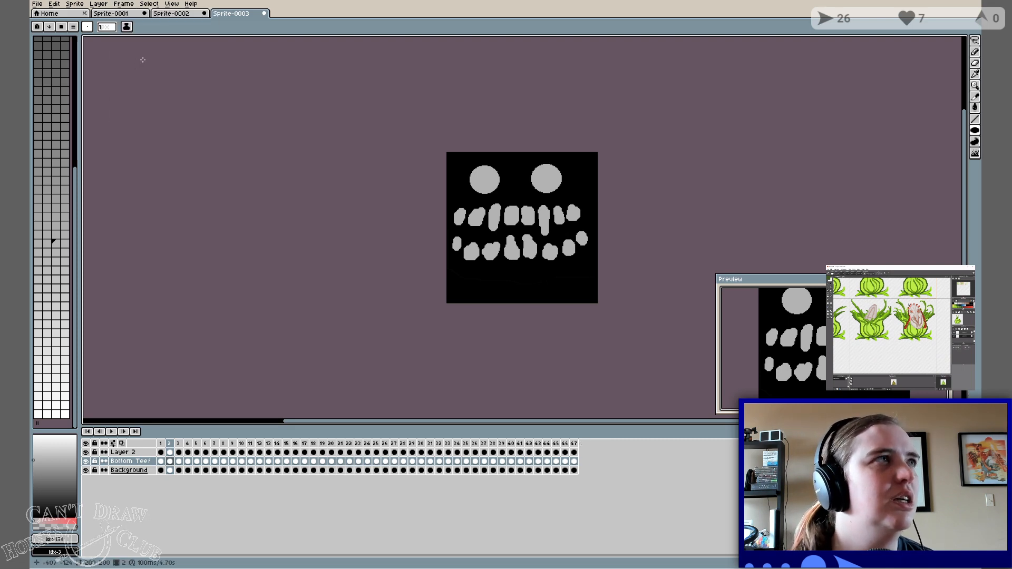
pyautogui.click(170, 461)
pyautogui.hotkey('alt', 'c')
pyautogui.click(179, 462)
pyautogui.hotkey('alt', 'c')
# Delete the Bottom Teef cels one by one from frame 3 through frame 12.
pyautogui.click(180, 463)
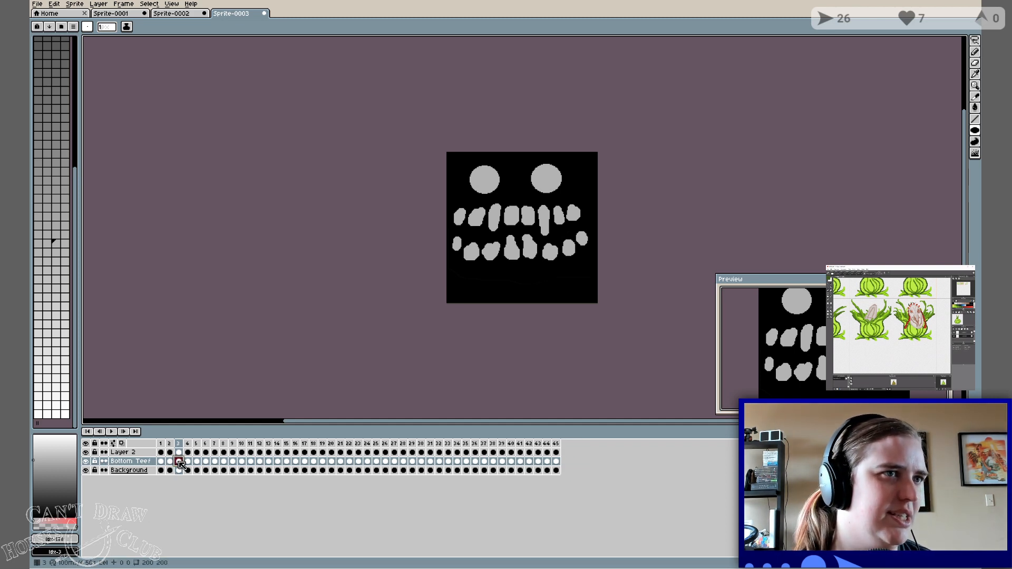
pyautogui.press('Delete')
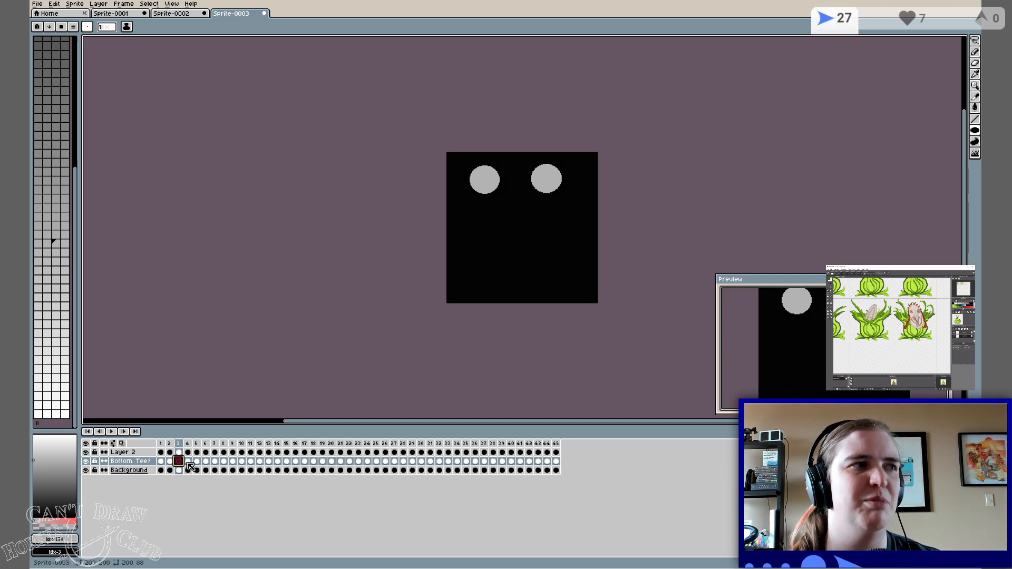
pyautogui.click(189, 463)
pyautogui.press('Delete')
pyautogui.click(198, 463)
pyautogui.press('Delete')
pyautogui.click(207, 463)
pyautogui.press('Delete')
pyautogui.click(216, 462)
pyautogui.press('Delete')
pyautogui.click(223, 462)
pyautogui.press('Delete')
pyautogui.click(232, 463)
pyautogui.press('Delete')
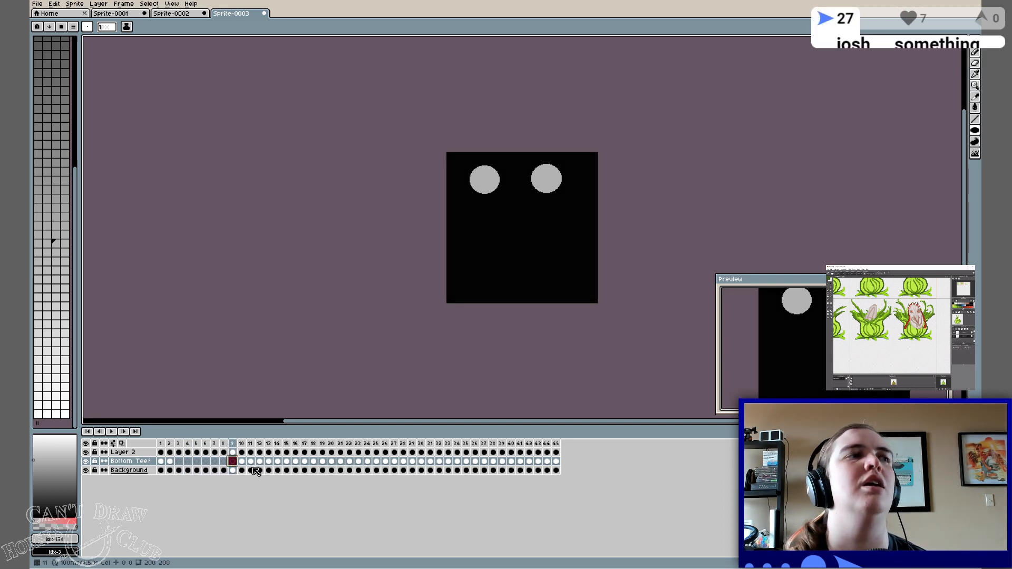
pyautogui.click(242, 463)
pyautogui.press('Delete')
pyautogui.click(250, 463)
pyautogui.press('Delete')
pyautogui.click(259, 463)
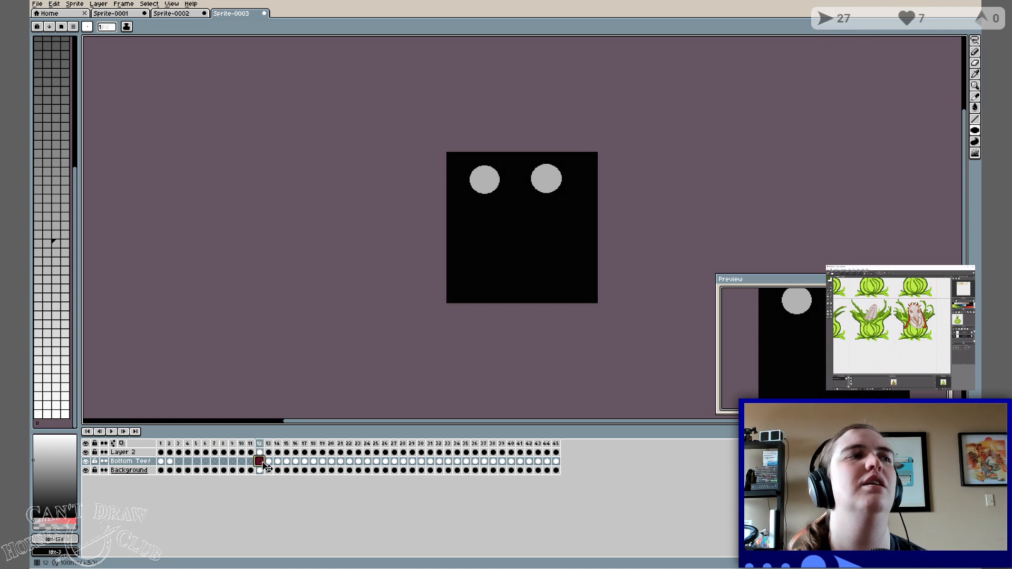
# Delete the remaining Bottom Teef cels from frame 13 through frame 45.
pyautogui.click(268, 462)
pyautogui.keyDown('shift'); pyautogui.click(286, 463); pyautogui.keyUp('shift')
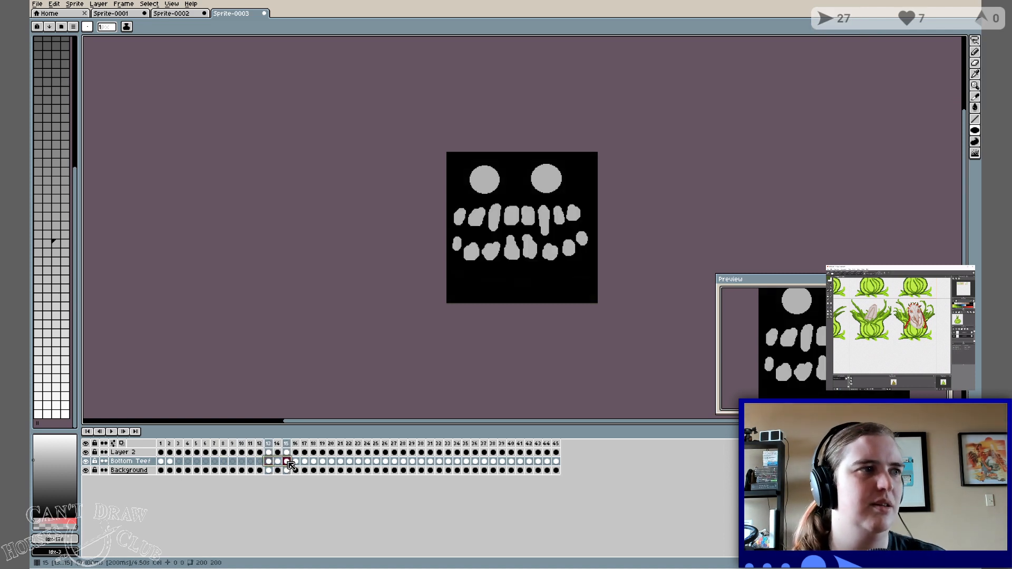
pyautogui.press('Delete')
pyautogui.click(304, 462)
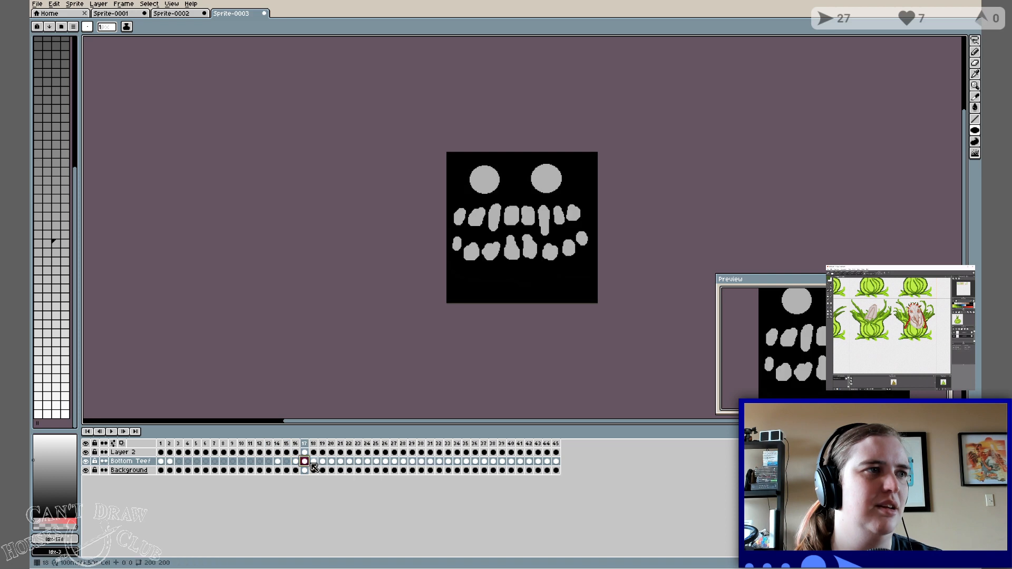
pyautogui.moveTo(277, 461); pyautogui.dragTo(559, 462)
pyautogui.press('Delete')
pyautogui.click(250, 462)
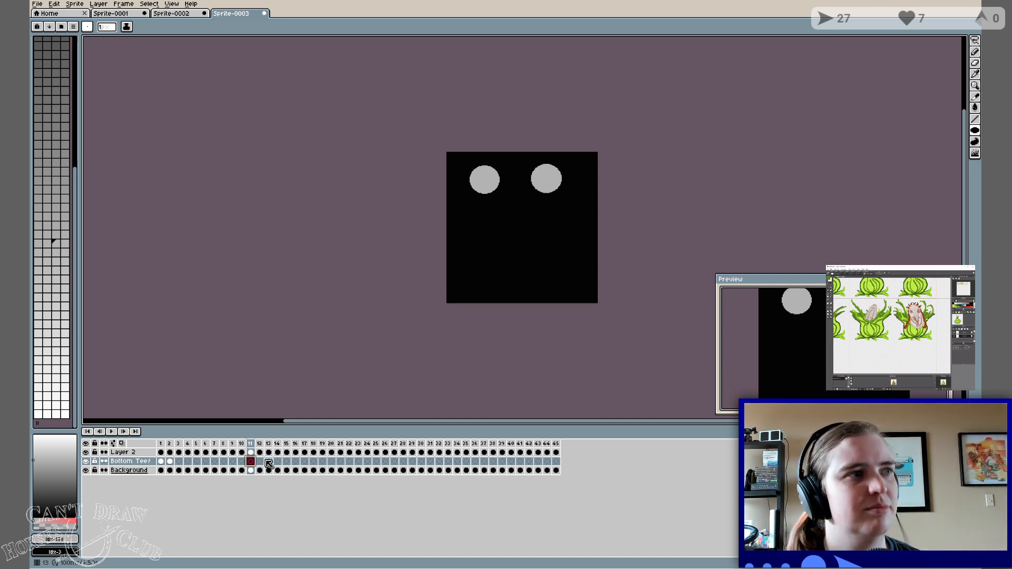
# Delete the Bottom Teef cel in frame 2 and return to frame 1.
pyautogui.click(173, 462)
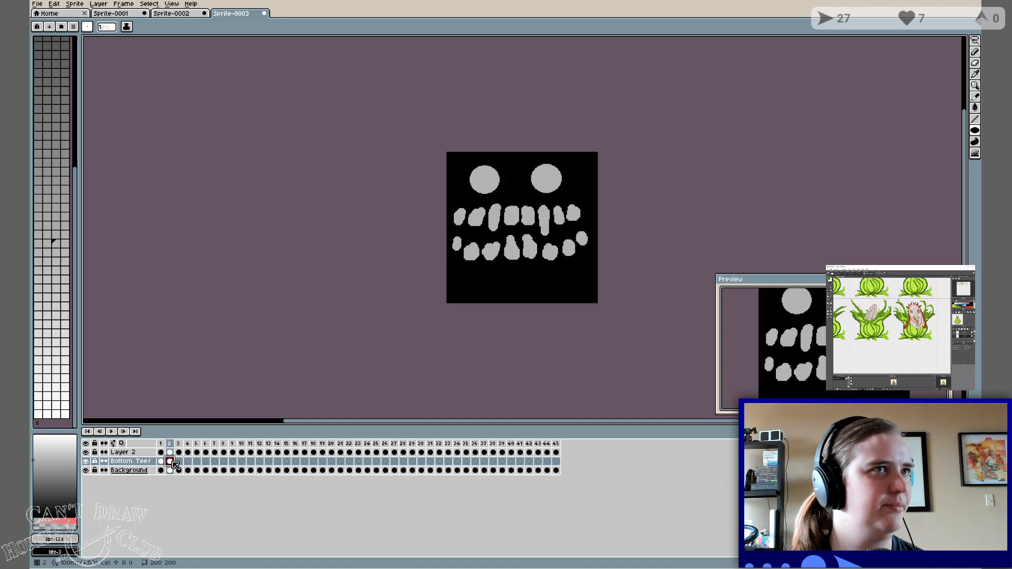
pyautogui.press('Delete')
pyautogui.click(161, 443)
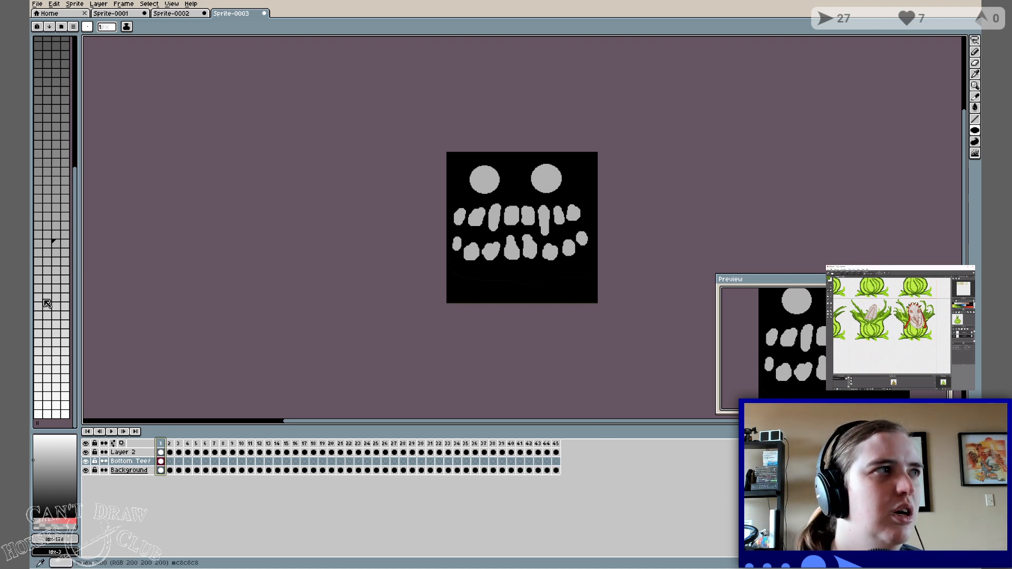
pyautogui.scroll(3, 477, 252)
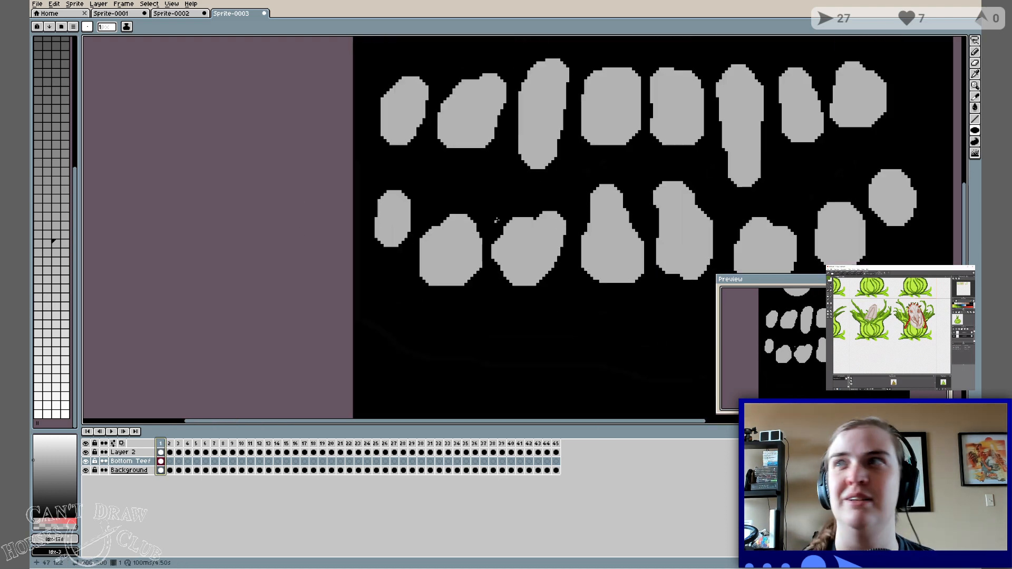
# Hide the Bottom Teef layer and make the Background layer active, with the pencil set to a slightly darker grey than the teeth.
pyautogui.moveTo(509, 220); pyautogui.dragTo(254, 287)
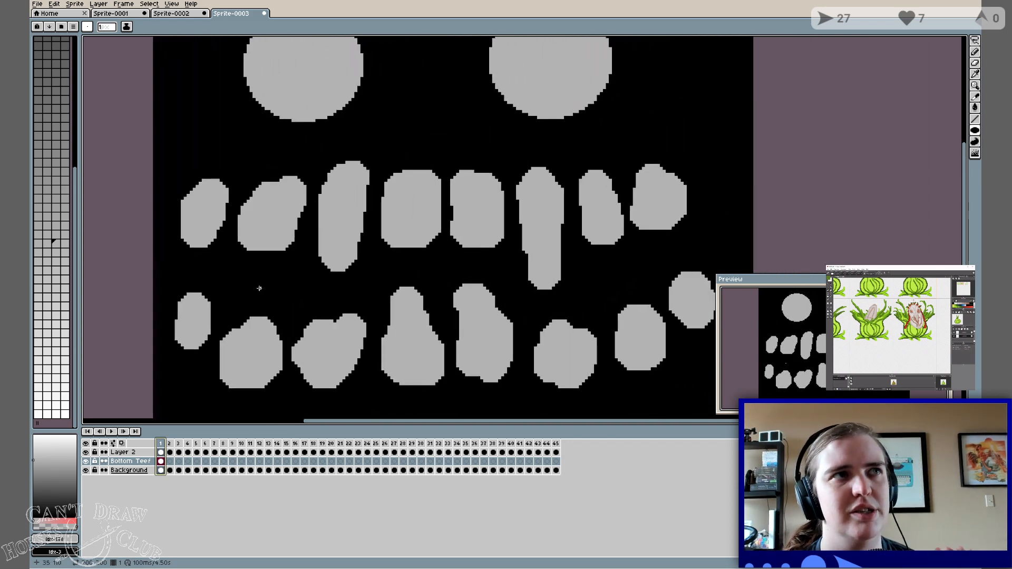
pyautogui.click(56, 209)
pyautogui.press('b')
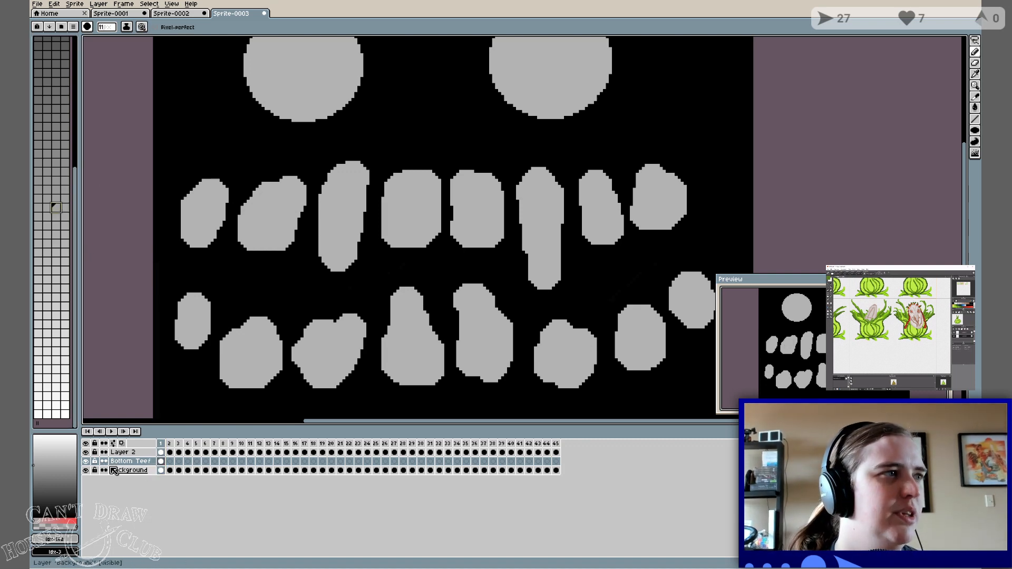
pyautogui.click(85, 461)
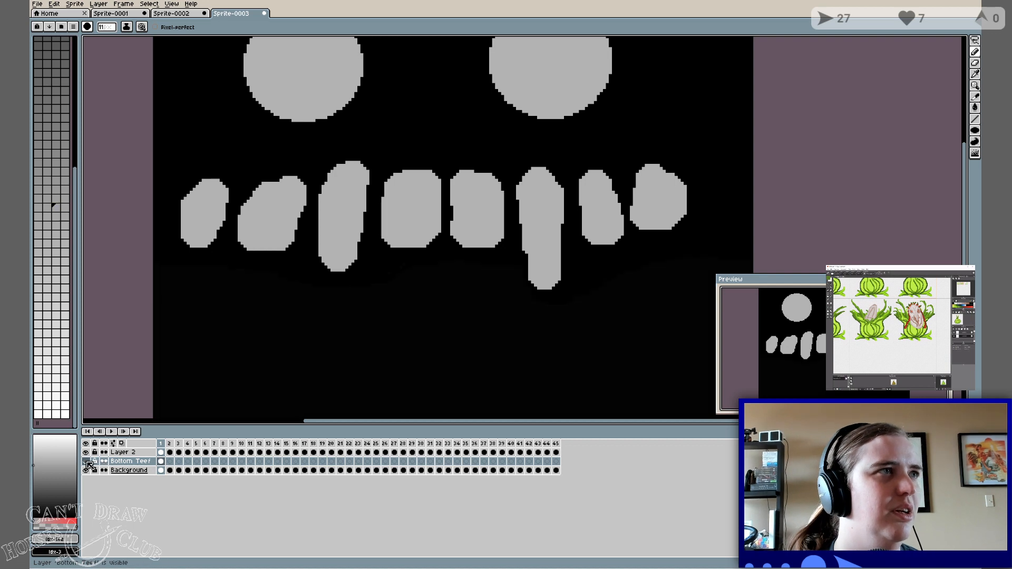
pyautogui.click(142, 471)
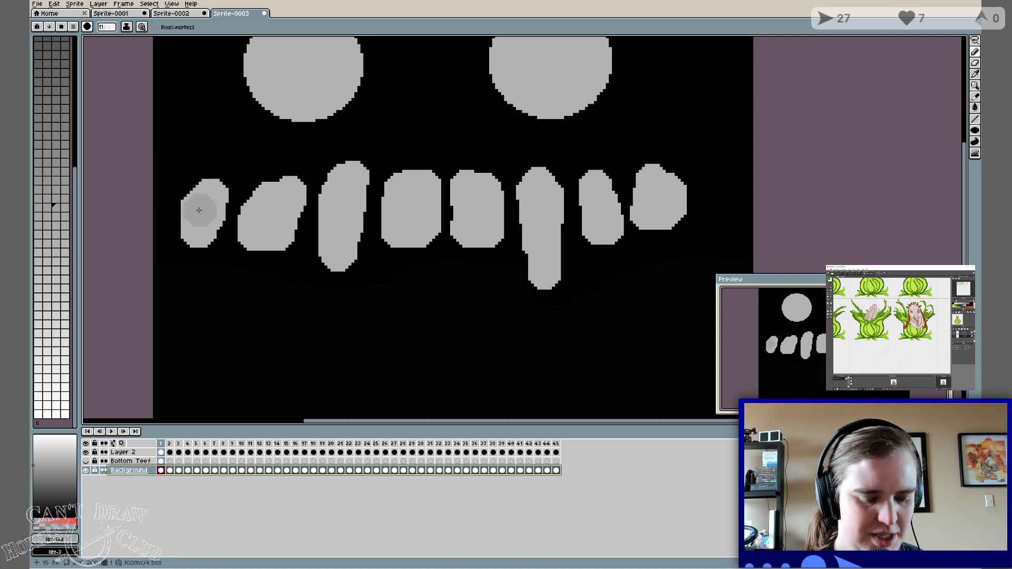
# Set the brush size to 4 and shade the upper edges of the three leftmost upper teeth.
pyautogui.click(104, 27)
pyautogui.click(106, 39)
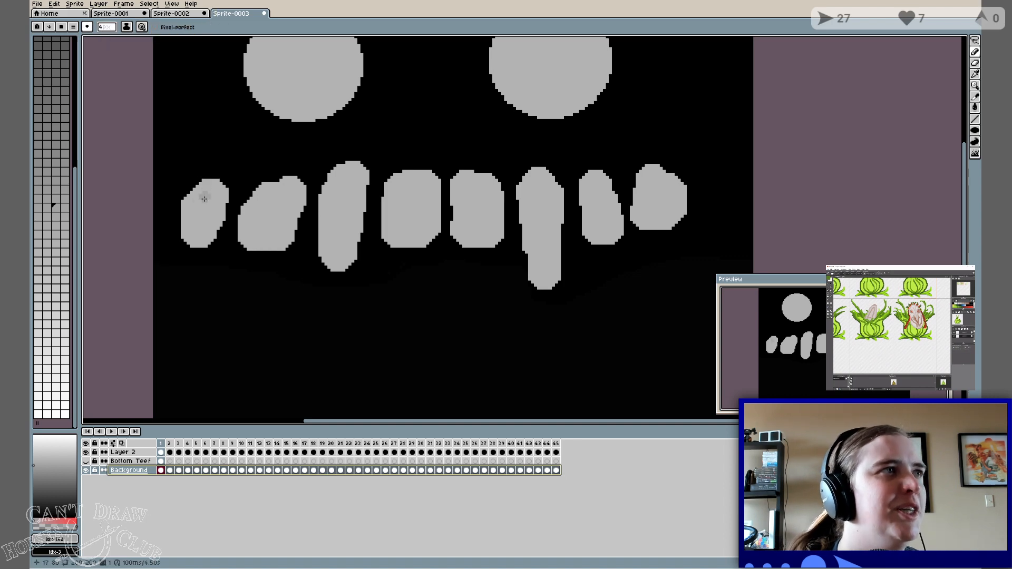
pyautogui.moveTo(191, 203); pyautogui.dragTo(207, 186)
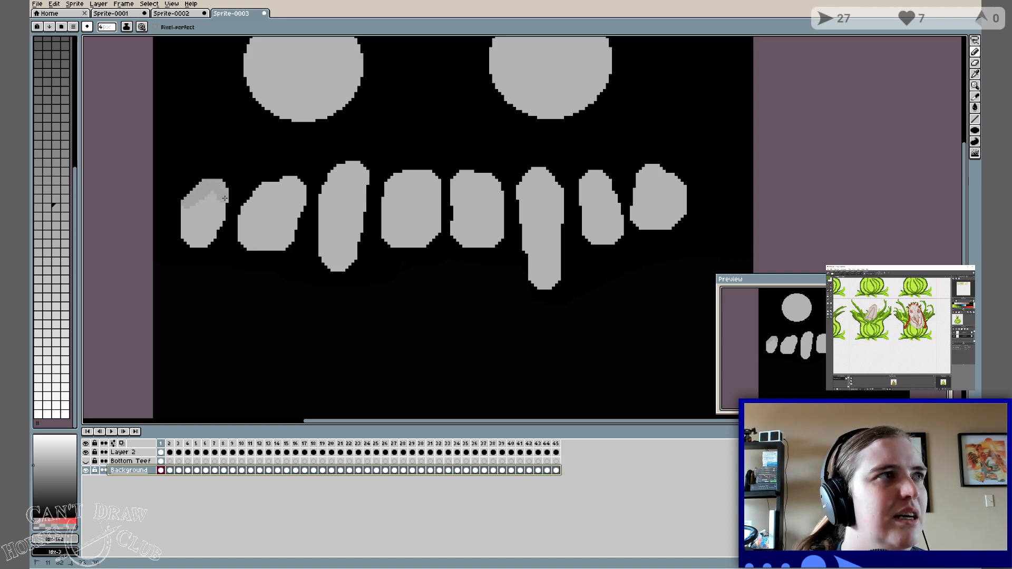
pyautogui.moveTo(248, 211); pyautogui.dragTo(260, 200)
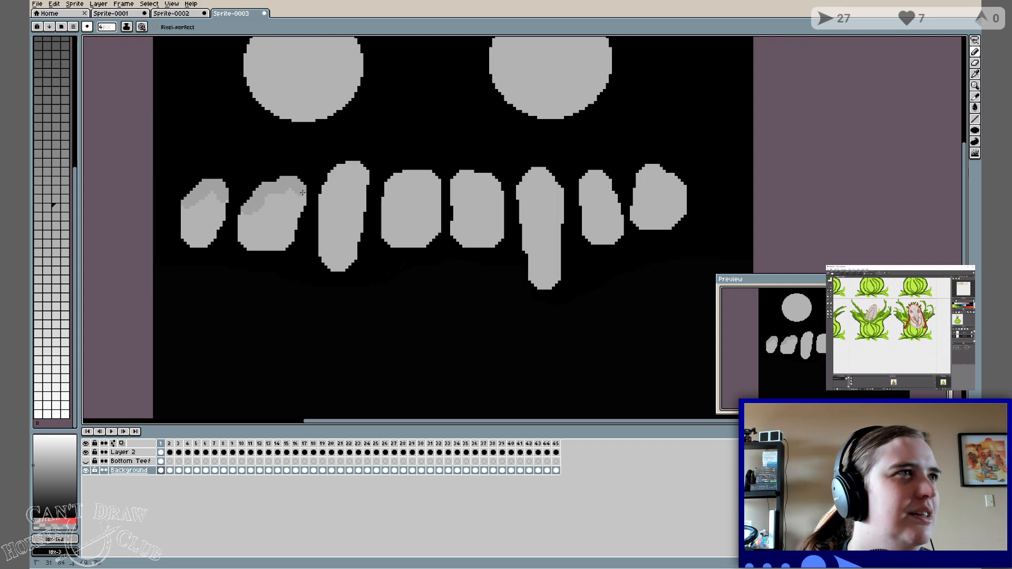
pyautogui.moveTo(302, 202); pyautogui.dragTo(294, 223)
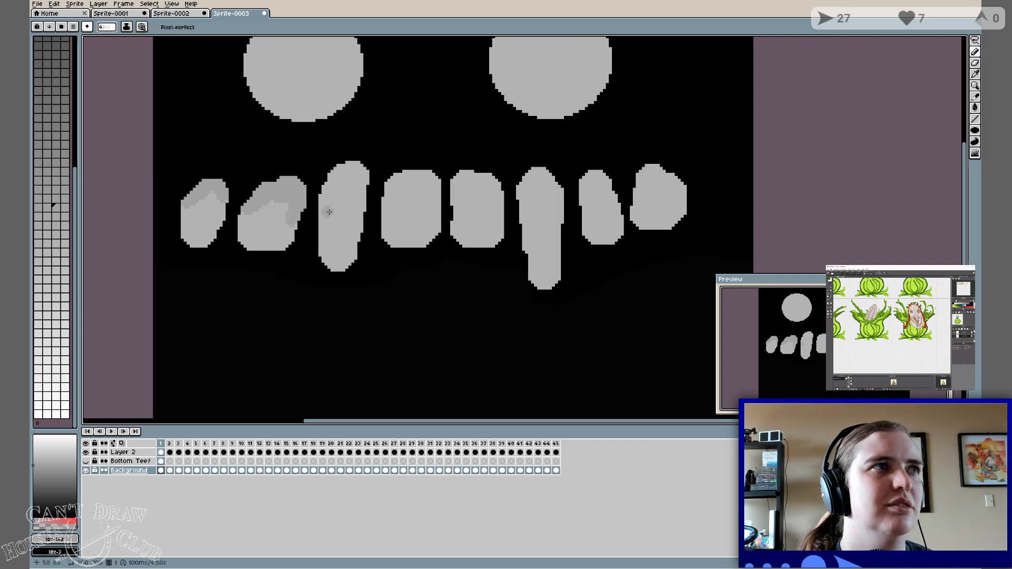
pyautogui.moveTo(326, 212); pyautogui.dragTo(335, 179)
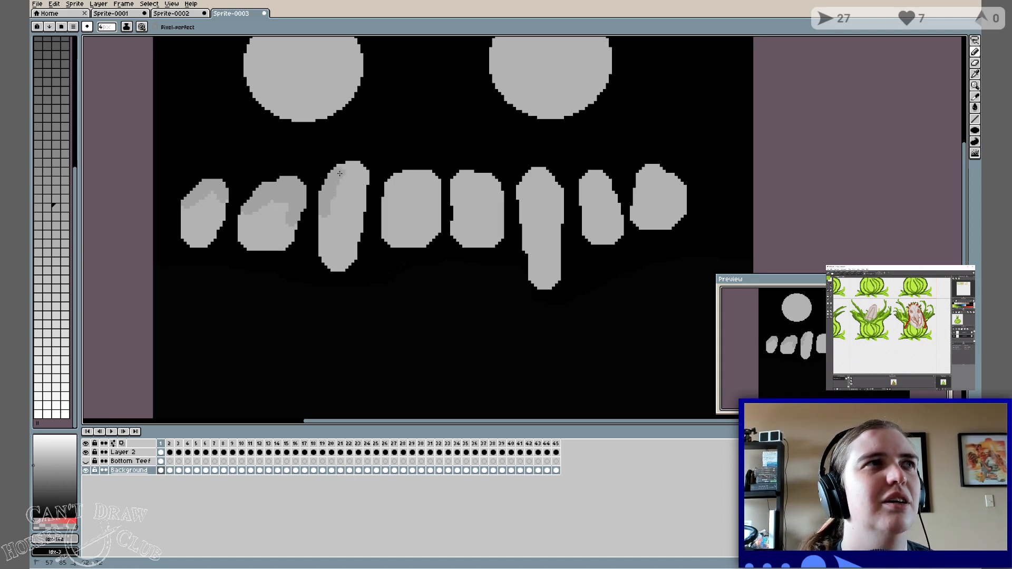
pyautogui.moveTo(362, 170); pyautogui.dragTo(360, 221)
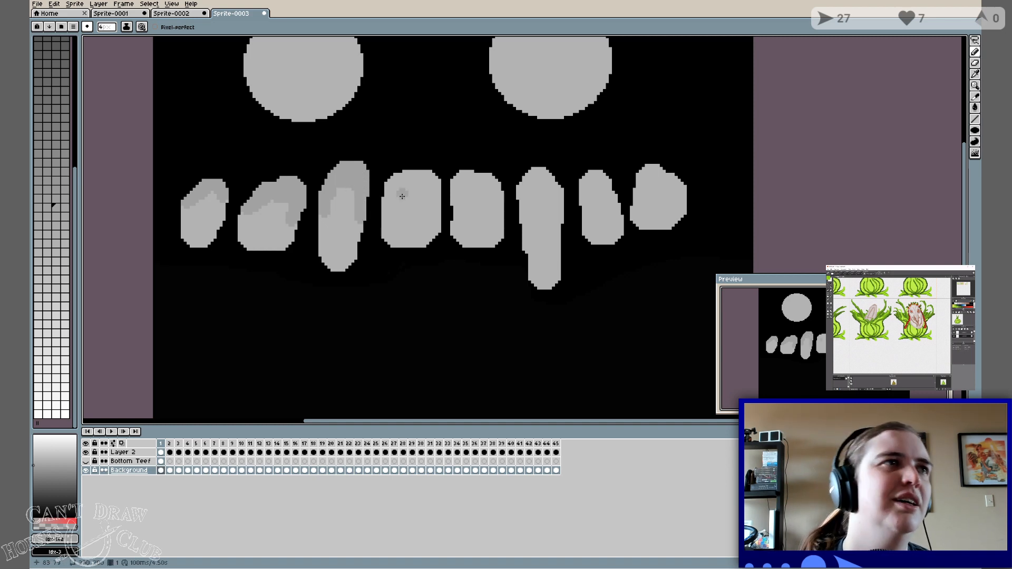
# Shade the upper parts of the remaining five upper teeth with the same grey.
pyautogui.moveTo(388, 212); pyautogui.dragTo(392, 198)
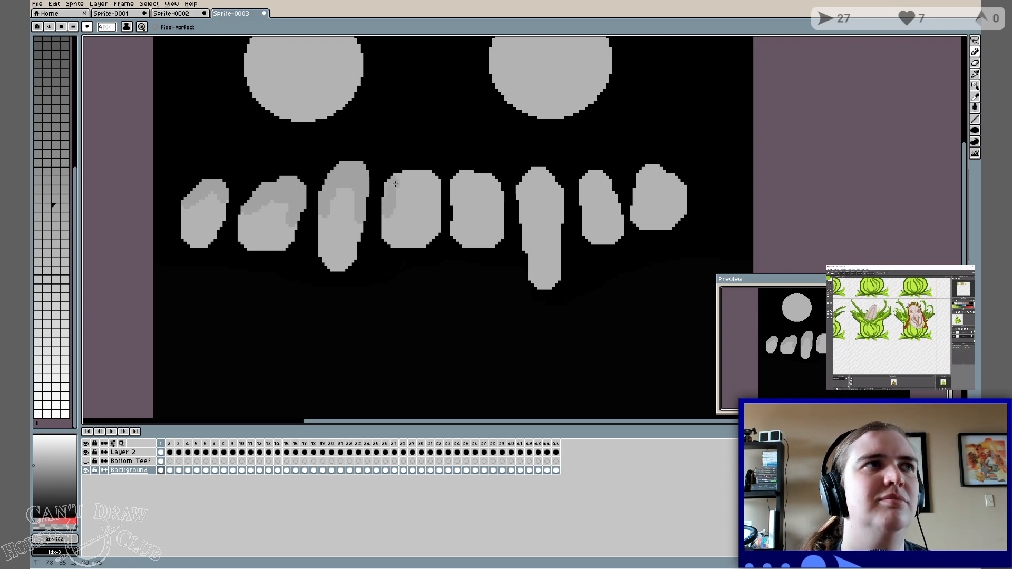
pyautogui.moveTo(412, 177)
pyautogui.mouseDown()
pyautogui.moveTo(436, 183)
pyautogui.moveTo(438, 221)
pyautogui.mouseUp()
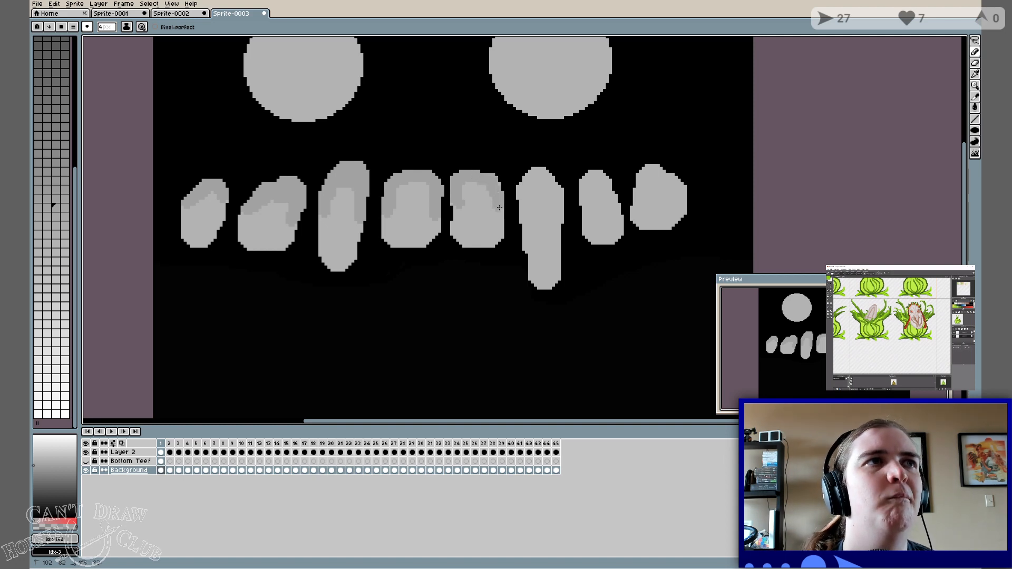
pyautogui.moveTo(499, 218)
pyautogui.mouseDown()
pyautogui.moveTo(462, 194)
pyautogui.moveTo(491, 190)
pyautogui.mouseUp()
pyautogui.moveTo(412, 189)
pyautogui.mouseDown()
pyautogui.moveTo(391, 191)
pyautogui.moveTo(419, 183)
pyautogui.mouseUp()
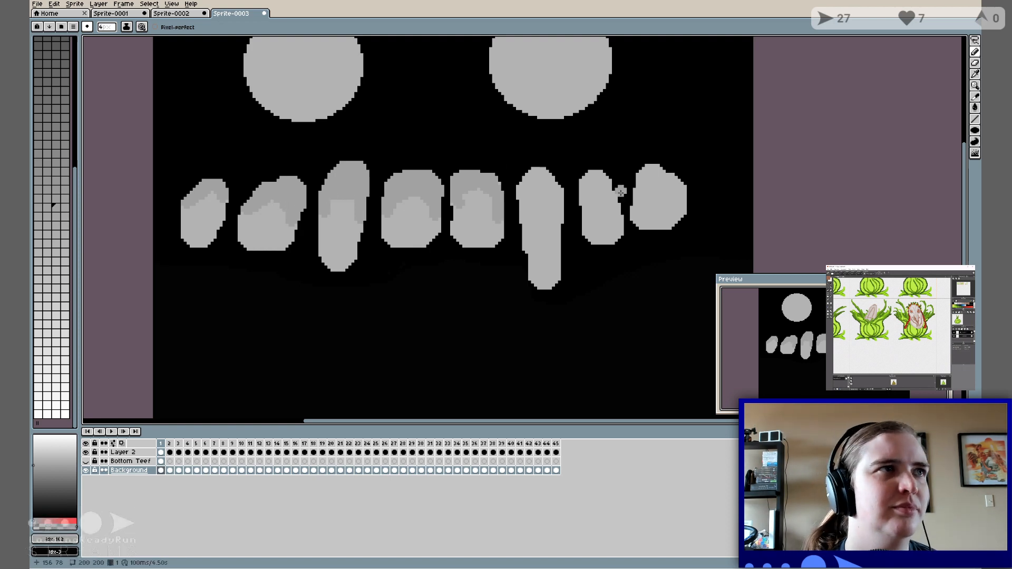
pyautogui.moveTo(528, 213); pyautogui.dragTo(526, 193)
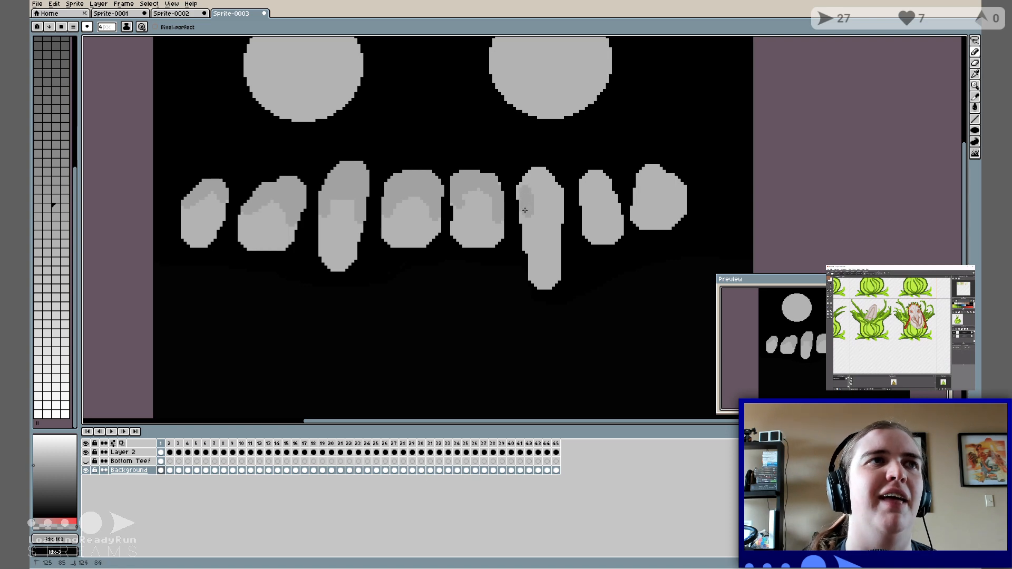
pyautogui.moveTo(526, 186)
pyautogui.mouseDown()
pyautogui.moveTo(557, 191)
pyautogui.moveTo(552, 230)
pyautogui.moveTo(540, 180)
pyautogui.moveTo(544, 222)
pyautogui.moveTo(530, 210)
pyautogui.moveTo(525, 219)
pyautogui.moveTo(589, 195)
pyautogui.moveTo(591, 205)
pyautogui.moveTo(584, 188)
pyautogui.moveTo(597, 177)
pyautogui.moveTo(616, 217)
pyautogui.moveTo(591, 188)
pyautogui.moveTo(598, 205)
pyautogui.moveTo(636, 195)
pyautogui.moveTo(638, 209)
pyautogui.moveTo(644, 176)
pyautogui.mouseUp()
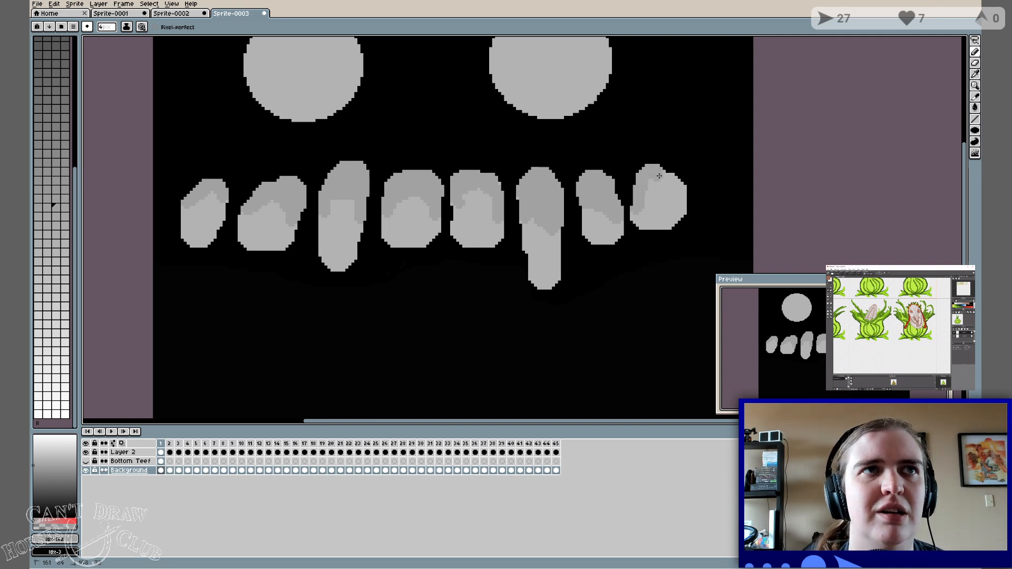
pyautogui.moveTo(676, 181)
pyautogui.mouseDown()
pyautogui.moveTo(682, 202)
pyautogui.moveTo(666, 188)
pyautogui.moveTo(647, 193)
pyautogui.moveTo(668, 193)
pyautogui.mouseUp()
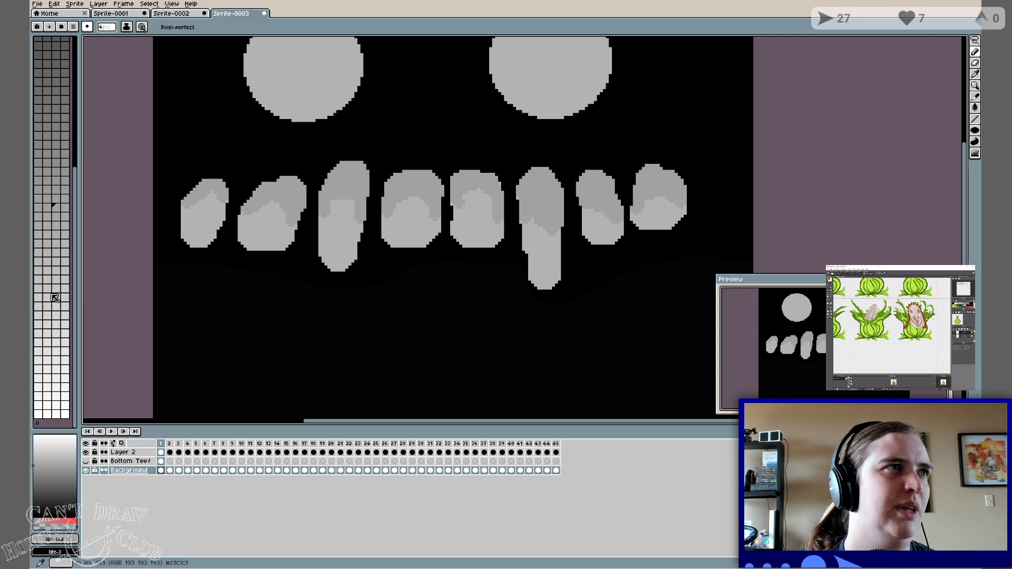
# Choose a darker grey, set the brush size to 2 and add a second shadow band atop the three leftmost upper teeth.
pyautogui.click(56, 136)
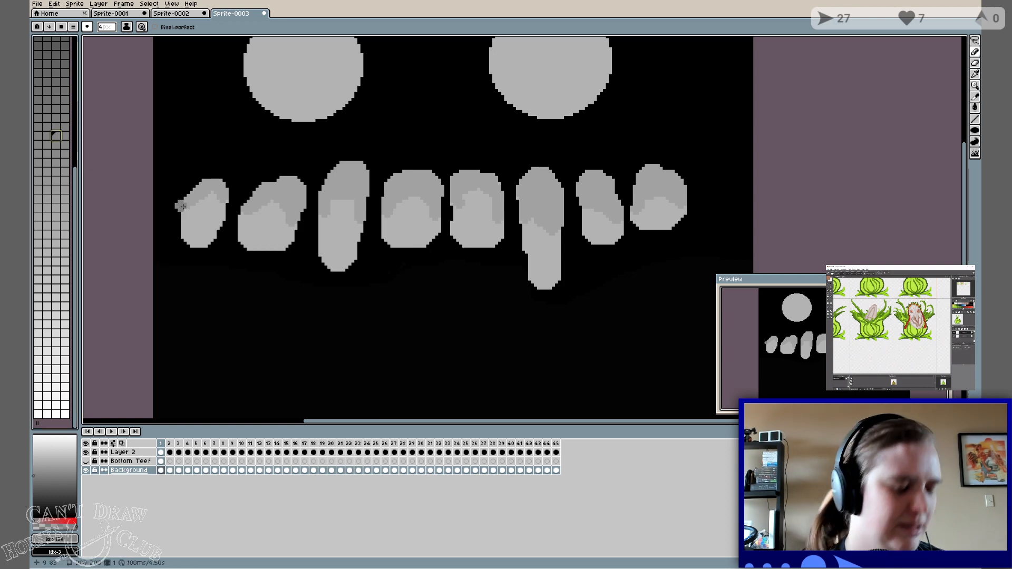
pyautogui.click(103, 27)
pyautogui.click(103, 37)
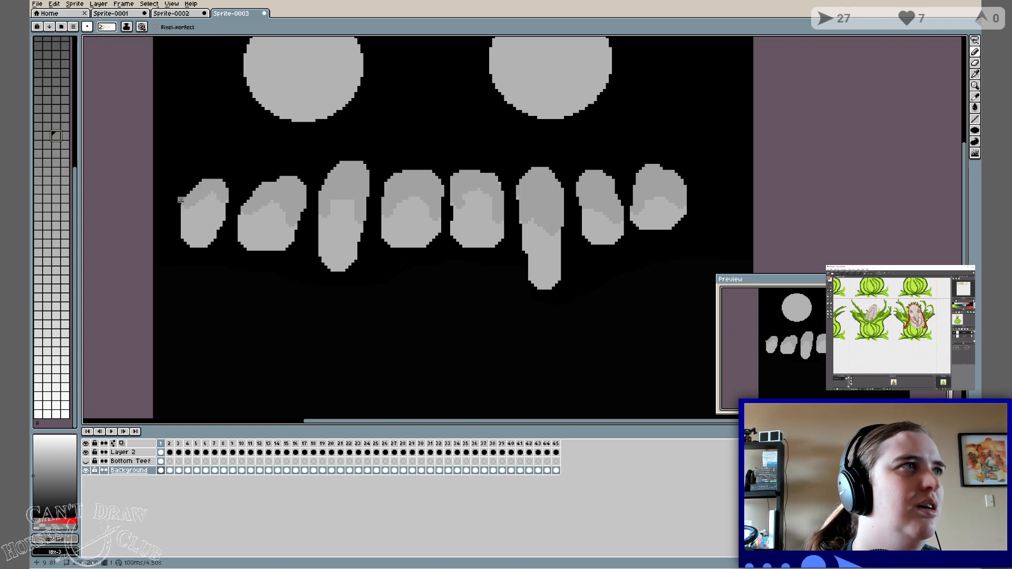
pyautogui.moveTo(185, 203); pyautogui.dragTo(215, 184)
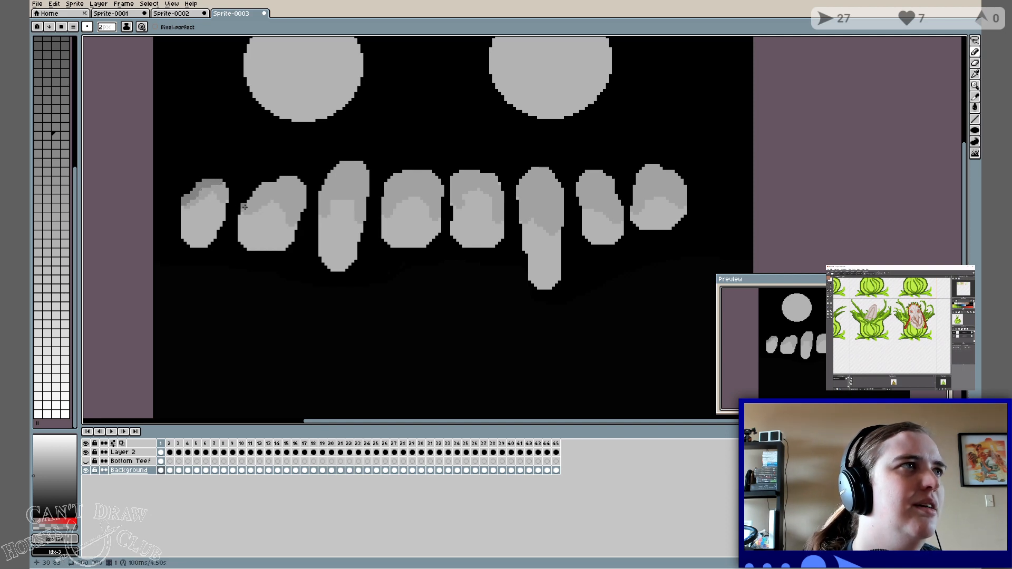
pyautogui.moveTo(248, 206)
pyautogui.mouseDown()
pyautogui.moveTo(296, 180)
pyautogui.moveTo(302, 196)
pyautogui.moveTo(330, 188)
pyautogui.moveTo(304, 183)
pyautogui.moveTo(331, 185)
pyautogui.mouseUp()
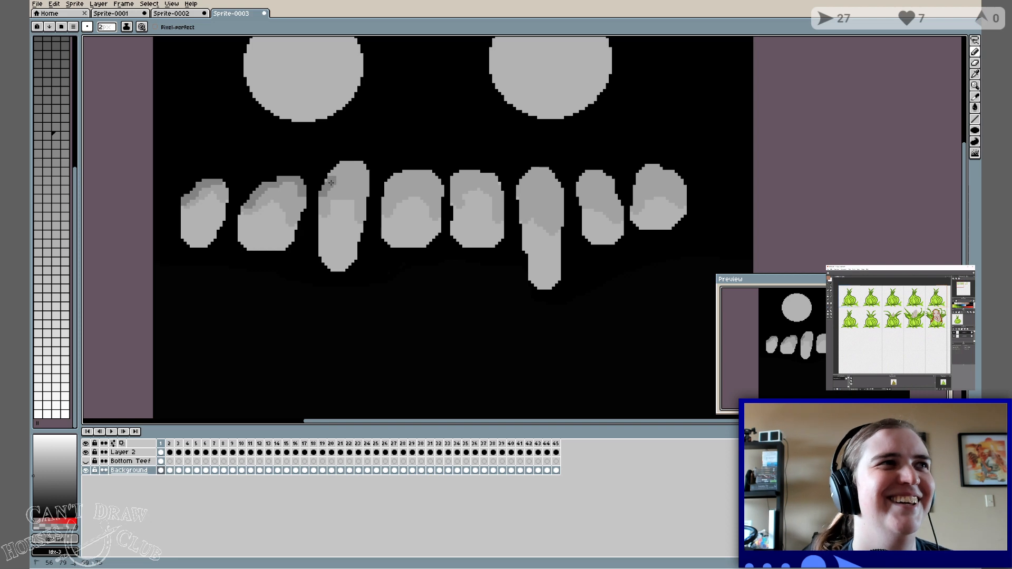
pyautogui.moveTo(340, 167); pyautogui.dragTo(366, 168)
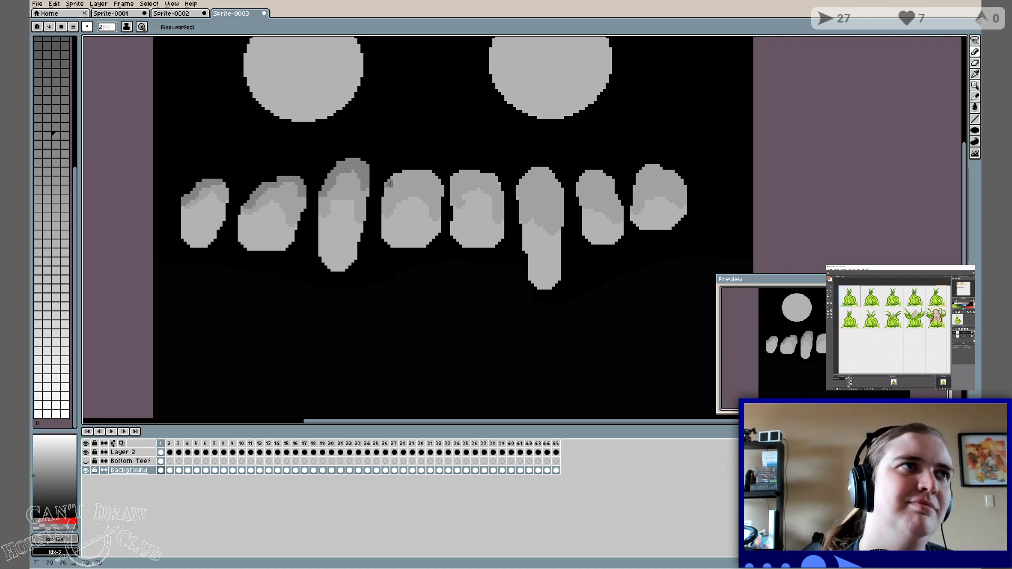
# Add the darker second shadow band along the tops of the other five upper teeth.
pyautogui.moveTo(407, 175); pyautogui.dragTo(435, 178)
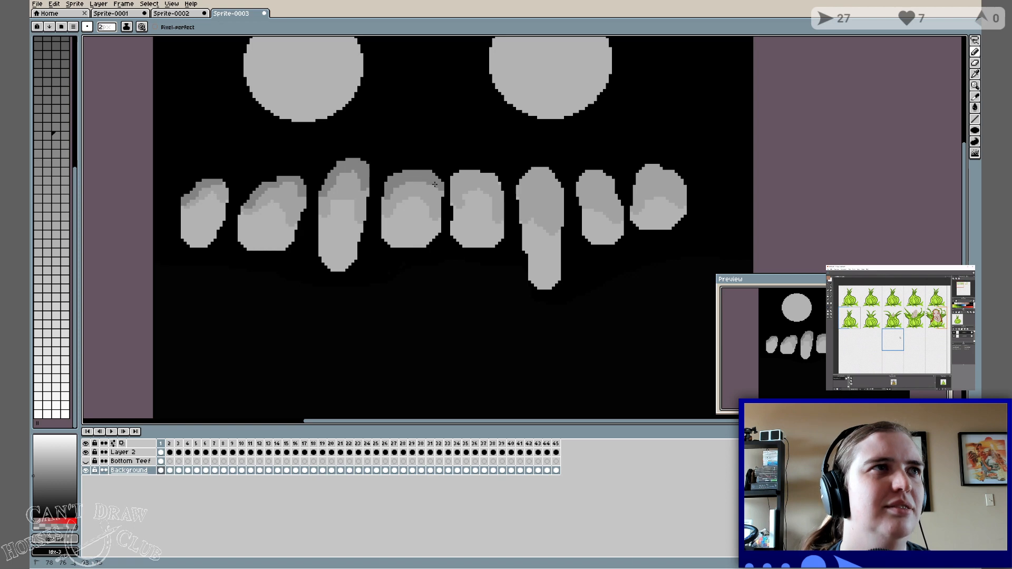
pyautogui.moveTo(454, 201); pyautogui.dragTo(455, 185)
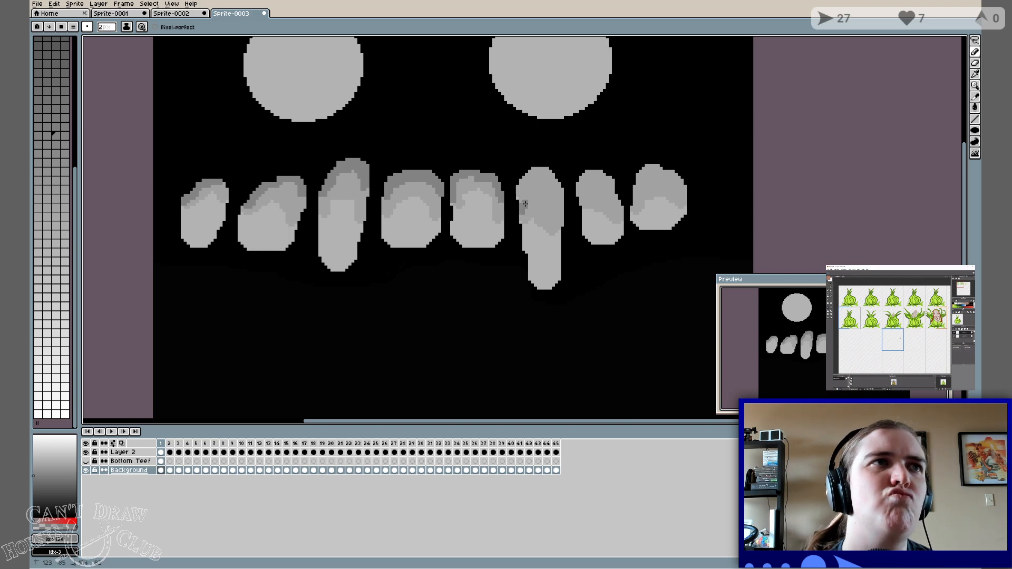
pyautogui.scroll(1, 522, 200)
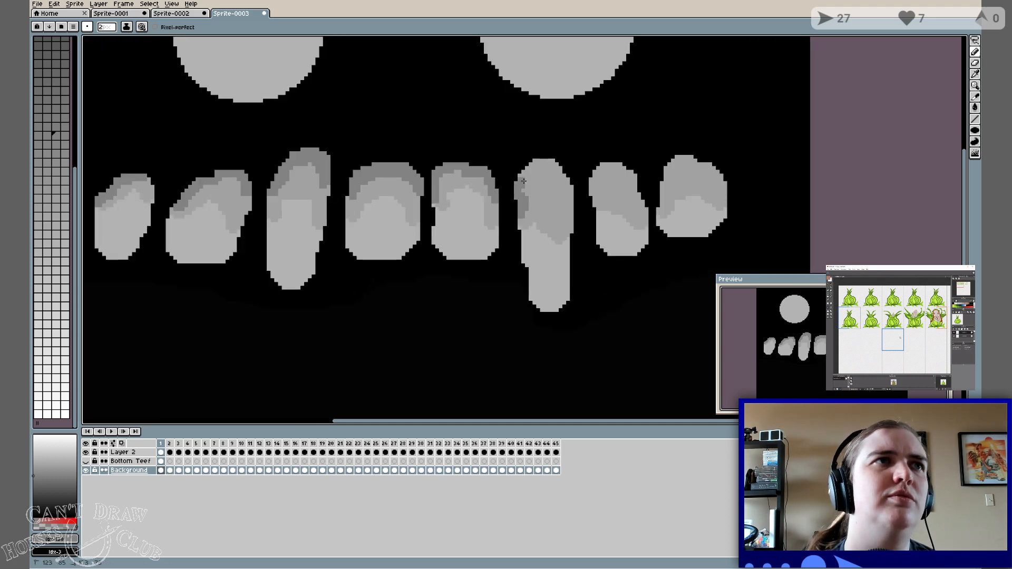
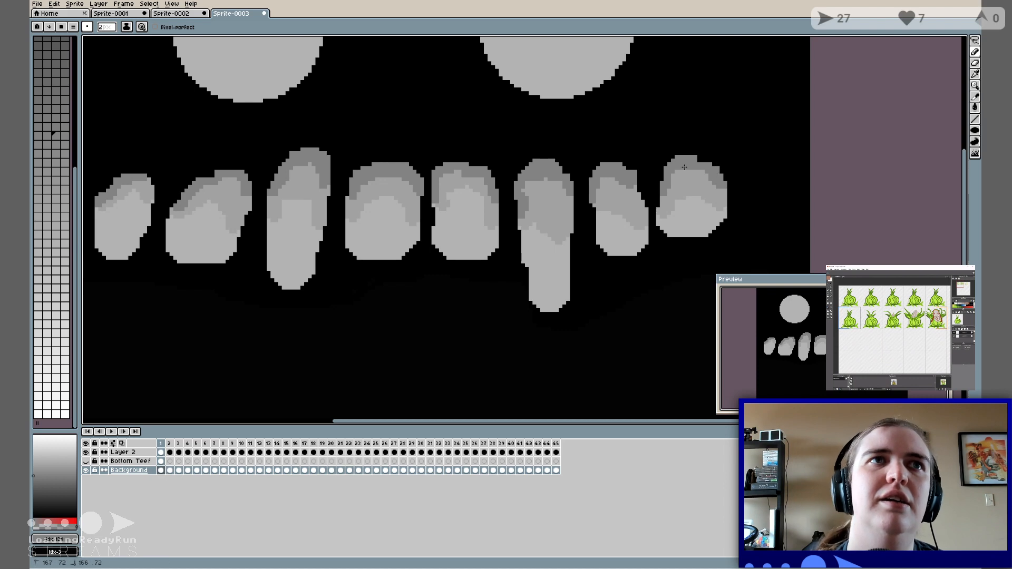
pyautogui.scroll(-1, 504, 239)
pyautogui.scroll(-5, 503, 239)
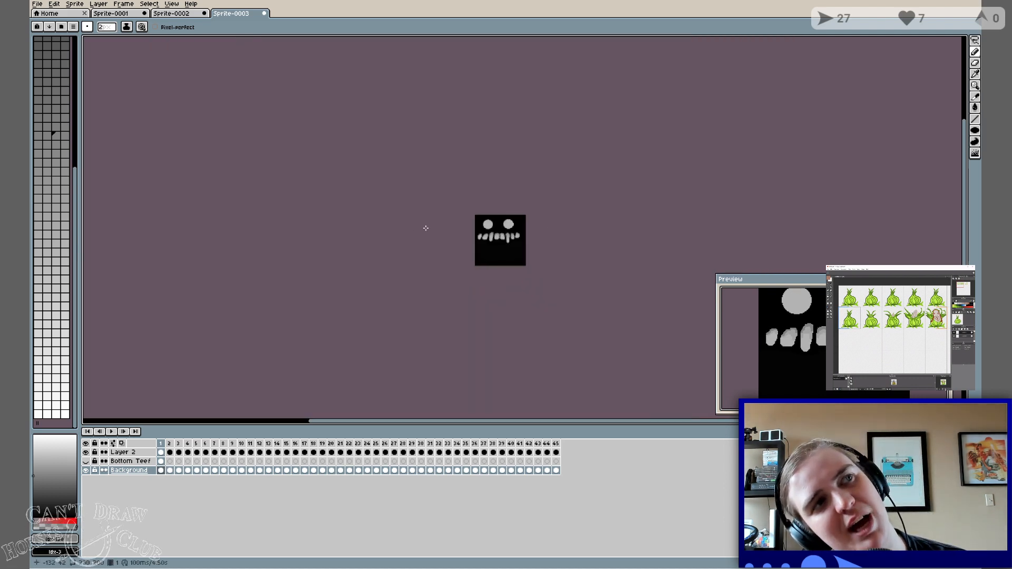
# On Layer 2, outline an uneven round iris inside each eye and fill both with the same darker grey.
pyautogui.scroll(6, 429, 221)
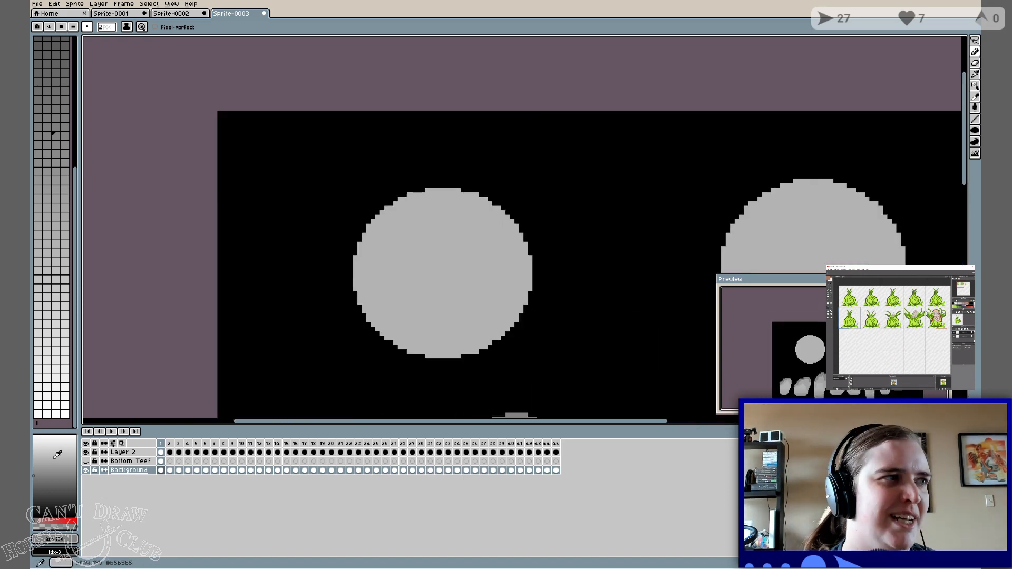
pyautogui.click(125, 453)
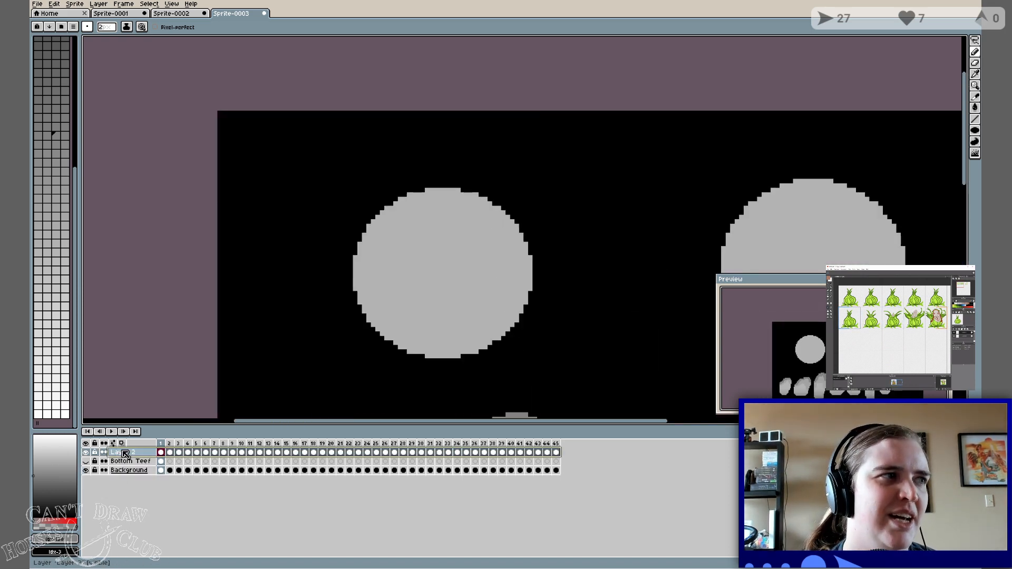
pyautogui.click(87, 453)
pyautogui.click(87, 453)
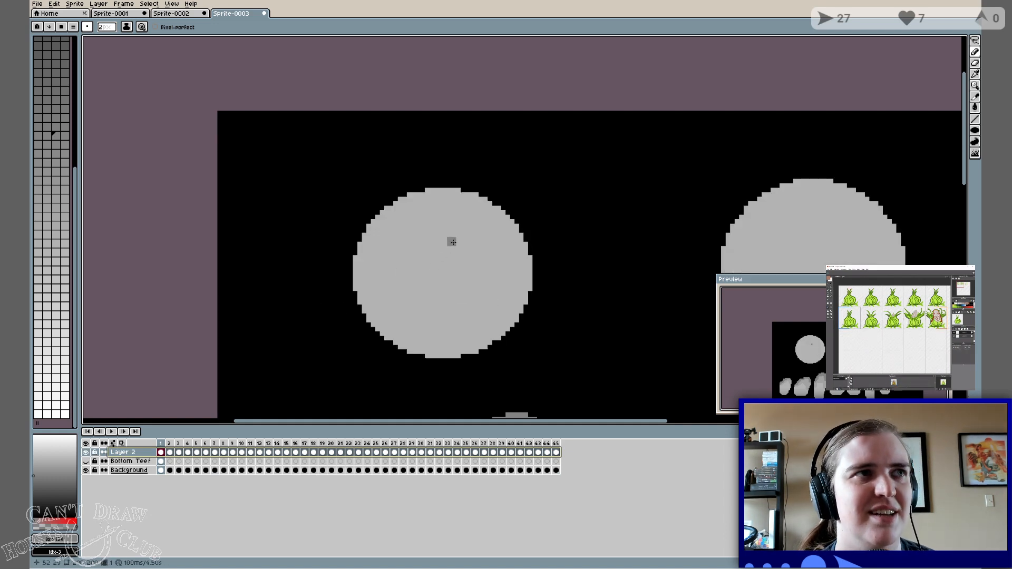
pyautogui.moveTo(458, 231)
pyautogui.mouseDown()
pyautogui.moveTo(404, 249)
pyautogui.moveTo(393, 296)
pyautogui.moveTo(424, 325)
pyautogui.moveTo(488, 316)
pyautogui.moveTo(494, 247)
pyautogui.moveTo(460, 224)
pyautogui.moveTo(433, 226)
pyautogui.mouseUp()
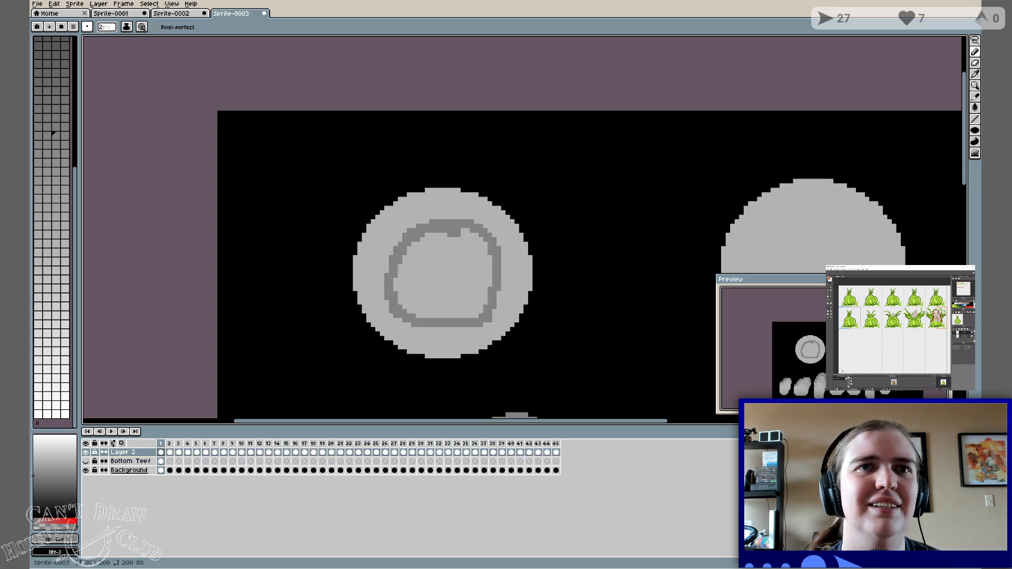
pyautogui.moveTo(802, 237)
pyautogui.mouseDown()
pyautogui.moveTo(581, 214)
pyautogui.moveTo(528, 223)
pyautogui.mouseUp()
pyautogui.moveTo(506, 256)
pyautogui.mouseDown()
pyautogui.moveTo(524, 212)
pyautogui.moveTo(554, 203)
pyautogui.moveTo(583, 217)
pyautogui.moveTo(597, 248)
pyautogui.moveTo(571, 287)
pyautogui.moveTo(506, 252)
pyautogui.mouseUp()
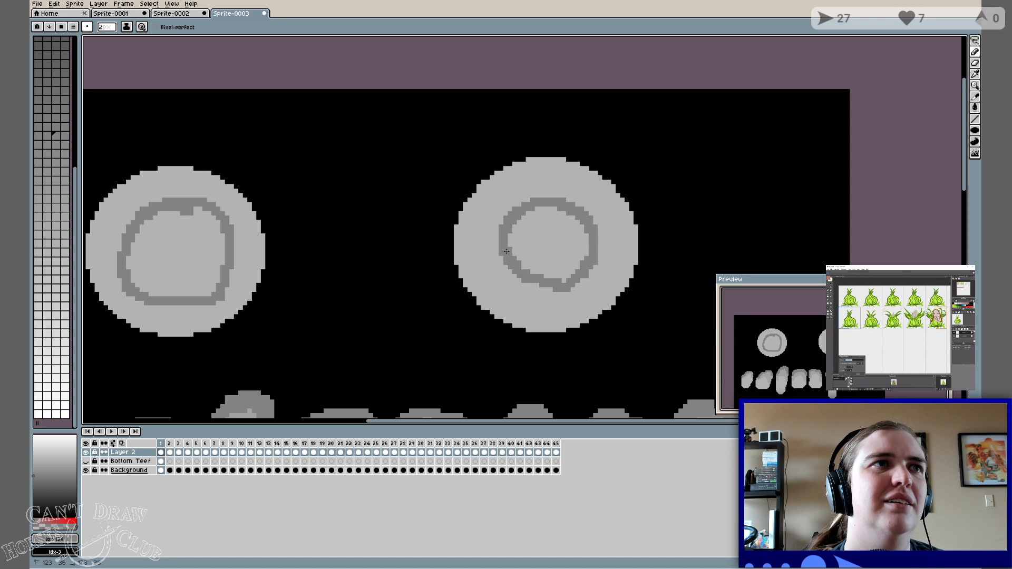
pyautogui.press('g')
pyautogui.click(519, 234)
pyautogui.click(158, 237)
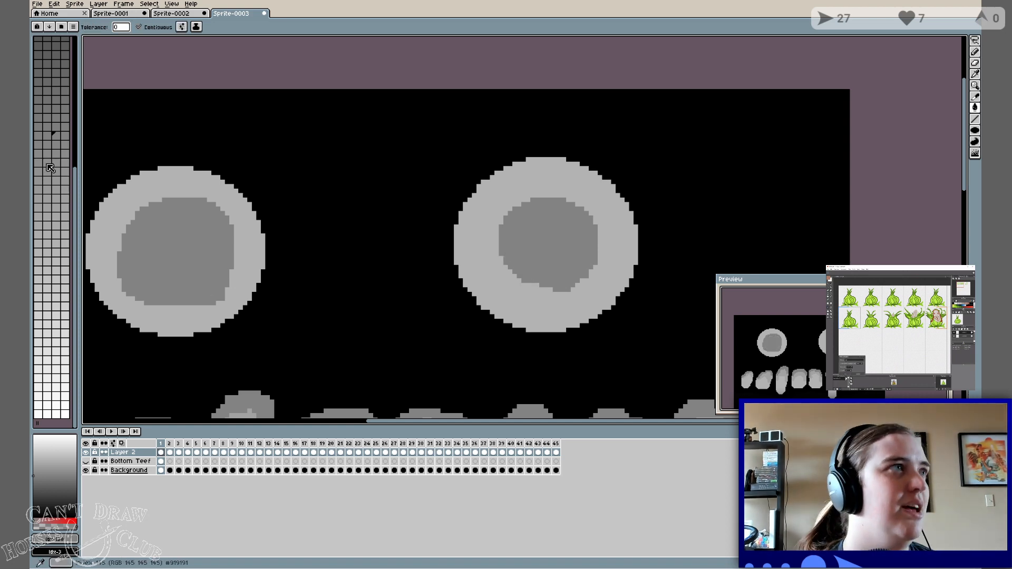
# Paint a small dark pupil at the centre of each iris with the pencil in grey #565656.
pyautogui.scroll(3, 55, 116)
pyautogui.click(56, 111)
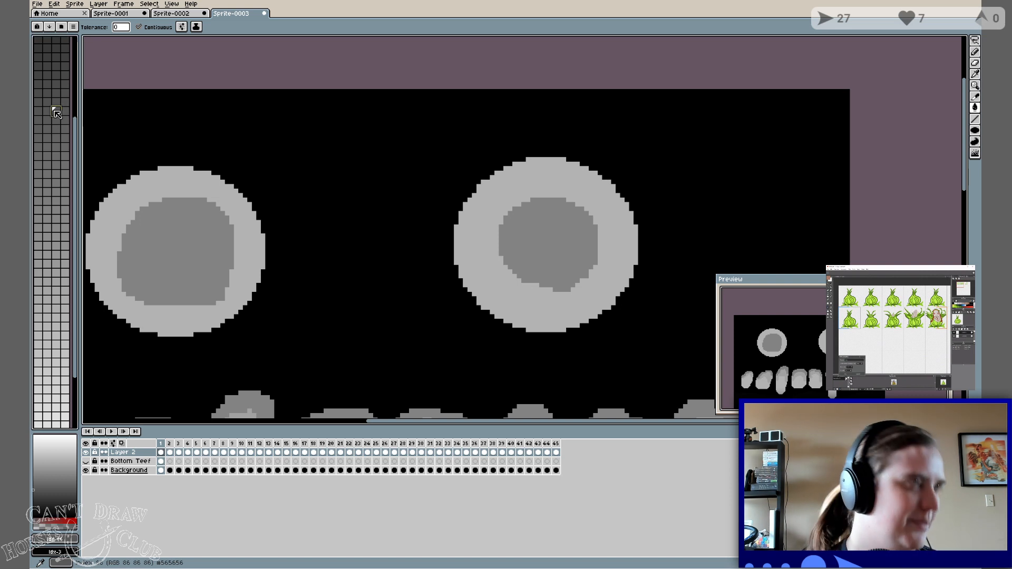
pyautogui.press('b')
pyautogui.click(172, 269)
pyautogui.moveTo(176, 244)
pyautogui.mouseDown()
pyautogui.moveTo(184, 266)
pyautogui.moveTo(164, 257)
pyautogui.moveTo(173, 237)
pyautogui.moveTo(185, 241)
pyautogui.moveTo(185, 263)
pyautogui.moveTo(169, 249)
pyautogui.mouseUp()
pyautogui.moveTo(548, 232)
pyautogui.mouseDown()
pyautogui.moveTo(563, 232)
pyautogui.moveTo(542, 237)
pyautogui.moveTo(555, 255)
pyautogui.mouseUp()
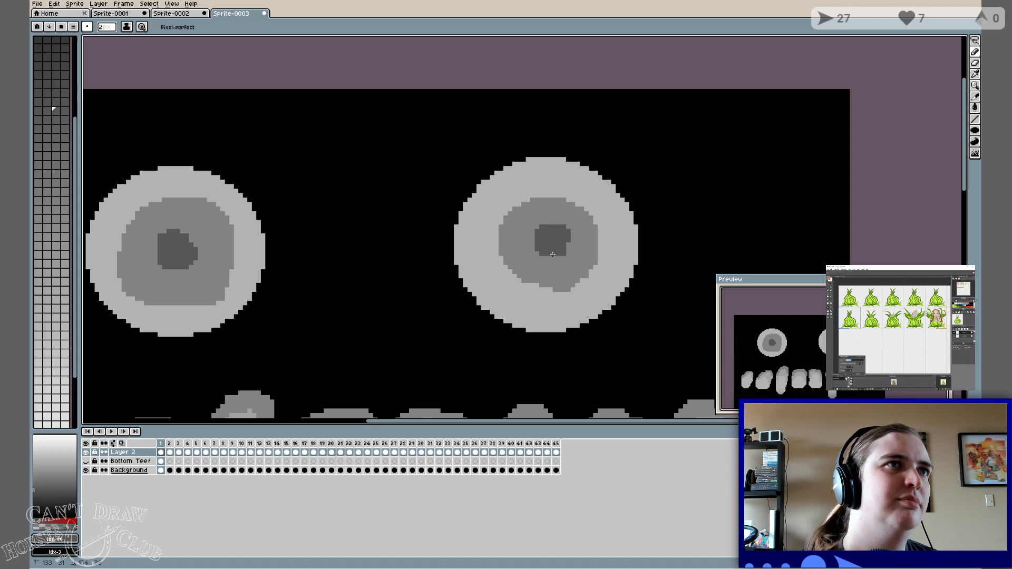
pyautogui.scroll(-5, 228, 211)
pyautogui.scroll(3, 230, 210)
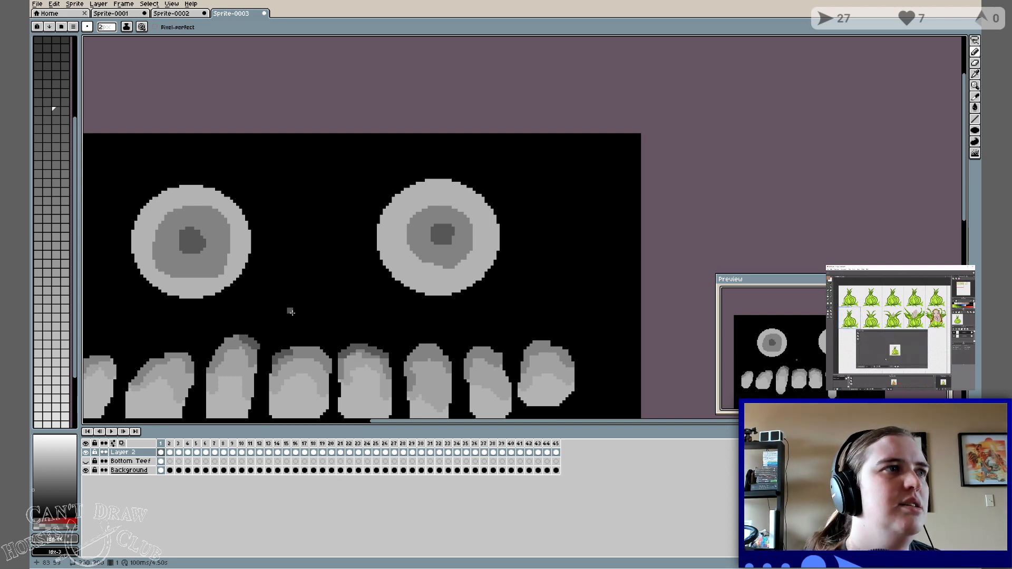
# Remove the dark grey shading strokes over the middle upper teeth from Layer 2.
pyautogui.press('m')
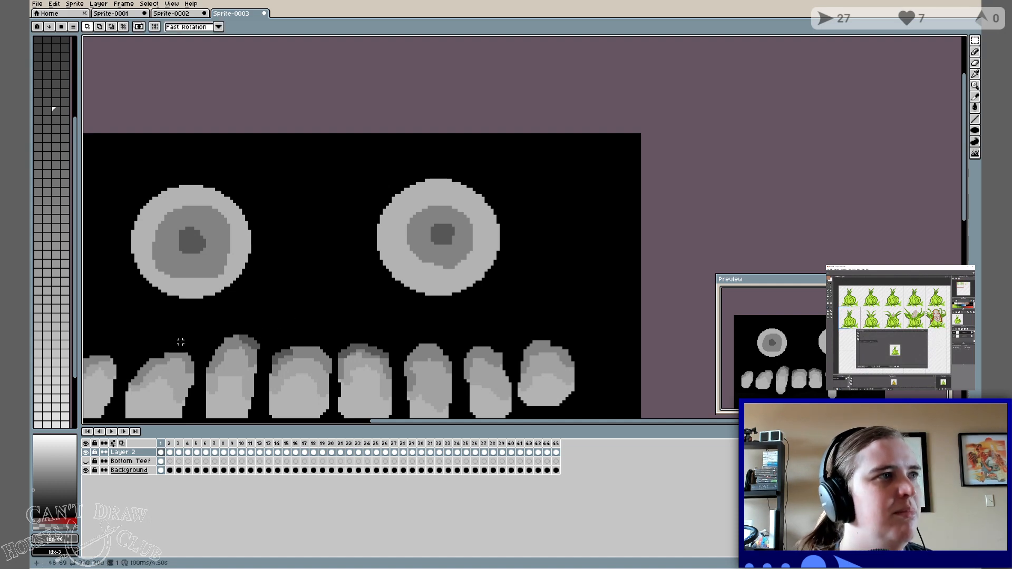
pyautogui.moveTo(204, 322); pyautogui.dragTo(426, 389)
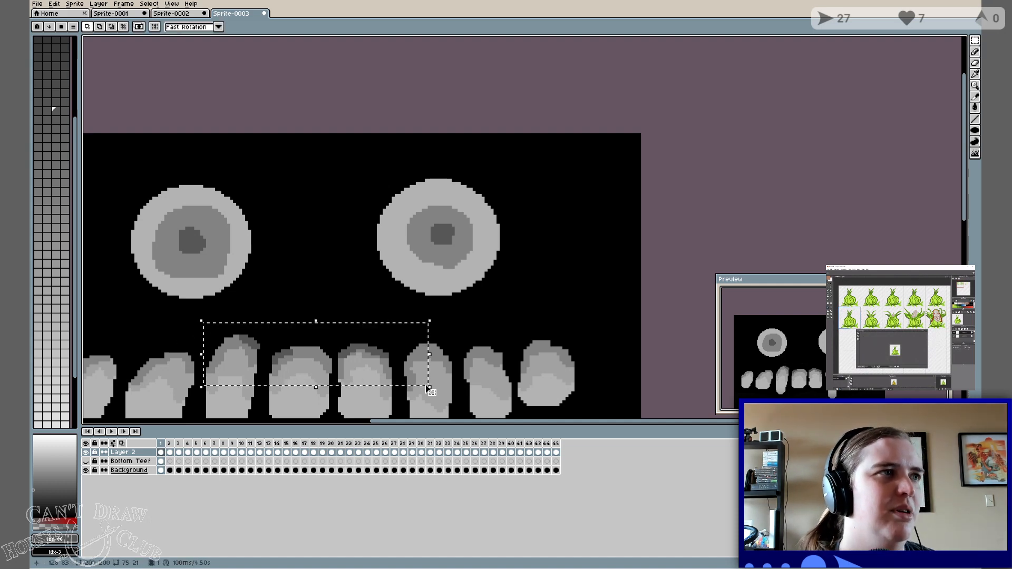
pyautogui.hotkey('ctrl', 'd')
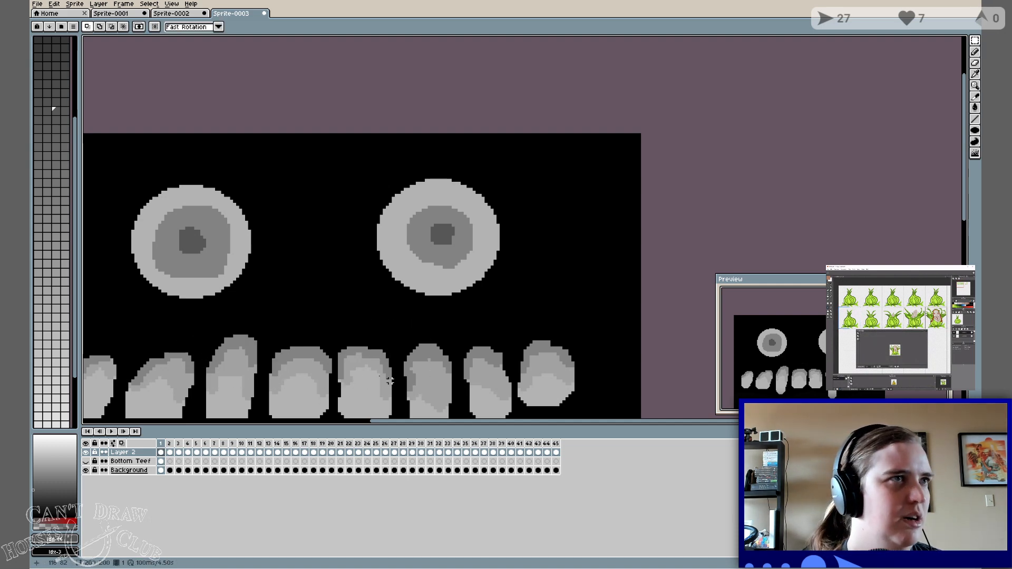
# On the Background layer, paint a third, darkest shadow band along the top edges of the upper teeth with the 2-pixel pencil.
pyautogui.click(134, 470)
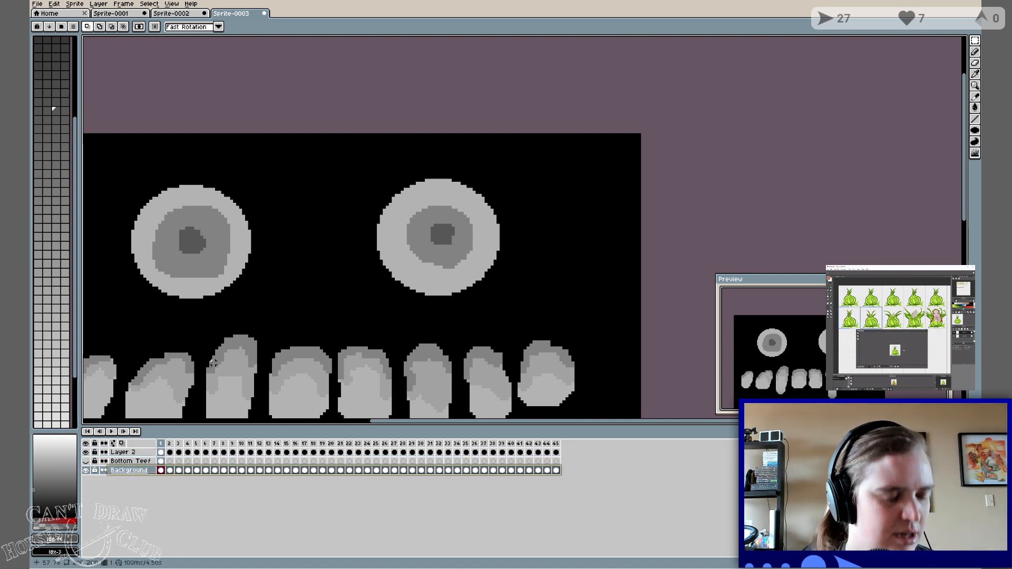
pyautogui.press('b')
pyautogui.moveTo(231, 343)
pyautogui.mouseDown()
pyautogui.moveTo(226, 342)
pyautogui.moveTo(278, 362)
pyautogui.moveTo(315, 351)
pyautogui.moveTo(346, 363)
pyautogui.moveTo(356, 353)
pyautogui.moveTo(343, 354)
pyautogui.moveTo(380, 355)
pyautogui.mouseUp()
pyautogui.scroll(-1, 248, 320)
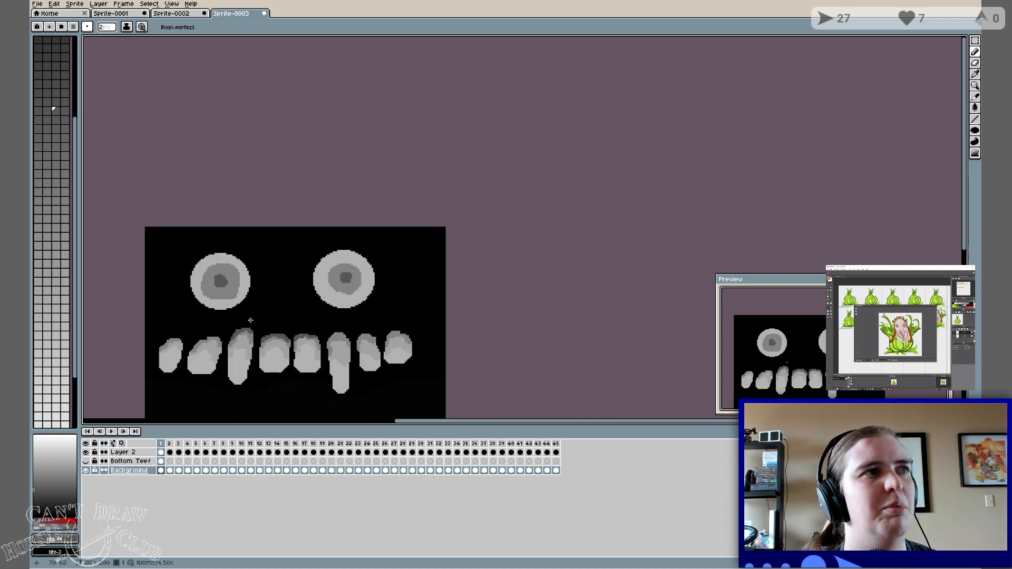
pyautogui.scroll(1, 252, 320)
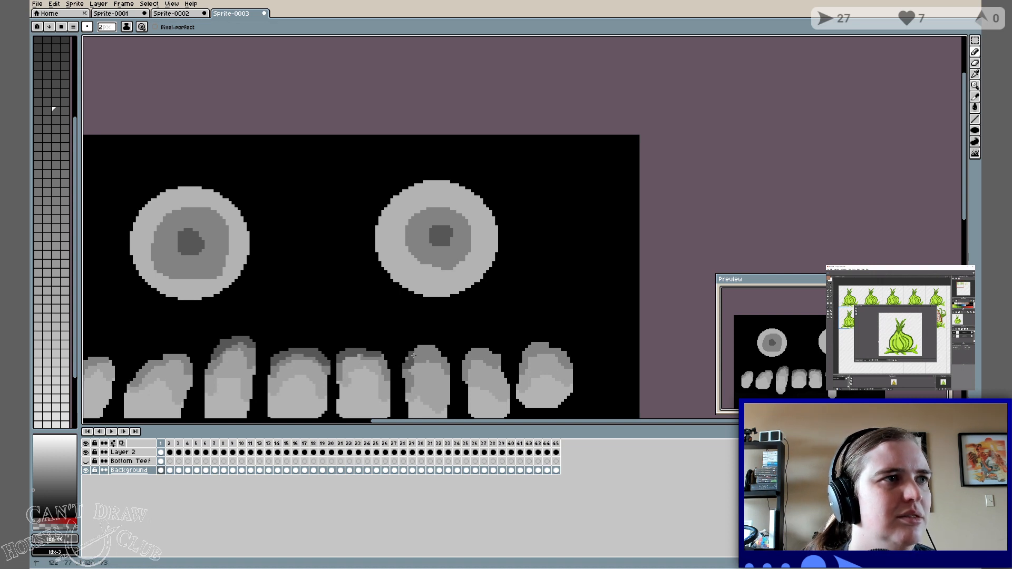
pyautogui.moveTo(418, 352); pyautogui.dragTo(438, 352)
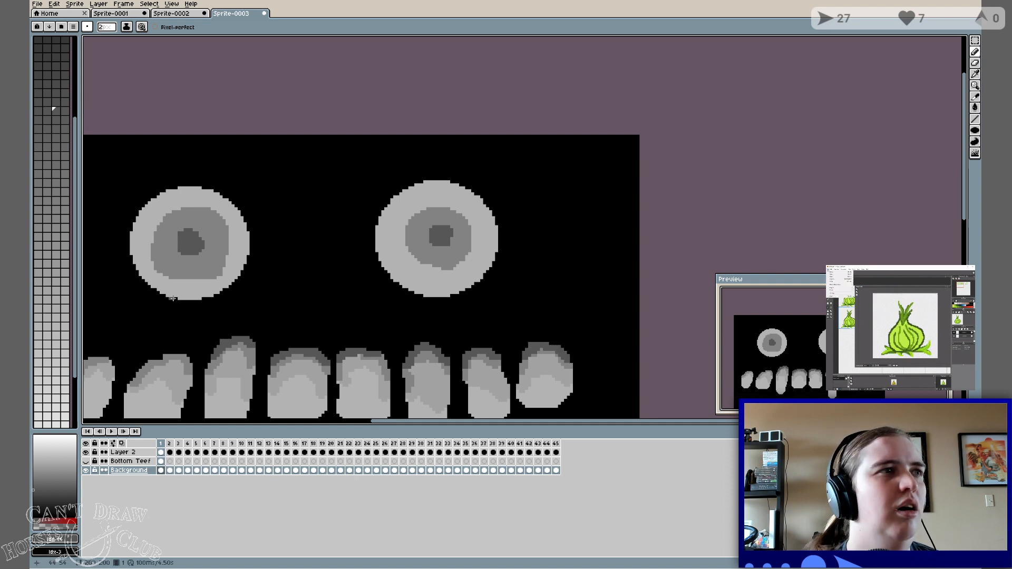
pyautogui.moveTo(332, 343); pyautogui.dragTo(497, 299)
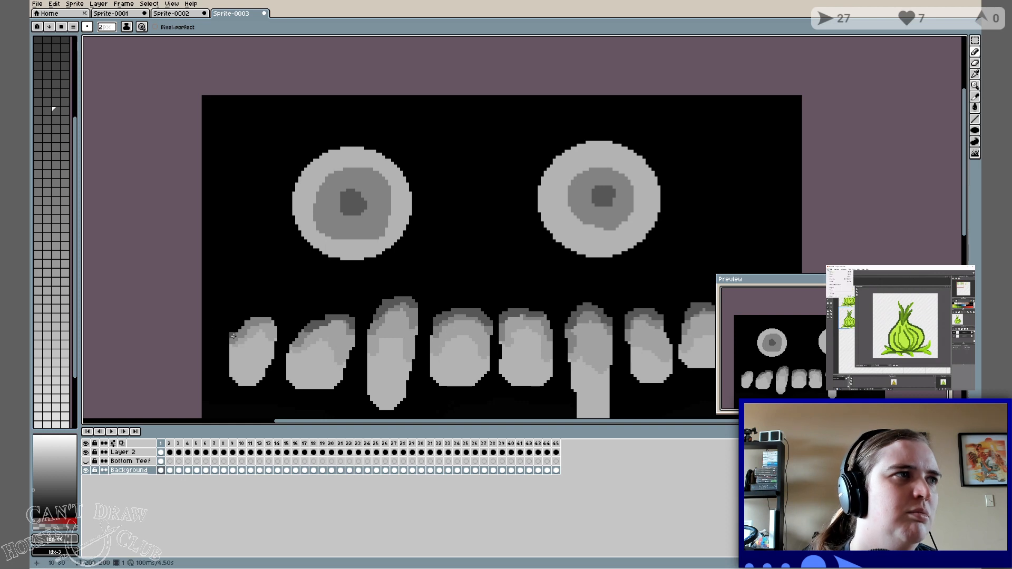
pyautogui.moveTo(257, 322); pyautogui.dragTo(272, 326)
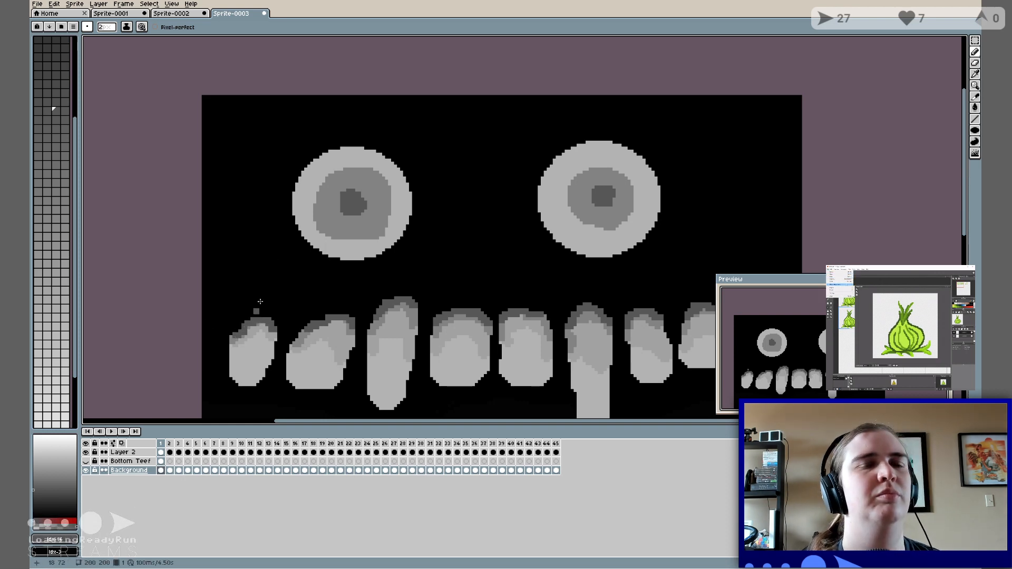
# Make the Bottom Teef layer visible again.
pyautogui.scroll(-4, 295, 256)
pyautogui.scroll(3, 303, 256)
pyautogui.moveTo(355, 362); pyautogui.dragTo(346, 263)
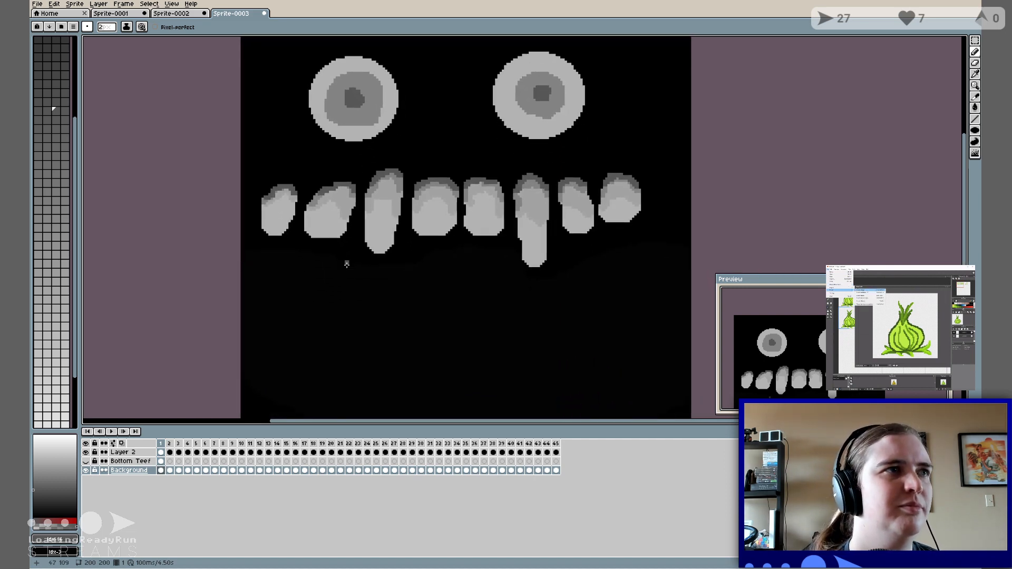
pyautogui.click(85, 461)
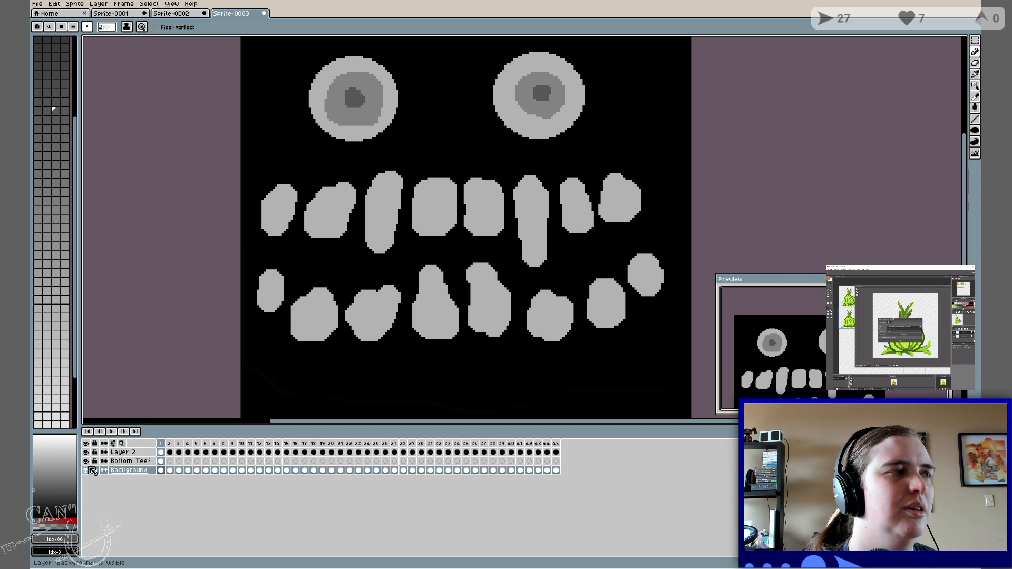
# Delete the duplicate flat upper teeth from the Bottom Teef layer, using rectangular selections around them.
pyautogui.press('m')
pyautogui.click(132, 462)
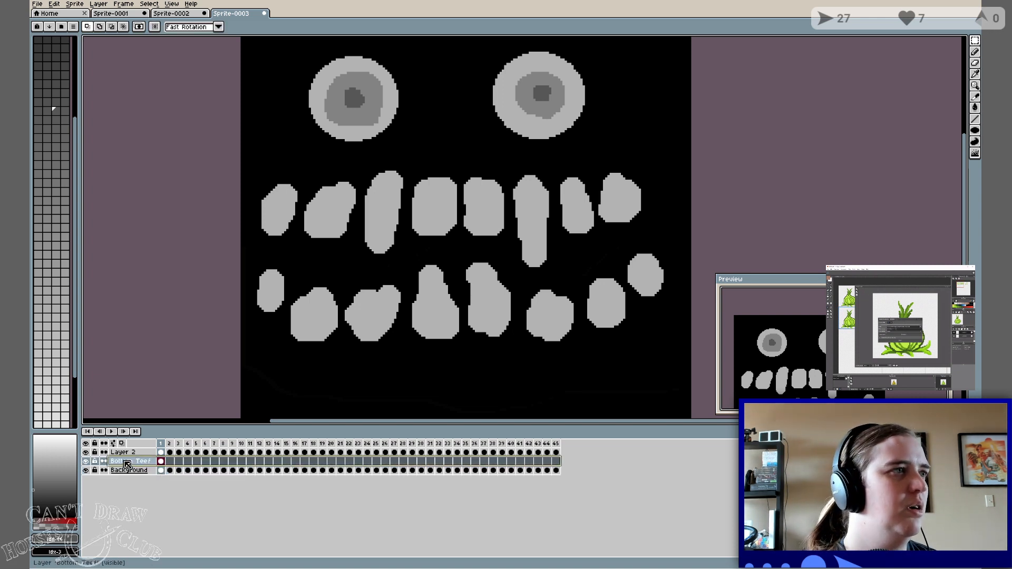
pyautogui.moveTo(218, 174); pyautogui.dragTo(704, 233)
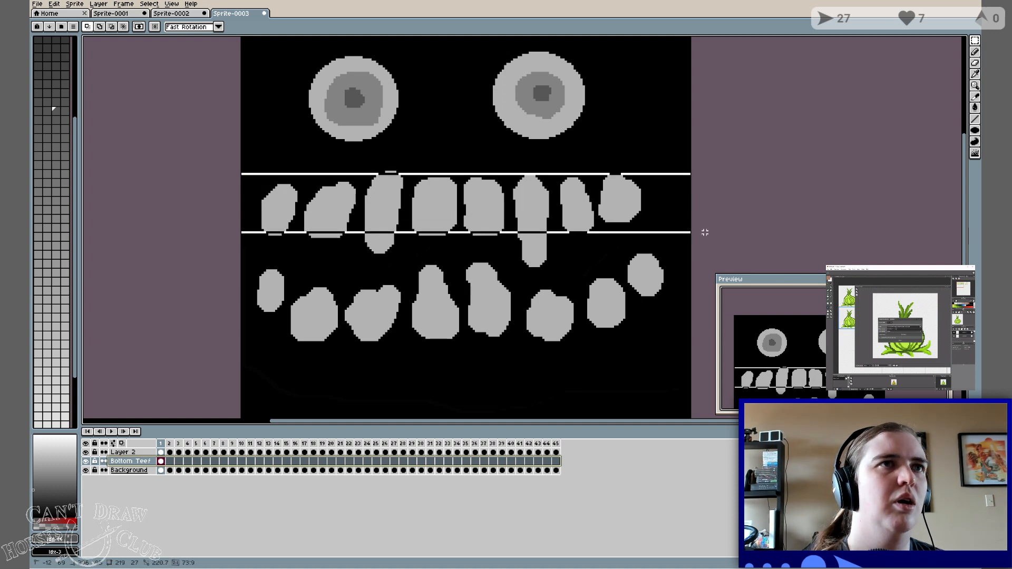
pyautogui.press('Delete')
pyautogui.moveTo(204, 163); pyautogui.dragTo(399, 258)
pyautogui.press('Delete')
pyautogui.moveTo(417, 163); pyautogui.dragTo(477, 240)
pyautogui.moveTo(397, 160); pyautogui.dragTo(571, 253)
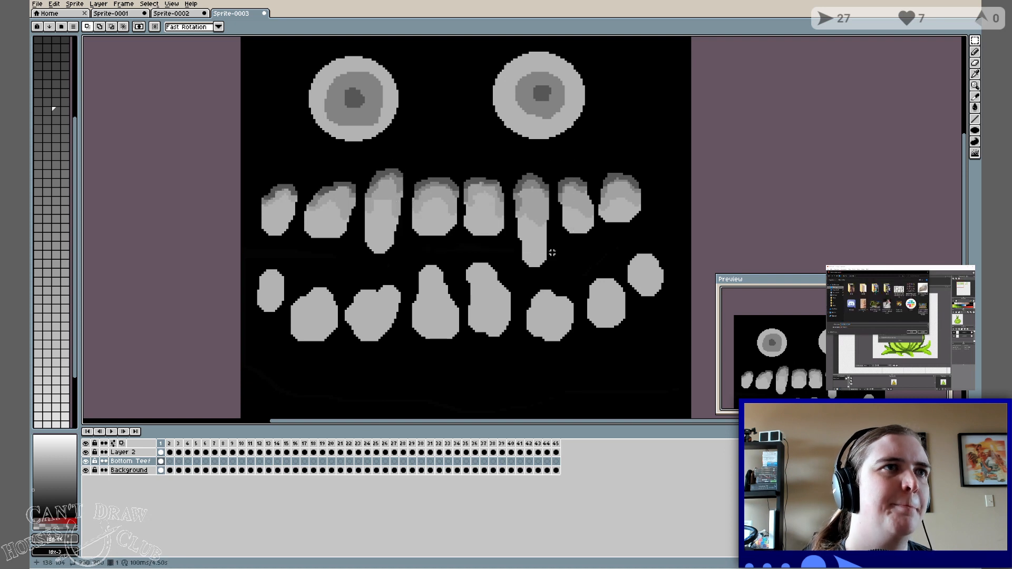
pyautogui.moveTo(514, 230); pyautogui.dragTo(558, 273)
pyautogui.press('Delete')
pyautogui.moveTo(550, 161); pyautogui.dragTo(675, 240)
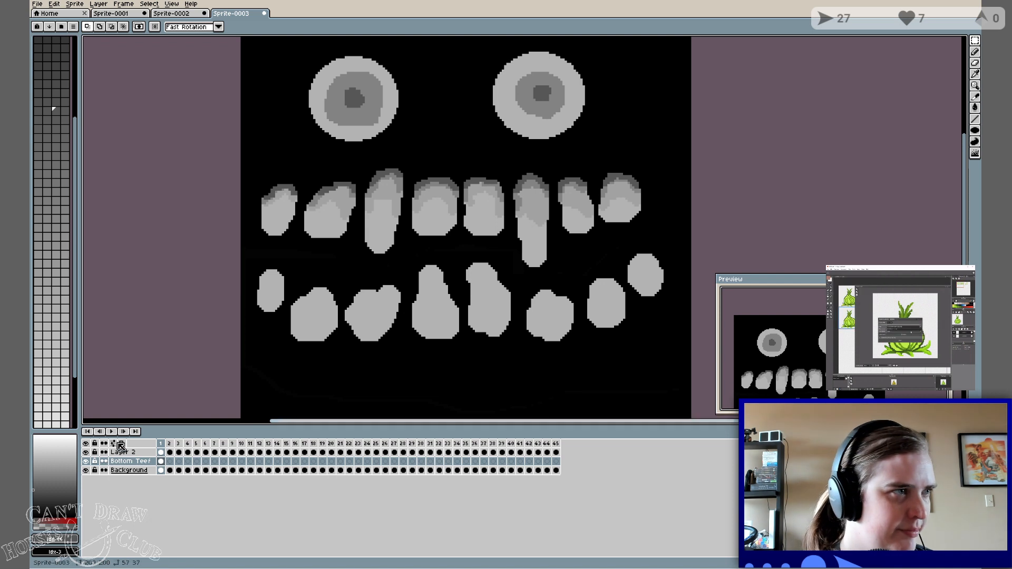
# On Bottom Teef, sample a shadow grey from the upper teeth and apply an undithered gradient darkening downward to the leftmost lower tooth.
pyautogui.click(133, 462)
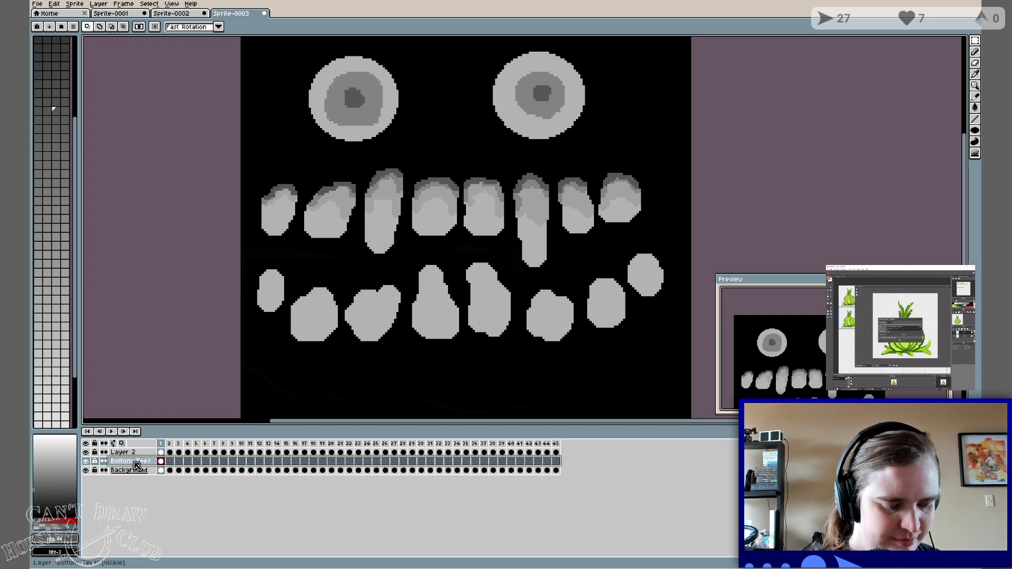
pyautogui.press('b')
pyautogui.press('i')
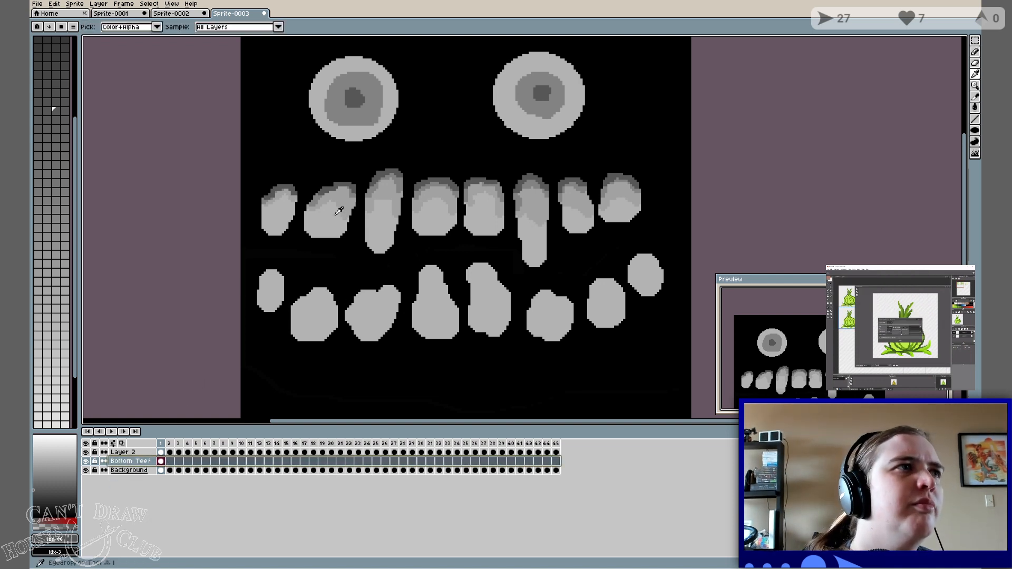
pyautogui.click(345, 197)
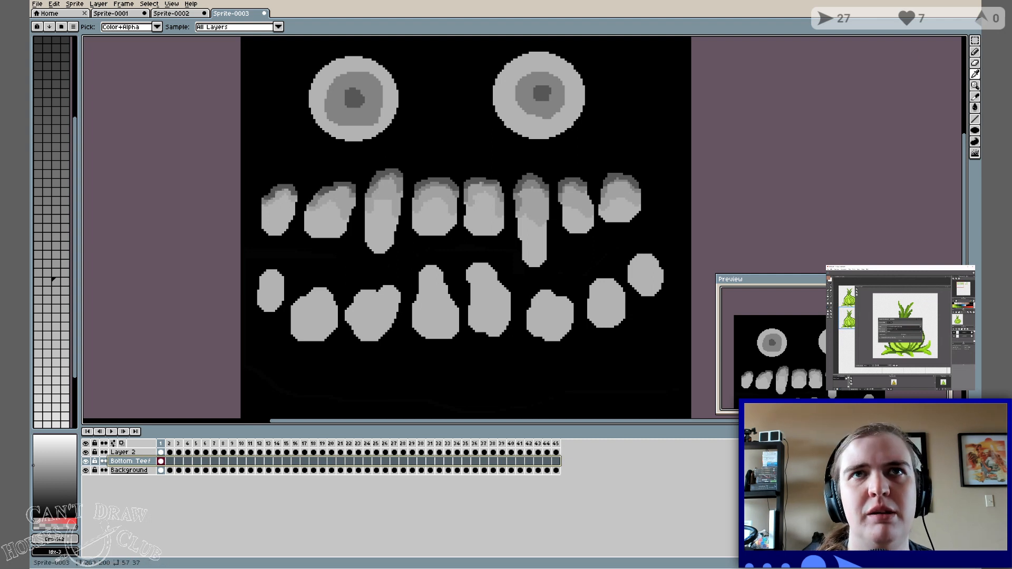
pyautogui.click(976, 107)
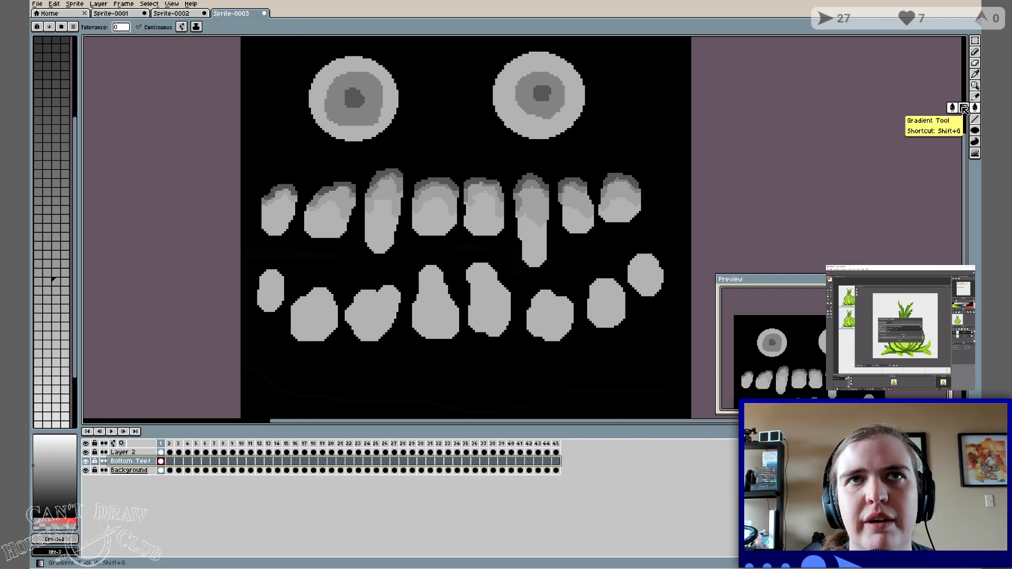
pyautogui.click(964, 107)
pyautogui.moveTo(264, 293); pyautogui.dragTo(274, 284)
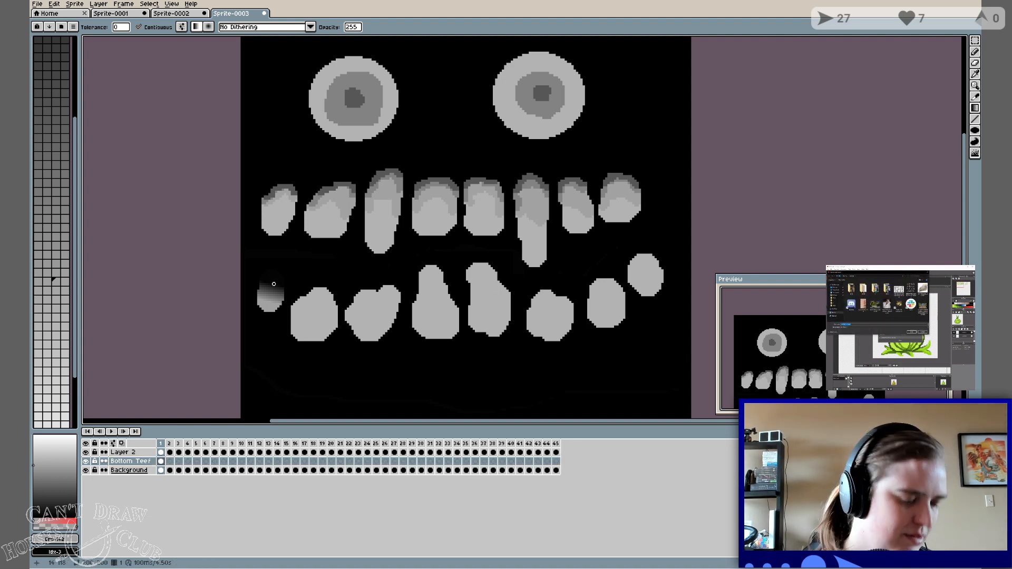
pyautogui.hotkey('ctrl', 'z')
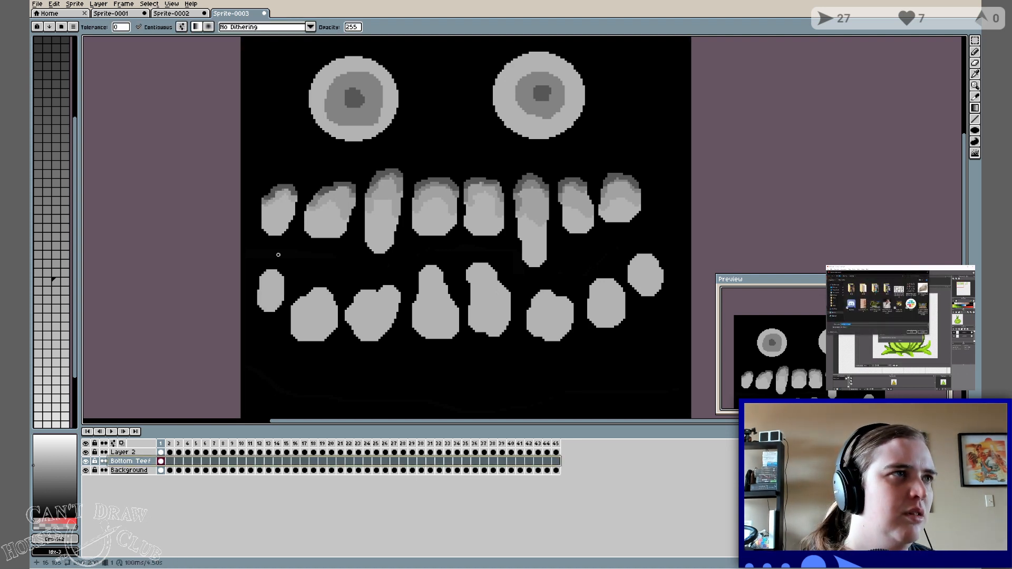
pyautogui.moveTo(267, 303)
pyautogui.mouseDown()
pyautogui.moveTo(273, 278)
pyautogui.moveTo(258, 335)
pyautogui.moveTo(260, 322)
pyautogui.mouseUp()
pyautogui.hotkey('ctrl', 'z')
# Apply the same downward-darkening gradient to each of the other seven lower teeth.
pyautogui.moveTo(323, 301); pyautogui.dragTo(303, 352)
pyautogui.moveTo(377, 305); pyautogui.dragTo(370, 362)
pyautogui.moveTo(432, 280); pyautogui.dragTo(433, 369)
pyautogui.moveTo(478, 278); pyautogui.dragTo(489, 376)
pyautogui.moveTo(548, 300); pyautogui.dragTo(561, 369)
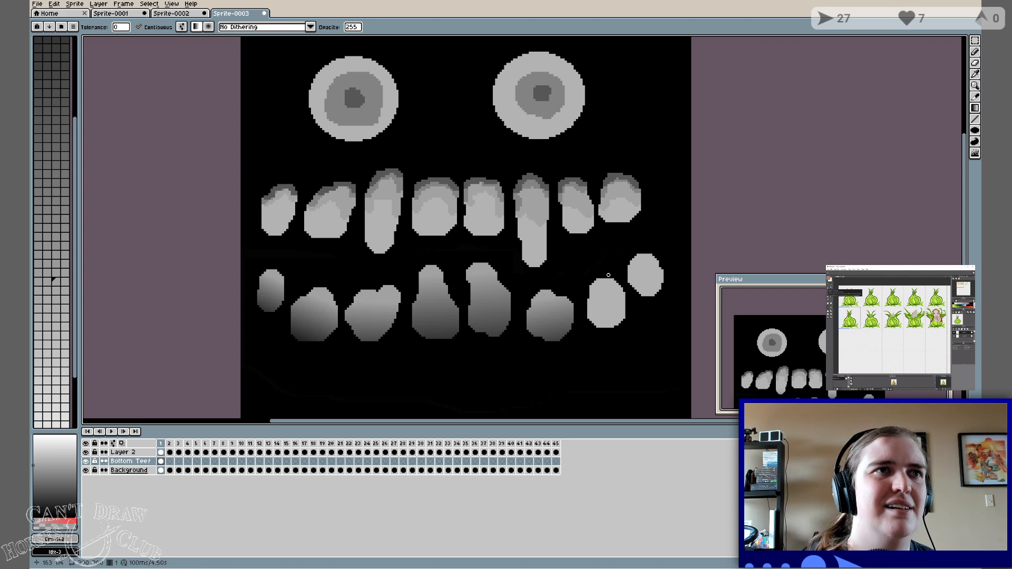
pyautogui.moveTo(592, 283); pyautogui.dragTo(624, 355)
pyautogui.click(624, 355)
pyautogui.moveTo(637, 257); pyautogui.dragTo(680, 340)
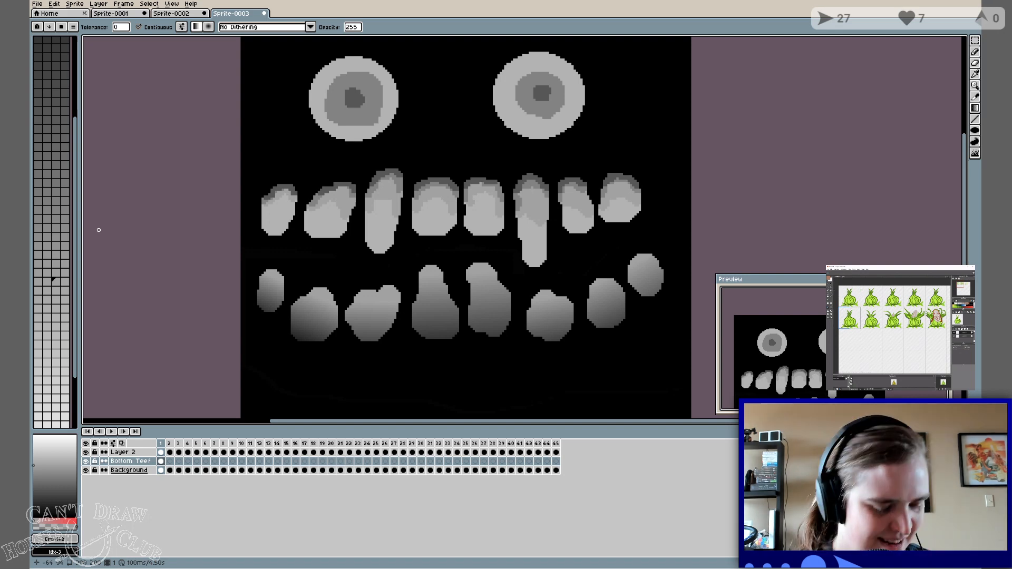
# Sample the light grey of the leftmost upper tooth and paint highlights along the tops of the leftmost lower teeth.
pyautogui.press('b')
pyautogui.press('i')
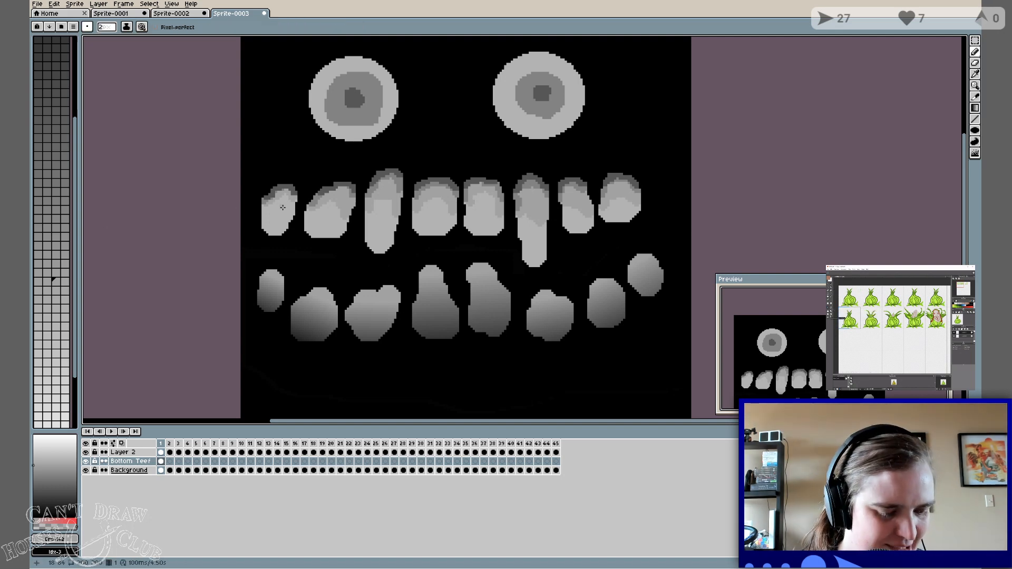
pyautogui.click(283, 214)
pyautogui.press('b')
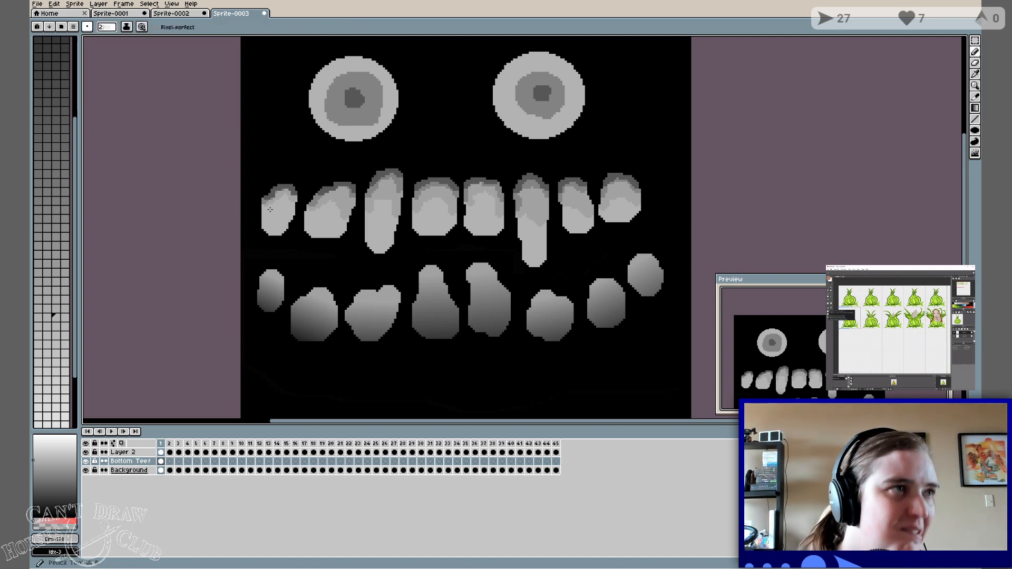
pyautogui.moveTo(266, 279)
pyautogui.mouseDown()
pyautogui.moveTo(294, 308)
pyautogui.moveTo(319, 290)
pyautogui.moveTo(335, 310)
pyautogui.moveTo(315, 297)
pyautogui.mouseUp()
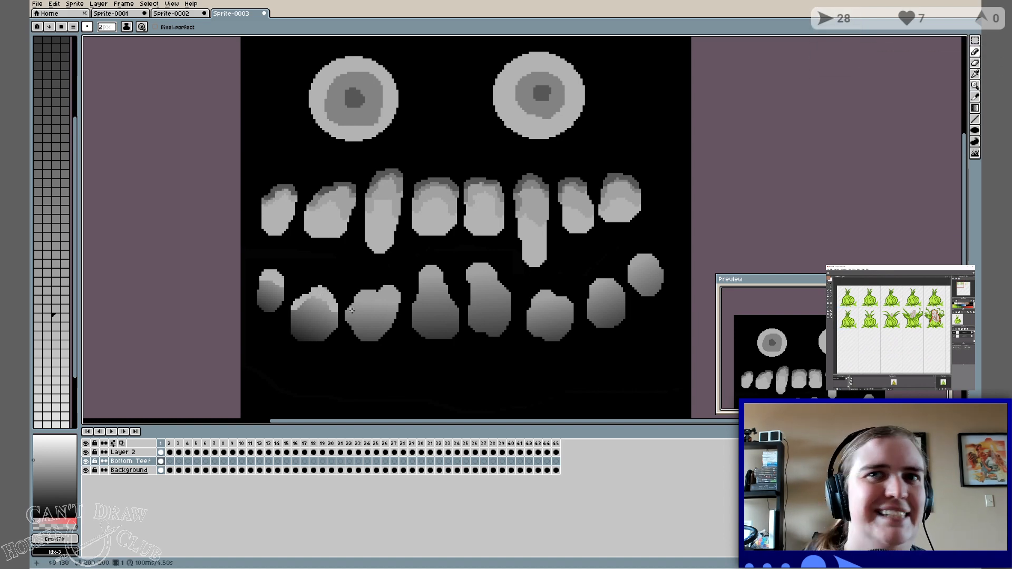
pyautogui.moveTo(352, 310); pyautogui.dragTo(378, 291)
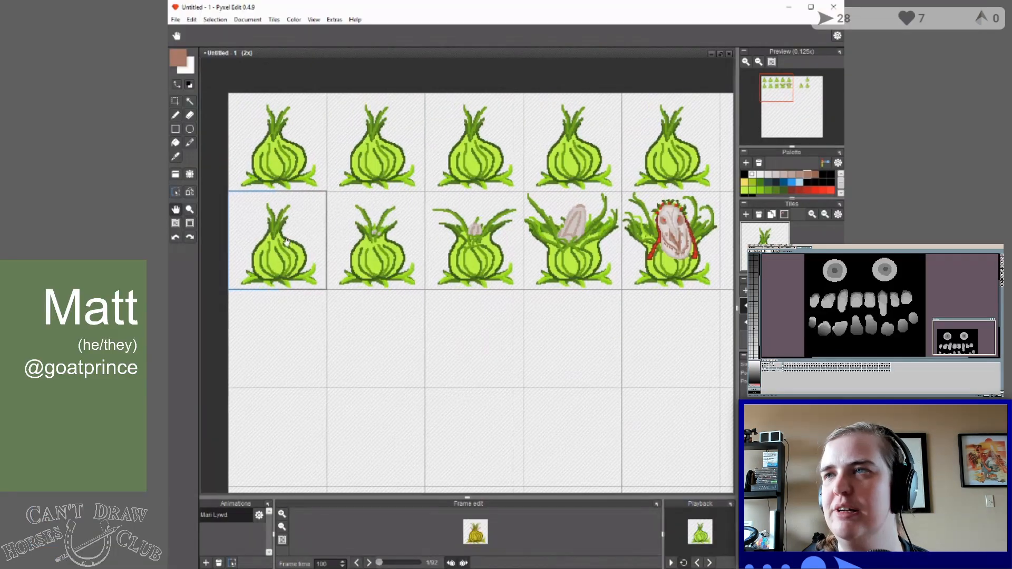
# In Pyxel Edit, set the animation's frame range to the five second-row tiles, from closed bulb to revealed skull.
pyautogui.moveTo(286, 242); pyautogui.dragTo(262, 235)
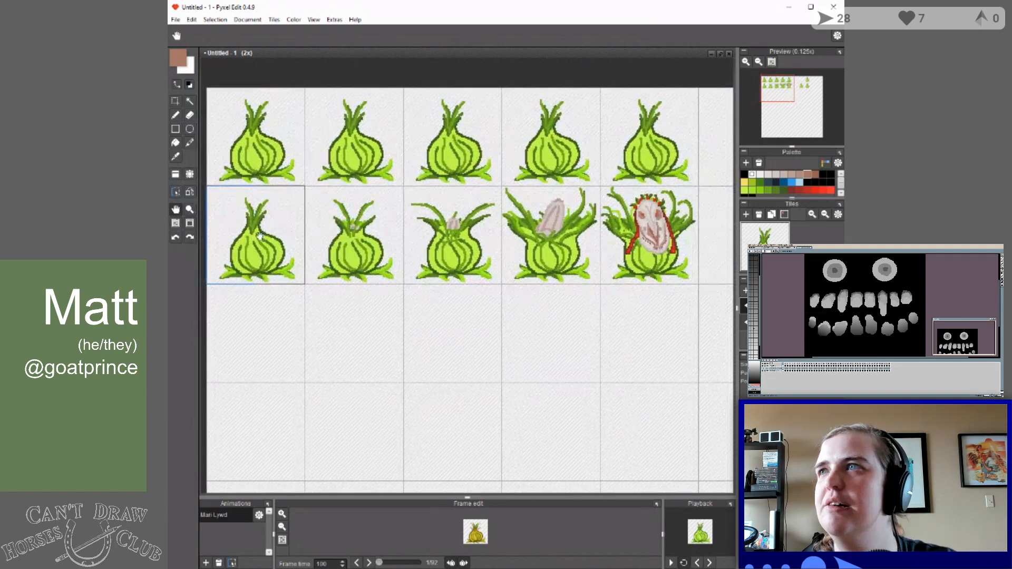
pyautogui.click(176, 192)
pyautogui.click(423, 248)
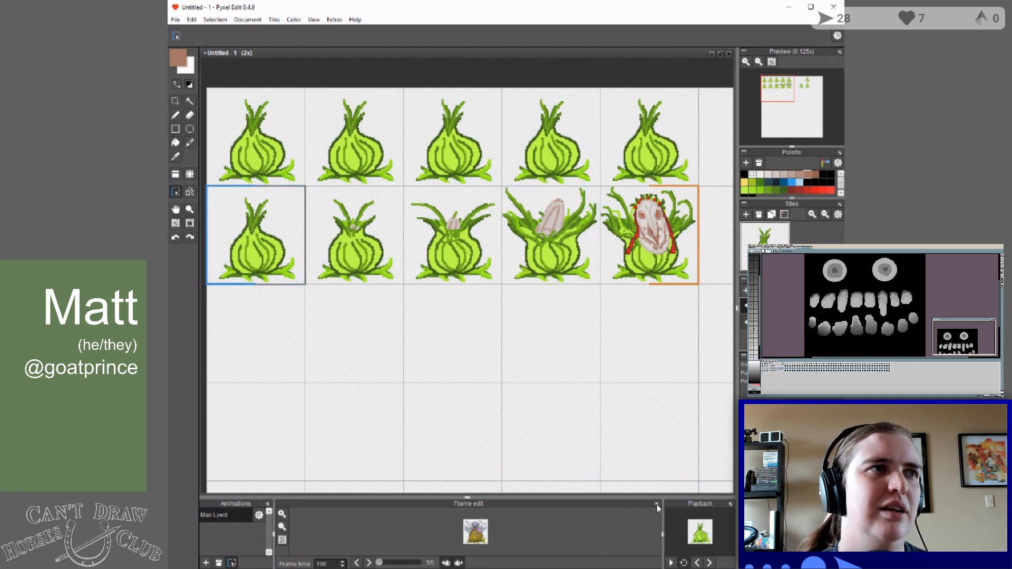
# Enlarge the frame editor as a floating window, review the bulb animation frame by frame up to frame 5, and close the window.
pyautogui.moveTo(609, 504); pyautogui.dragTo(716, 333)
pyautogui.scroll(4, 537, 280)
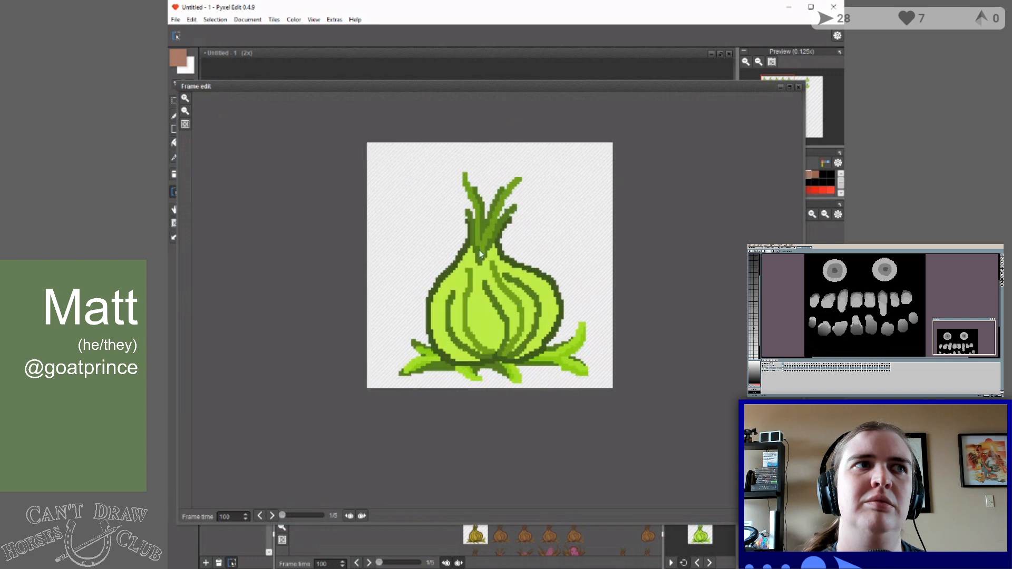
pyautogui.scroll(1, 404, 183)
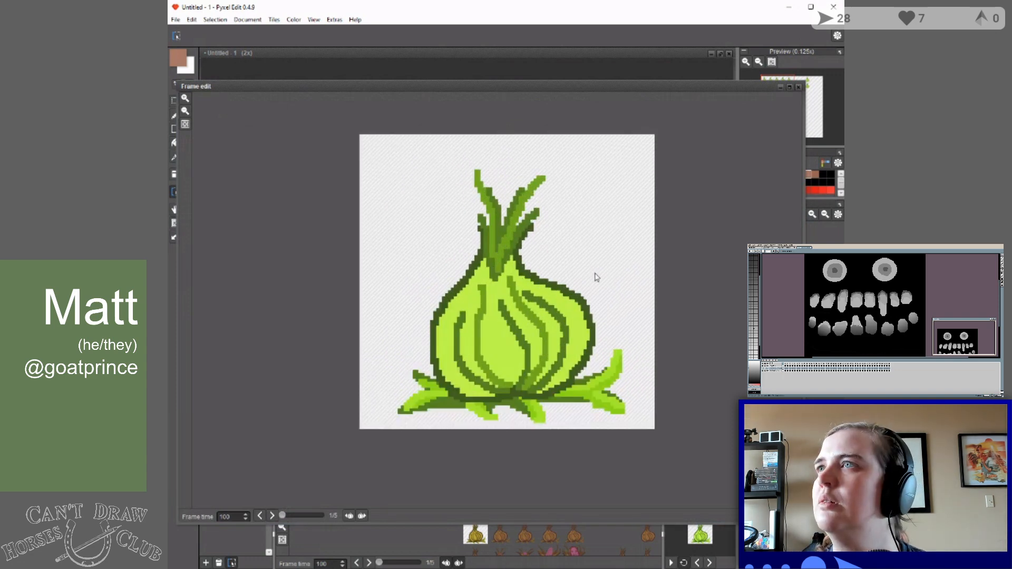
pyautogui.click(273, 516)
pyautogui.click(273, 516)
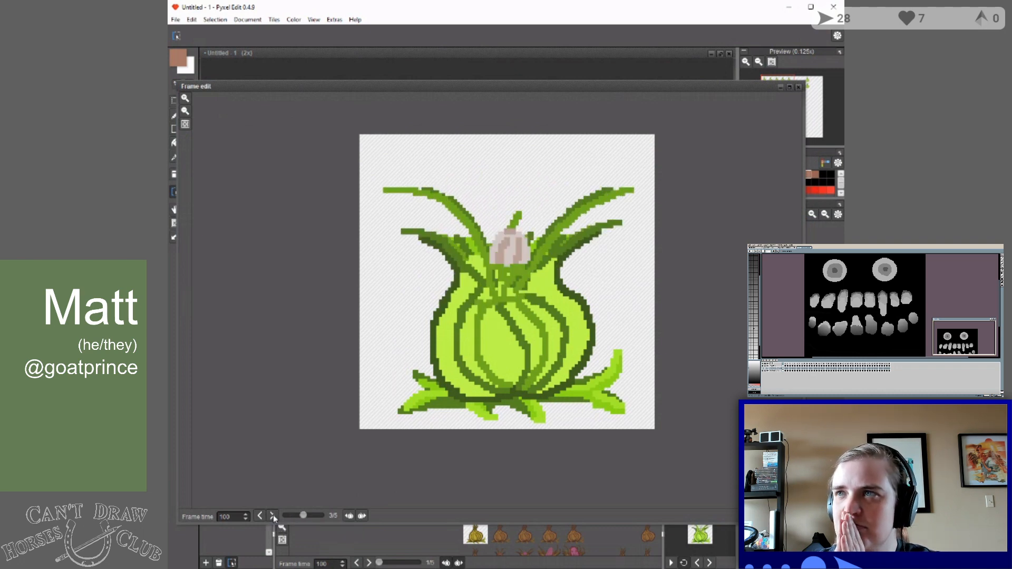
pyautogui.click(274, 516)
pyautogui.click(273, 517)
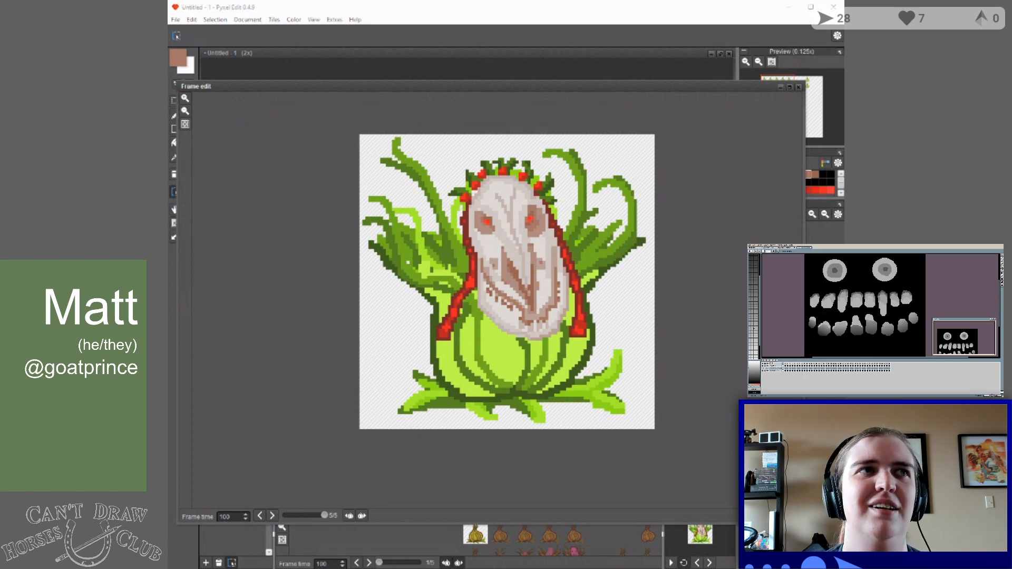
pyautogui.click(684, 209)
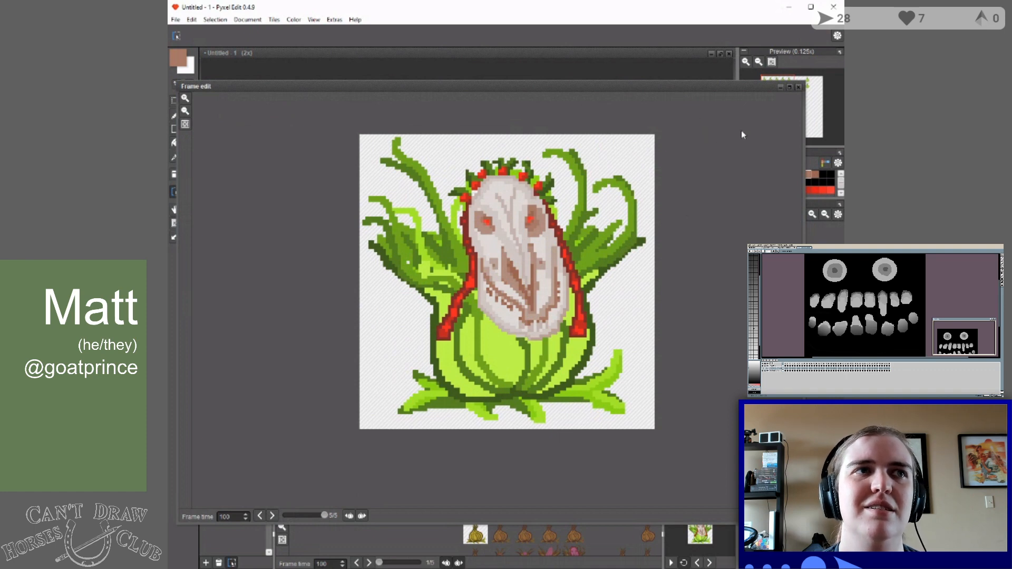
pyautogui.click(796, 88)
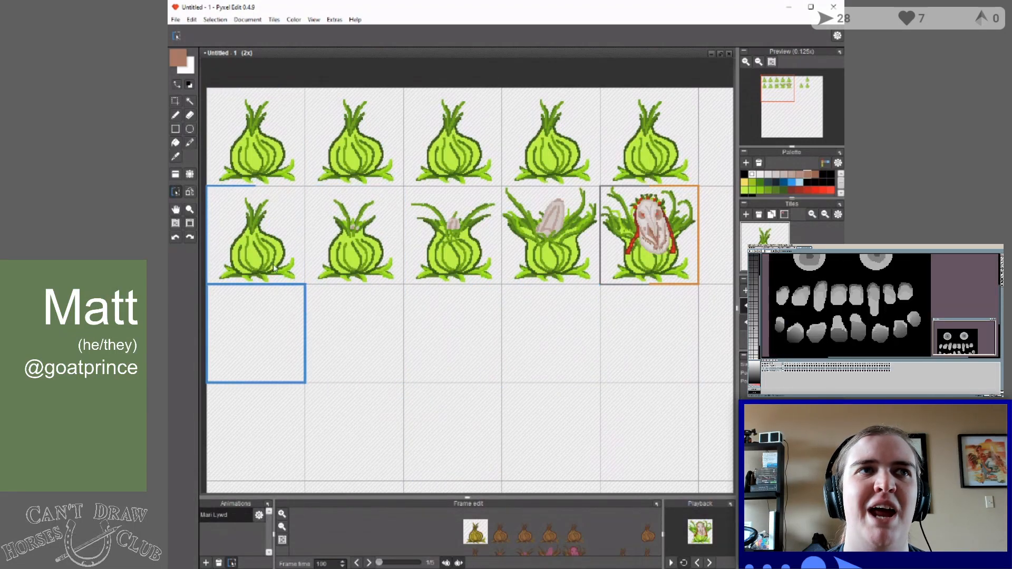
pyautogui.press('b')
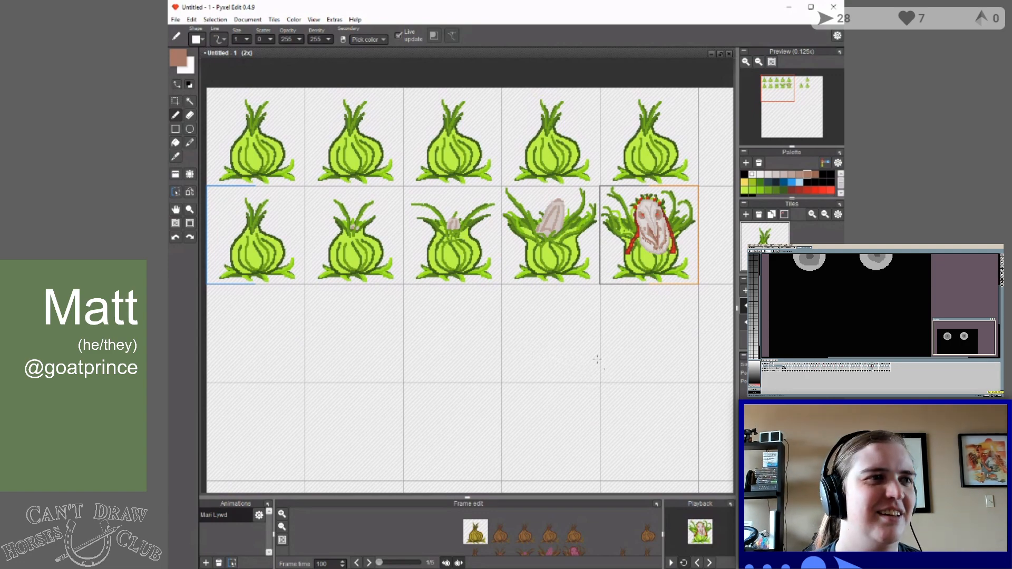
pyautogui.scroll(-1, 417, 191)
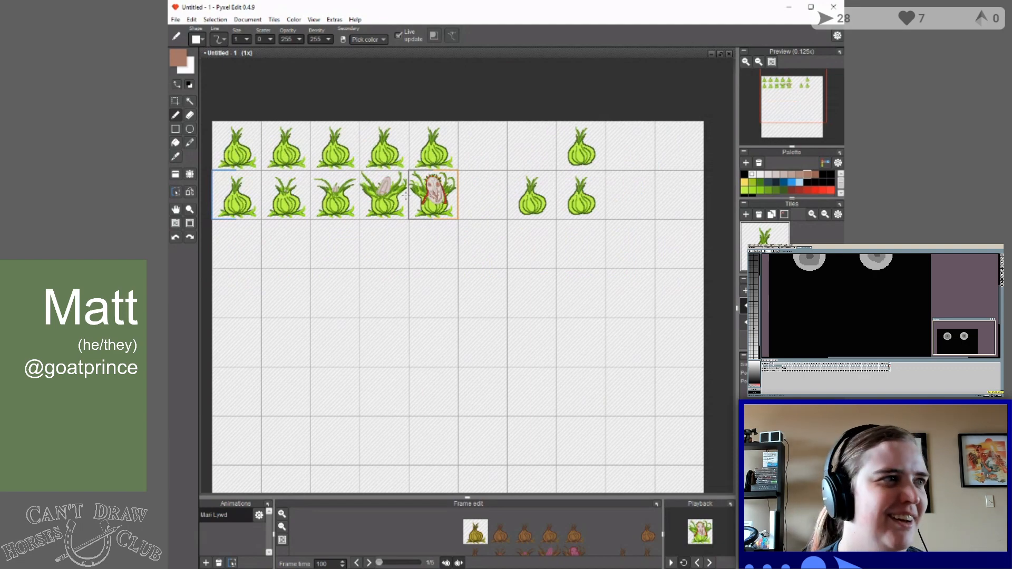
pyautogui.scroll(1, 258, 259)
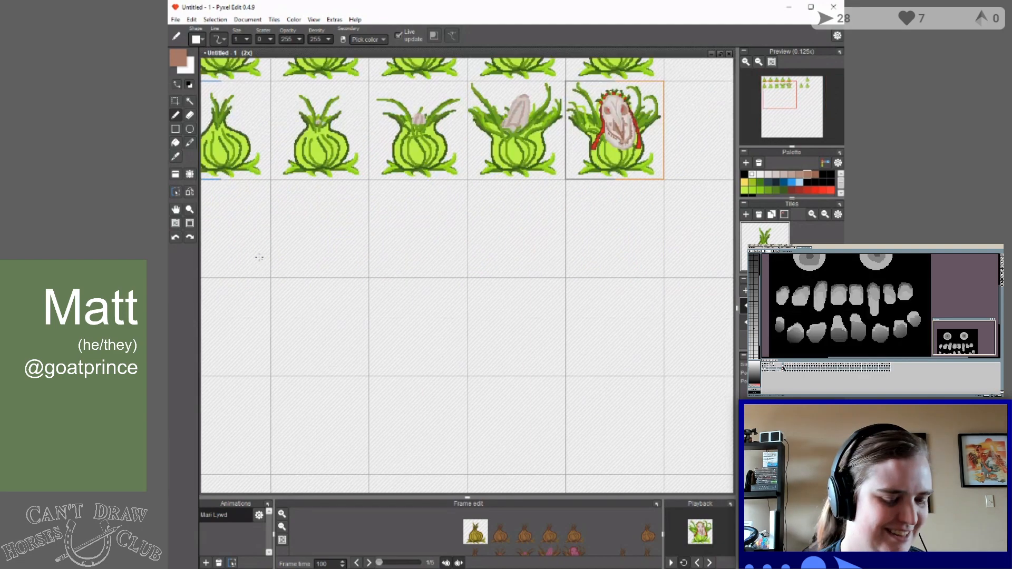
pyautogui.scroll(-1, 616, 256)
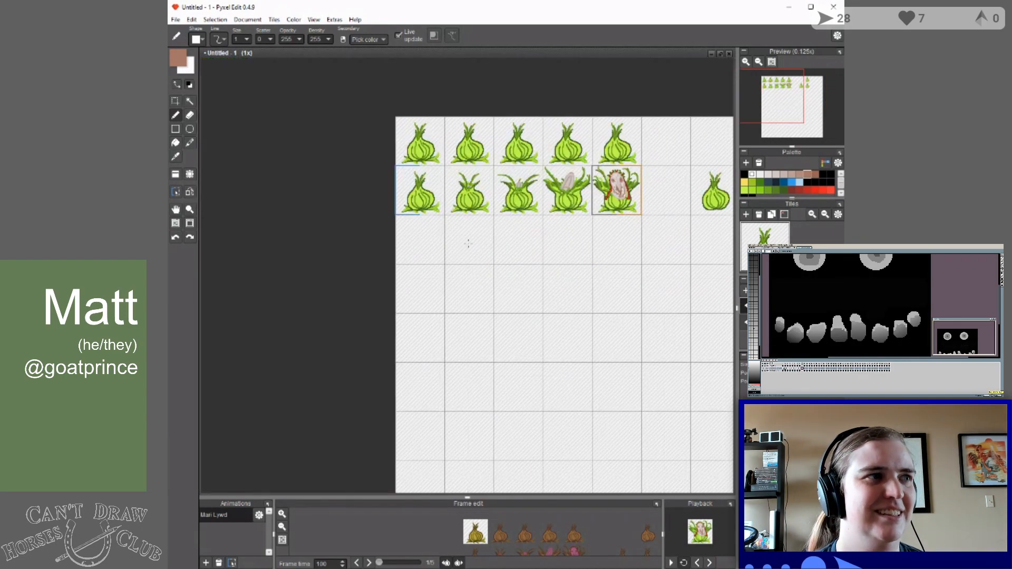
pyautogui.scroll(-1, 549, 260)
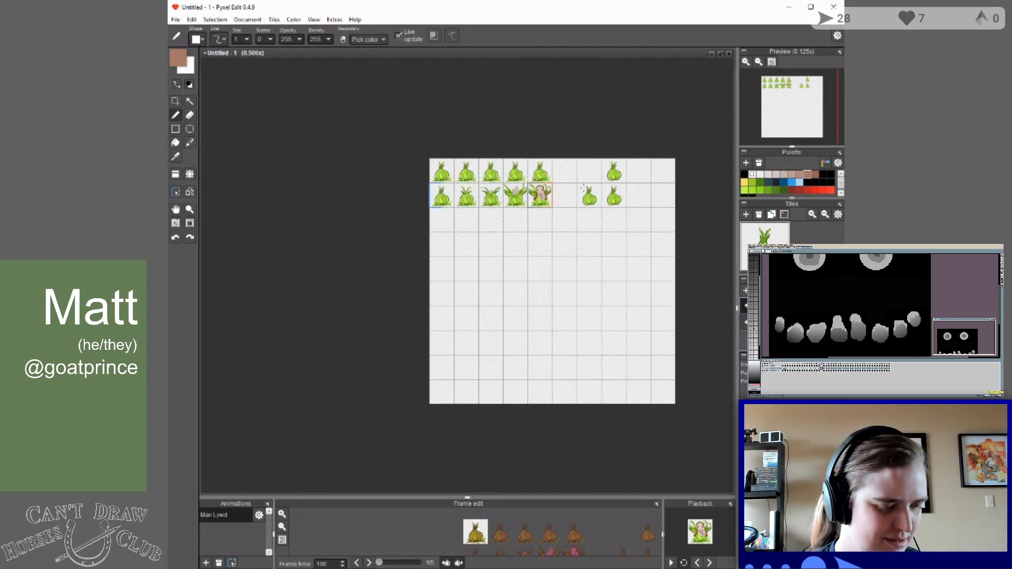
pyautogui.scroll(2, 550, 260)
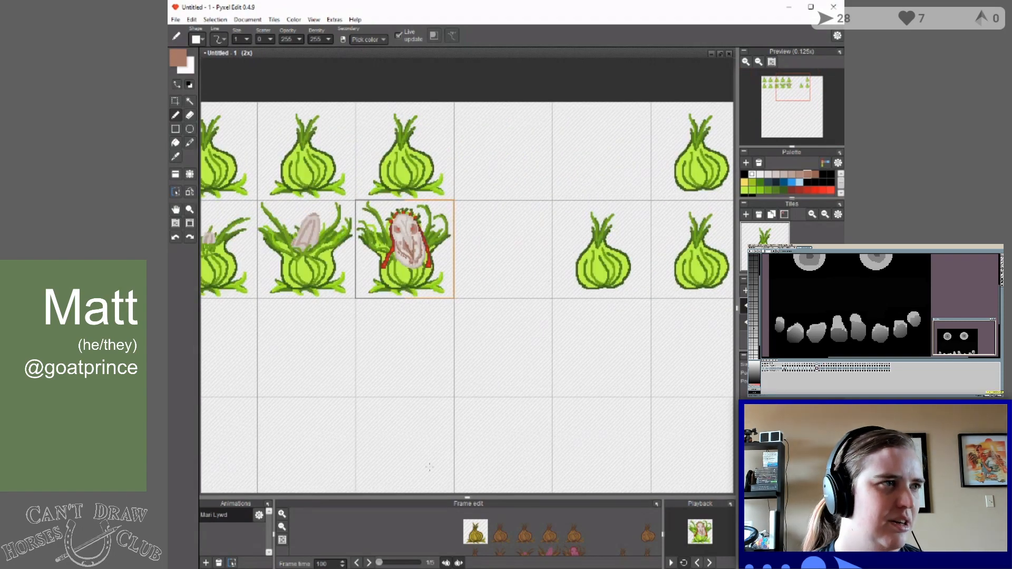
# Try to erase the leftmost spare bulb in the second row with the eraser, then undo the erasing.
pyautogui.press('space')
pyautogui.moveTo(510, 229); pyautogui.dragTo(435, 227)
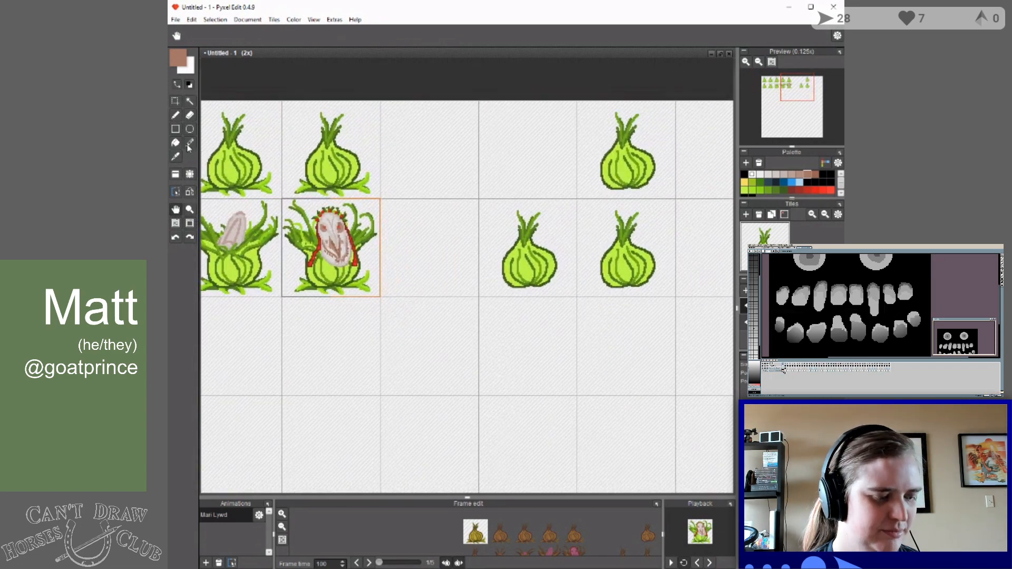
pyautogui.click(189, 115)
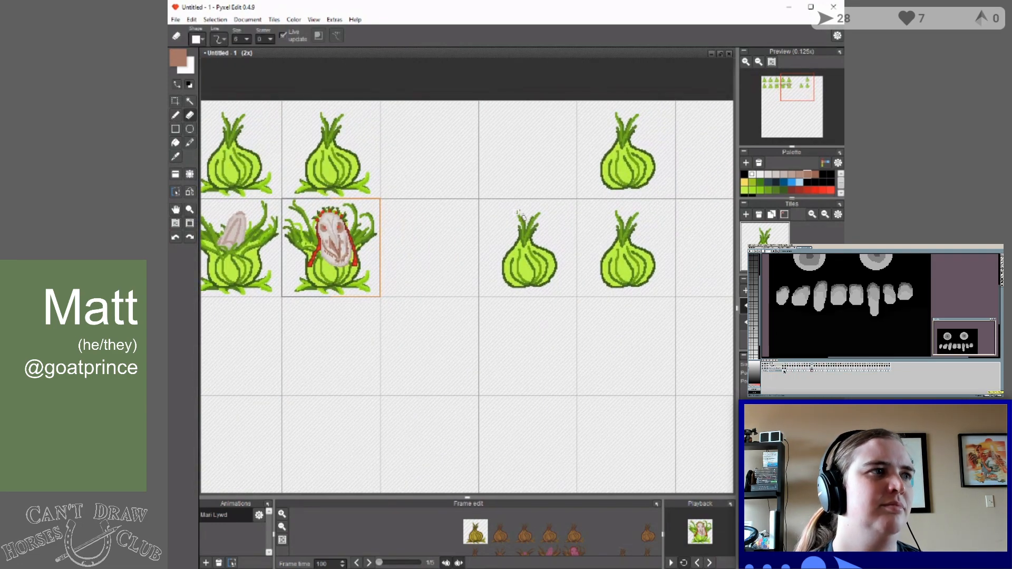
pyautogui.moveTo(519, 213); pyautogui.dragTo(535, 226)
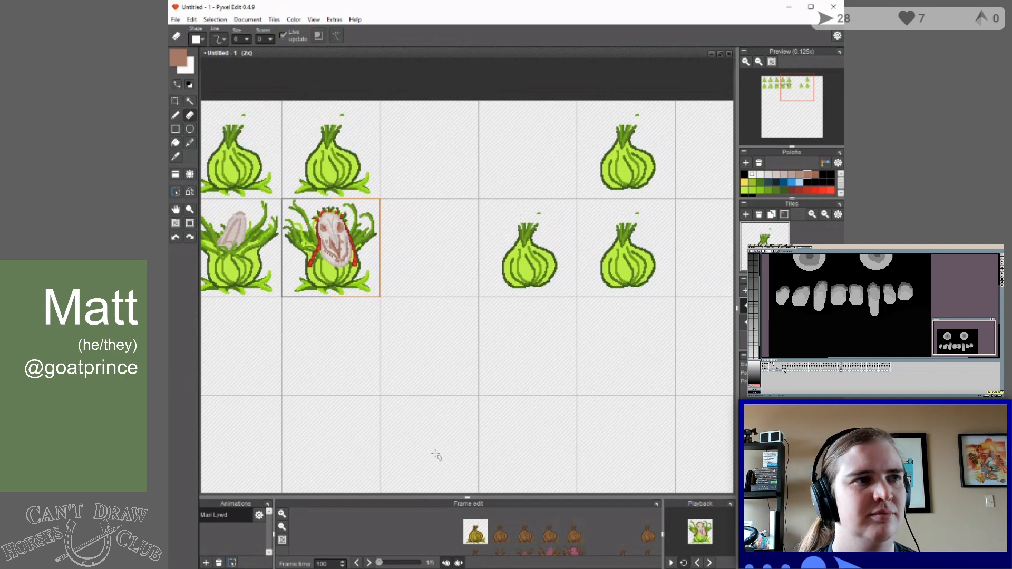
pyautogui.scroll(-2, 580, 282)
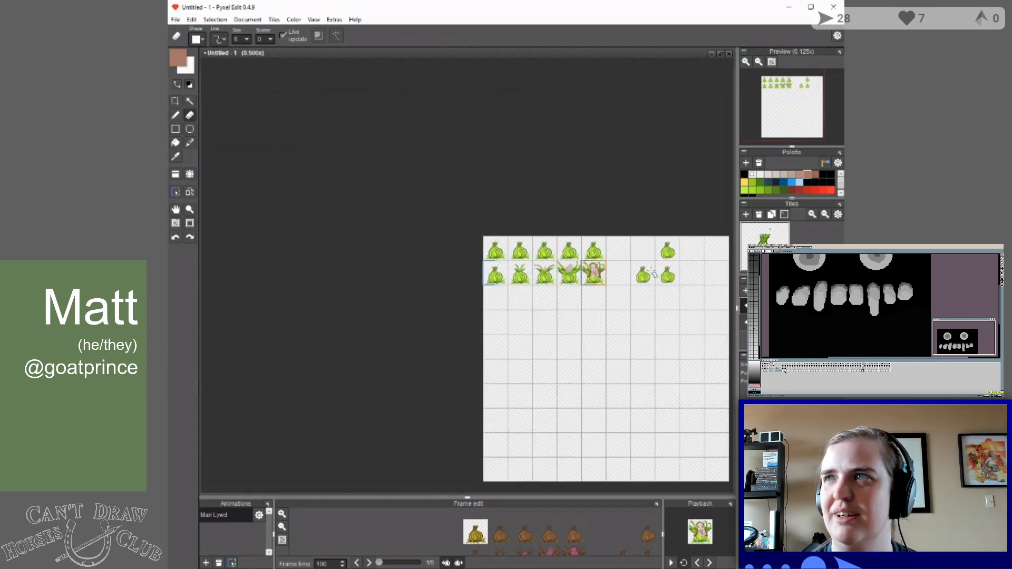
pyautogui.scroll(1, 653, 272)
pyautogui.hotkey('ctrl', 'z')
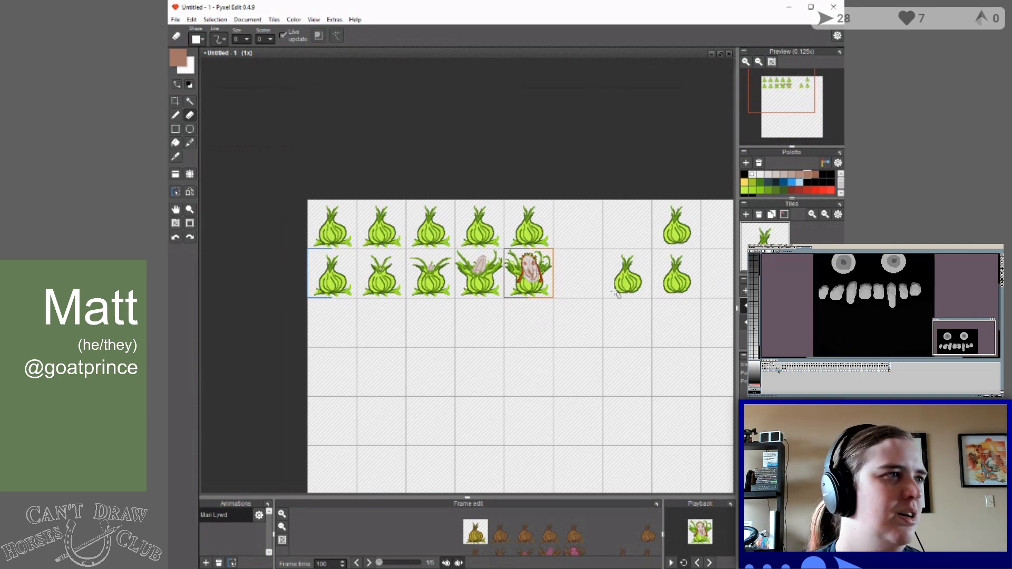
pyautogui.moveTo(618, 265)
pyautogui.mouseDown()
pyautogui.moveTo(647, 286)
pyautogui.moveTo(617, 270)
pyautogui.moveTo(637, 286)
pyautogui.moveTo(621, 294)
pyautogui.moveTo(632, 257)
pyautogui.moveTo(641, 291)
pyautogui.moveTo(619, 302)
pyautogui.moveTo(644, 254)
pyautogui.moveTo(625, 303)
pyautogui.moveTo(628, 291)
pyautogui.moveTo(642, 292)
pyautogui.moveTo(642, 266)
pyautogui.moveTo(624, 297)
pyautogui.mouseUp()
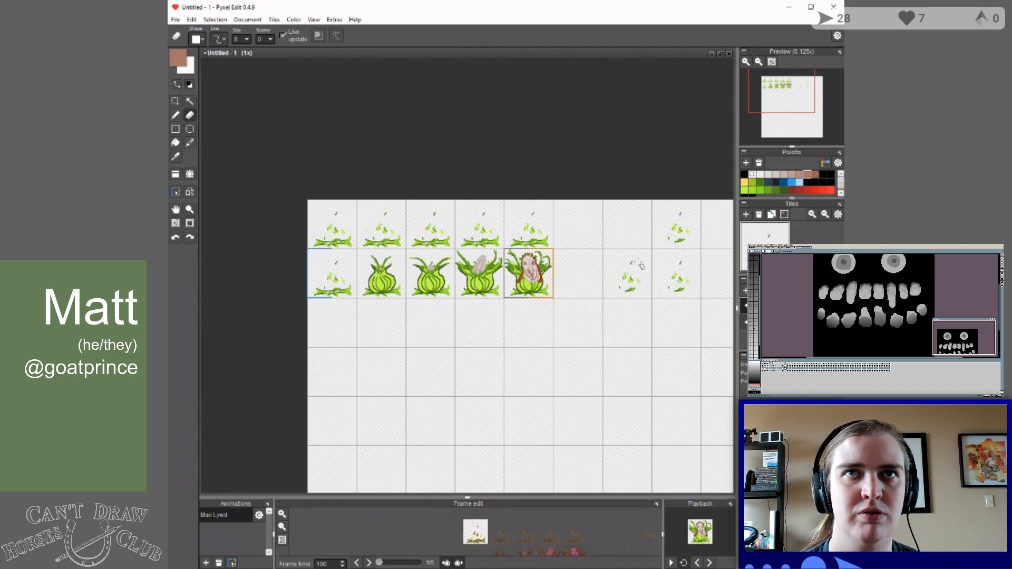
pyautogui.hotkey('ctrl', 'z')
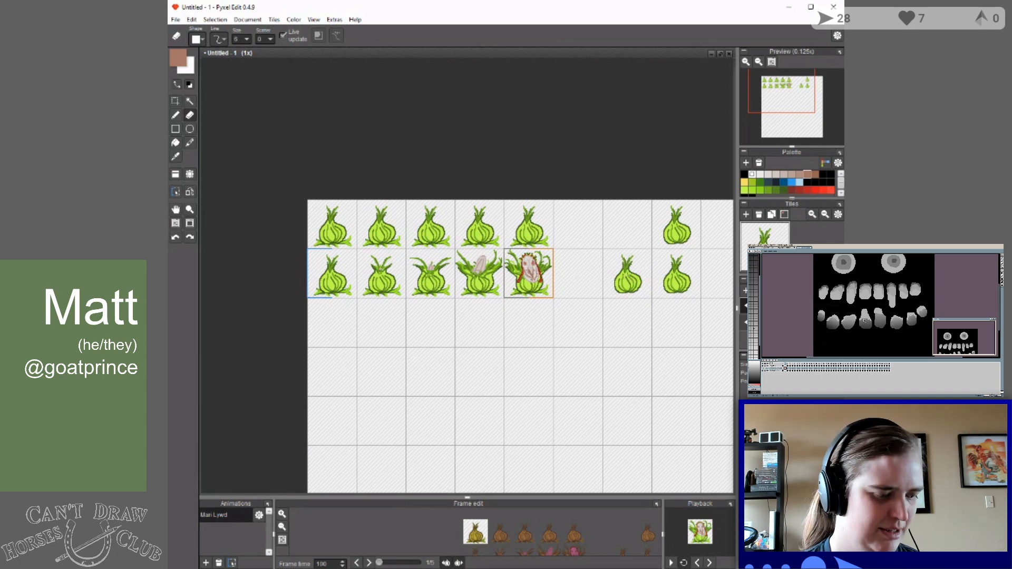
# With the animation frame manager tool, pick the empty frame and paste it over the three spare bulbs apart from the main rows.
pyautogui.click(189, 193)
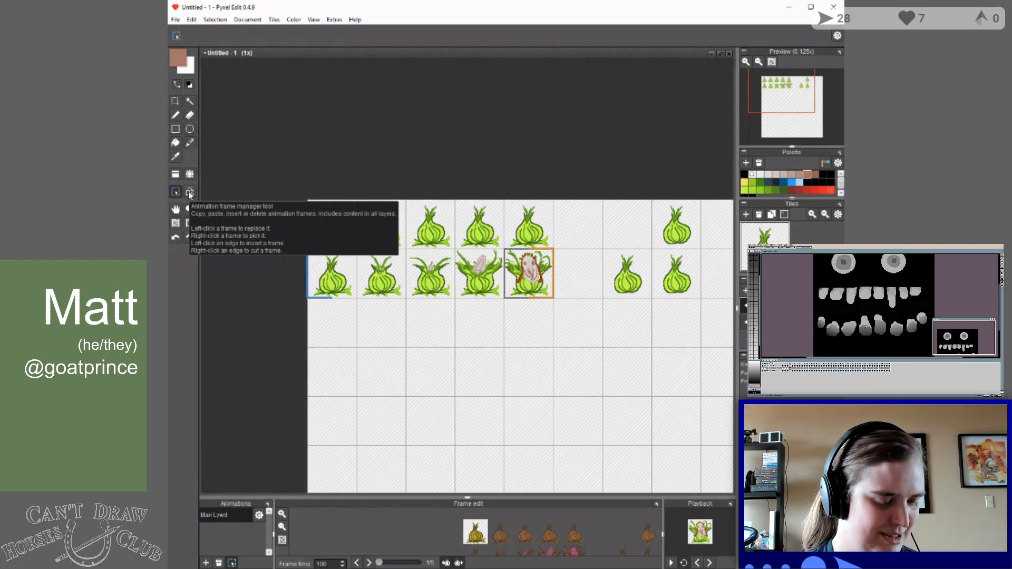
pyautogui.click(190, 193)
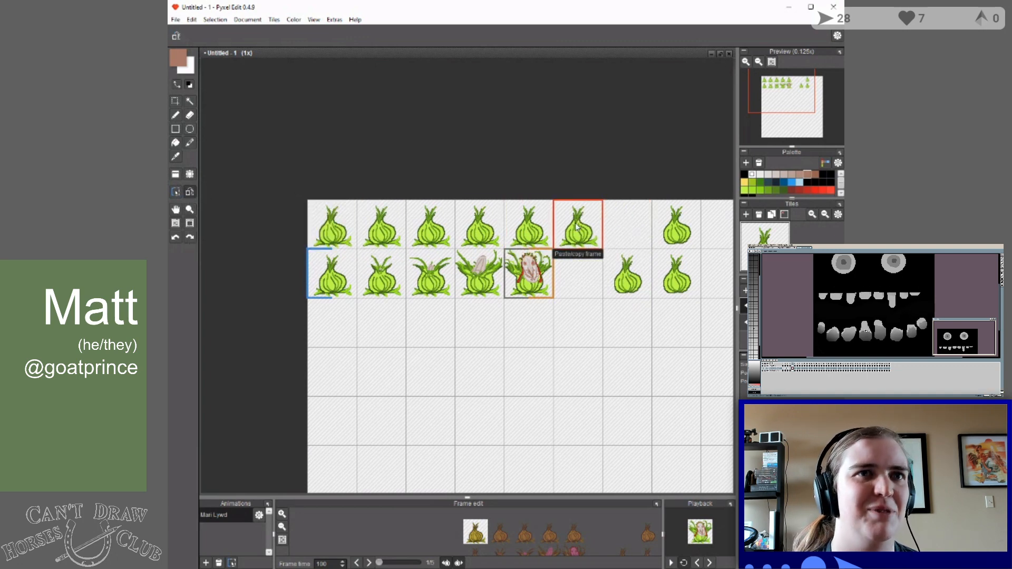
pyautogui.rightClick(576, 228)
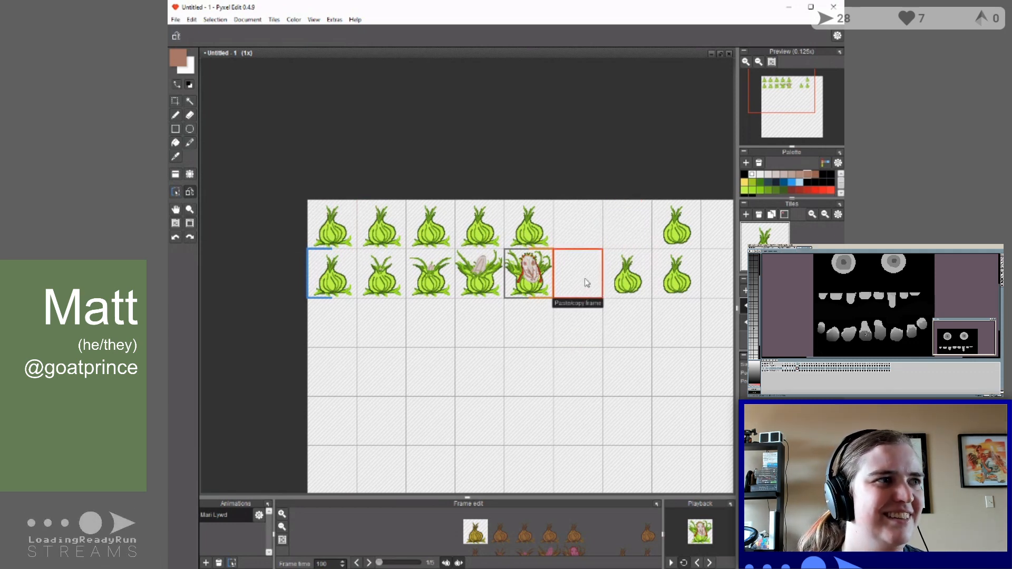
pyautogui.click(627, 279)
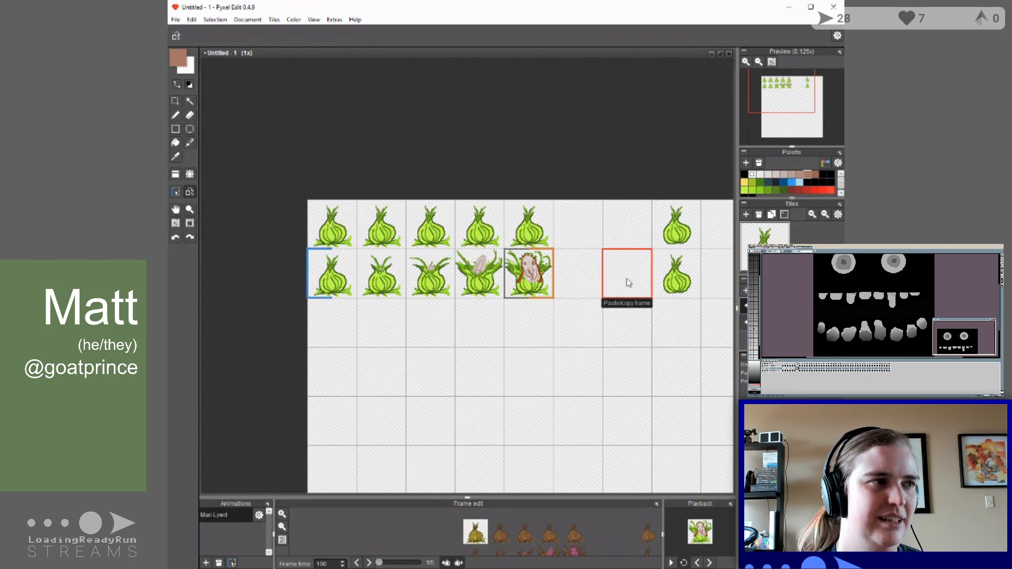
pyautogui.click(668, 292)
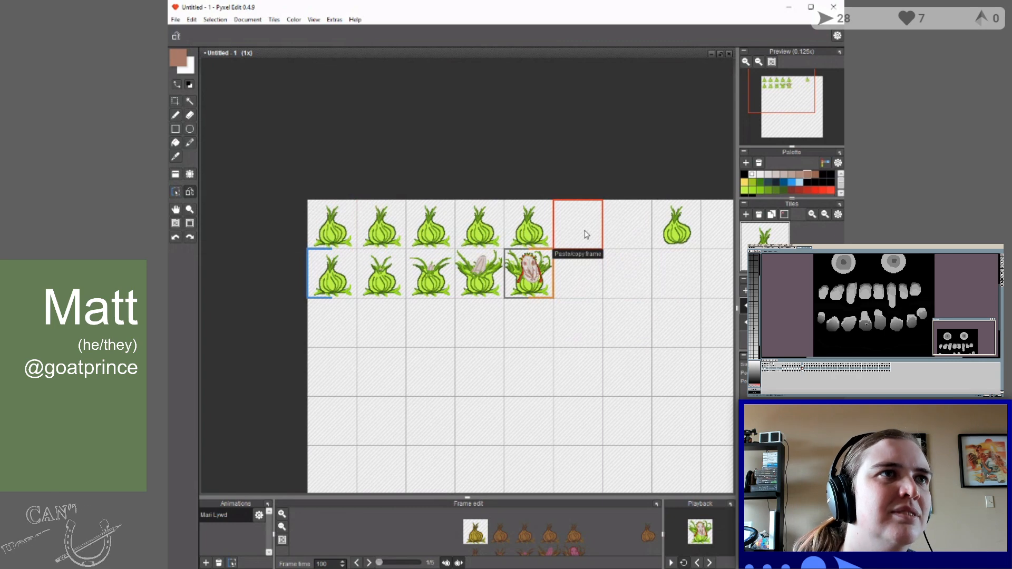
pyautogui.click(676, 227)
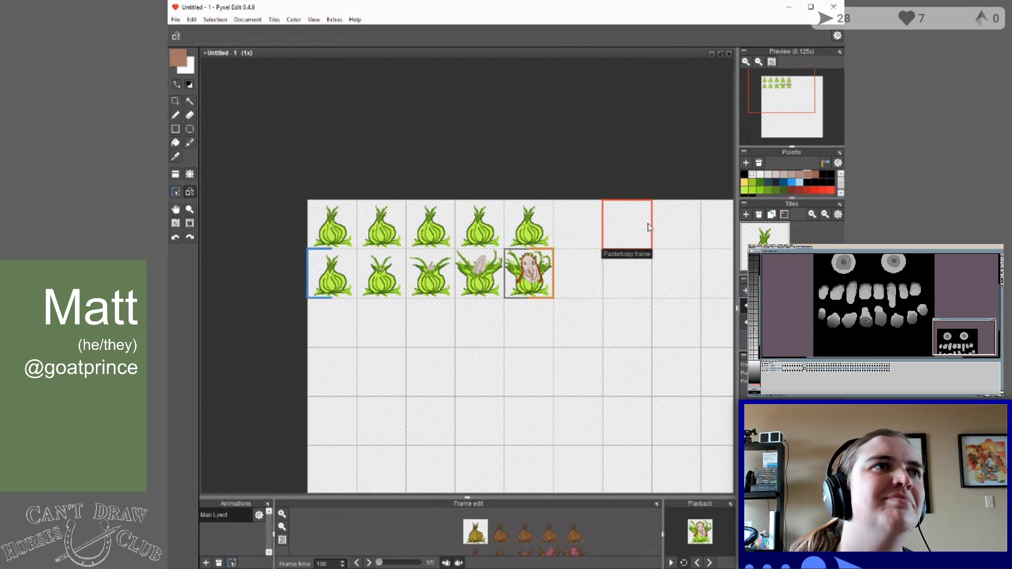
# Paste the empty frame over all five bulbs in the first row.
pyautogui.click(342, 221)
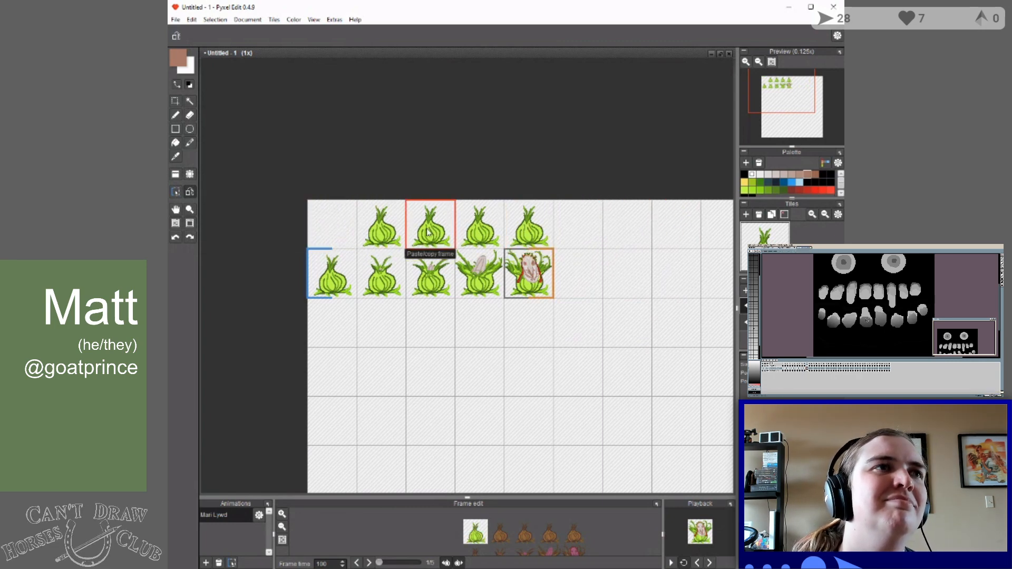
pyautogui.click(381, 227)
pyautogui.click(431, 226)
pyautogui.click(479, 227)
pyautogui.click(529, 226)
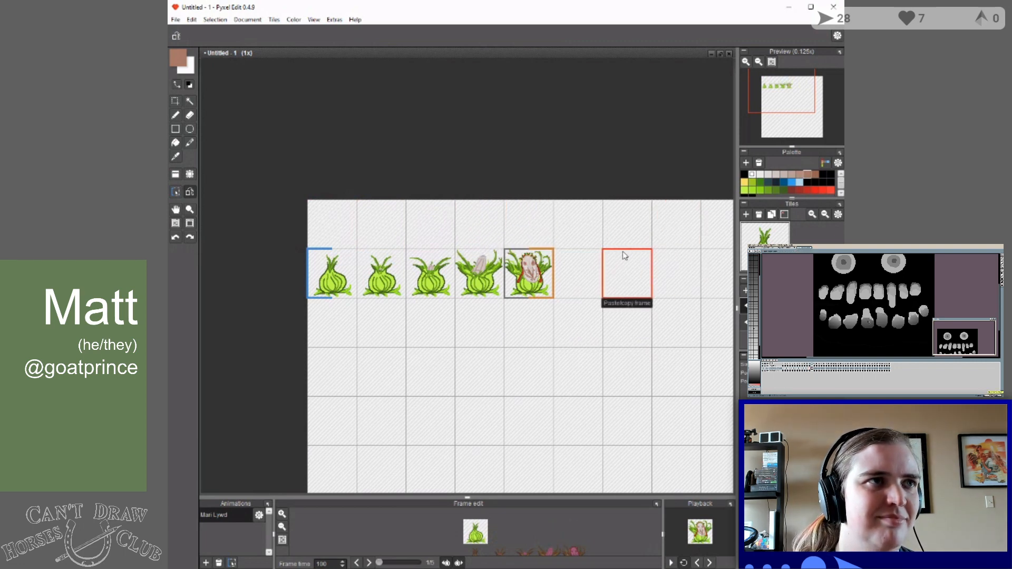
pyautogui.scroll(1, 622, 254)
pyautogui.scroll(-1, 600, 261)
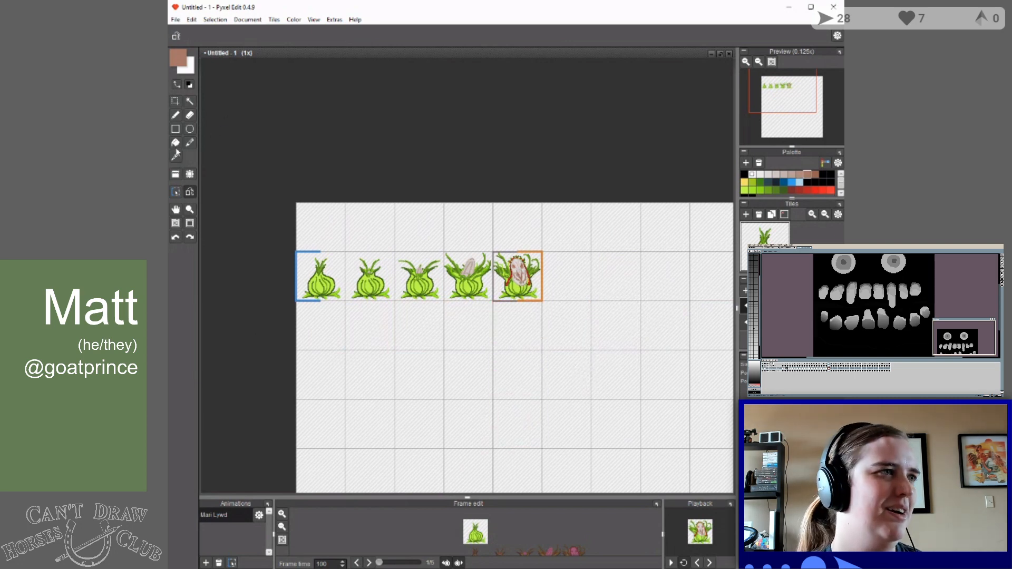
# Copy the revealed-skull tile at the end of the second row and paste it into the empty tile beside it.
pyautogui.click(176, 209)
pyautogui.moveTo(593, 234); pyautogui.dragTo(521, 204)
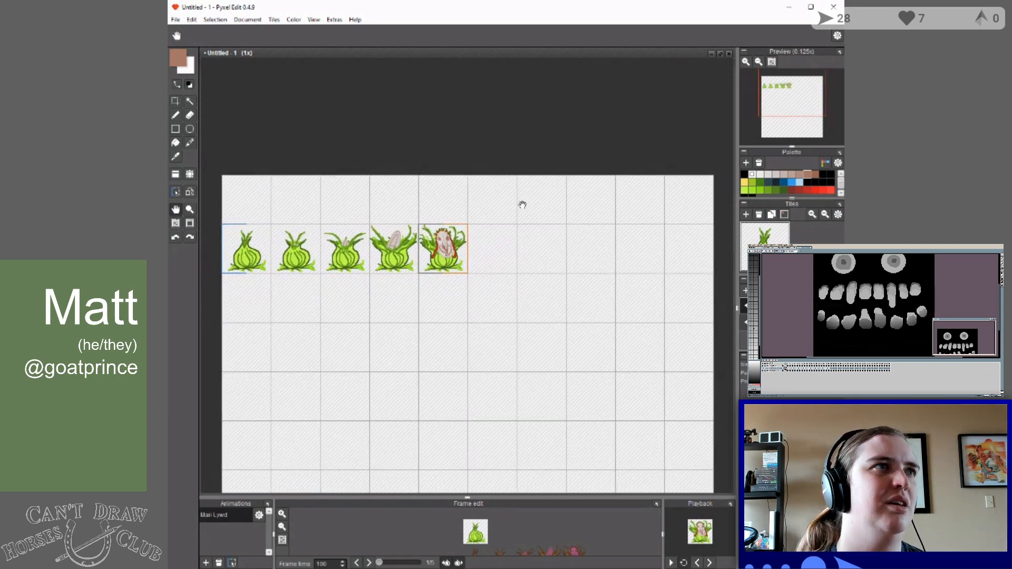
pyautogui.click(190, 191)
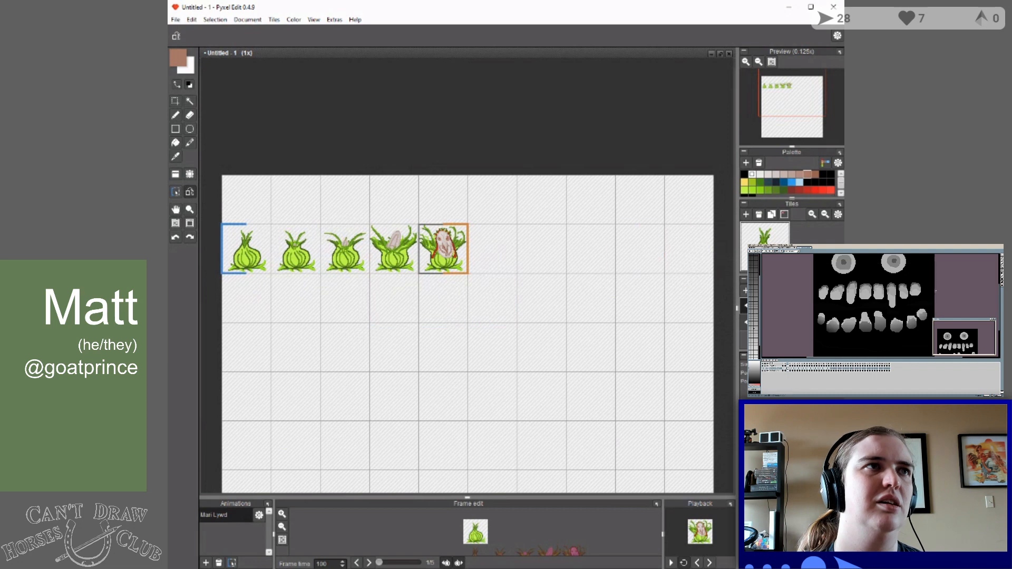
pyautogui.click(175, 100)
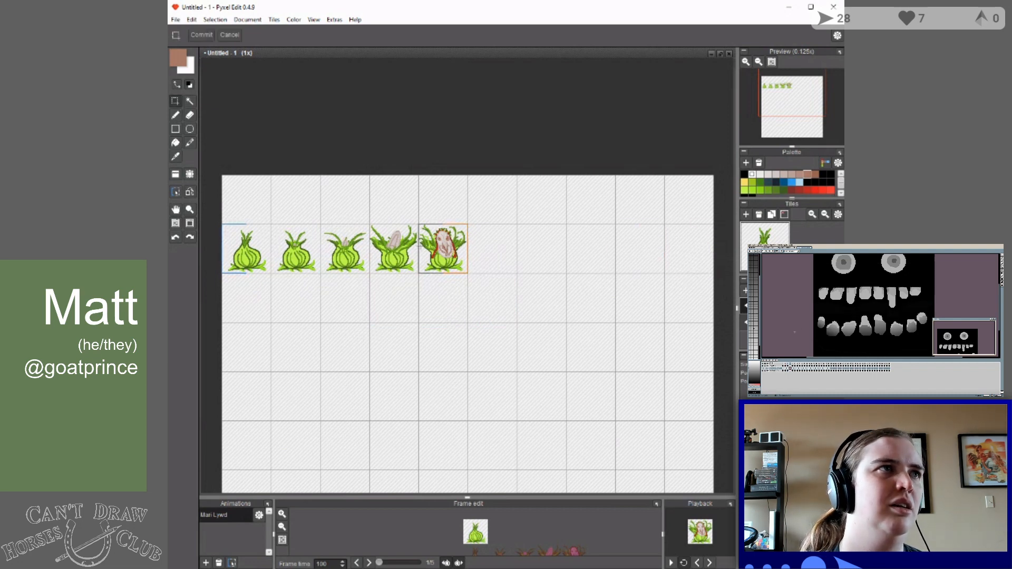
pyautogui.scroll(2, 453, 235)
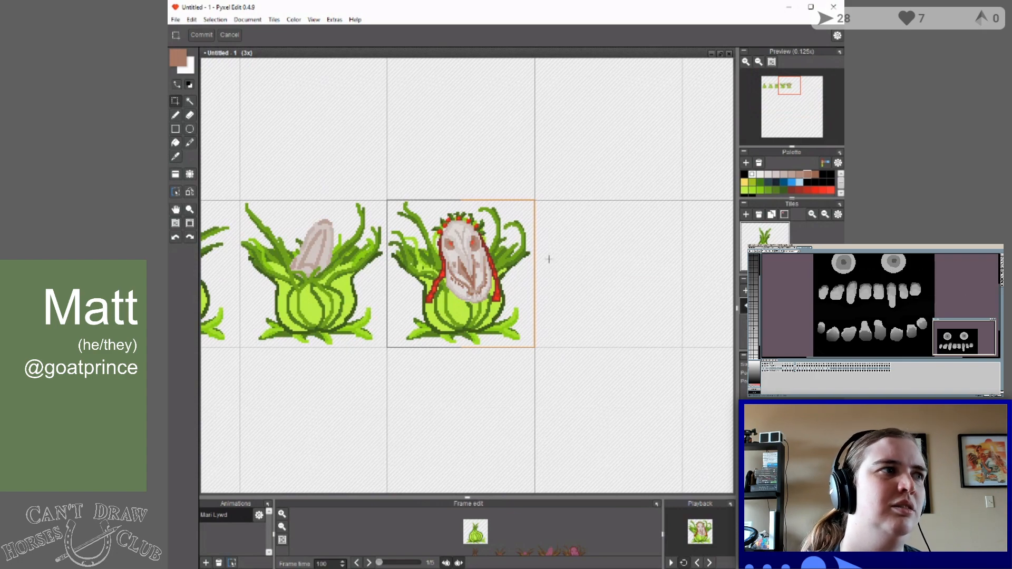
pyautogui.scroll(-2, 646, 264)
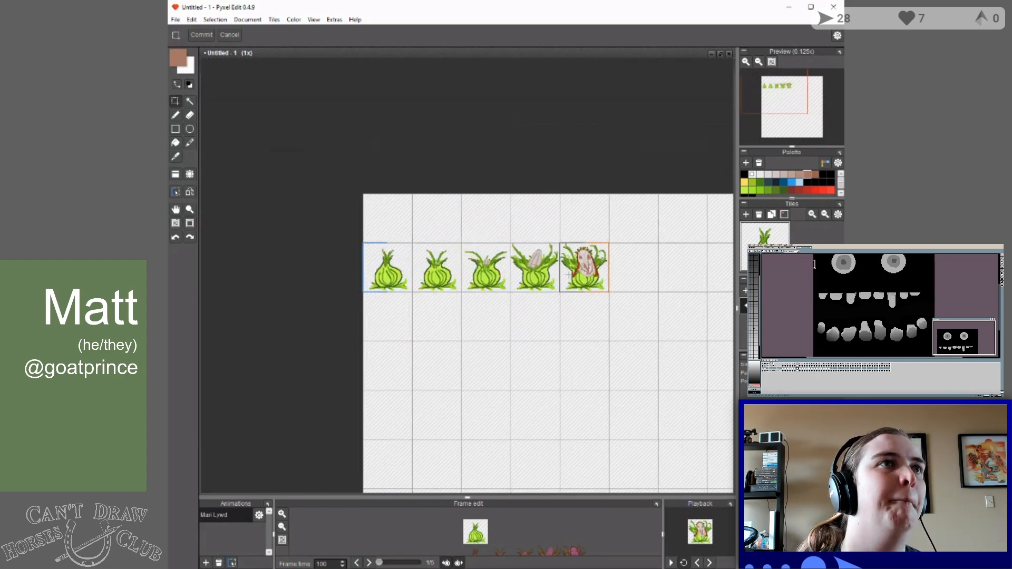
pyautogui.scroll(1, 567, 274)
pyautogui.scroll(-1, 562, 270)
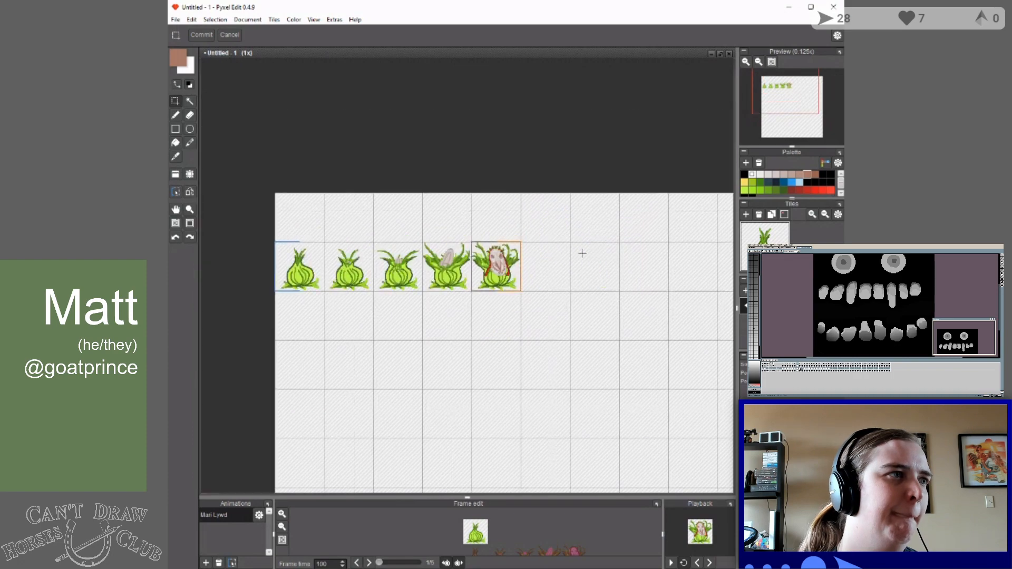
pyautogui.scroll(2, 560, 270)
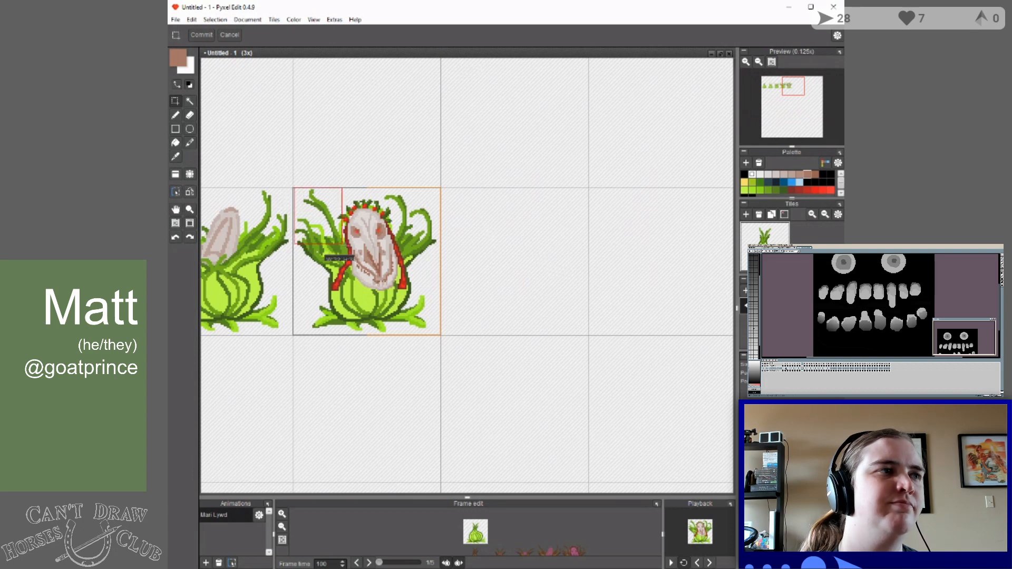
pyautogui.moveTo(294, 189); pyautogui.dragTo(441, 336)
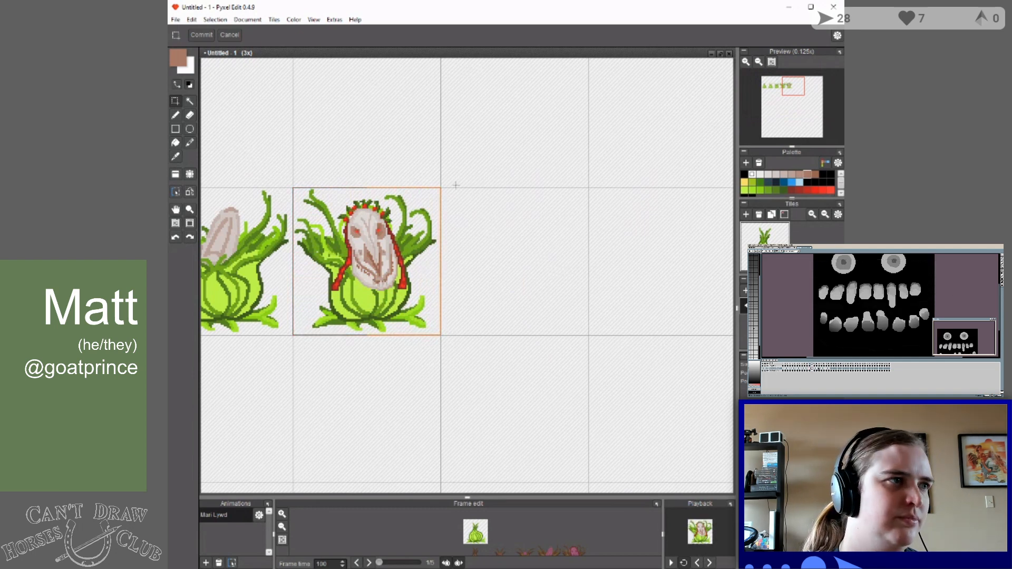
pyautogui.moveTo(441, 189); pyautogui.dragTo(588, 336)
pyautogui.hotkey('ctrl', 'v')
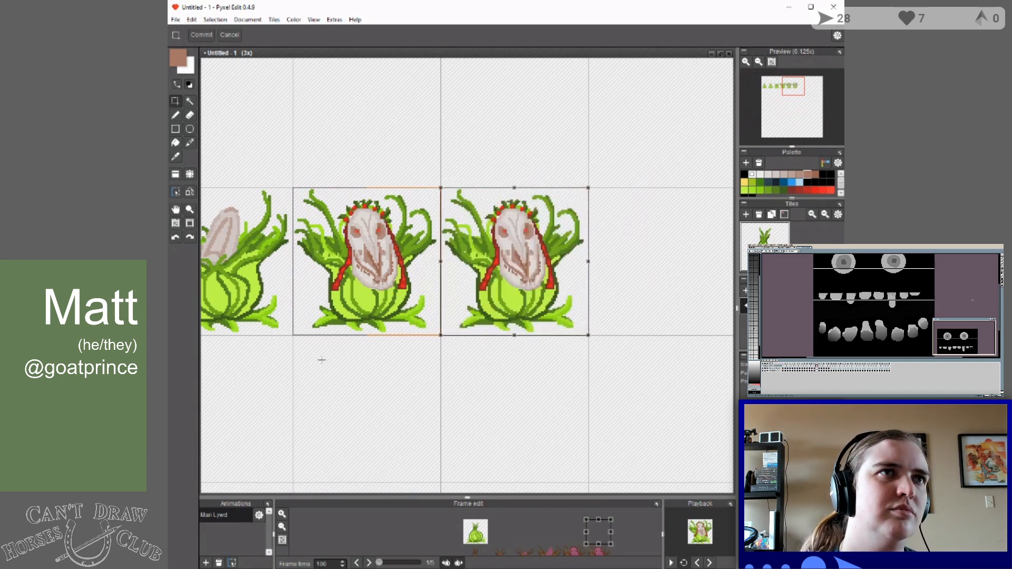
# Try to move the pasted skull plant one tile further along the row, then undo it.
pyautogui.click(175, 211)
pyautogui.moveTo(588, 244); pyautogui.dragTo(385, 232)
pyautogui.click(175, 101)
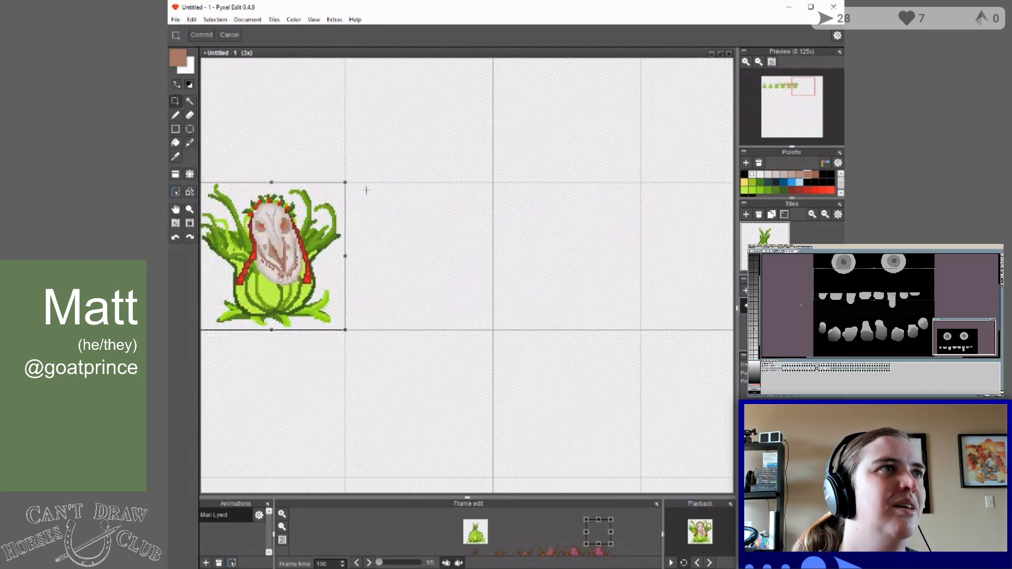
pyautogui.moveTo(288, 258); pyautogui.dragTo(422, 270)
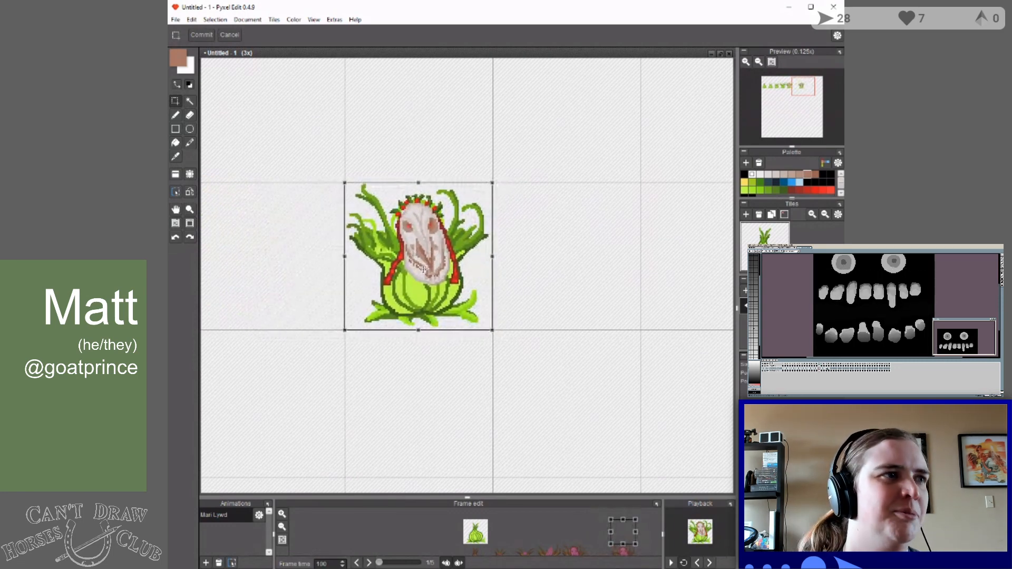
pyautogui.hotkey('ctrl', 'z')
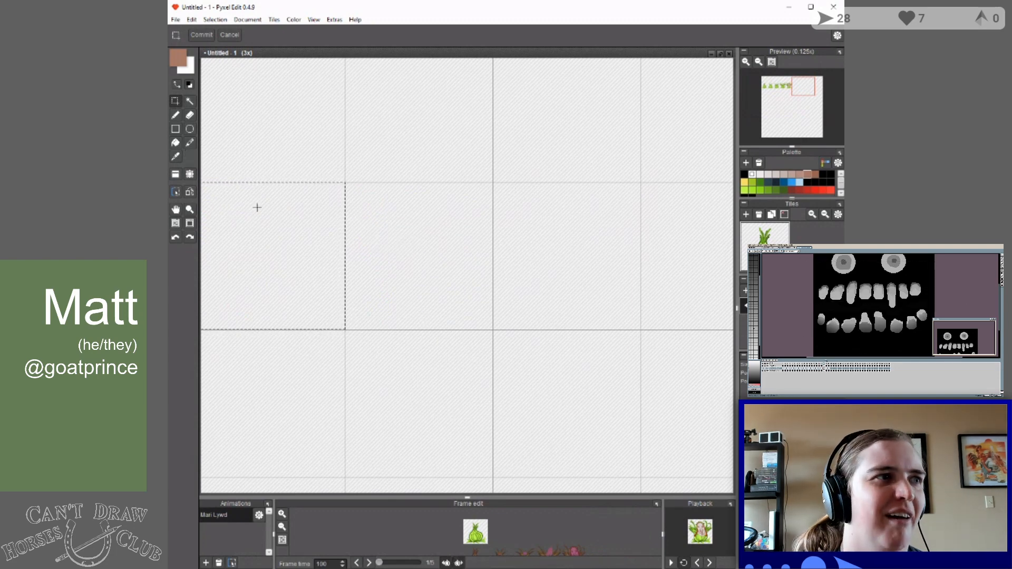
# Paste and commit the skull plant in the sixth tile, and place another copy in the eighth tile of the row.
pyautogui.hotkey('ctrl', 'v')
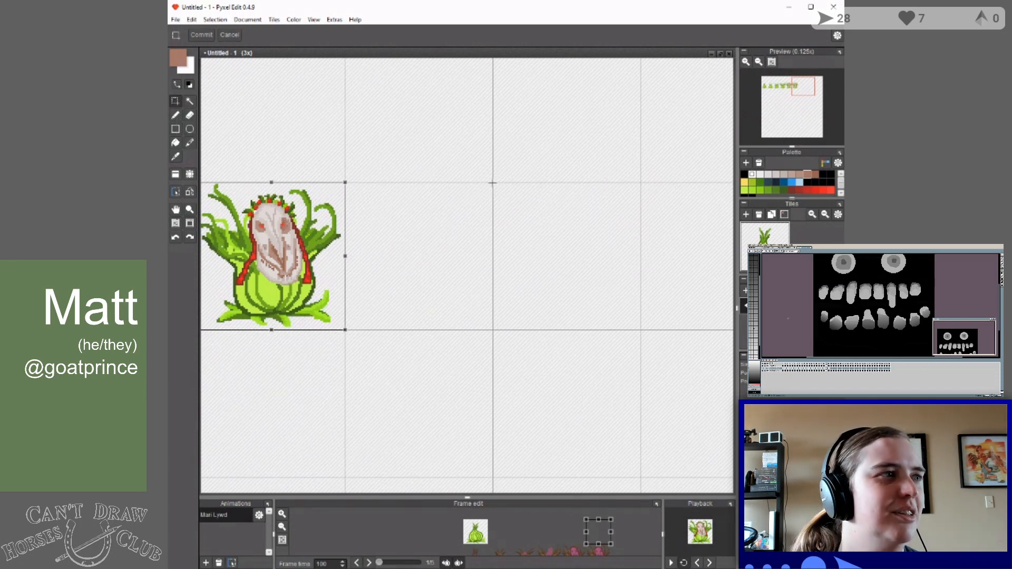
pyautogui.press('Return')
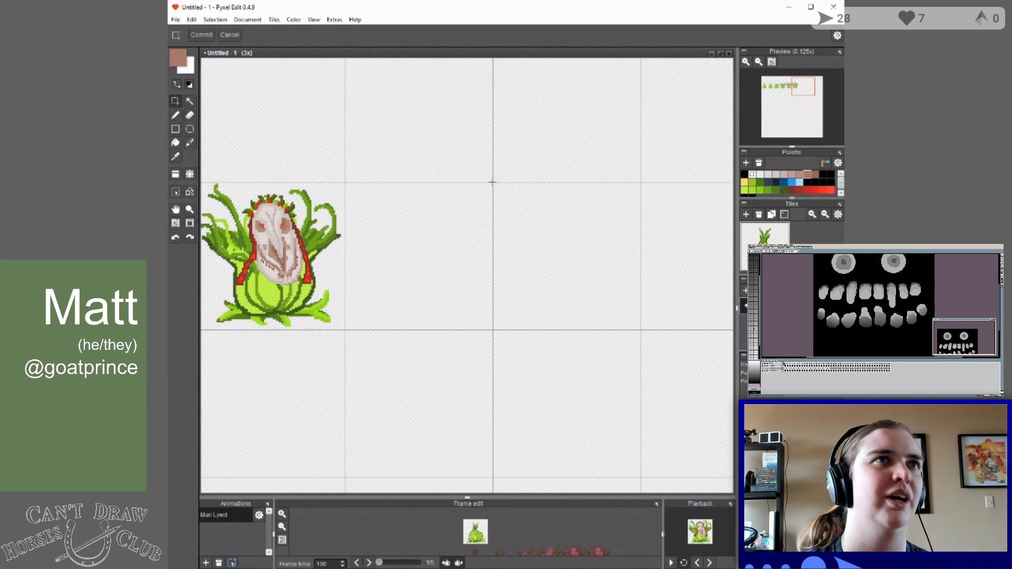
pyautogui.moveTo(494, 183); pyautogui.dragTo(640, 331)
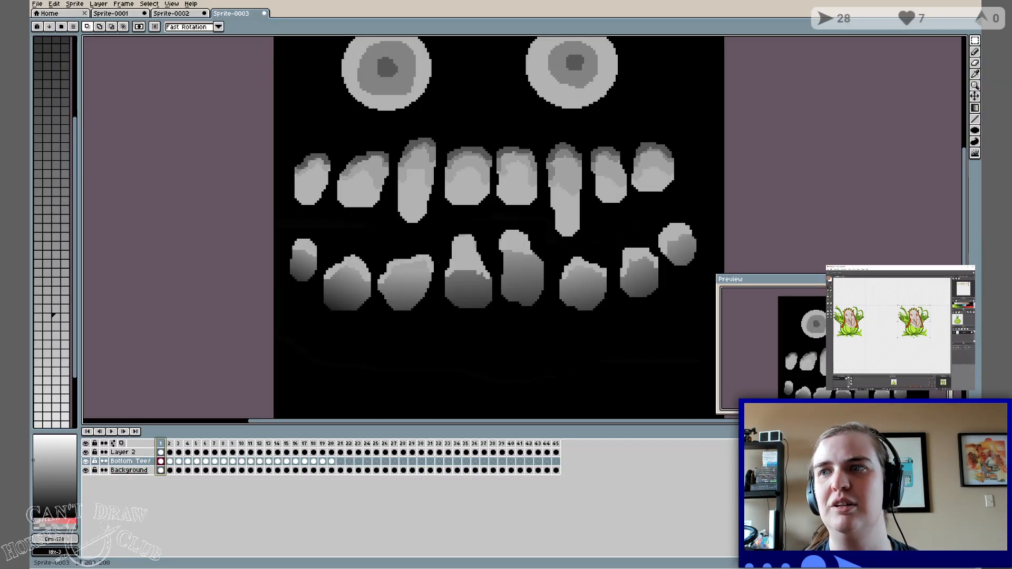
# In Aseprite, play the face animation with the whole canvas in view to review the lower teeth's motion.
pyautogui.scroll(-1, 538, 241)
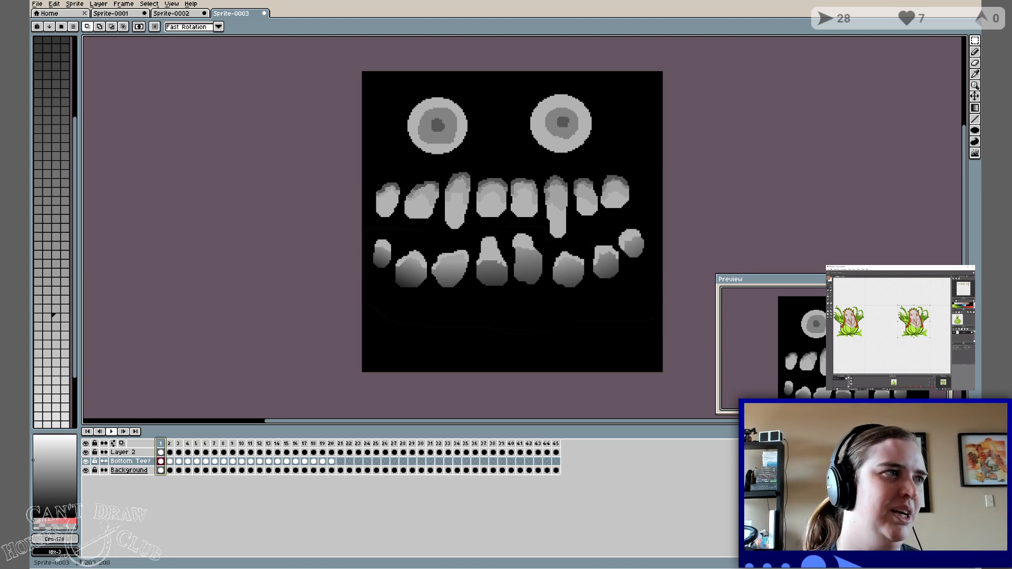
pyautogui.click(112, 432)
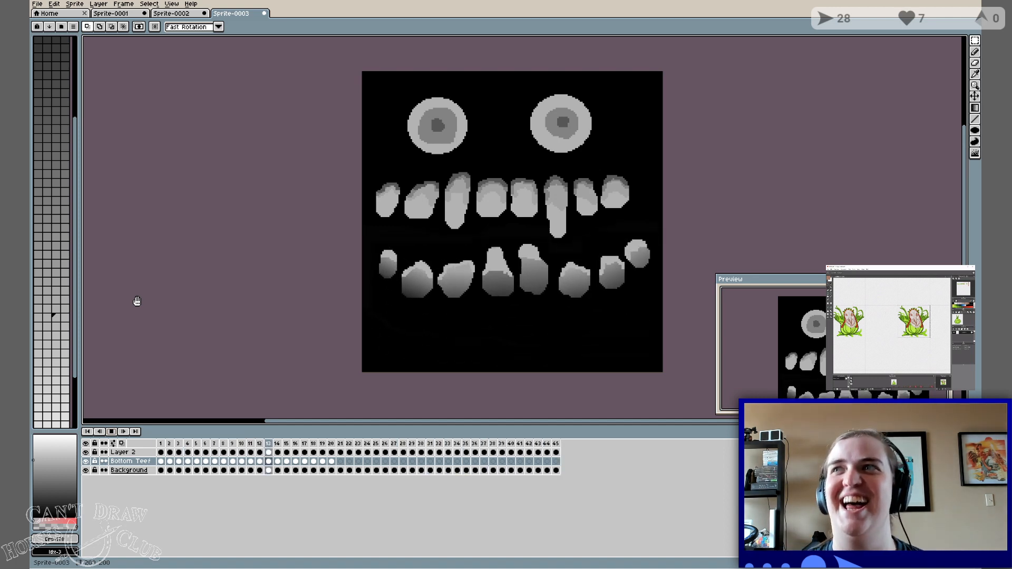
# Paste a copy of the skull-faced plant sprite into the empty tile between the two existing sprites.
pyautogui.scroll(-1, 137, 301)
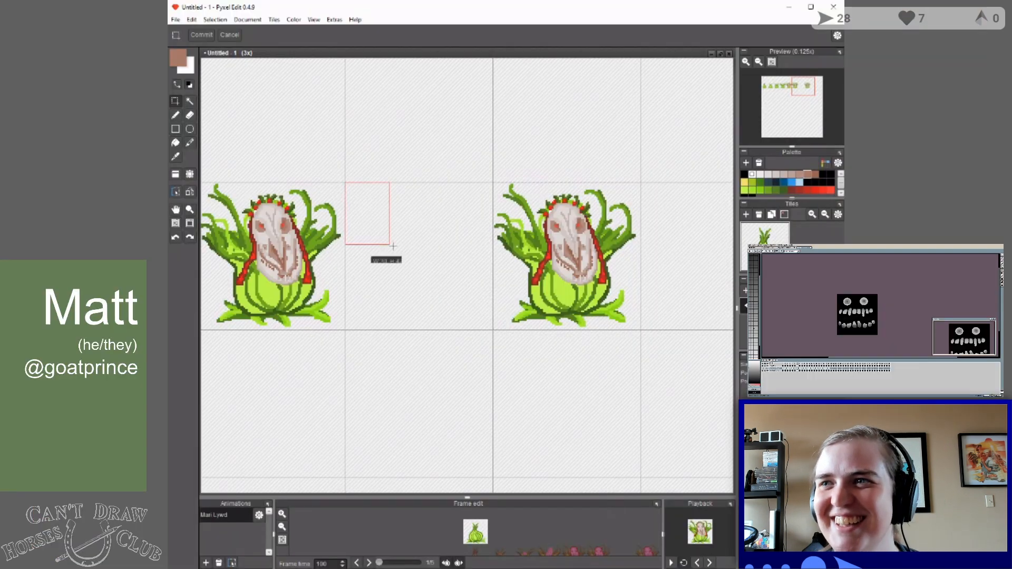
pyautogui.moveTo(393, 240); pyautogui.dragTo(492, 327)
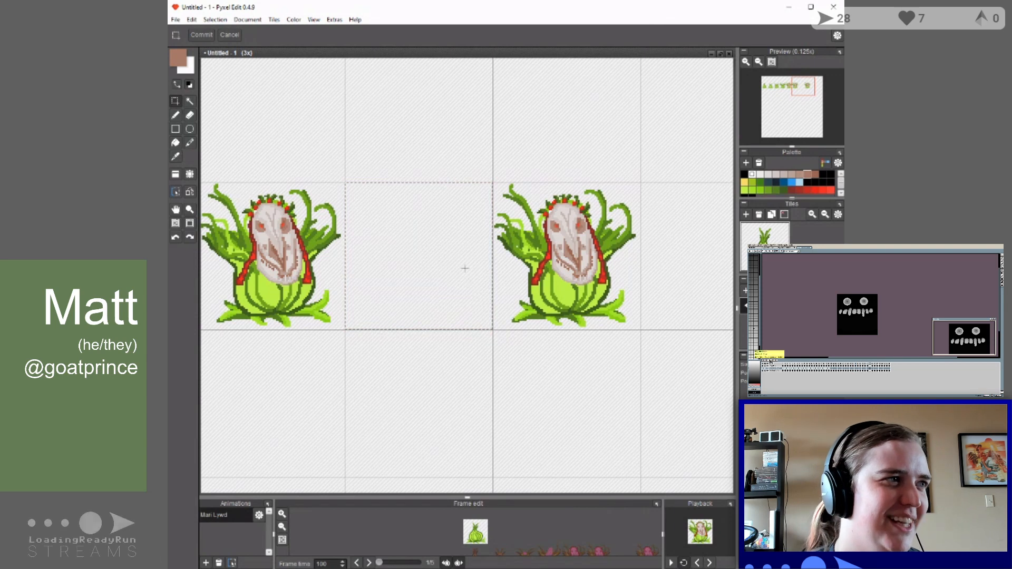
pyautogui.hotkey('ctrl', 'v')
pyautogui.click(515, 125)
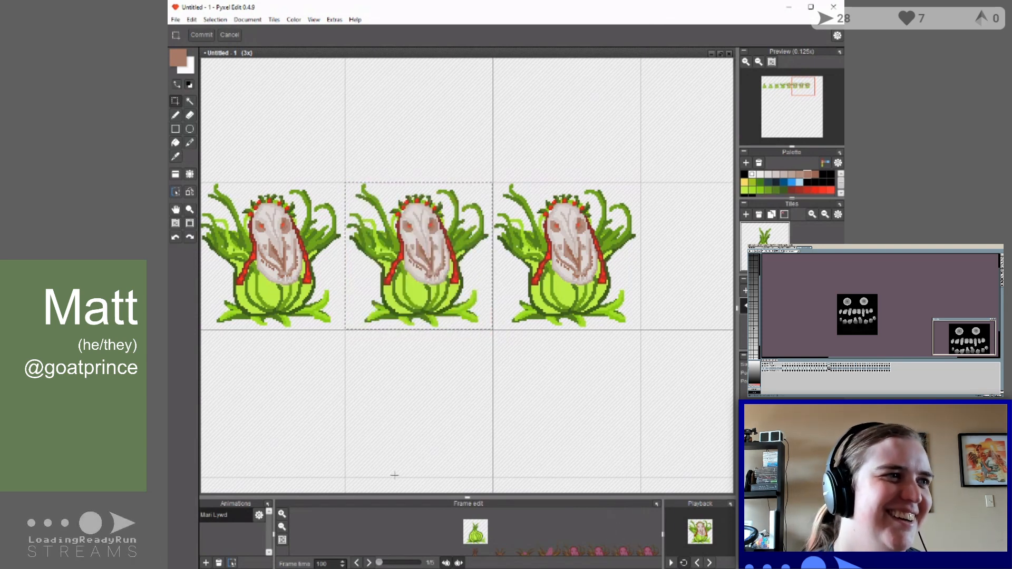
# Paste another copy of the plant sprite and align it to the empty tile after the last sprite in the row.
pyautogui.click(176, 209)
pyautogui.moveTo(678, 243); pyautogui.dragTo(438, 235)
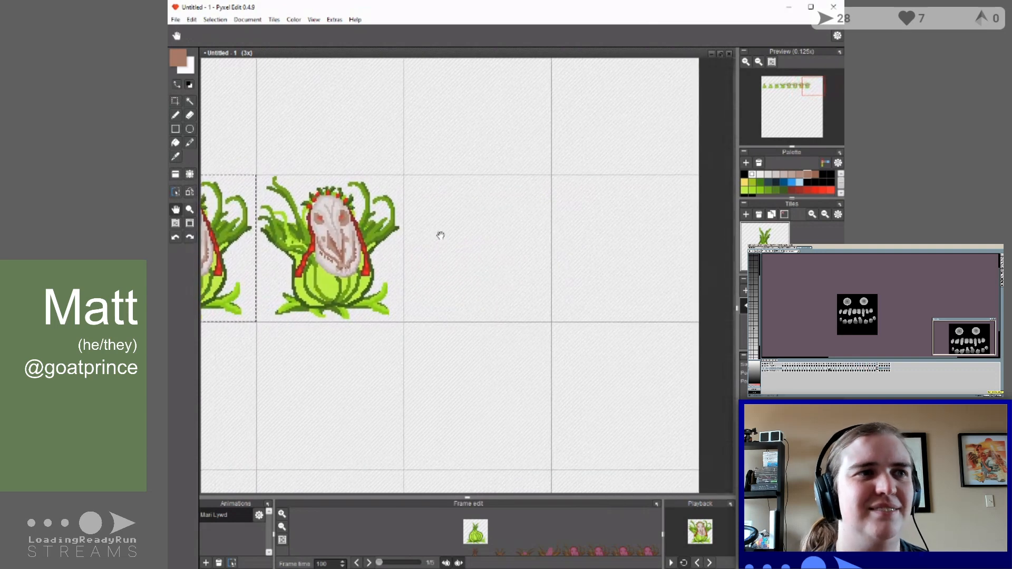
pyautogui.click(175, 101)
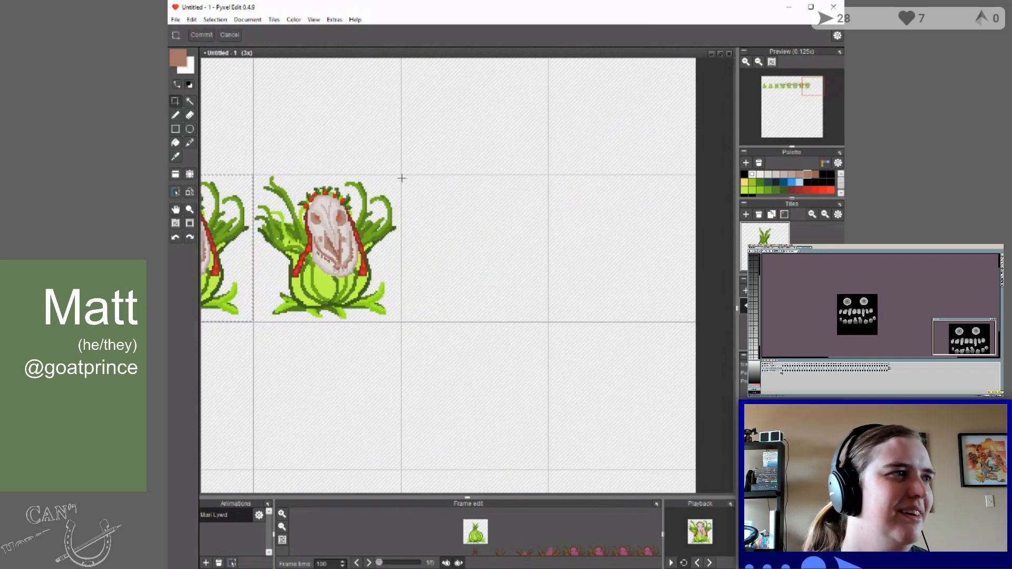
pyautogui.click(402, 174)
pyautogui.hotkey('ctrl', 'v')
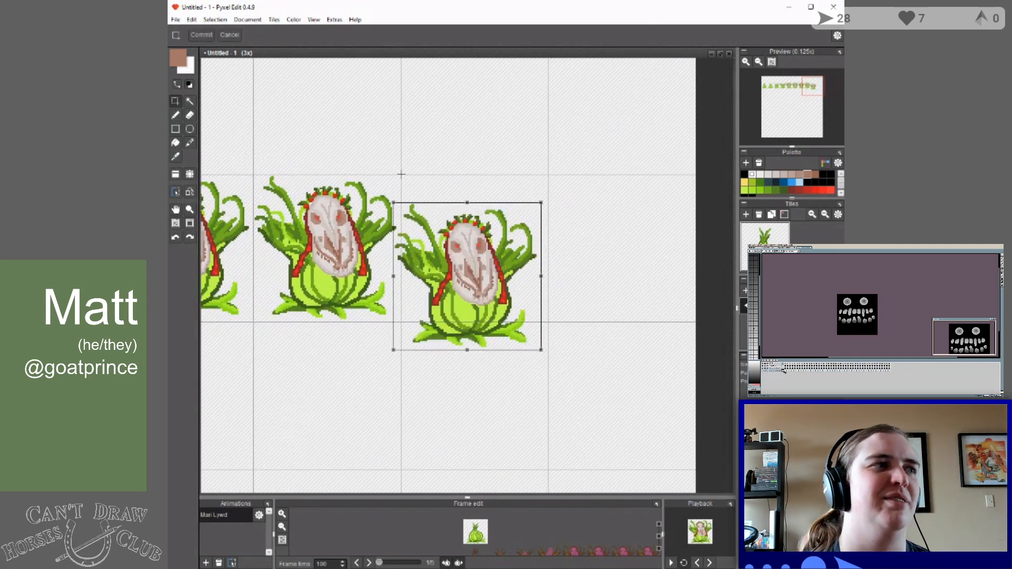
pyautogui.moveTo(482, 284); pyautogui.dragTo(486, 255)
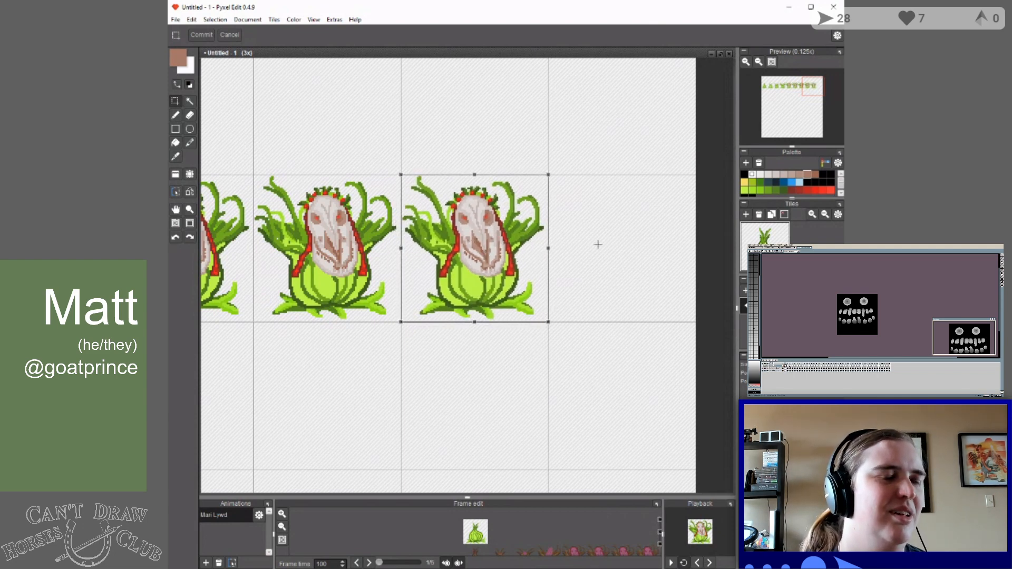
# Paste one more plant sprite into the row's final tile, align it to the grid and deselect it.
pyautogui.hotkey('ctrl', 'v')
pyautogui.moveTo(598, 261); pyautogui.dragTo(628, 252)
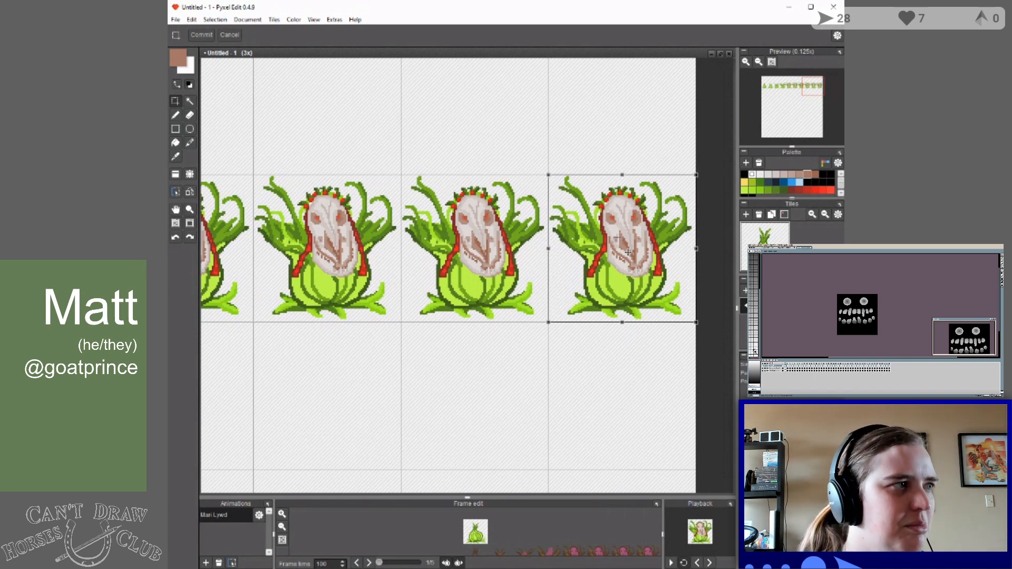
pyautogui.click(263, 129)
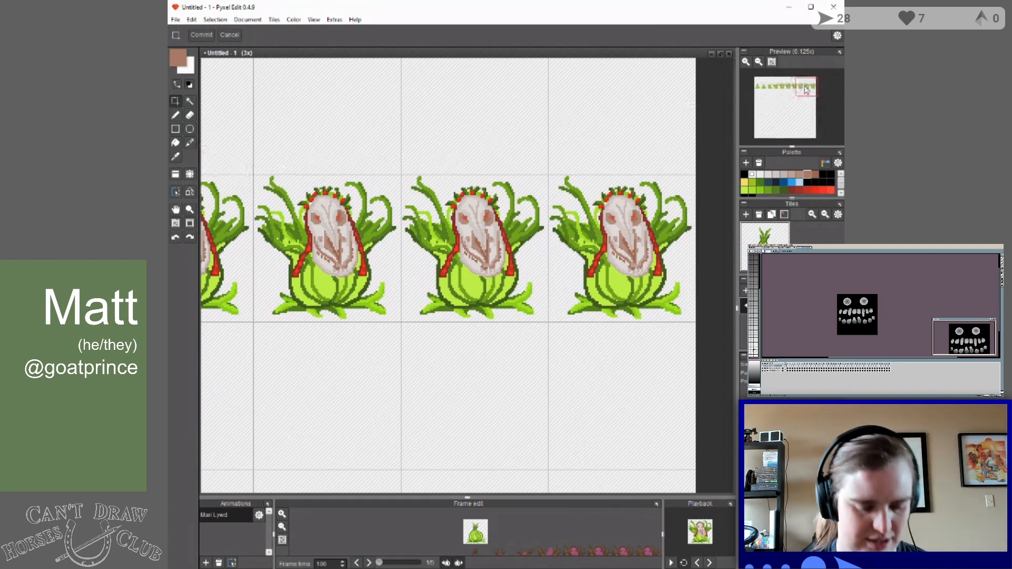
# Adjust the dark teal palette swatch to a dark gold, hex b8a003.
pyautogui.click(175, 210)
pyautogui.moveTo(357, 216); pyautogui.dragTo(403, 195)
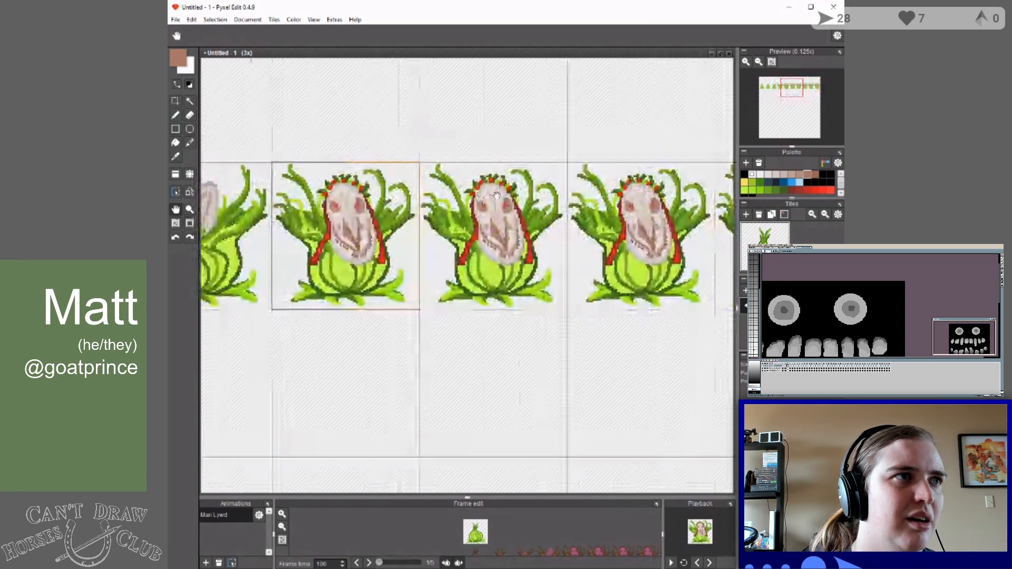
pyautogui.scroll(1, 513, 196)
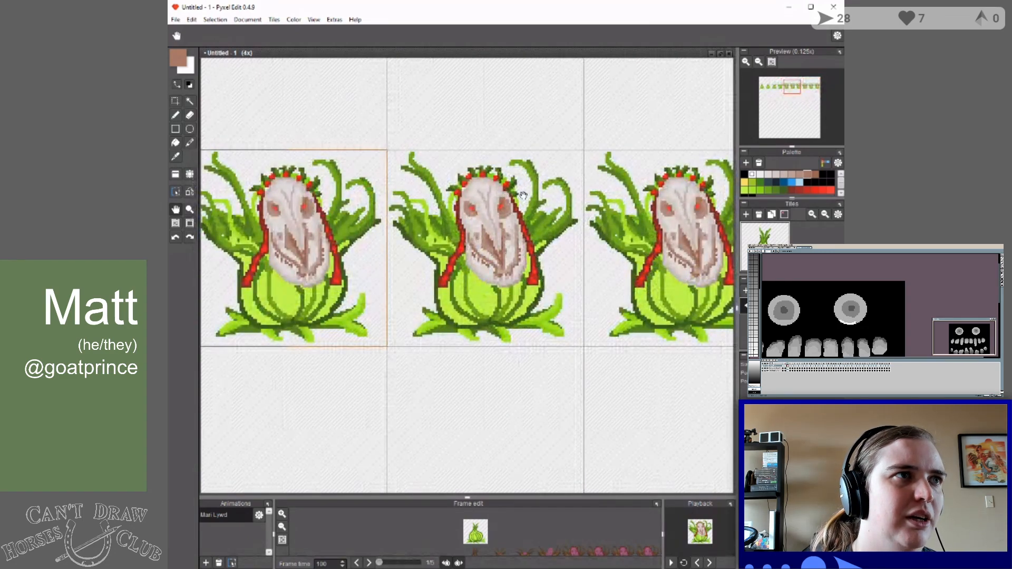
pyautogui.scroll(1, 467, 222)
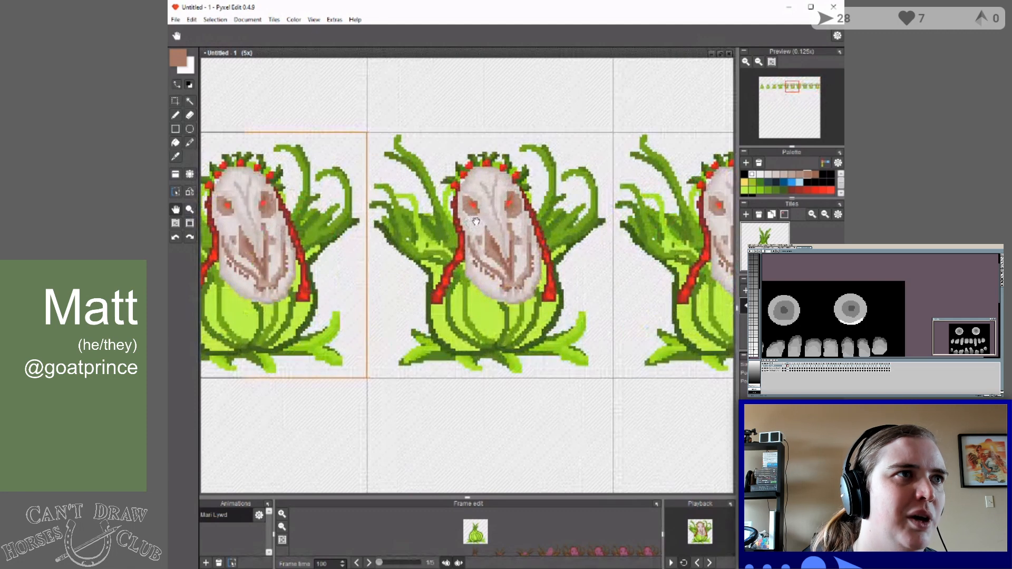
pyautogui.click(744, 182)
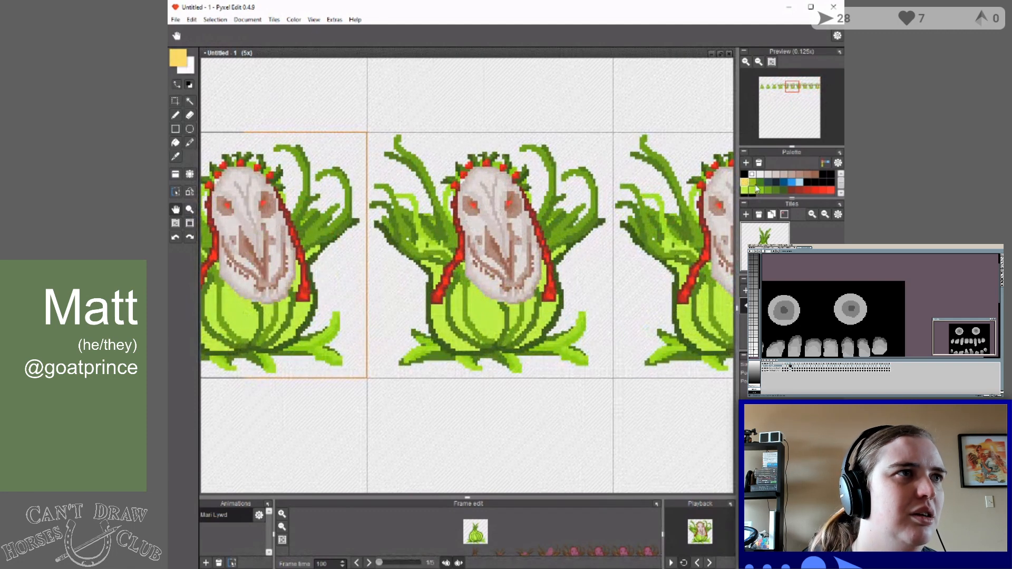
pyautogui.click(767, 184)
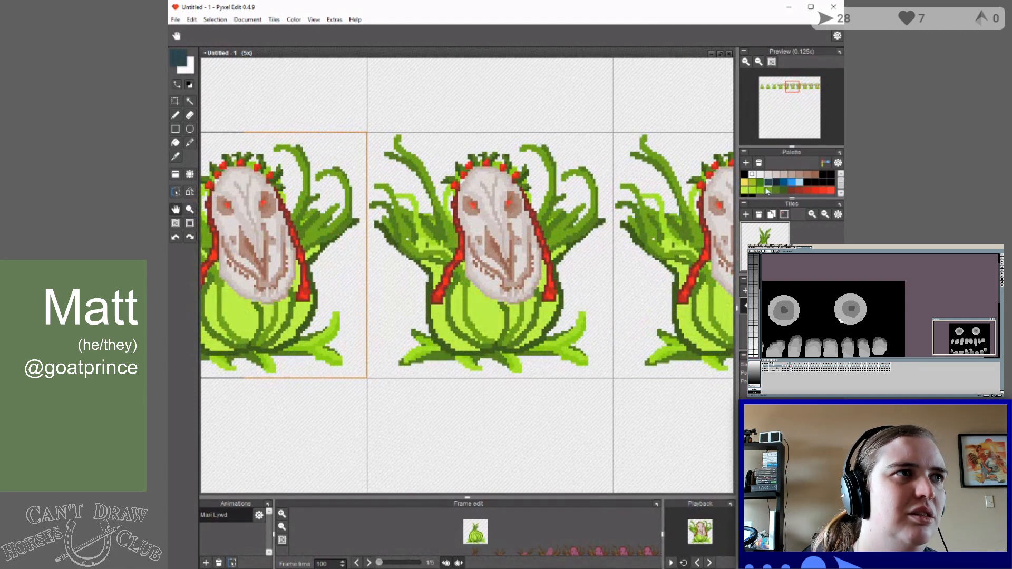
pyautogui.rightClick(769, 185)
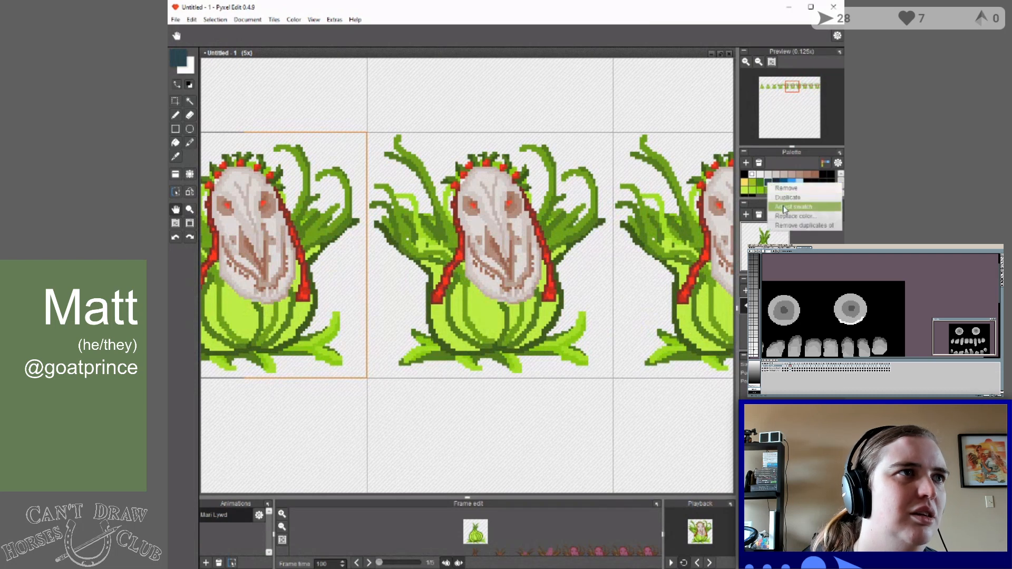
pyautogui.click(780, 196)
pyautogui.moveTo(385, 146); pyautogui.dragTo(388, 182)
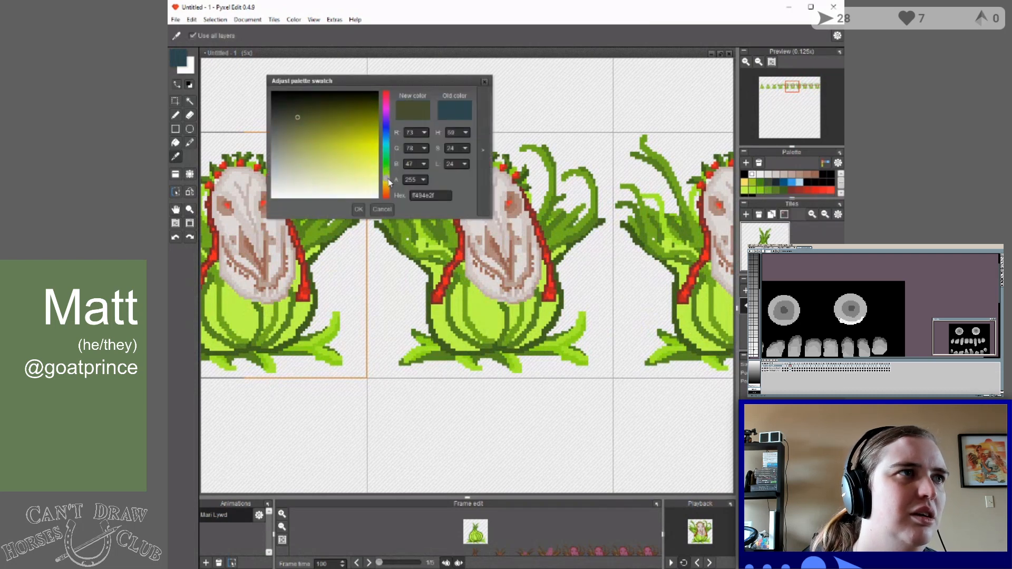
pyautogui.moveTo(297, 114); pyautogui.dragTo(361, 141)
pyautogui.moveTo(389, 182); pyautogui.dragTo(389, 186)
pyautogui.moveTo(371, 135); pyautogui.dragTo(375, 131)
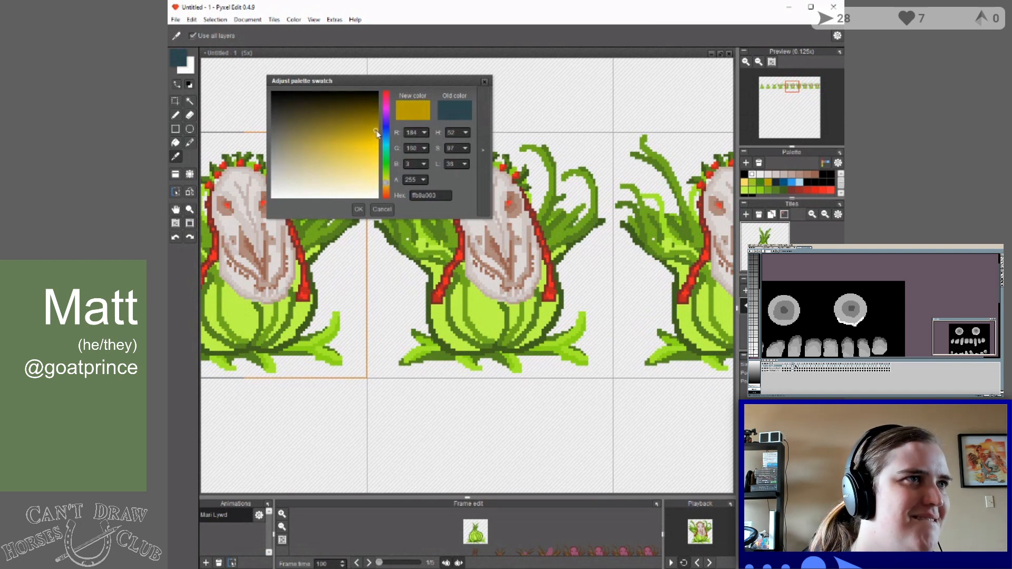
pyautogui.click(359, 209)
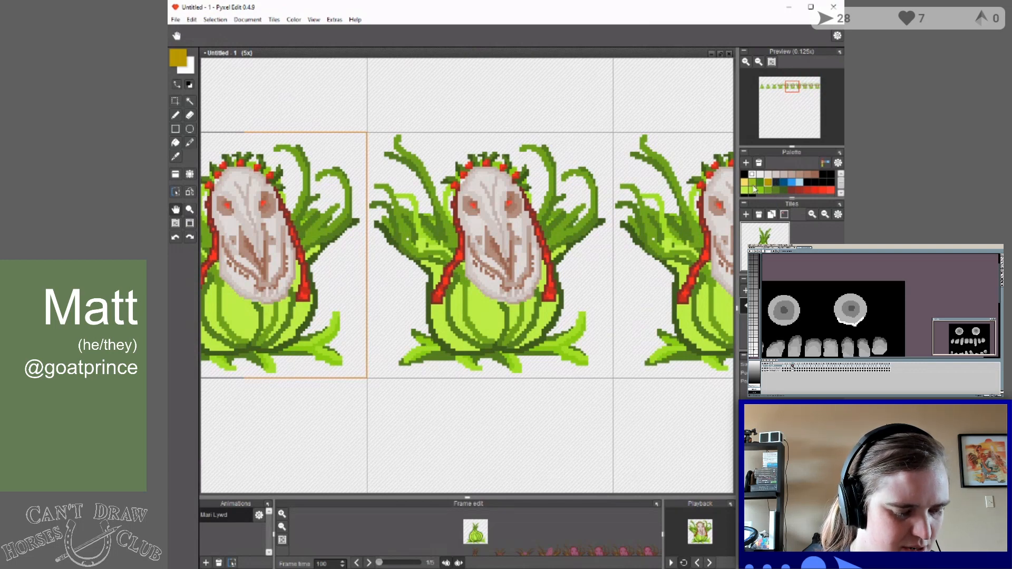
# Create a gradient of yellow shades in the palette between the light yellow and dark gold swatches.
pyautogui.click(177, 85)
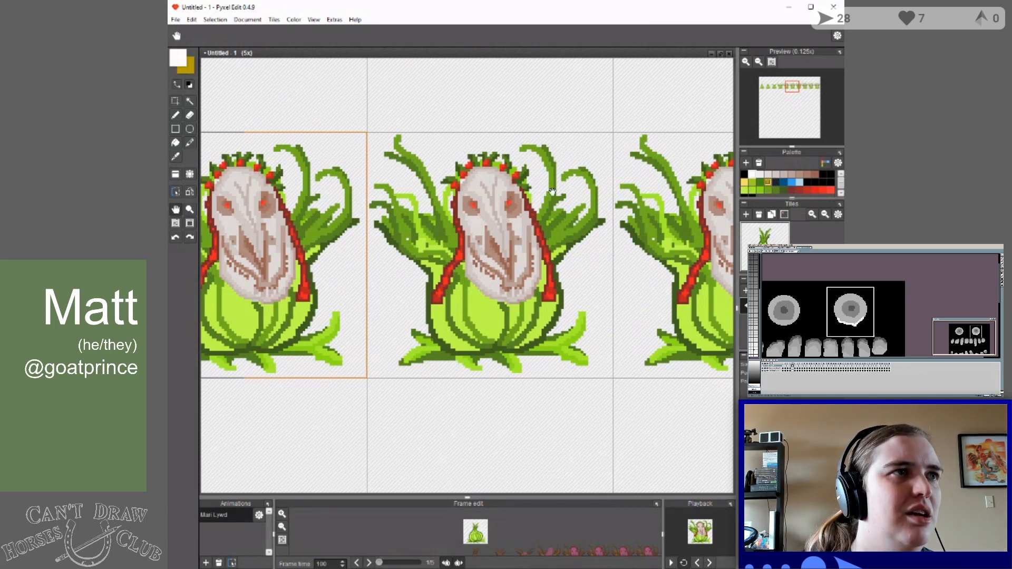
pyautogui.click(744, 183)
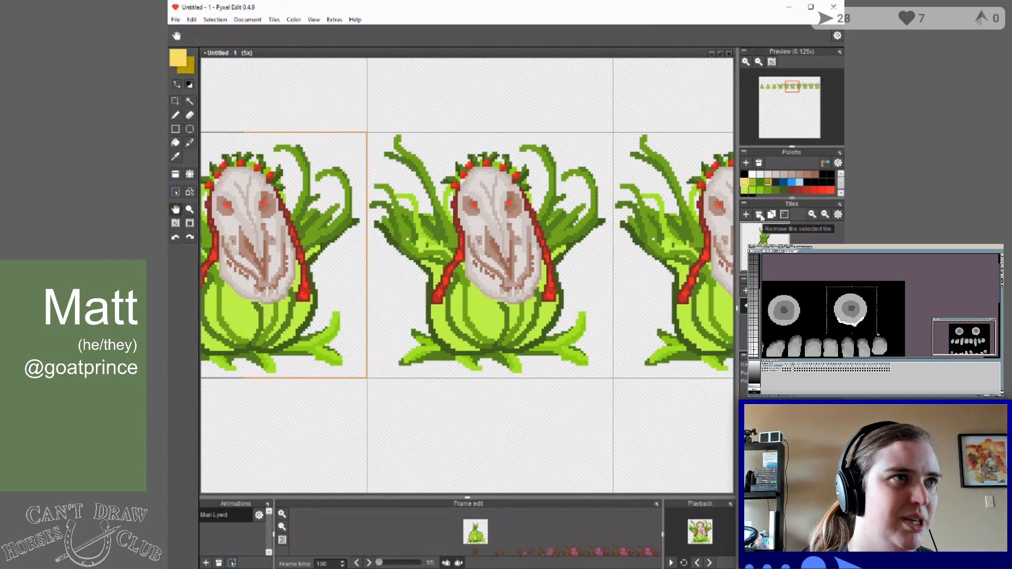
pyautogui.click(827, 163)
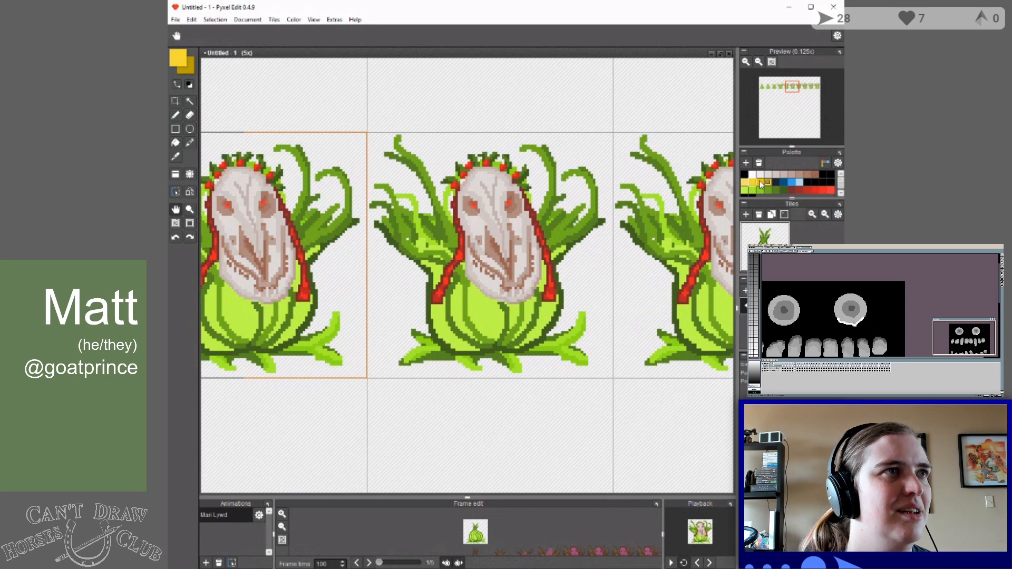
# Look through the row of plant sprites up to the last tile, comparing the copied frames.
pyautogui.moveTo(797, 87)
pyautogui.mouseDown()
pyautogui.moveTo(810, 90)
pyautogui.moveTo(799, 86)
pyautogui.mouseUp()
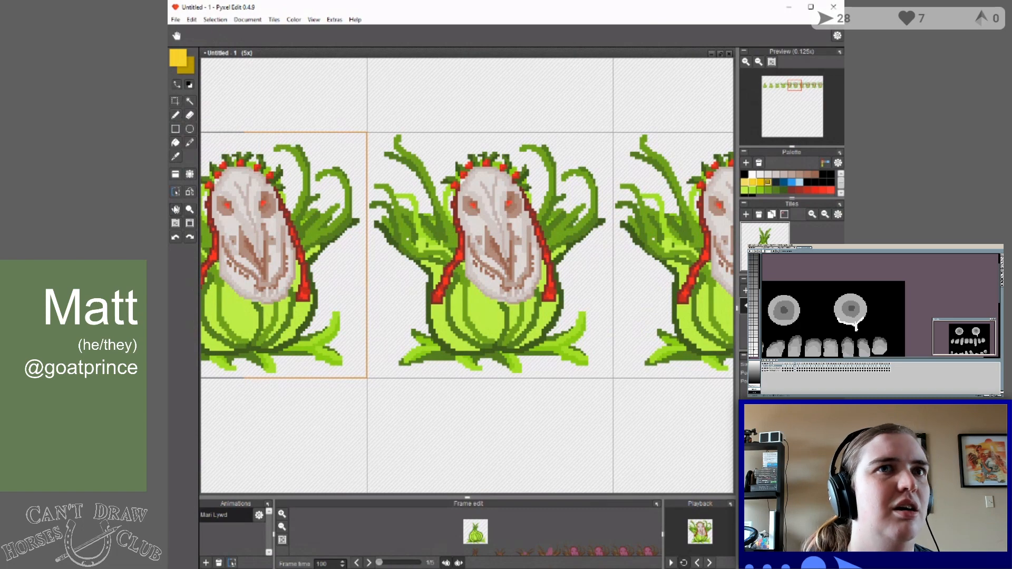
pyautogui.moveTo(568, 224); pyautogui.dragTo(393, 203)
pyautogui.moveTo(651, 190); pyautogui.dragTo(389, 204)
pyautogui.moveTo(633, 226); pyautogui.dragTo(388, 189)
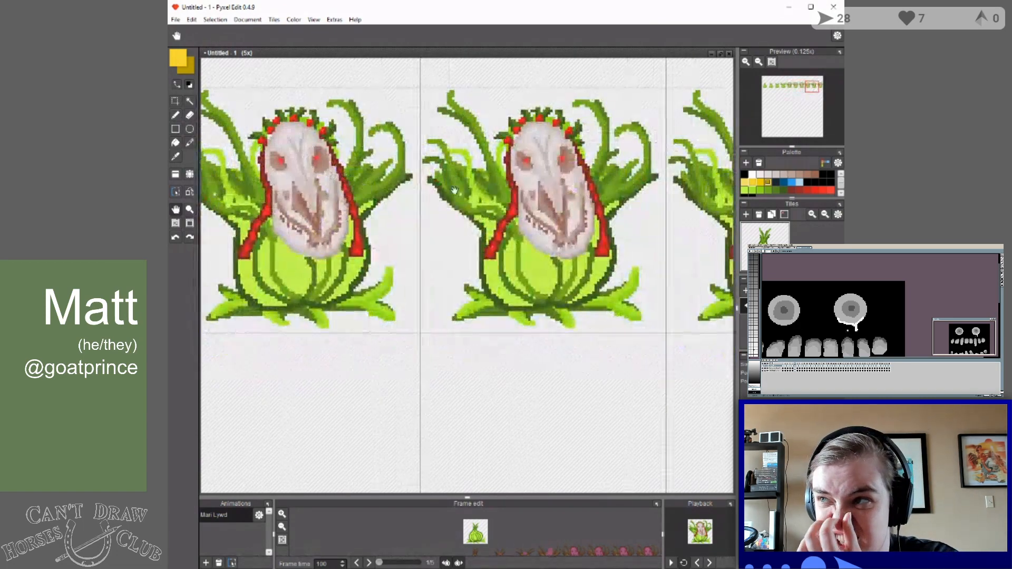
pyautogui.moveTo(618, 158); pyautogui.dragTo(401, 179)
pyautogui.moveTo(545, 193); pyautogui.dragTo(520, 189)
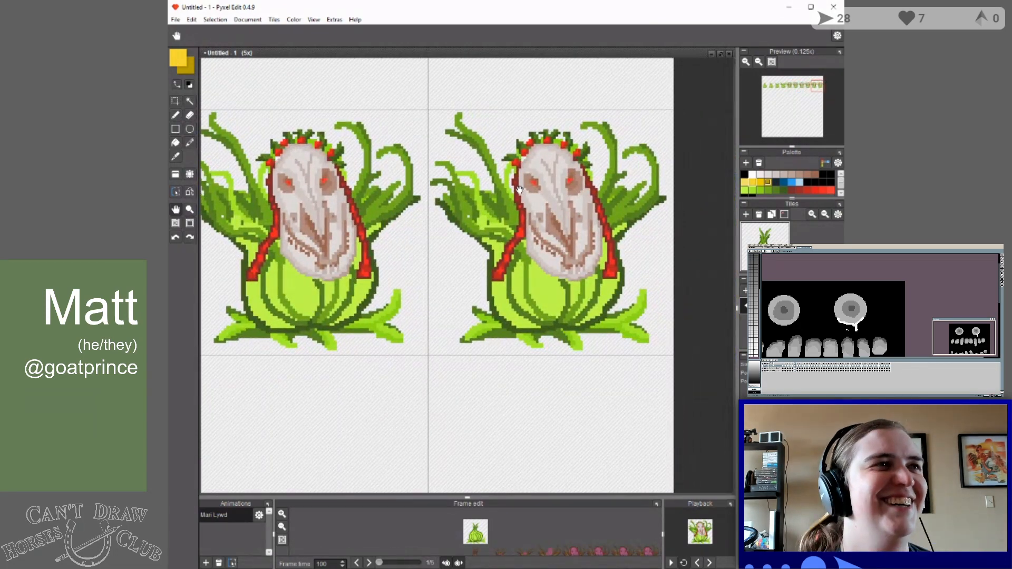
pyautogui.moveTo(409, 219); pyautogui.dragTo(614, 217)
pyautogui.moveTo(369, 216); pyautogui.dragTo(533, 217)
pyautogui.moveTo(457, 215)
pyautogui.mouseDown()
pyautogui.moveTo(623, 219)
pyautogui.moveTo(459, 217)
pyautogui.mouseUp()
pyautogui.moveTo(600, 222); pyautogui.dragTo(453, 223)
pyautogui.moveTo(620, 247); pyautogui.dragTo(428, 251)
pyautogui.moveTo(577, 236)
pyautogui.mouseDown()
pyautogui.moveTo(417, 228)
pyautogui.moveTo(416, 251)
pyautogui.moveTo(522, 232)
pyautogui.moveTo(509, 225)
pyautogui.mouseUp()
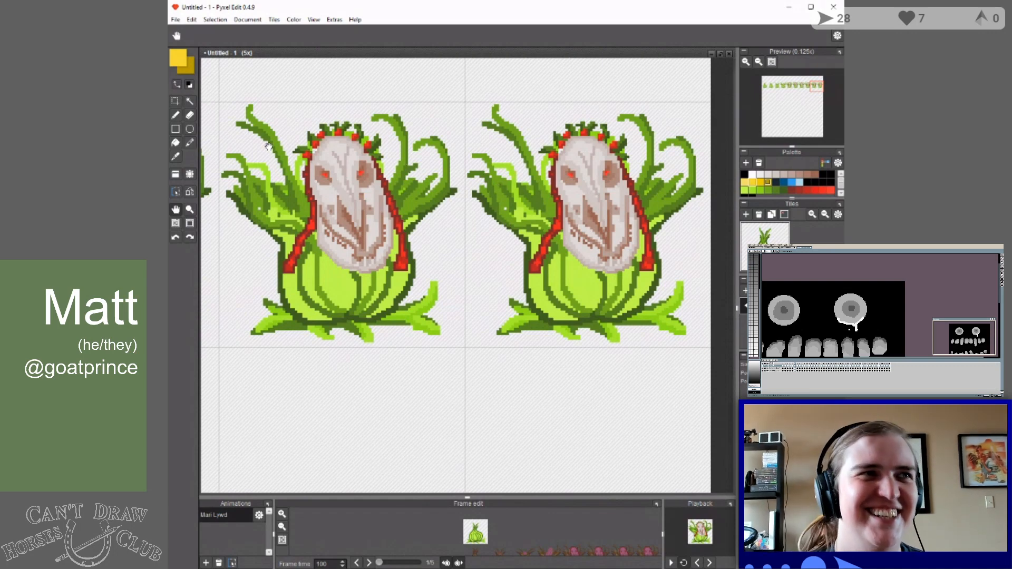
# Choose the Pen tool with the dark gold colour, try a lettering stroke beside the last sprite and undo it.
pyautogui.click(176, 116)
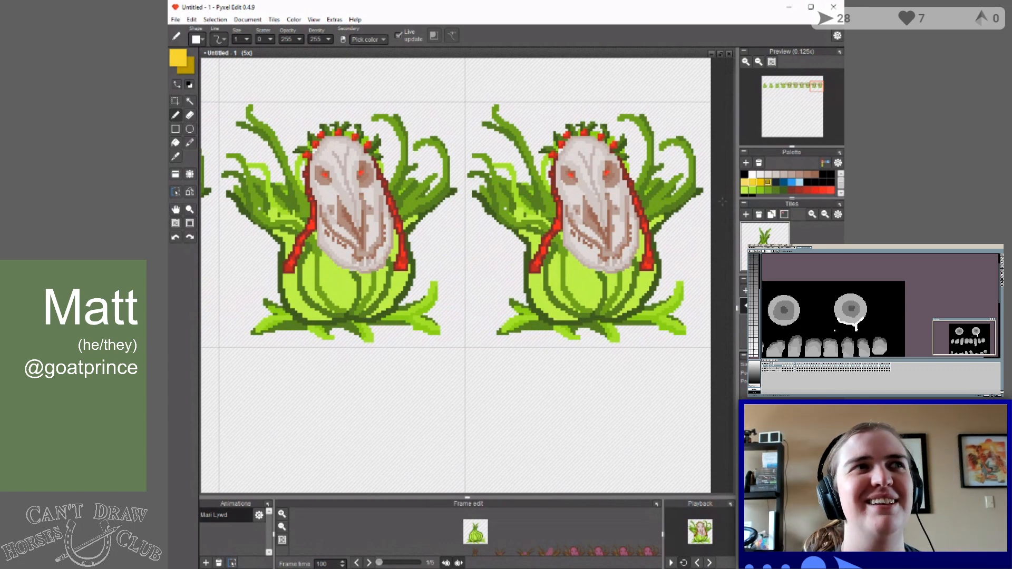
pyautogui.click(768, 182)
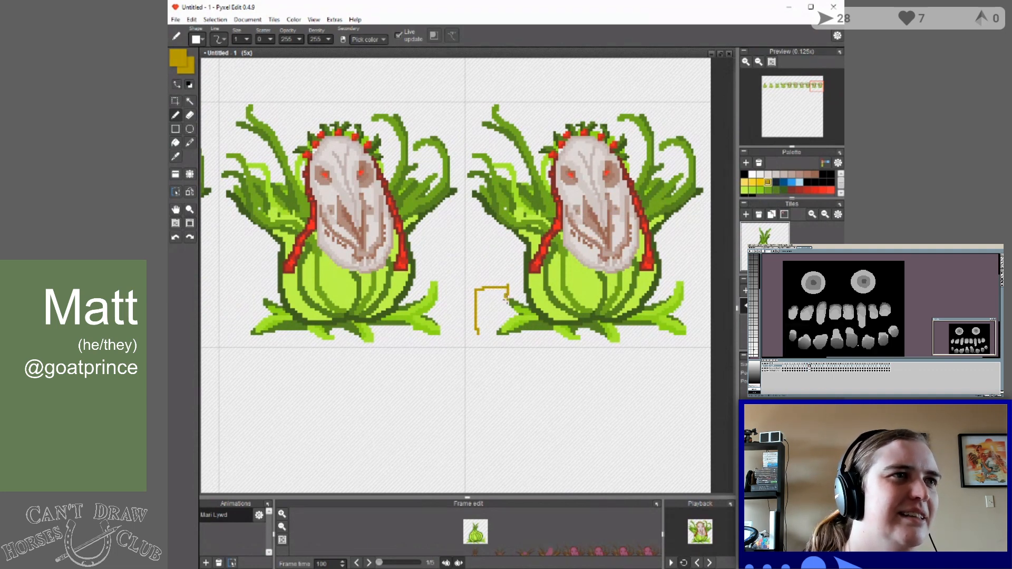
pyautogui.hotkey('ctrl', 'z')
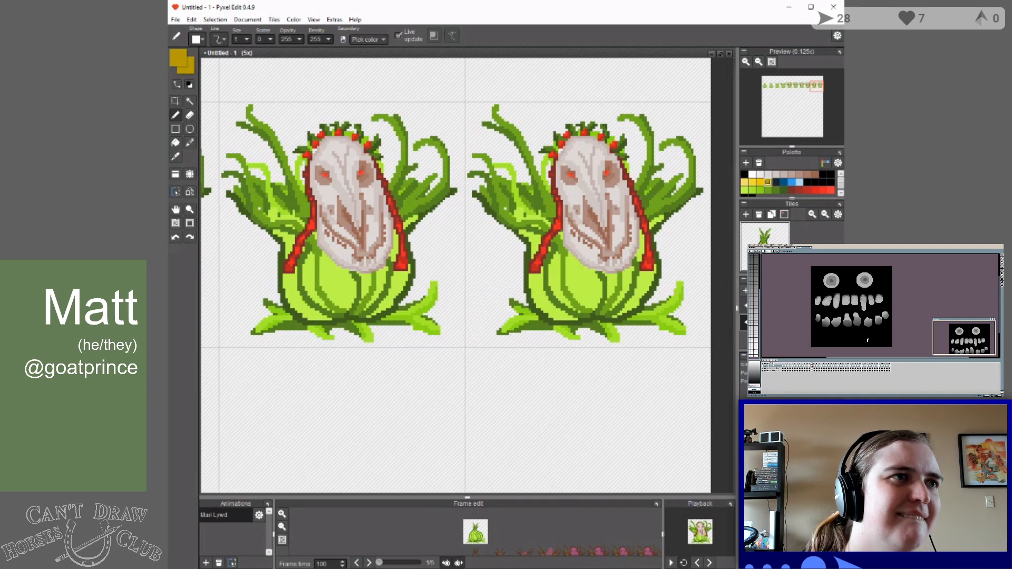
# Rename Layer 1 to "words" in its layer settings.
pyautogui.rightClick(779, 322)
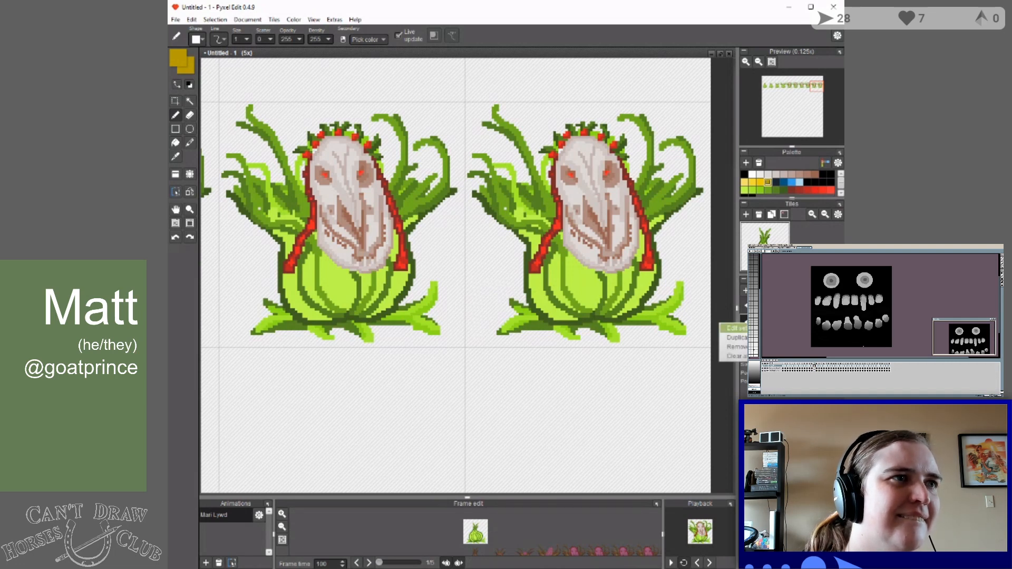
pyautogui.click(736, 328)
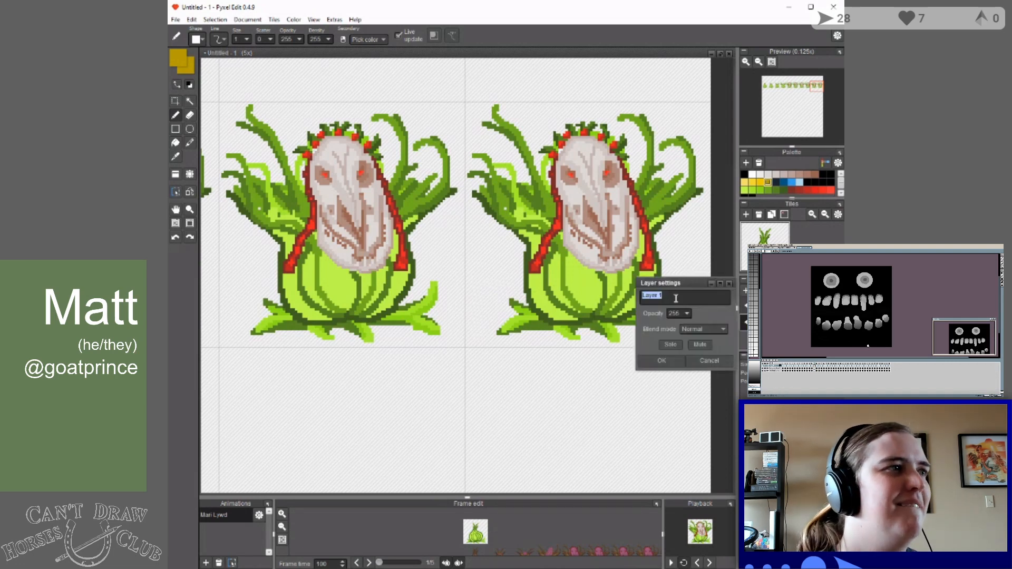
pyautogui.write('words')
pyautogui.press('Return')
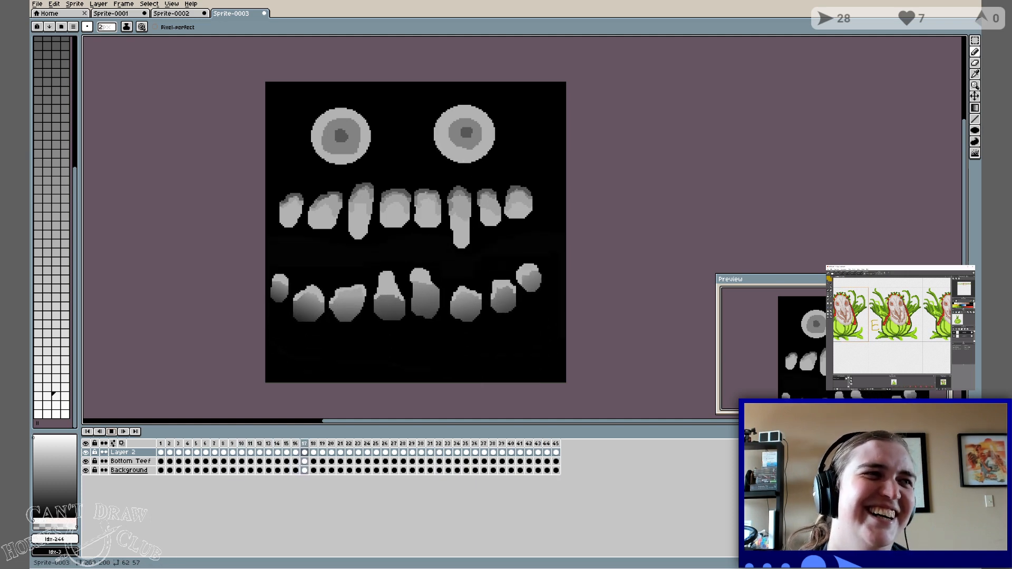
pyautogui.press('Return')
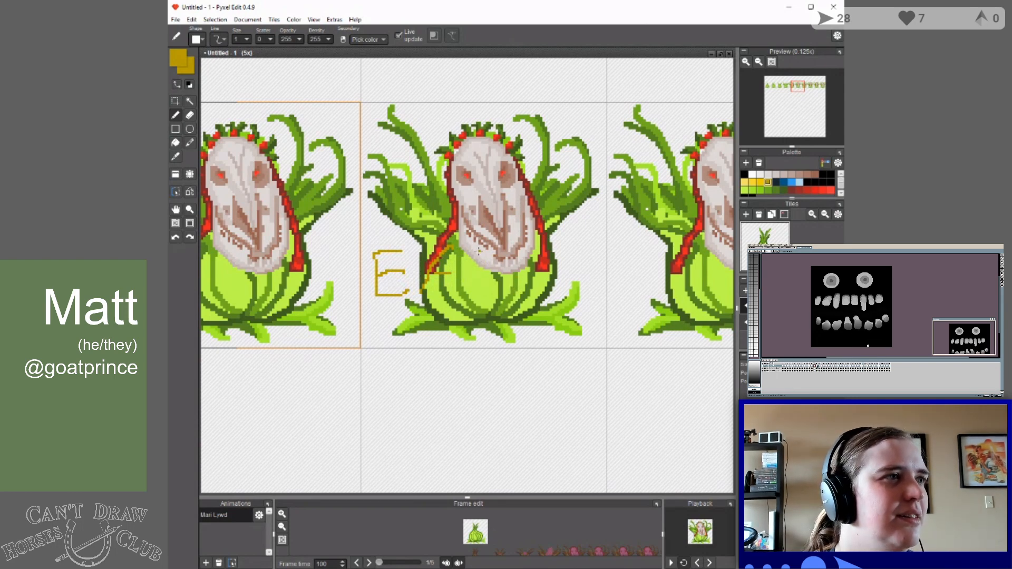
# Switch to Pyxel Edit and complete the hand-drawn dark gold lettering "EAT FRESH" across the lower part of the middle plant sprite.
pyautogui.moveTo(481, 252); pyautogui.dragTo(513, 257)
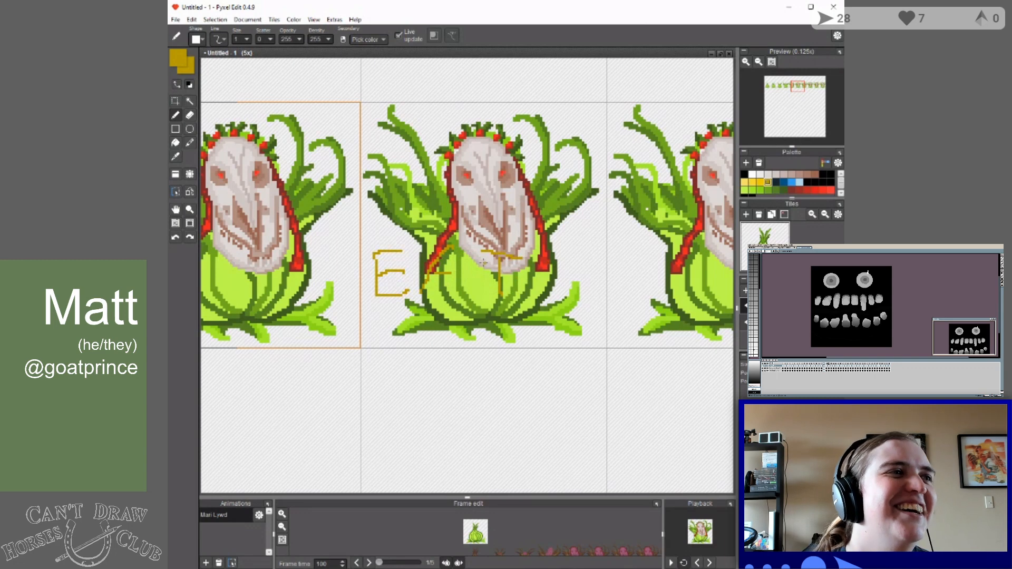
pyautogui.moveTo(431, 338); pyautogui.dragTo(423, 310)
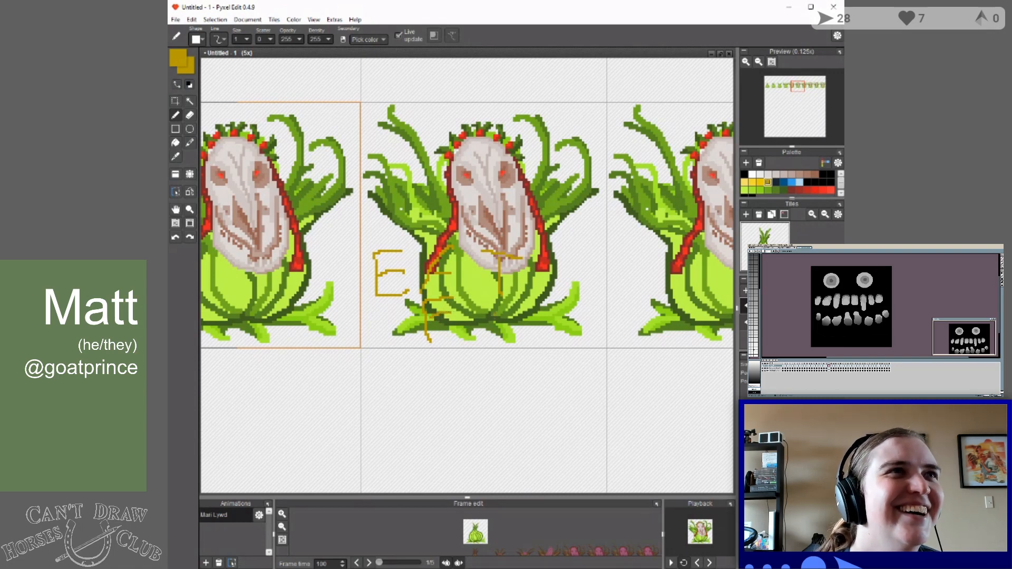
pyautogui.moveTo(464, 340); pyautogui.dragTo(466, 305)
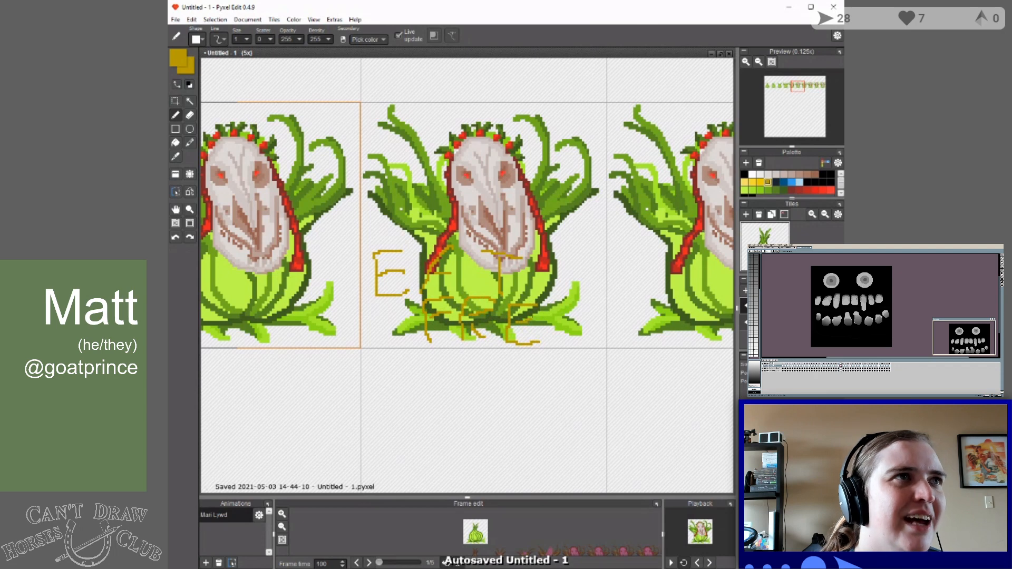
pyautogui.moveTo(558, 300)
pyautogui.mouseDown()
pyautogui.moveTo(545, 315)
pyautogui.moveTo(562, 325)
pyautogui.mouseUp()
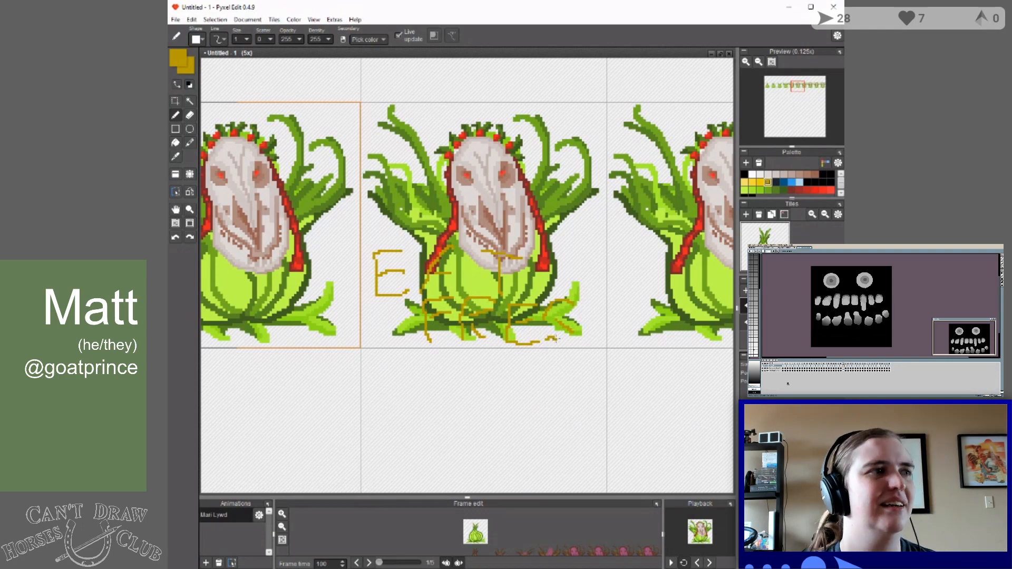
pyautogui.moveTo(555, 338); pyautogui.dragTo(571, 336)
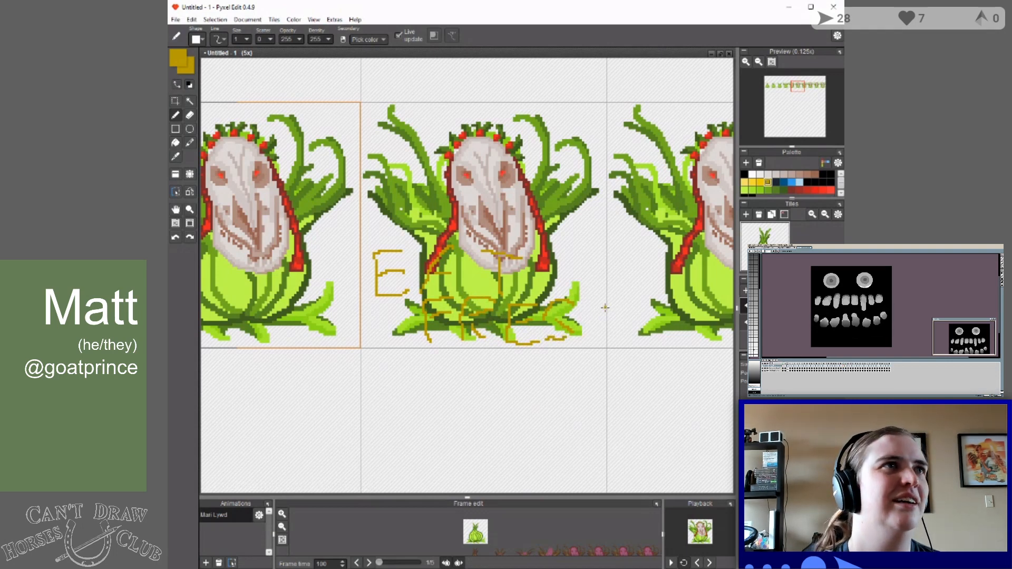
pyautogui.moveTo(583, 302); pyautogui.dragTo(580, 347)
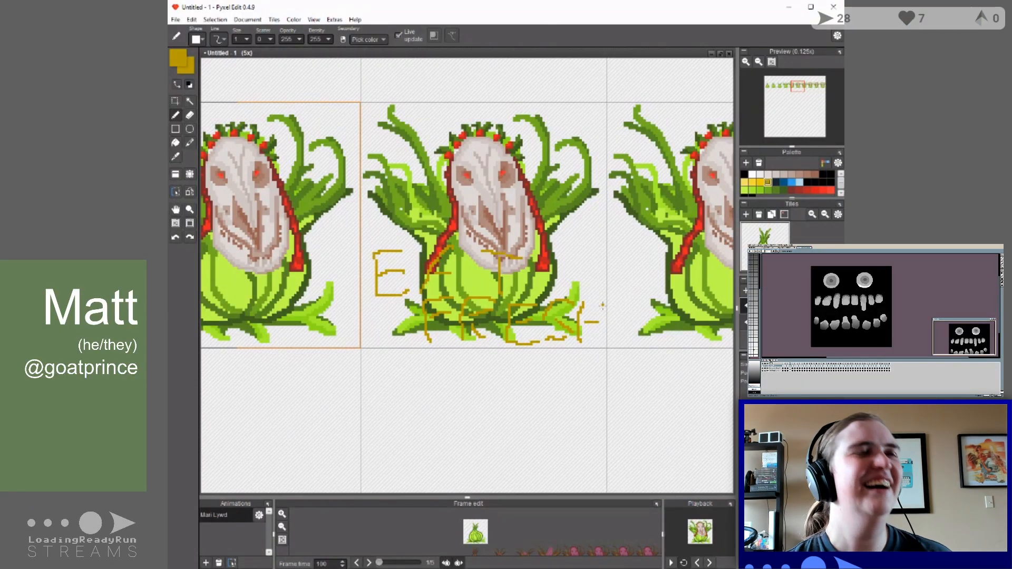
pyautogui.moveTo(603, 304); pyautogui.dragTo(605, 328)
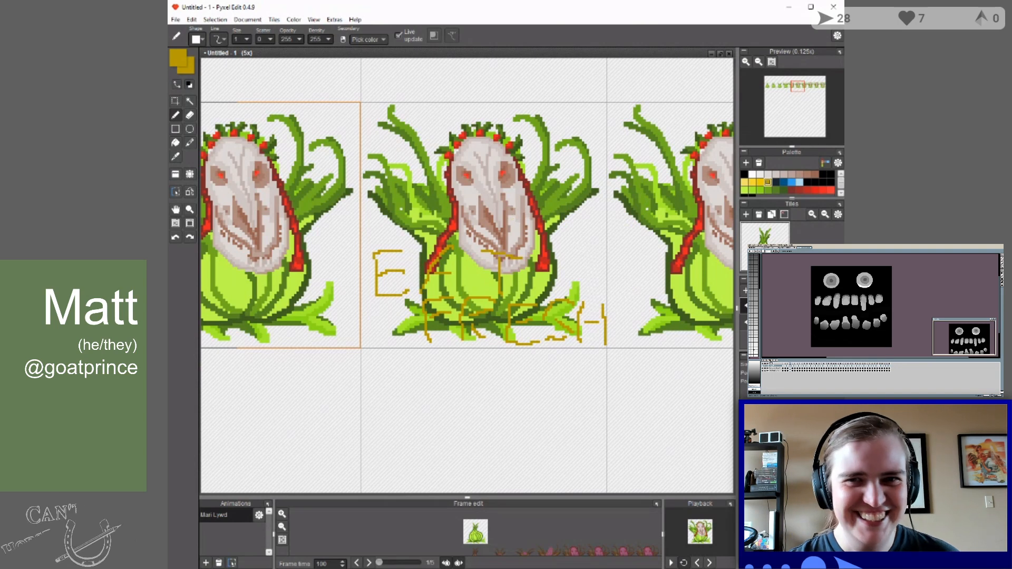
# Copy the dark gold "EAT FRESH" lettering from its tile and paste it over the next plant tile.
pyautogui.click(176, 101)
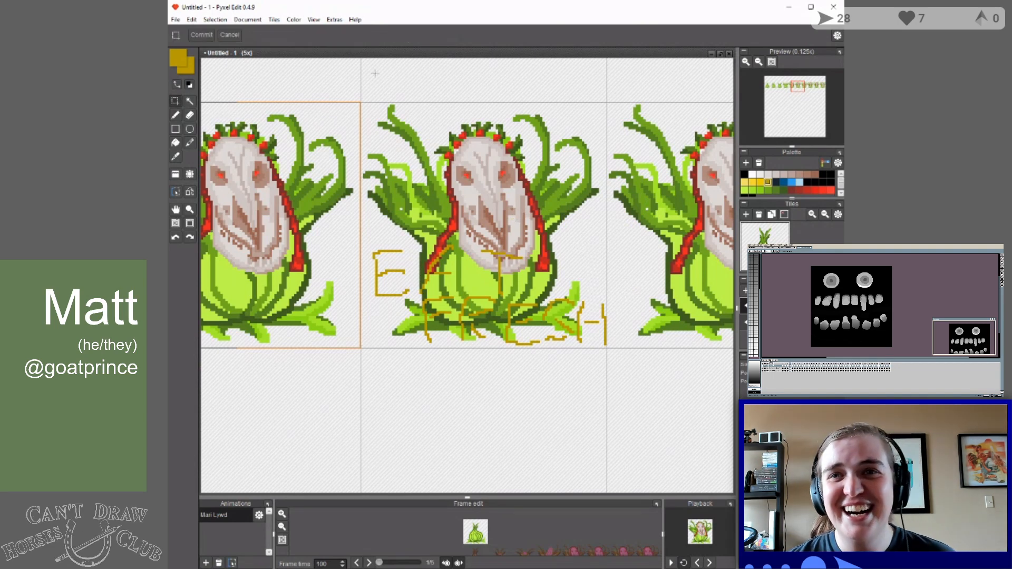
pyautogui.moveTo(361, 102); pyautogui.dragTo(605, 348)
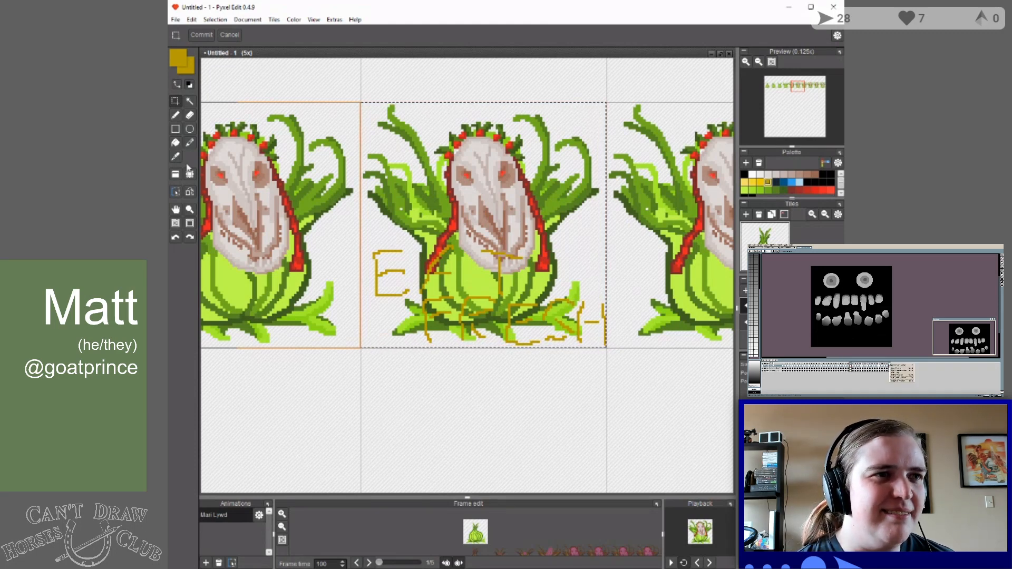
pyautogui.click(176, 209)
pyautogui.moveTo(668, 215); pyautogui.dragTo(471, 222)
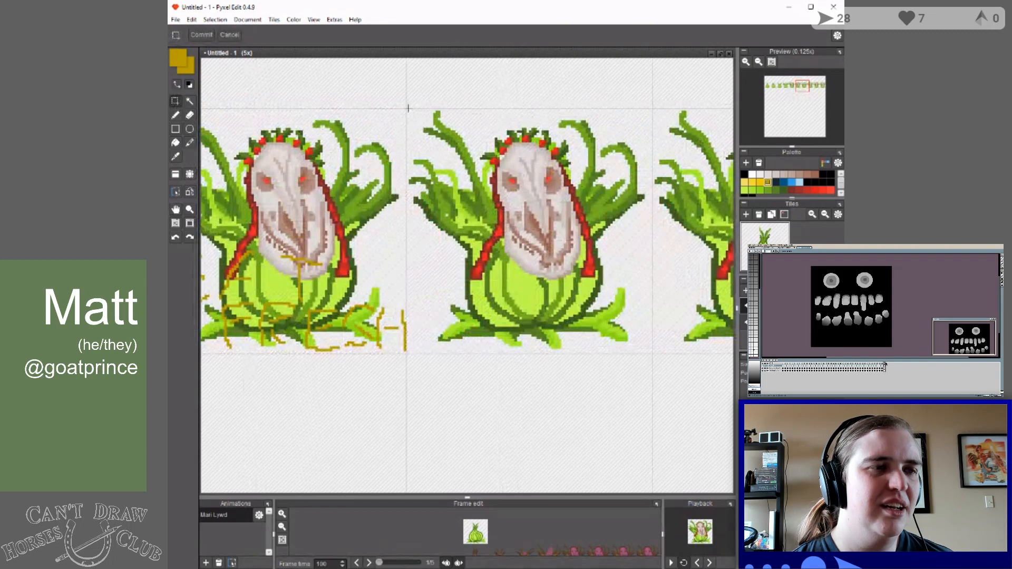
pyautogui.moveTo(405, 109); pyautogui.dragTo(652, 354)
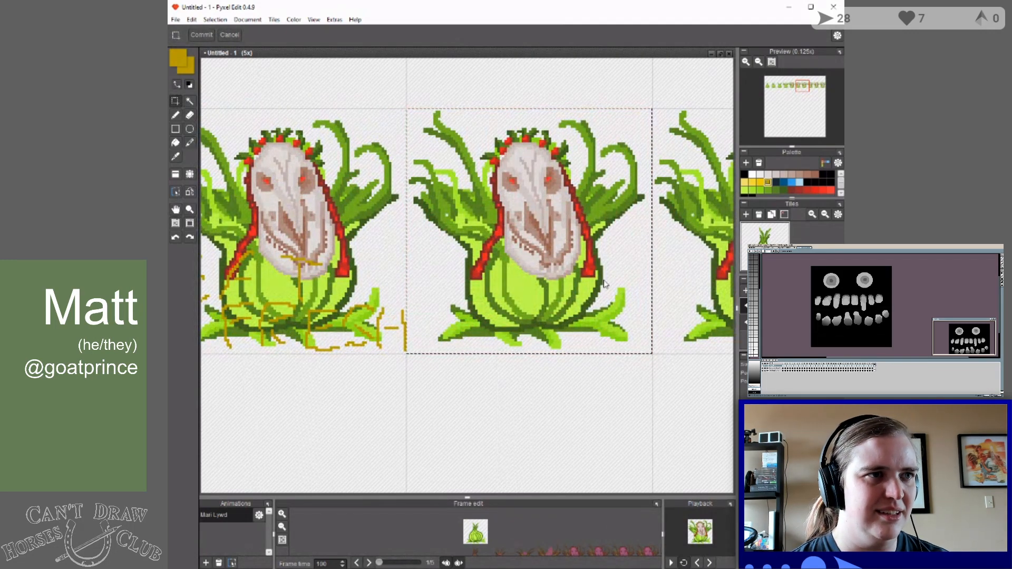
pyautogui.hotkey('ctrl', 'v')
# Thicken the copied E, A and the start of FRESH with Pen strokes in the brighter yellow beside the dark gold lines.
pyautogui.click(761, 183)
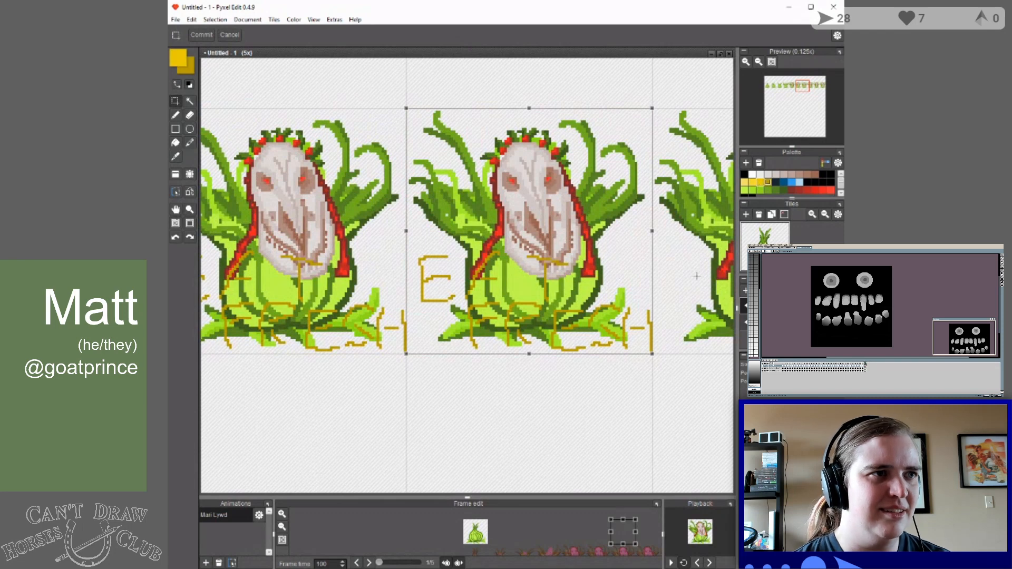
pyautogui.click(175, 115)
pyautogui.click(175, 100)
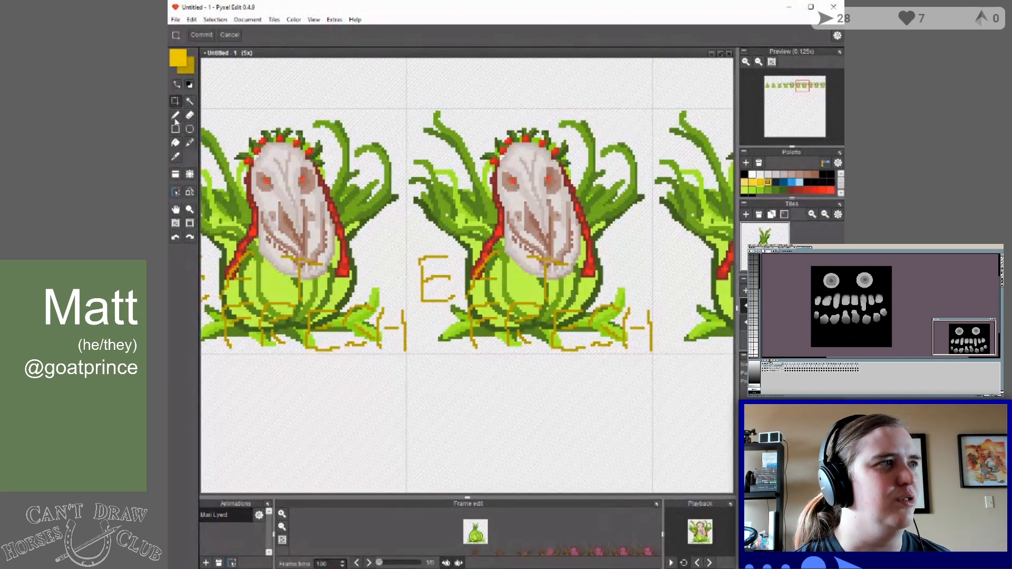
pyautogui.press('b')
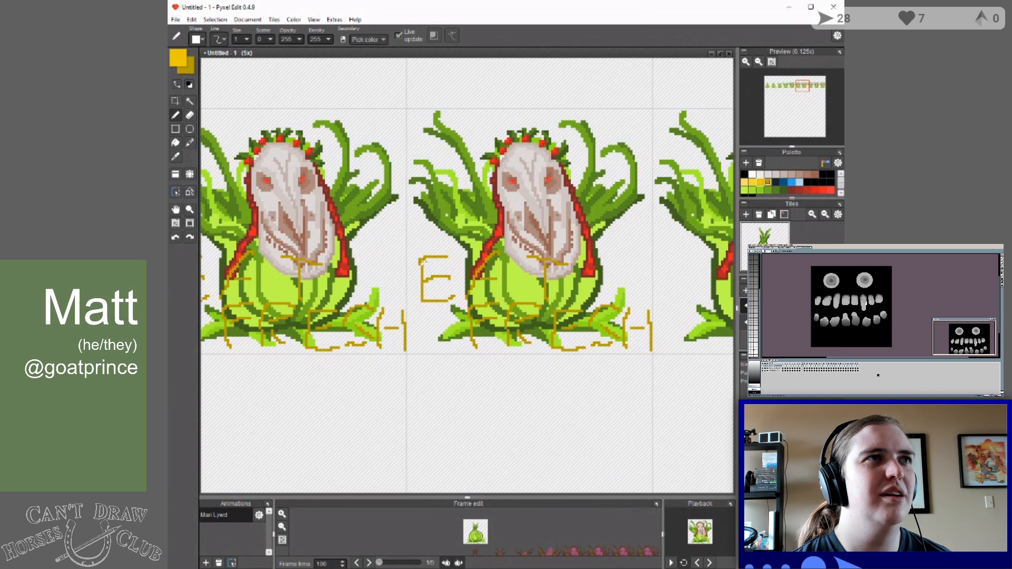
pyautogui.moveTo(423, 262); pyautogui.dragTo(446, 259)
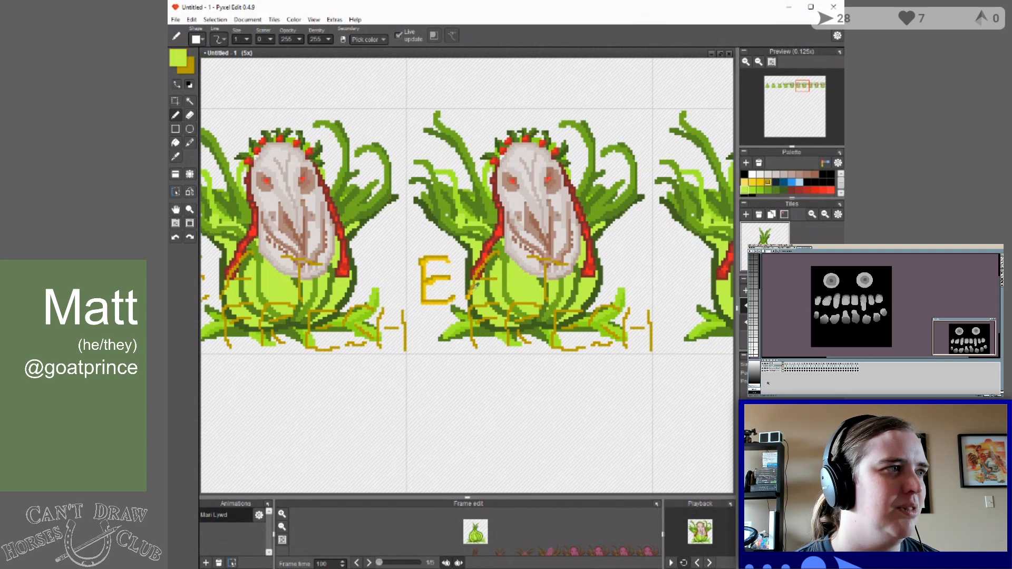
pyautogui.rightClick(473, 292)
pyautogui.click(764, 183)
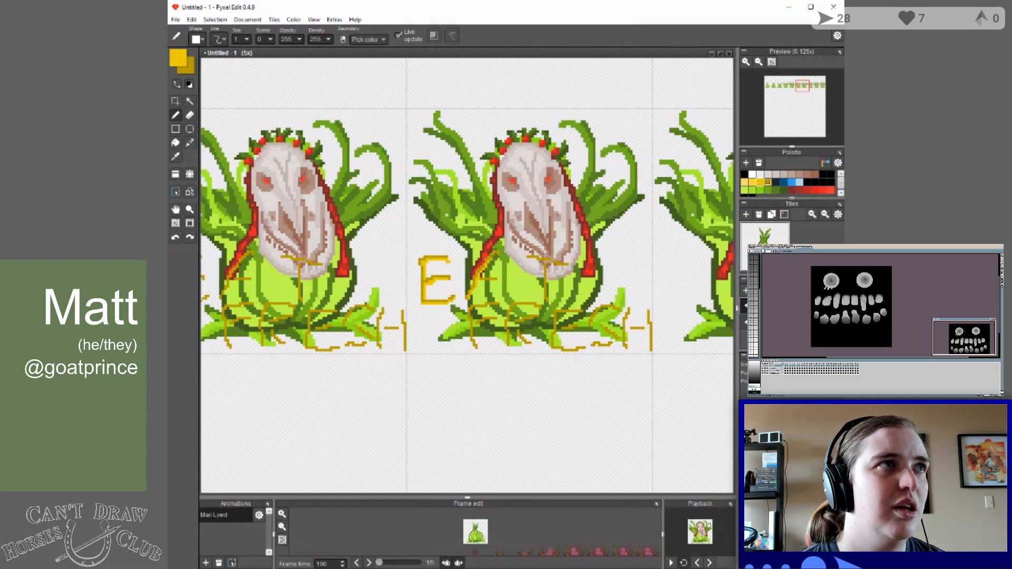
pyautogui.rightClick(496, 254)
pyautogui.click(759, 183)
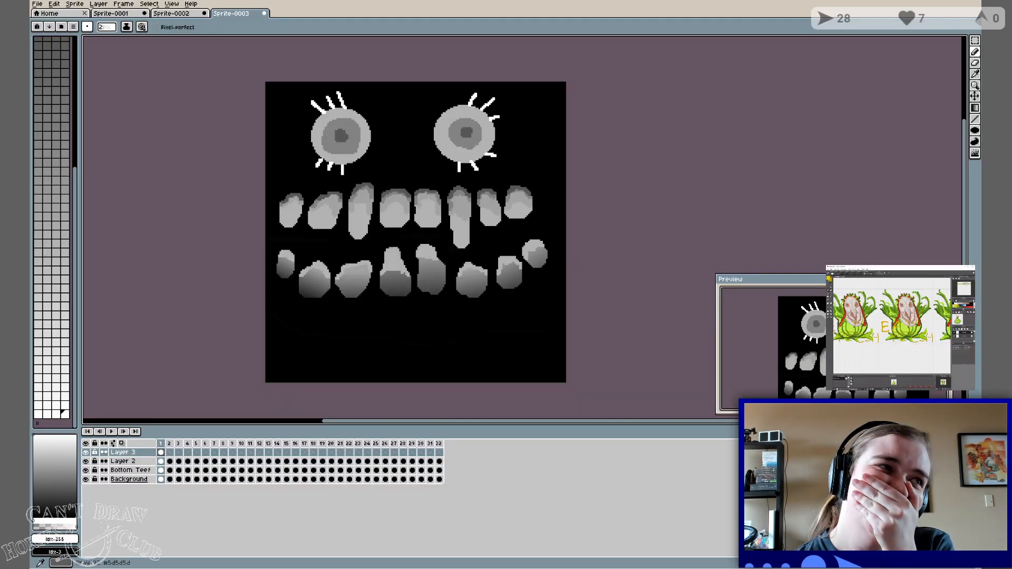
# Switch to Aseprite, extend the eyelash drawing on Layer 3 from frame 1 through frame 32, and play the animation back.
pyautogui.click(111, 432)
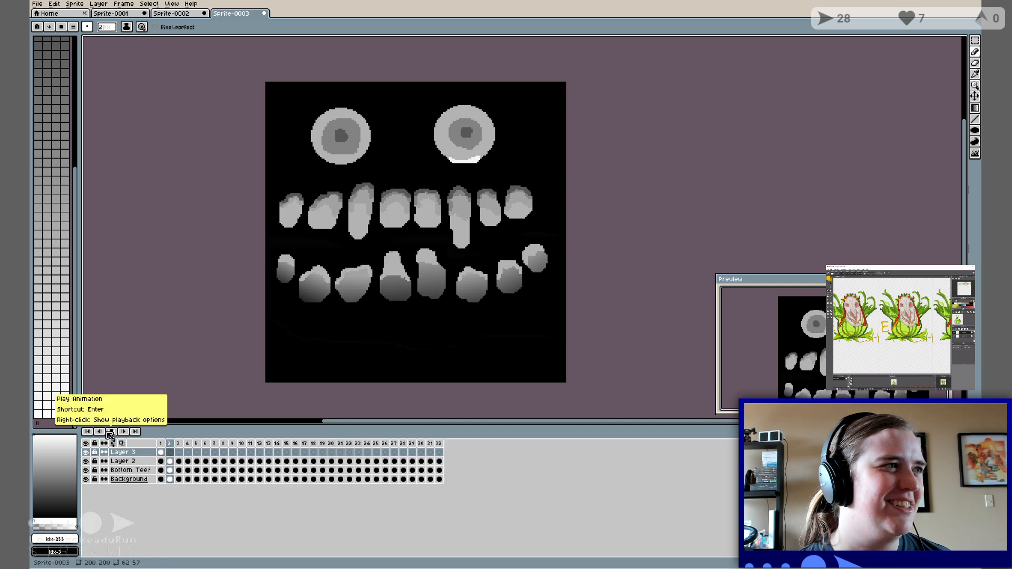
pyautogui.click(160, 455)
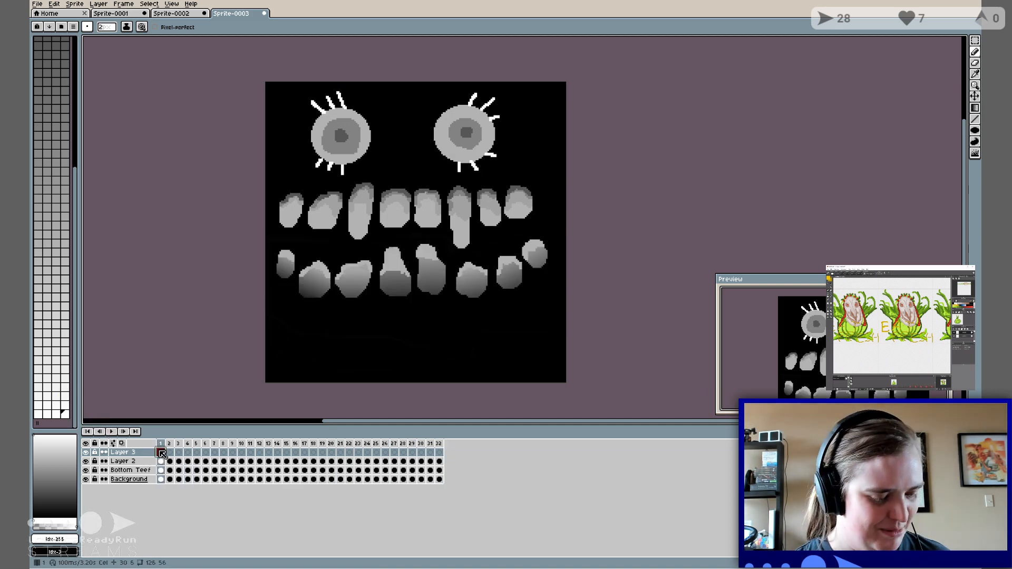
pyautogui.hotkey('ctrl', 'y')
pyautogui.hotkey('ctrl', 'y')
pyautogui.hotkey('ctrl', 'y')
pyautogui.hotkey('ctrl', 'y')
pyautogui.hotkey('ctrl', 'y')
pyautogui.hotkey('ctrl', 'y')
pyautogui.hotkey('alt', 'd')
pyautogui.hotkey('alt', 'd')
pyautogui.hotkey('alt', 'd')
pyautogui.hotkey('alt', 'd')
pyautogui.hotkey('alt', 'd')
pyautogui.hotkey('alt', 'd')
pyautogui.hotkey('alt', 'd')
pyautogui.hotkey('alt', 'd')
pyautogui.hotkey('alt', 'd')
pyautogui.hotkey('alt', 'd')
pyautogui.hotkey('alt', 'd')
pyautogui.hotkey('alt', 'd')
pyautogui.hotkey('alt', 'd')
pyautogui.hotkey('alt', 'd')
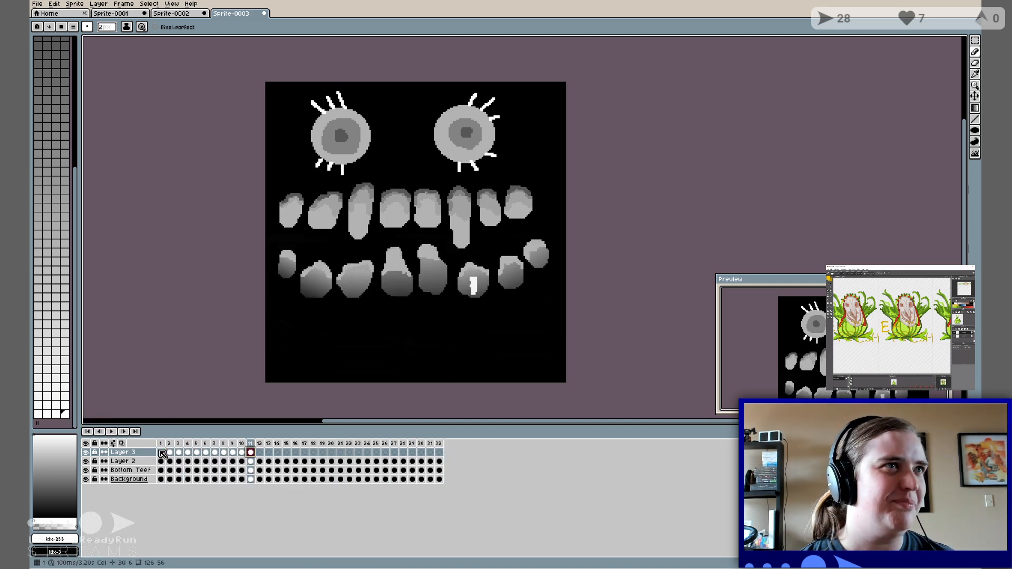
pyautogui.hotkey('alt', 'd')
pyautogui.hotkey('alt', 'd')
pyautogui.hotkey('alt', 'd')
pyautogui.hotkey('alt', 'd')
pyautogui.hotkey('alt', 'd')
pyautogui.hotkey('alt', 'd')
pyautogui.hotkey('alt', 'd')
pyautogui.hotkey('alt', 'd')
pyautogui.hotkey('alt', 'd')
pyautogui.hotkey('alt', 'd')
pyautogui.hotkey('alt', 'd')
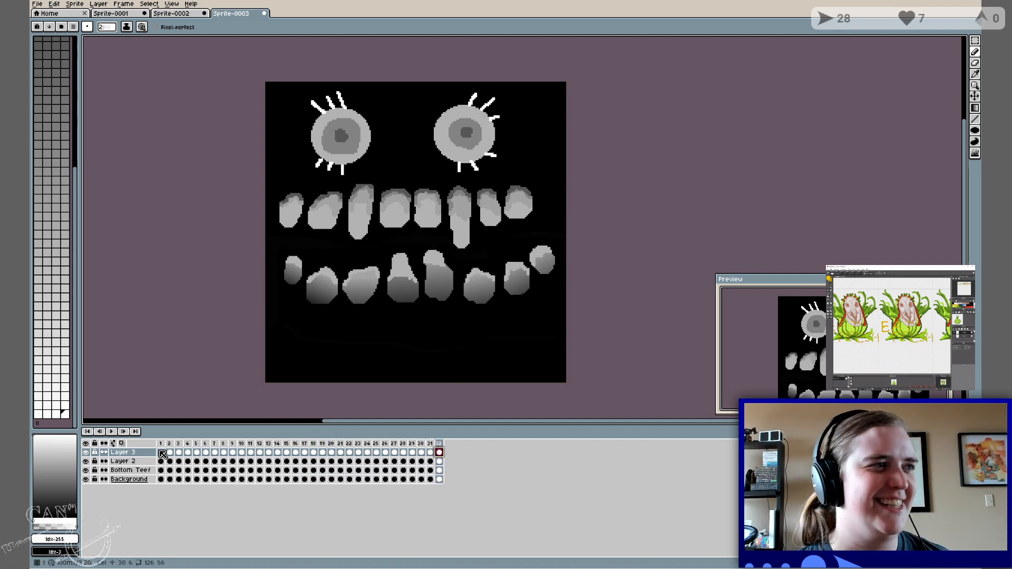
pyautogui.press('Return')
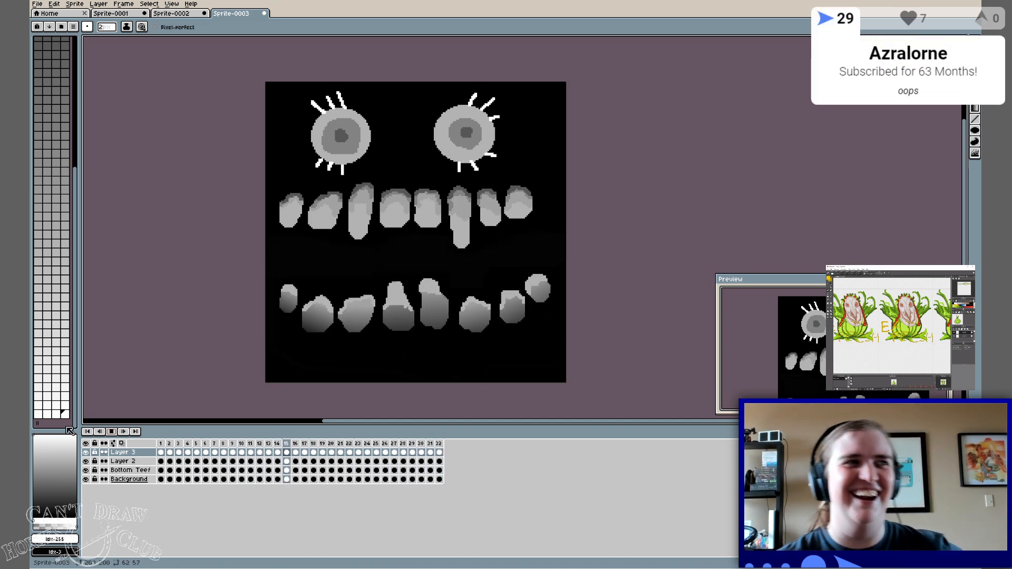
pyautogui.press('Return')
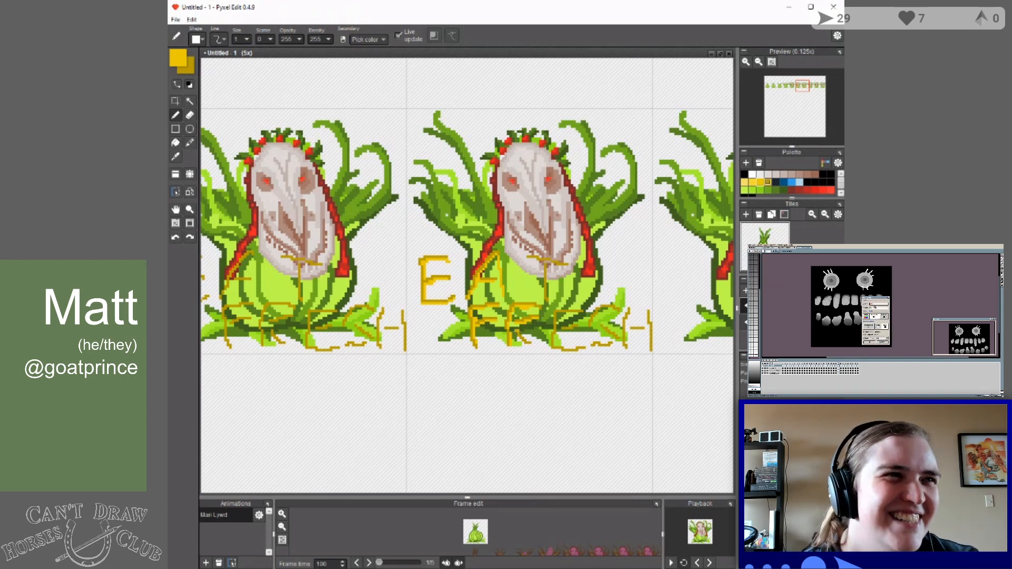
# Switch to Pyxel Edit and finish thickening the remaining "EAT FRESH" letters with the brighter yellow, undoing stray strokes.
pyautogui.hotkey('ctrl', 'z')
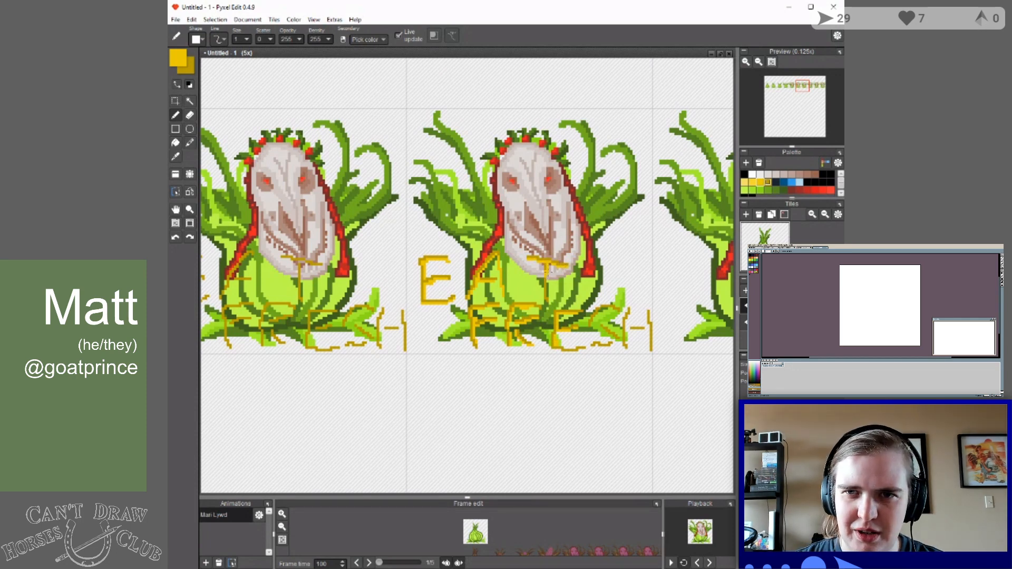
pyautogui.hotkey('ctrl', 'z')
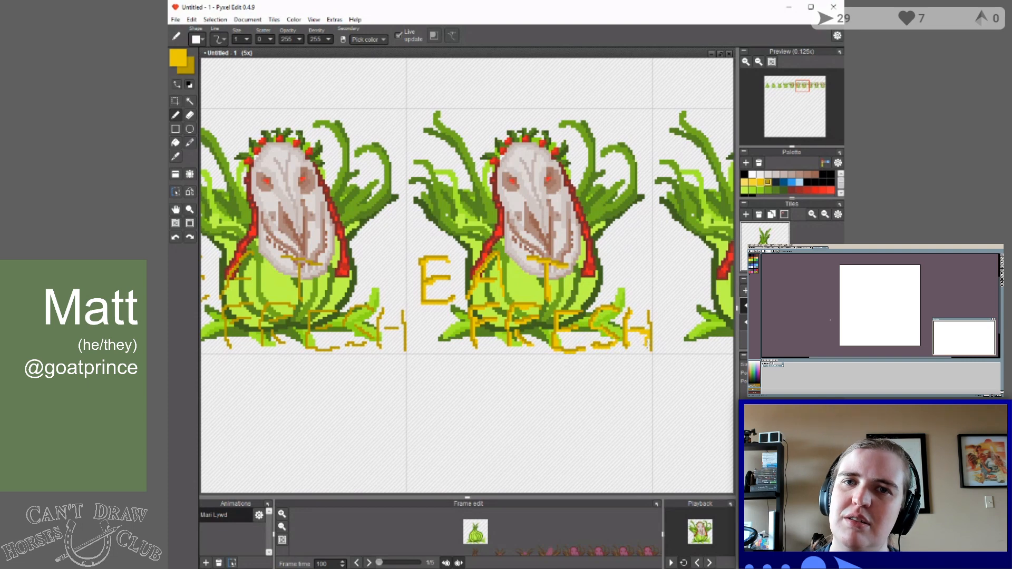
pyautogui.hotkey('ctrl', 'z')
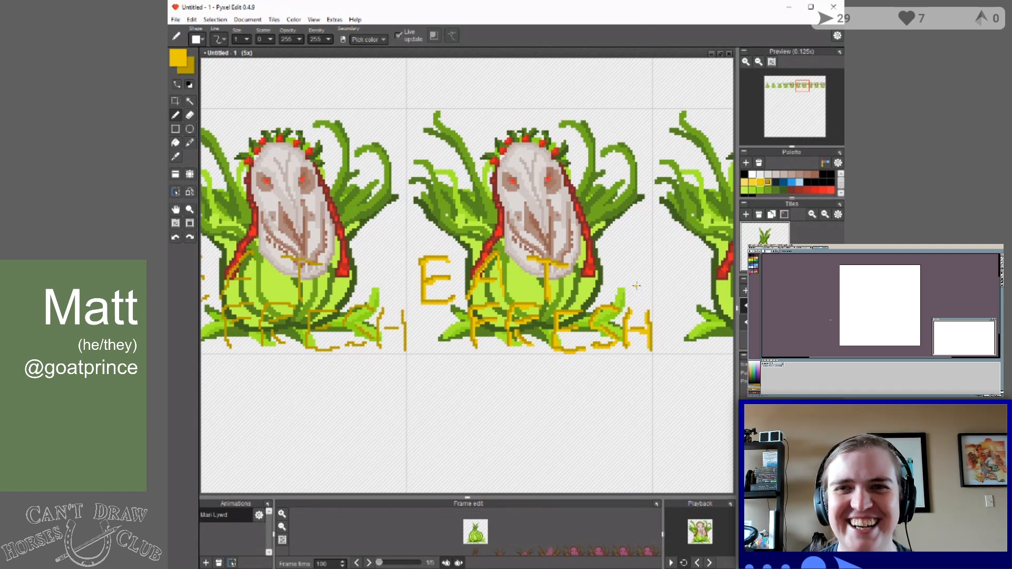
# Copy the two-tone "EAT FRESH" lettering from its tile and paste it over the following plant tile.
pyautogui.click(176, 100)
pyautogui.moveTo(407, 108); pyautogui.dragTo(651, 354)
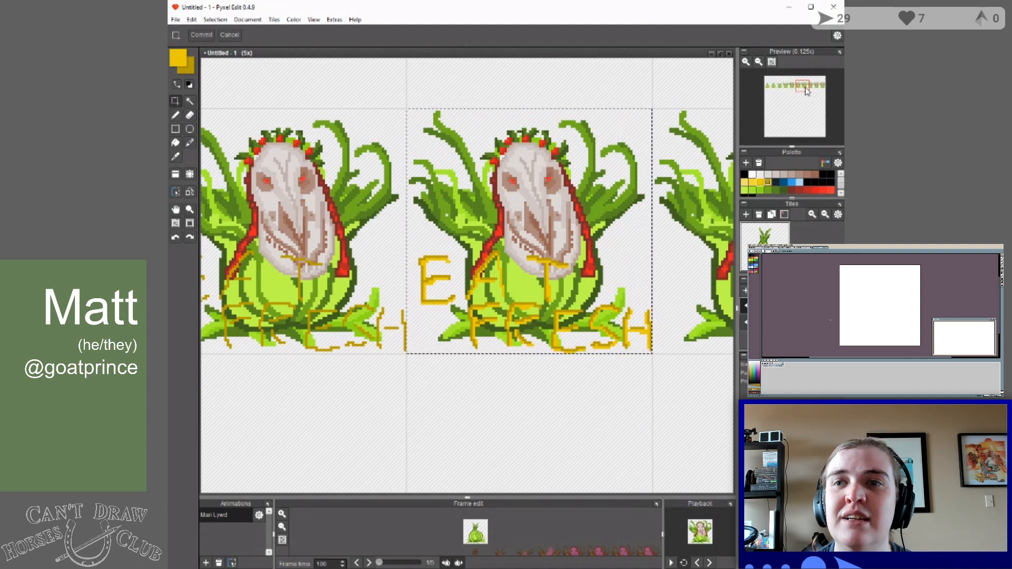
pyautogui.click(177, 211)
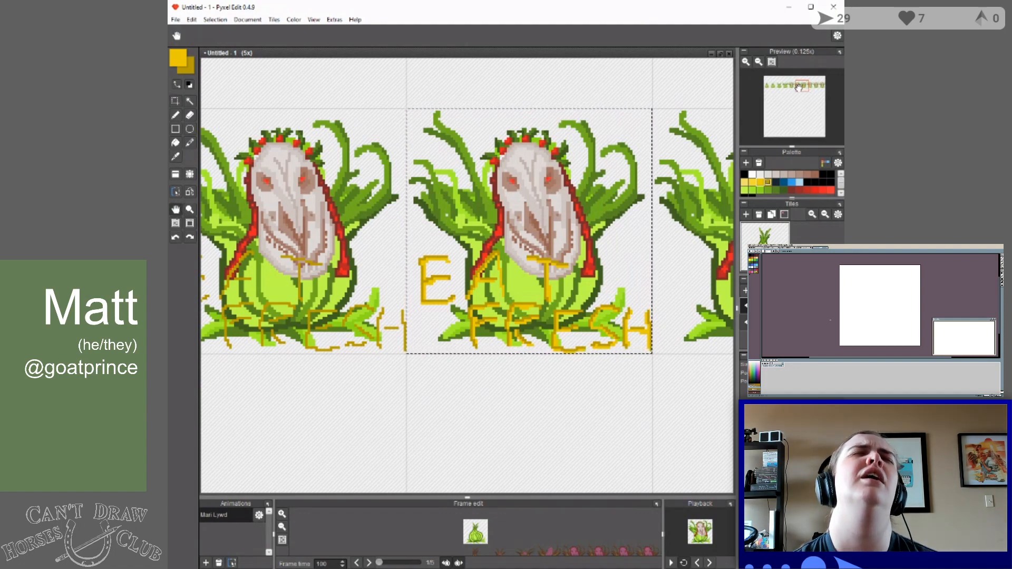
pyautogui.moveTo(675, 183); pyautogui.dragTo(383, 182)
pyautogui.click(175, 102)
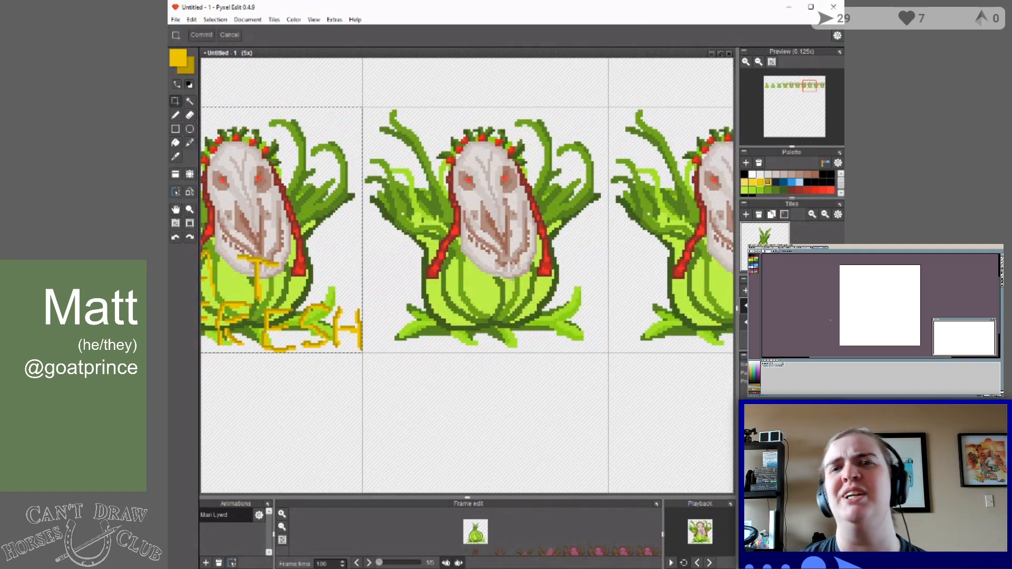
pyautogui.moveTo(363, 107); pyautogui.dragTo(596, 354)
pyautogui.moveTo(603, 351); pyautogui.dragTo(608, 352)
pyautogui.hotkey('ctrl', 'v')
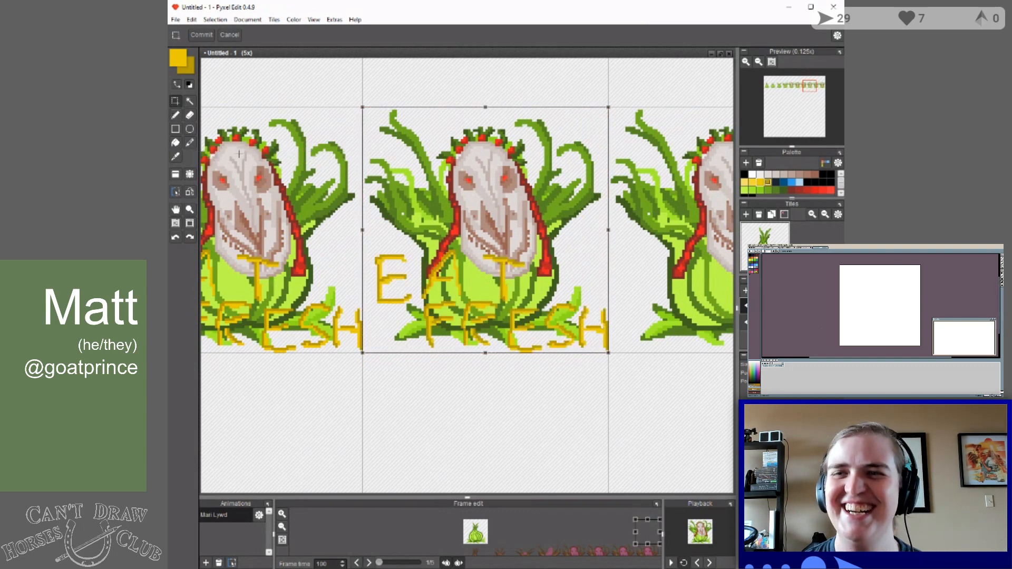
# Thicken the newly pasted EAT letters with Pen strokes in a lighter yellow shade, undoing a stray stroke.
pyautogui.press('b')
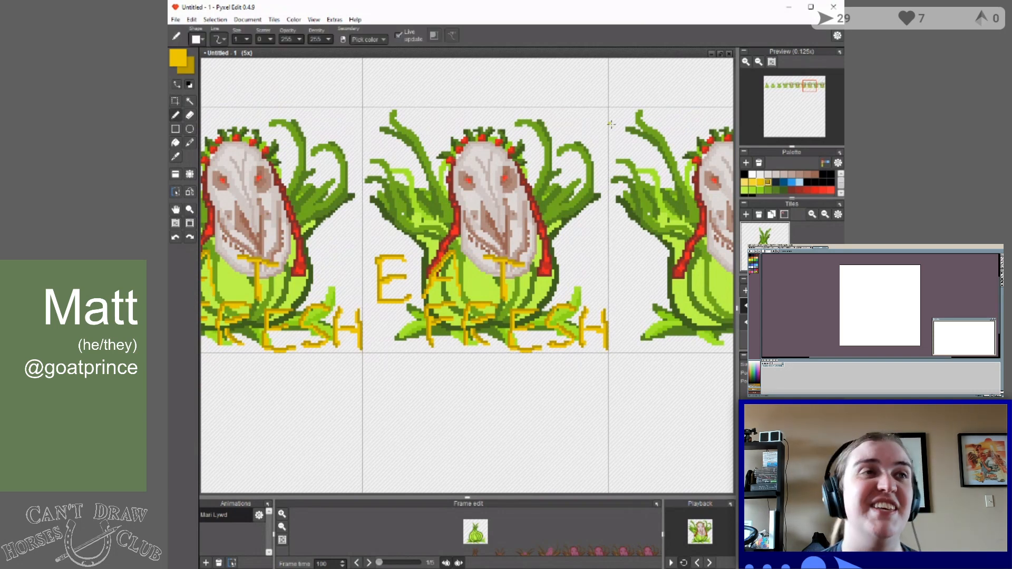
pyautogui.click(752, 183)
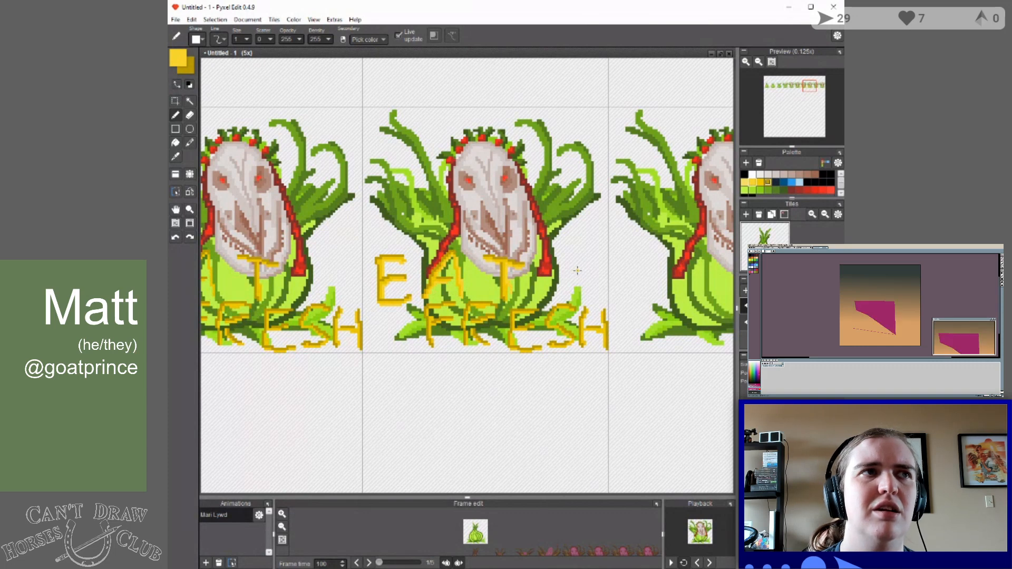
pyautogui.hotkey('ctrl', 'z')
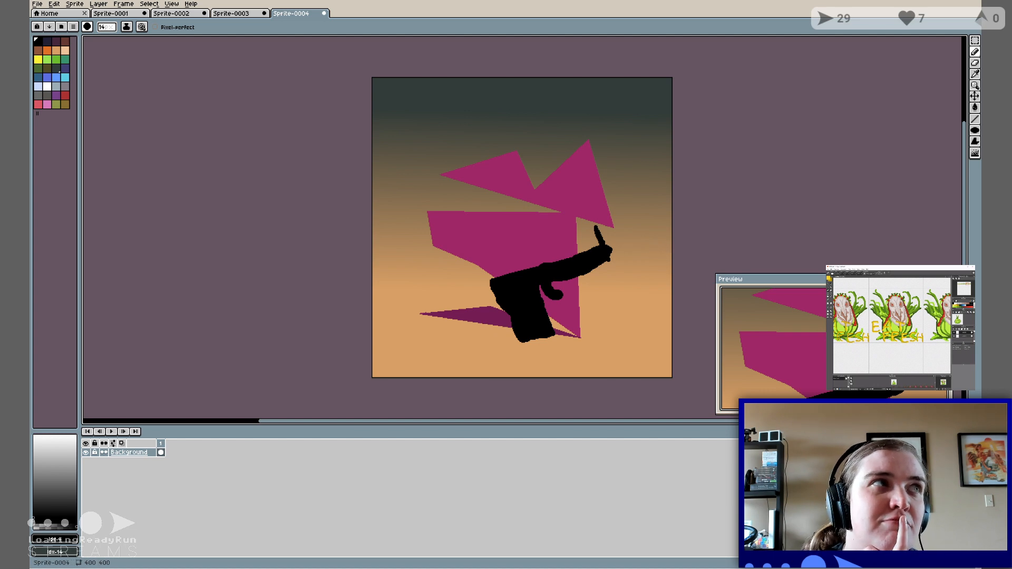
# Switch to Aseprite and draw a dashed pale white stroke extending outward from the tip of the black hand.
pyautogui.click(39, 87)
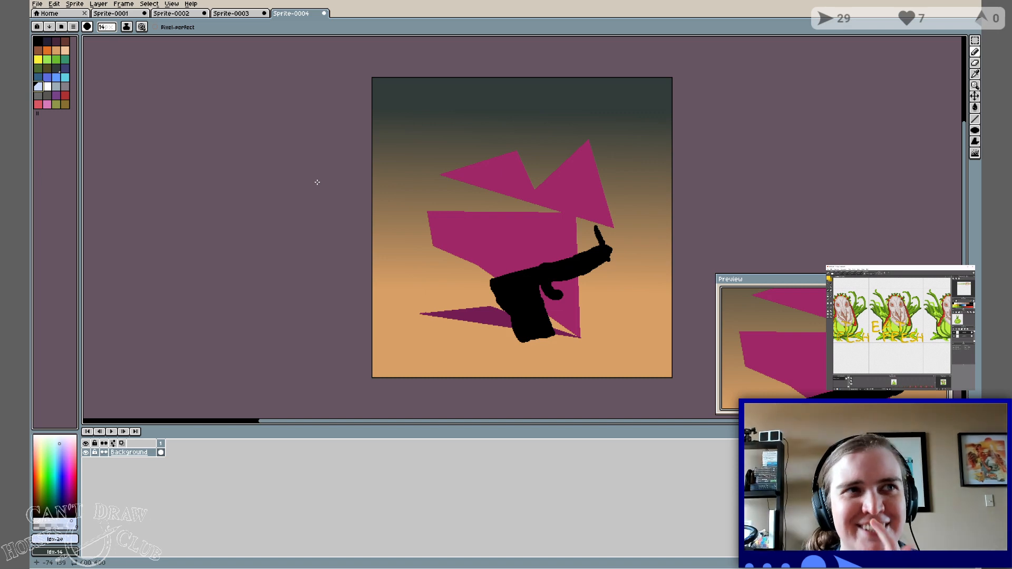
pyautogui.moveTo(623, 247); pyautogui.dragTo(644, 233)
pyautogui.moveTo(657, 224); pyautogui.dragTo(671, 219)
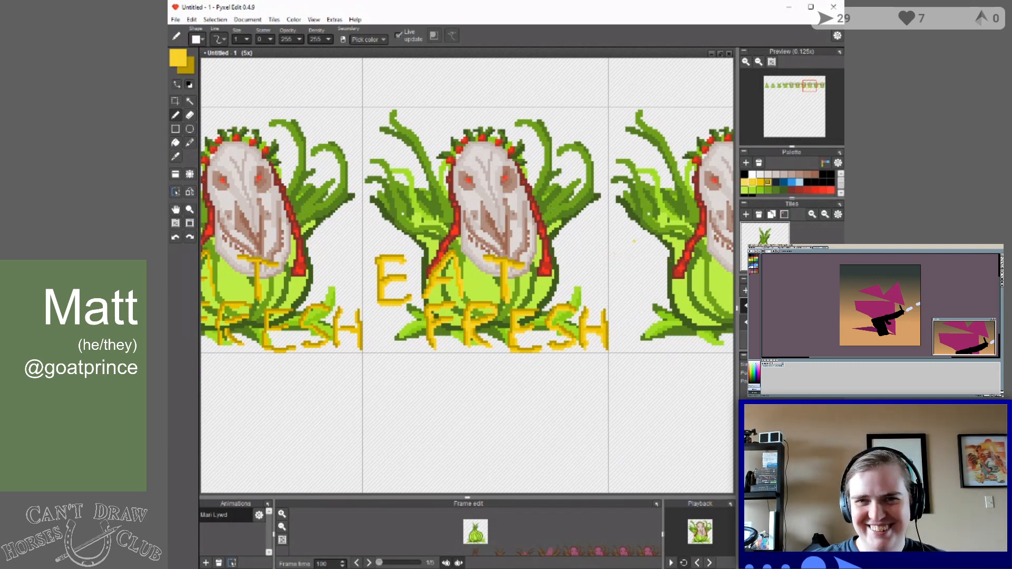
# Switch to Pyxel Edit, copy the tile with the thickened "EAT FRESH" lettering, and paste it over the next plant tile.
pyautogui.click(175, 101)
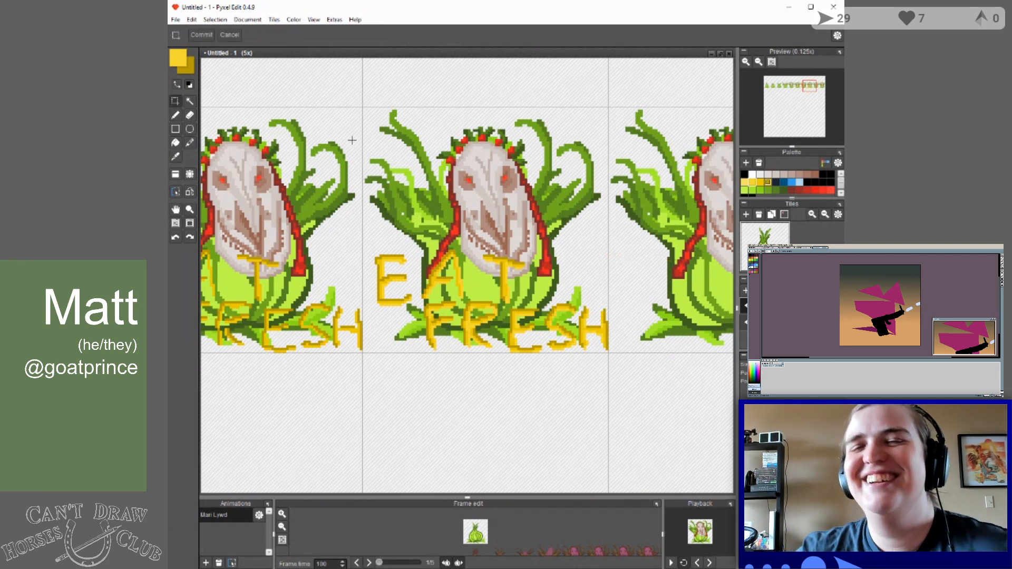
pyautogui.moveTo(362, 107); pyautogui.dragTo(608, 352)
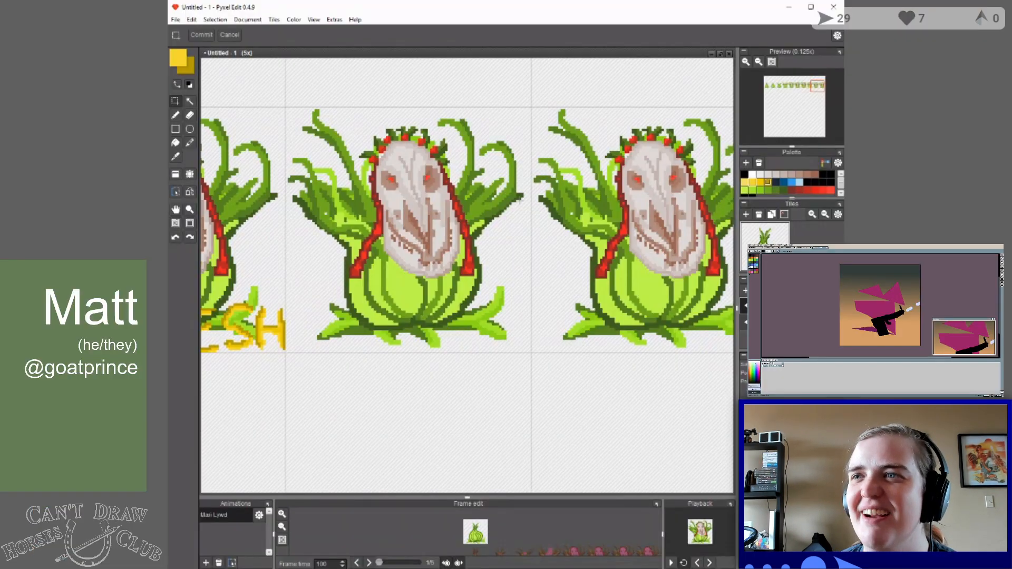
pyautogui.moveTo(286, 107); pyautogui.dragTo(530, 352)
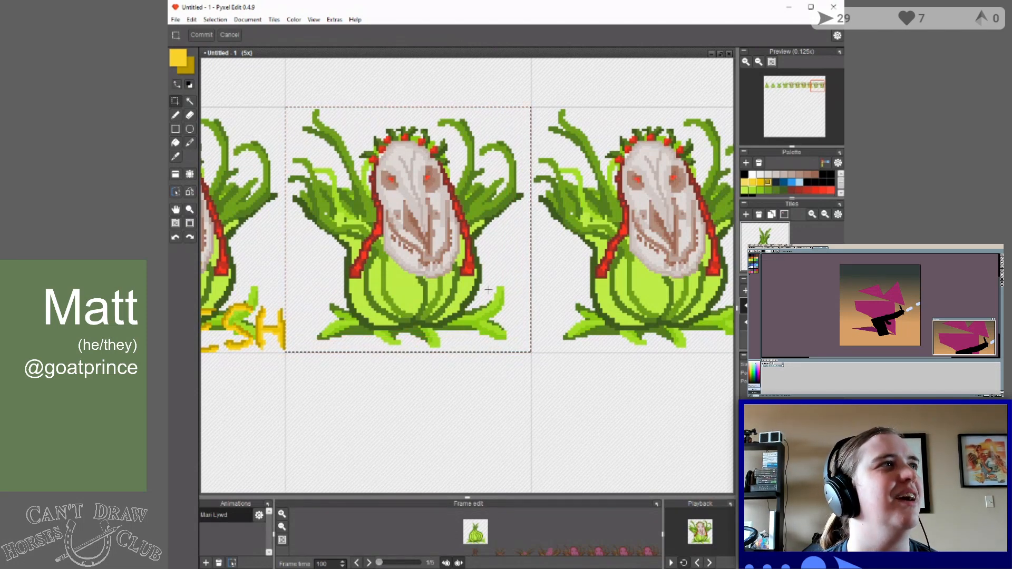
pyautogui.hotkey('ctrl', 'v')
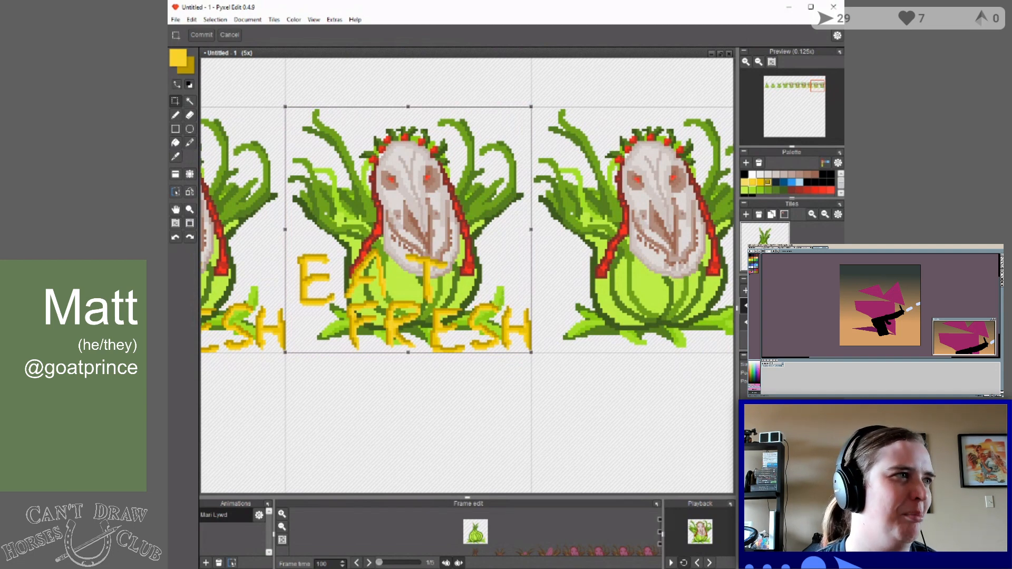
pyautogui.press('Return')
pyautogui.click(629, 164)
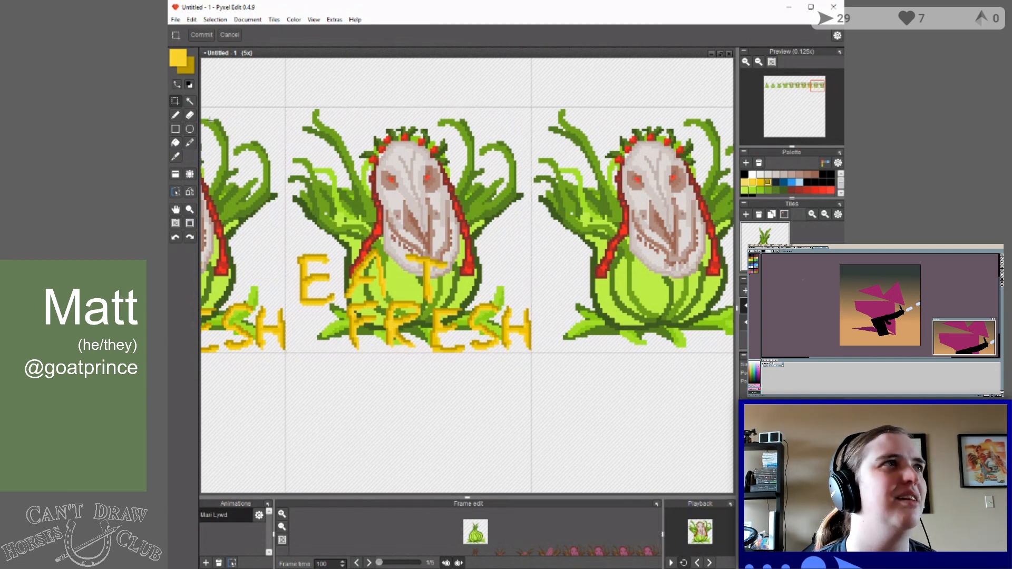
# Lighten the pale yellow palette swatch and thicken the newly pasted lettering with it using the Pen, undoing a stray stroke.
pyautogui.click(175, 115)
pyautogui.click(746, 183)
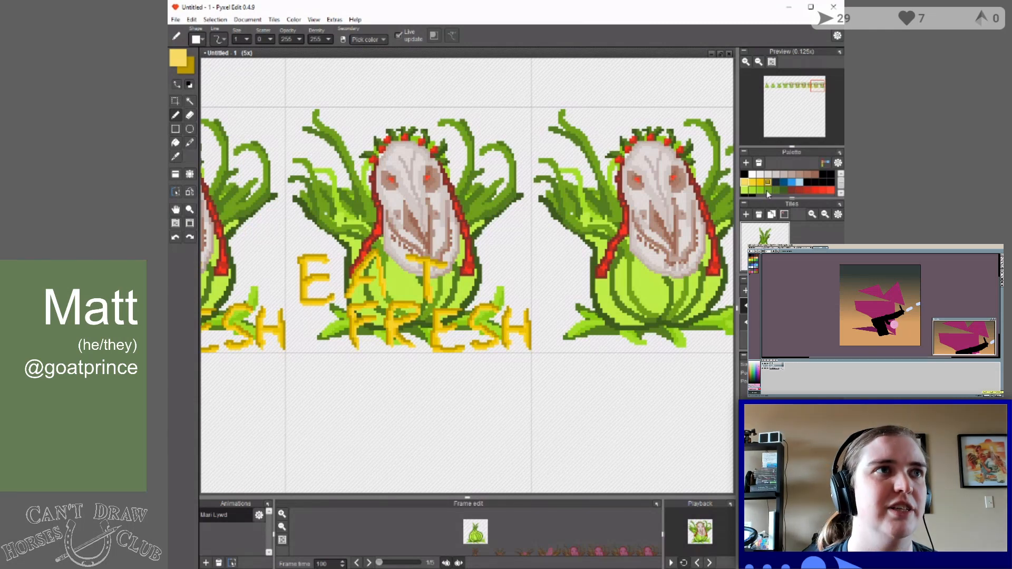
pyautogui.rightClick(745, 184)
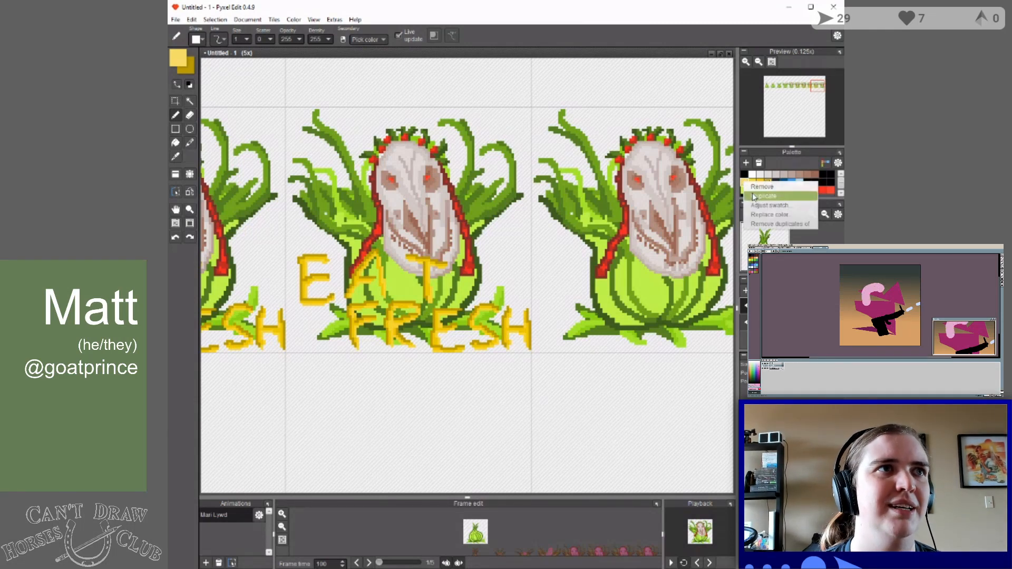
pyautogui.click(755, 206)
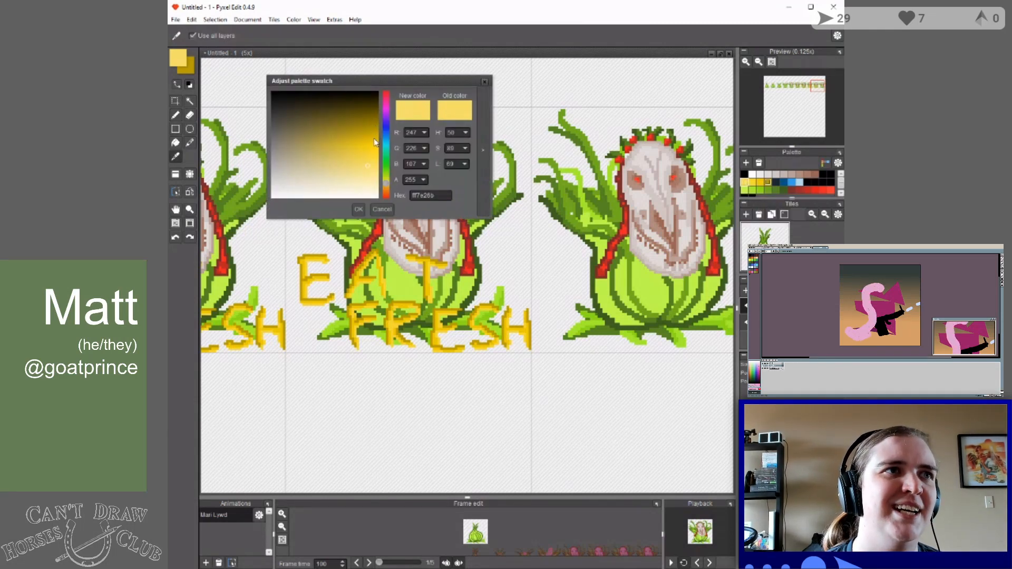
pyautogui.moveTo(371, 168); pyautogui.dragTo(367, 175)
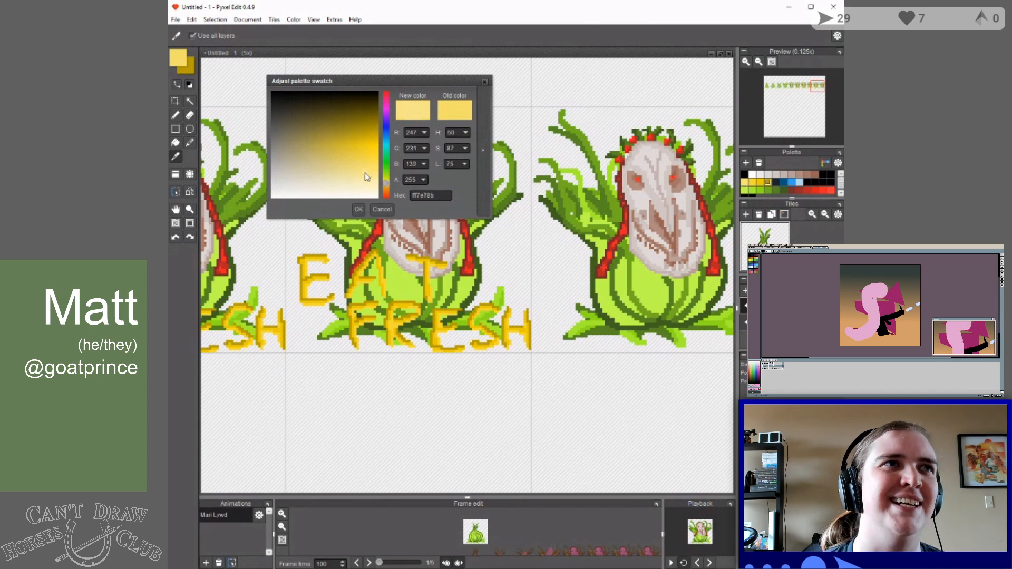
pyautogui.click(359, 209)
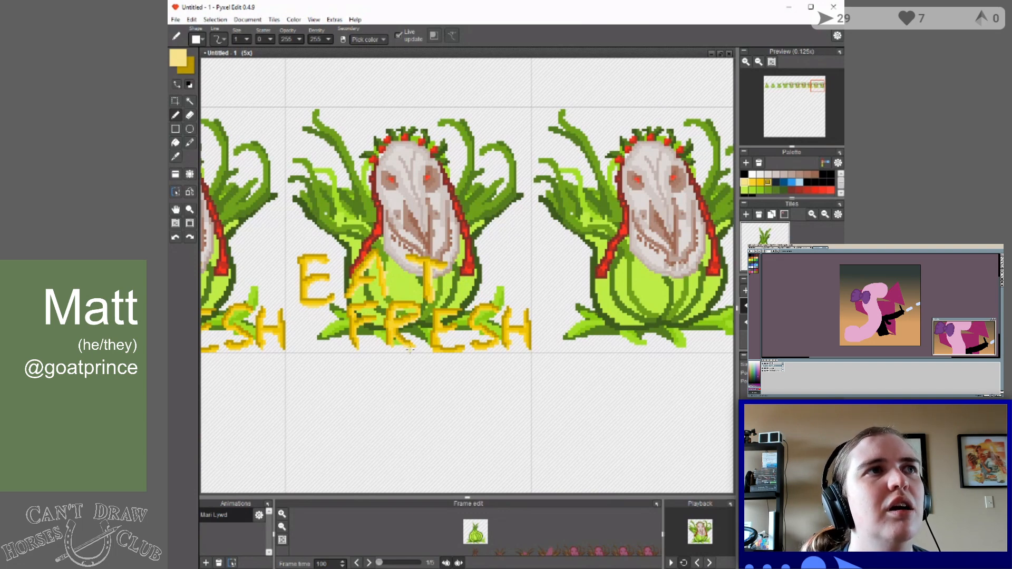
pyautogui.hotkey('ctrl', 'z')
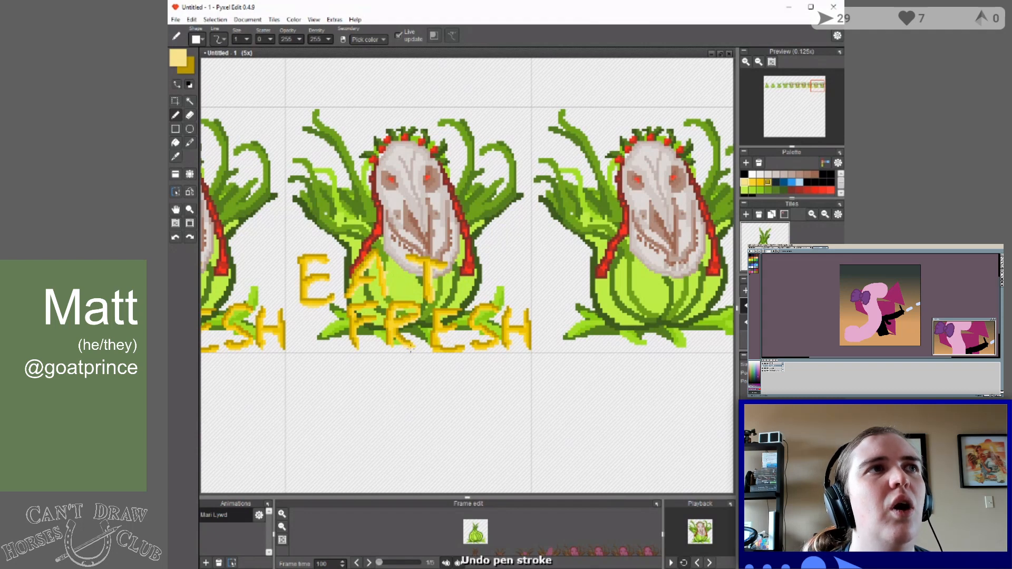
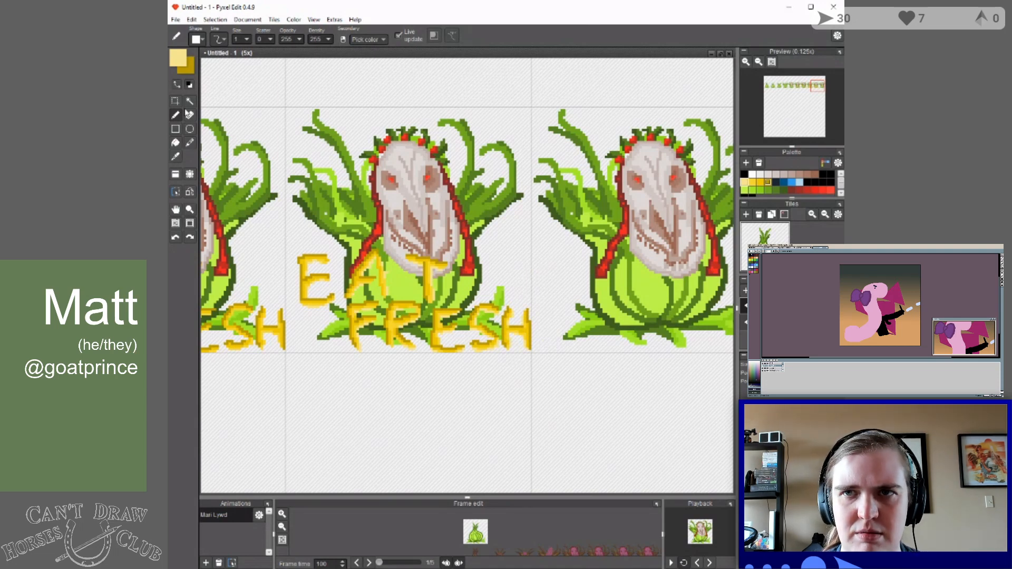
# Copy the tile with the brightened "EAT FRESH" lettering and paste it over the last plant tile in the row.
pyautogui.click(176, 102)
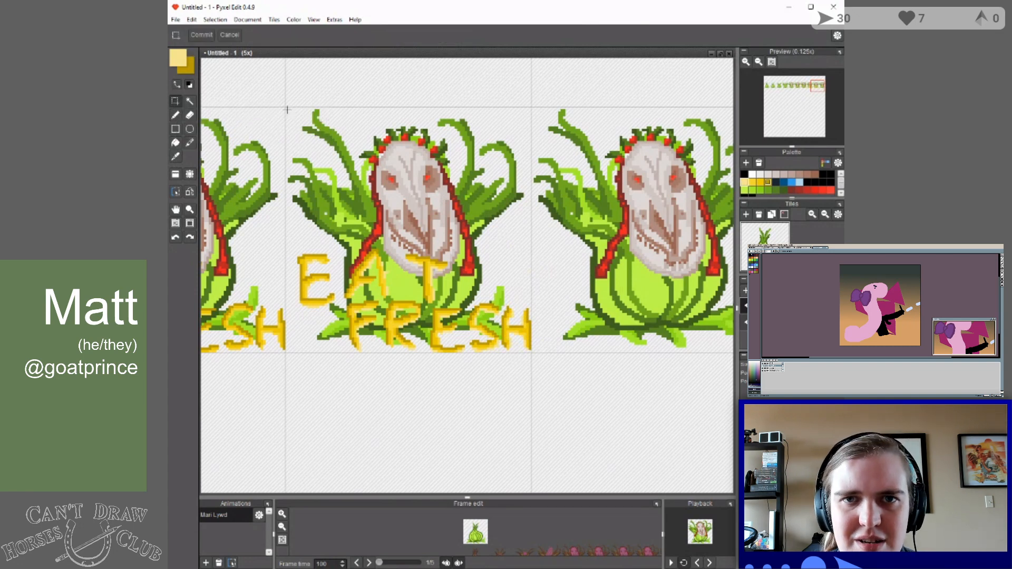
pyautogui.moveTo(286, 107); pyautogui.dragTo(530, 352)
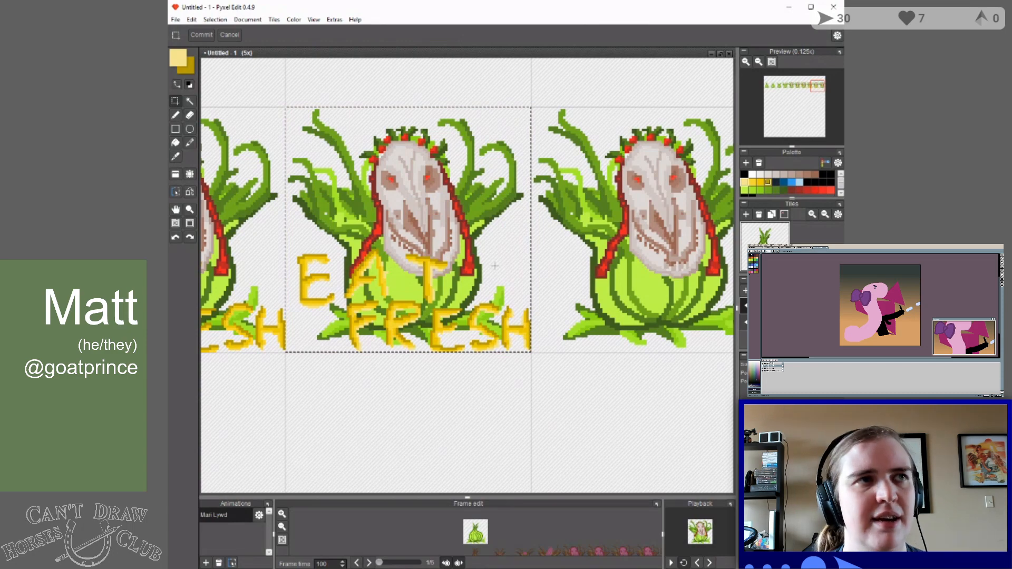
pyautogui.click(597, 204)
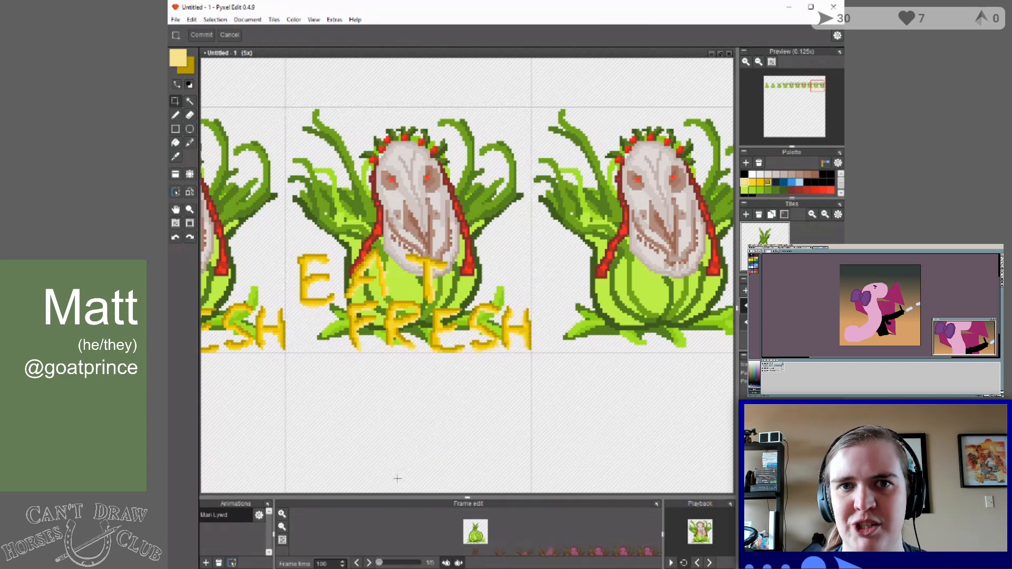
pyautogui.click(175, 209)
pyautogui.moveTo(615, 207); pyautogui.dragTo(501, 221)
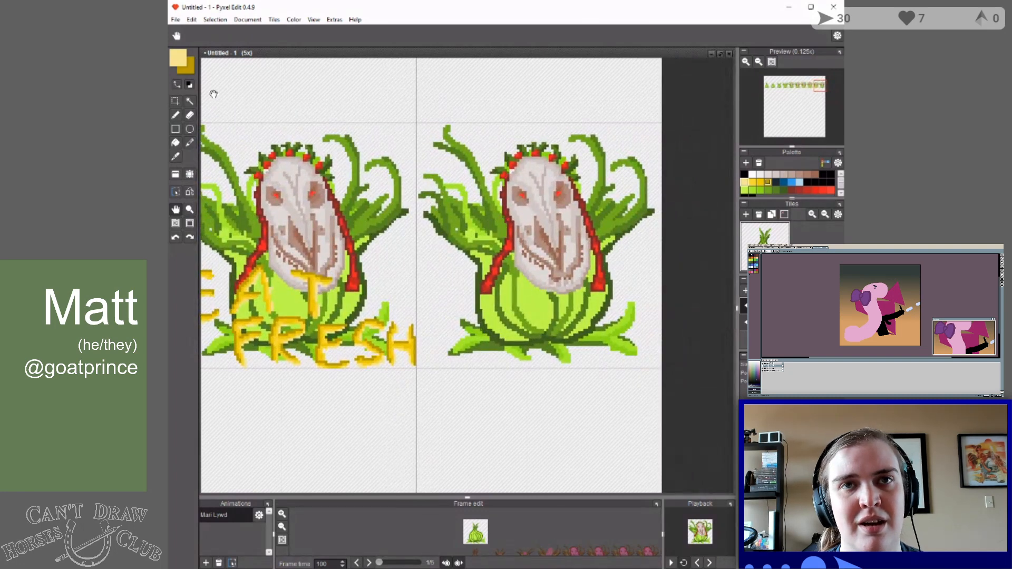
pyautogui.click(175, 100)
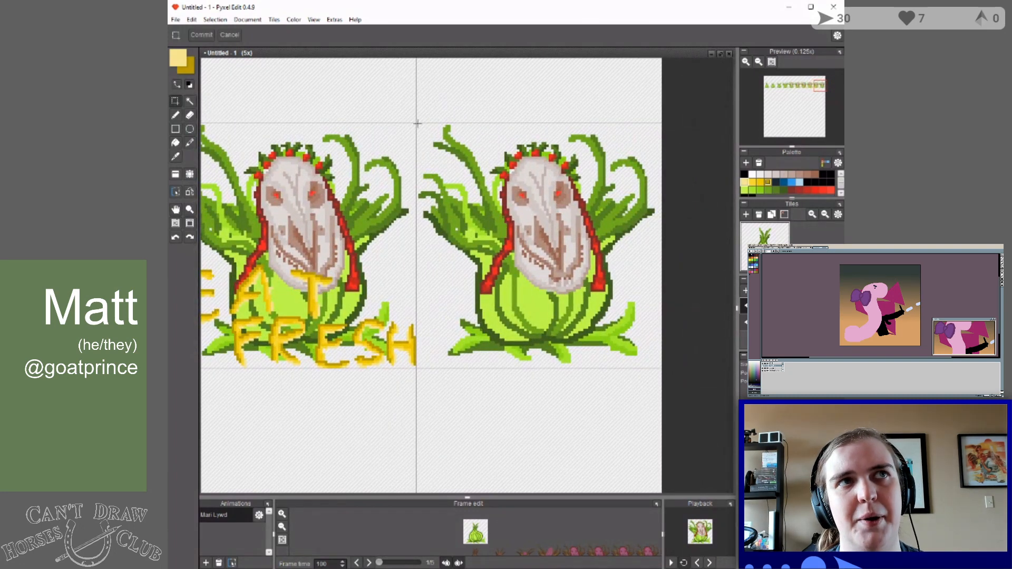
pyautogui.moveTo(417, 120); pyautogui.dragTo(500, 196)
pyautogui.click(364, 60)
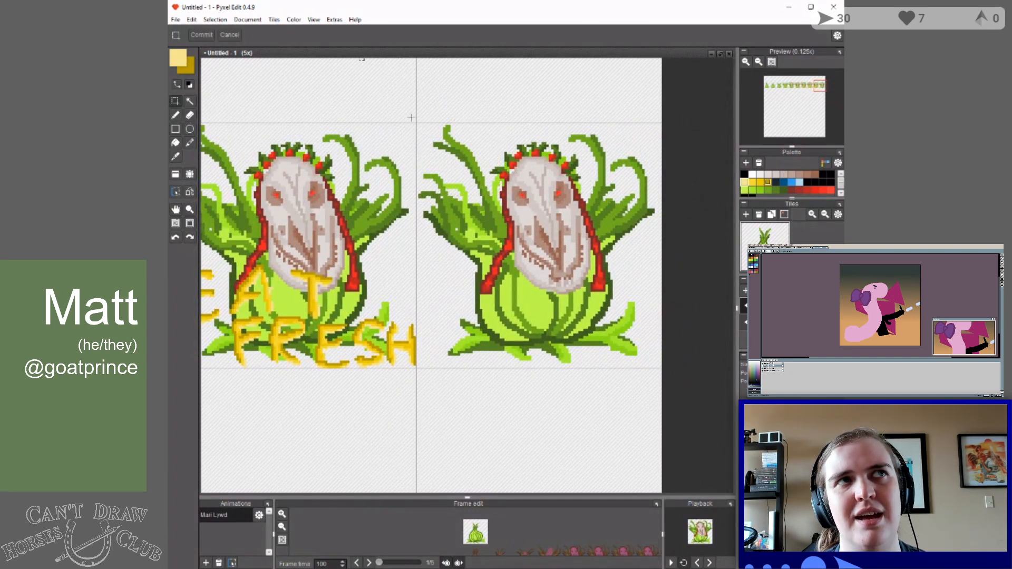
pyautogui.moveTo(417, 123); pyautogui.dragTo(660, 365)
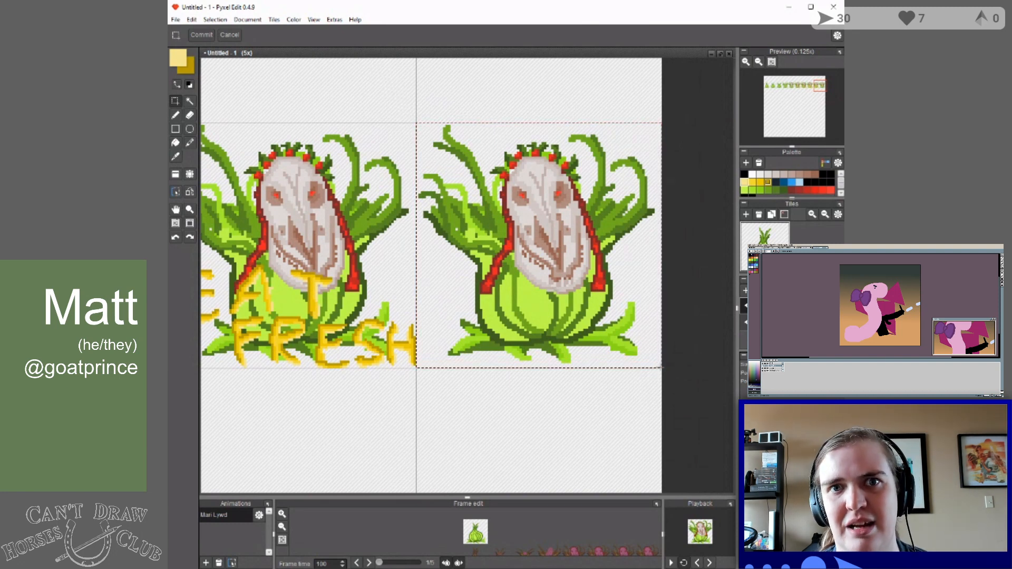
pyautogui.hotkey('ctrl', 'v')
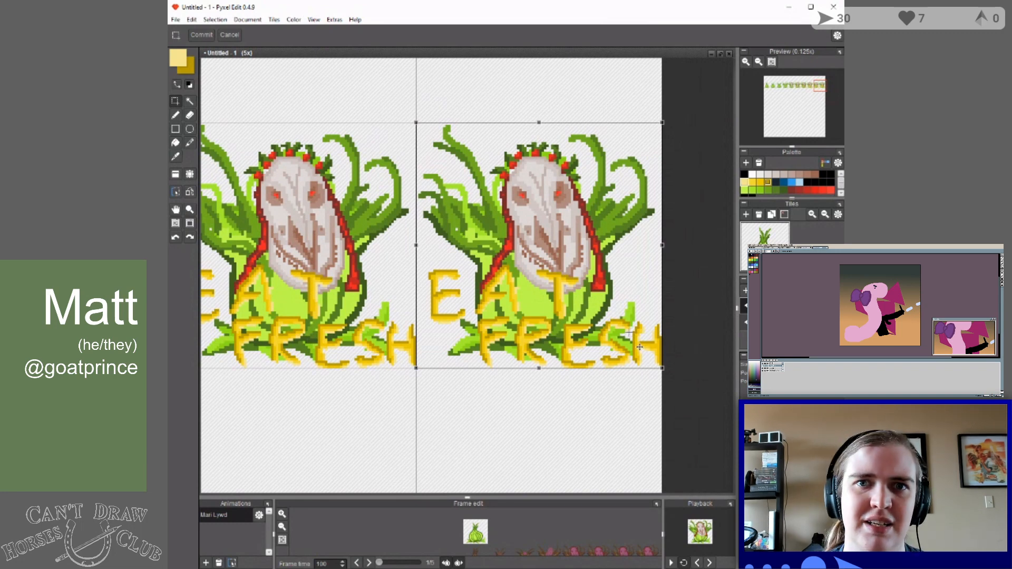
pyautogui.click(369, 171)
pyautogui.click(369, 171)
# Redefine the plant animation's frame range to span all ten tiles of the row, from the closed bulb to the final lettered plant.
pyautogui.scroll(-5, 369, 171)
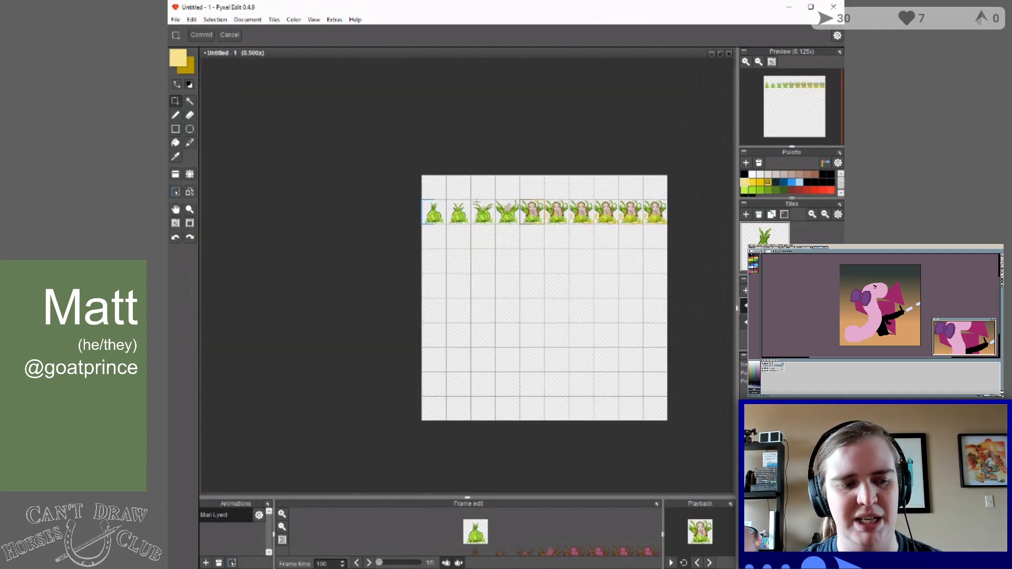
pyautogui.click(175, 193)
pyautogui.moveTo(434, 213); pyautogui.dragTo(656, 215)
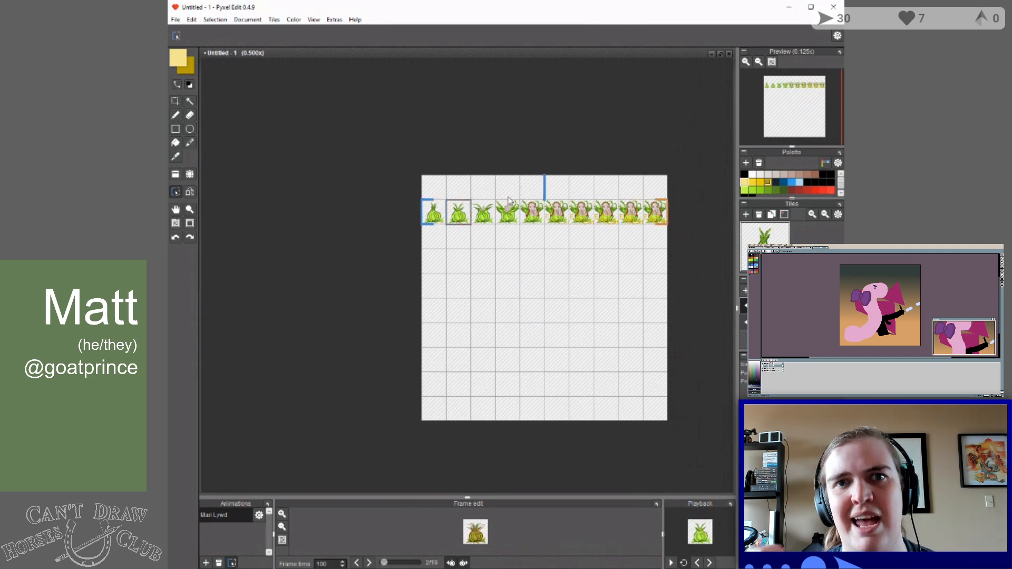
pyautogui.scroll(1, 501, 182)
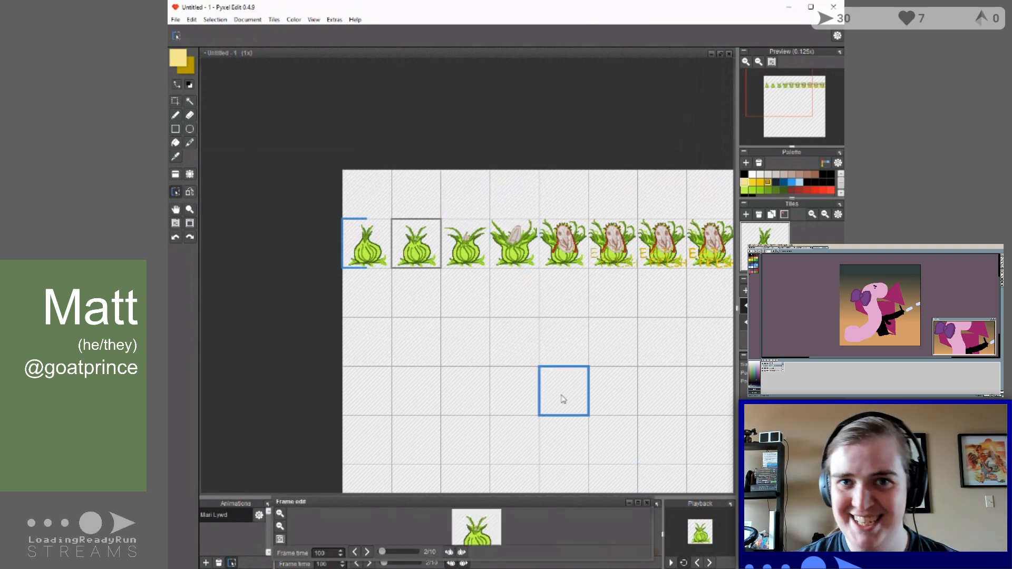
# Float the Frame edit panel over the canvas, enlarge it to fill the workspace, and show the animation's first frame magnified.
pyautogui.moveTo(617, 504); pyautogui.dragTo(544, 58)
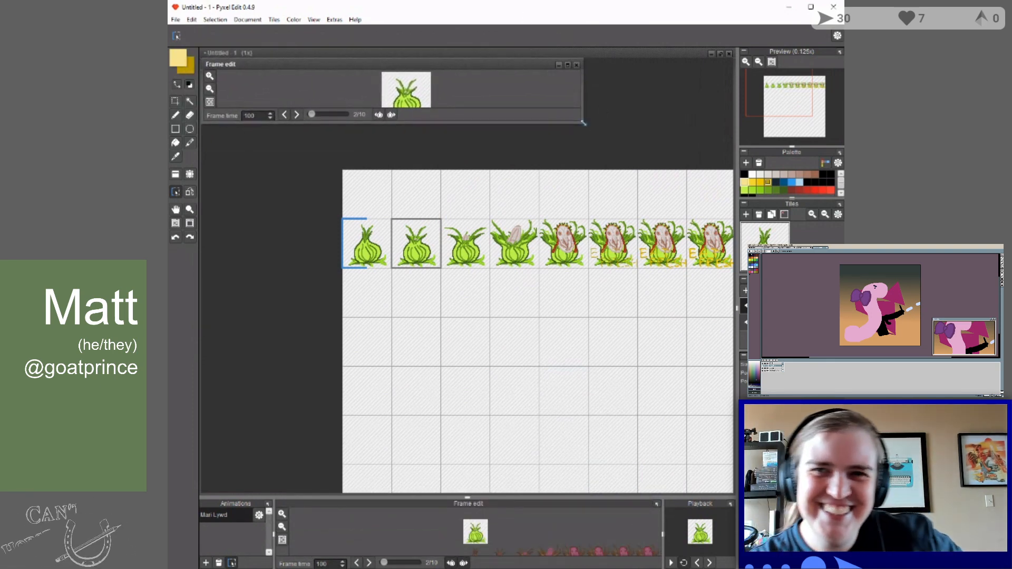
pyautogui.moveTo(583, 124); pyautogui.dragTo(734, 489)
pyautogui.scroll(2, 493, 287)
pyautogui.scroll(2, 425, 268)
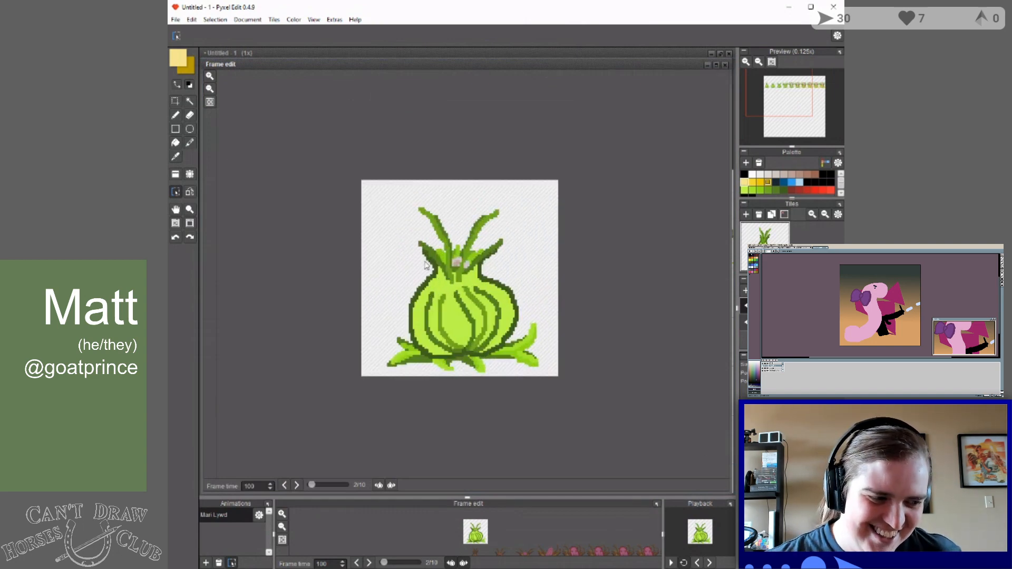
pyautogui.click(286, 486)
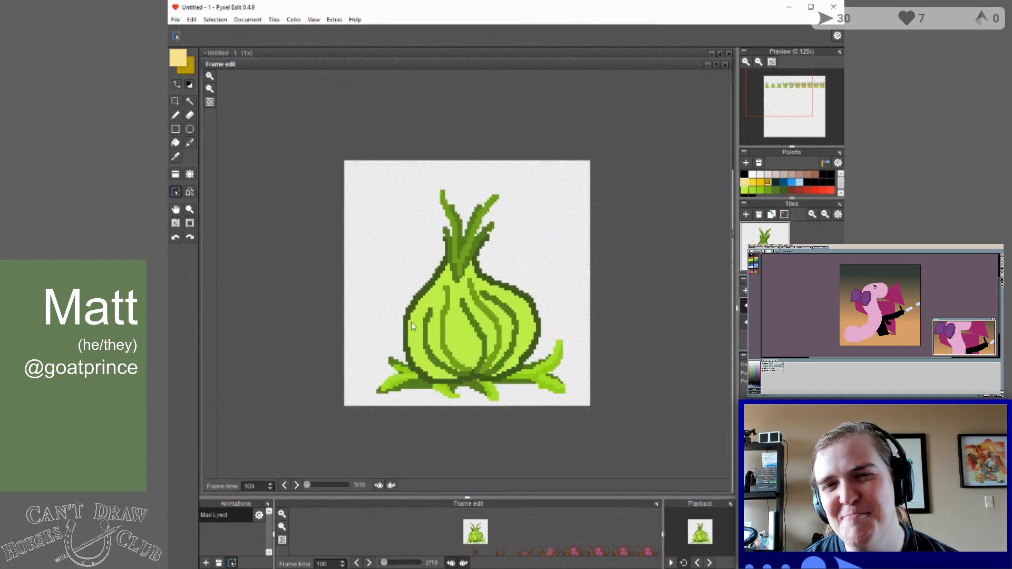
pyautogui.scroll(1, 467, 301)
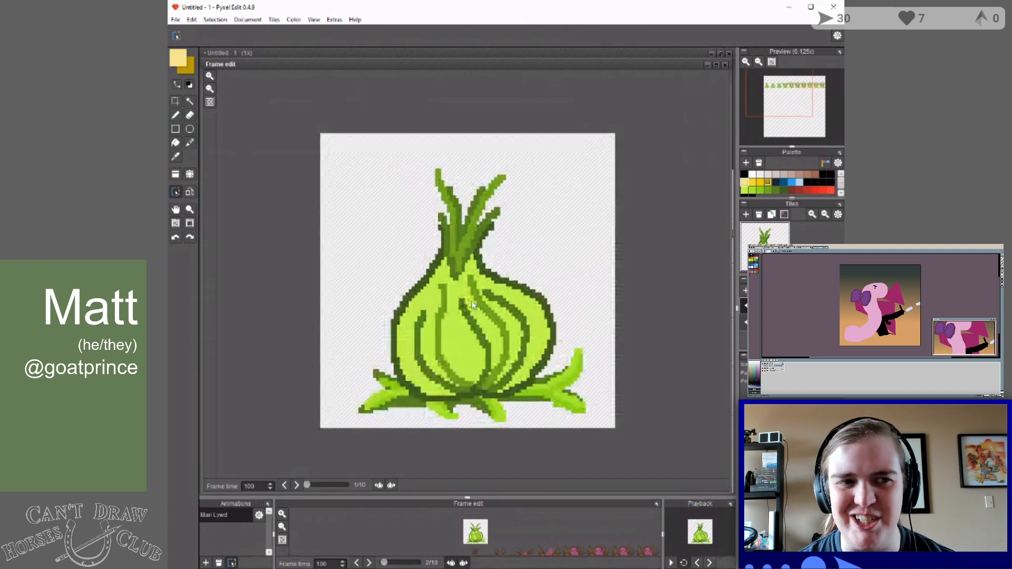
pyautogui.scroll(1, 473, 304)
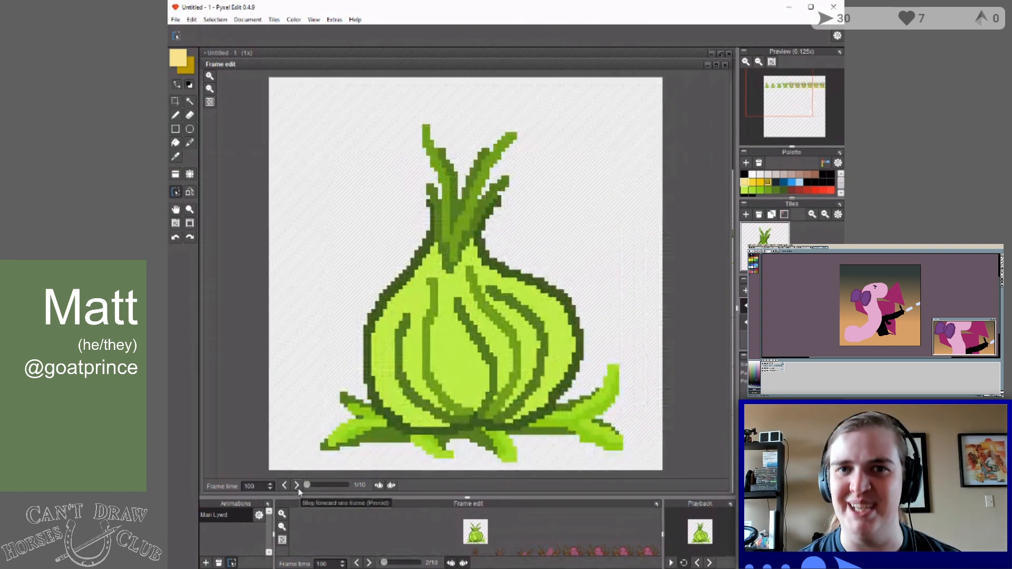
# Try the previous-frame and next-frame onion skin overlays on the first frame, leaving the next-frame overlay enabled.
pyautogui.click(391, 486)
pyautogui.click(390, 486)
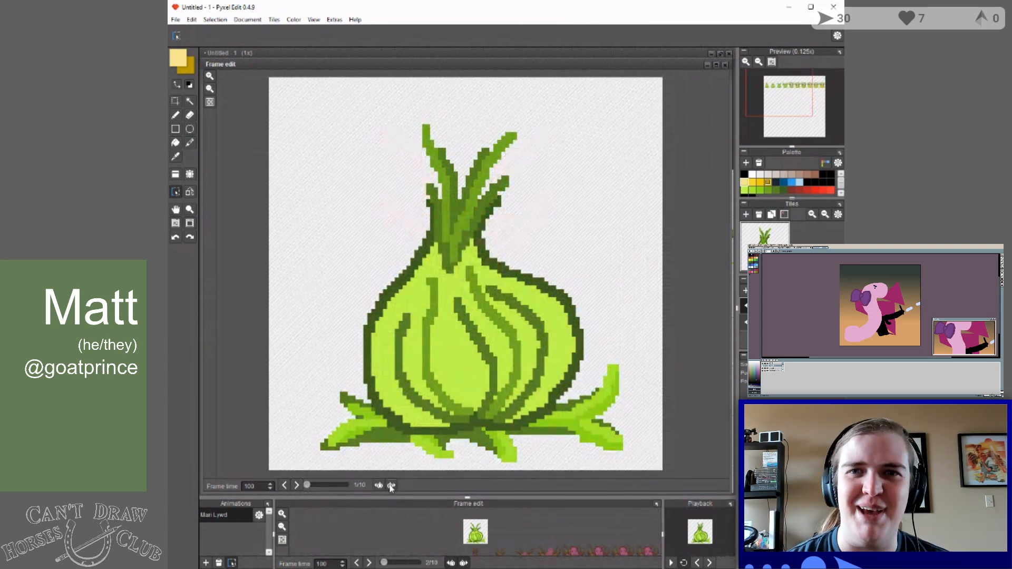
pyautogui.click(391, 486)
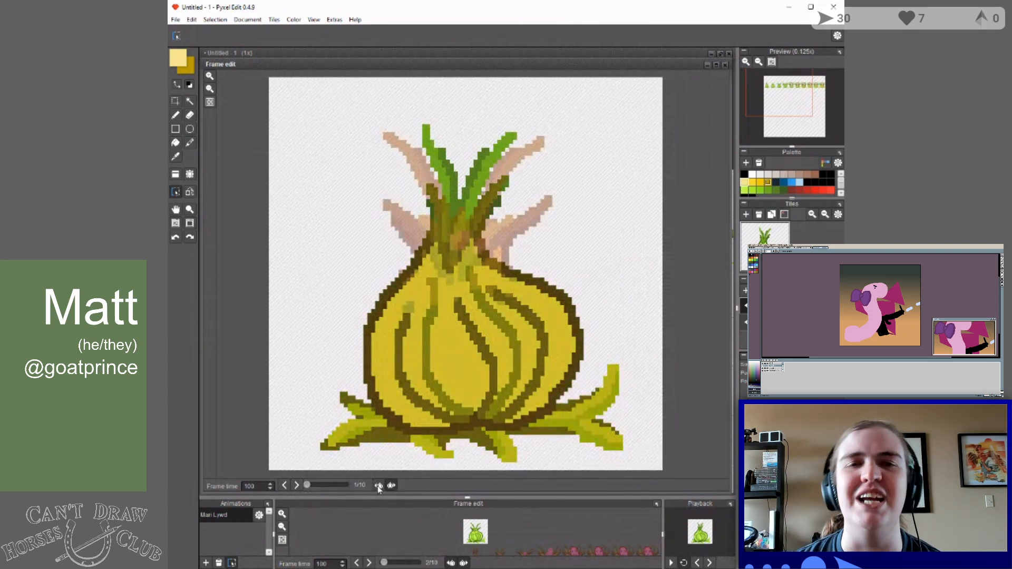
pyautogui.click(379, 485)
pyautogui.click(378, 487)
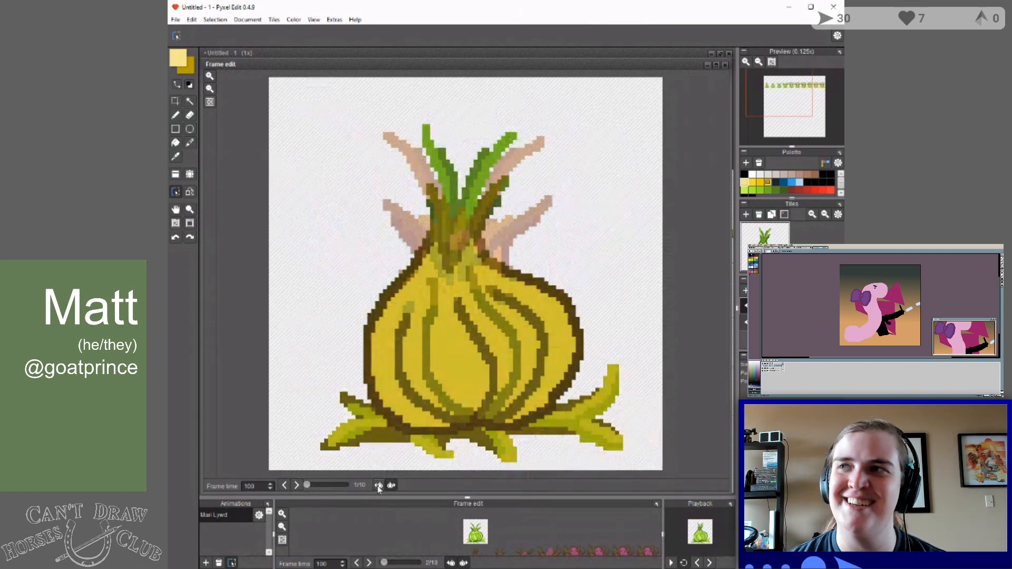
pyautogui.click(378, 487)
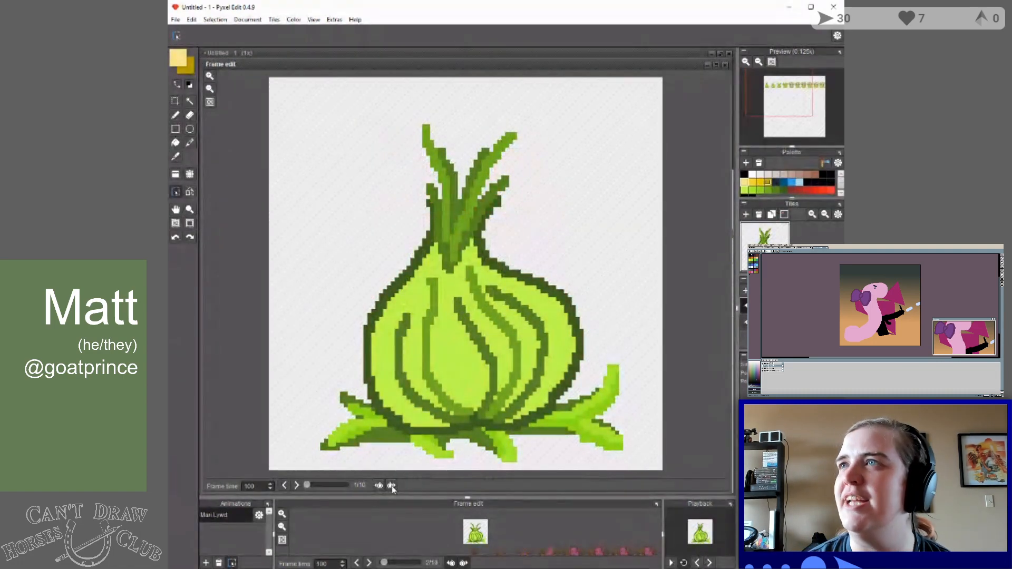
pyautogui.click(391, 486)
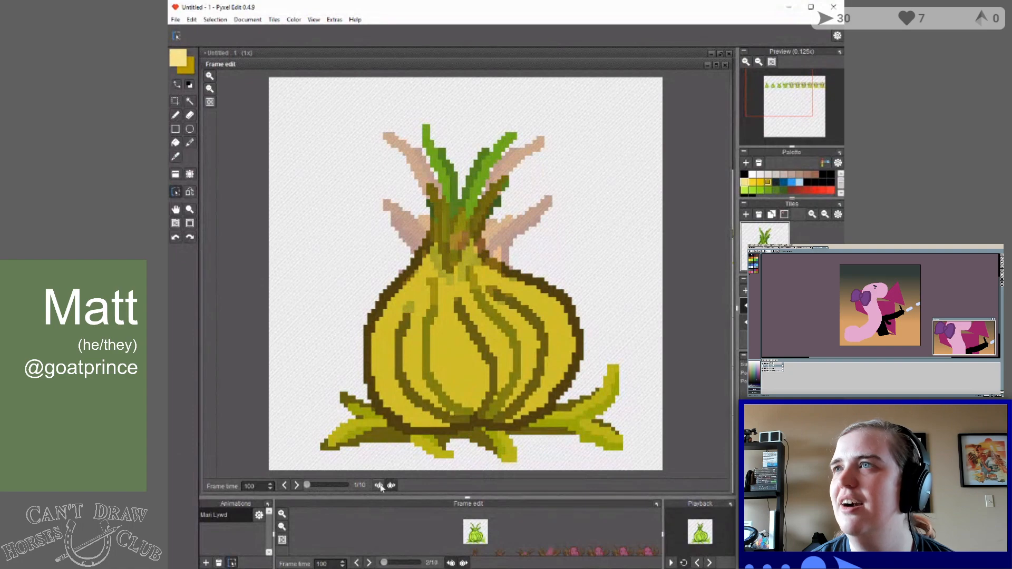
# Compare the previous-frame and next-frame onion skin overlays on the first frame and turn both off.
pyautogui.click(379, 486)
pyautogui.click(380, 485)
pyautogui.click(379, 485)
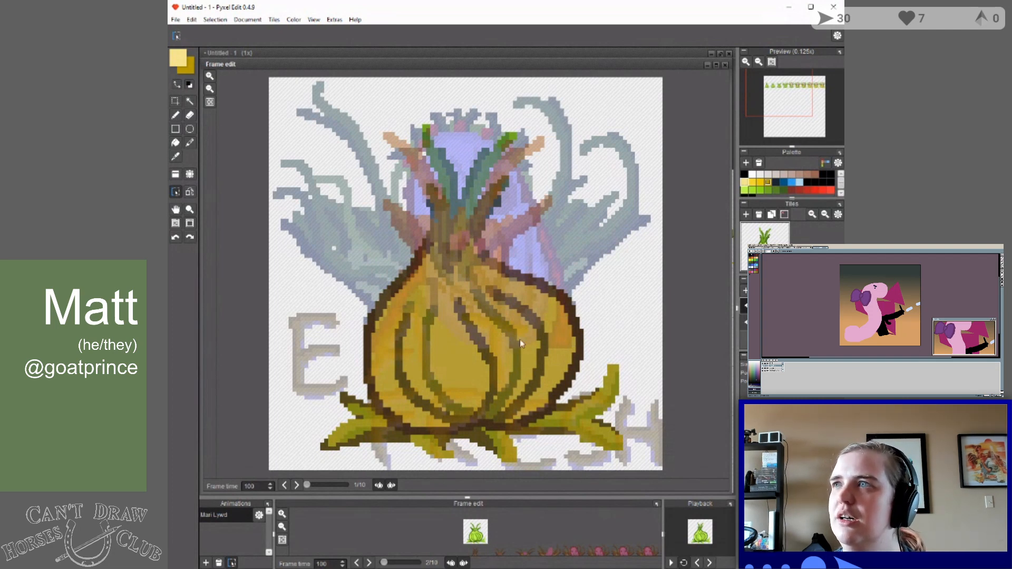
pyautogui.click(392, 485)
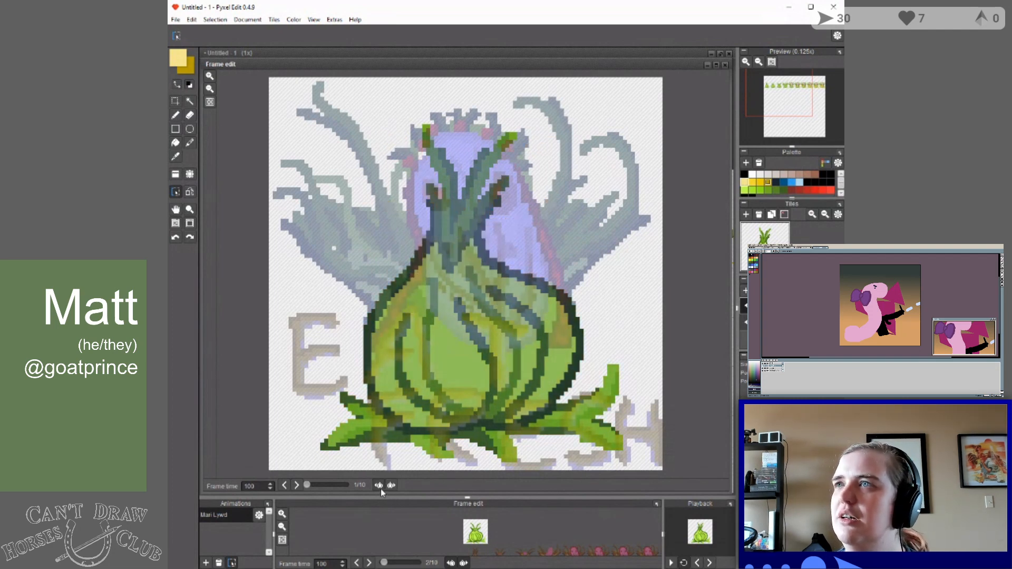
pyautogui.click(379, 486)
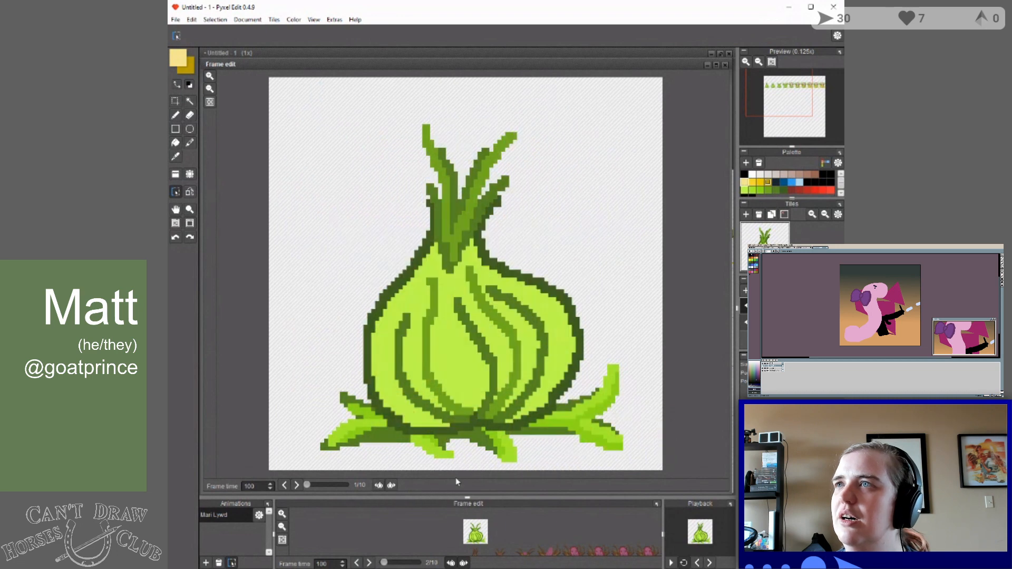
# Step through all ten frames of the plant animation and wrap around to the closed bulb.
pyautogui.click(298, 485)
pyautogui.click(297, 486)
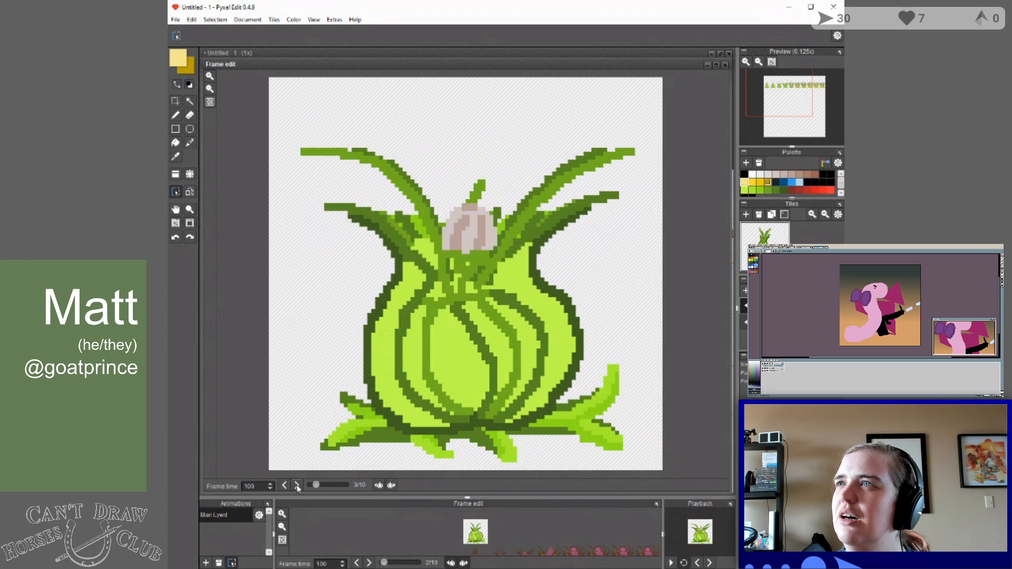
pyautogui.click(297, 485)
pyautogui.click(298, 486)
pyautogui.click(297, 485)
pyautogui.click(297, 486)
pyautogui.click(298, 486)
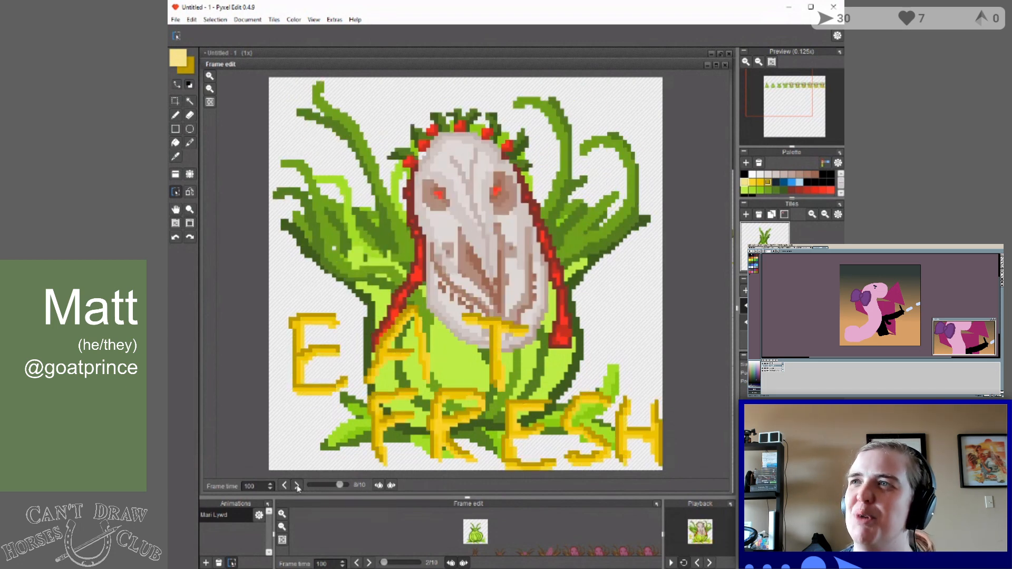
pyautogui.click(298, 486)
pyautogui.click(297, 486)
pyautogui.click(297, 486)
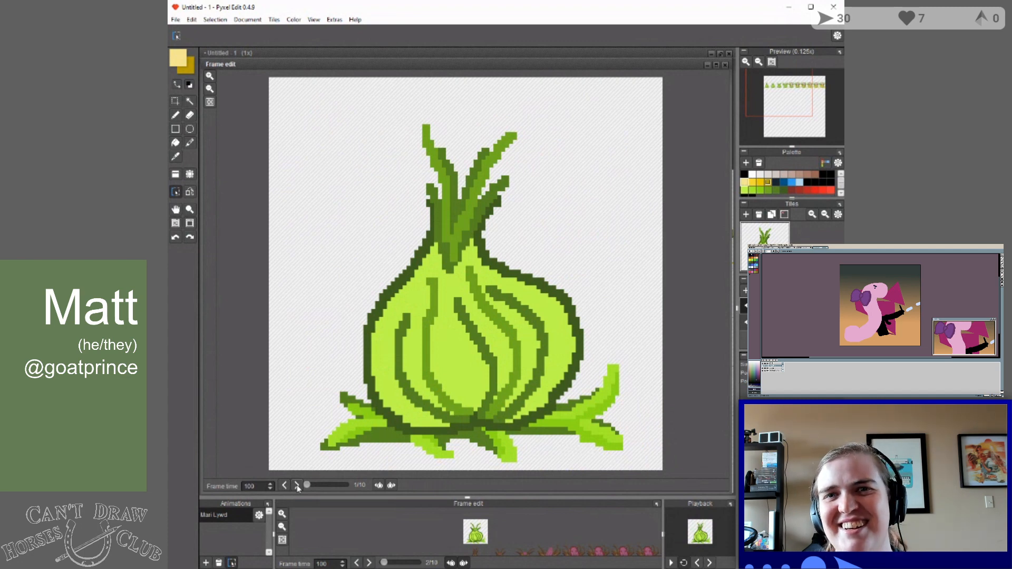
# Close the floating Frame edit panel and insert a blank frame between the fourth and fifth plant tiles.
pyautogui.click(725, 64)
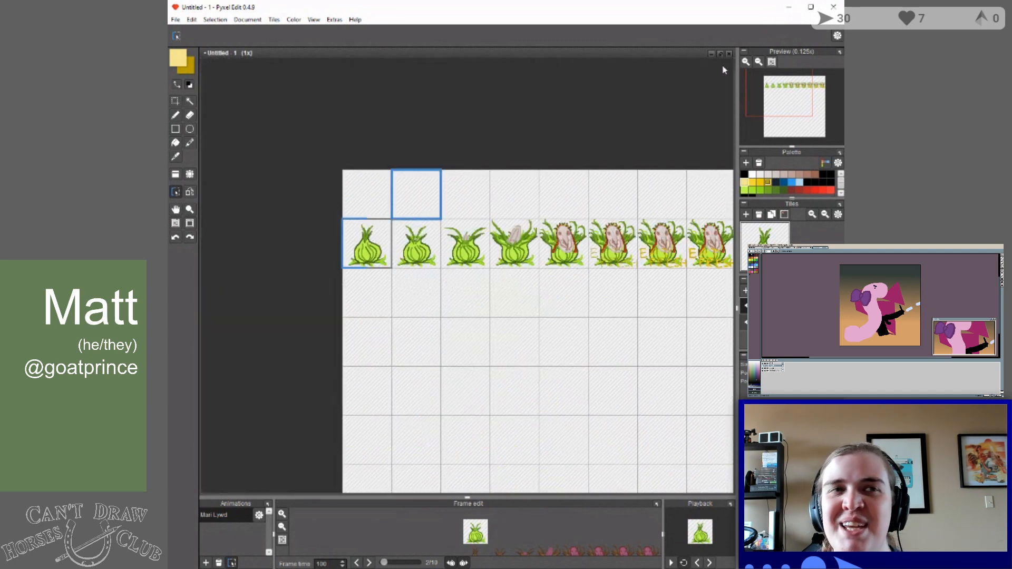
pyautogui.scroll(-1, 430, 257)
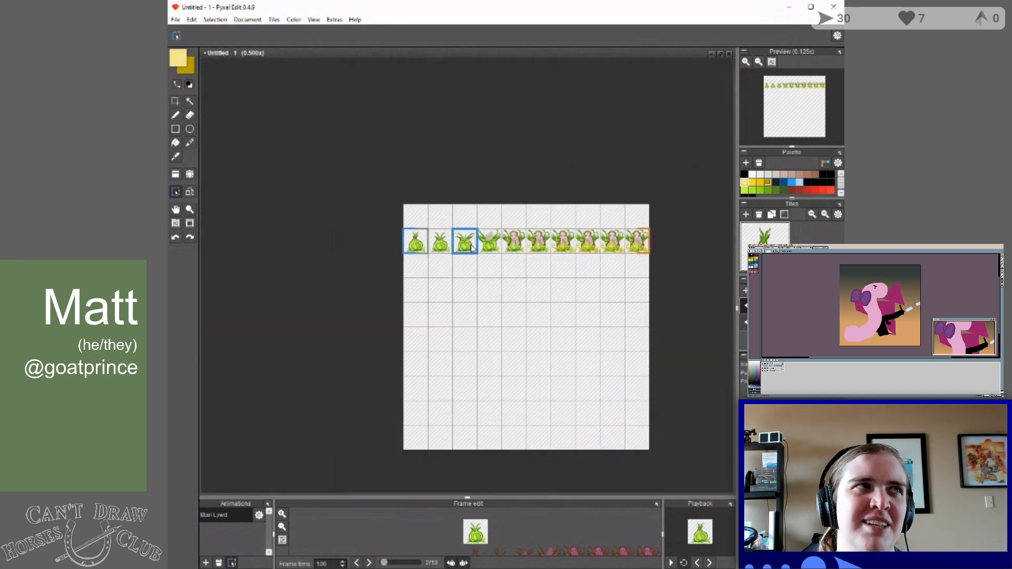
pyautogui.scroll(1, 543, 257)
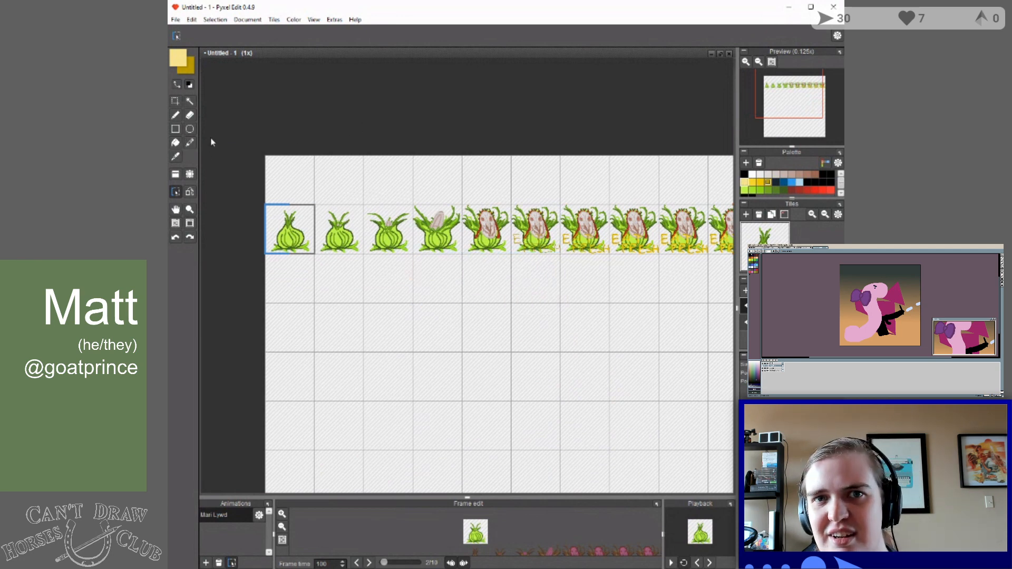
pyautogui.click(176, 209)
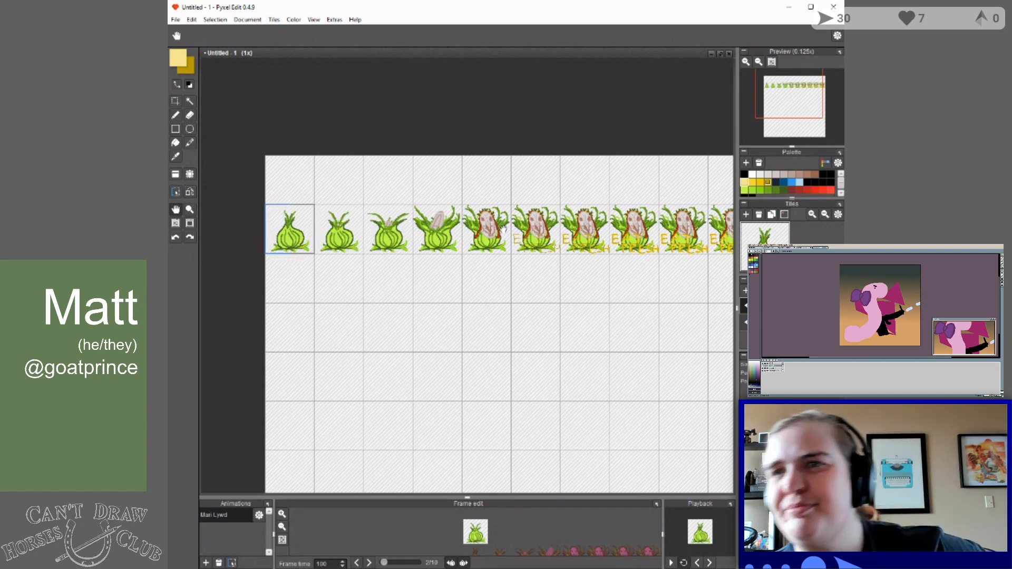
pyautogui.scroll(1, 510, 222)
pyautogui.click(189, 192)
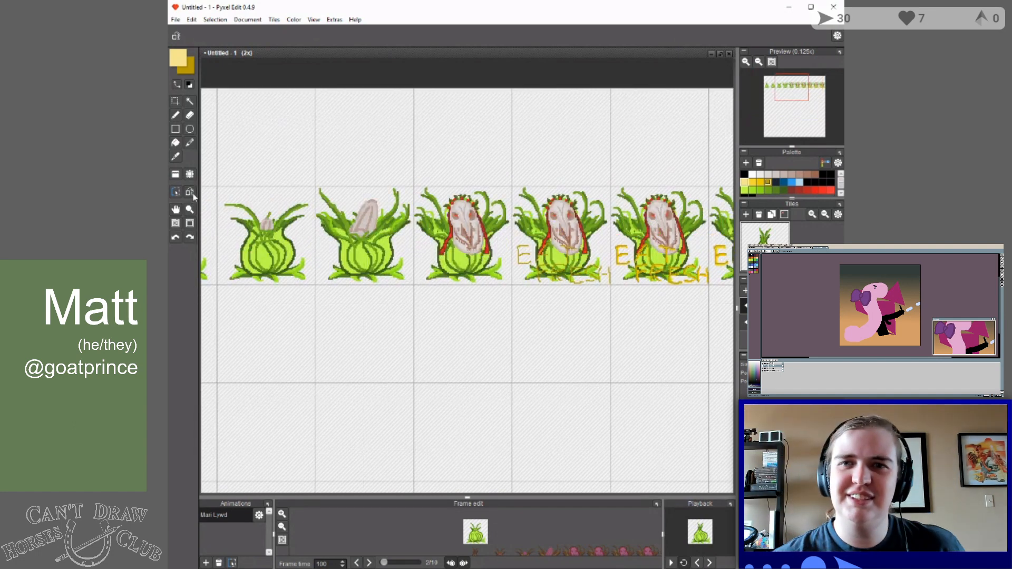
pyautogui.click(420, 230)
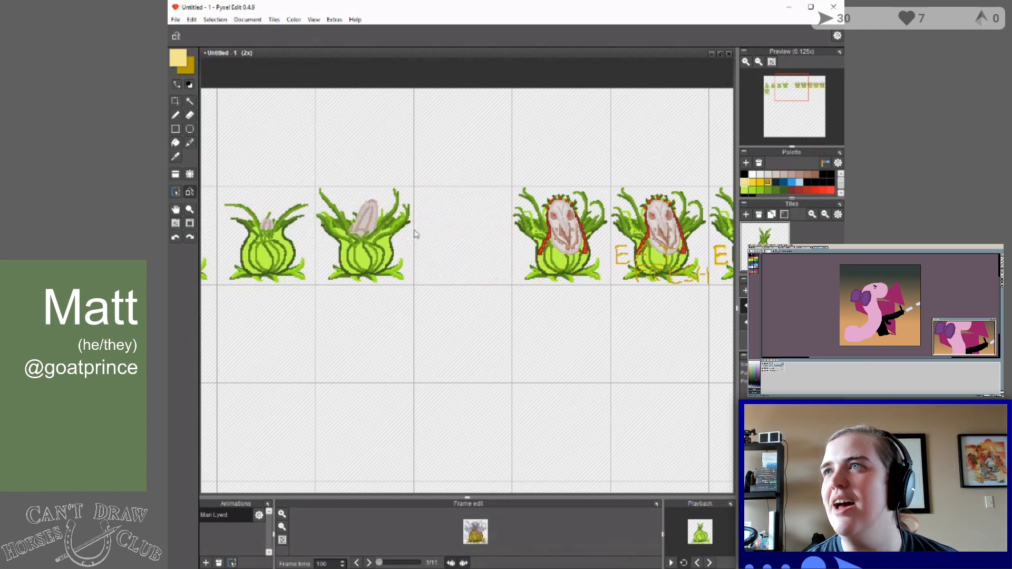
# Copy the fourth plant tile with the emerging pale bud and paste it into the blank fifth tile.
pyautogui.scroll(-2, 452, 226)
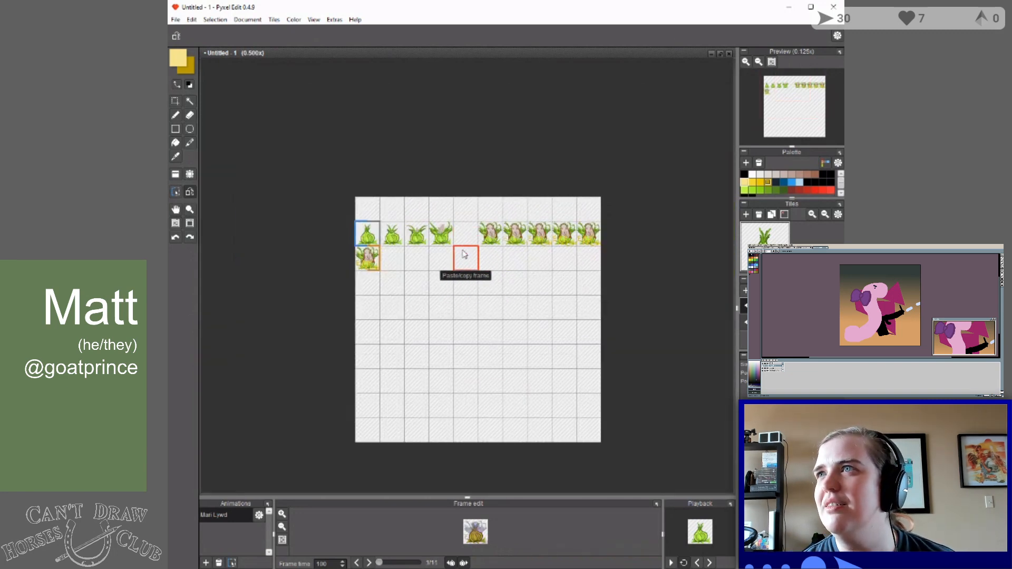
pyautogui.scroll(1, 464, 254)
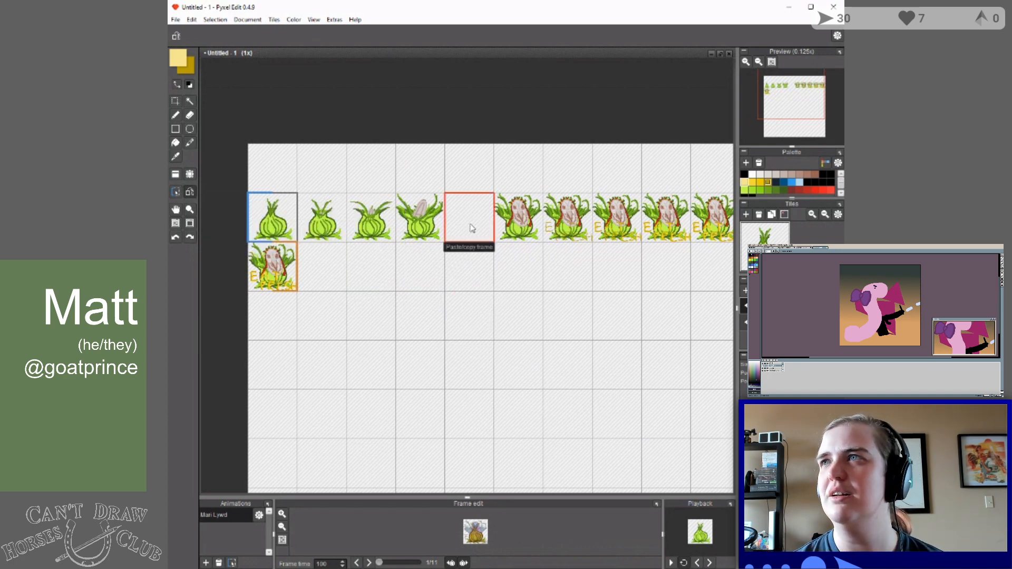
pyautogui.scroll(-1, 473, 228)
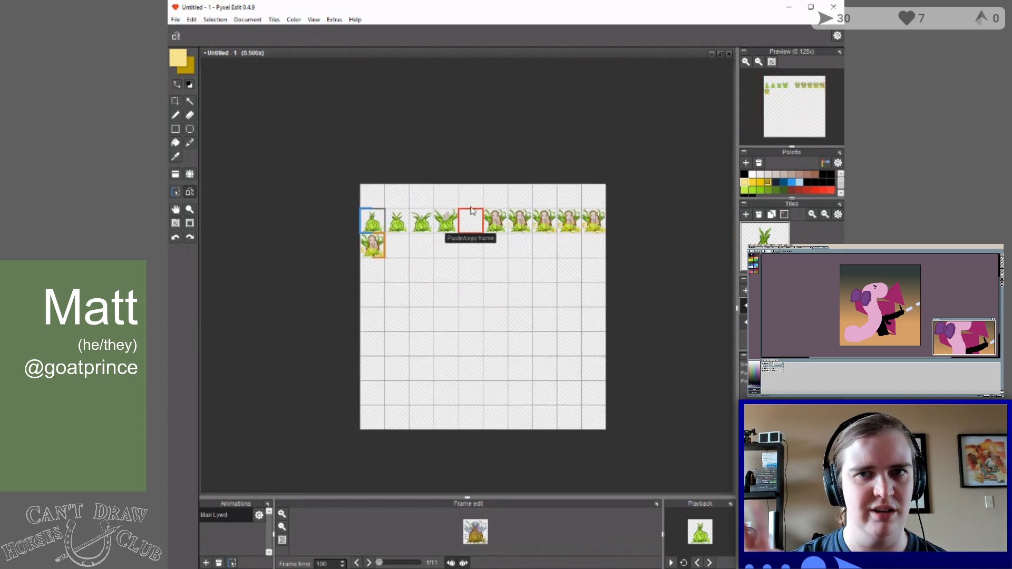
pyautogui.scroll(1, 470, 224)
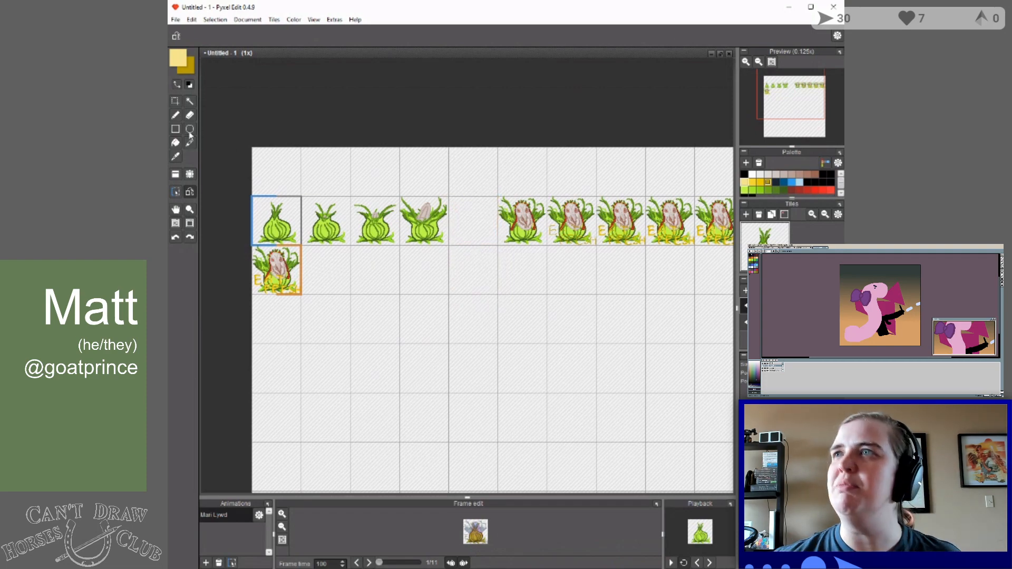
pyautogui.click(176, 102)
pyautogui.scroll(2, 426, 214)
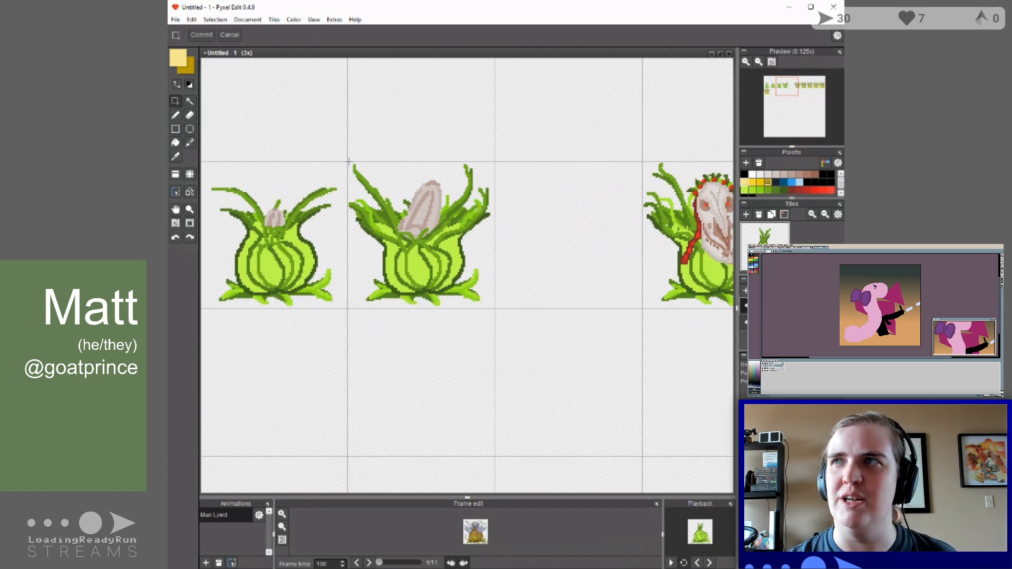
pyautogui.moveTo(348, 163); pyautogui.dragTo(493, 309)
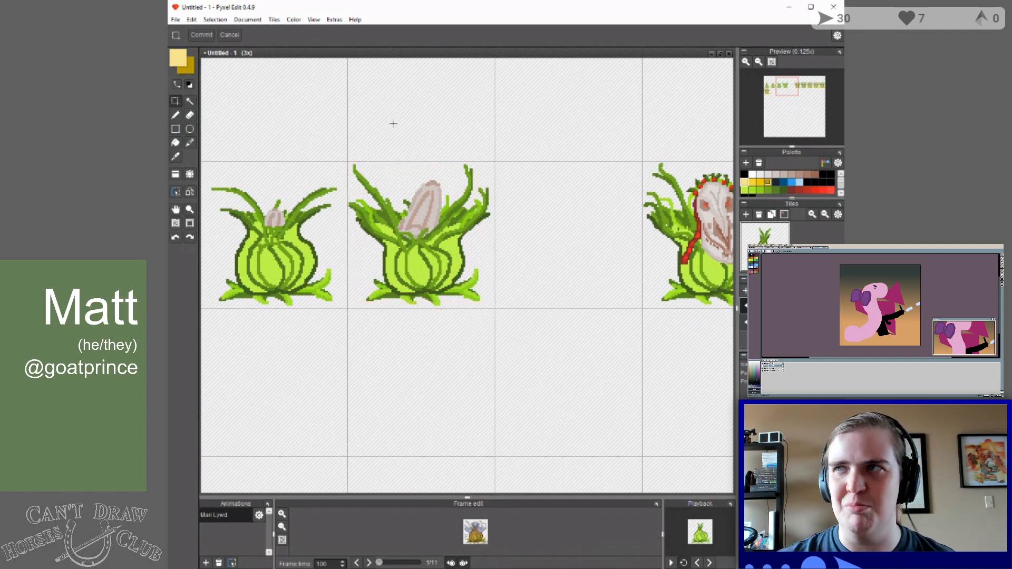
pyautogui.moveTo(348, 162); pyautogui.dragTo(494, 309)
pyautogui.click(547, 196)
pyautogui.moveTo(496, 162); pyautogui.dragTo(642, 309)
pyautogui.hotkey('ctrl', 'v')
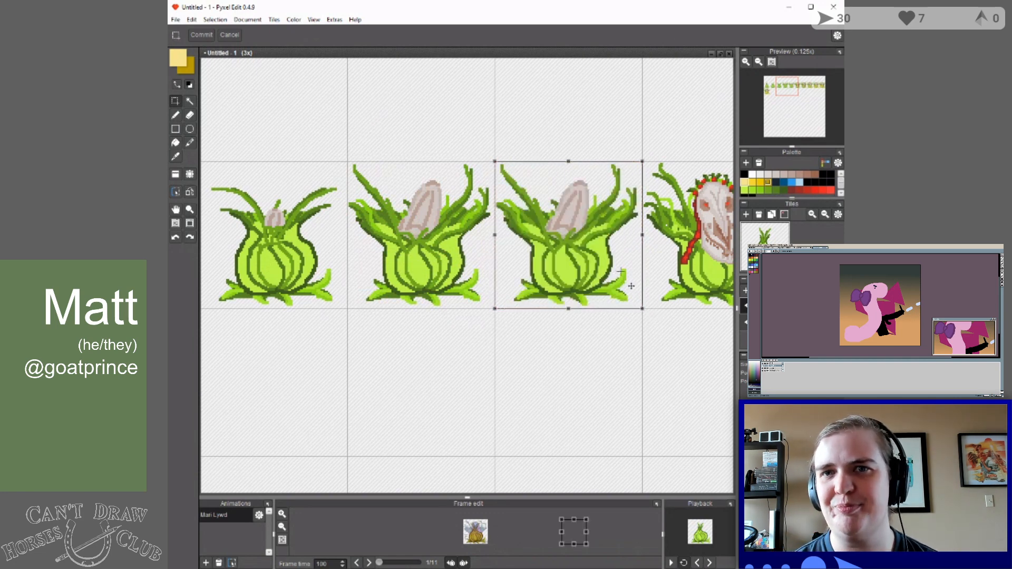
pyautogui.click(440, 206)
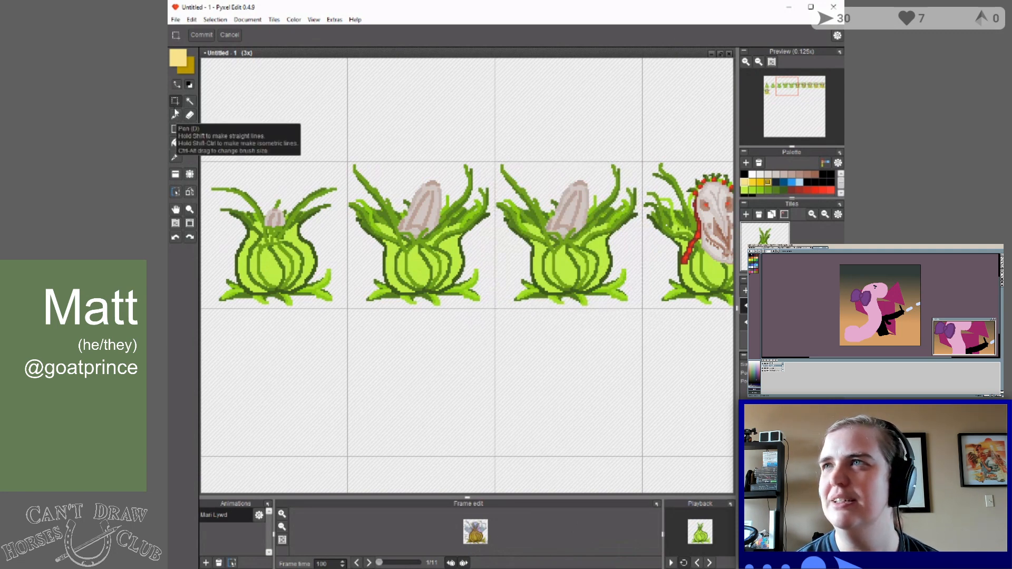
# Choose the Eraser, float the Frame edit panel below the plant row, and enlarge the panel and its frame view.
pyautogui.click(189, 115)
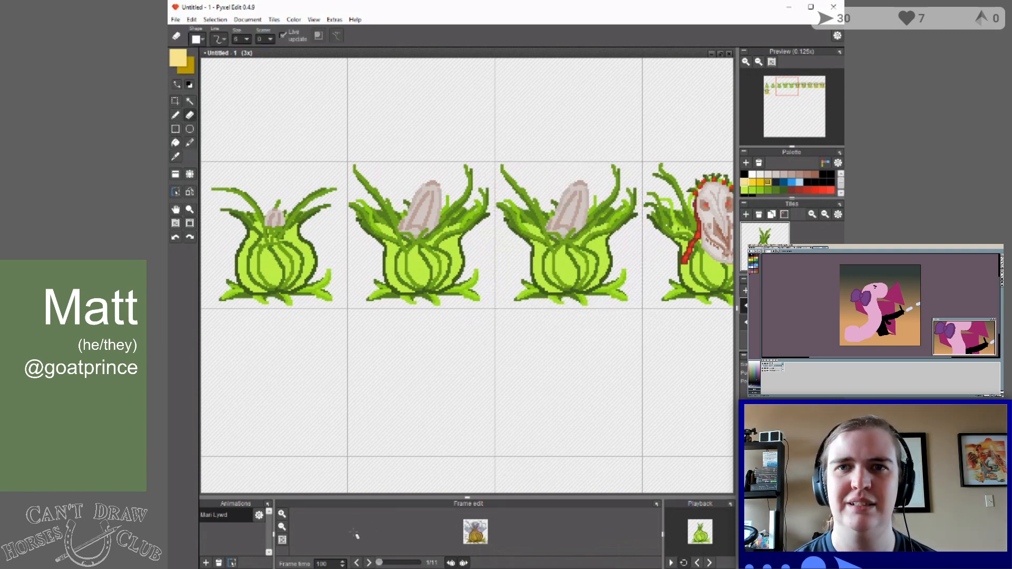
pyautogui.click(657, 504)
pyautogui.moveTo(467, 500); pyautogui.dragTo(526, 320)
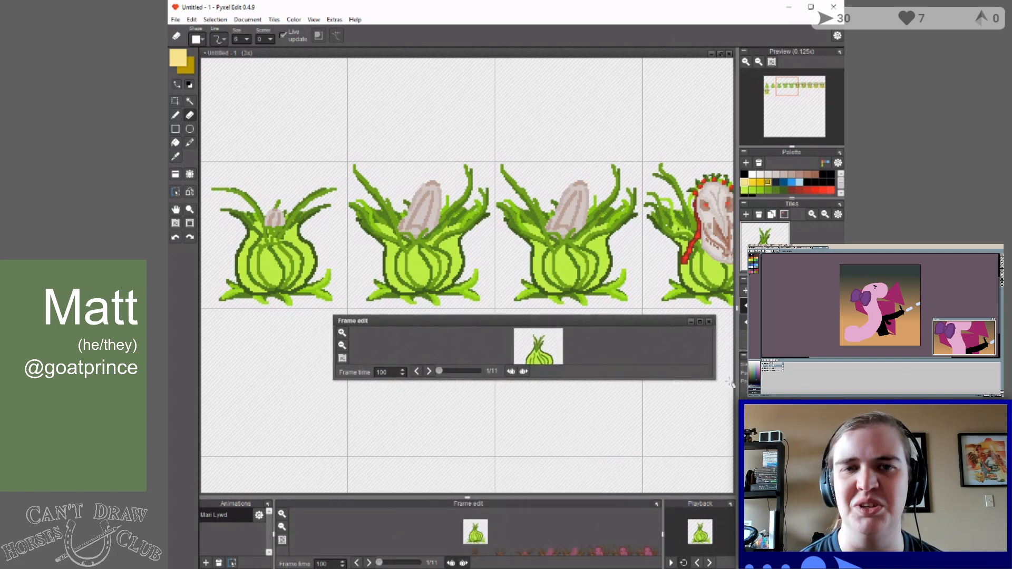
pyautogui.moveTo(716, 379); pyautogui.dragTo(651, 512)
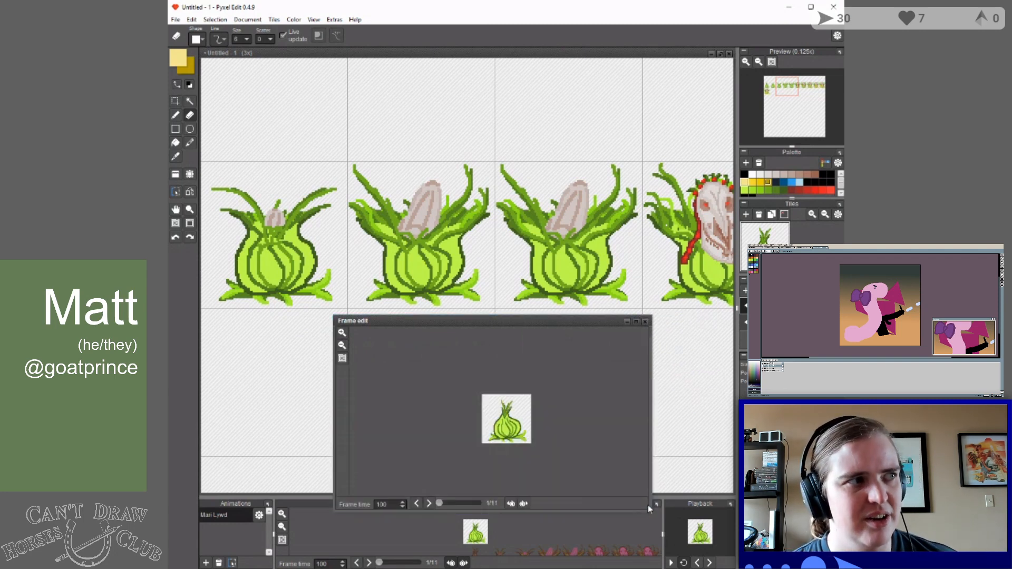
pyautogui.scroll(2, 501, 417)
pyautogui.scroll(-1, 595, 463)
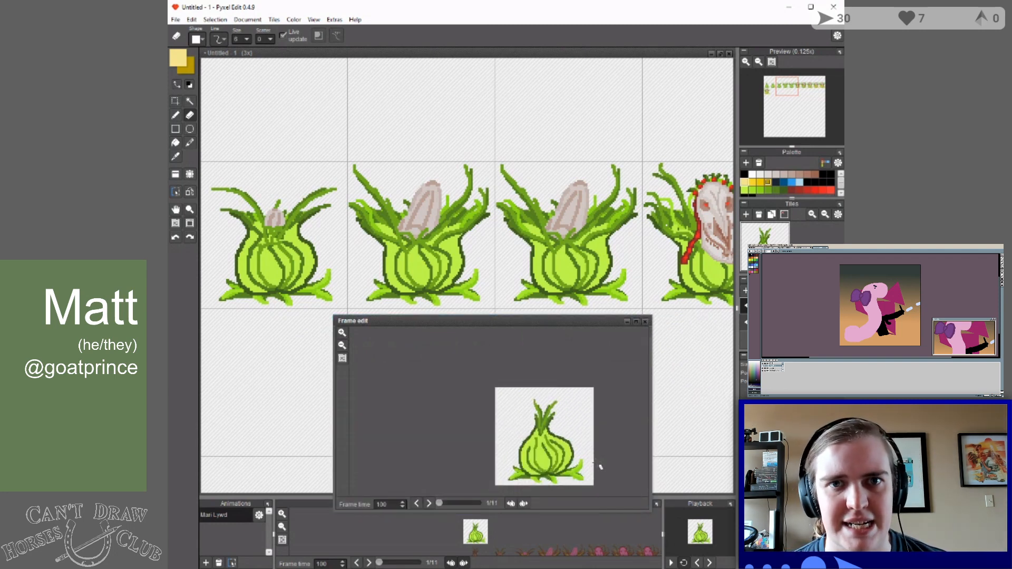
pyautogui.scroll(1, 627, 475)
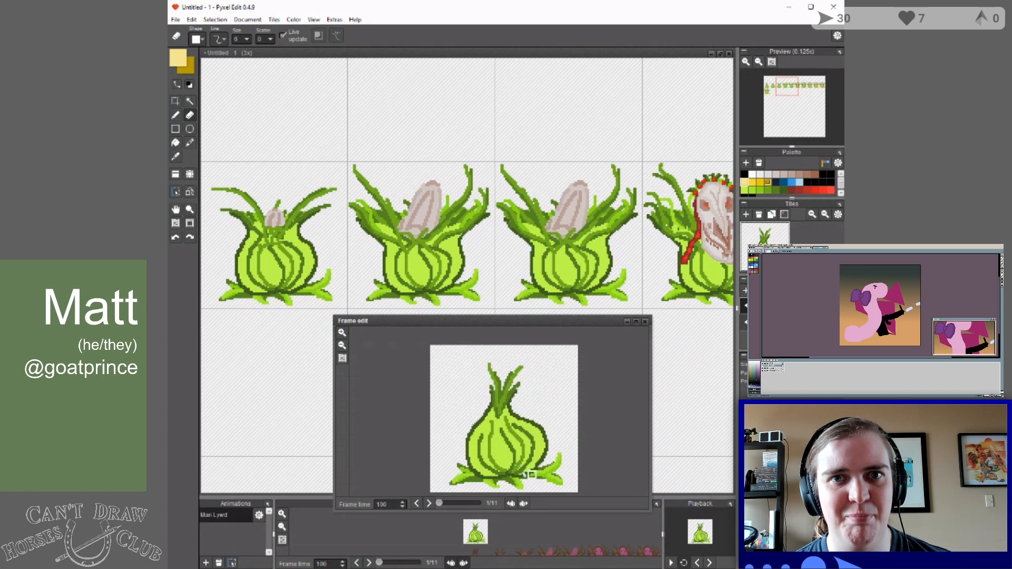
# Go to the fifth frame of the animation and enable the previous-frame onion skin overlay.
pyautogui.click(429, 504)
pyautogui.click(429, 503)
pyautogui.click(429, 503)
pyautogui.click(429, 503)
pyautogui.click(511, 503)
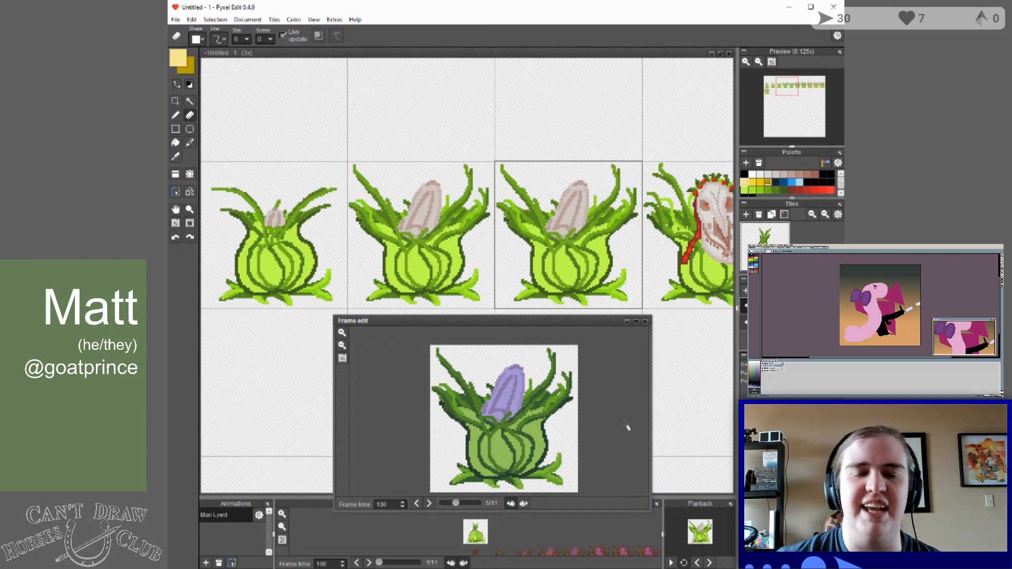
# Erase the pale bud and upper leaves from the fifth frame, keeping the lower bulb, its side outlines and base leaves.
pyautogui.moveTo(504, 396); pyautogui.dragTo(497, 372)
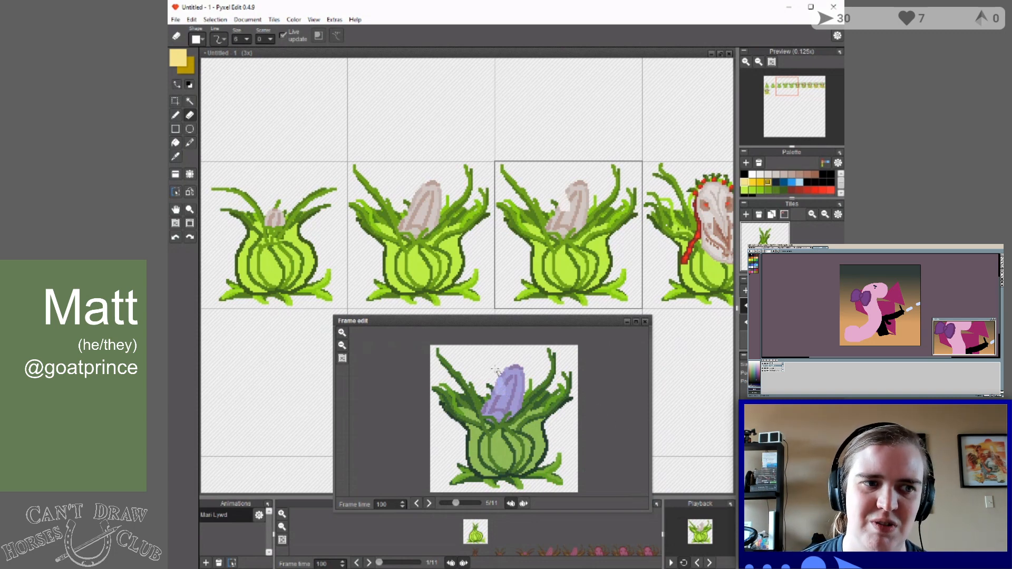
pyautogui.moveTo(509, 326); pyautogui.dragTo(567, 321)
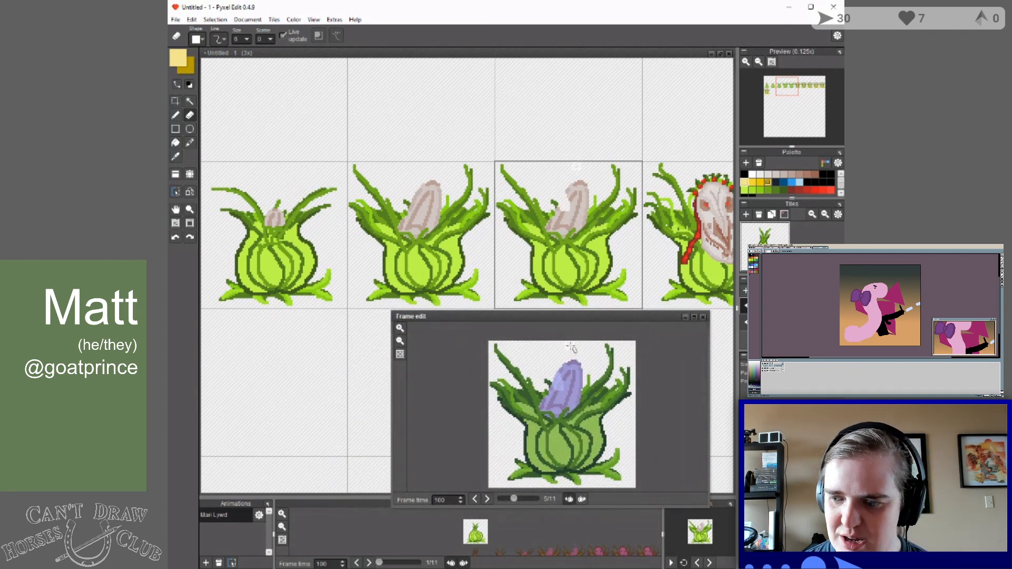
pyautogui.moveTo(496, 346)
pyautogui.mouseDown()
pyautogui.moveTo(528, 385)
pyautogui.moveTo(576, 370)
pyautogui.moveTo(575, 388)
pyautogui.moveTo(617, 367)
pyautogui.moveTo(556, 402)
pyautogui.moveTo(575, 412)
pyautogui.moveTo(576, 398)
pyautogui.moveTo(570, 418)
pyautogui.moveTo(551, 427)
pyautogui.moveTo(543, 411)
pyautogui.moveTo(570, 421)
pyautogui.moveTo(552, 425)
pyautogui.moveTo(542, 396)
pyautogui.moveTo(552, 408)
pyautogui.moveTo(515, 393)
pyautogui.moveTo(534, 414)
pyautogui.moveTo(502, 388)
pyautogui.mouseUp()
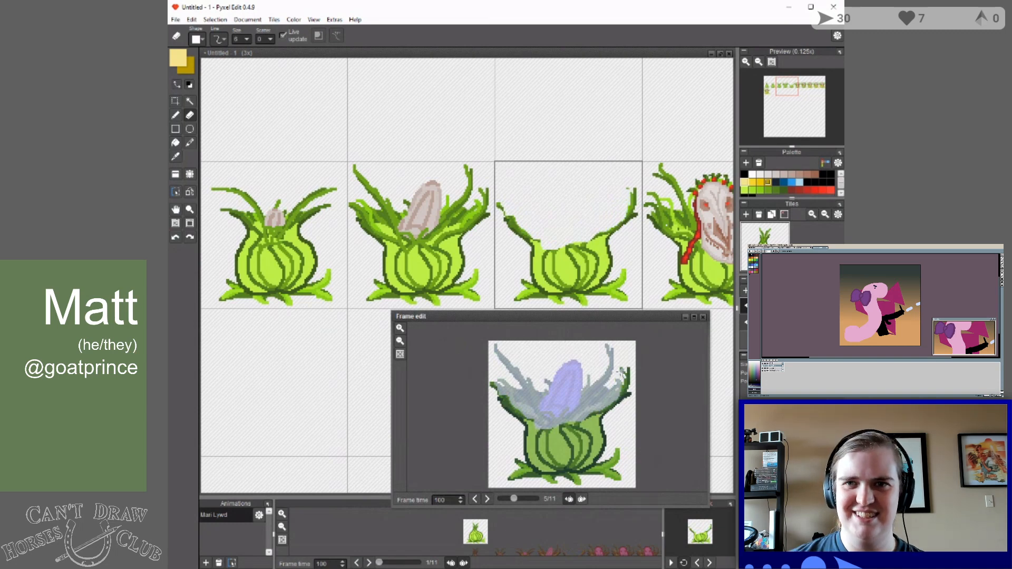
pyautogui.moveTo(630, 379); pyautogui.dragTo(609, 407)
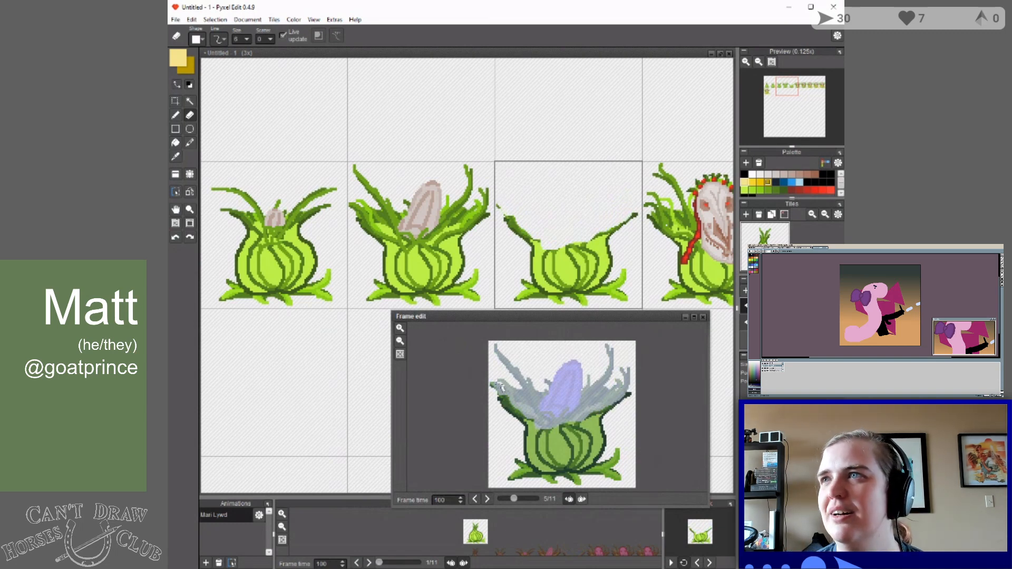
pyautogui.moveTo(498, 389)
pyautogui.mouseDown()
pyautogui.moveTo(551, 429)
pyautogui.moveTo(583, 427)
pyautogui.moveTo(612, 406)
pyautogui.mouseUp()
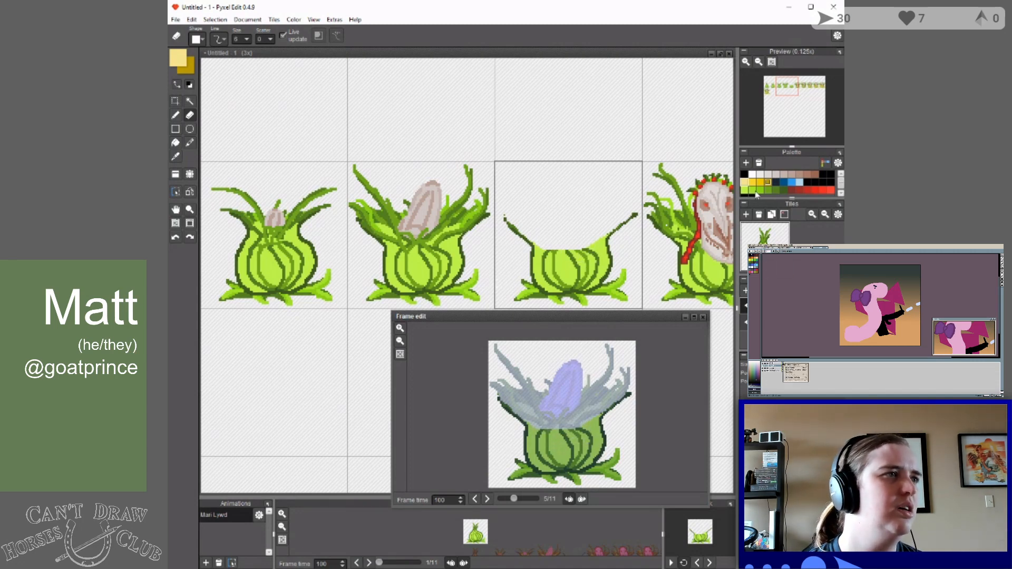
# Choose the dark green palette colour with the Pen tool and open the brush size setting.
pyautogui.click(791, 191)
pyautogui.click(785, 190)
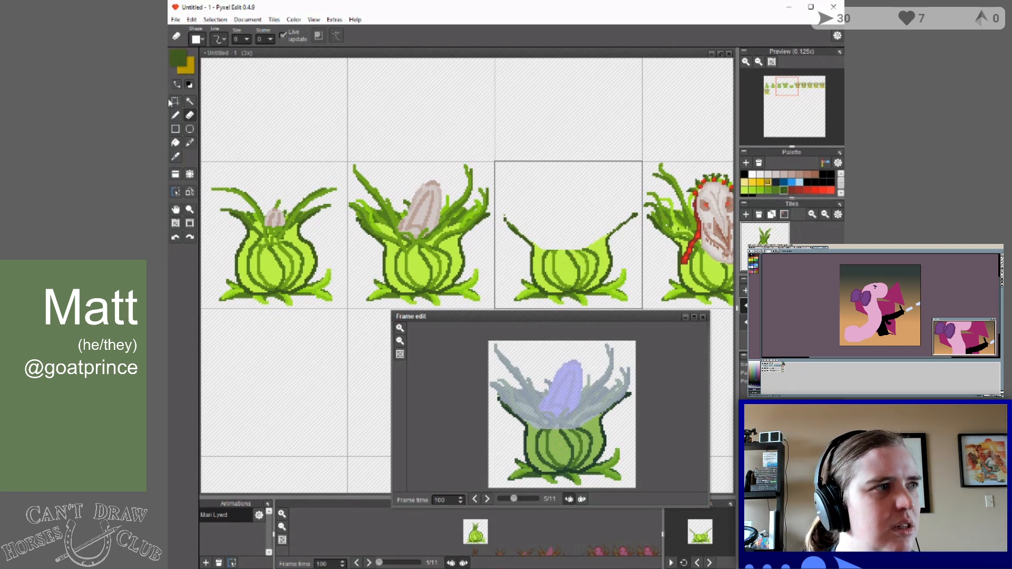
pyautogui.press('b')
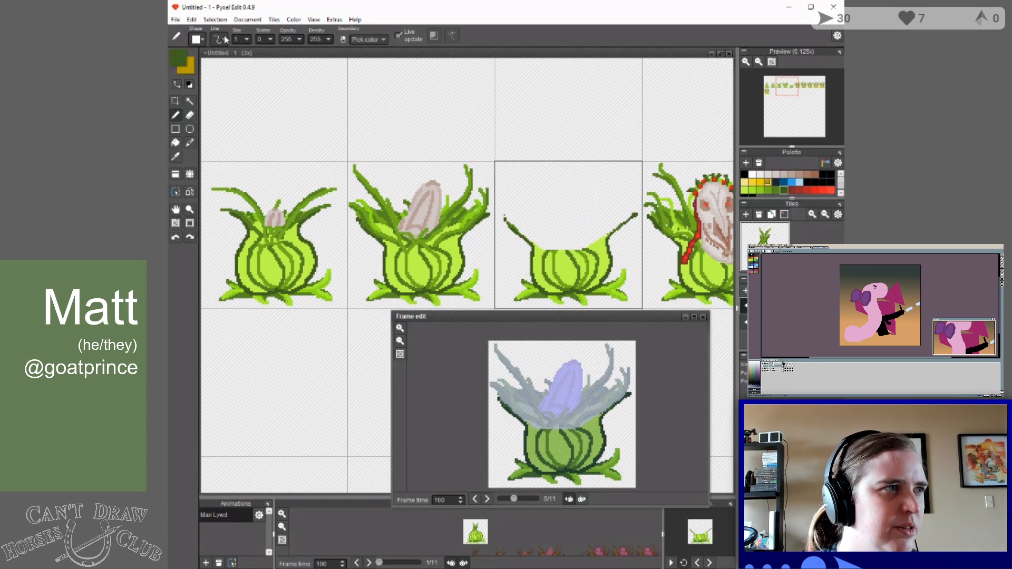
pyautogui.click(246, 40)
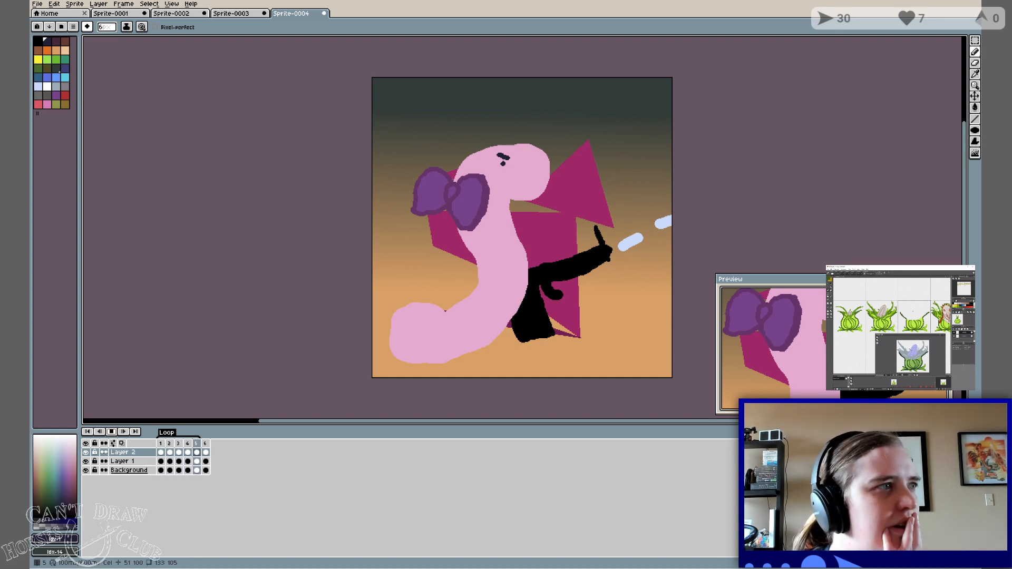
# Stop the animation playback of the pink worm sprite in Aseprite.
pyautogui.click(111, 432)
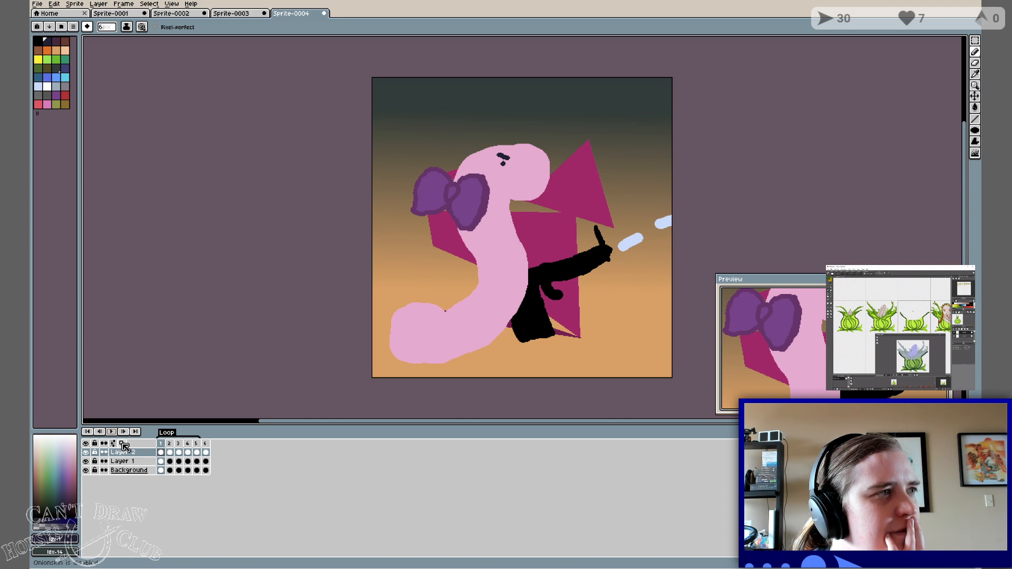
# Toggle onion skin and the visibility of each layer to find which one holds the pale dashes beside the gun.
pyautogui.click(123, 444)
pyautogui.click(123, 445)
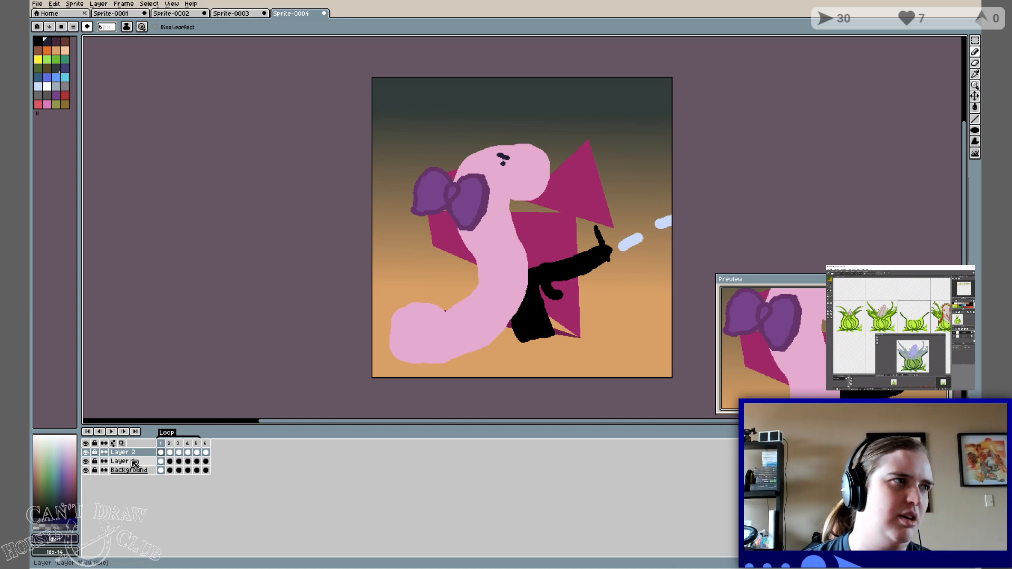
pyautogui.click(85, 452)
pyautogui.click(86, 452)
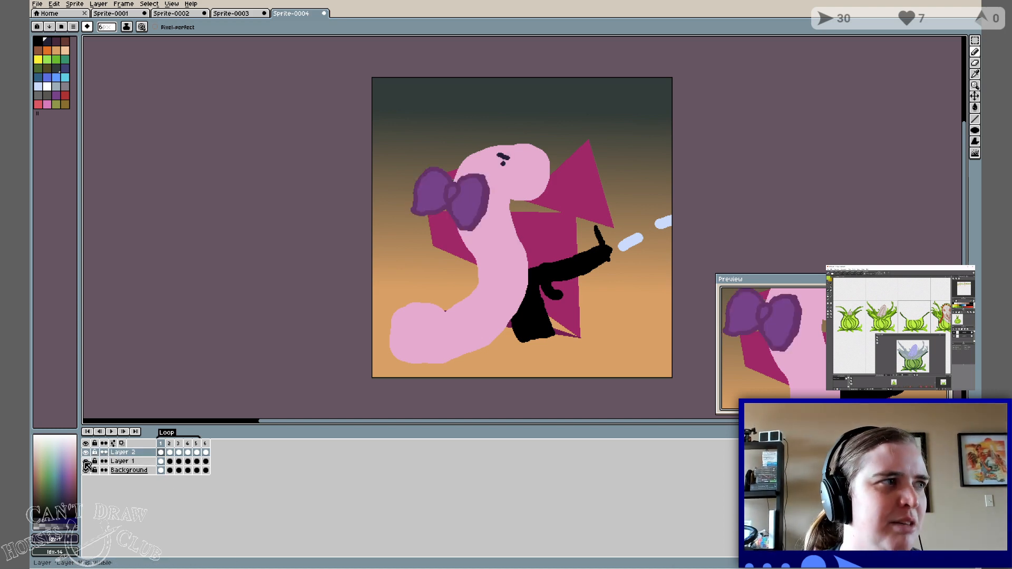
pyautogui.click(86, 462)
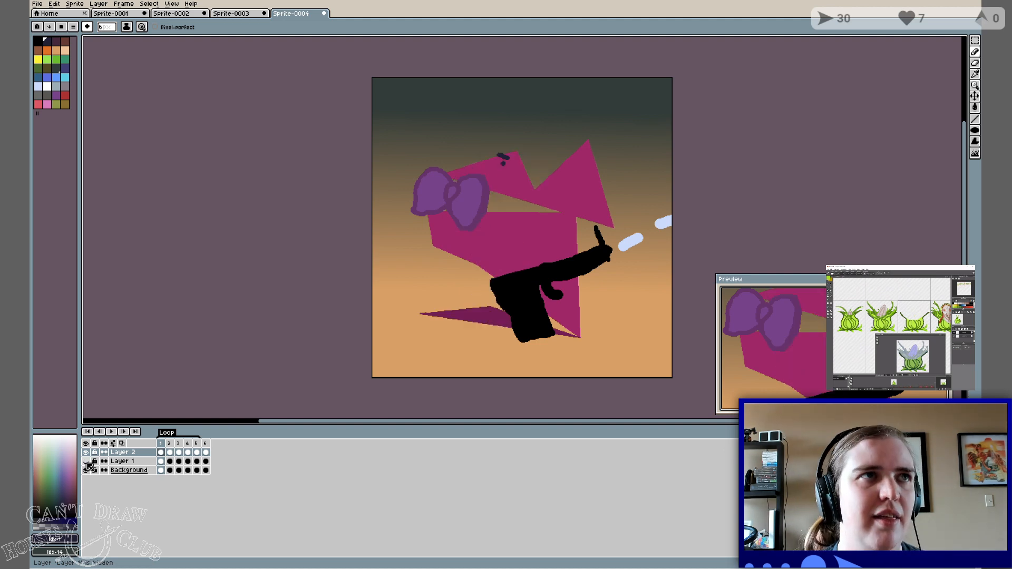
pyautogui.click(86, 462)
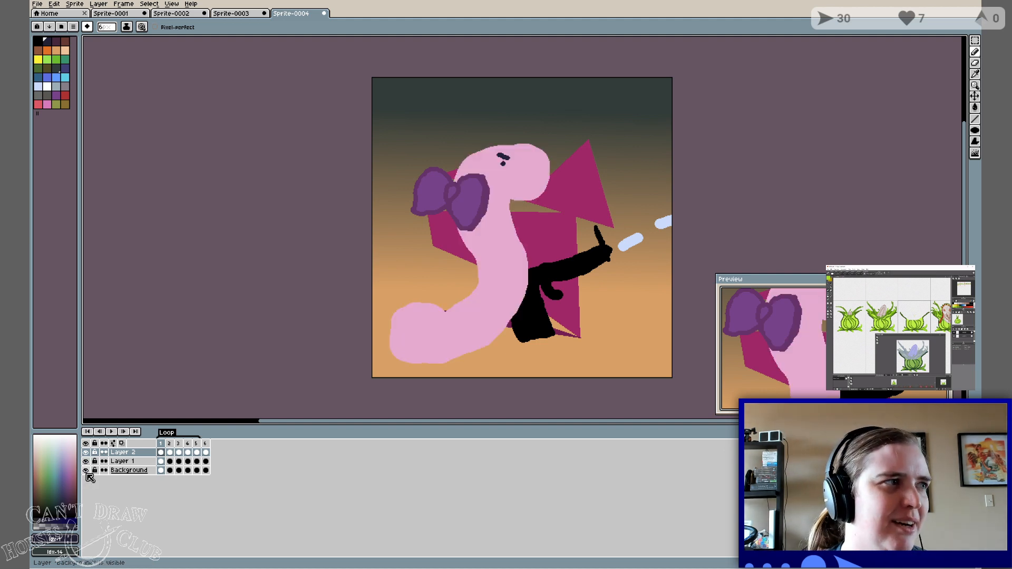
pyautogui.click(86, 470)
pyautogui.click(85, 470)
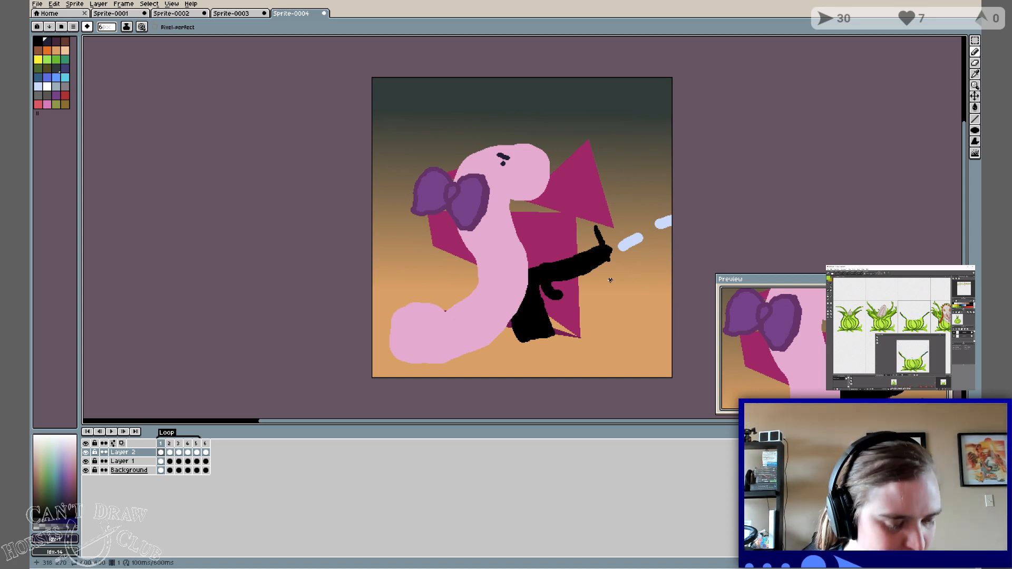
pyautogui.press('m')
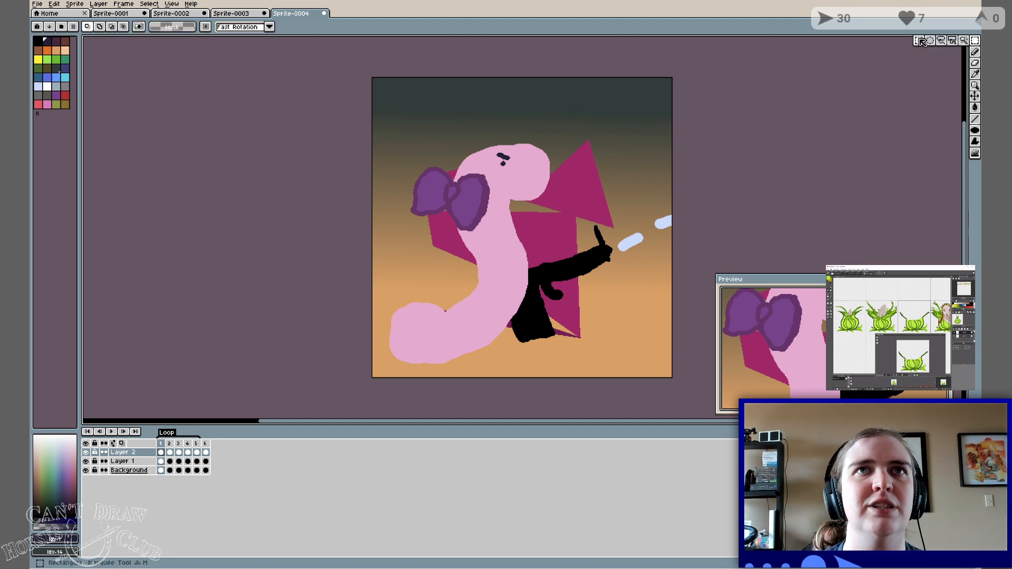
pyautogui.moveTo(641, 189); pyautogui.dragTo(649, 267)
pyautogui.click(653, 170)
pyautogui.moveTo(649, 184); pyautogui.dragTo(653, 297)
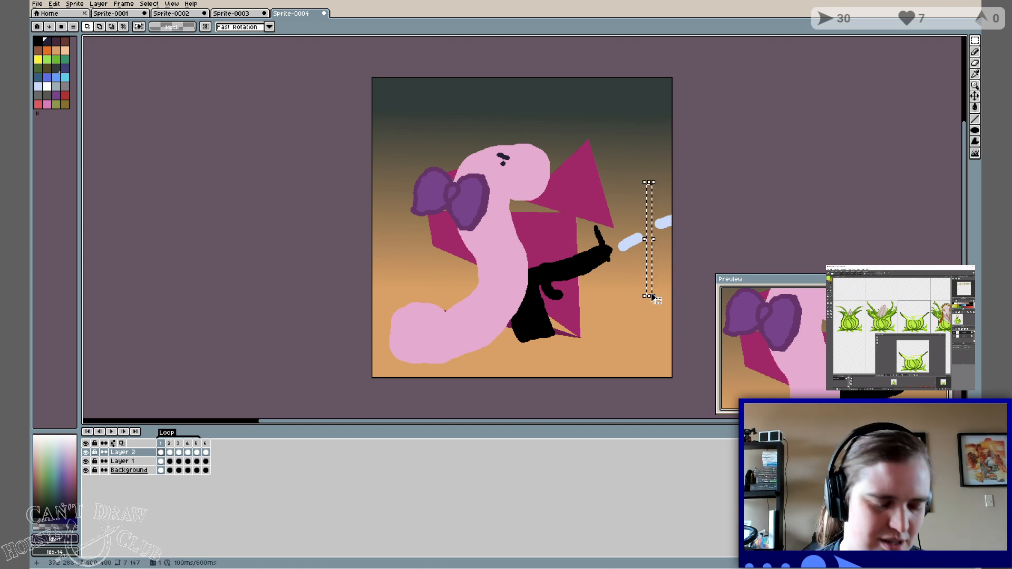
pyautogui.press('v')
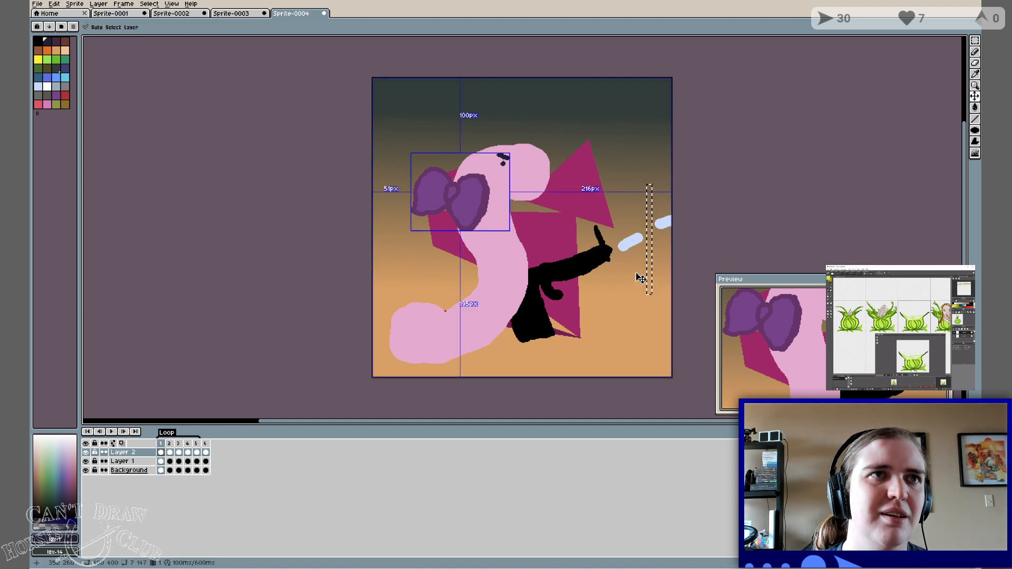
pyautogui.press('m')
pyautogui.press('Left')
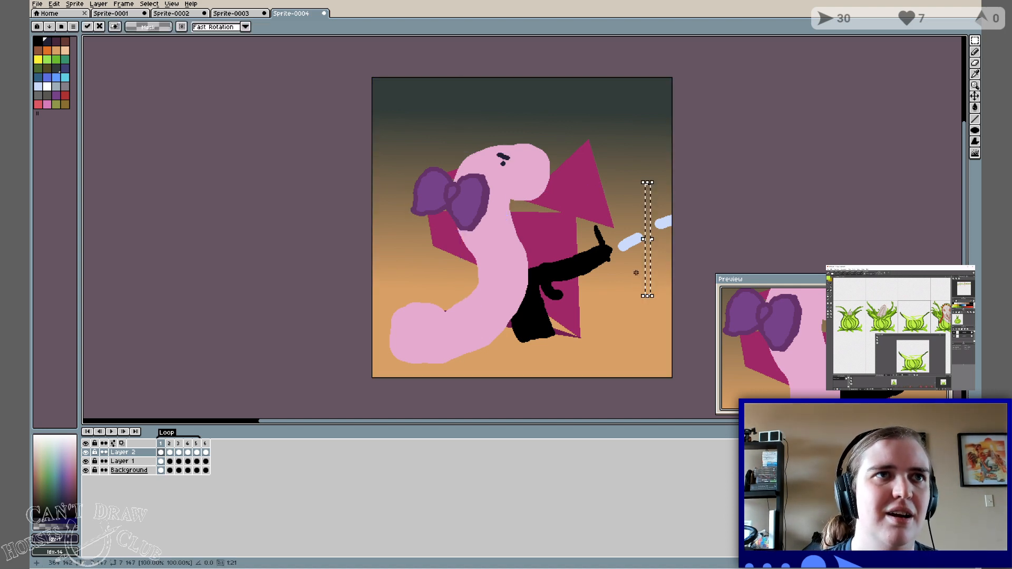
pyautogui.hotkey('ctrl', 'z')
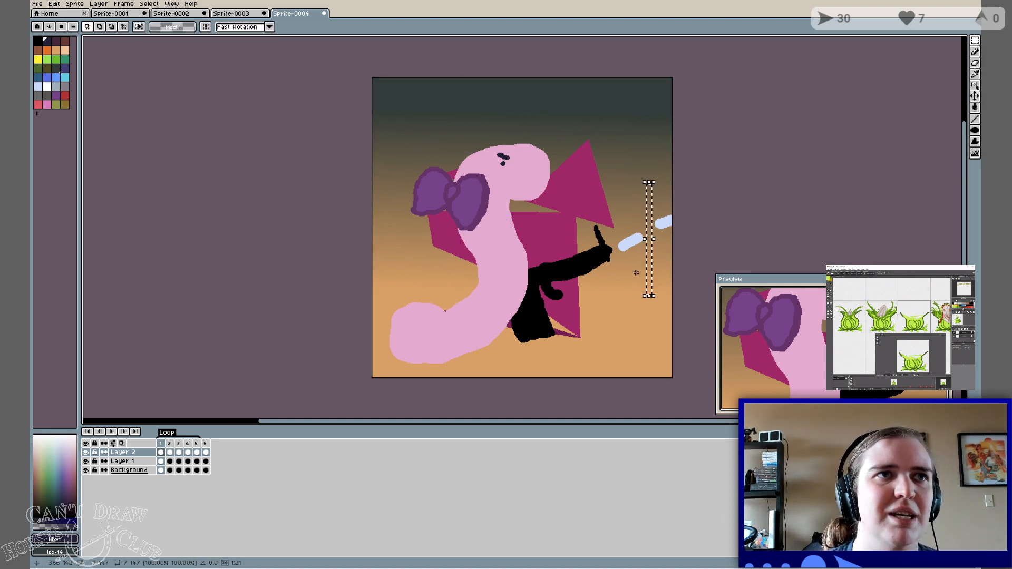
pyautogui.hotkey('ctrl', 'z')
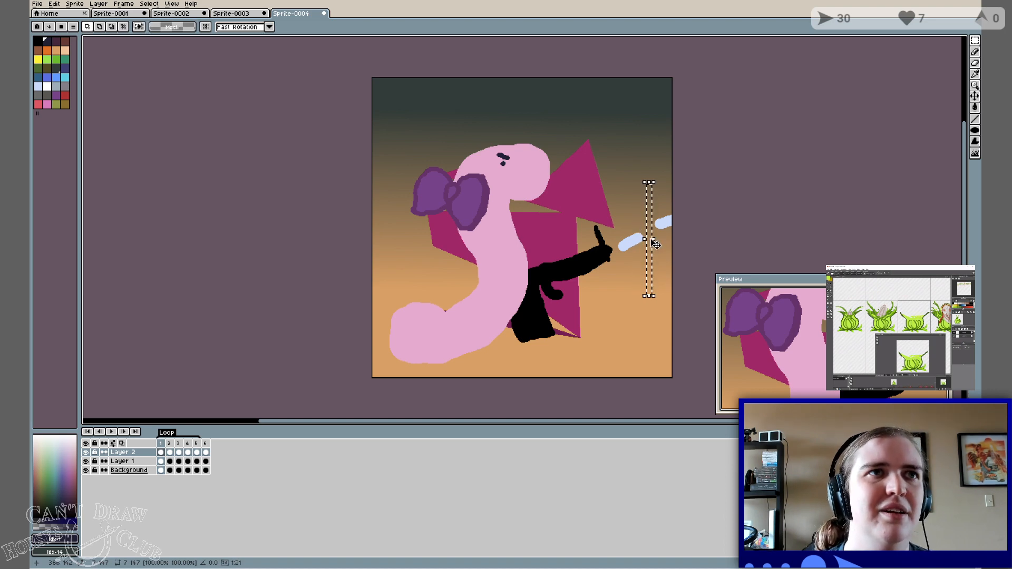
pyautogui.moveTo(654, 244); pyautogui.dragTo(647, 245)
pyautogui.hotkey('ctrl', 'z')
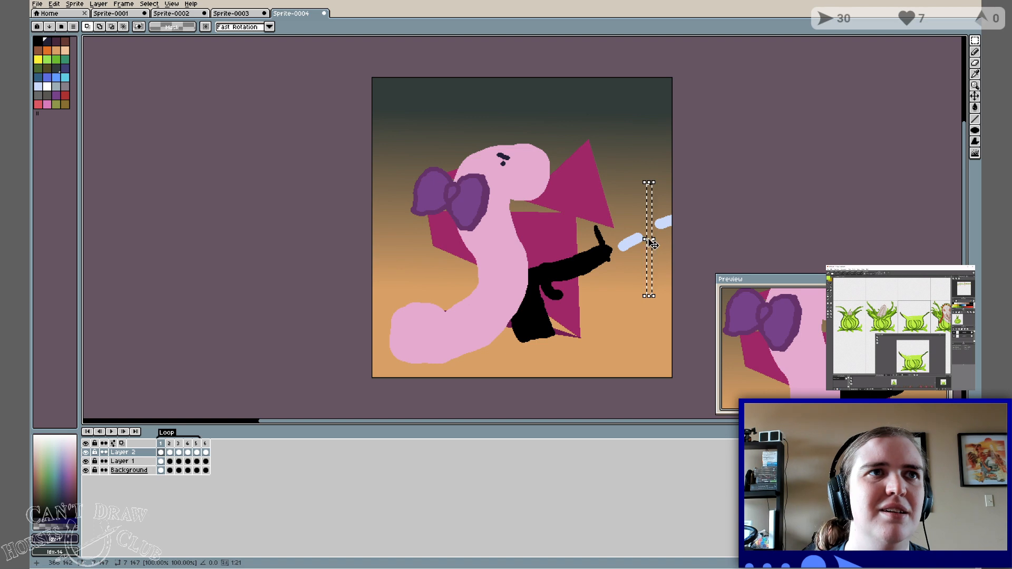
pyautogui.hotkey('ctrl', 'd')
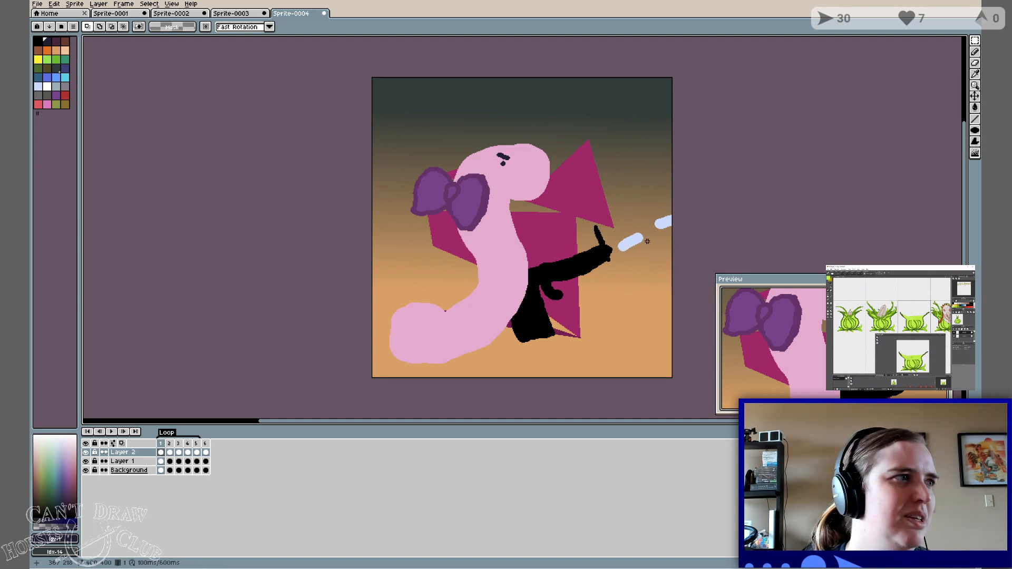
# On the first frame's Background layer, select a thin gradient strip, stretch it to 79 px wide over the pale dashes, and deselect.
pyautogui.click(159, 470)
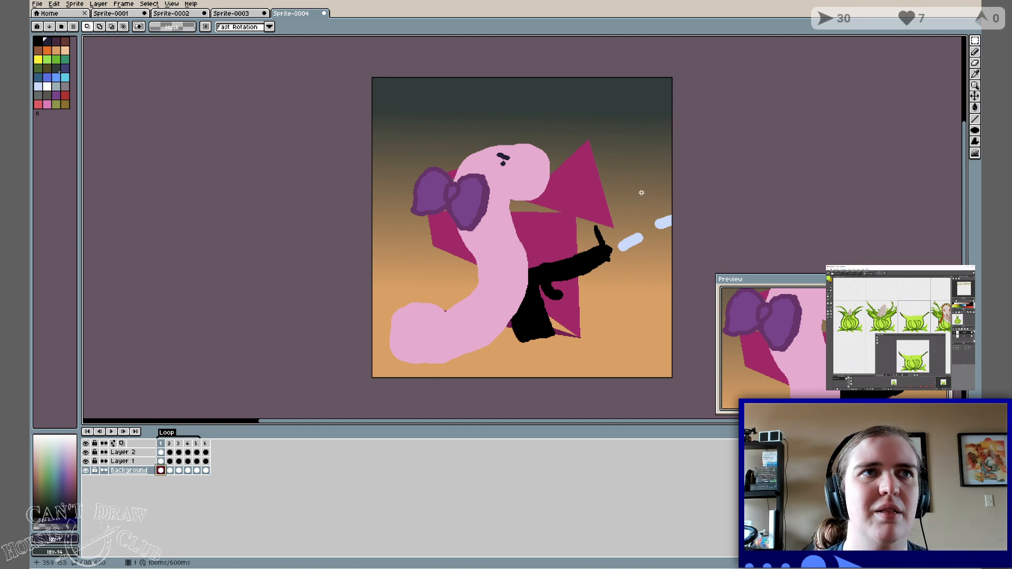
pyautogui.moveTo(645, 194); pyautogui.dragTo(616, 245)
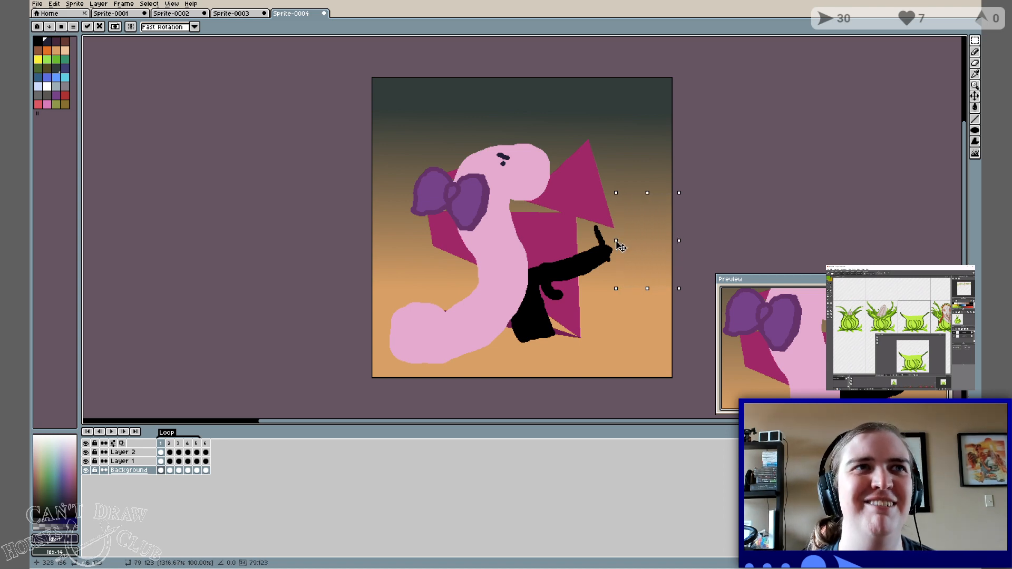
pyautogui.press('Return')
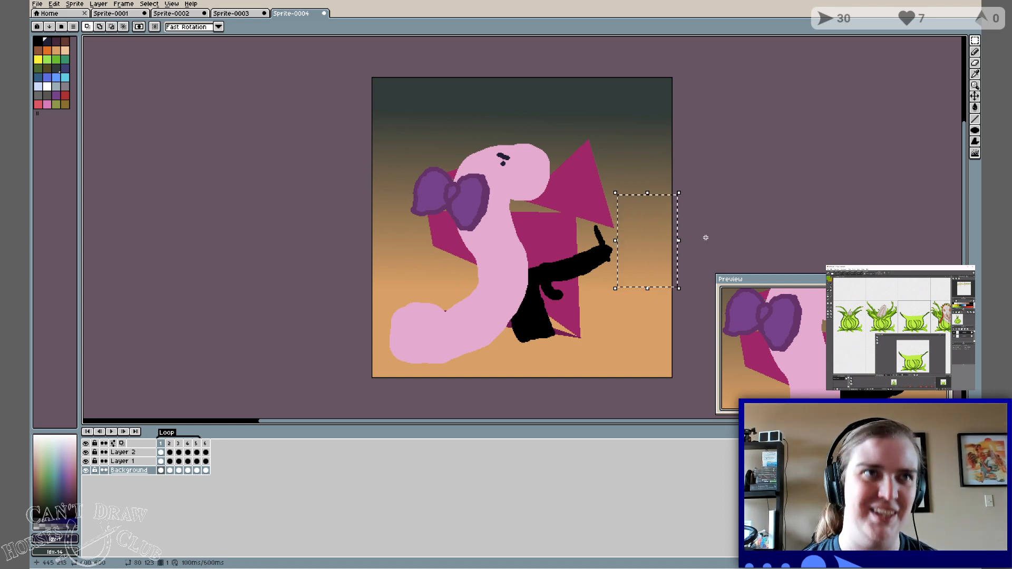
pyautogui.hotkey('ctrl', 'd')
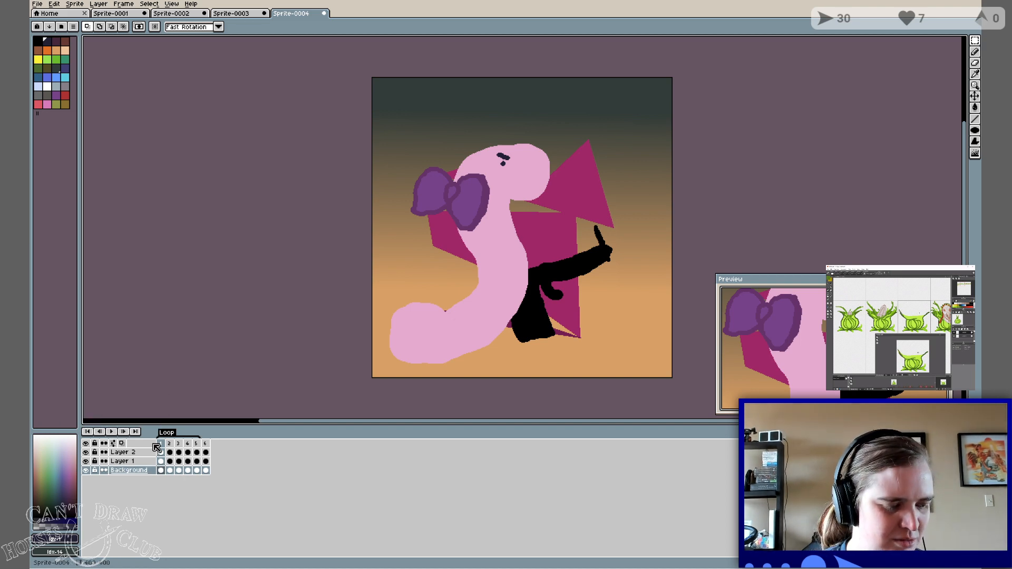
# Add a new layer above Layer 2 and paint a small white bullet streak at the gun's muzzle in the first frame.
pyautogui.click(140, 454)
pyautogui.hotkey('shift', 'n')
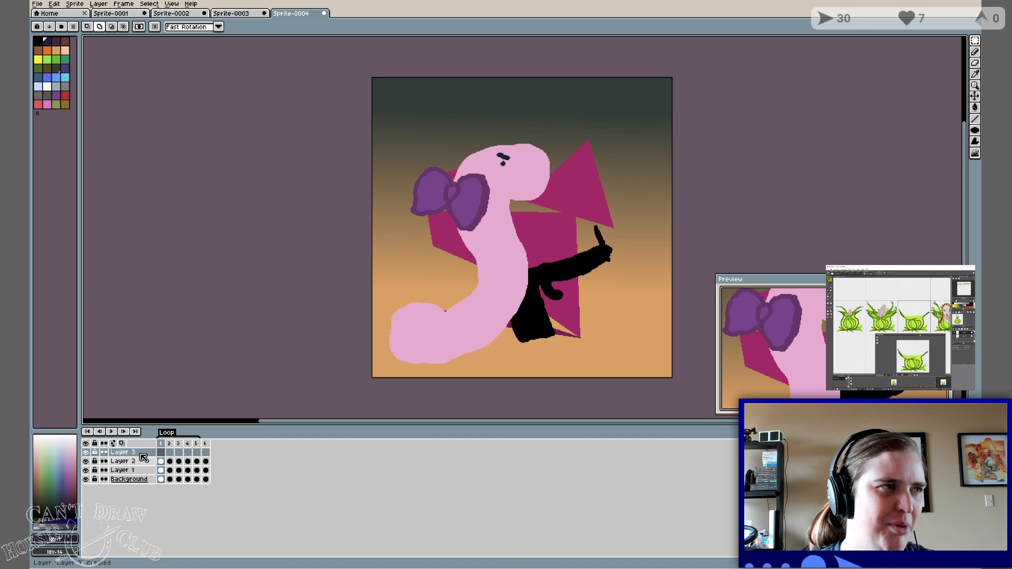
pyautogui.click(142, 453)
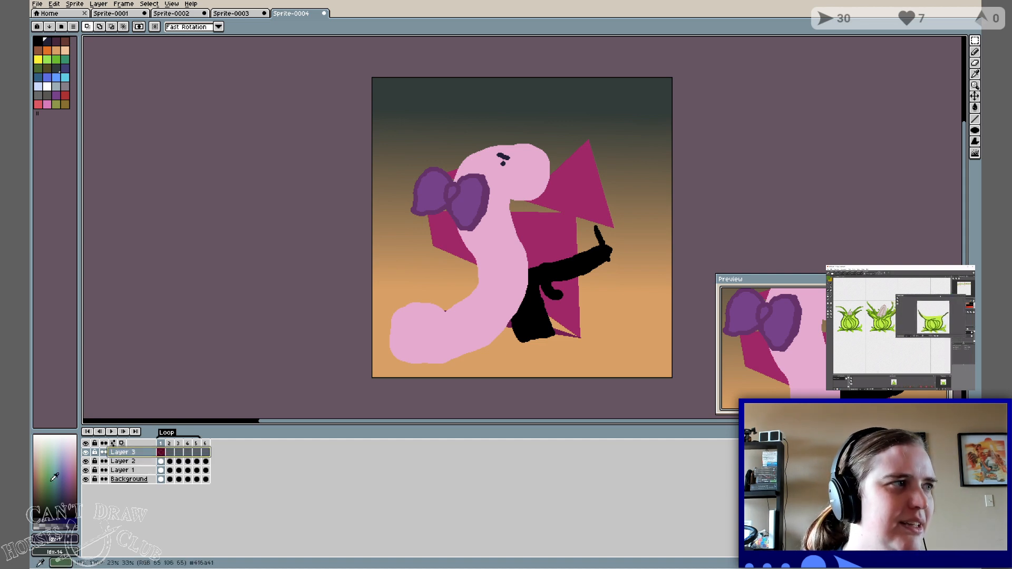
pyautogui.click(47, 87)
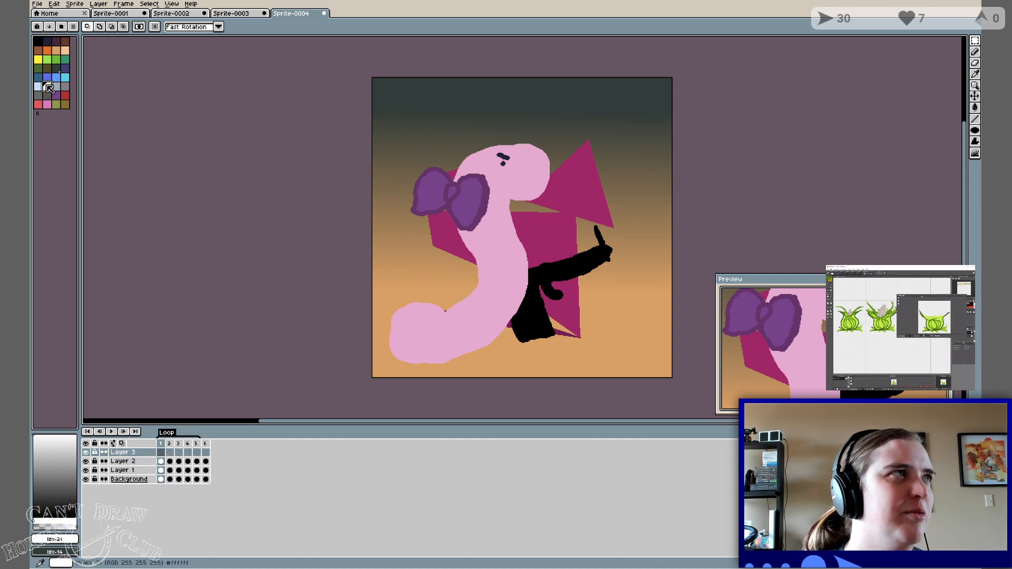
pyautogui.press('b')
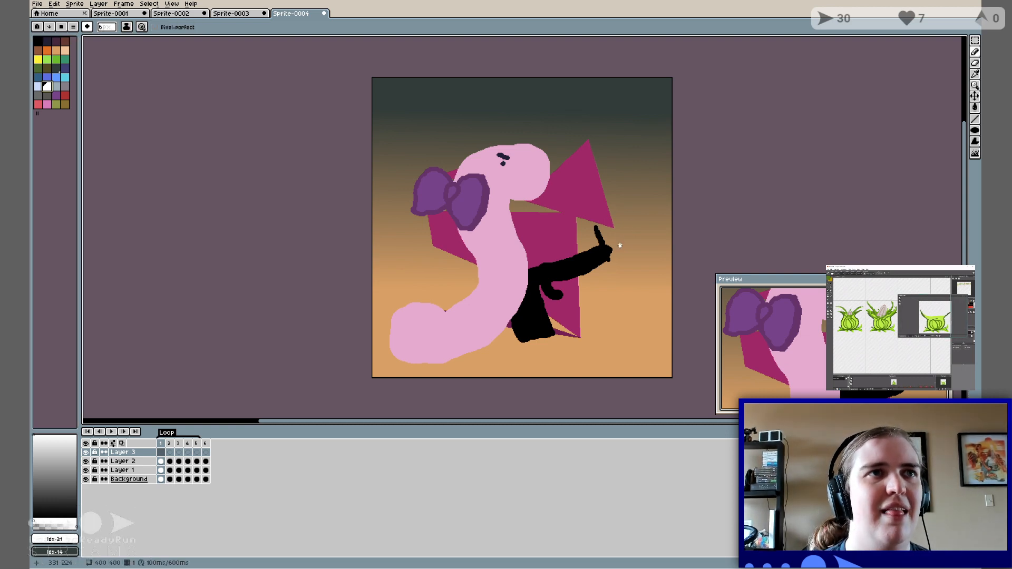
pyautogui.moveTo(619, 246)
pyautogui.mouseDown()
pyautogui.moveTo(635, 236)
pyautogui.moveTo(620, 244)
pyautogui.mouseUp()
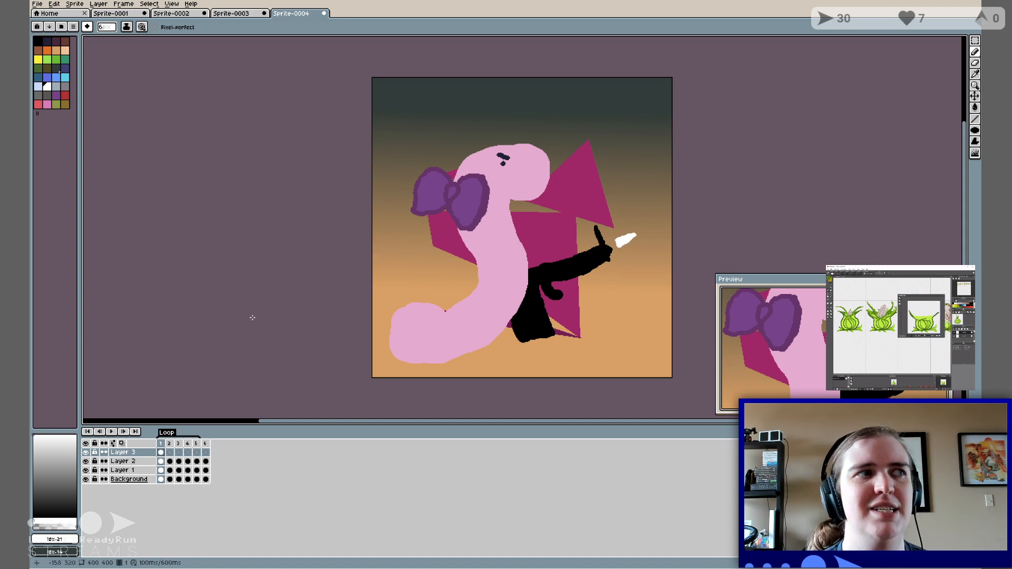
# Copy the white bullet to the second frame and the cleaned first-frame background to the remaining frames.
pyautogui.press('i')
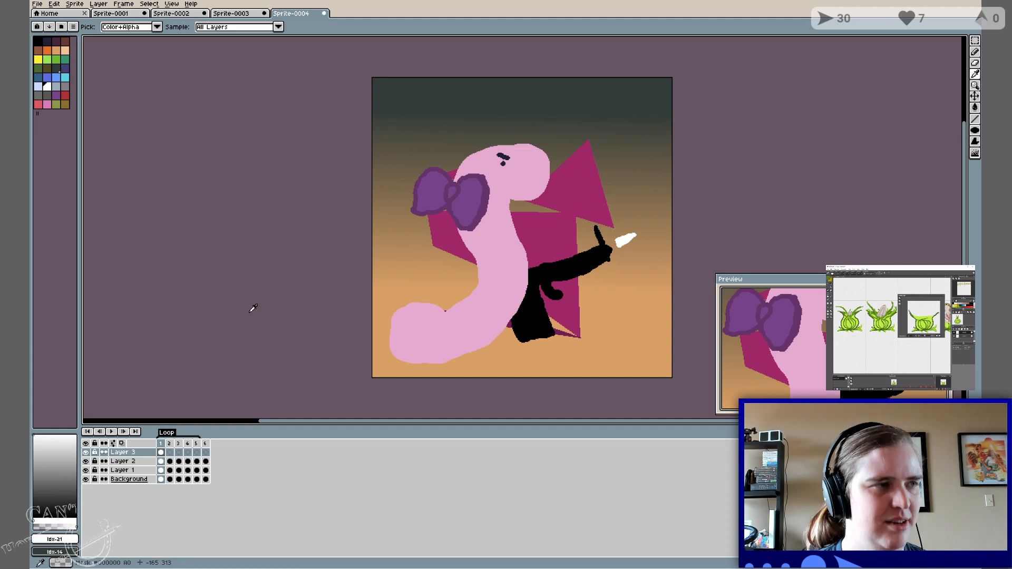
pyautogui.press('Right')
pyautogui.press('b')
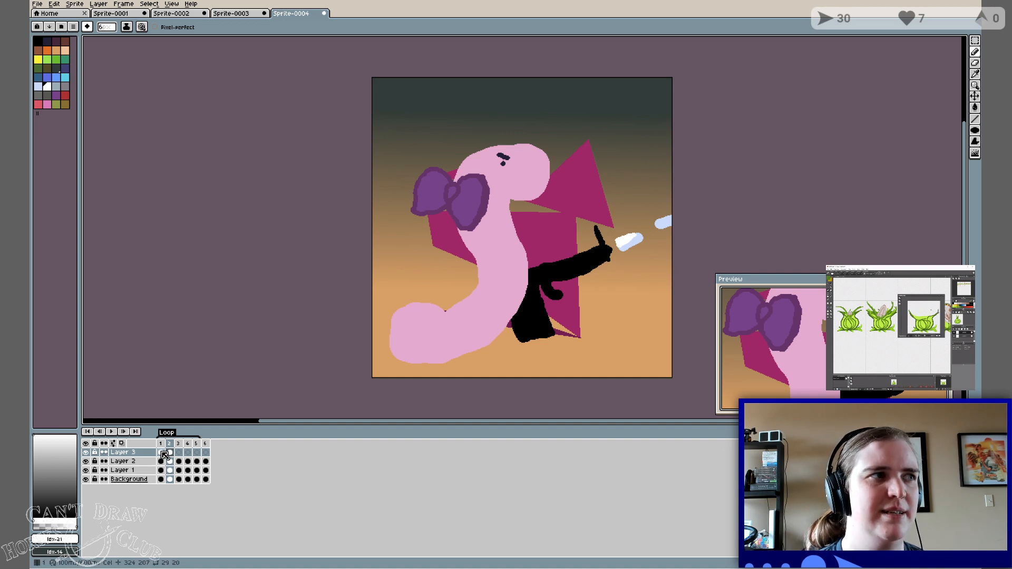
pyautogui.click(161, 480)
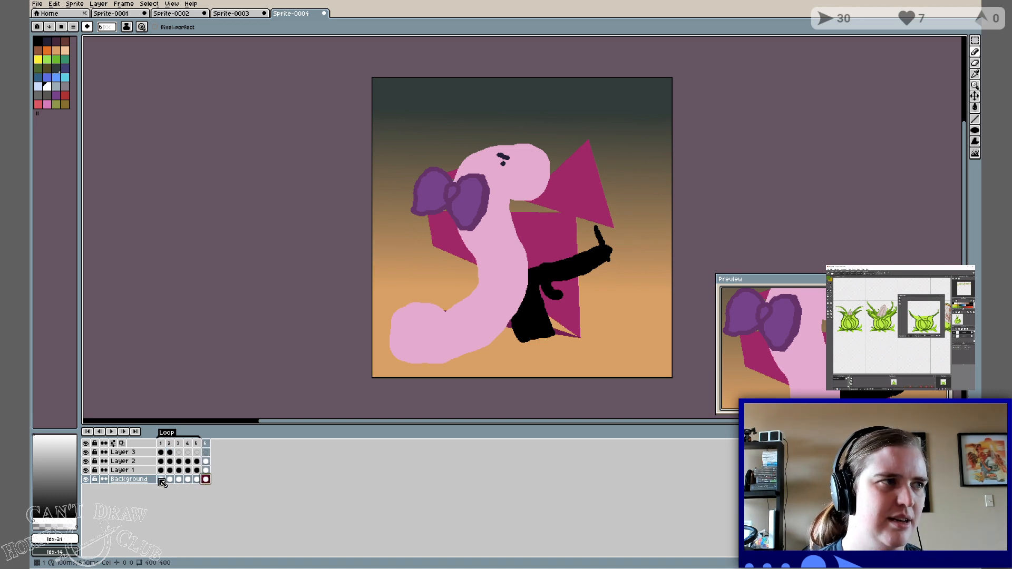
# Move the white bullet farther from the muzzle in the second frame, continue it in the third frame, and play the animation.
pyautogui.click(170, 452)
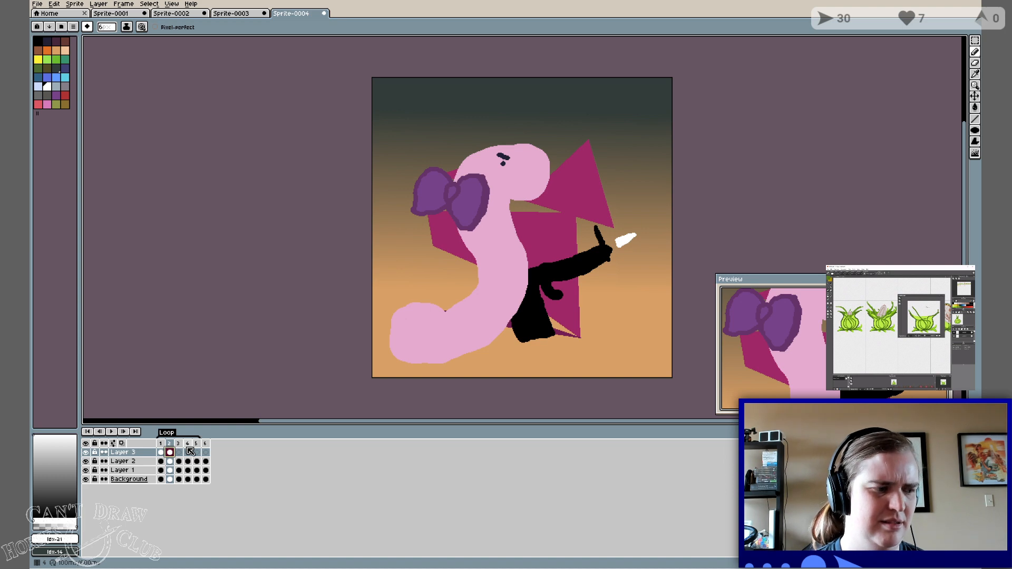
pyautogui.press('v')
pyautogui.moveTo(633, 269); pyautogui.dragTo(651, 260)
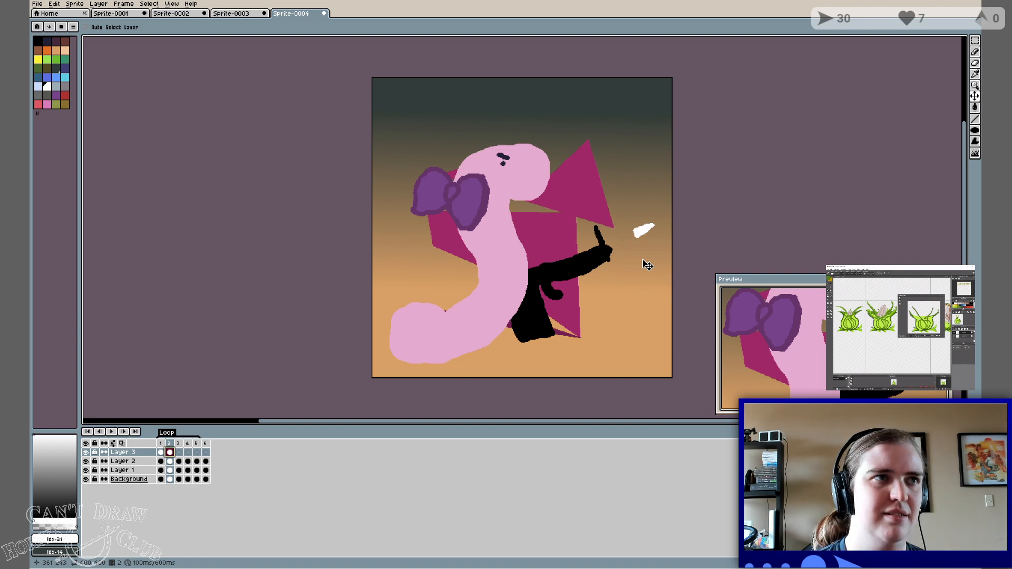
pyautogui.press('Right')
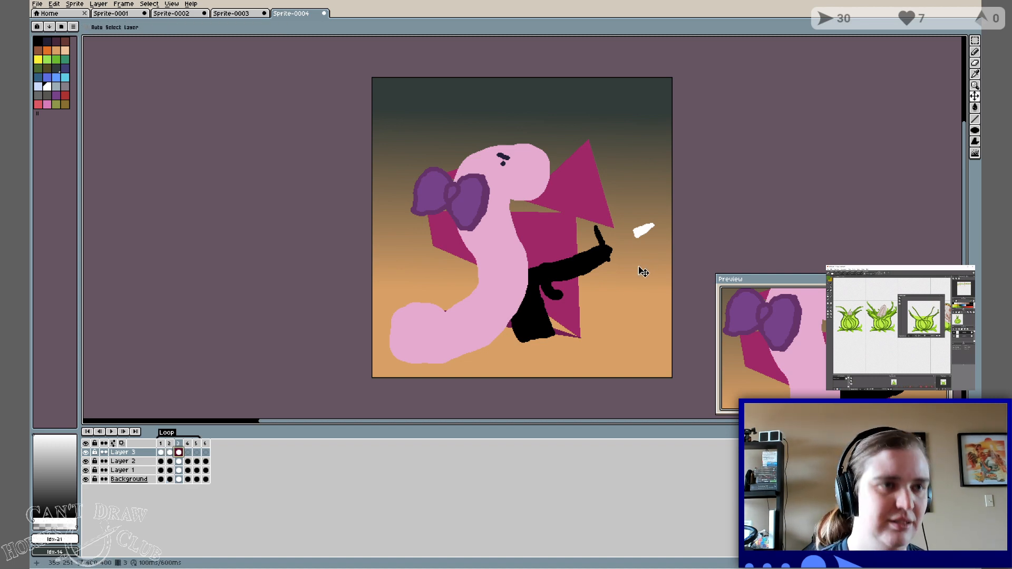
pyautogui.moveTo(651, 264)
pyautogui.mouseDown()
pyautogui.moveTo(675, 244)
pyautogui.moveTo(693, 247)
pyautogui.moveTo(649, 258)
pyautogui.mouseUp()
pyautogui.click(111, 432)
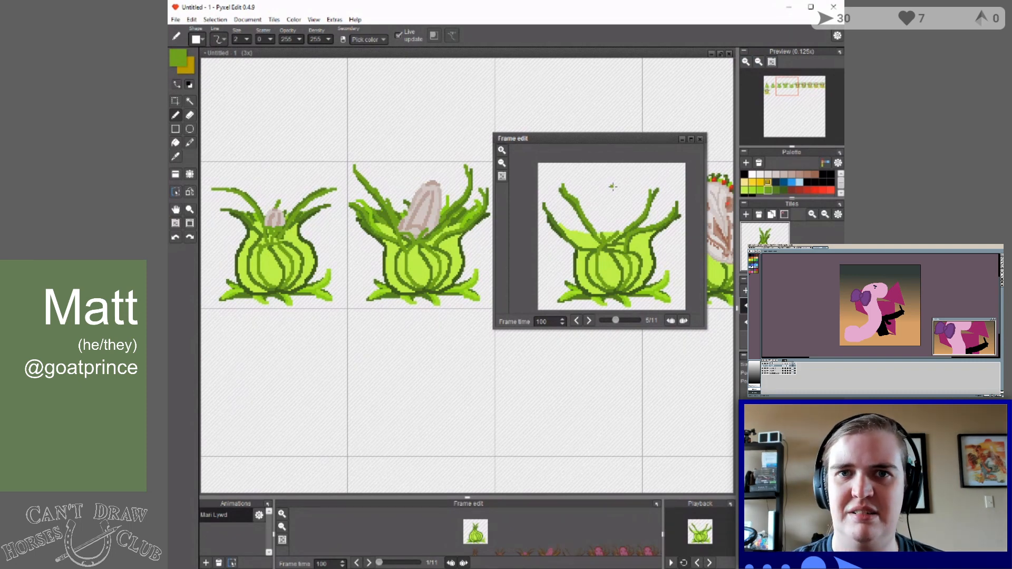
# Switch to Pyxel Edit and shade the left leaves of the fifth frame's plant with lime, mid and dark green palette colours.
pyautogui.click(760, 191)
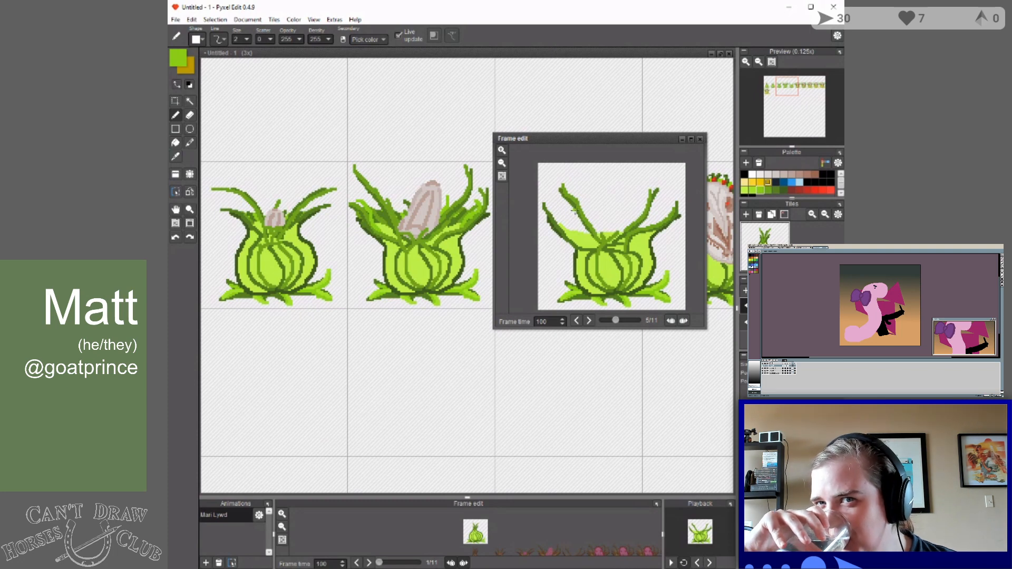
pyautogui.click(784, 190)
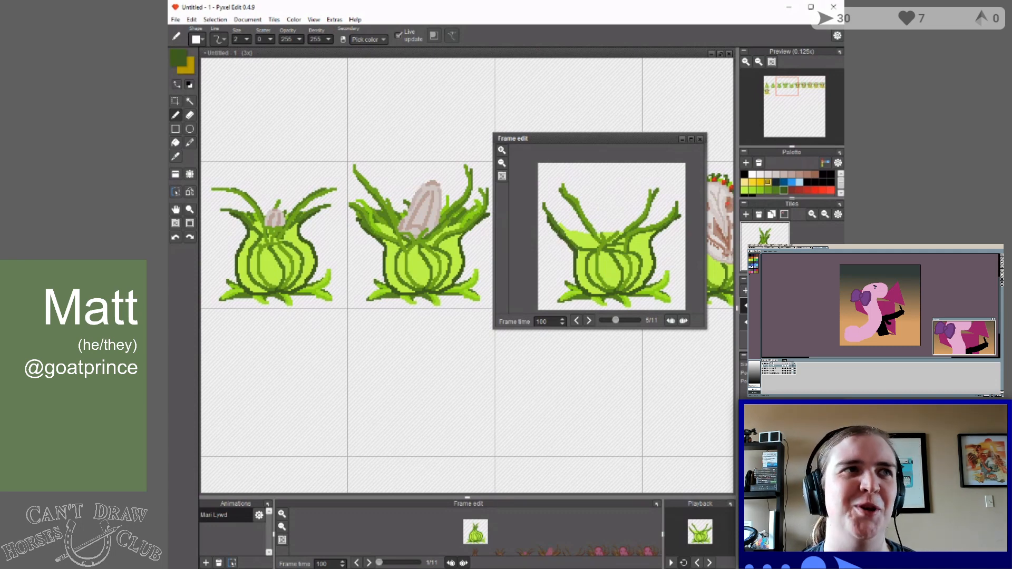
pyautogui.click(776, 190)
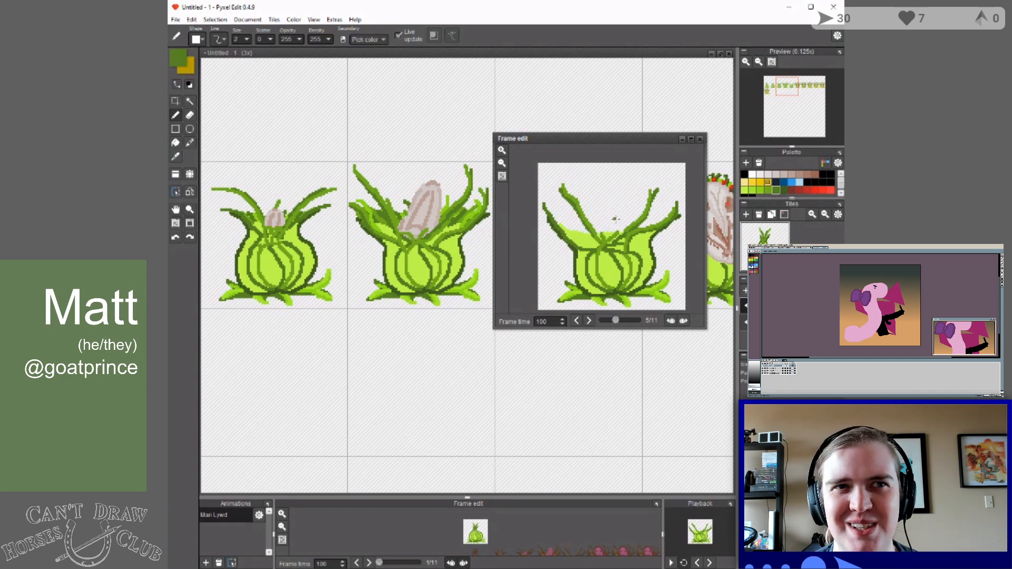
pyautogui.click(755, 191)
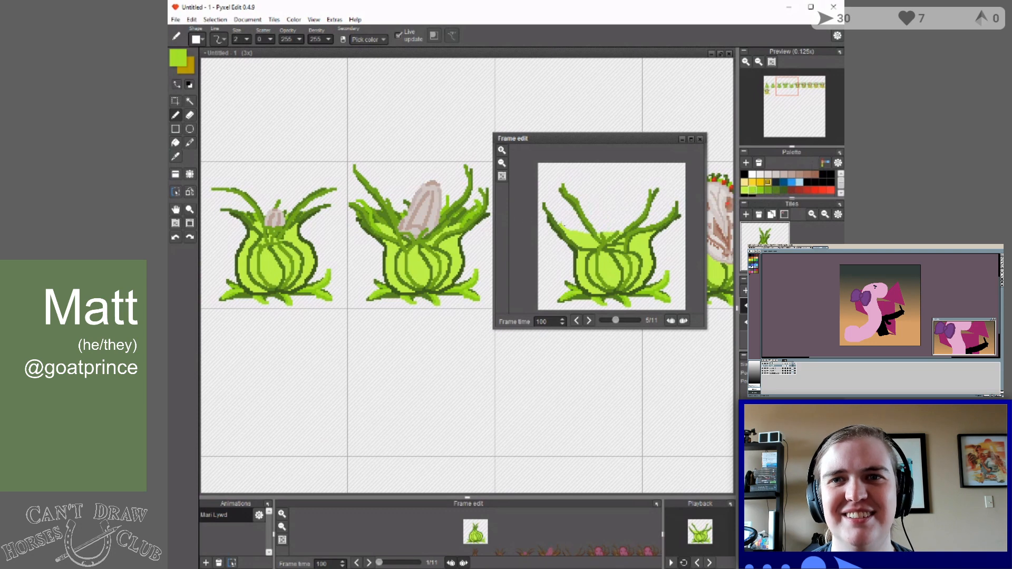
pyautogui.click(760, 190)
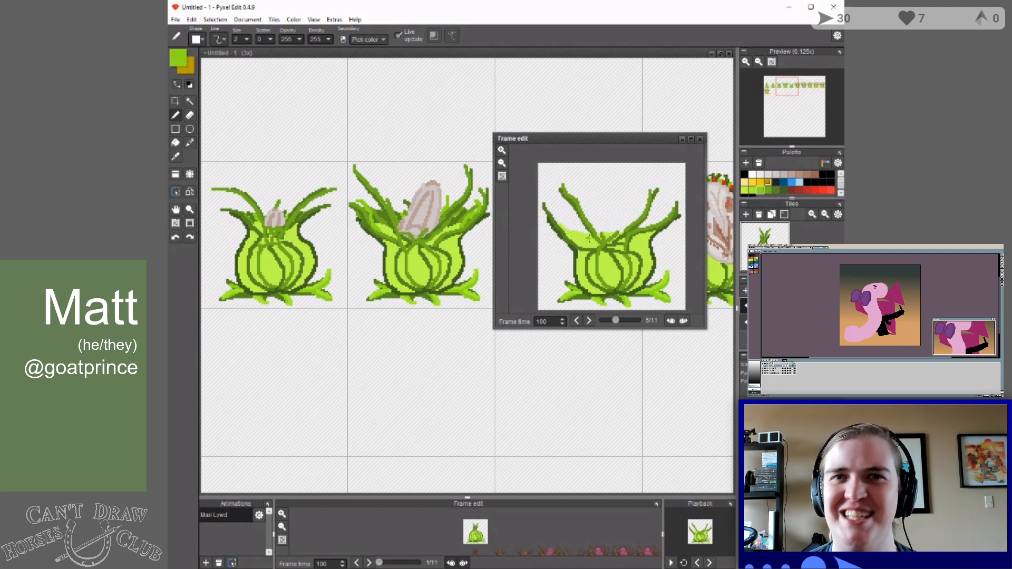
pyautogui.click(770, 191)
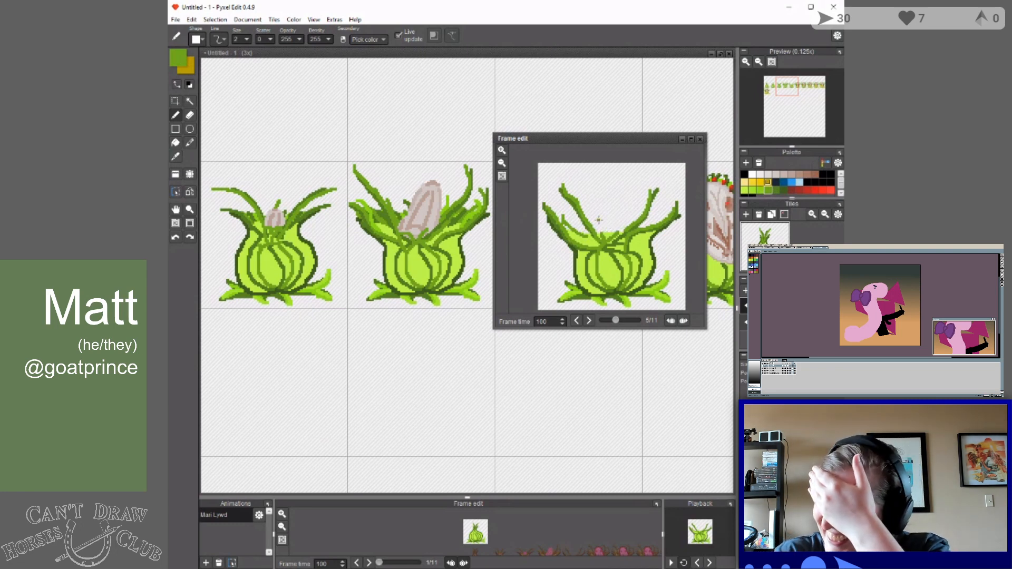
# Draw a small mid-green sprout at the centre of the fifth frame's plant and highlight it with lime green.
pyautogui.moveTo(604, 231); pyautogui.dragTo(598, 214)
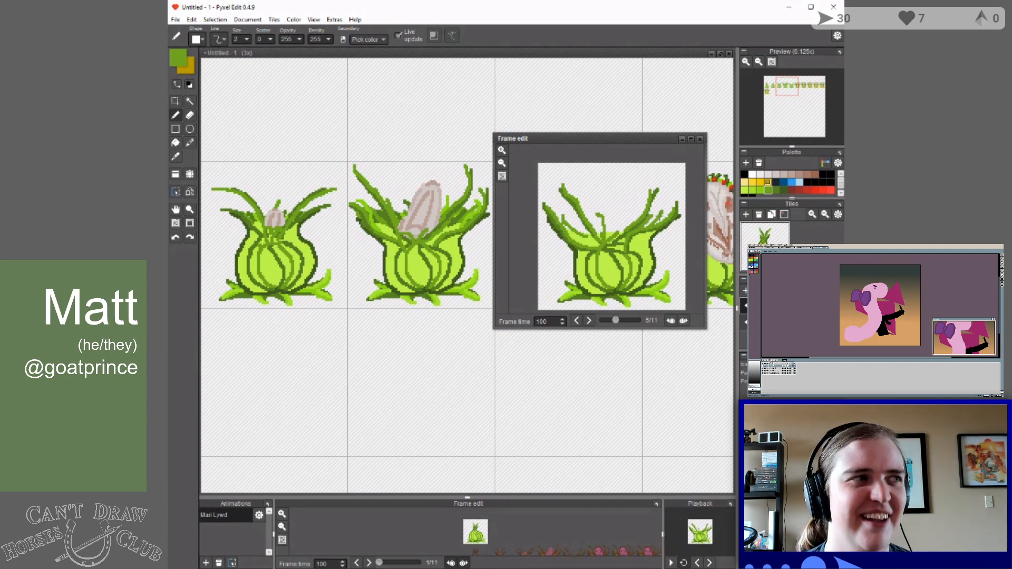
pyautogui.click(759, 190)
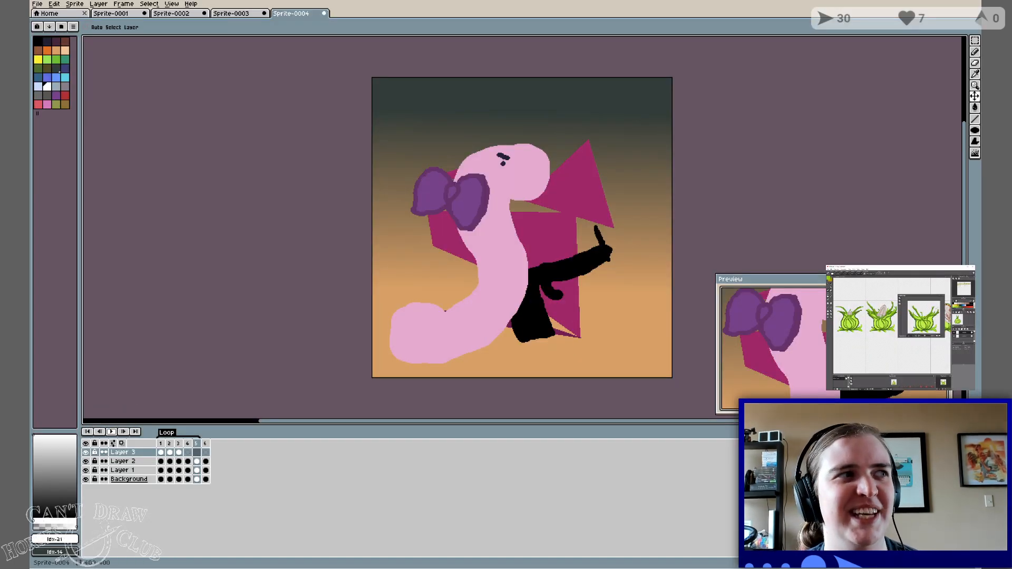
# Switch to Aseprite and play the worm animation to check the white bullet's flight, stopping it again.
pyautogui.click(112, 432)
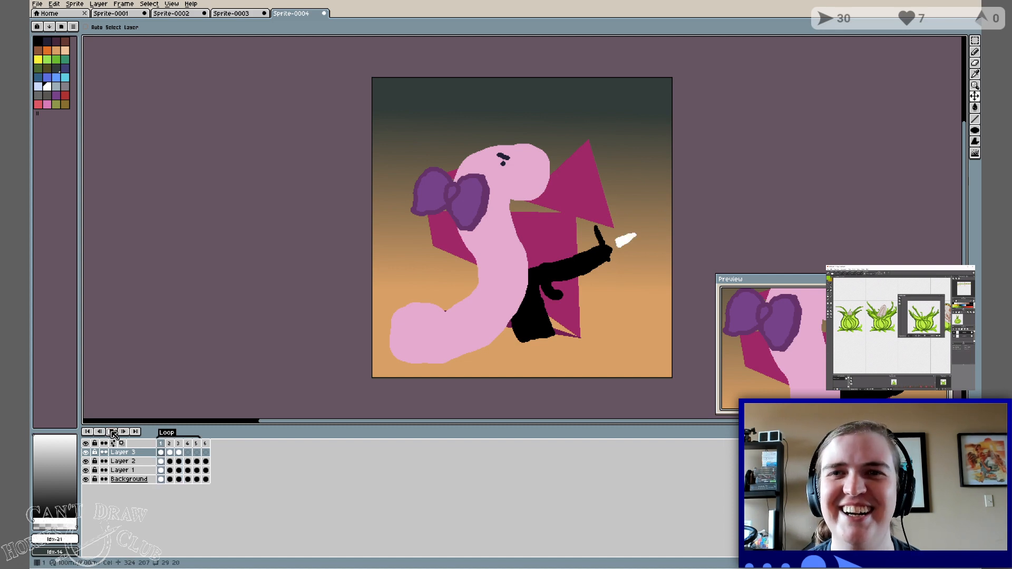
pyautogui.click(111, 432)
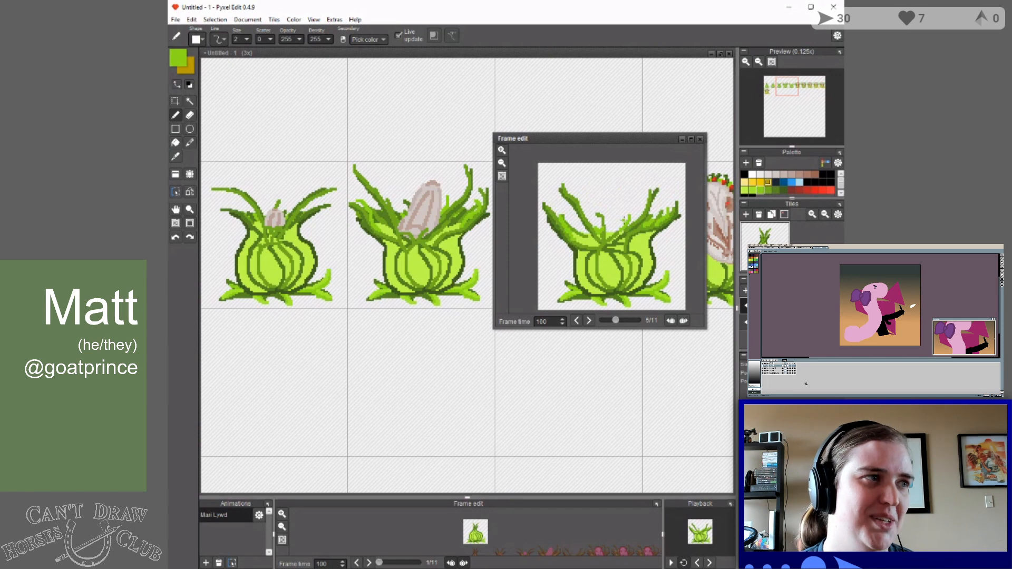
# Switch back to Pyxel Edit and compare the fifth frame with the previous one using the onion skin.
pyautogui.click(776, 191)
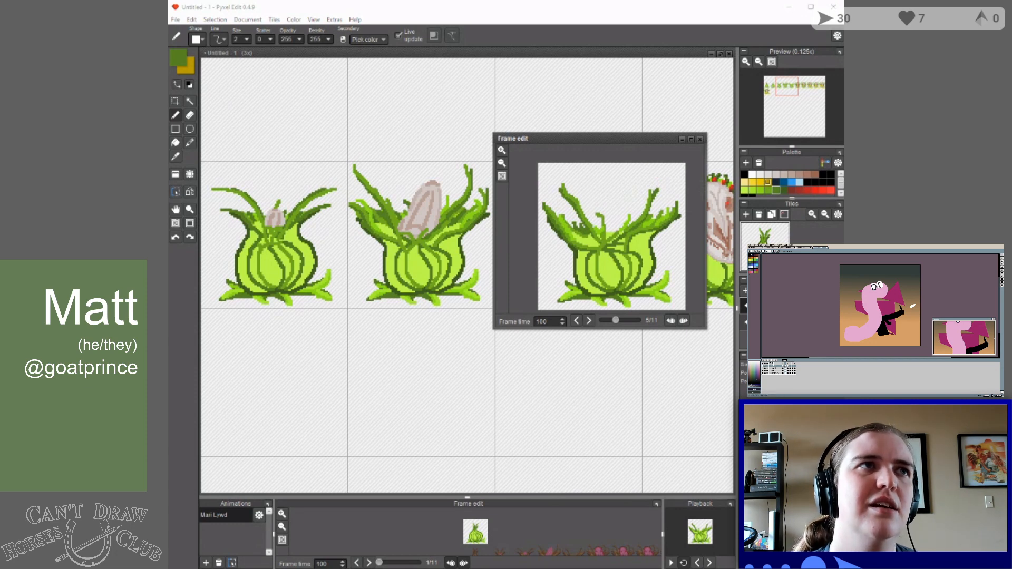
pyautogui.click(550, 16)
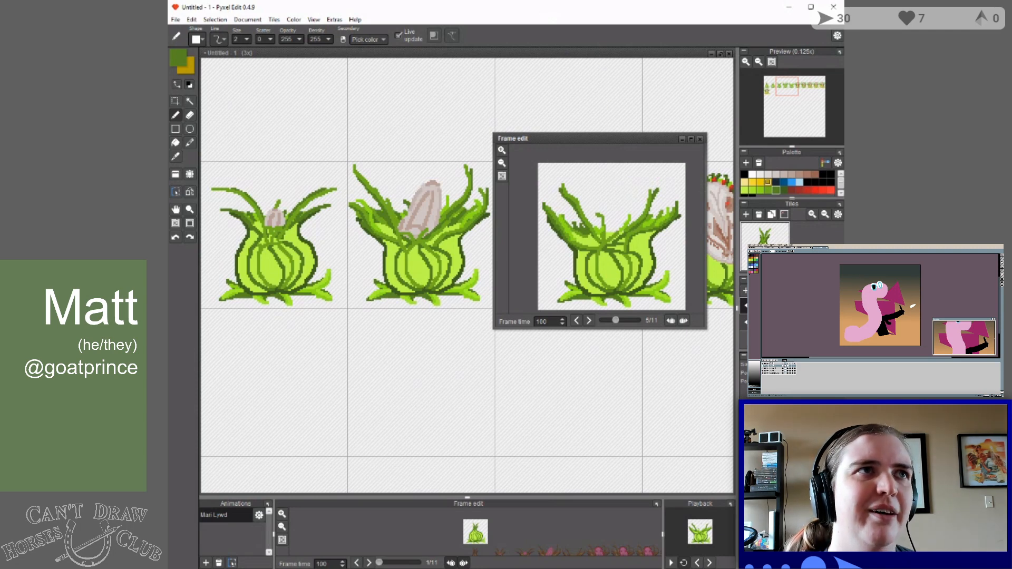
pyautogui.click(798, 176)
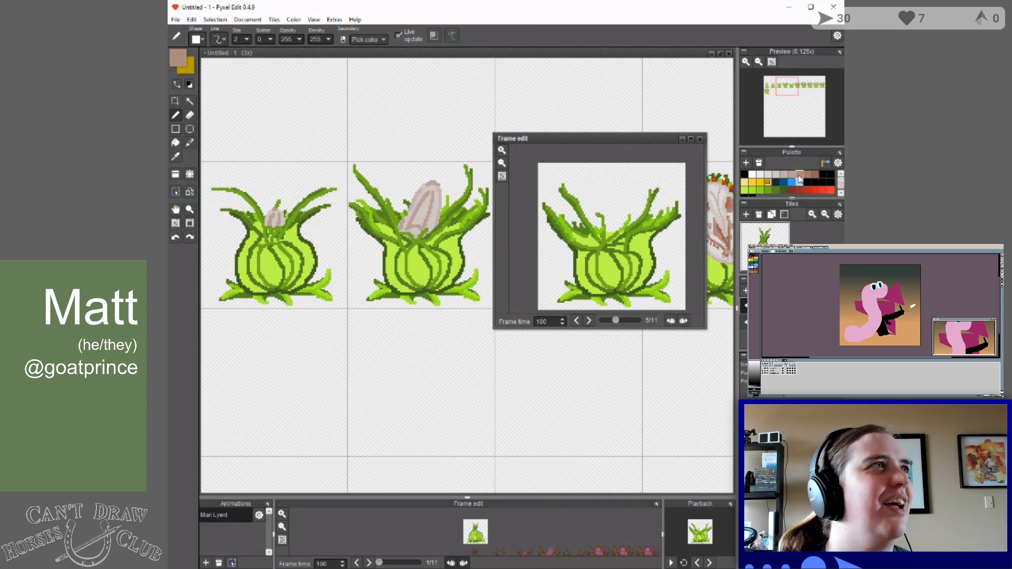
pyautogui.click(671, 321)
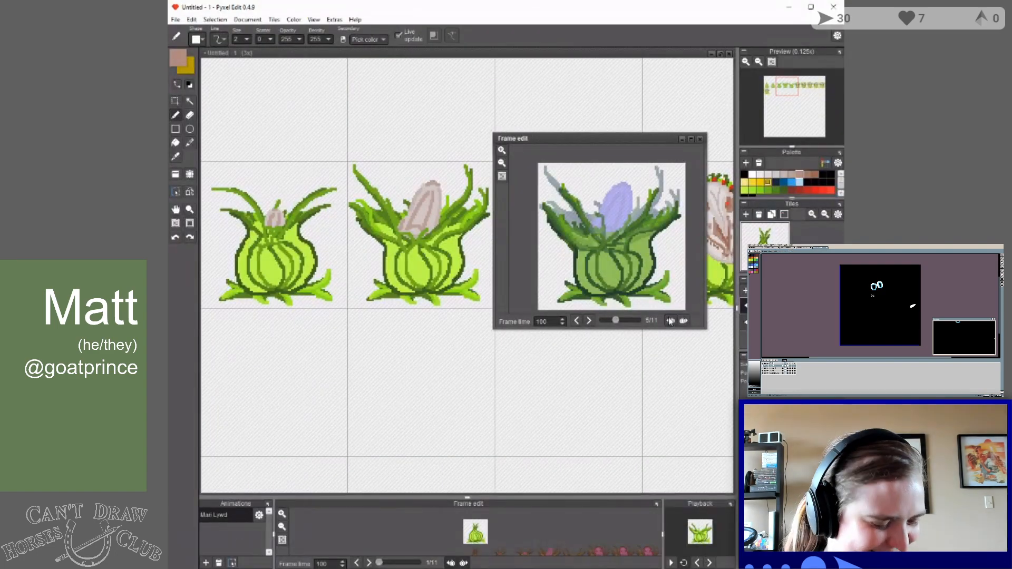
pyautogui.click(670, 321)
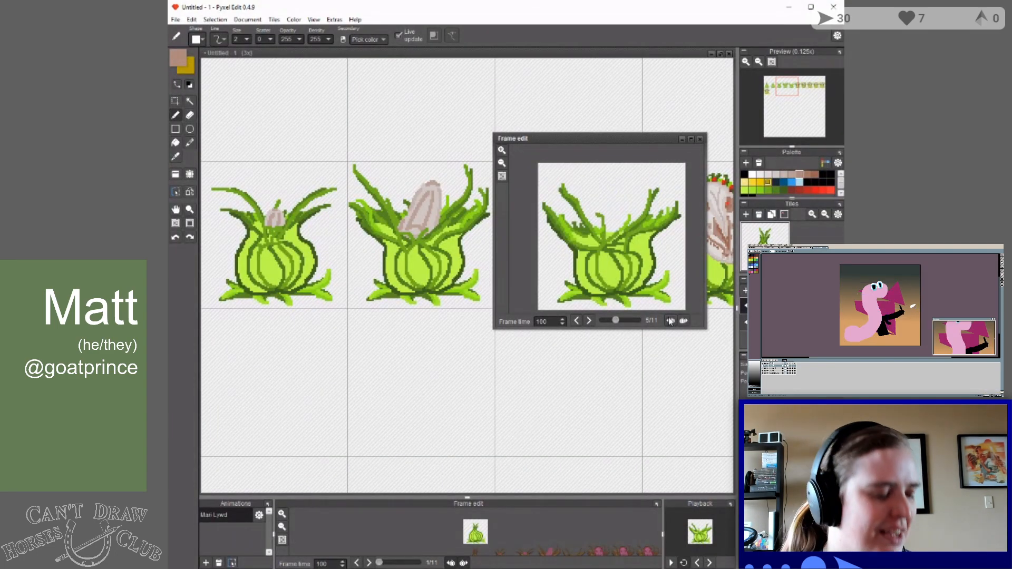
pyautogui.click(670, 321)
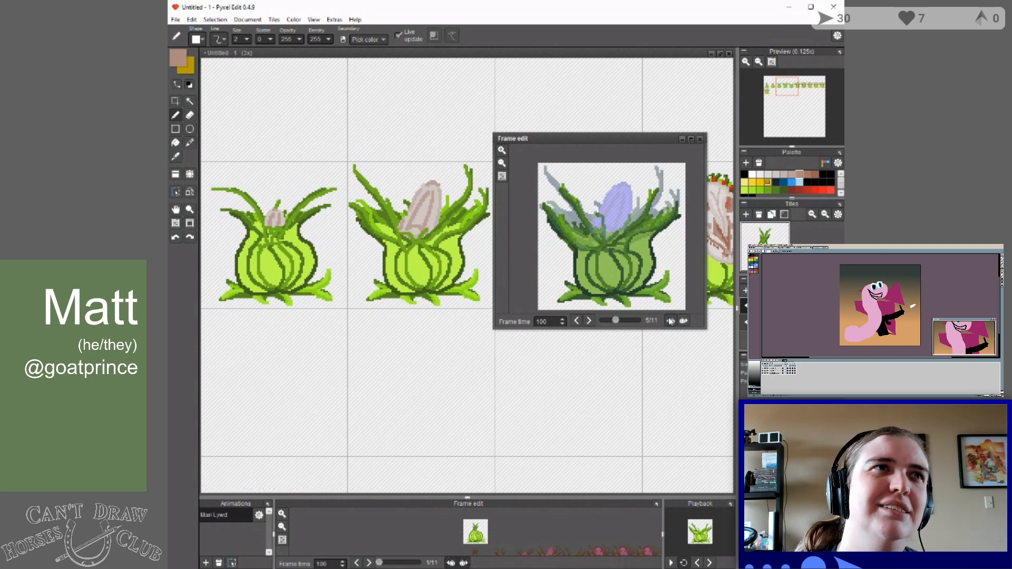
pyautogui.click(670, 321)
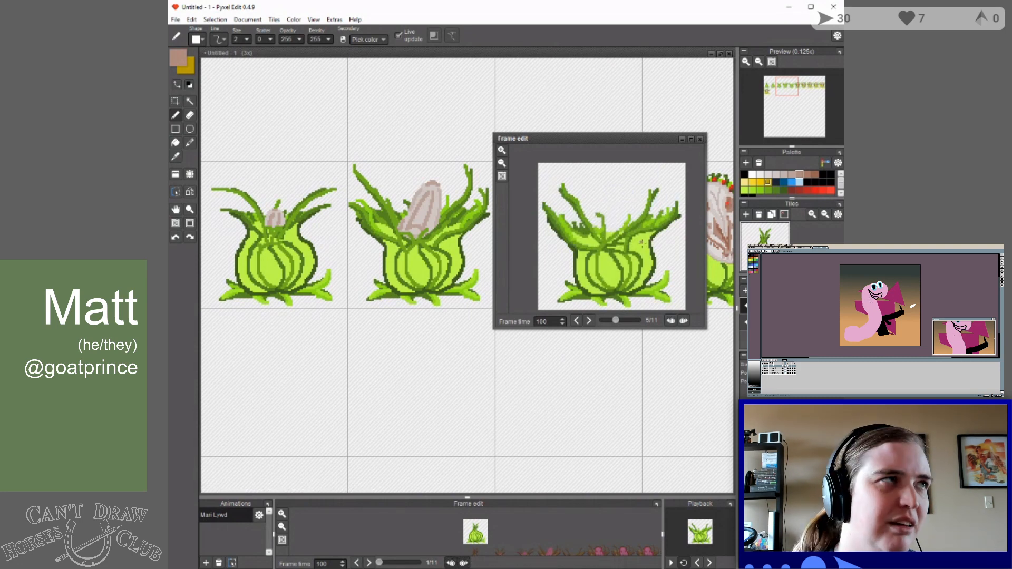
# Extend the fifth frame's two tall tendrils upward in dark green and add mid-green shading.
pyautogui.click(775, 191)
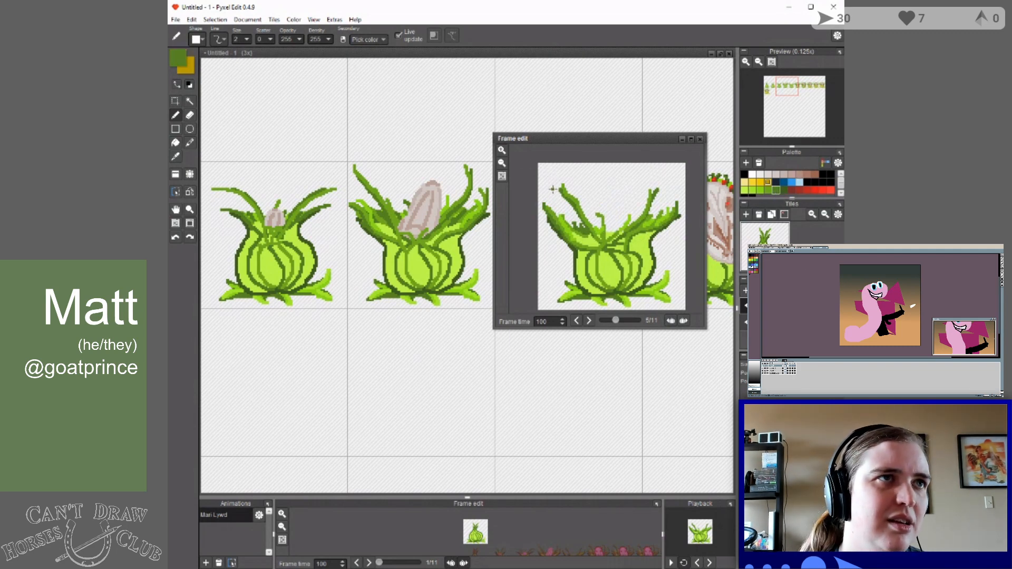
pyautogui.moveTo(561, 190); pyautogui.dragTo(550, 170)
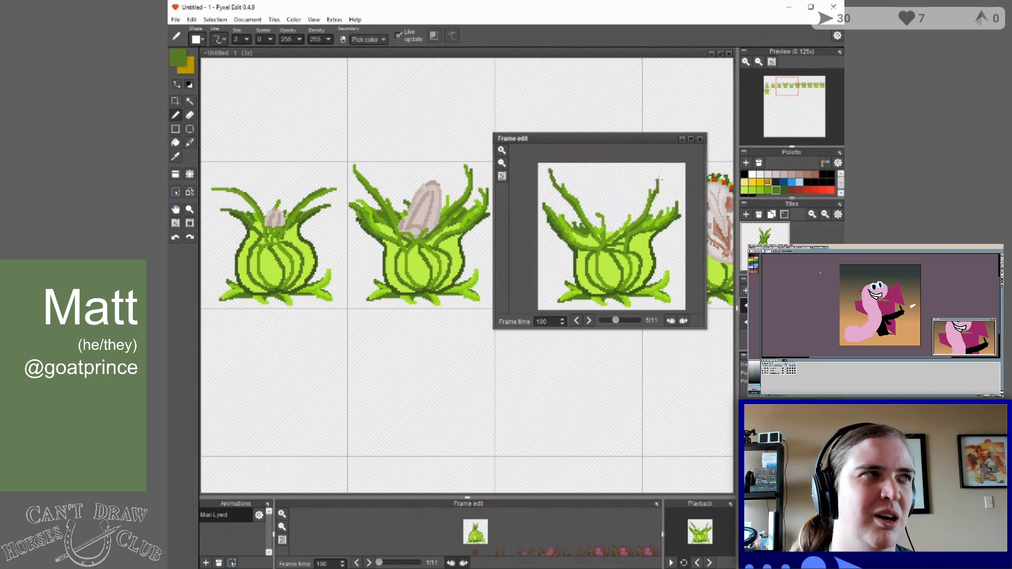
pyautogui.click(768, 191)
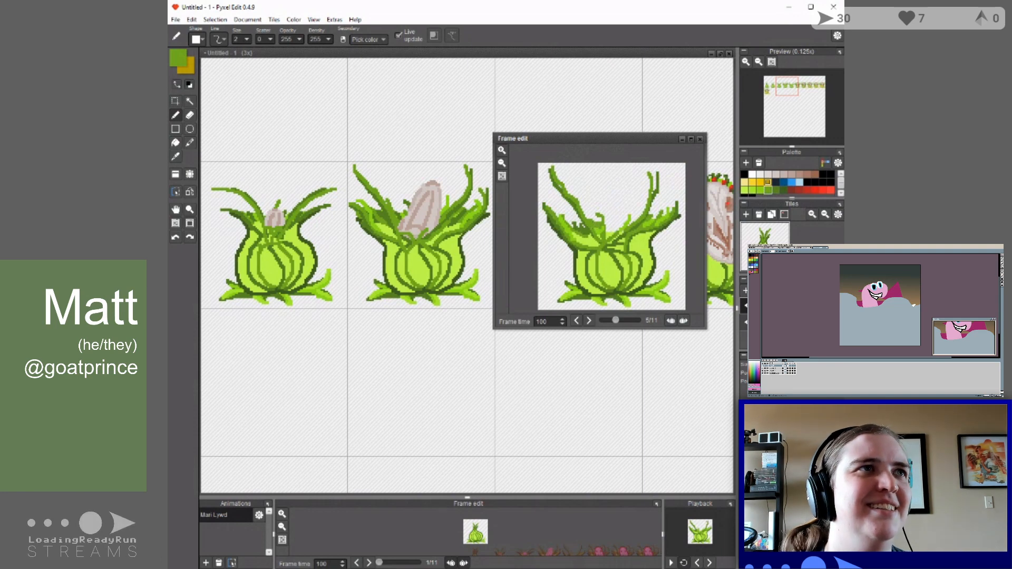
# Fill and shade the inner left leaf beside the central sprout with dark and lime green palette colours, undoing the last stroke.
pyautogui.click(776, 189)
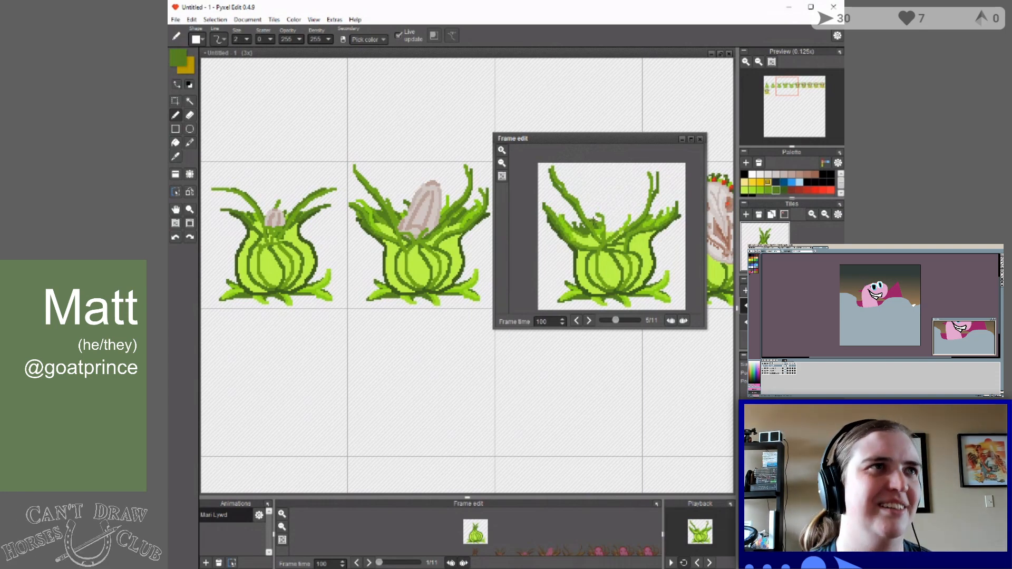
pyautogui.click(778, 191)
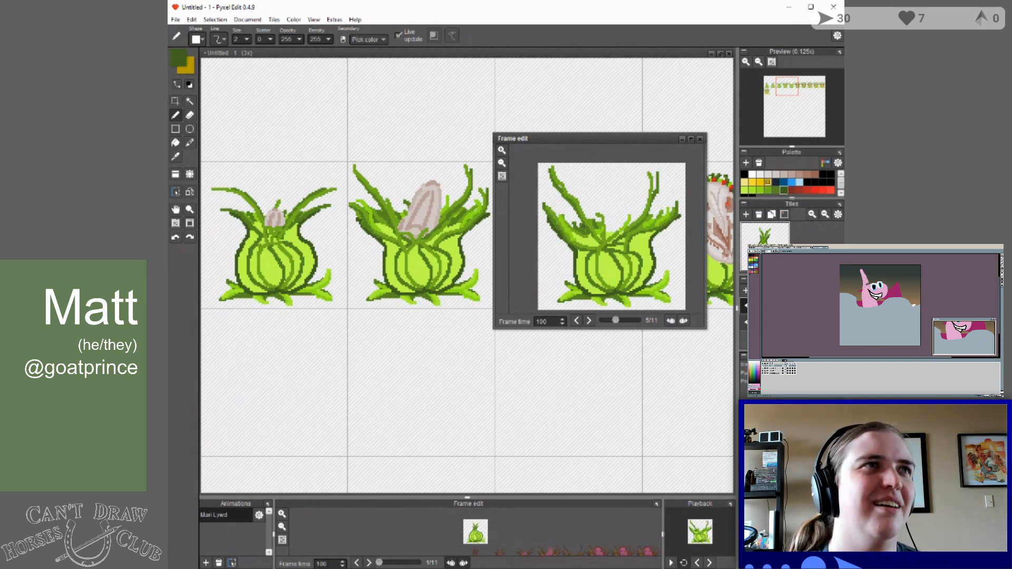
pyautogui.click(776, 190)
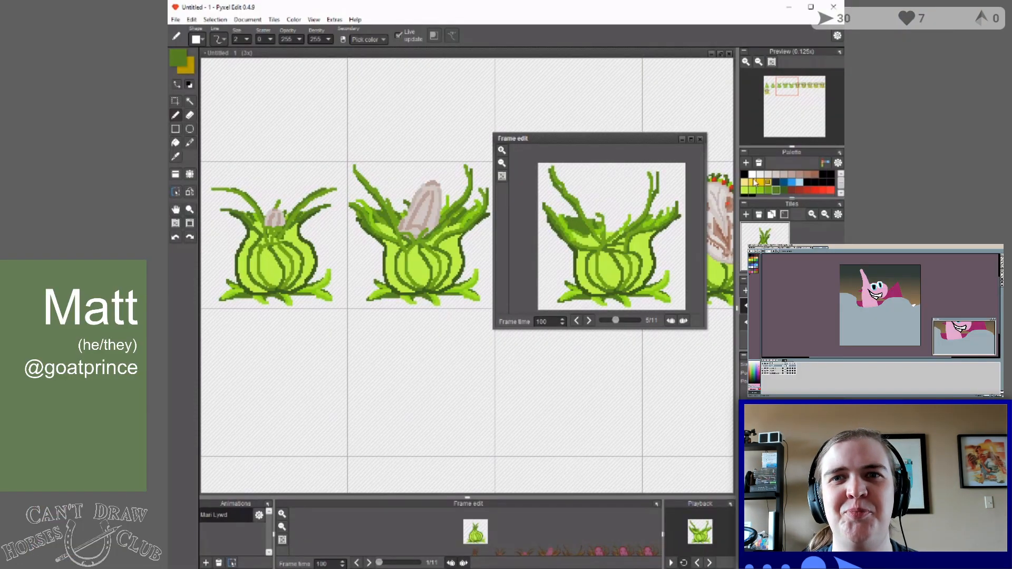
pyautogui.click(760, 189)
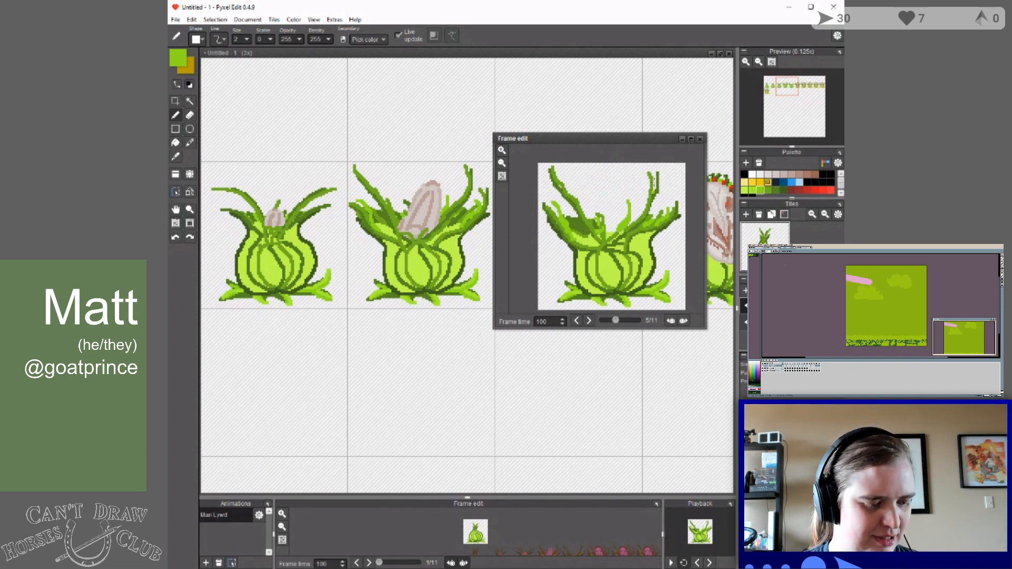
pyautogui.click(775, 191)
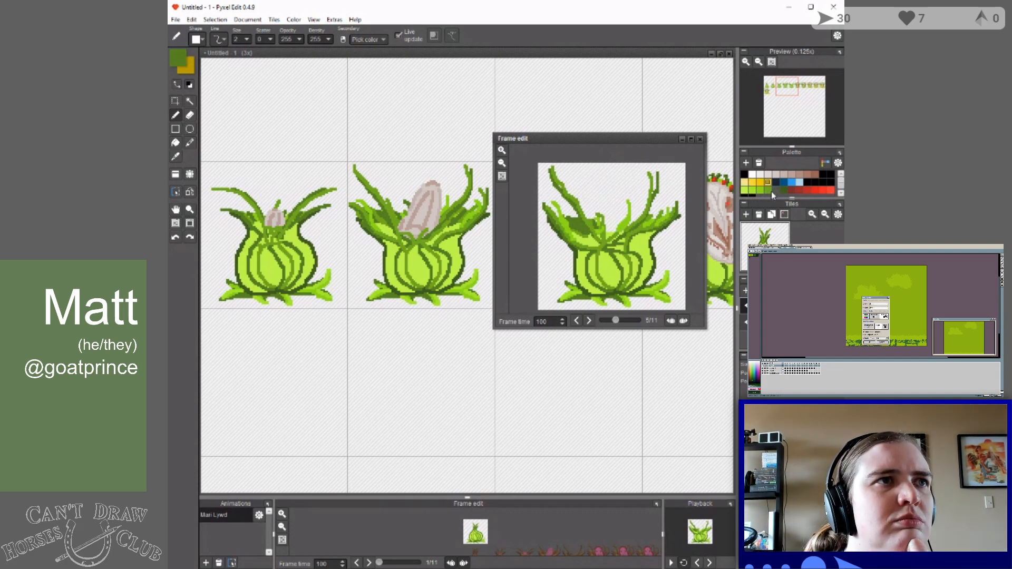
pyautogui.hotkey('ctrl', 'z')
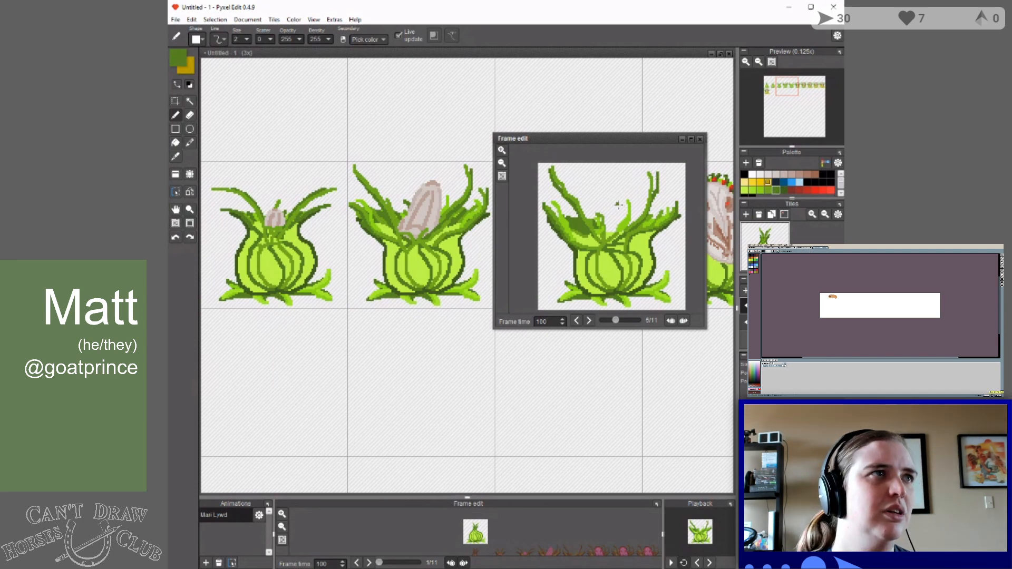
# Outline an oval flower bud in pinkish brown at the plant's centre and fill it with light beige.
pyautogui.click(808, 174)
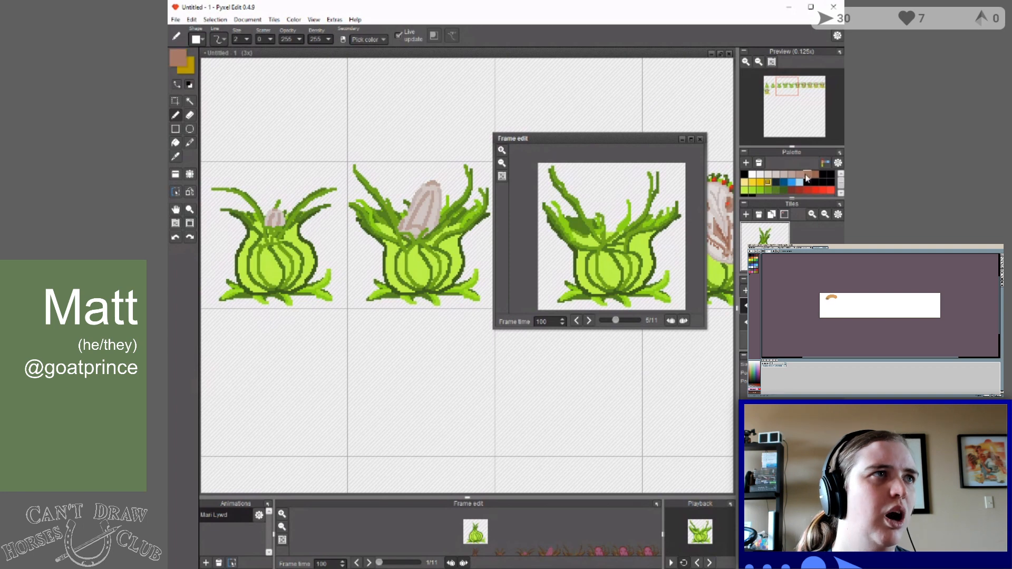
pyautogui.click(800, 174)
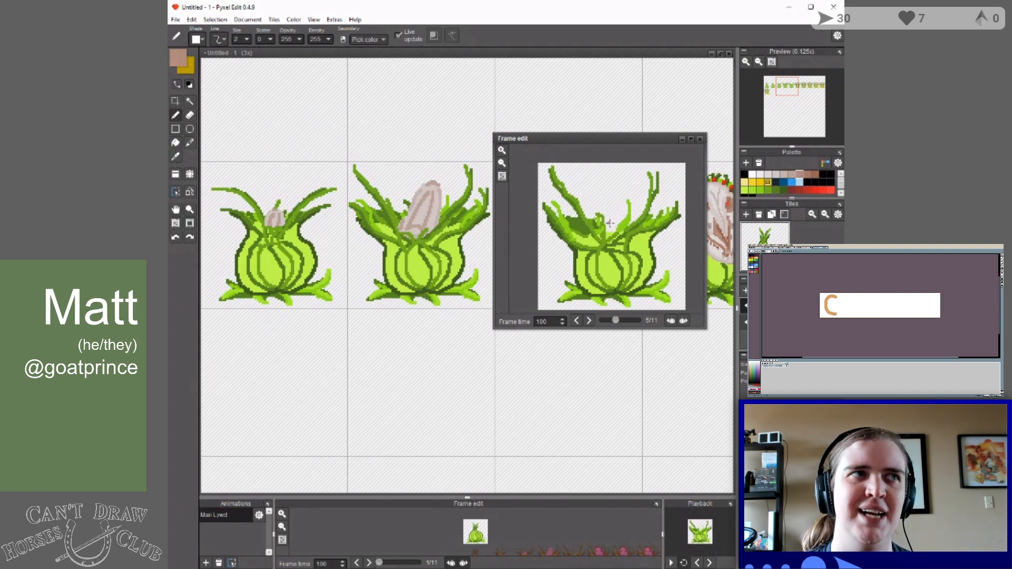
pyautogui.moveTo(606, 215)
pyautogui.mouseDown()
pyautogui.moveTo(627, 208)
pyautogui.moveTo(636, 223)
pyautogui.mouseUp()
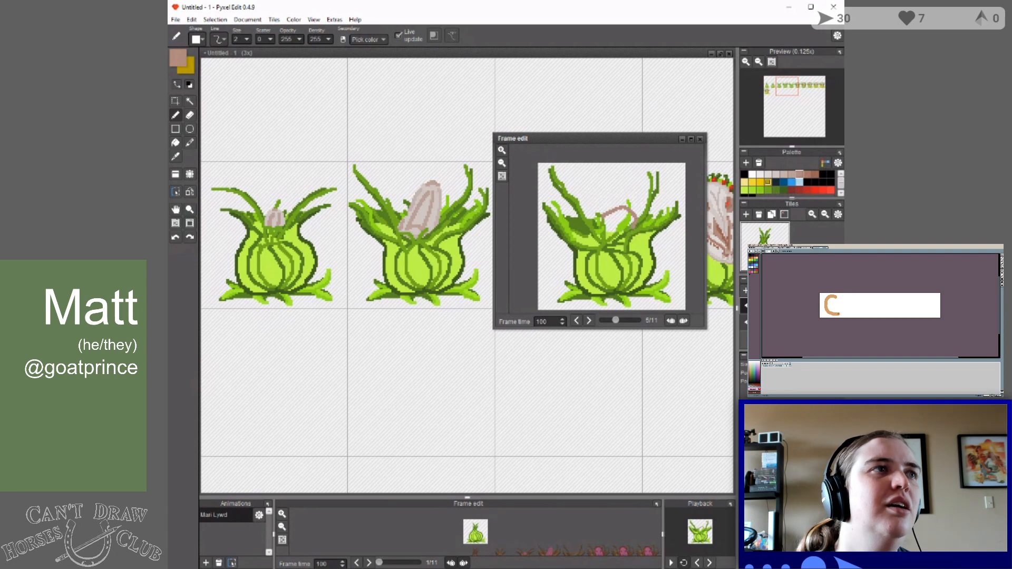
pyautogui.moveTo(604, 237); pyautogui.dragTo(604, 214)
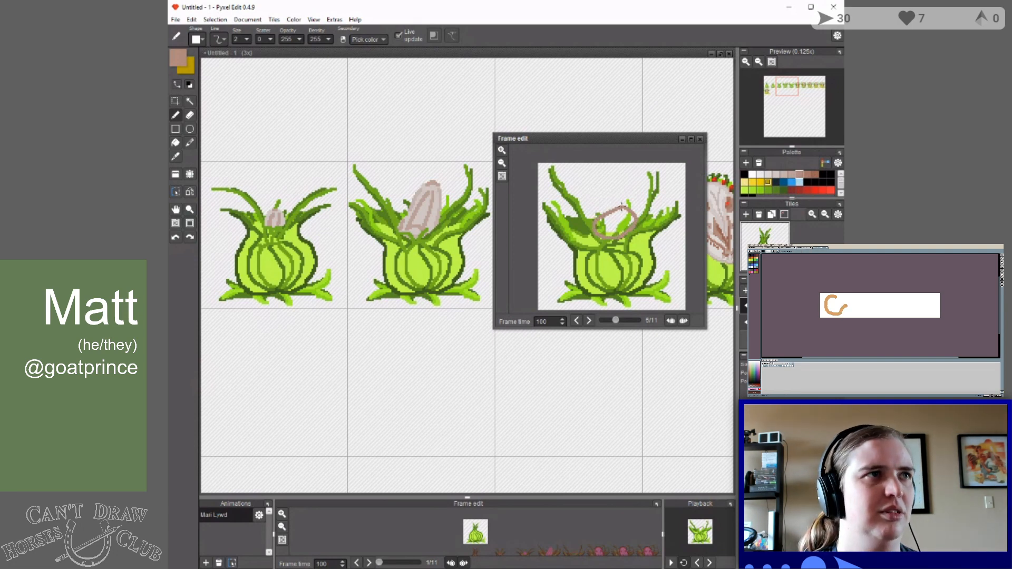
pyautogui.click(776, 174)
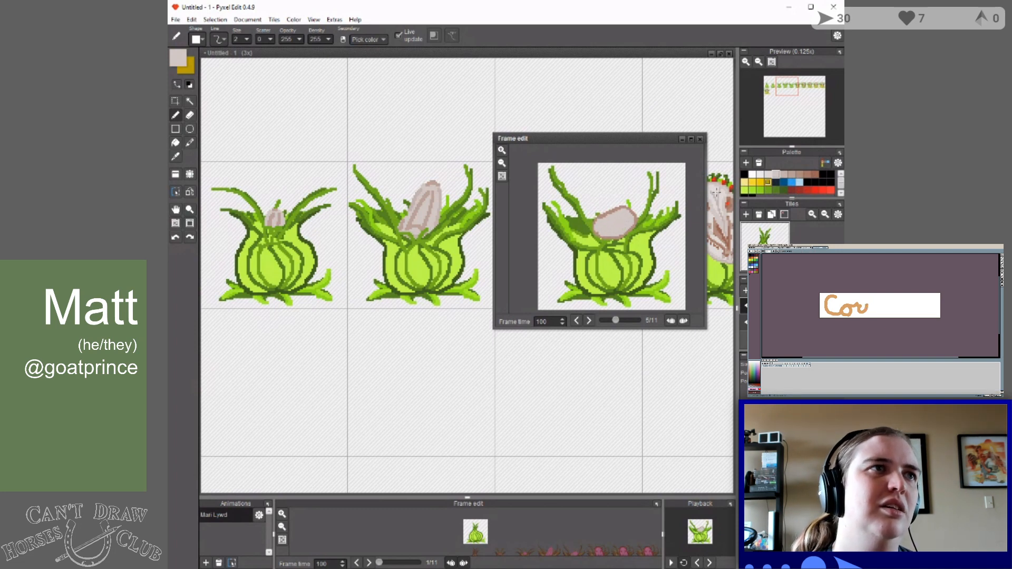
# Draw pinkish-brown petal lines inside the bud and add a second shaded petal behind its upper edge.
pyautogui.click(800, 175)
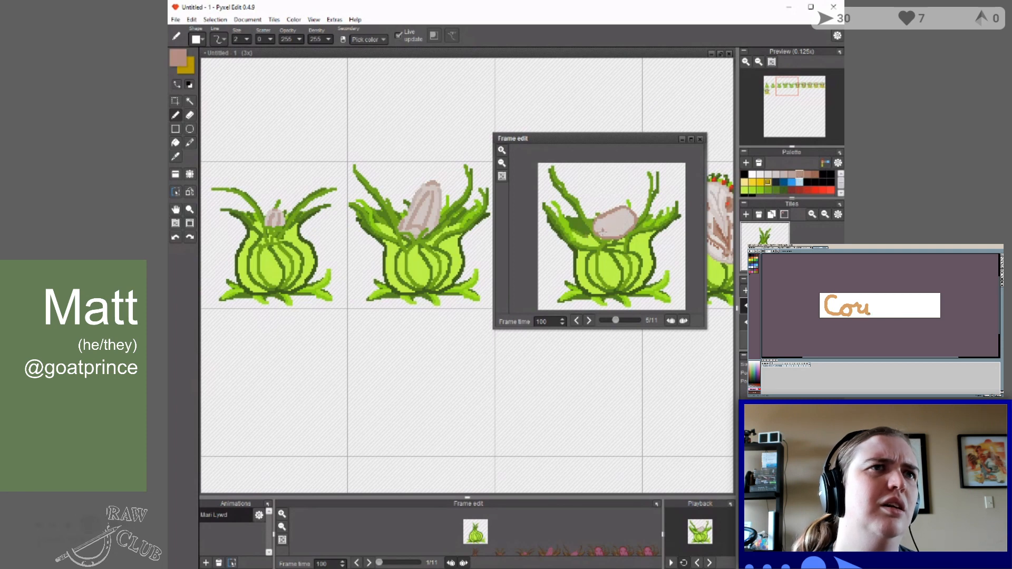
pyautogui.moveTo(602, 232)
pyautogui.mouseDown()
pyautogui.moveTo(621, 232)
pyautogui.moveTo(623, 213)
pyautogui.mouseUp()
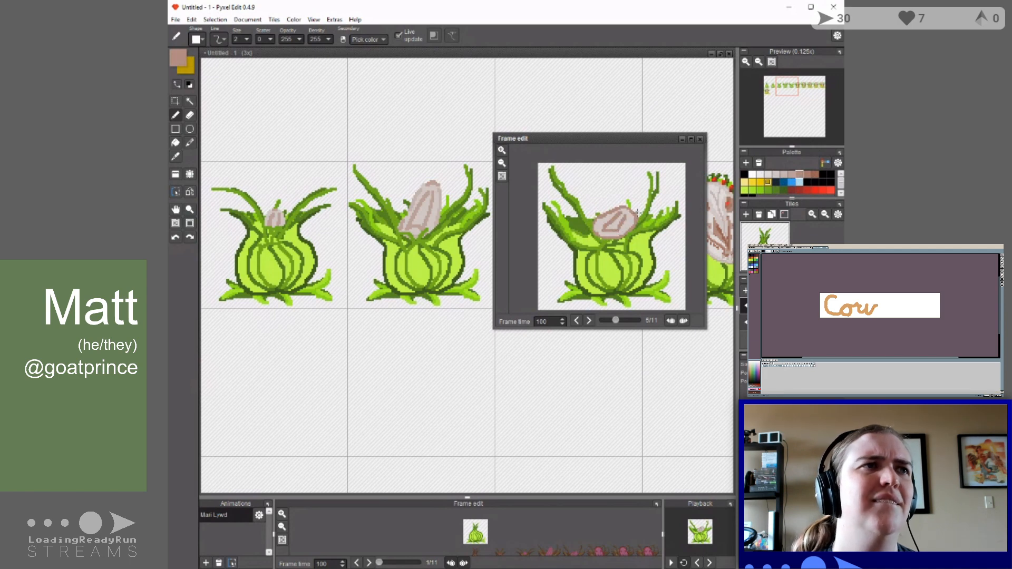
pyautogui.moveTo(611, 210); pyautogui.dragTo(630, 200)
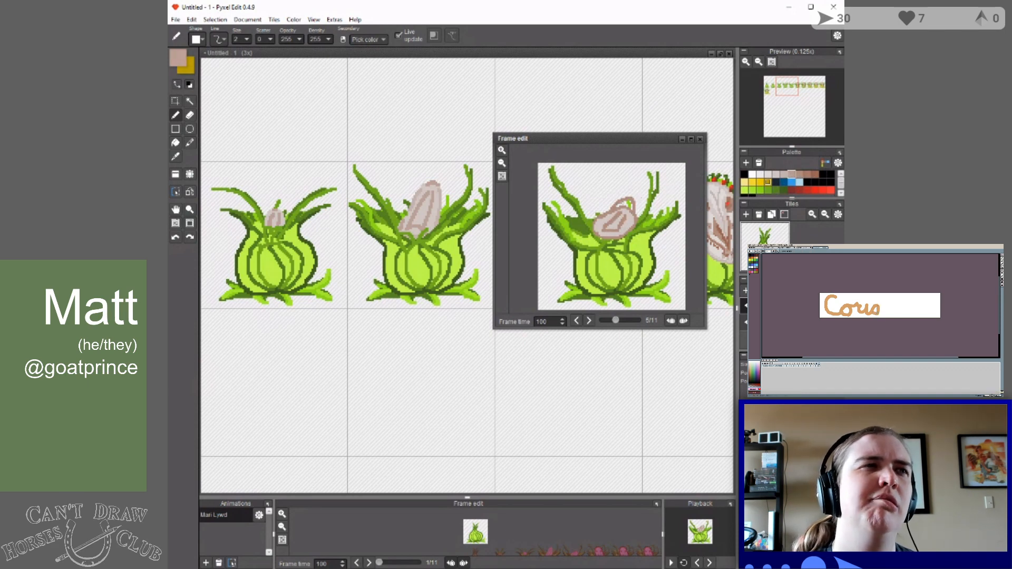
pyautogui.moveTo(621, 207); pyautogui.dragTo(627, 205)
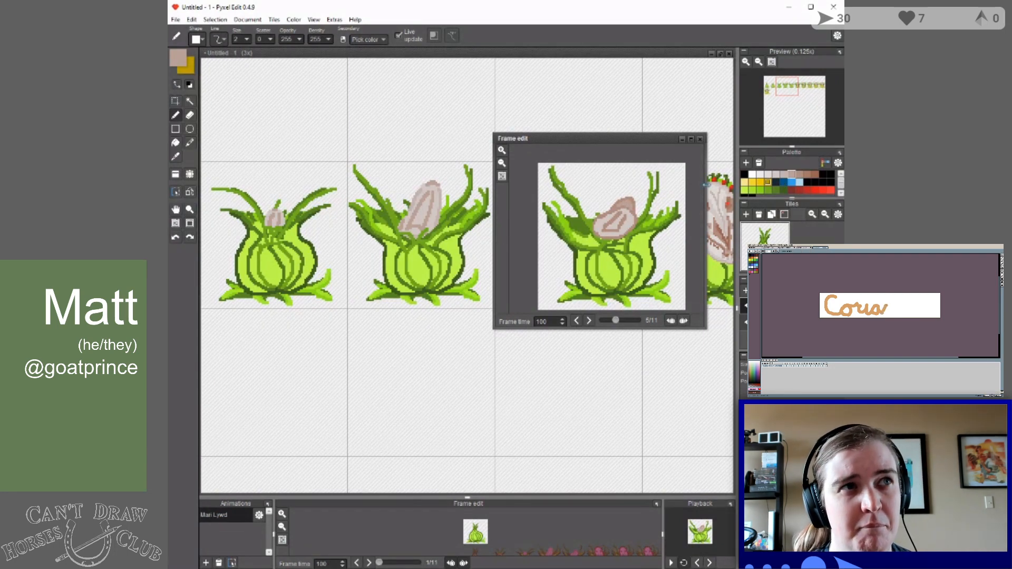
pyautogui.click(768, 176)
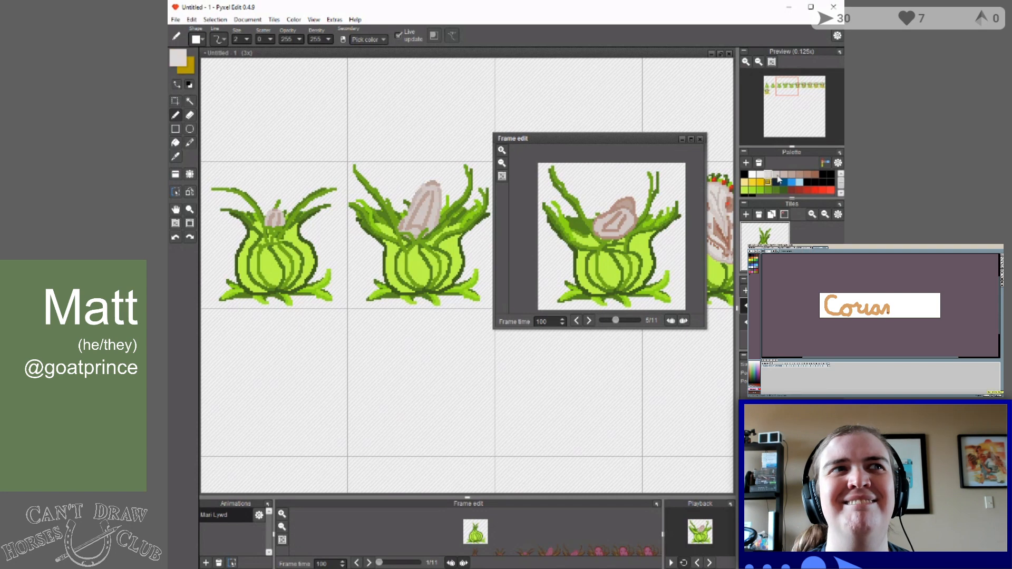
pyautogui.click(783, 177)
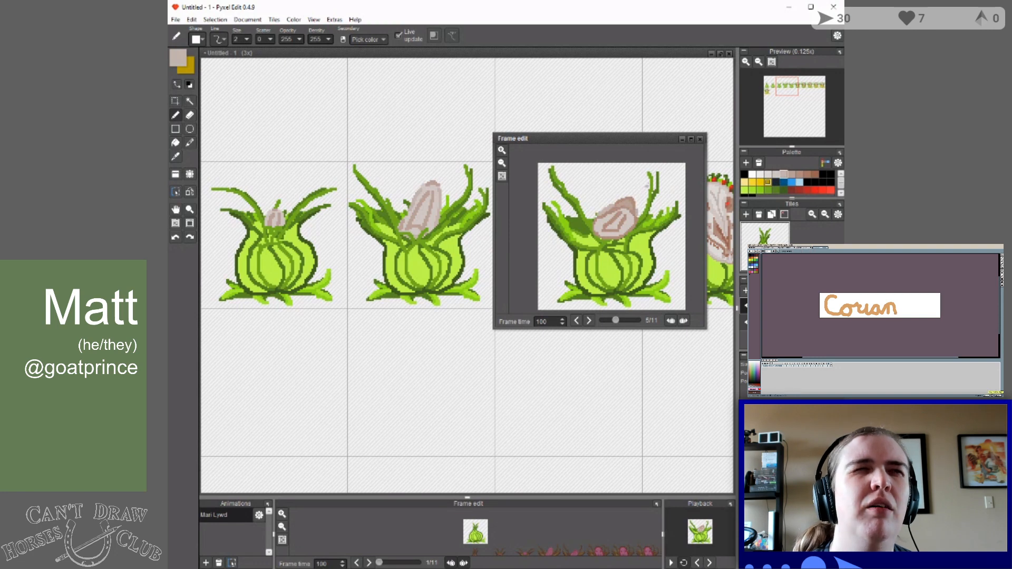
# Compare the new bud with the next and previous frames by toggling each onion skin on and off.
pyautogui.click(684, 321)
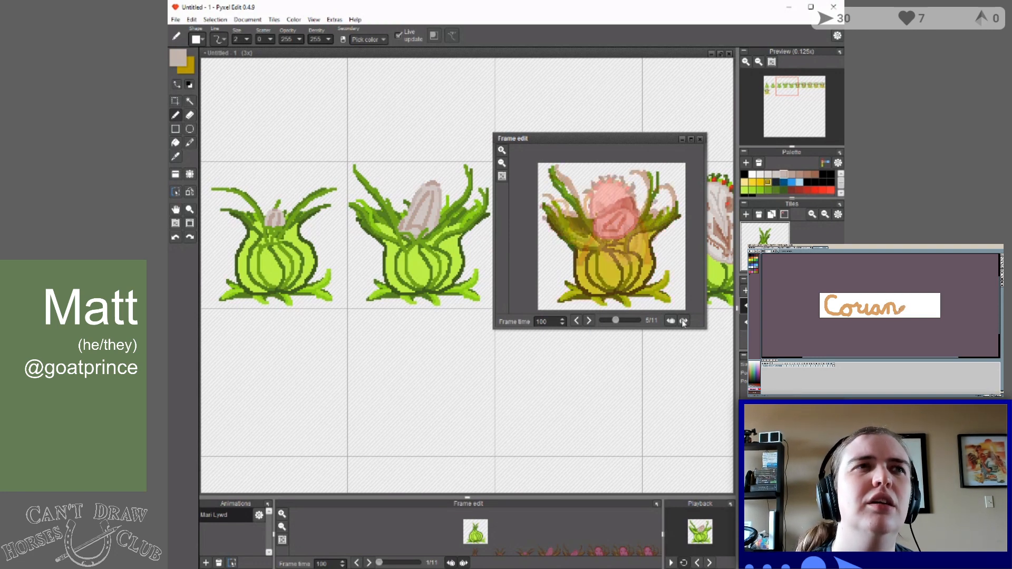
pyautogui.click(684, 321)
pyautogui.click(672, 321)
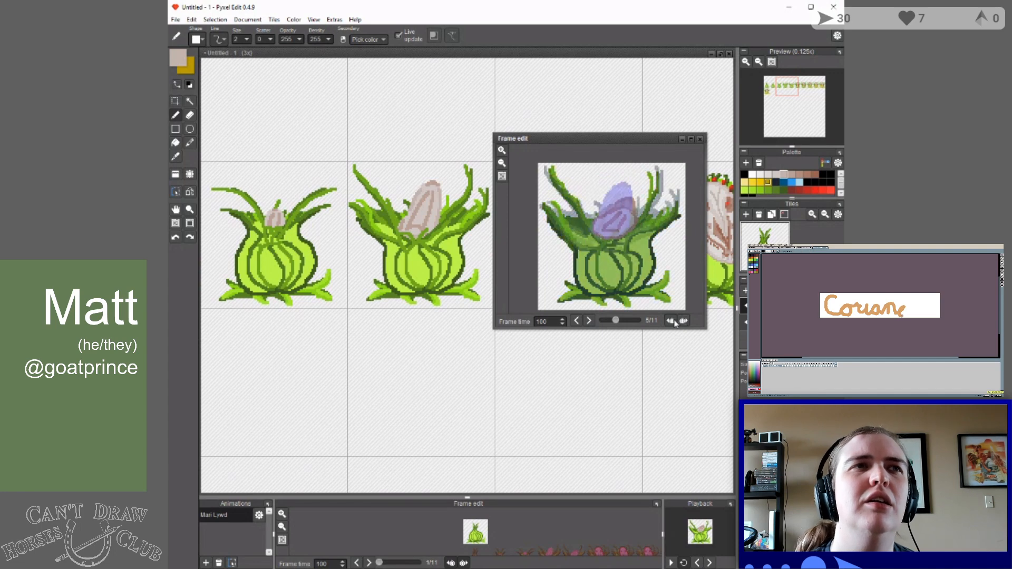
pyautogui.click(674, 321)
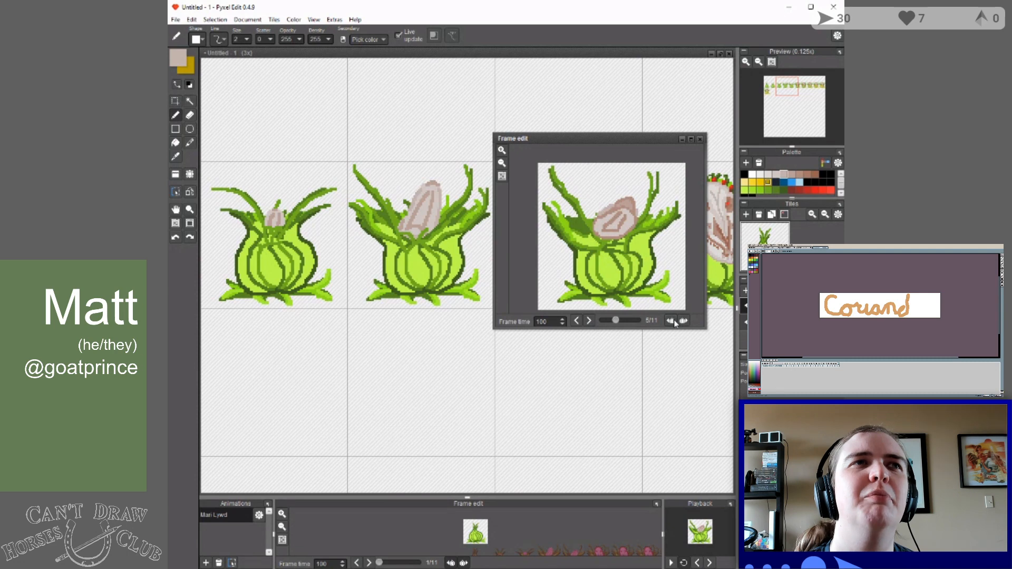
# Outline a wavy tendril in dark red, curving from the bud up to the tall left tendril.
pyautogui.click(793, 189)
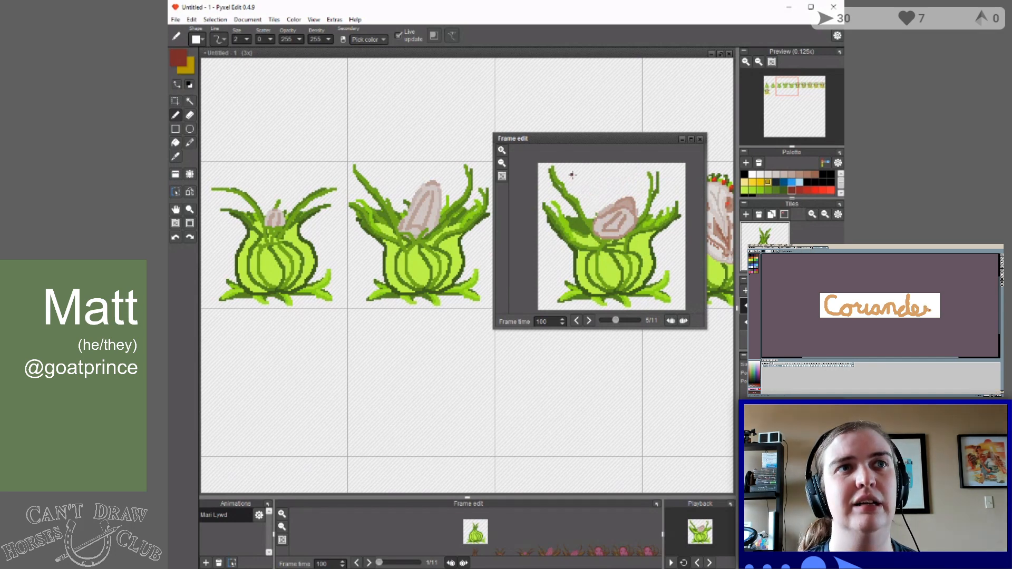
pyautogui.moveTo(596, 216); pyautogui.dragTo(569, 181)
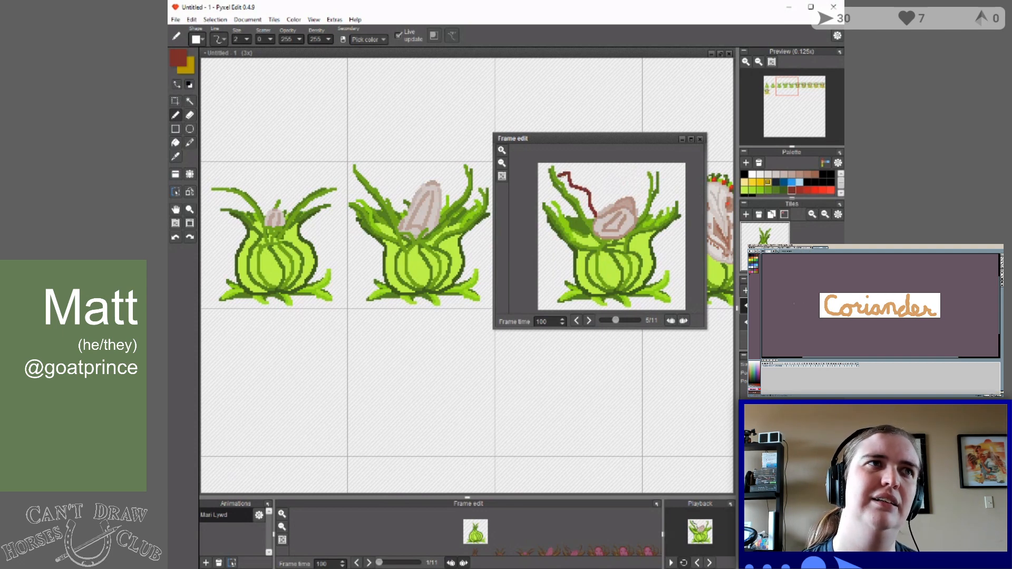
pyautogui.moveTo(559, 186); pyautogui.dragTo(586, 208)
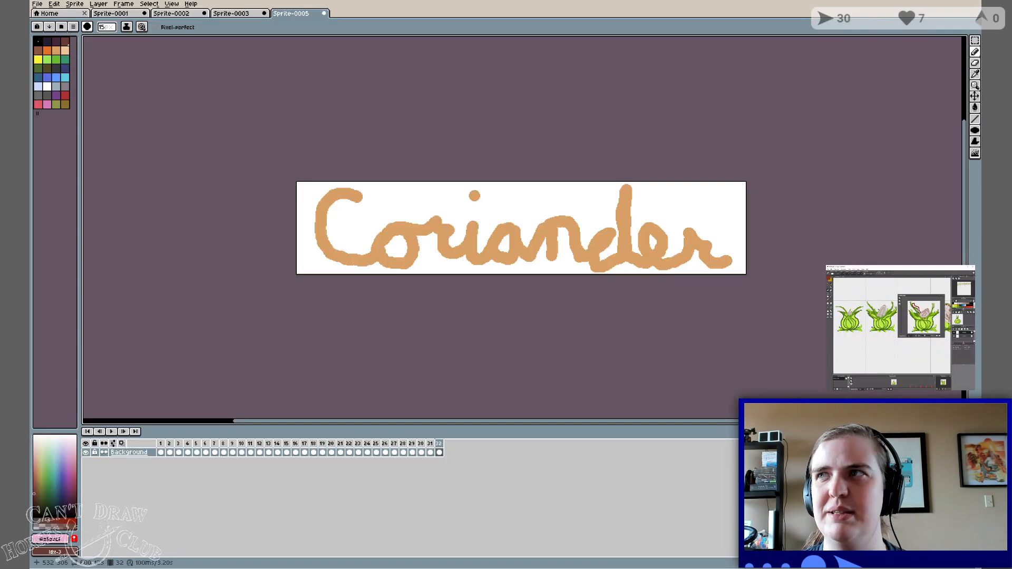
# Switch to Aseprite, play back the Coriander lettering animation and add two frames after frame 32.
pyautogui.click(111, 432)
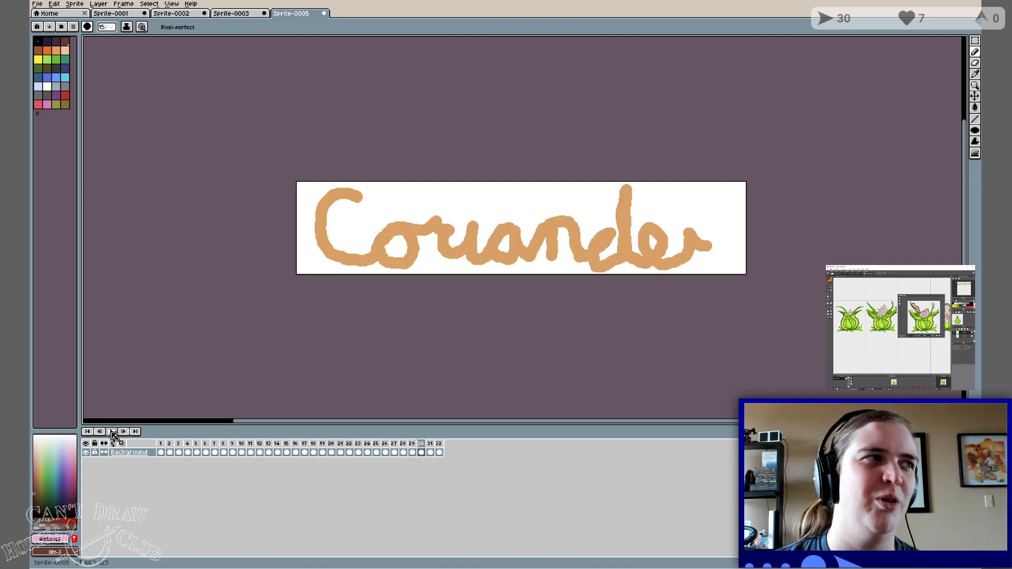
pyautogui.click(112, 432)
pyautogui.click(440, 447)
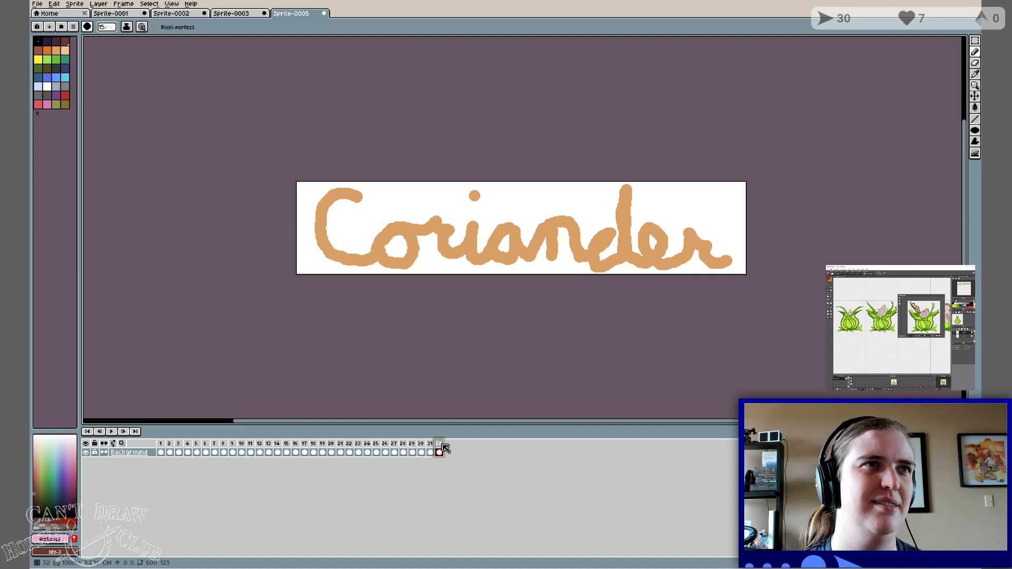
pyautogui.hotkey('alt', 'n')
pyautogui.hotkey('alt', 'n')
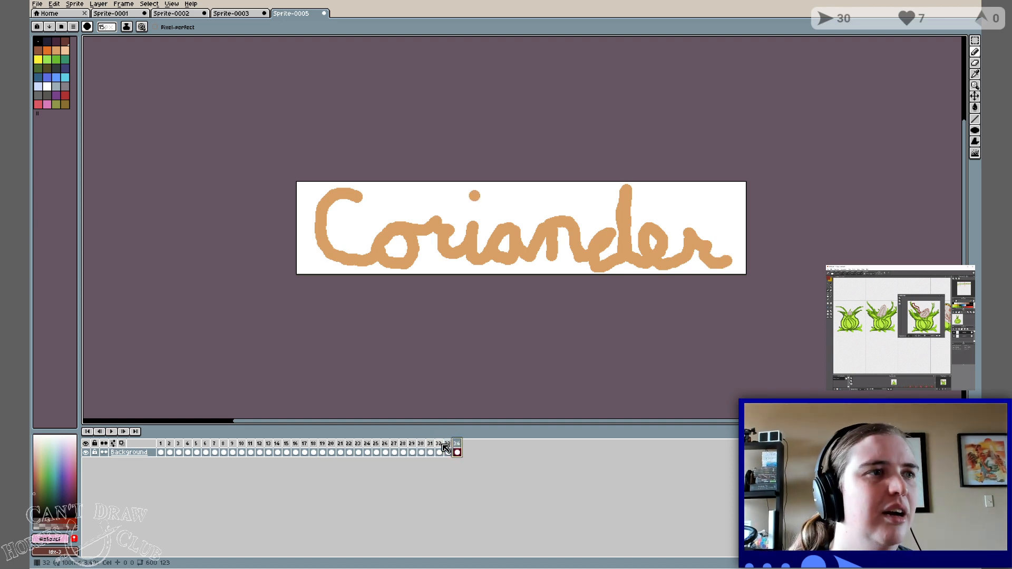
# Play back the extended lettering animation, stop it and return to frame 34.
pyautogui.click(111, 432)
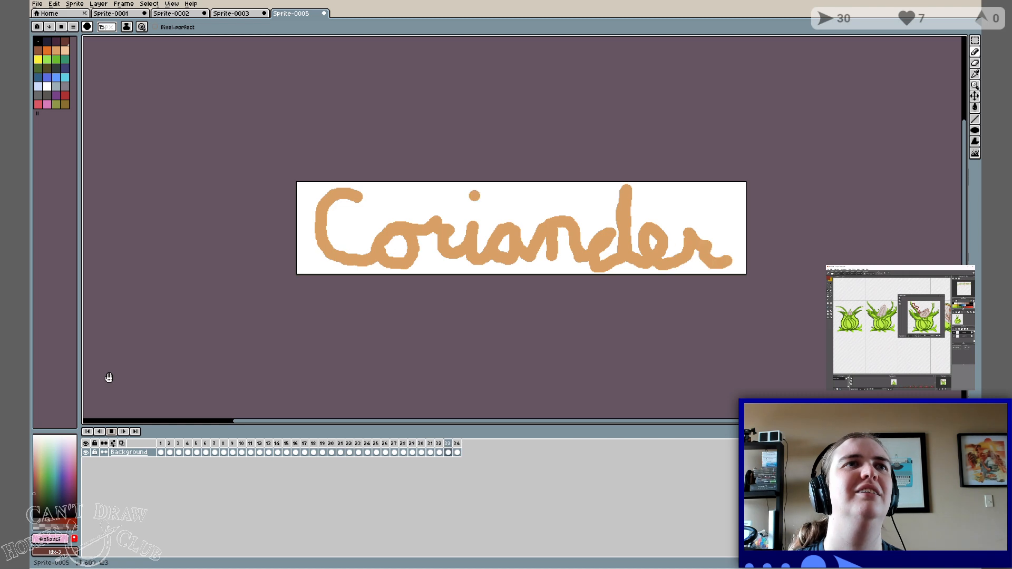
pyautogui.click(112, 432)
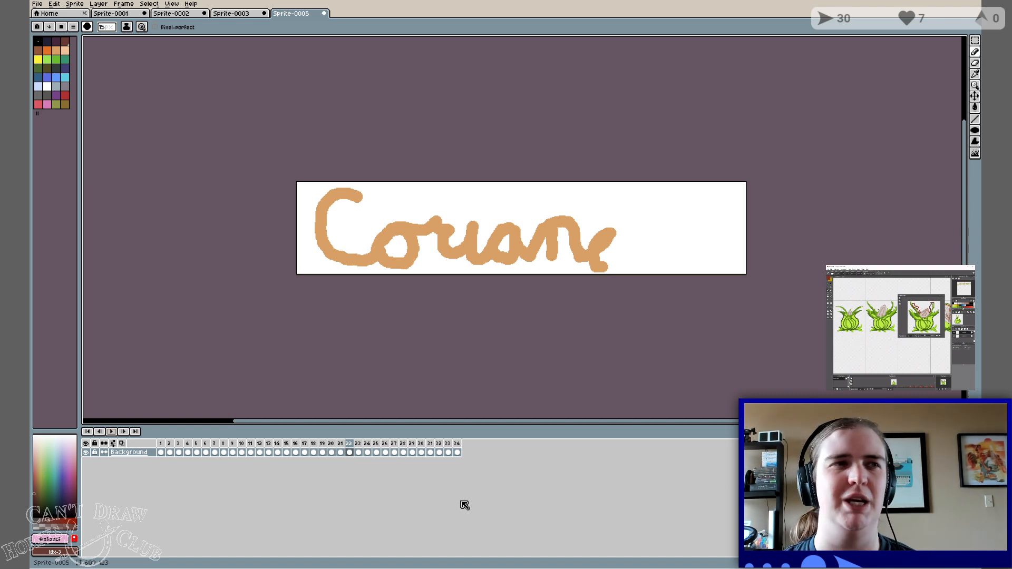
pyautogui.click(430, 453)
pyautogui.click(457, 453)
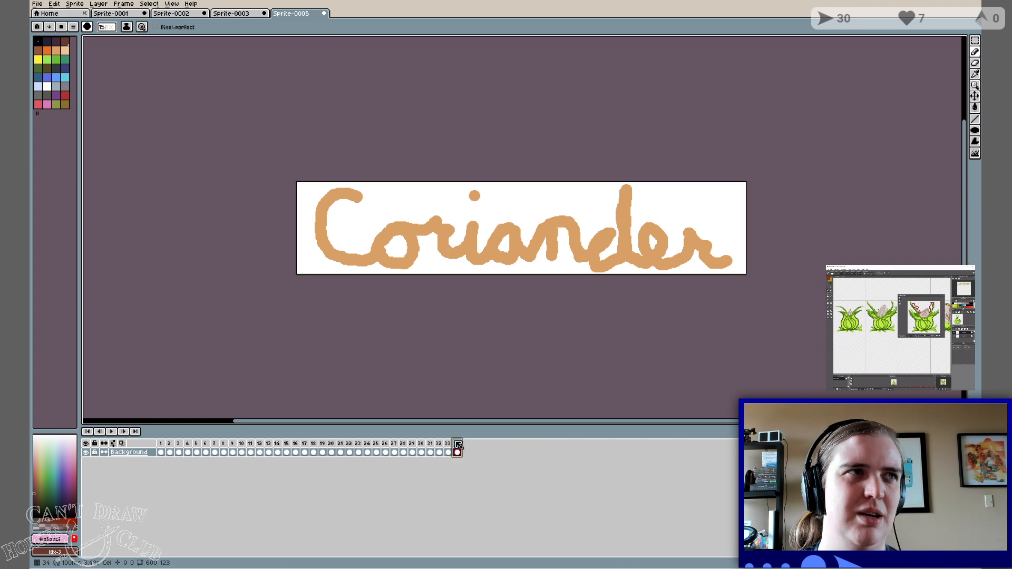
pyautogui.click(310, 232)
pyautogui.hotkey('ctrl', 'z')
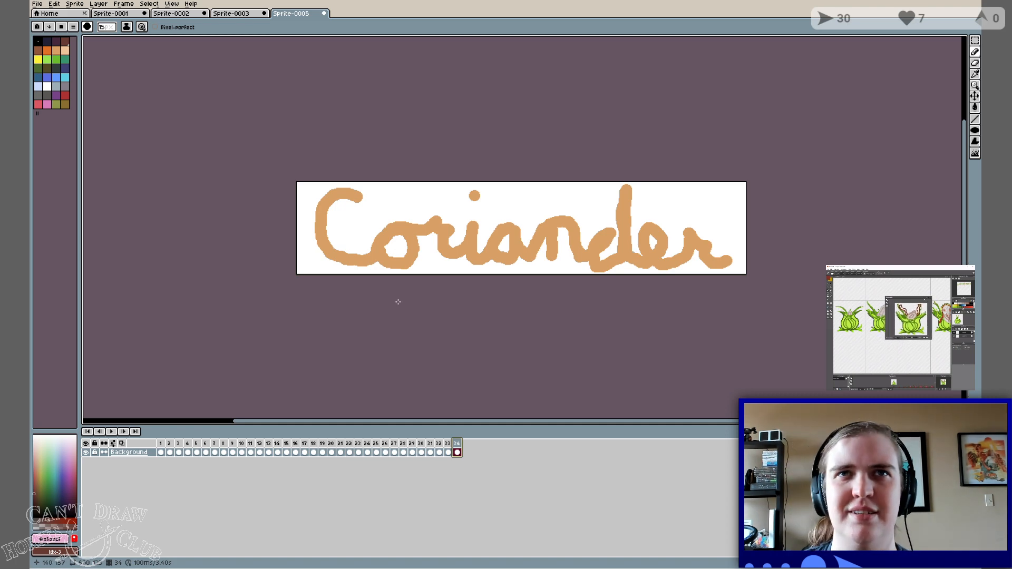
pyautogui.click(975, 129)
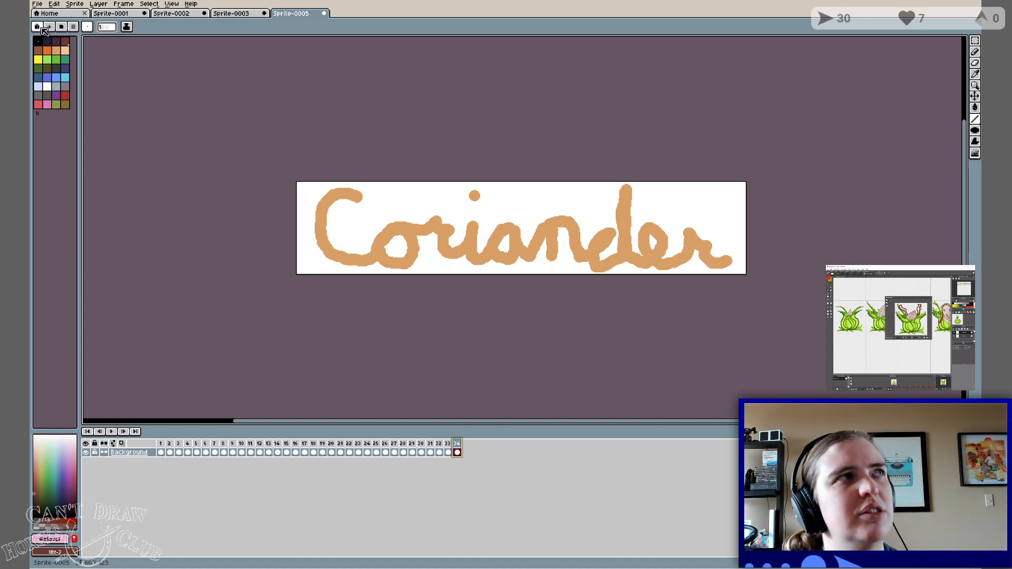
pyautogui.click(84, 6)
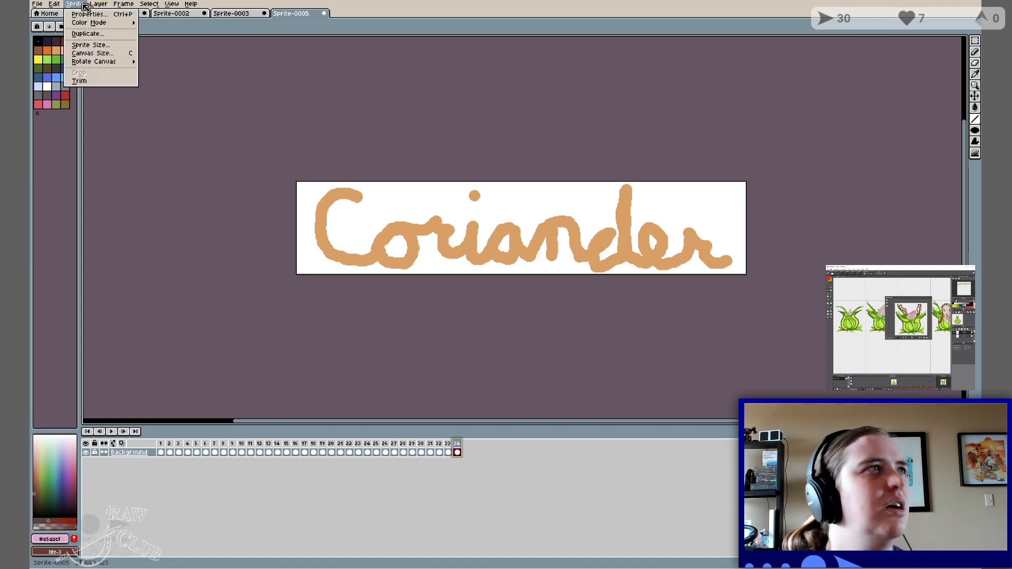
pyautogui.moveTo(98, 6)
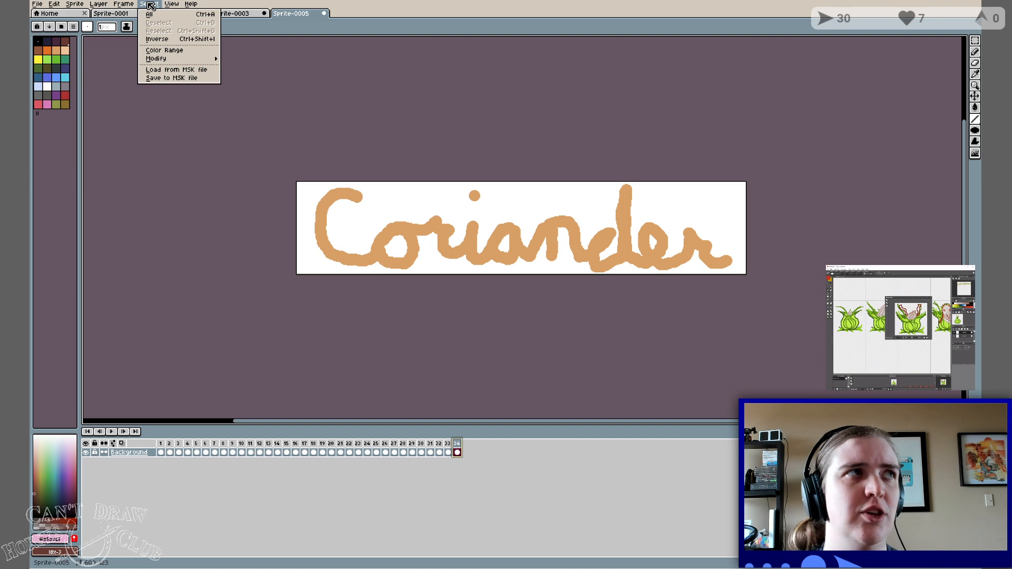
pyautogui.click(151, 6)
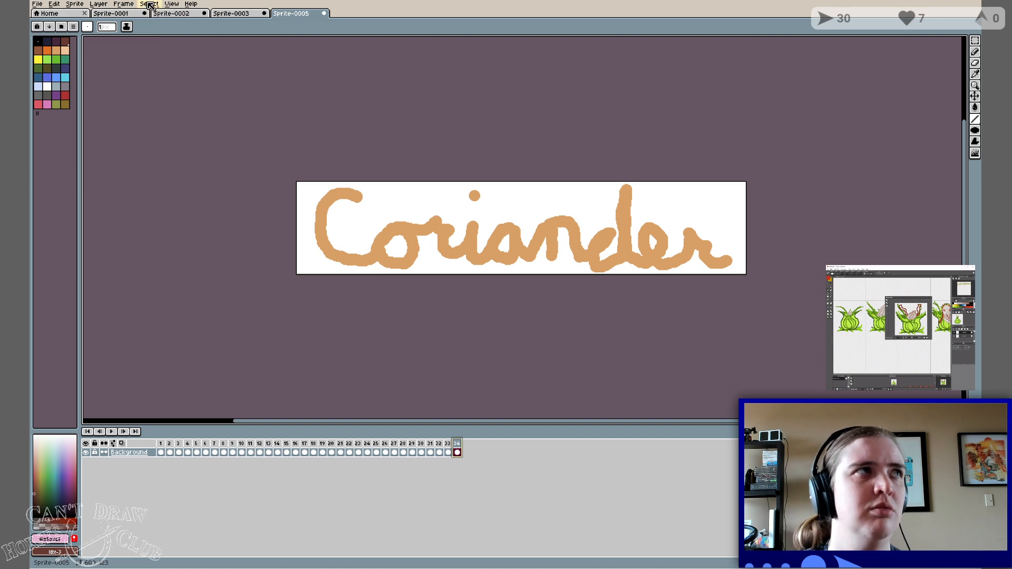
# Select the white background with the Magic Wand, adding the enclosed areas inside the o, a and e.
pyautogui.click(977, 43)
pyautogui.click(965, 42)
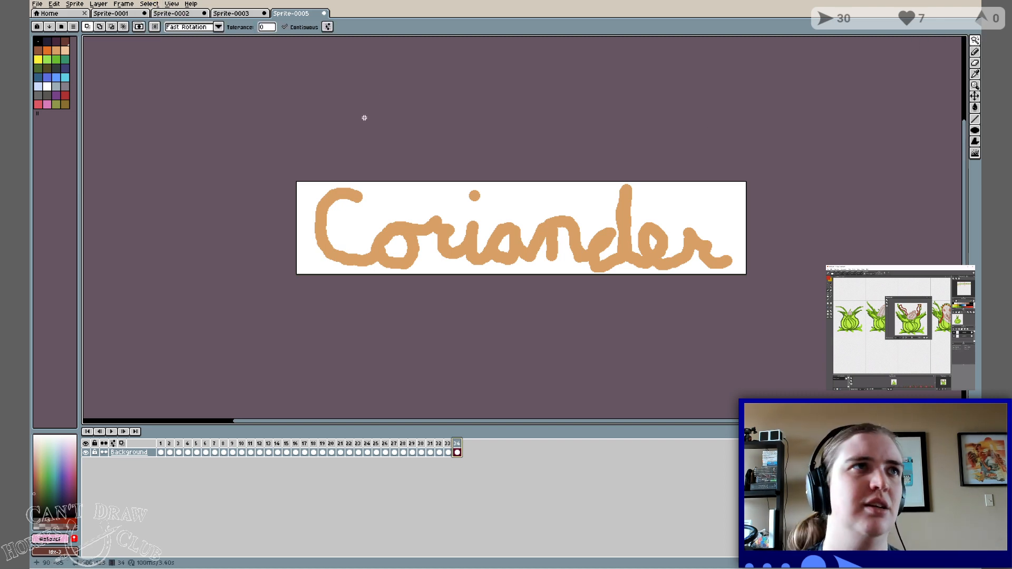
pyautogui.click(375, 195)
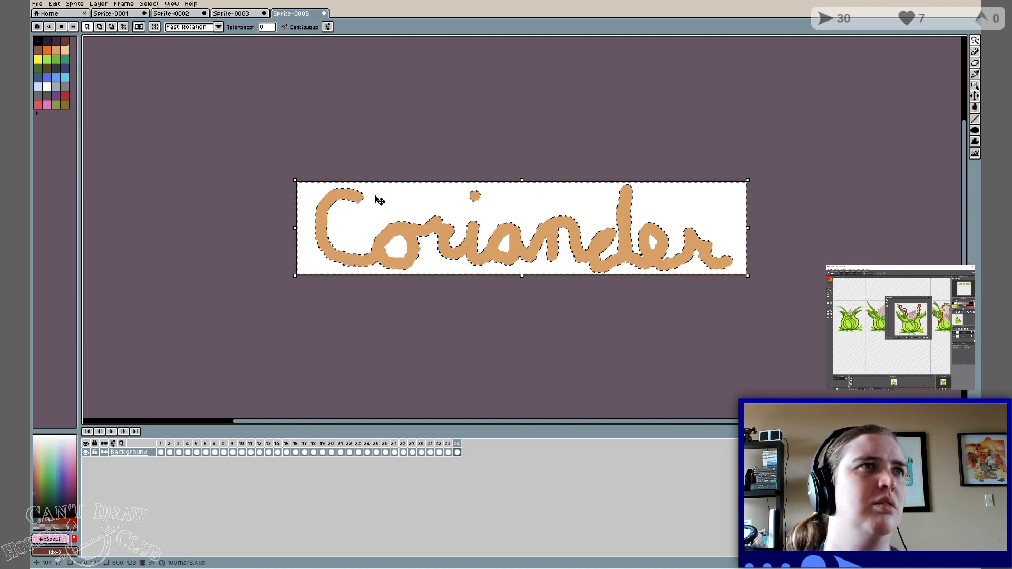
pyautogui.press('shift')
pyautogui.keyDown('shift'); pyautogui.click(396, 244); pyautogui.keyUp('shift')
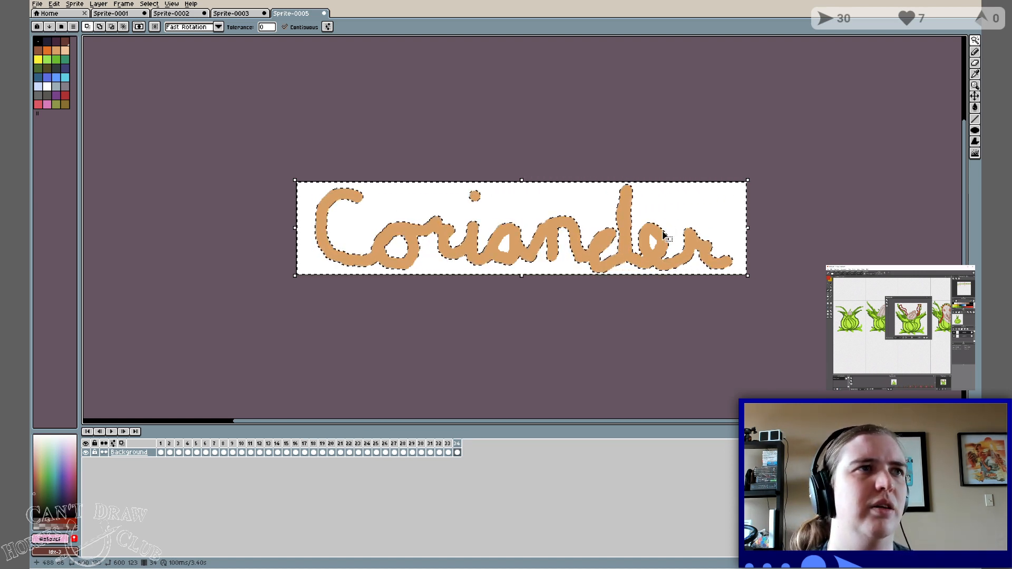
pyautogui.keyDown('shift'); pyautogui.click(506, 248); pyautogui.keyUp('shift')
pyautogui.keyDown('shift'); pyautogui.click(642, 256); pyautogui.keyUp('shift')
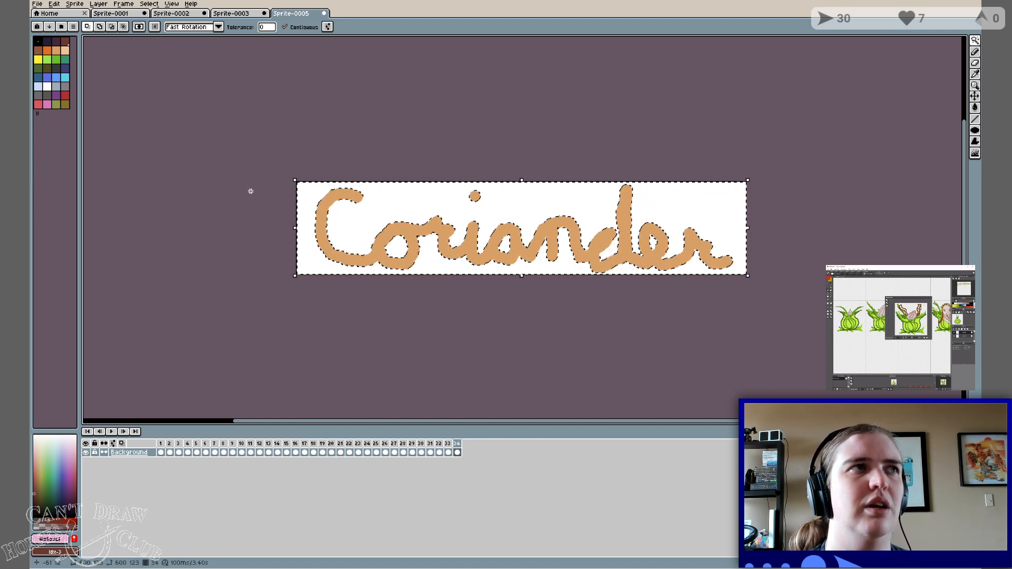
# Restore the full background selection and invert it to select only the Coriander lettering.
pyautogui.keyDown('alt'); pyautogui.click(389, 196); pyautogui.keyUp('alt')
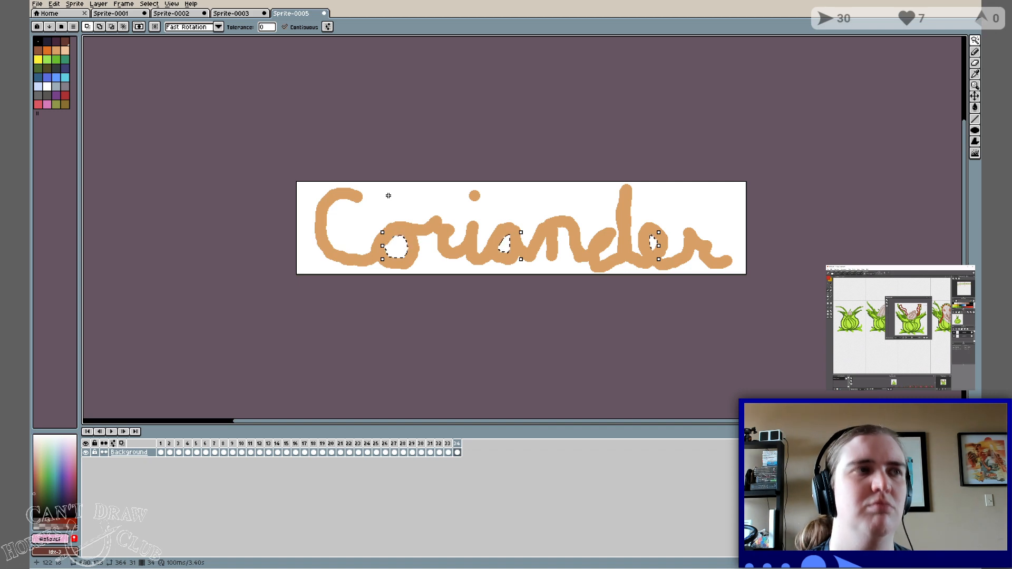
pyautogui.hotkey('ctrl', 'z')
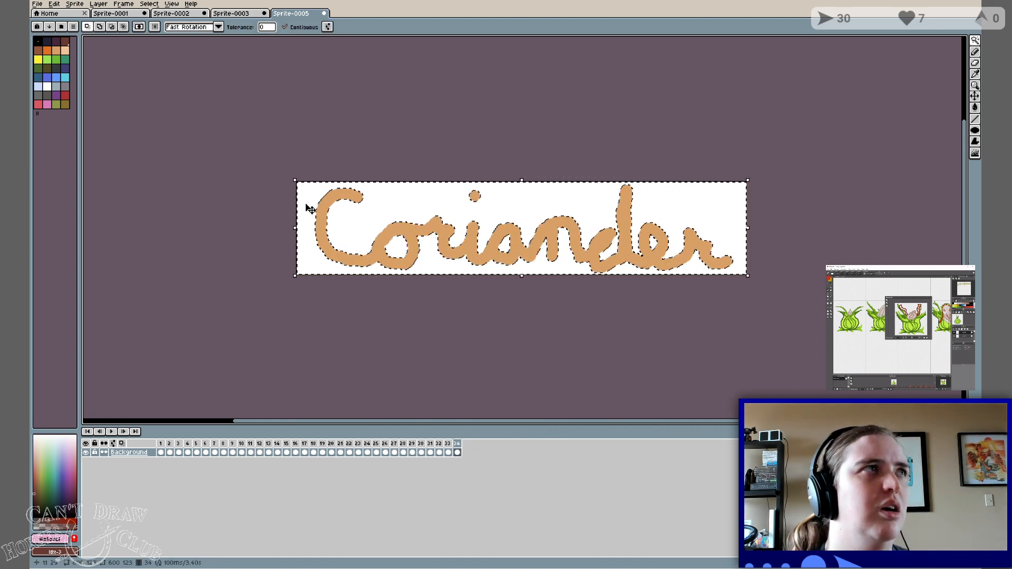
pyautogui.click(149, 4)
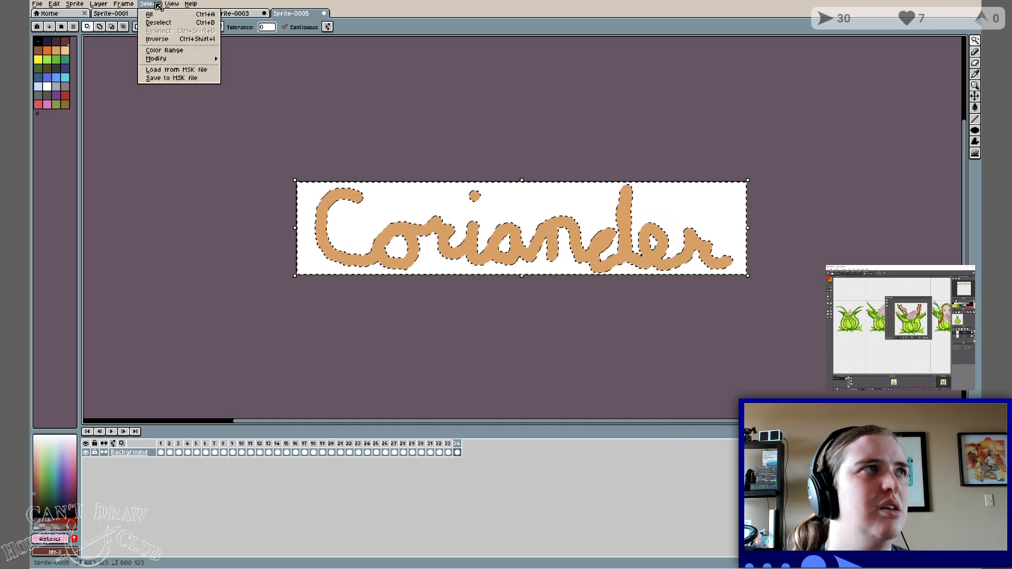
pyautogui.click(167, 36)
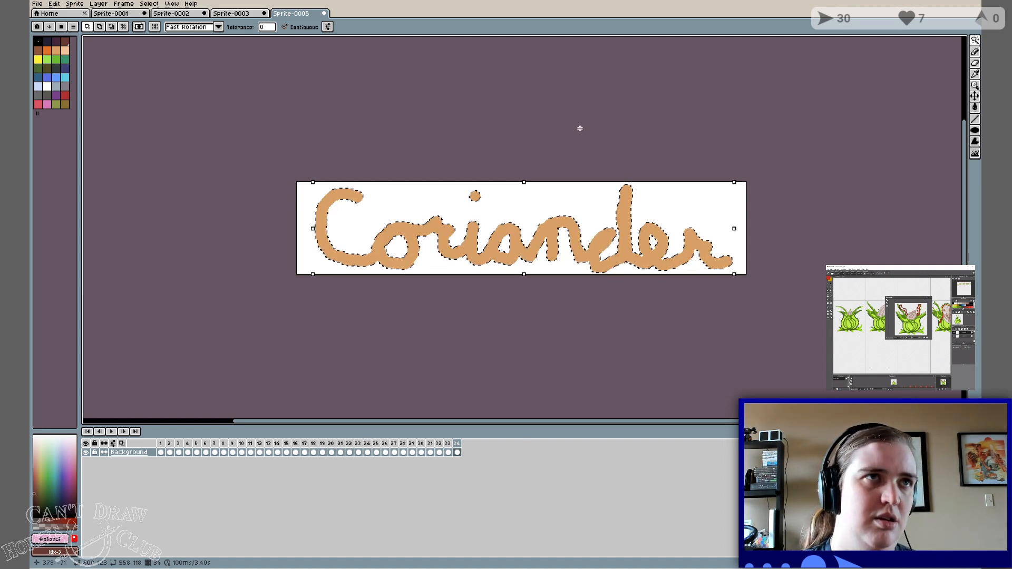
# Paint a dark red pencil stroke over the upper curve of the C on frame 34 and add frame 35.
pyautogui.press('b')
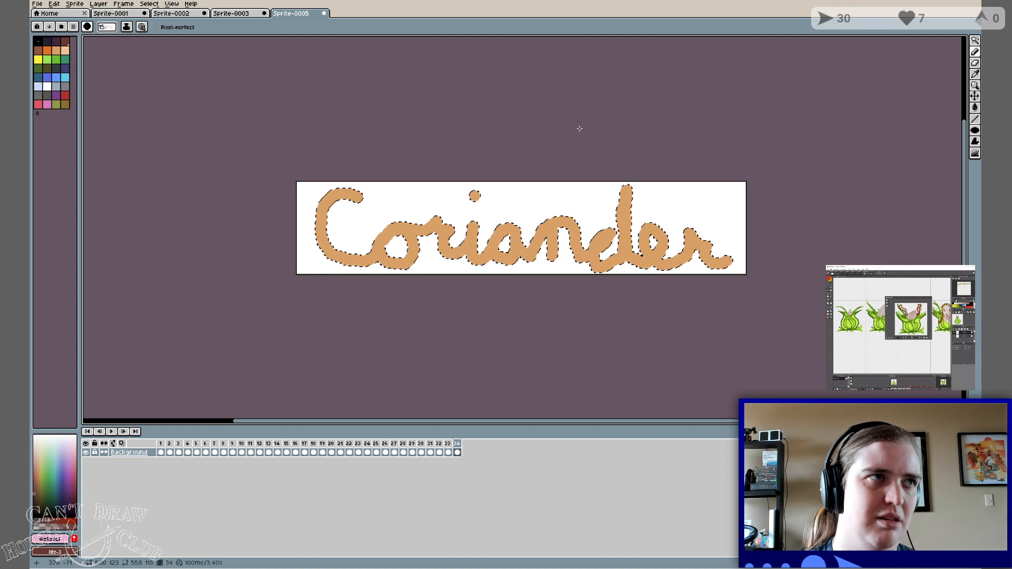
pyautogui.click(64, 94)
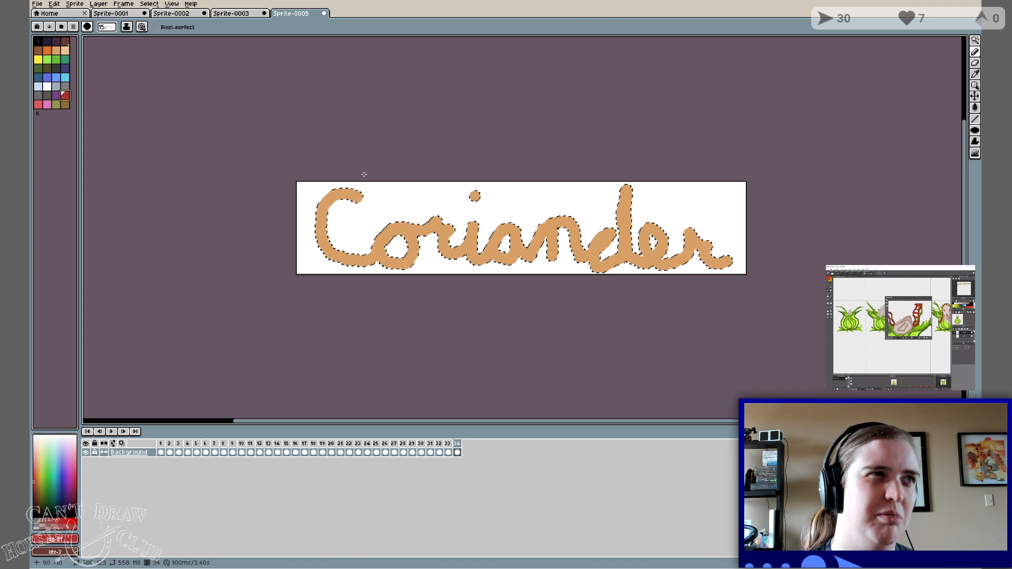
pyautogui.moveTo(363, 174); pyautogui.dragTo(288, 270)
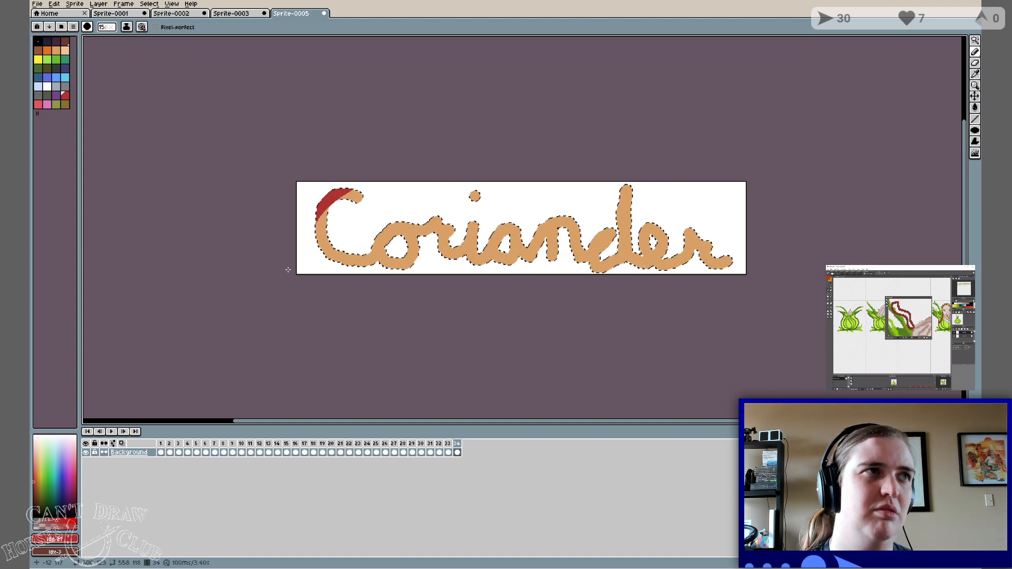
pyautogui.hotkey('alt', 'n')
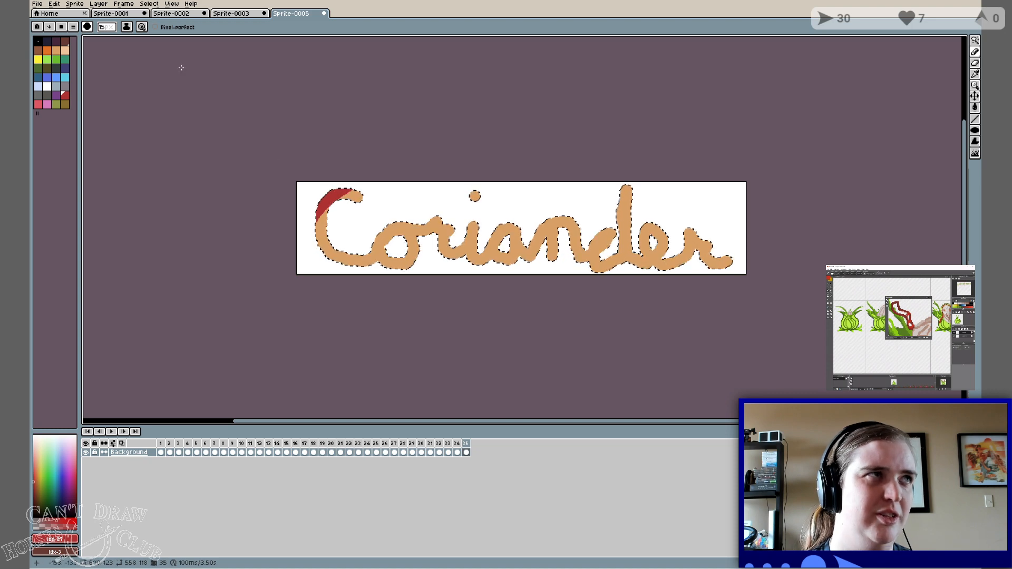
# Set the brush size to 26, paint most of the C dark red and add frame 36.
pyautogui.click(107, 27)
pyautogui.moveTo(129, 41); pyautogui.dragTo(148, 40)
pyautogui.moveTo(326, 198)
pyautogui.mouseDown()
pyautogui.moveTo(369, 195)
pyautogui.moveTo(331, 197)
pyautogui.mouseUp()
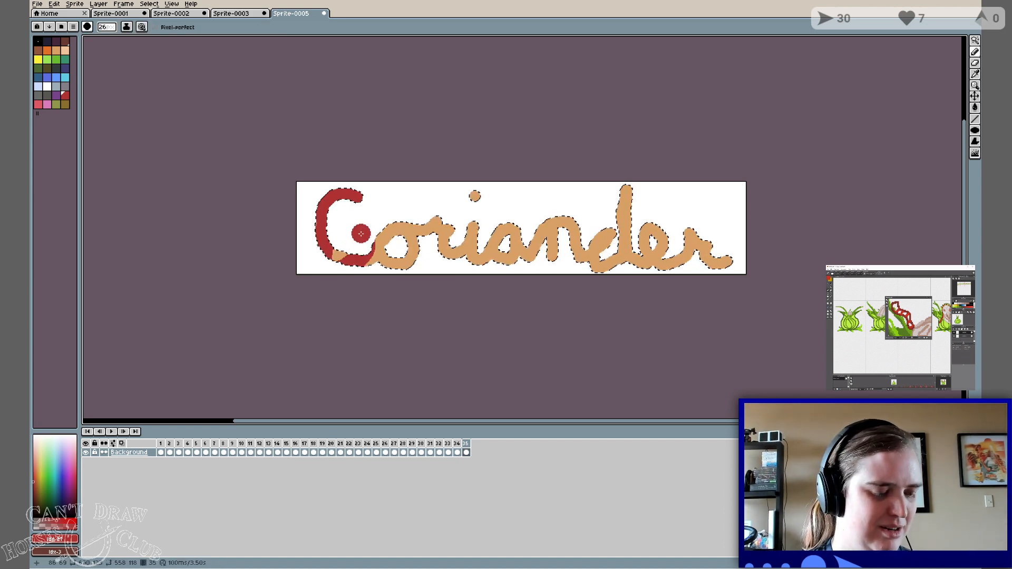
pyautogui.hotkey('alt', 'n')
# Paint dark red strokes across the word from the o to the r while adding frames up to 39.
pyautogui.moveTo(385, 264)
pyautogui.mouseDown()
pyautogui.moveTo(414, 244)
pyautogui.moveTo(438, 199)
pyautogui.moveTo(450, 198)
pyautogui.moveTo(460, 258)
pyautogui.moveTo(457, 249)
pyautogui.moveTo(503, 275)
pyautogui.moveTo(559, 250)
pyautogui.moveTo(542, 247)
pyautogui.moveTo(543, 225)
pyautogui.mouseUp()
pyautogui.hotkey('alt', 'n')
pyautogui.hotkey('alt', 'n')
pyautogui.hotkey('alt', 'n')
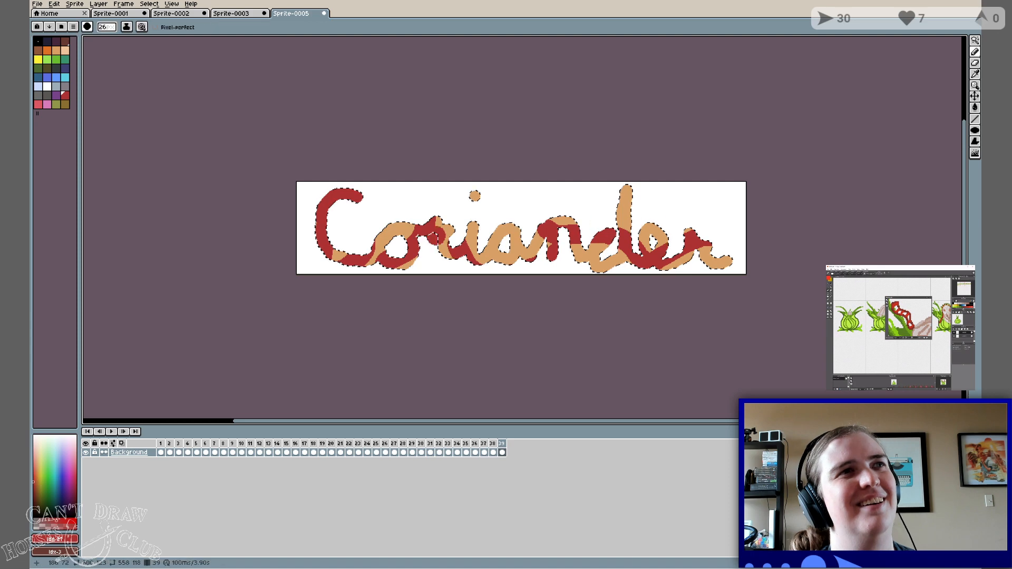
# Extend the red over the C's base, the o and the a, then the d, e and r, adding frames 40 and 41.
pyautogui.moveTo(337, 247)
pyautogui.mouseDown()
pyautogui.moveTo(377, 258)
pyautogui.moveTo(418, 246)
pyautogui.mouseUp()
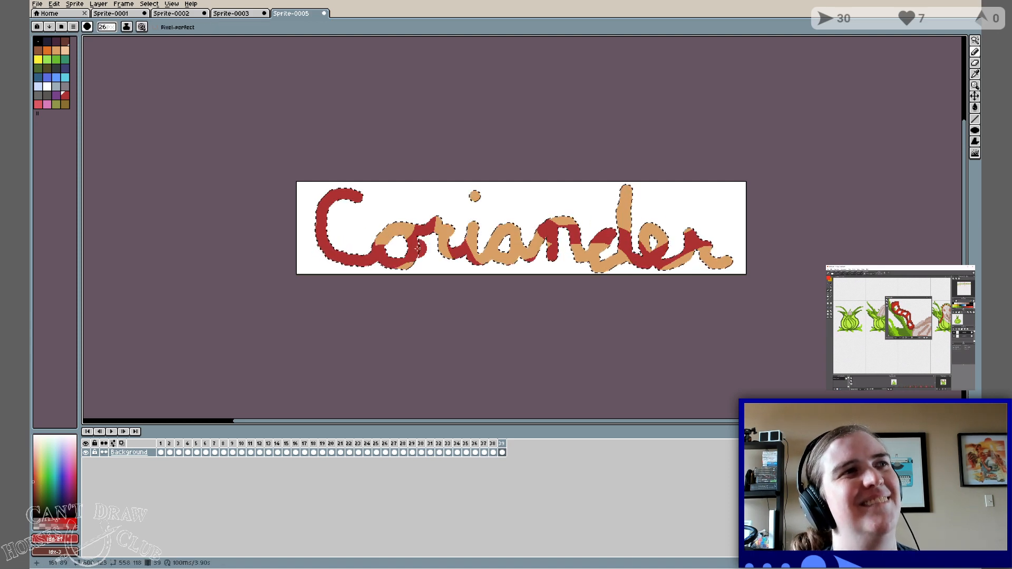
pyautogui.moveTo(504, 226); pyautogui.dragTo(501, 261)
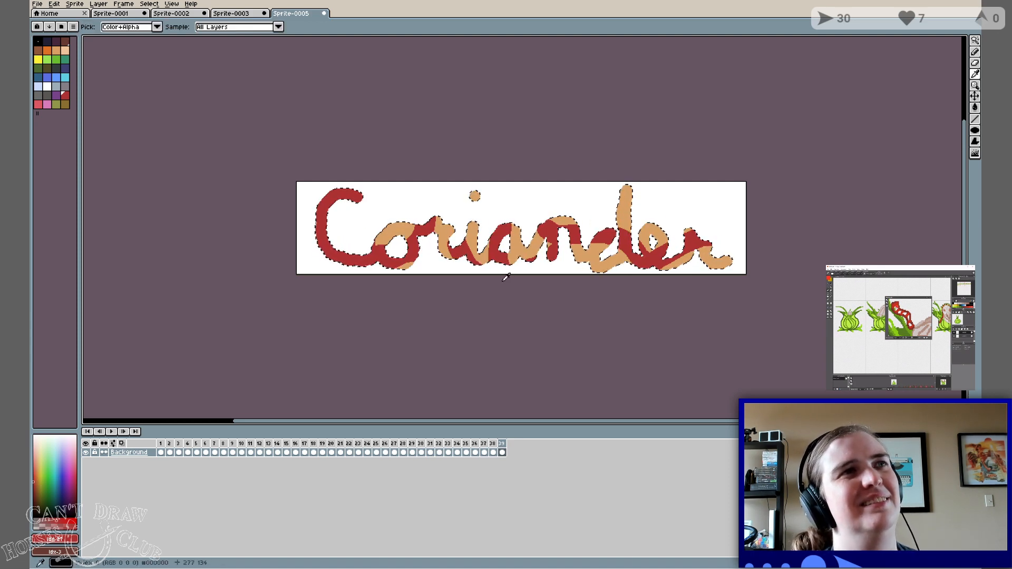
pyautogui.hotkey('alt', 'n')
pyautogui.moveTo(609, 197); pyautogui.dragTo(684, 253)
pyautogui.hotkey('alt', 'n')
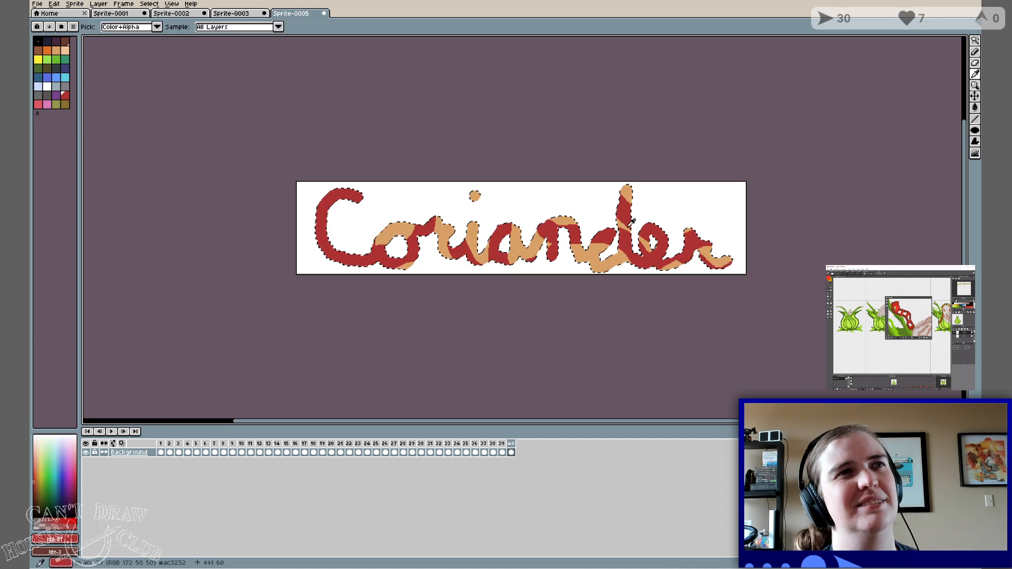
# Paint the i's dot, more of the o and the left side of the d dark red, adding frames 42 and 43.
pyautogui.click(473, 196)
pyautogui.click(474, 196)
pyautogui.click(391, 216)
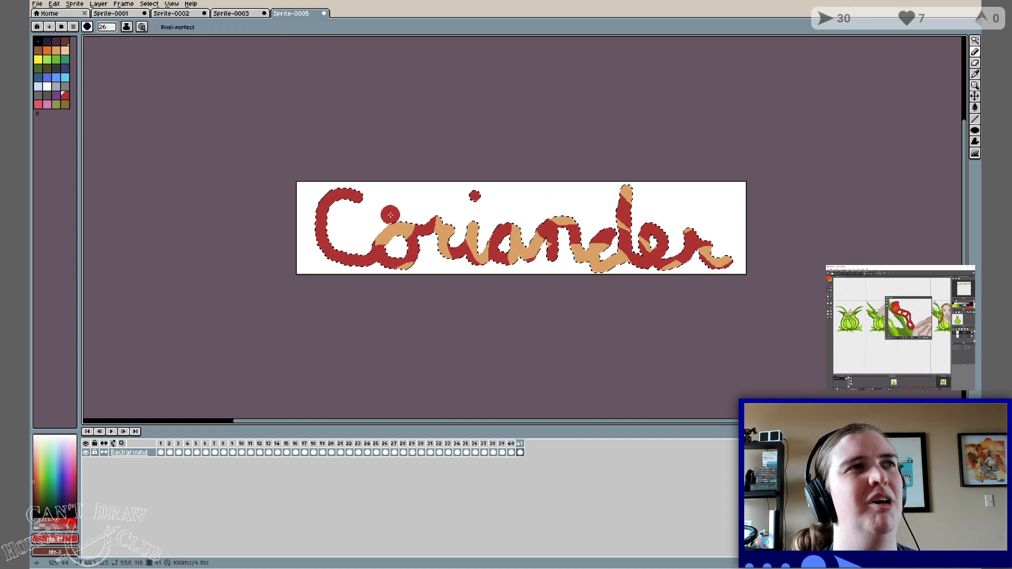
pyautogui.hotkey('alt', 'n')
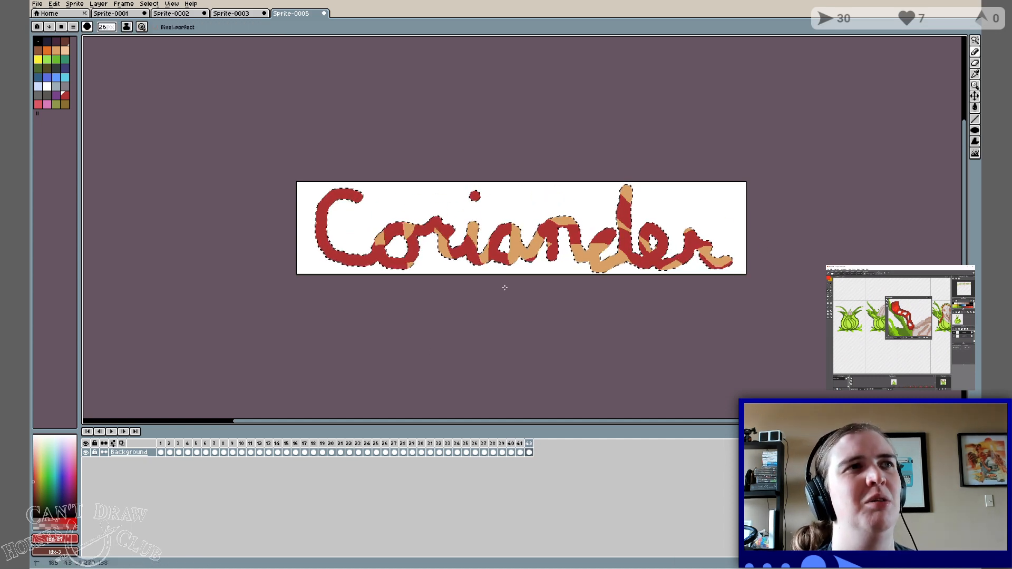
pyautogui.click(697, 181)
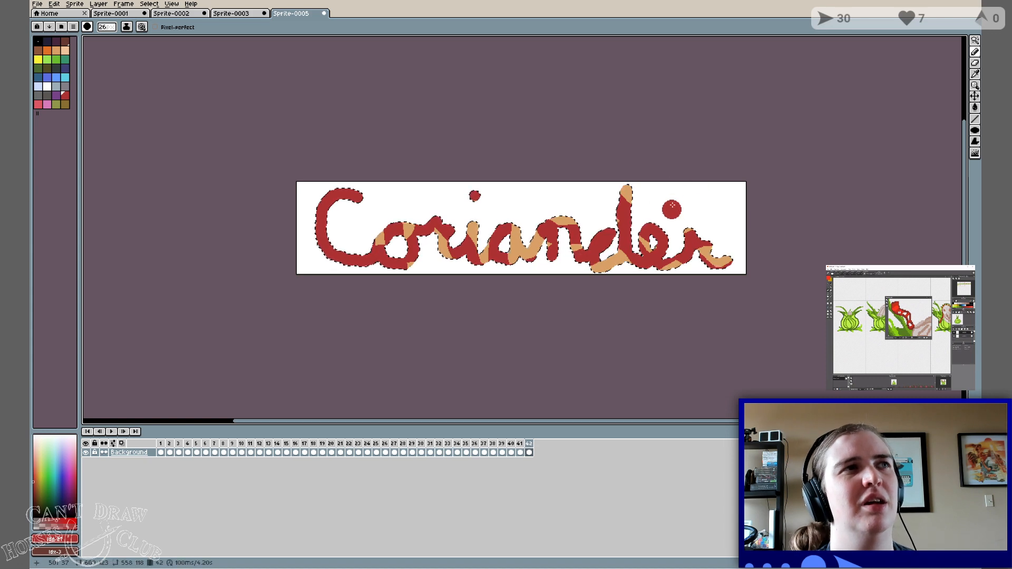
pyautogui.hotkey('alt', 'n')
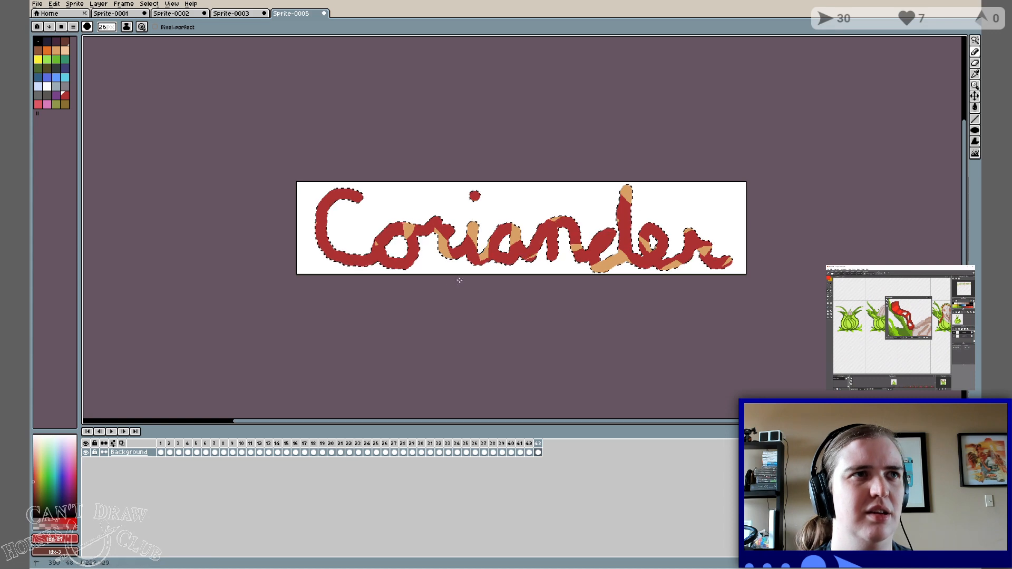
# Add frames 44 to 46, painting the remaining tan parts of the word dark red across them, and clear the selection.
pyautogui.hotkey('alt', 'n')
pyautogui.moveTo(584, 247); pyautogui.dragTo(629, 254)
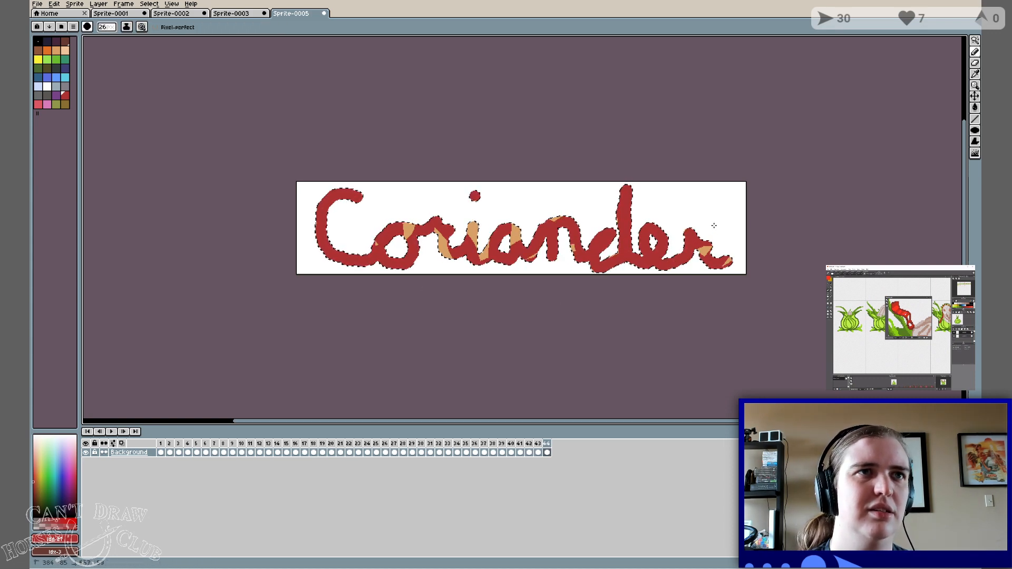
pyautogui.hotkey('alt', 'n')
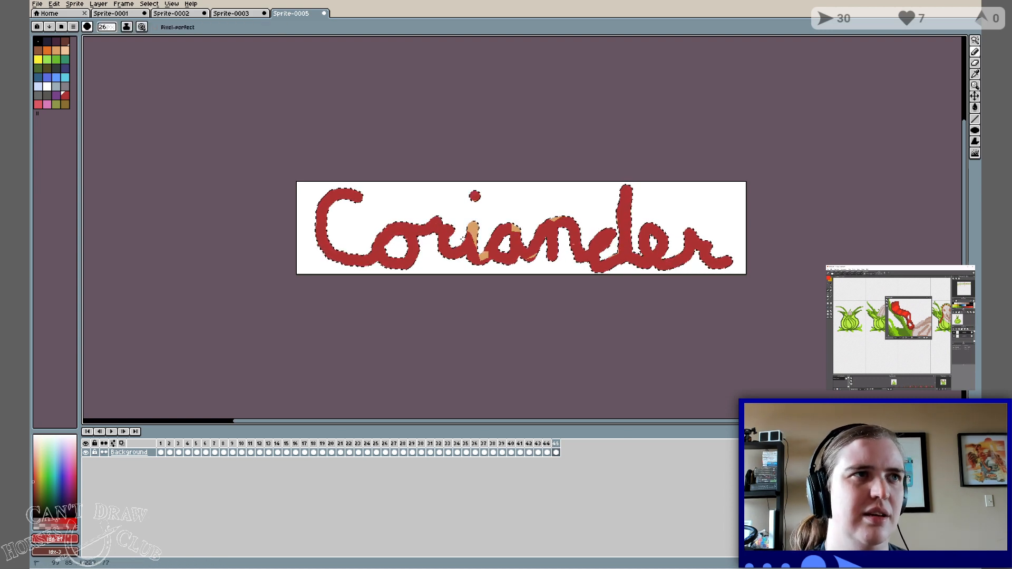
pyautogui.hotkey('alt', 'n')
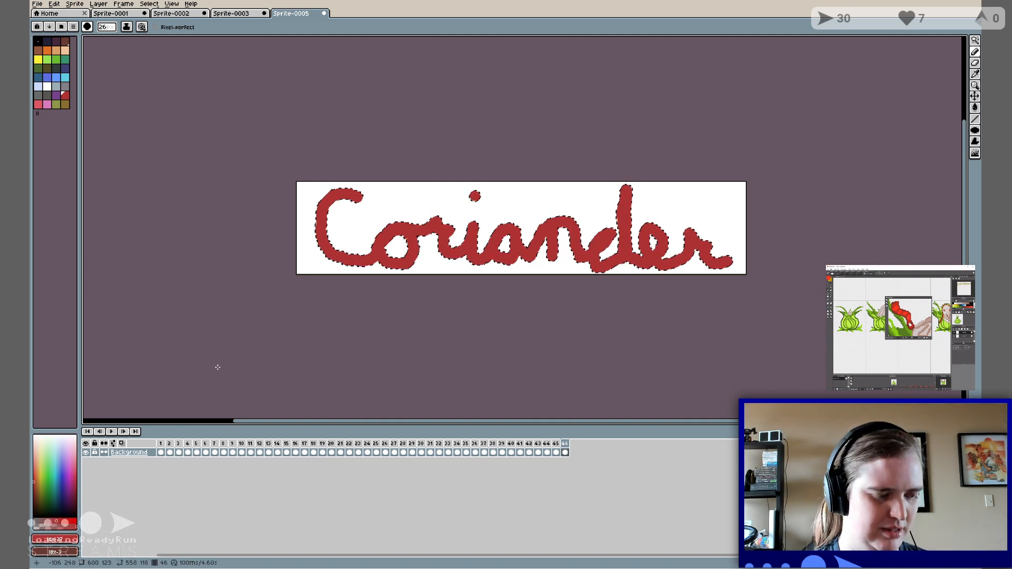
pyautogui.hotkey('ctrl', 'd')
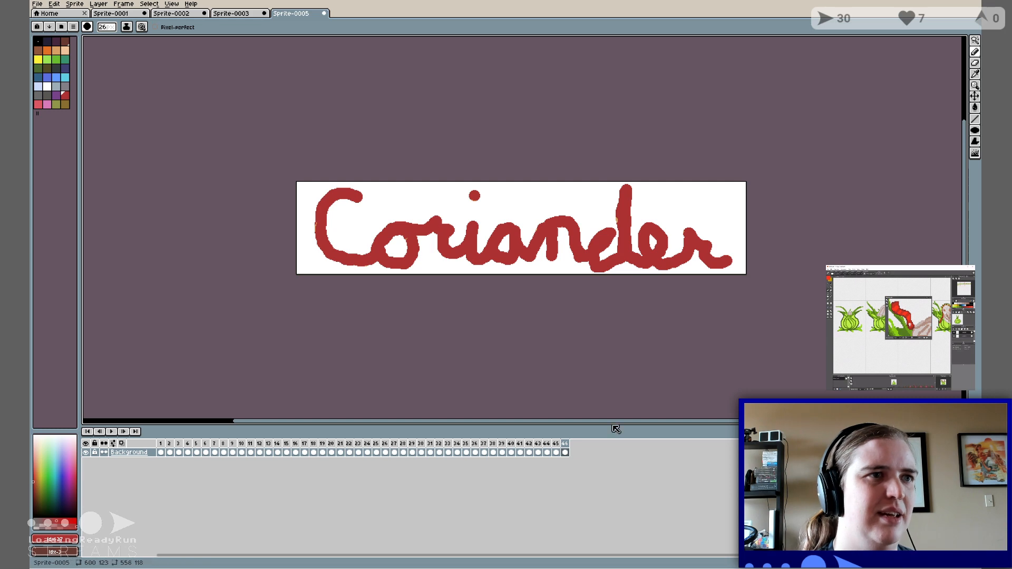
# Play the Coriander lettering animation from frame 1 and stop the playback.
pyautogui.click(167, 447)
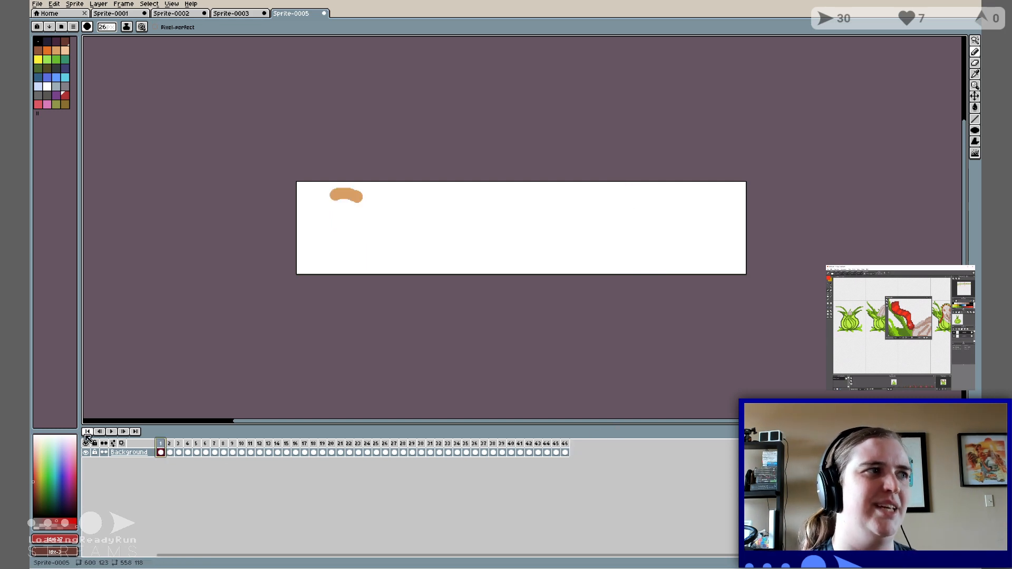
pyautogui.click(111, 431)
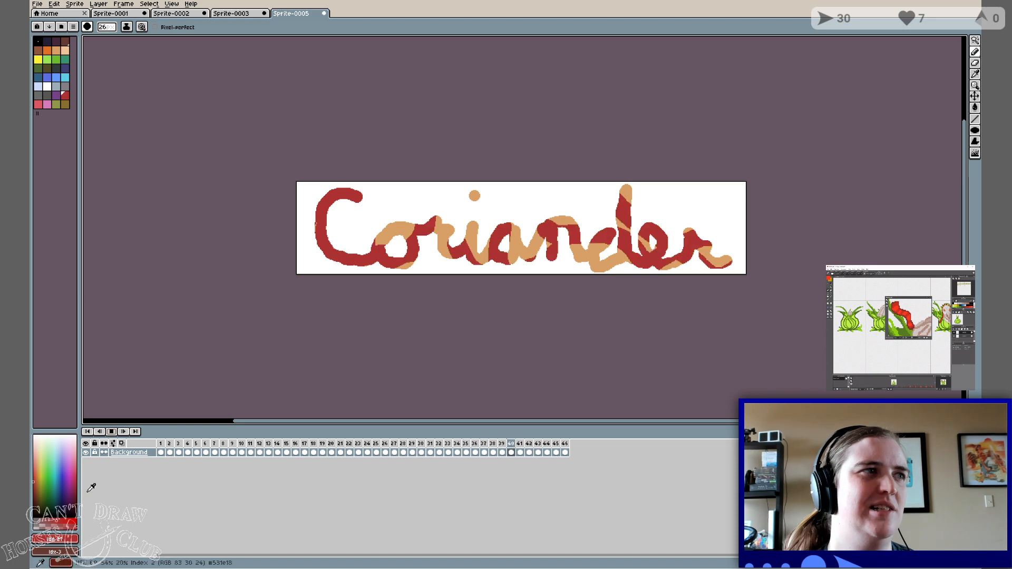
pyautogui.click(112, 433)
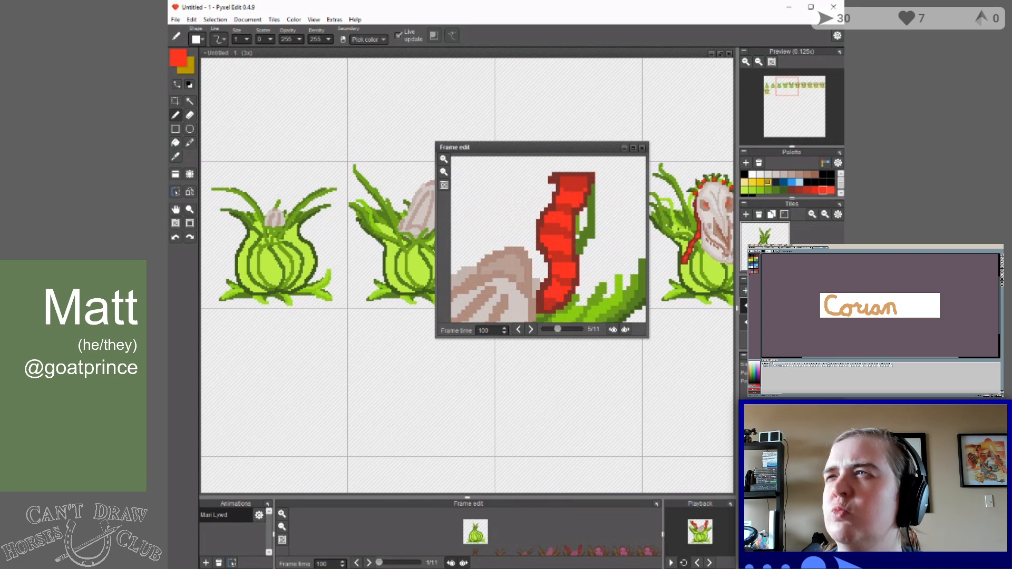
# Switch to Pyxel Edit, look over the fifth plant frame and close the small floating frame editor.
pyautogui.scroll(-3, 601, 242)
pyautogui.scroll(3, 551, 240)
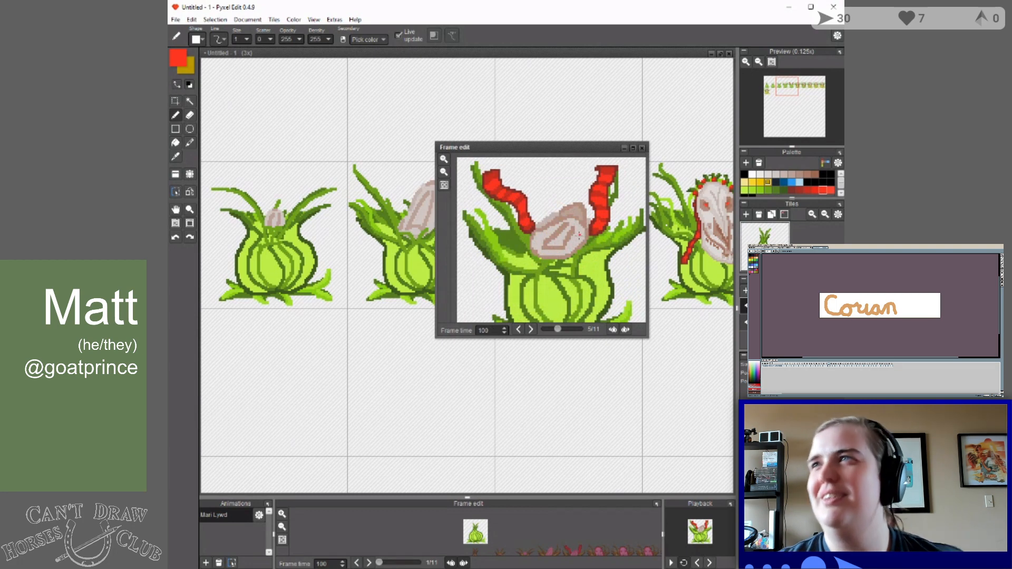
pyautogui.scroll(-1, 579, 234)
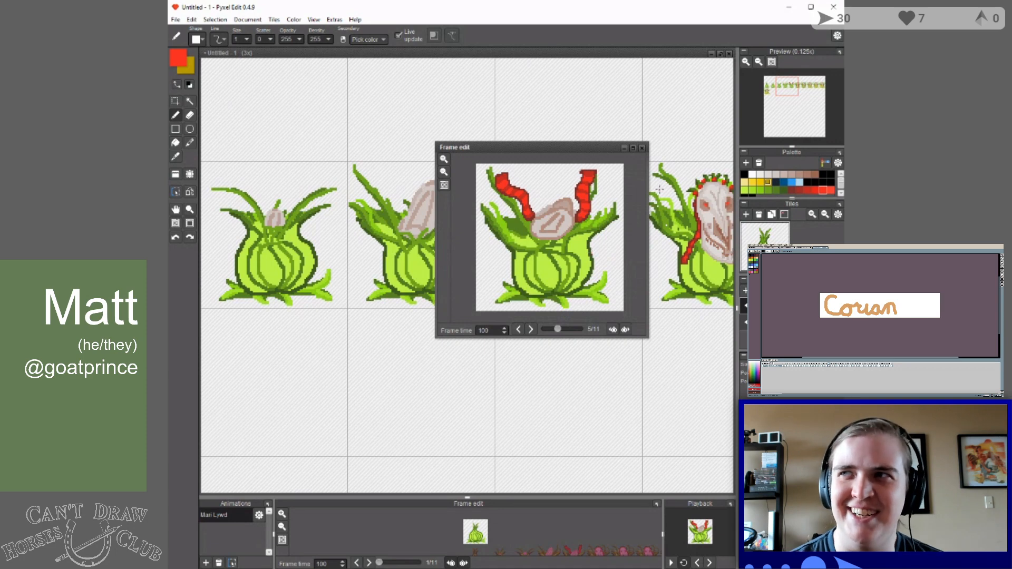
pyautogui.click(642, 149)
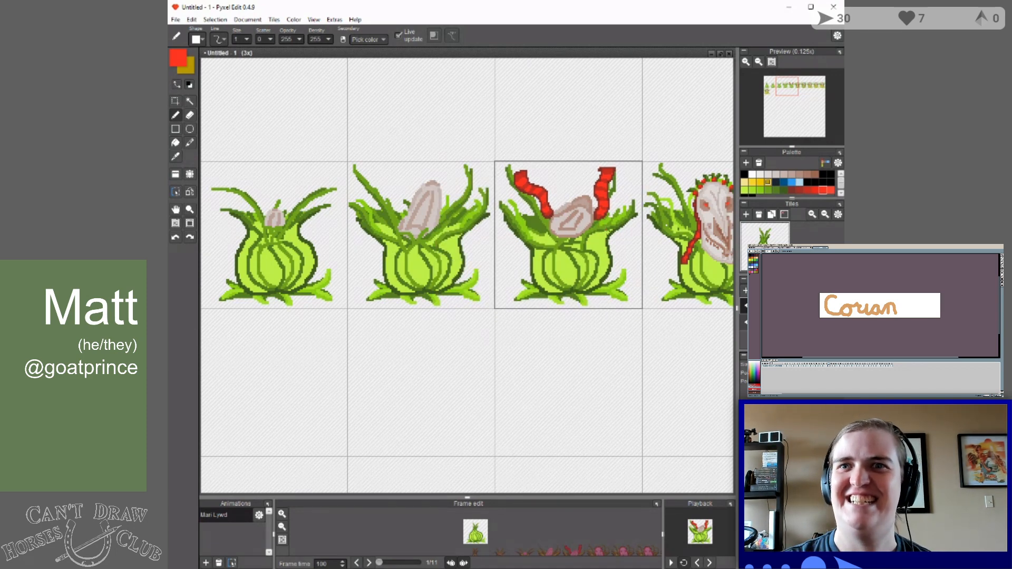
pyautogui.scroll(-3, 596, 237)
pyautogui.scroll(1, 596, 237)
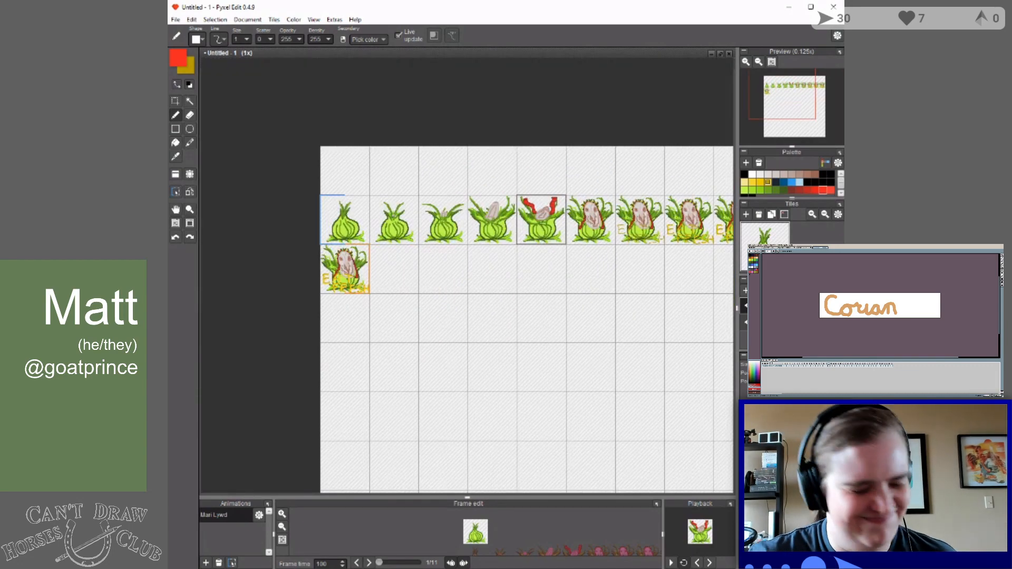
# Open the frame editor as a large floating window over the canvas and step back from frame 5 to frame 1.
pyautogui.click(655, 505)
pyautogui.moveTo(595, 500); pyautogui.dragTo(530, 66)
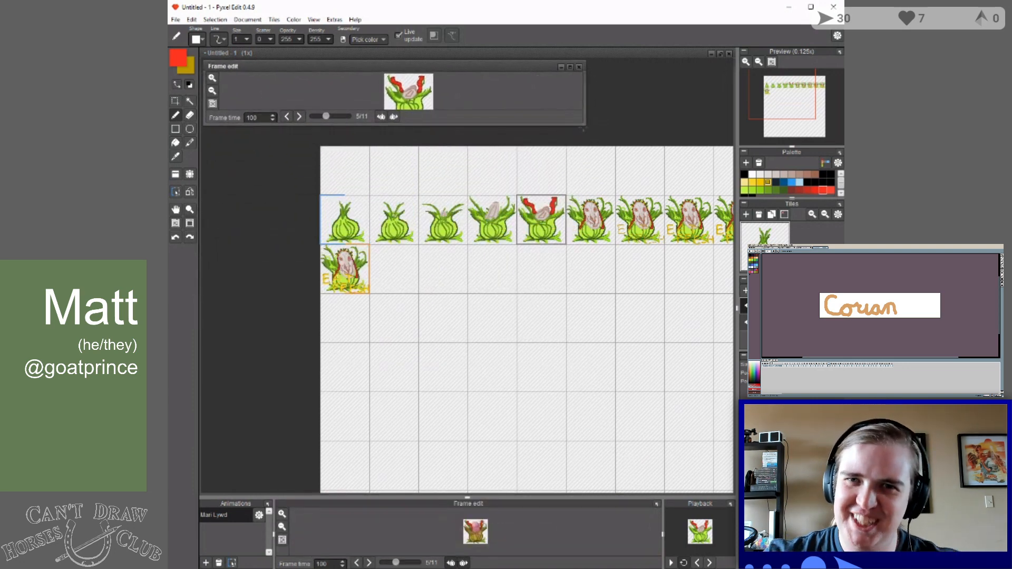
pyautogui.moveTo(585, 125); pyautogui.dragTo(702, 451)
pyautogui.scroll(3, 477, 258)
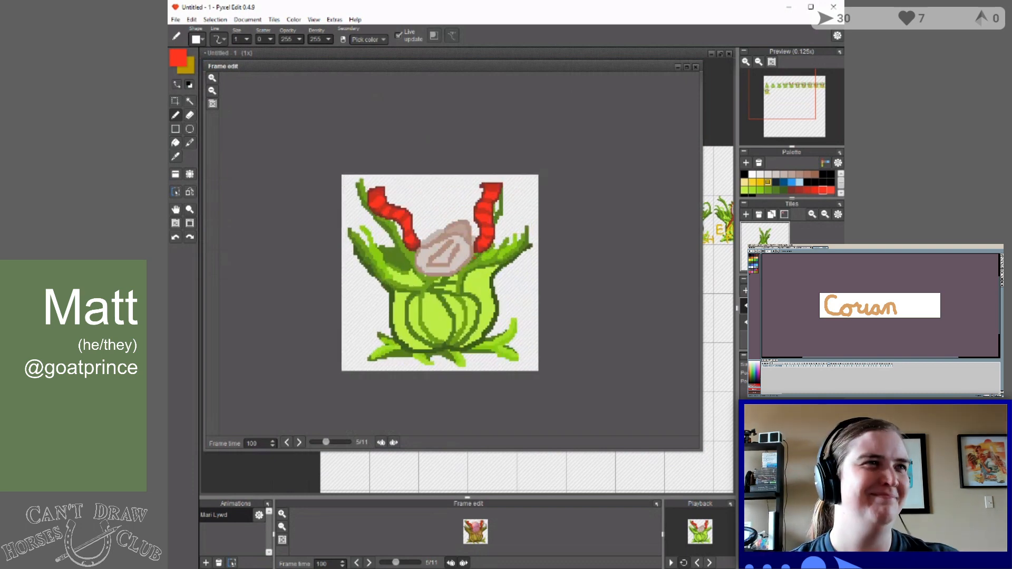
pyautogui.click(287, 444)
pyautogui.click(287, 444)
pyautogui.click(288, 444)
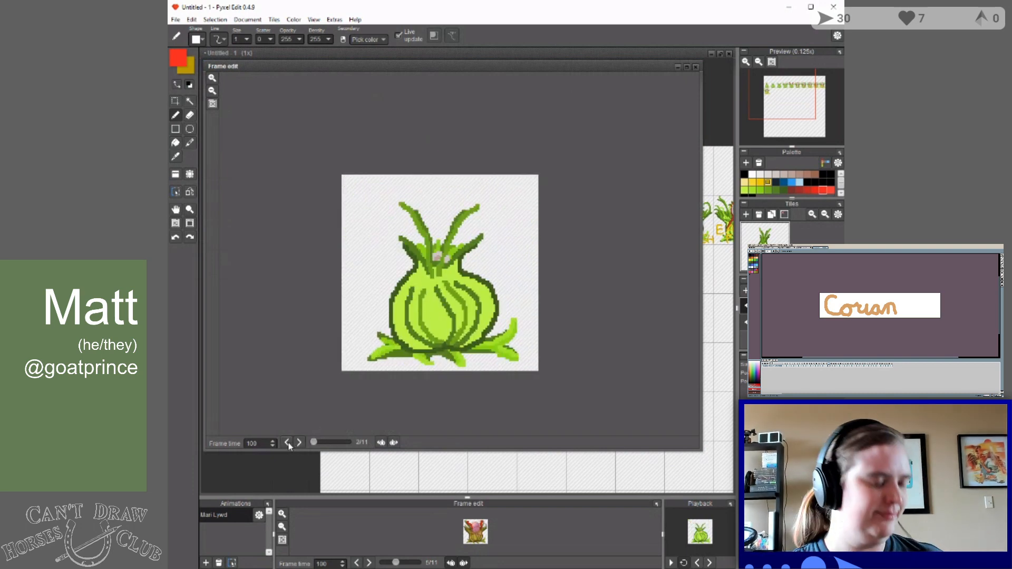
pyautogui.click(288, 444)
pyautogui.scroll(2, 394, 276)
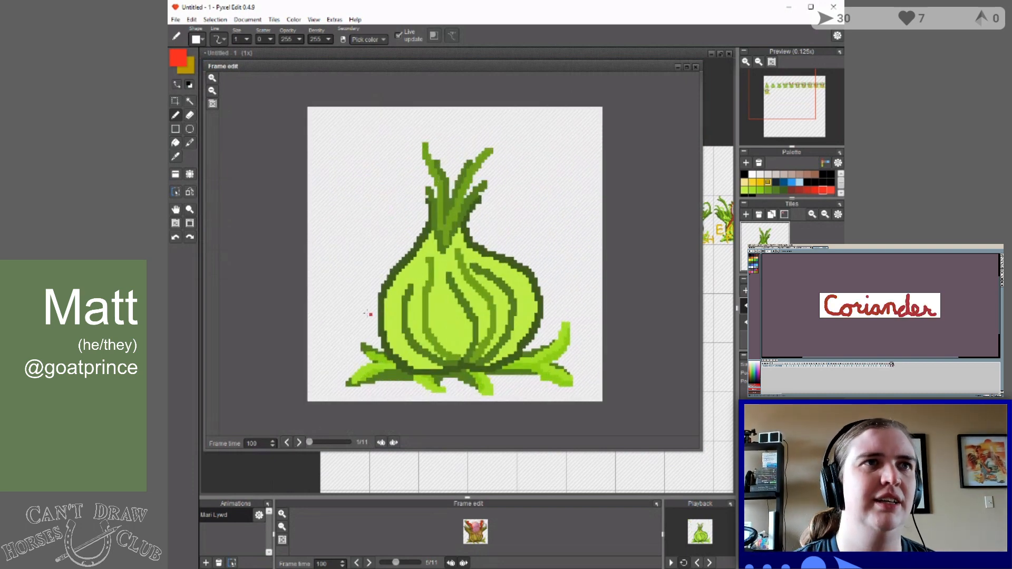
# Step forward through the plant animation from frame 1 to frame 11 to check the whole sequence.
pyautogui.click(299, 443)
pyautogui.click(298, 443)
pyautogui.click(299, 443)
pyautogui.click(299, 443)
pyautogui.click(299, 443)
pyautogui.click(299, 443)
pyautogui.click(299, 443)
pyautogui.click(299, 443)
pyautogui.click(299, 442)
pyautogui.click(299, 443)
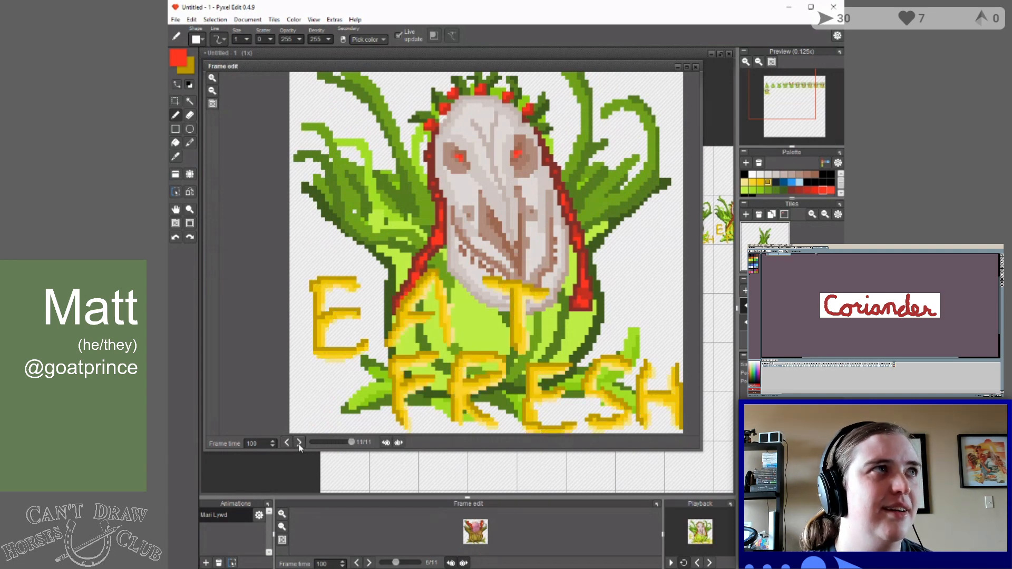
pyautogui.scroll(-1, 451, 237)
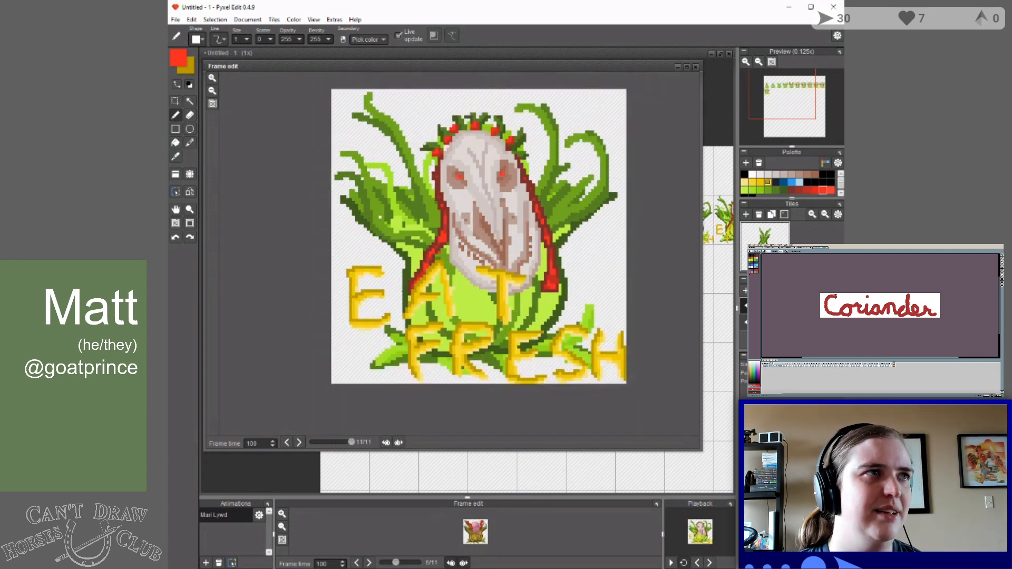
# Step back through the animation to frame 3, and forward again to frame 6, to check the plant's opening.
pyautogui.click(287, 443)
pyautogui.click(288, 443)
pyautogui.click(287, 443)
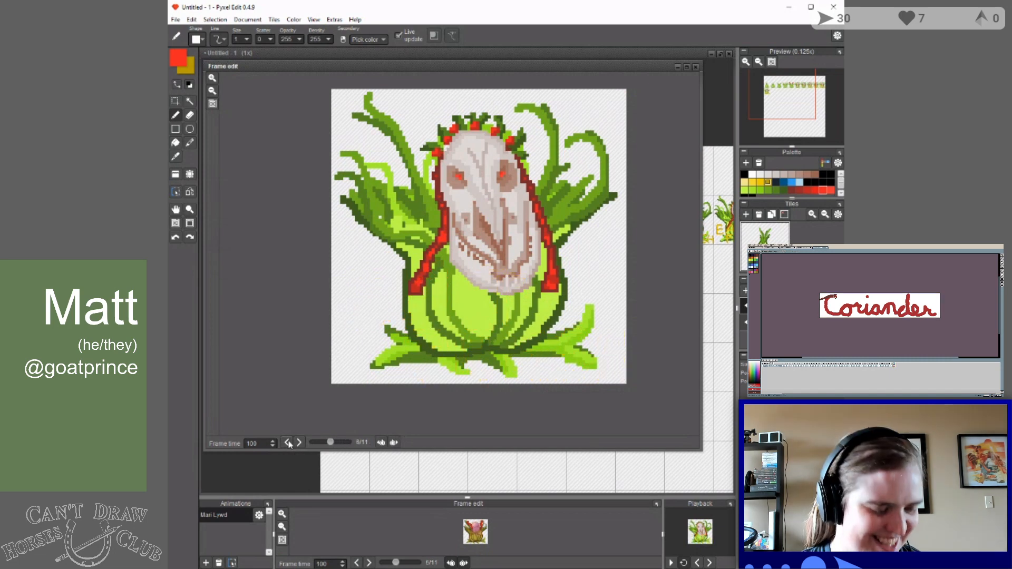
pyautogui.click(287, 443)
pyautogui.click(287, 443)
pyautogui.click(287, 443)
pyautogui.click(287, 443)
pyautogui.click(287, 443)
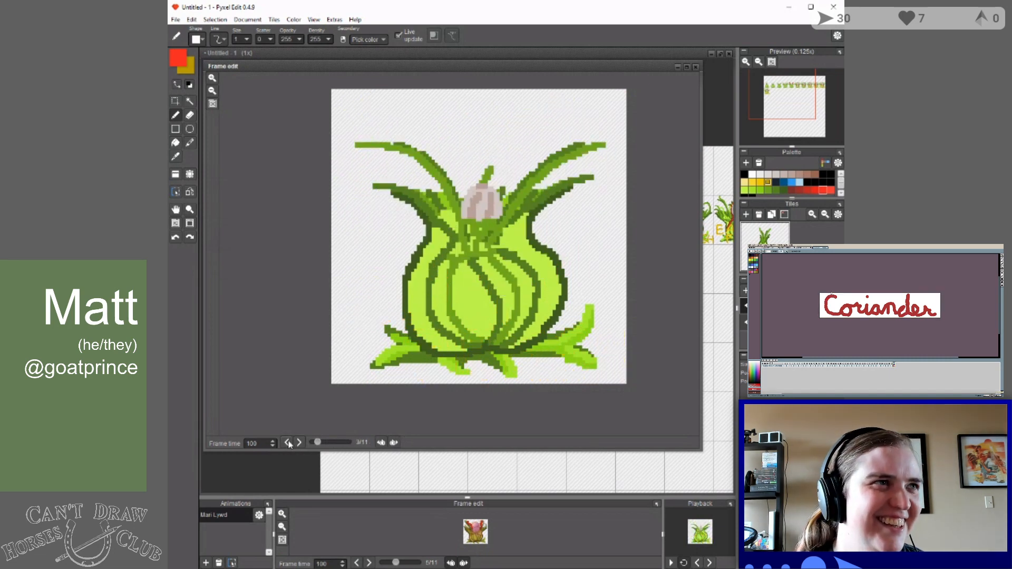
pyautogui.click(299, 443)
pyautogui.click(299, 443)
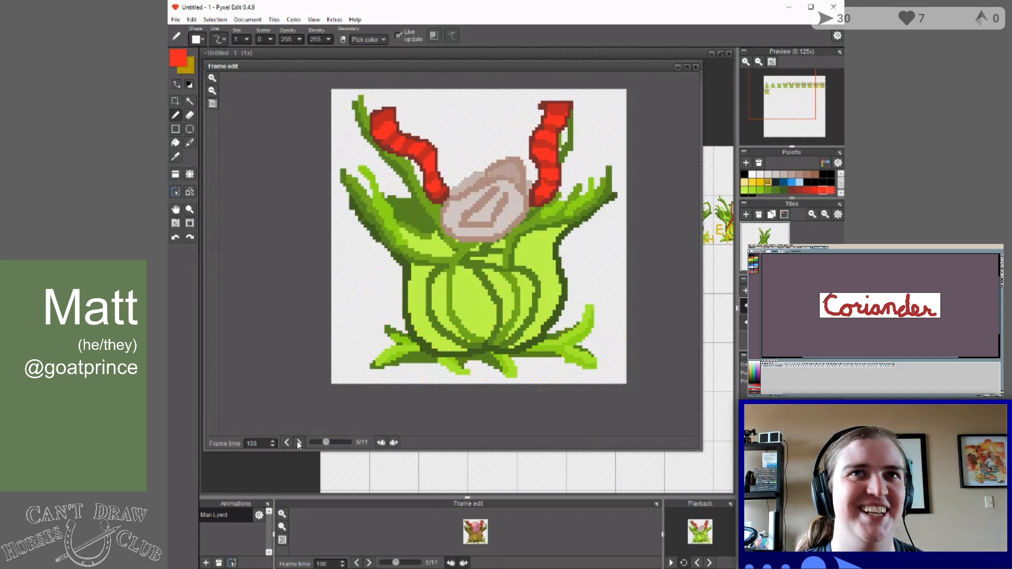
pyautogui.click(299, 443)
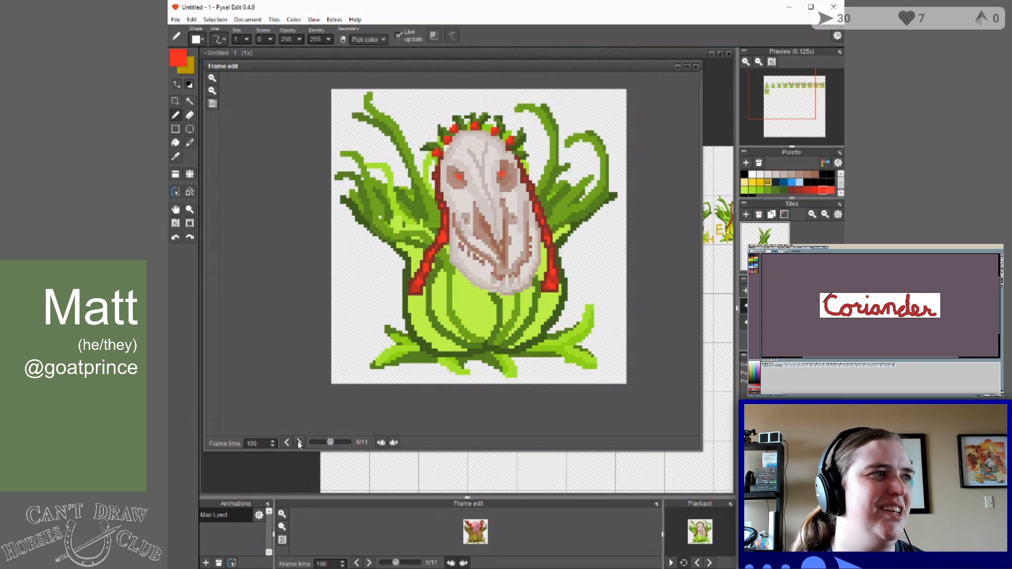
# Close the large floating frame editor and look over all the plant frames on the tile sheet.
pyautogui.click(696, 68)
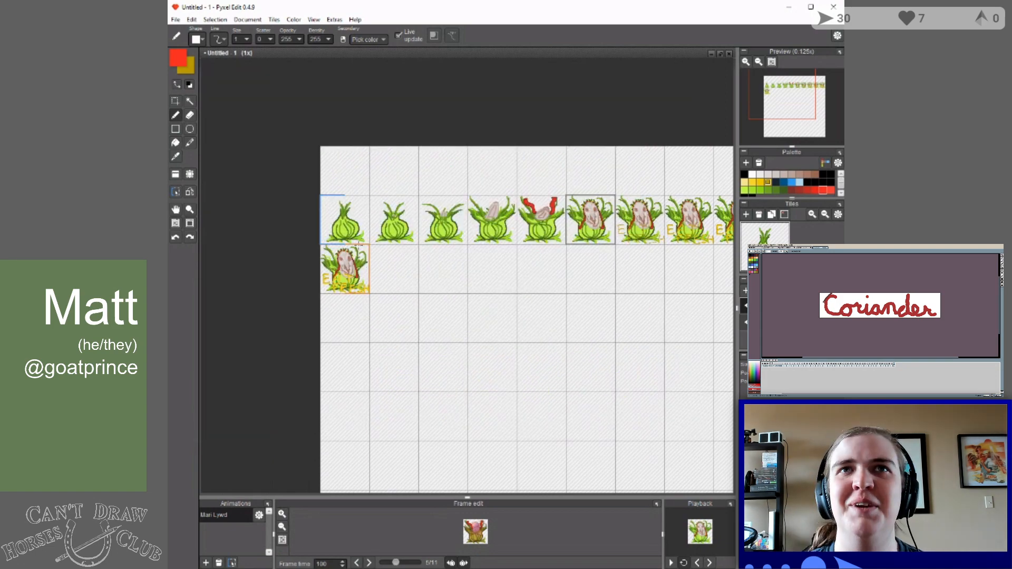
pyautogui.scroll(-1, 447, 253)
pyautogui.scroll(1, 481, 248)
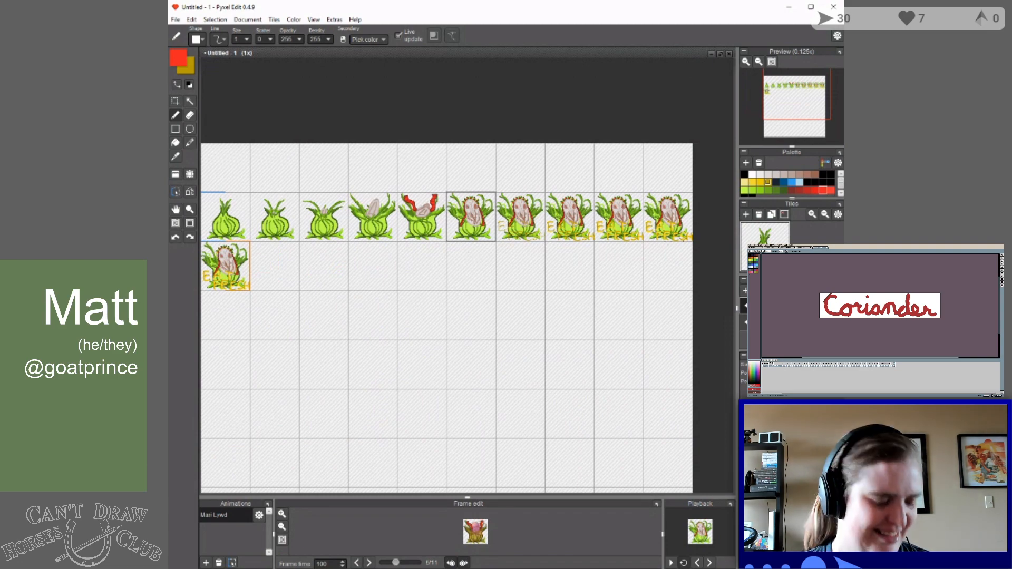
pyautogui.scroll(-1, 621, 248)
pyautogui.scroll(1, 620, 248)
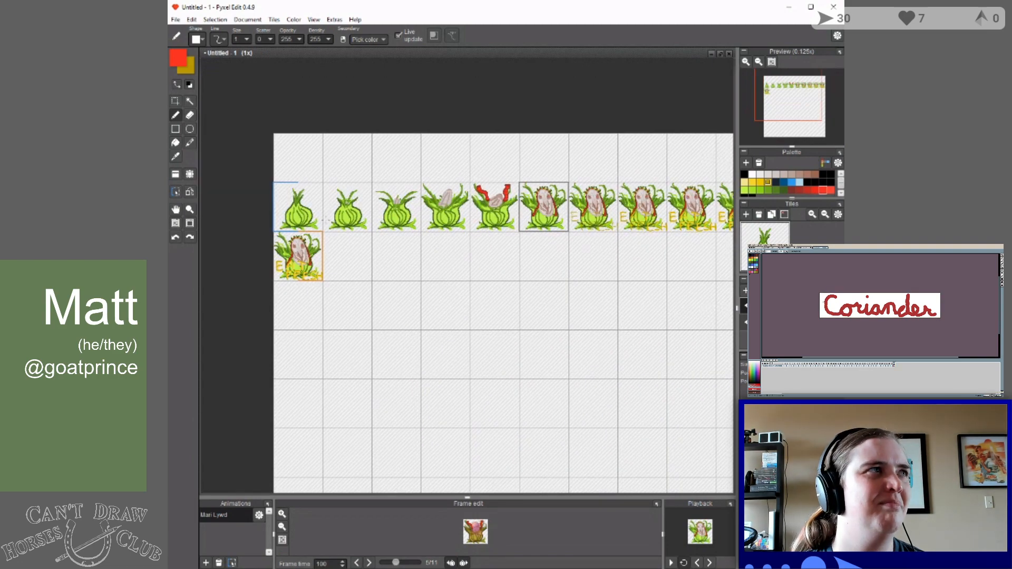
pyautogui.scroll(-1, 264, 211)
pyautogui.scroll(1, 466, 237)
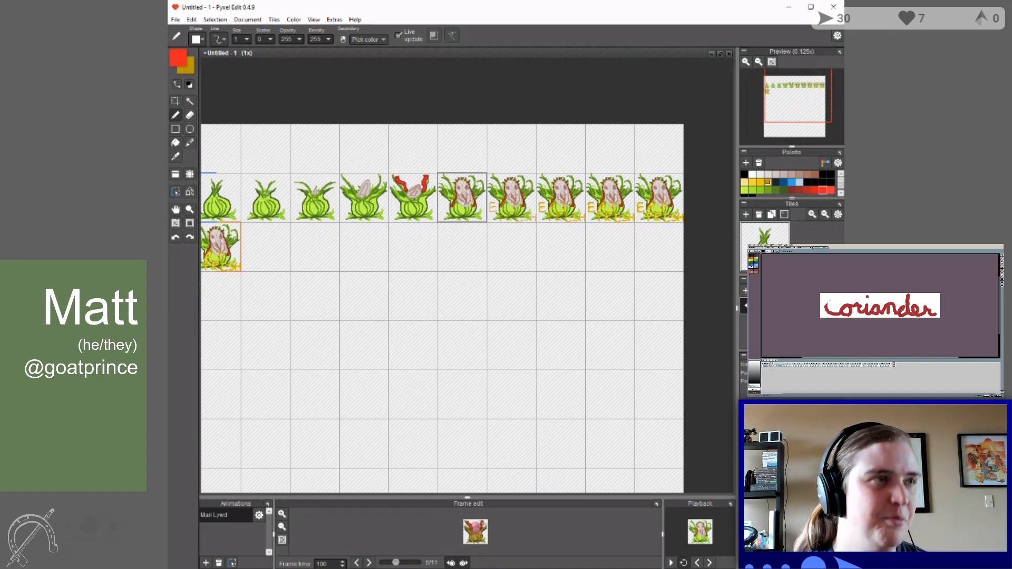
pyautogui.scroll(-1, 640, 216)
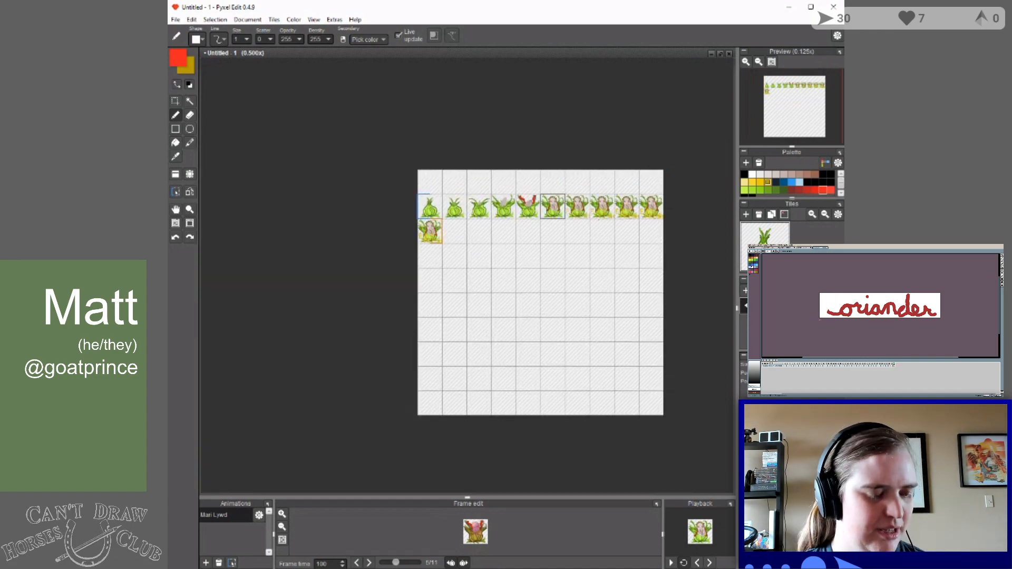
pyautogui.scroll(1, 600, 216)
# Save the document as Untitled - 1.pyxel and export its animation as the GIF Untitled - 1 mari at pixel scale 1.
pyautogui.click(176, 20)
pyautogui.click(190, 53)
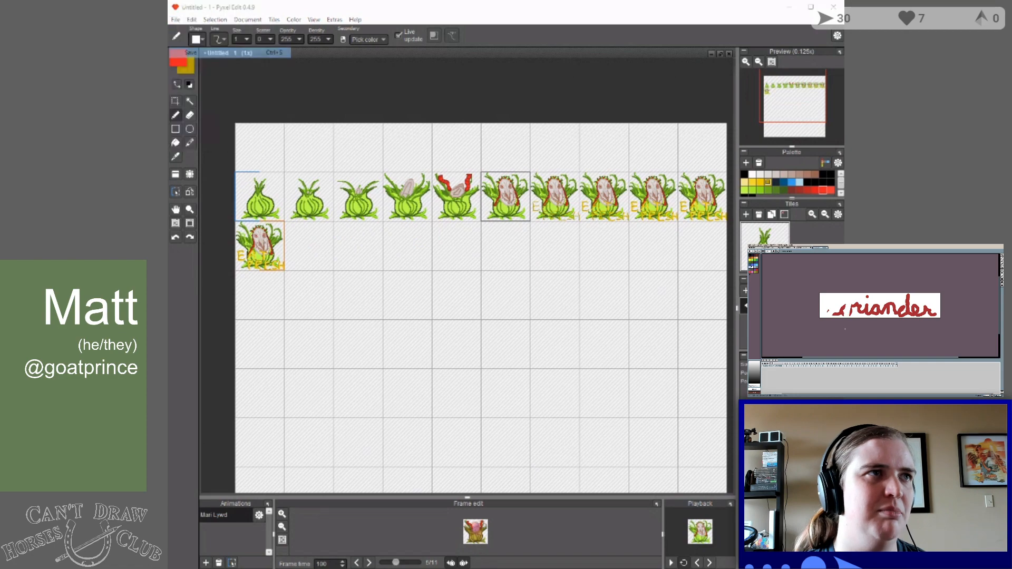
pyautogui.click(551, 299)
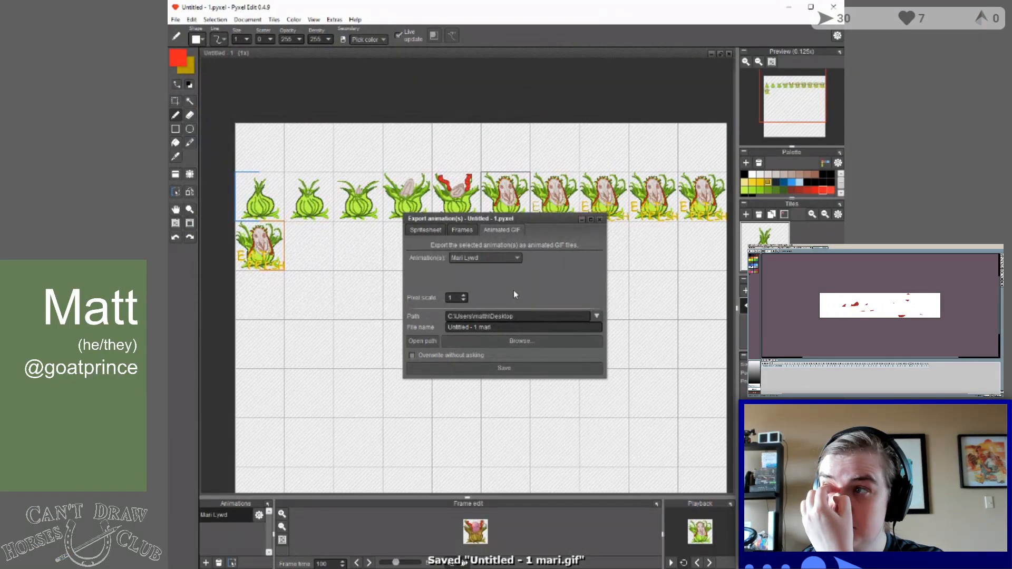
pyautogui.click(600, 220)
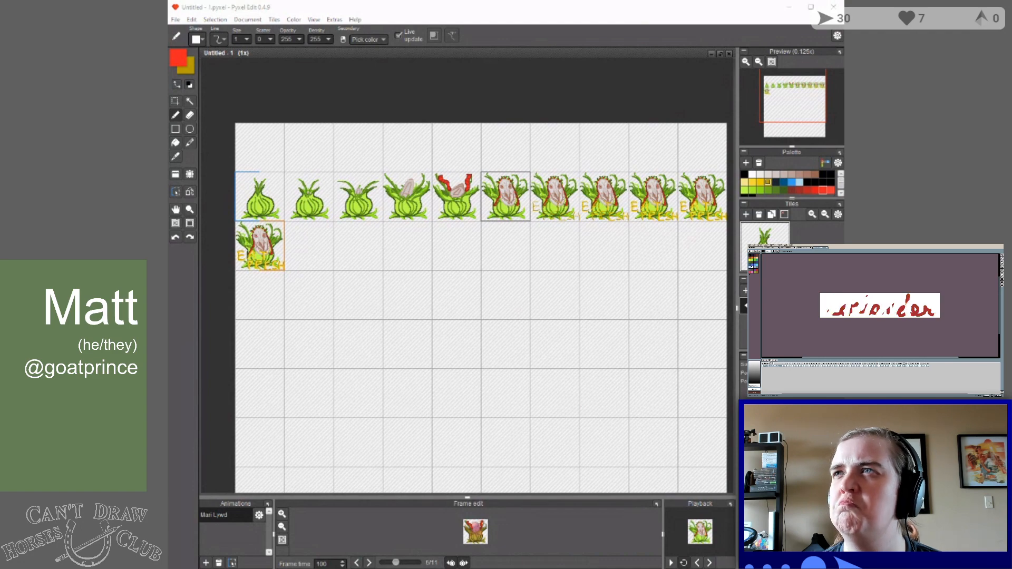
pyautogui.hotkey('alt', 'F4')
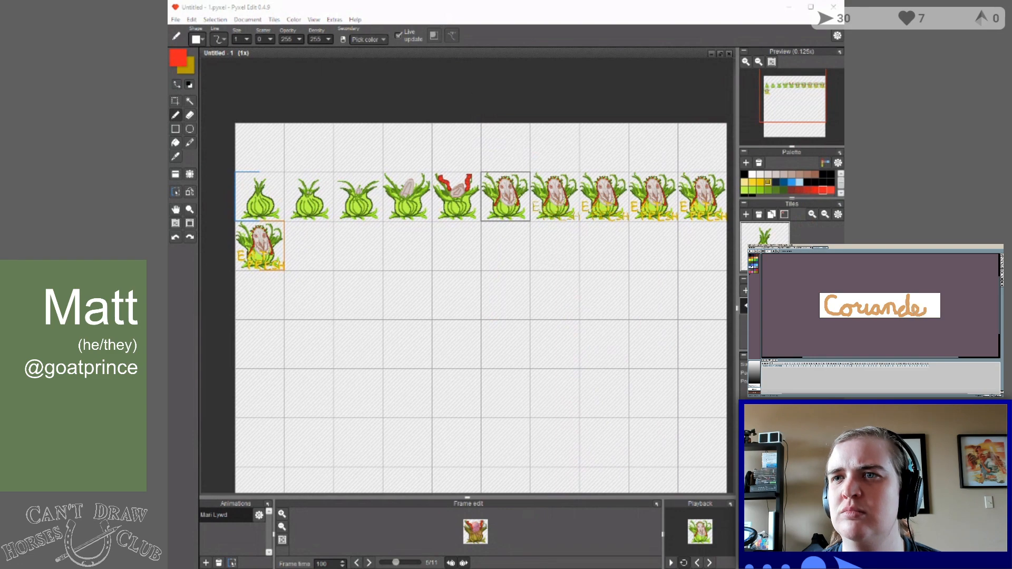
# Examine the sixth frame's skull, the neighbouring frames and the first frame's bulb up close on the tile sheet.
pyautogui.scroll(2, 527, 189)
pyautogui.scroll(1, 437, 197)
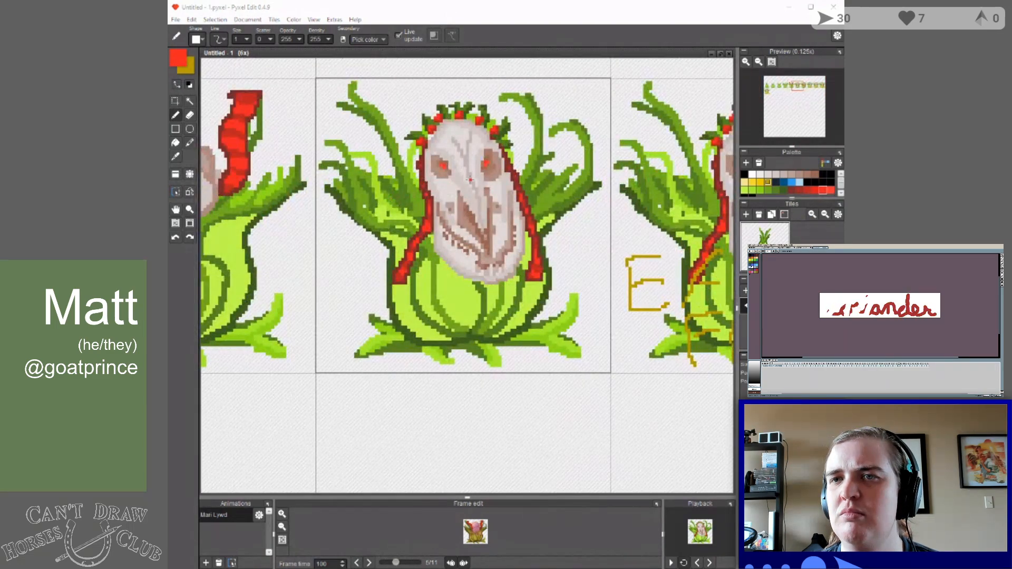
pyautogui.scroll(1, 482, 258)
pyautogui.scroll(-1, 482, 259)
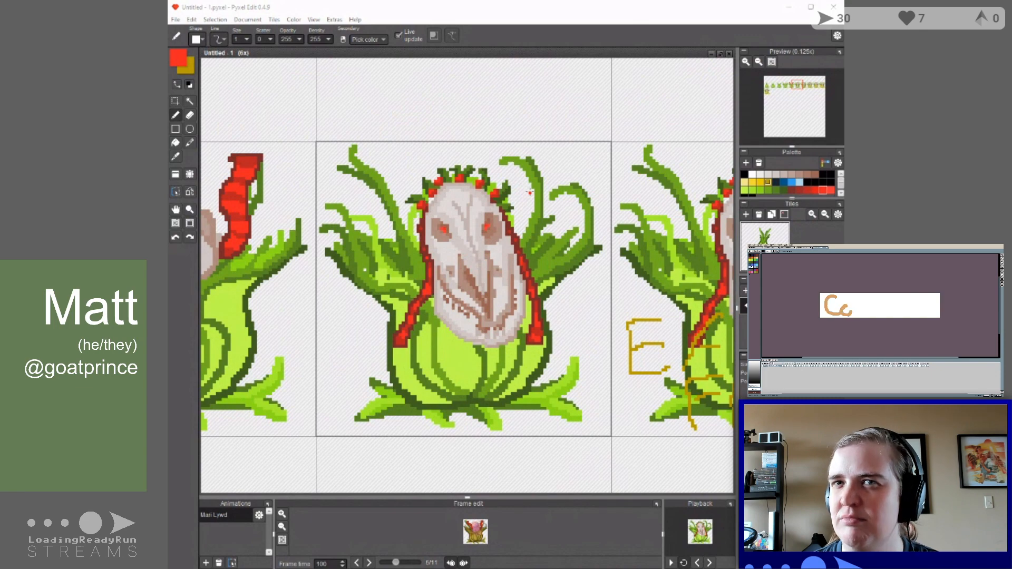
pyautogui.scroll(-3, 560, 205)
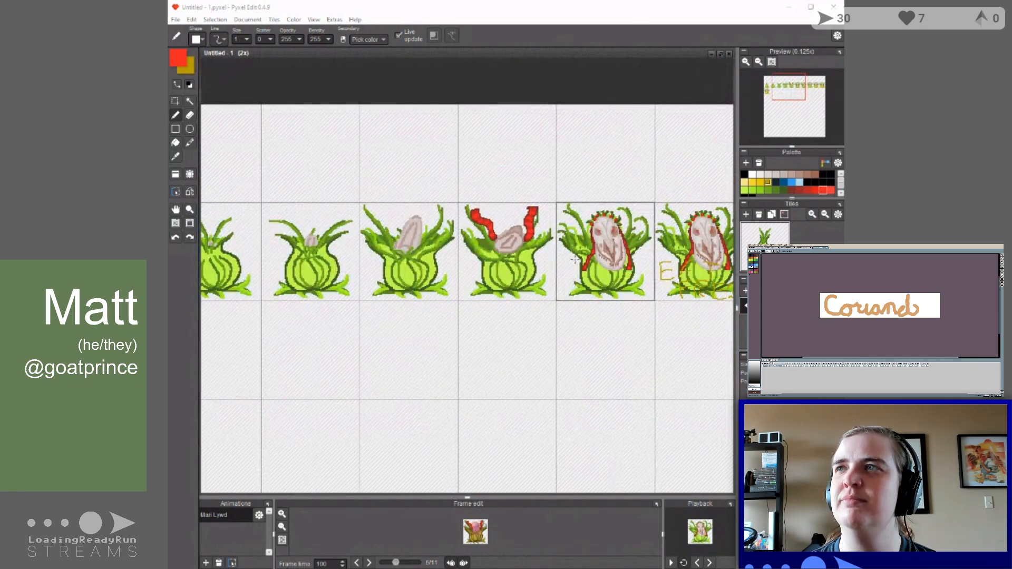
pyautogui.scroll(-1, 560, 204)
pyautogui.scroll(4, 349, 251)
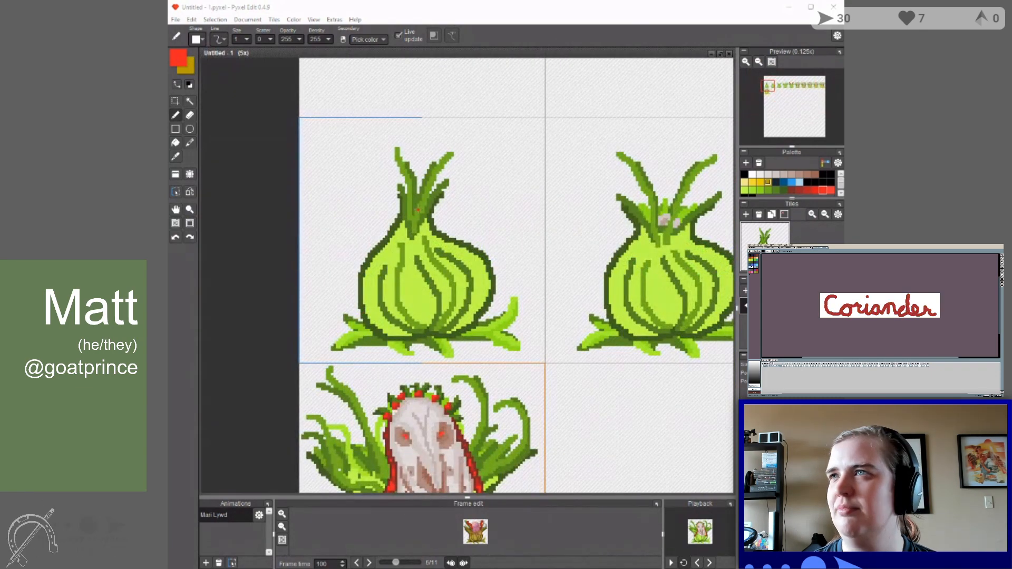
pyautogui.scroll(1, 446, 226)
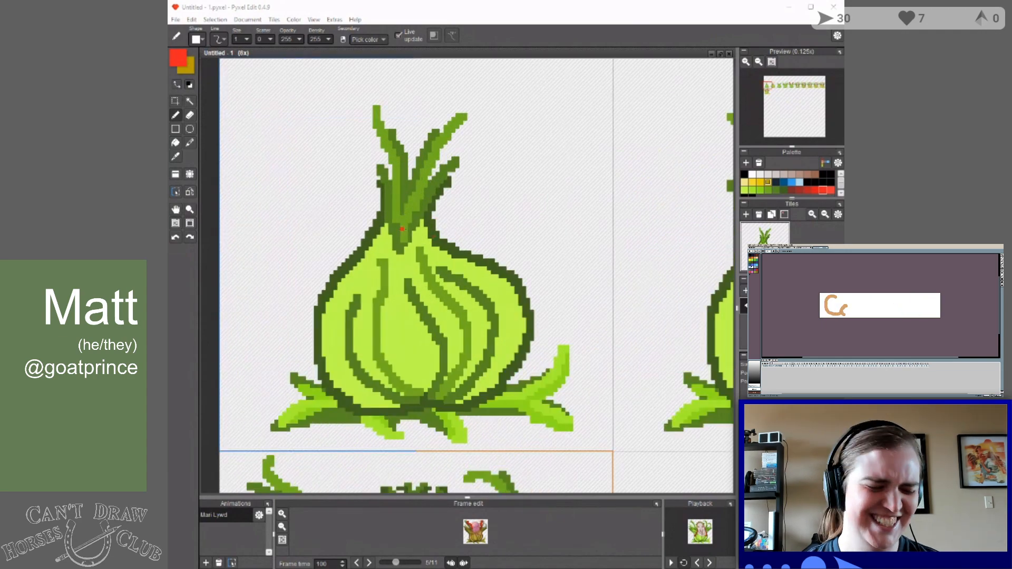
# Examine the last EAT FRESH frame's skull and berry wreath up close, and select a late frame in the Coriander animation's timeline.
pyautogui.scroll(-1, 404, 230)
pyautogui.scroll(-2, 403, 229)
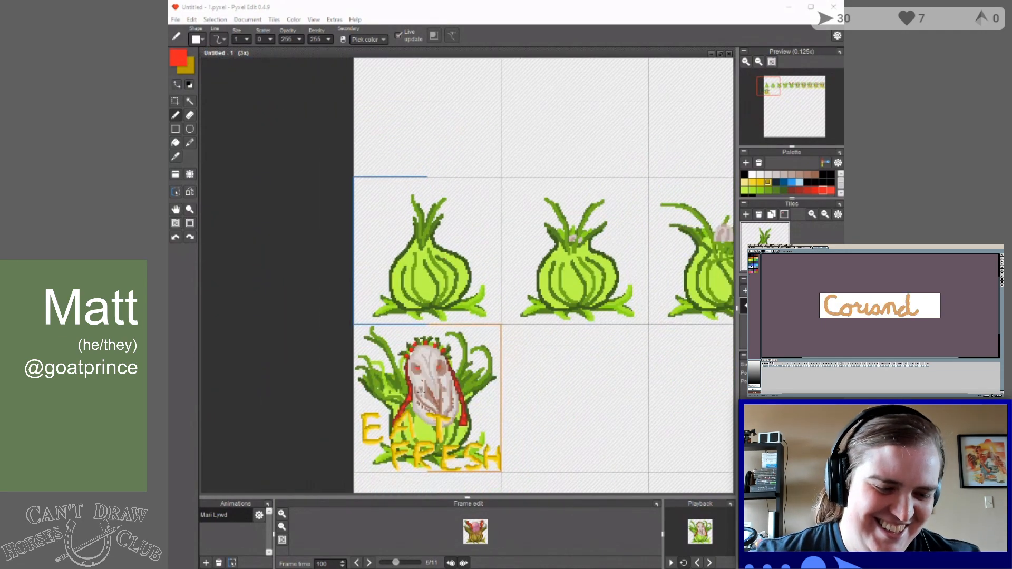
pyautogui.scroll(3, 421, 457)
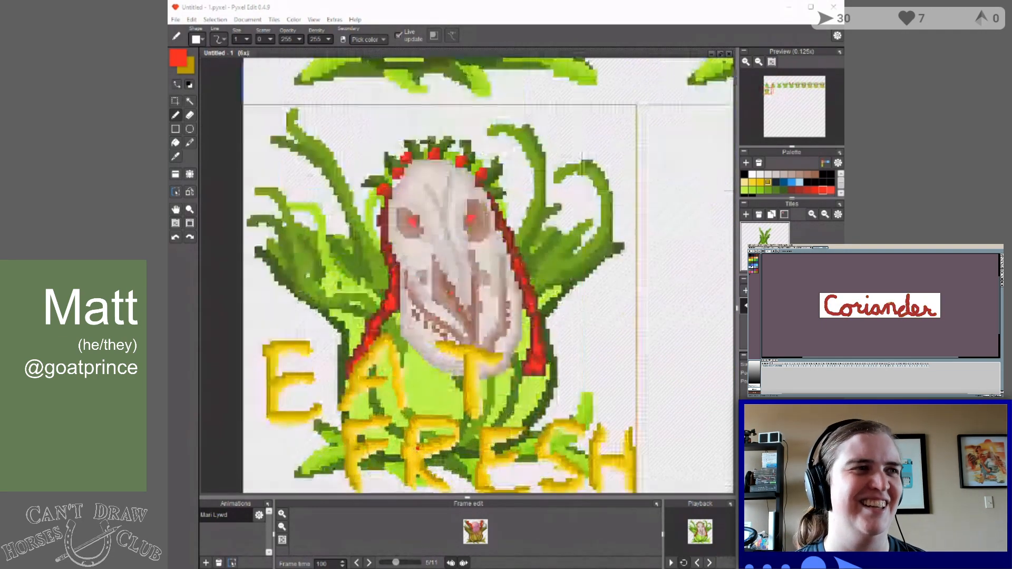
pyautogui.scroll(2, 416, 190)
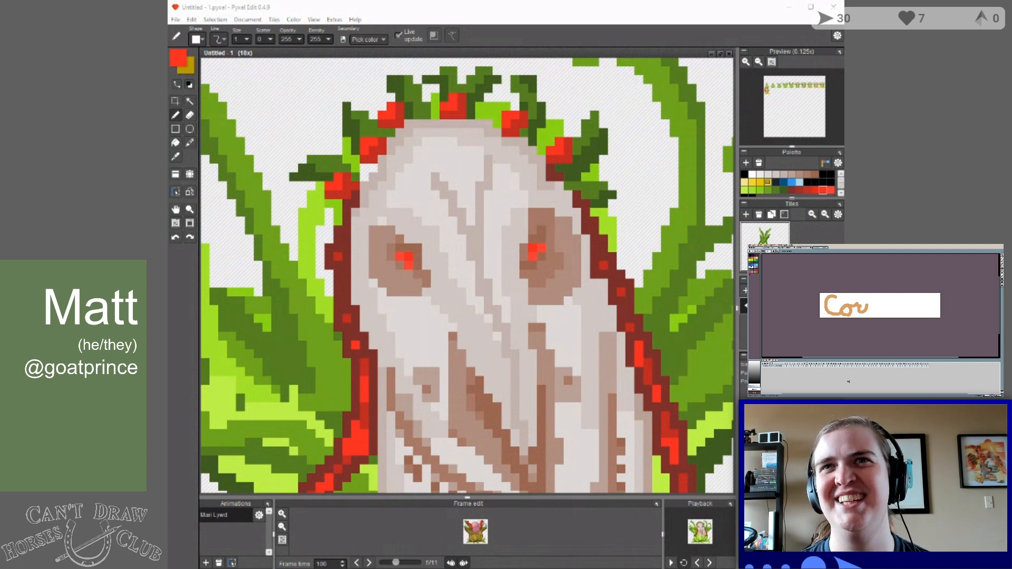
pyautogui.click(928, 364)
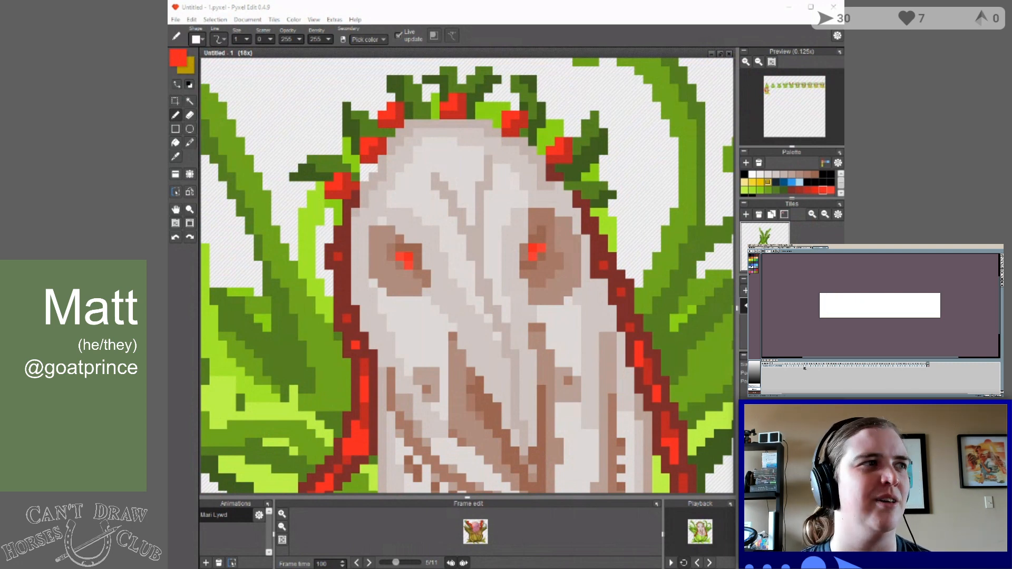
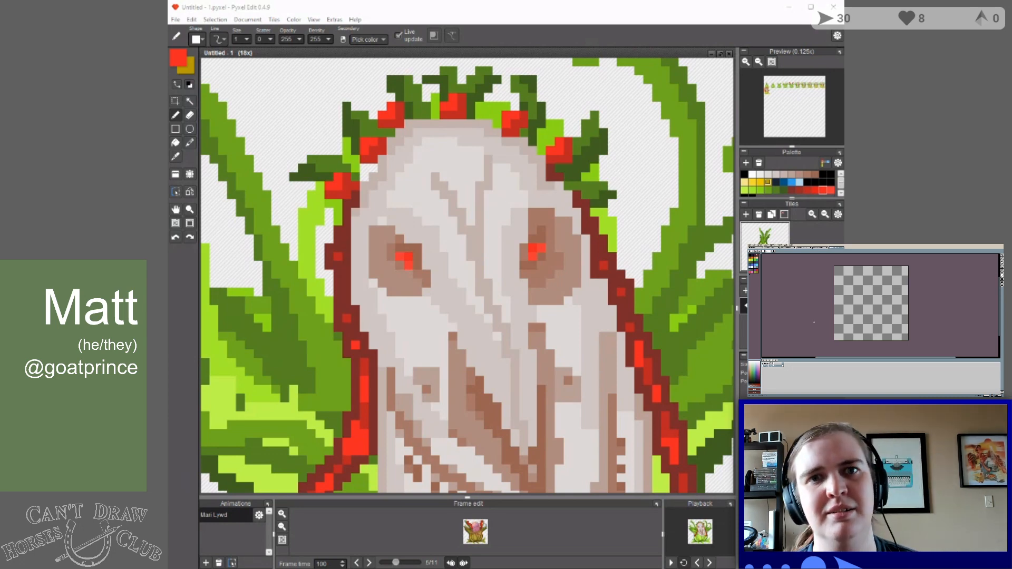
# Look over the last frame's EAT FRESH lettering, skull and red ribbons at several magnifications on the tile sheet.
pyautogui.scroll(-5, 444, 205)
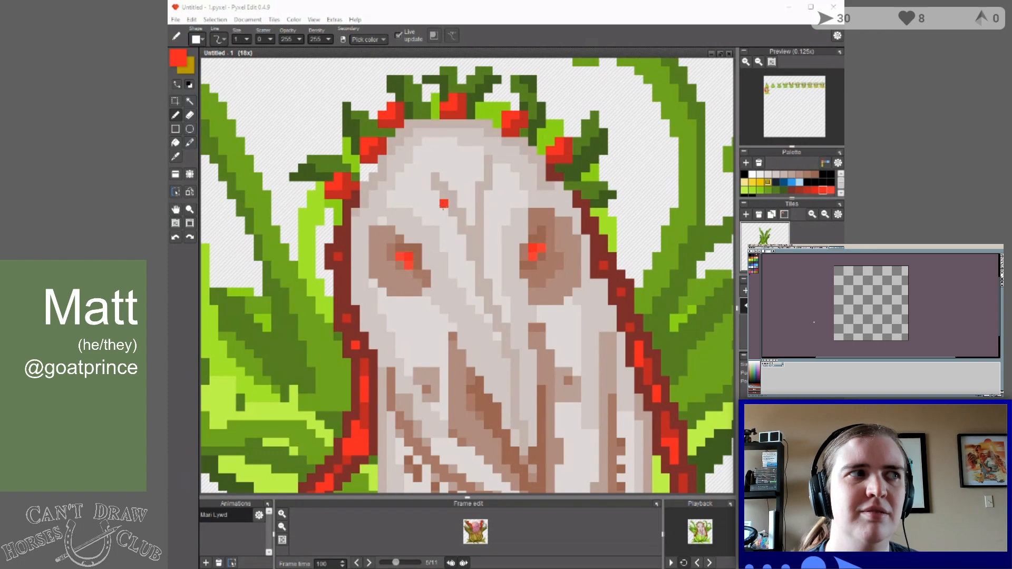
pyautogui.scroll(2, 446, 289)
pyautogui.scroll(1, 446, 289)
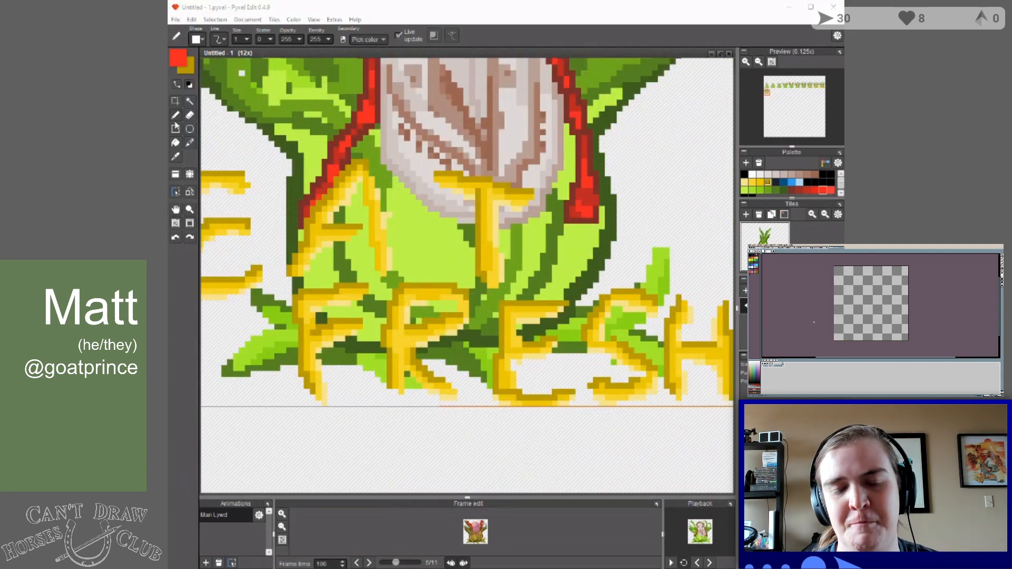
pyautogui.click(175, 209)
pyautogui.moveTo(390, 207); pyautogui.dragTo(409, 214)
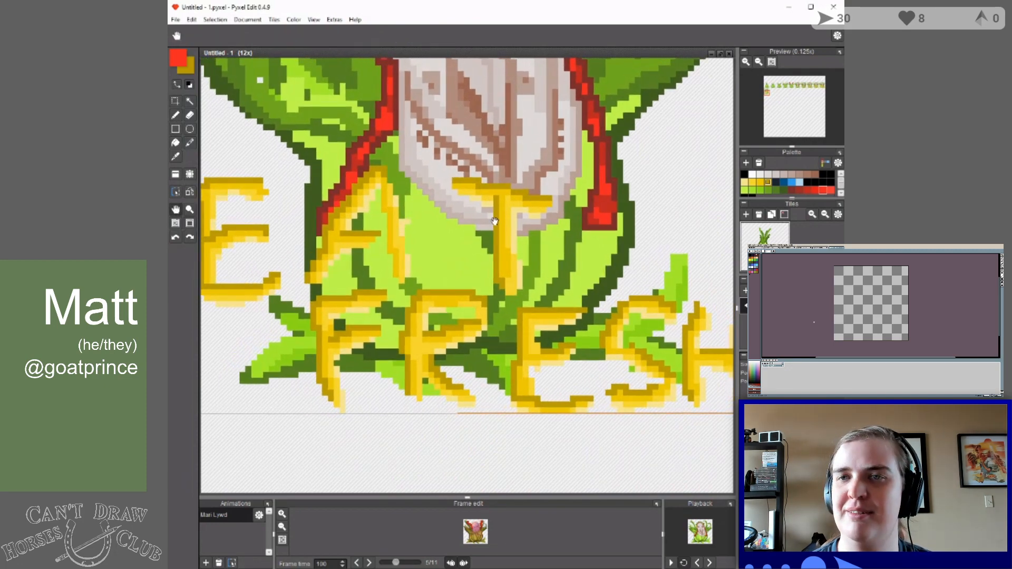
pyautogui.moveTo(477, 200); pyautogui.dragTo(472, 288)
pyautogui.scroll(-3, 512, 203)
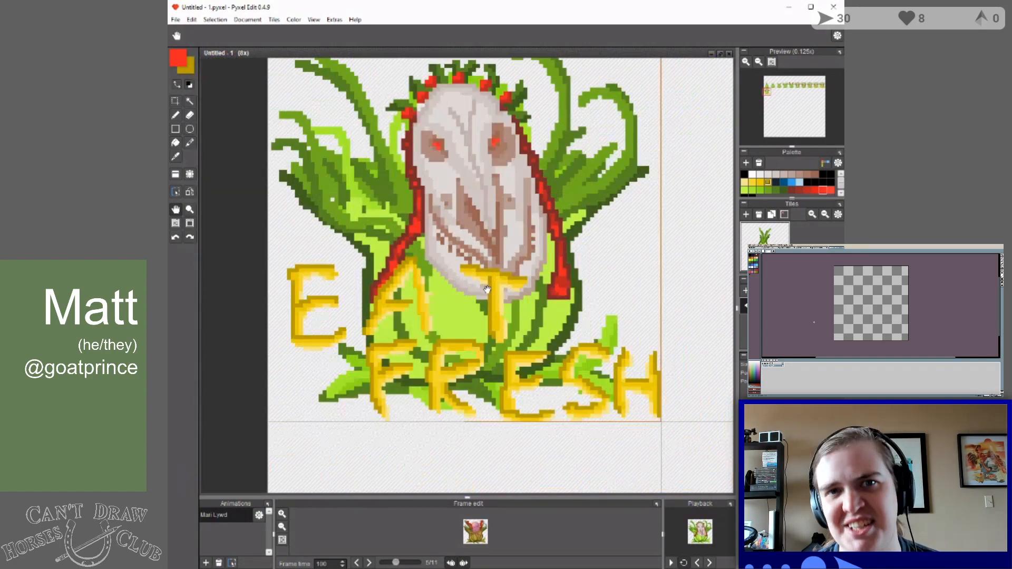
pyautogui.scroll(3, 519, 209)
pyautogui.scroll(1, 521, 212)
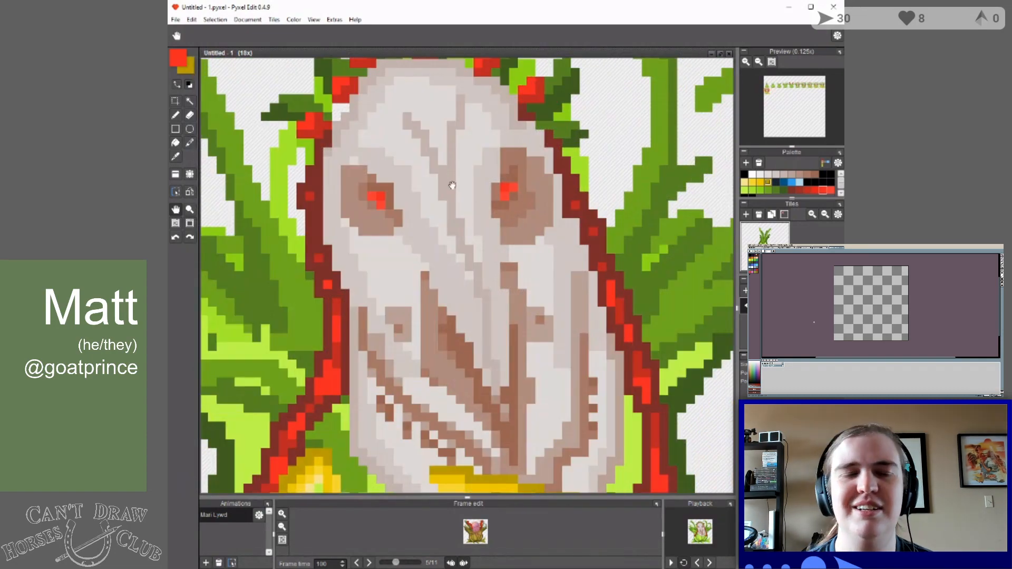
pyautogui.moveTo(467, 324)
pyautogui.mouseDown()
pyautogui.moveTo(472, 284)
pyautogui.moveTo(481, 316)
pyautogui.mouseUp()
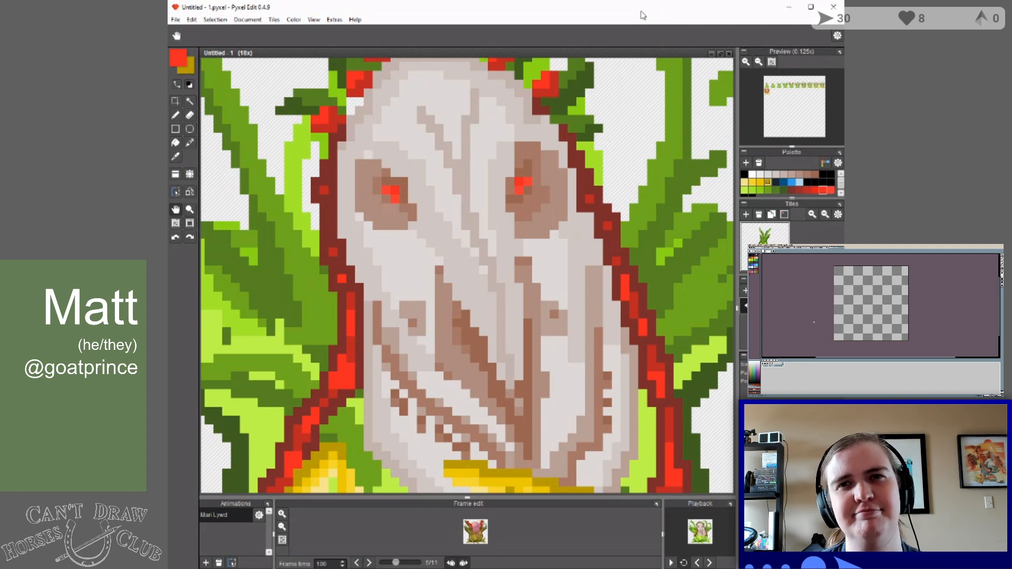
# Examine the sixth frame without lettering beside the fifth and seventh frames of the plant animation.
pyautogui.scroll(-5, 464, 364)
pyautogui.scroll(2, 493, 350)
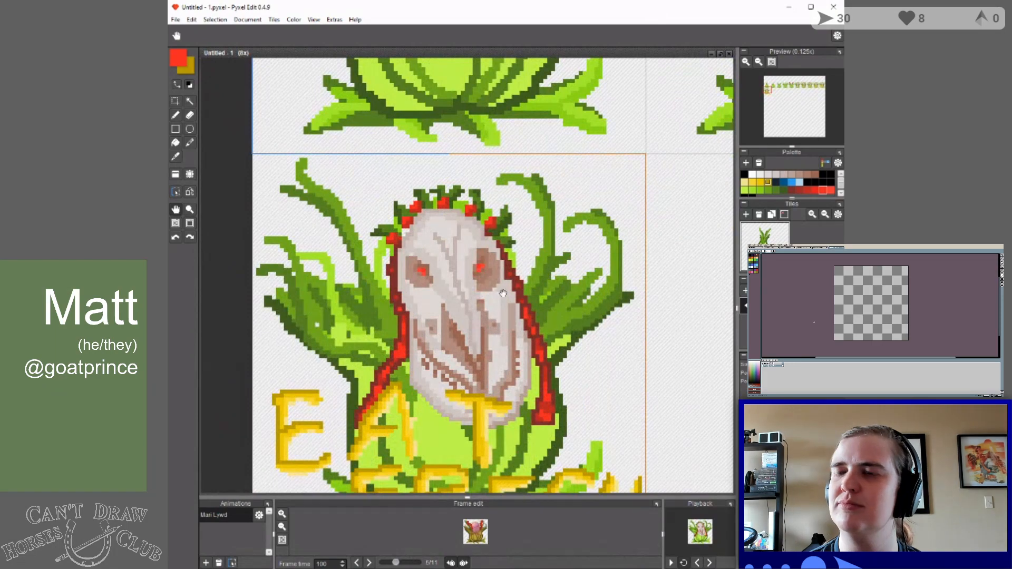
pyautogui.scroll(-6, 528, 275)
pyautogui.scroll(6, 612, 223)
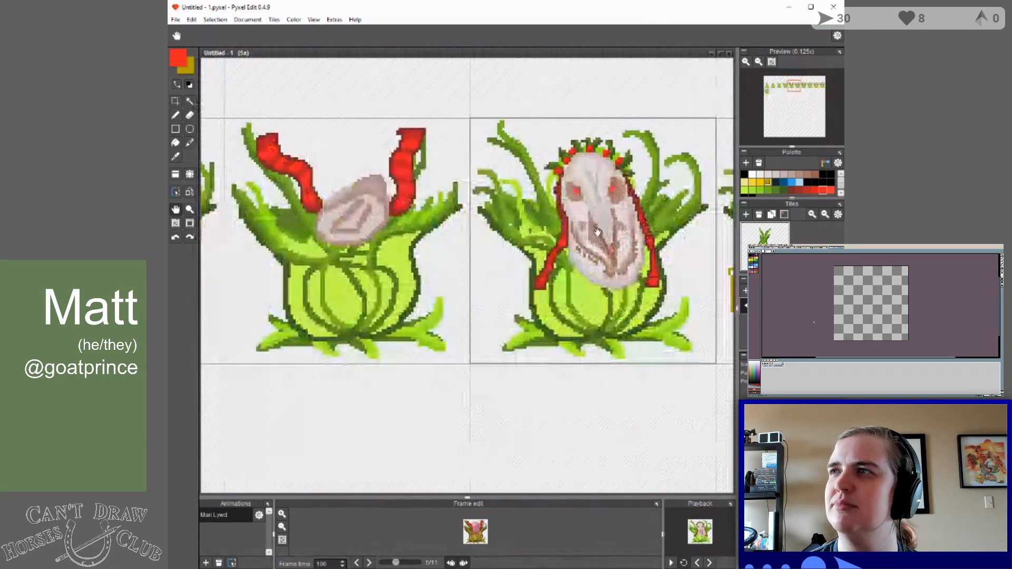
pyautogui.scroll(2, 673, 217)
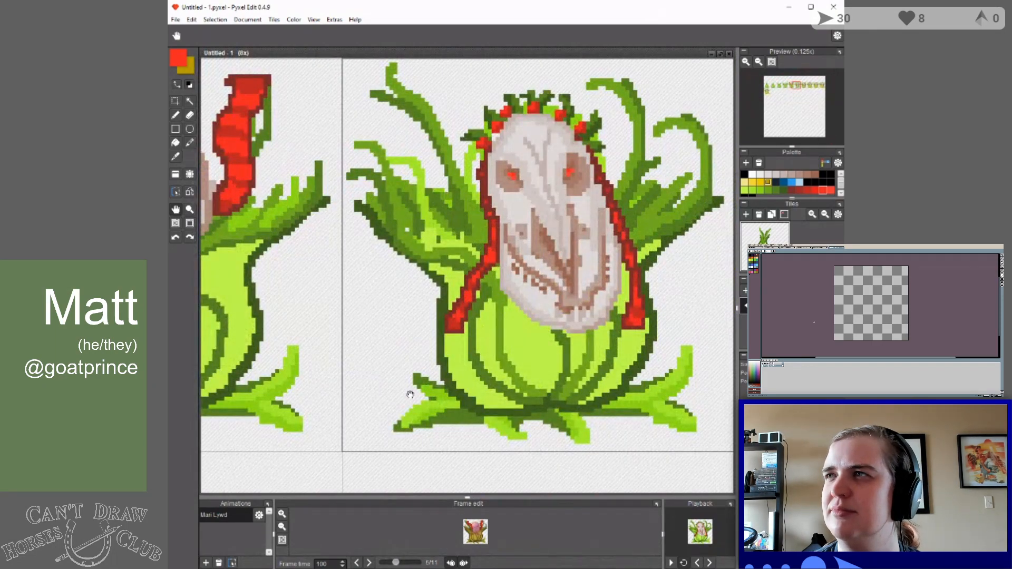
pyautogui.scroll(-1, 356, 448)
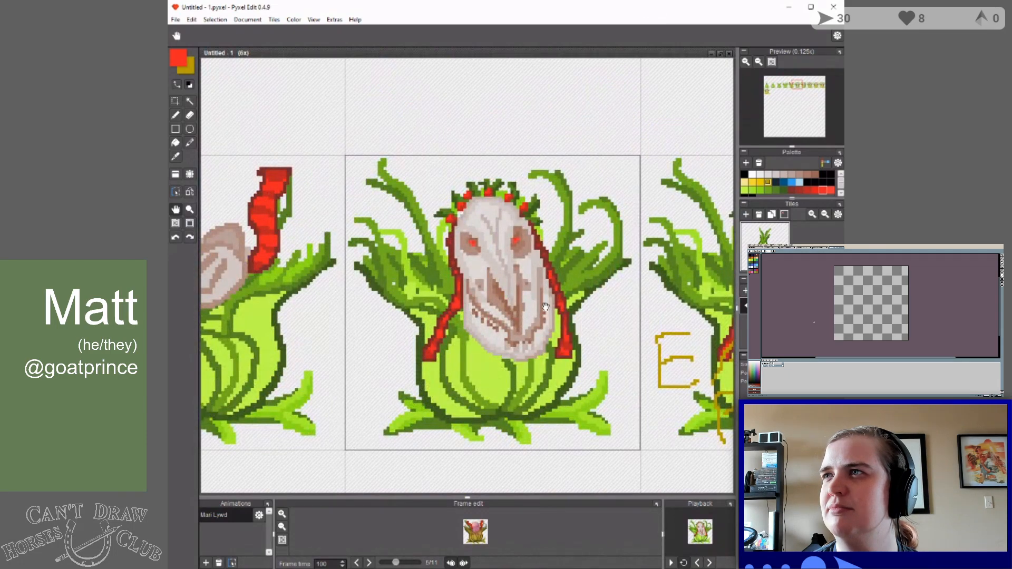
pyautogui.scroll(1, 544, 307)
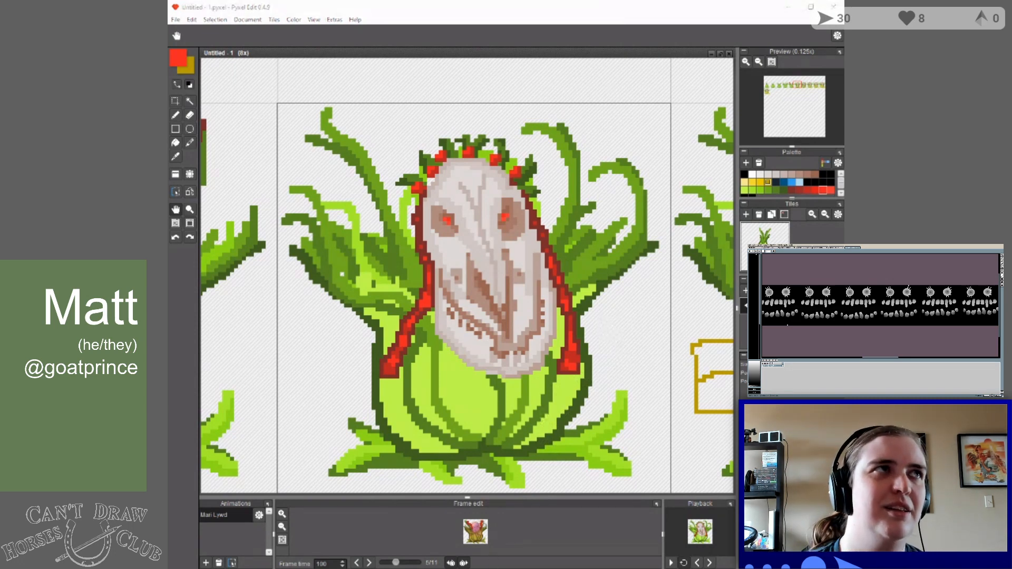
# Switch to the eyes-and-teeth animation in Aseprite, go to its first frame and bring up its export options.
pyautogui.click(806, 247)
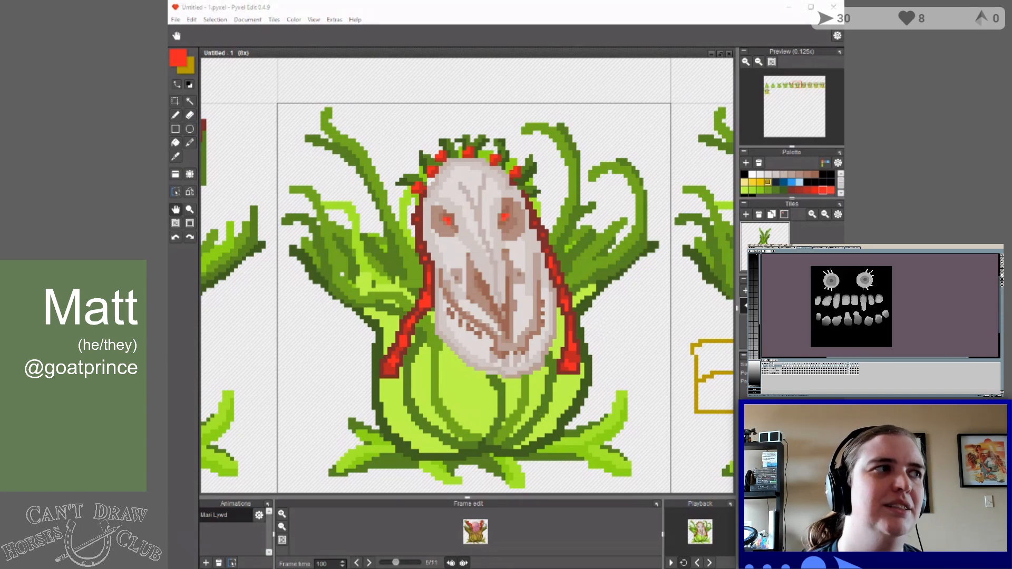
pyautogui.click(770, 361)
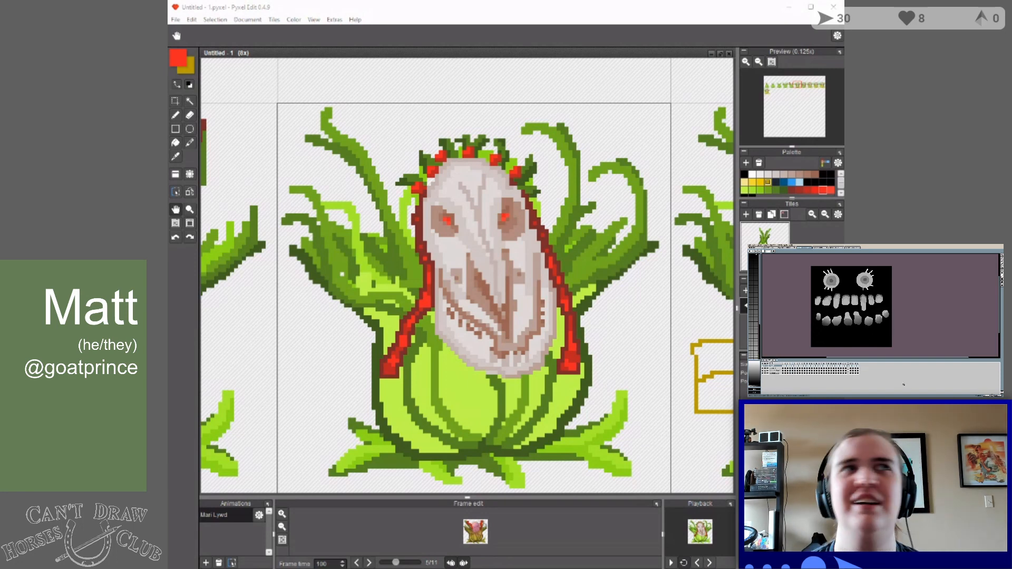
pyautogui.click(760, 245)
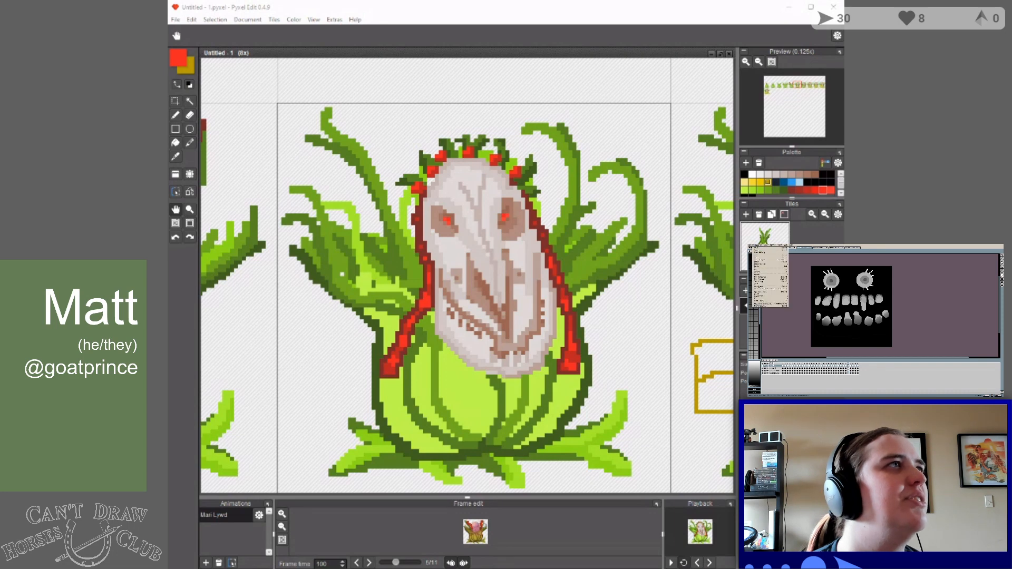
pyautogui.click(764, 248)
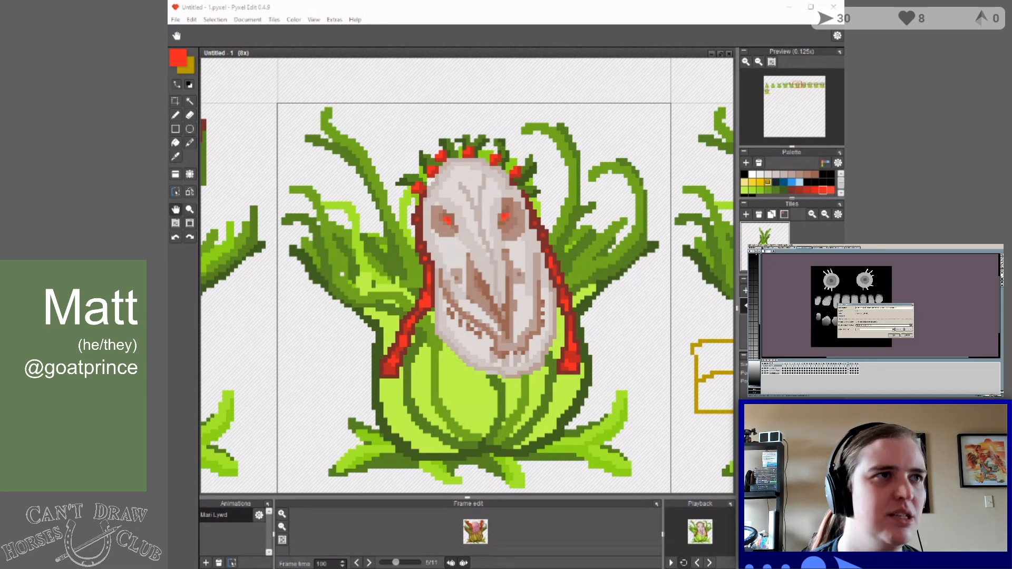
pyautogui.click(908, 335)
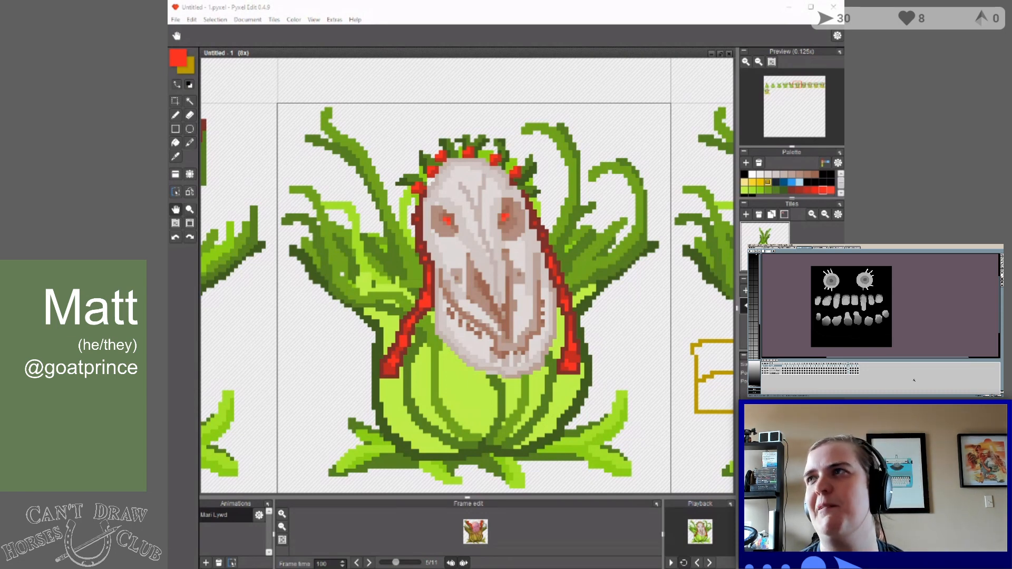
# Return to Pyxel Edit and open the Untitled - 1 document from the Desktop folder.
pyautogui.hotkey('alt', 'Tab')
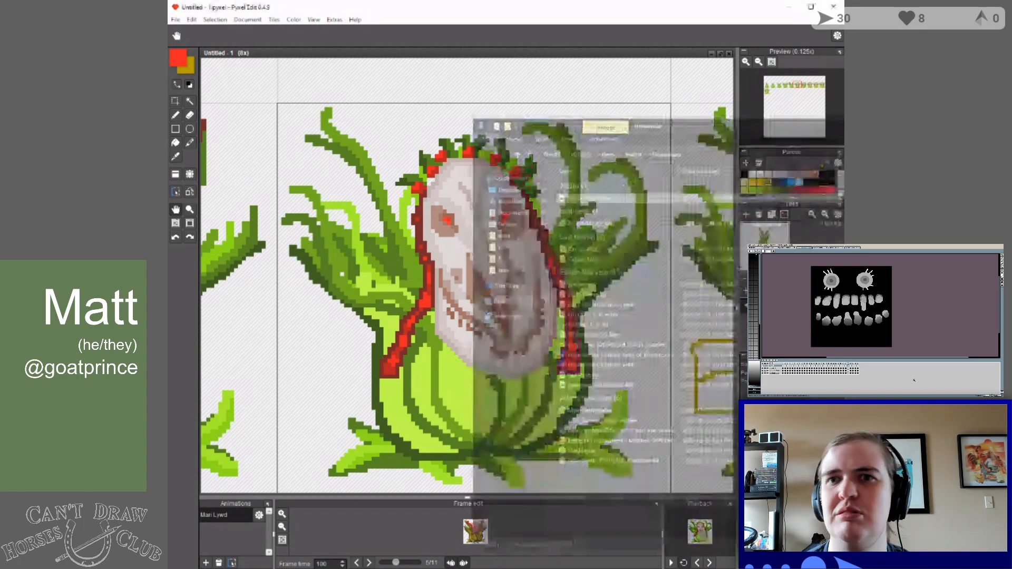
pyautogui.click(176, 20)
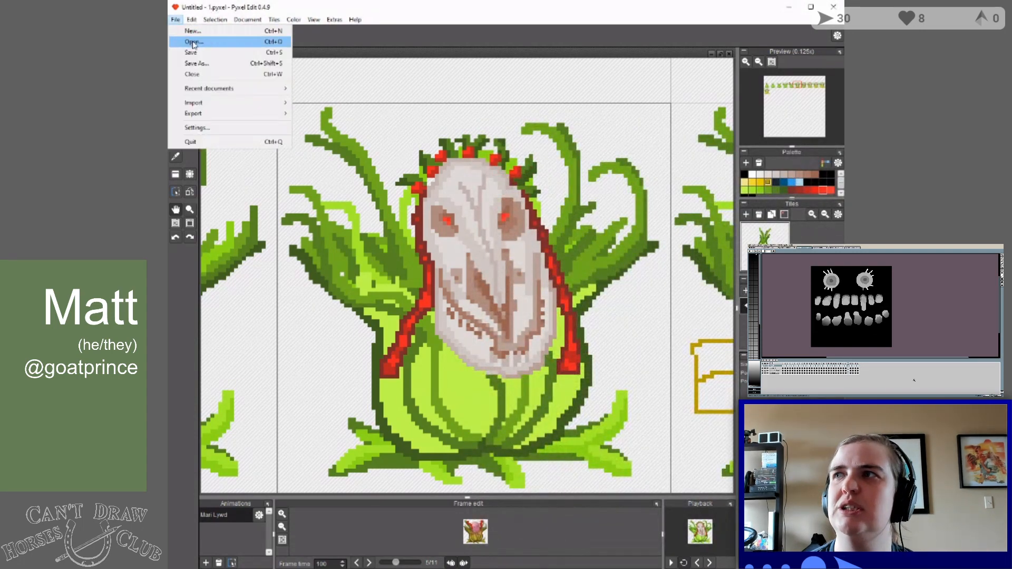
pyautogui.click(196, 38)
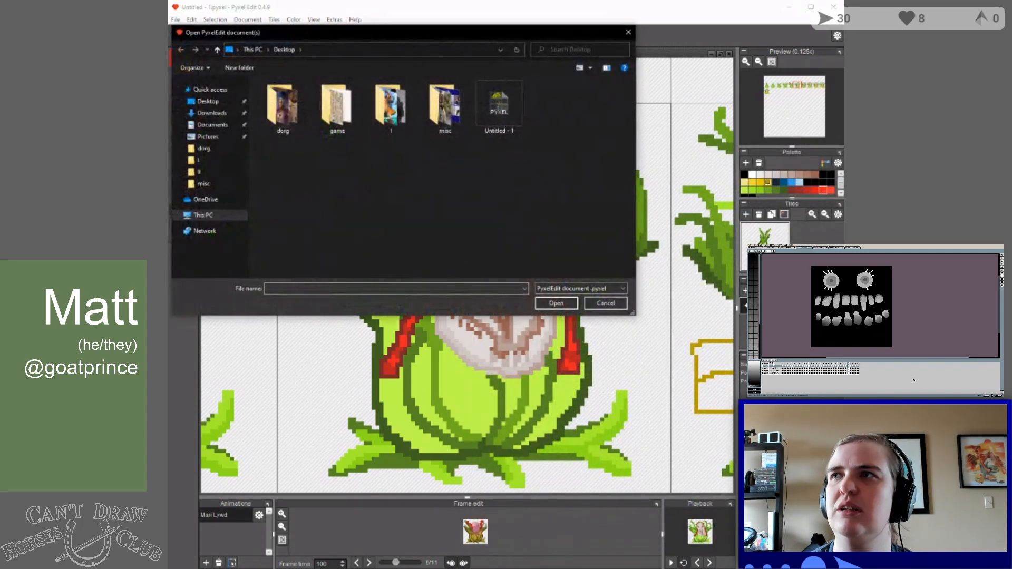
pyautogui.click(498, 108)
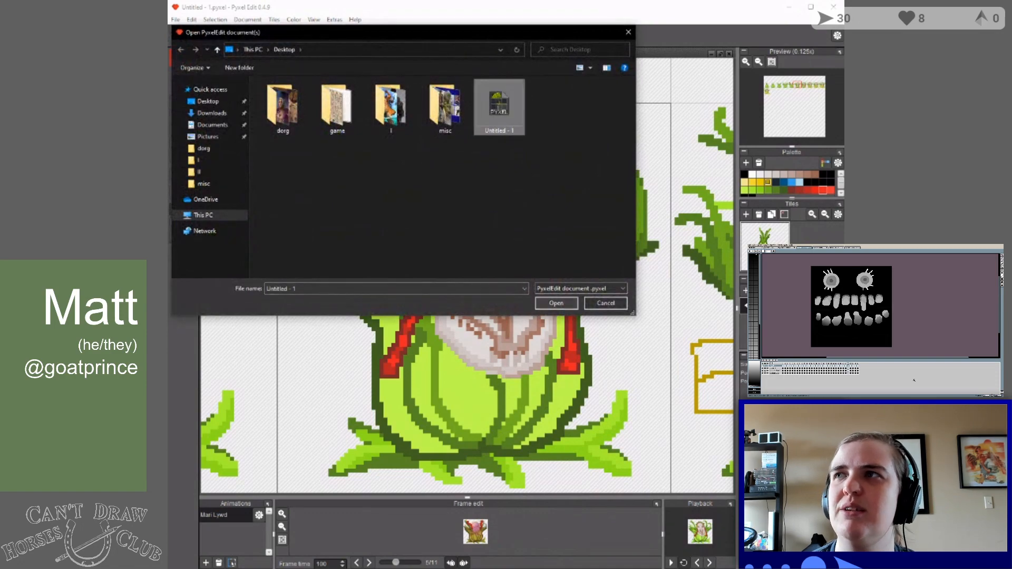
pyautogui.click(548, 302)
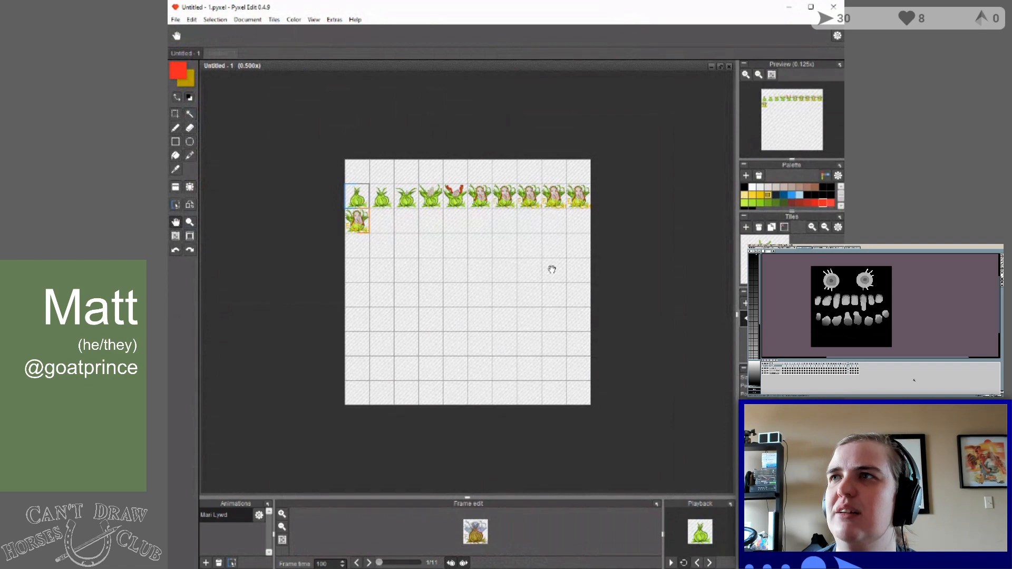
# Review the row of plant frames in the opened document, from the closed bulb to the EAT FRESH frames.
pyautogui.scroll(3, 552, 270)
pyautogui.scroll(-2, 468, 228)
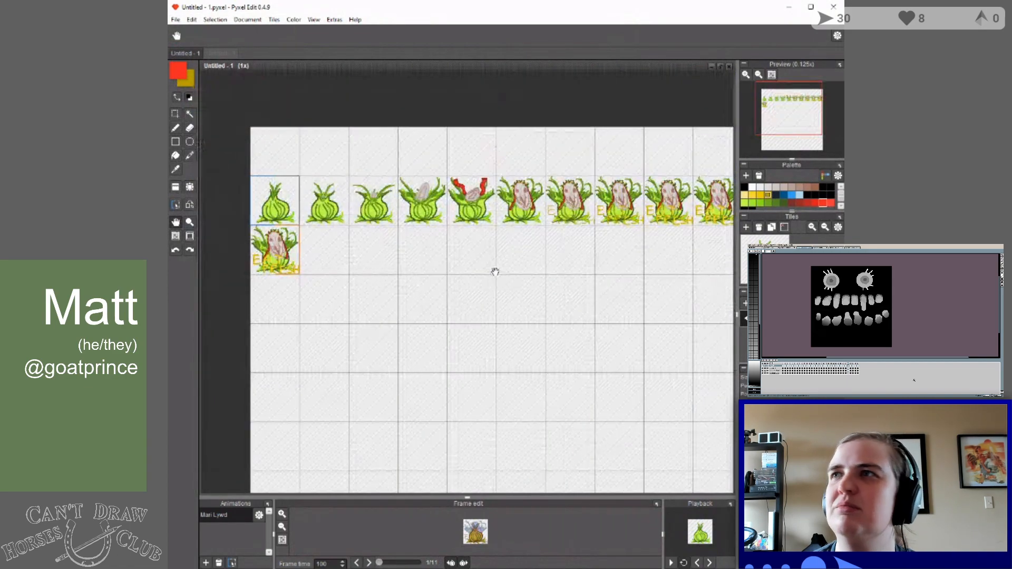
pyautogui.scroll(3, 569, 213)
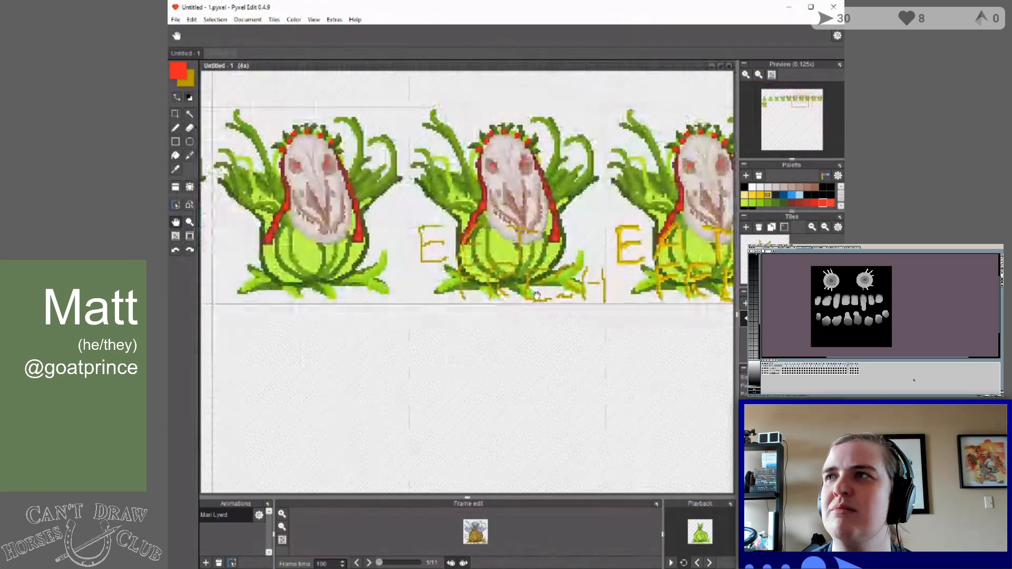
pyautogui.scroll(-1, 536, 296)
pyautogui.scroll(-2, 570, 261)
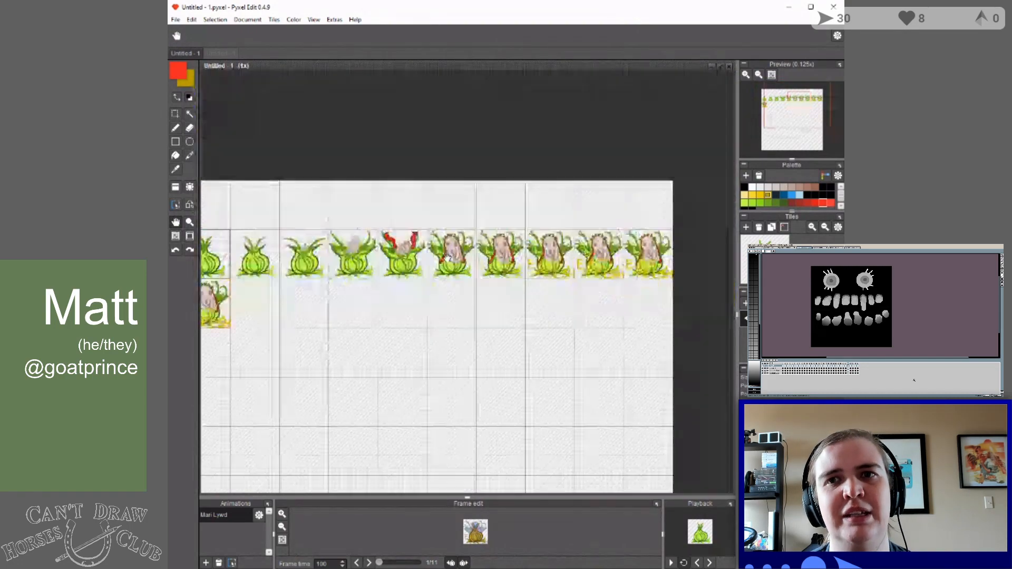
pyautogui.scroll(2, 606, 261)
pyautogui.scroll(2, 670, 258)
pyautogui.scroll(-4, 671, 258)
pyautogui.scroll(3, 557, 216)
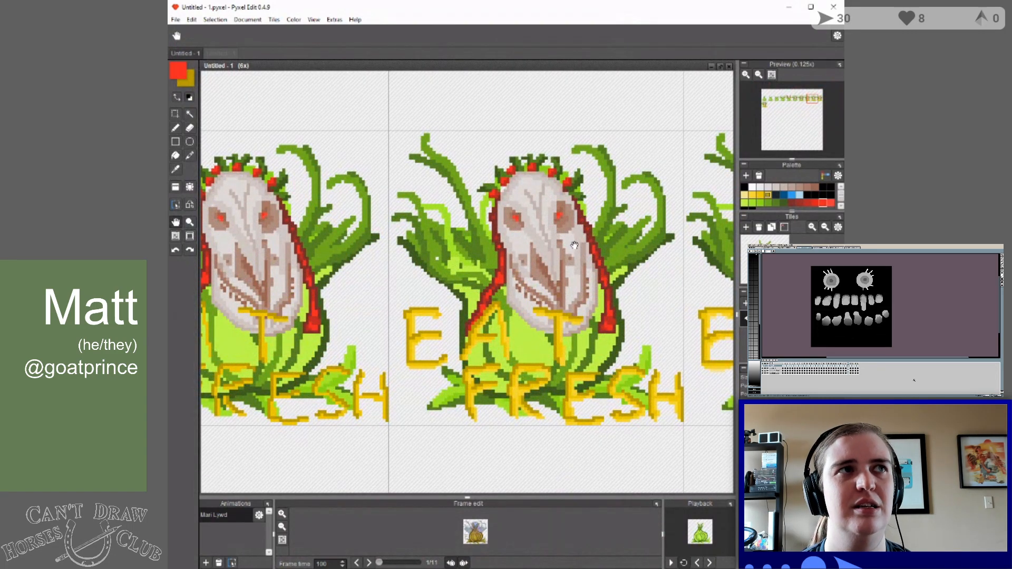
# Examine the skull's eye sockets, nose and teeth up close in one of the late EAT FRESH frames.
pyautogui.scroll(4, 546, 214)
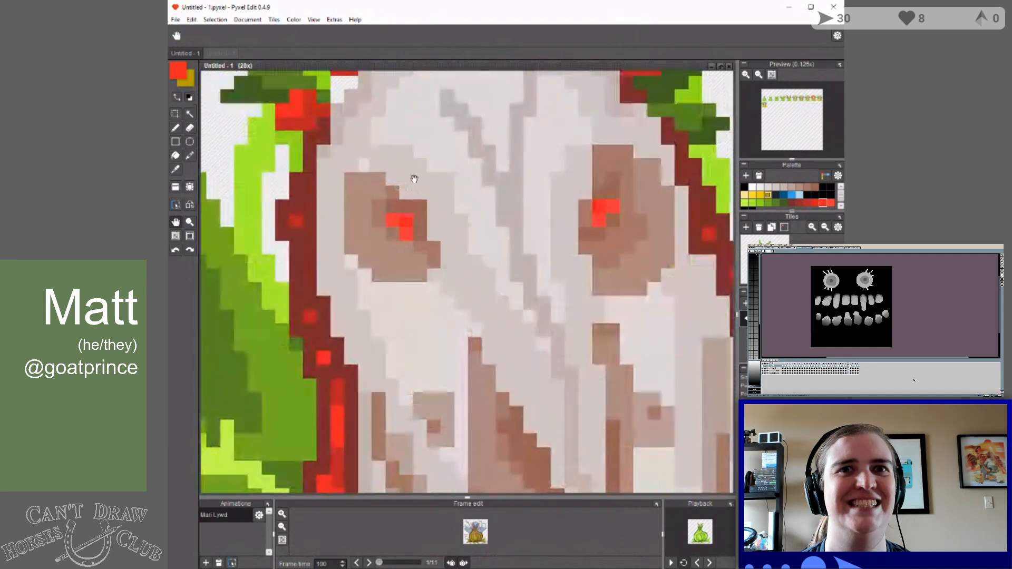
pyautogui.scroll(1, 551, 174)
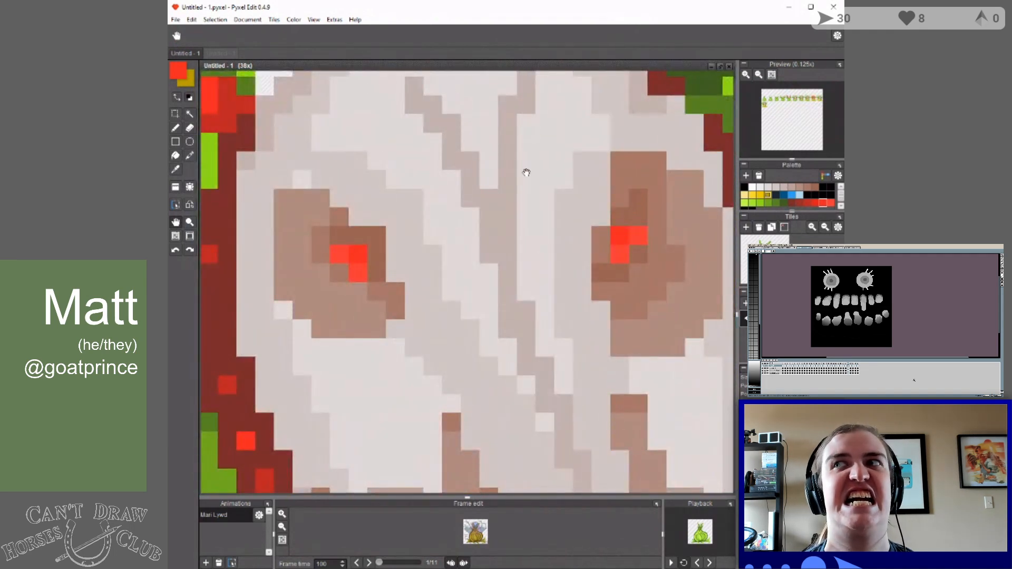
pyautogui.scroll(-3, 526, 172)
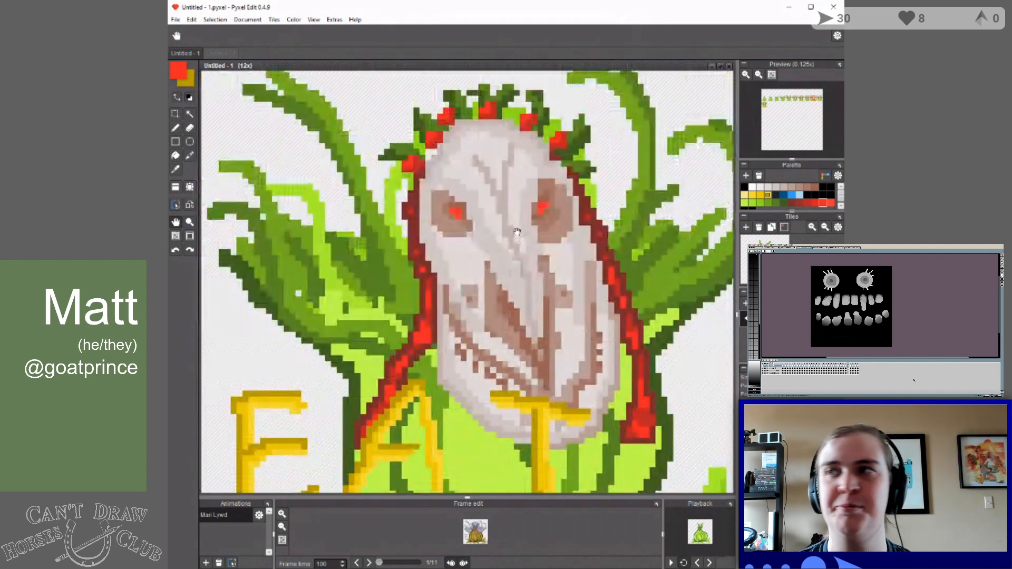
pyautogui.scroll(1, 509, 211)
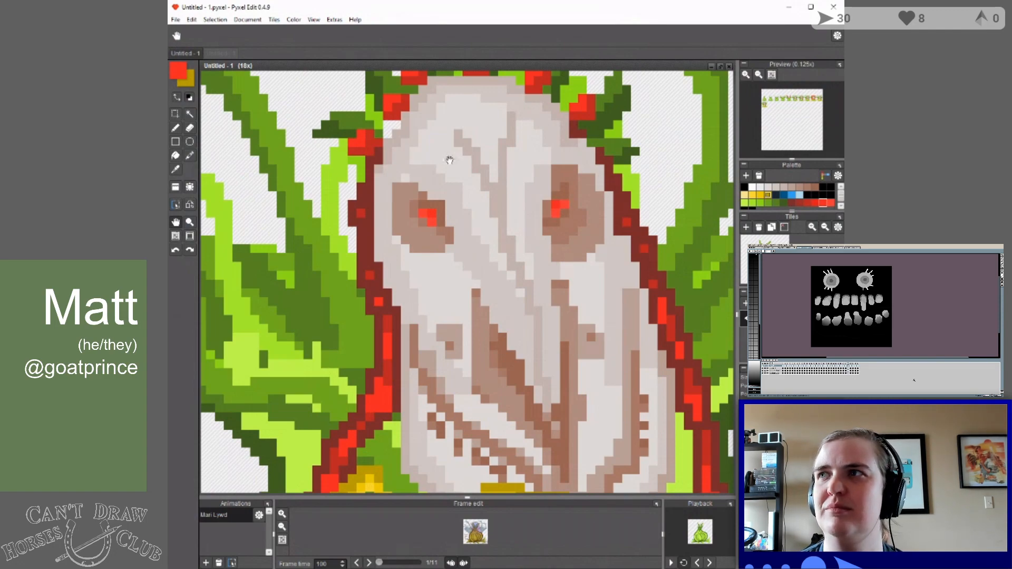
pyautogui.scroll(-1, 448, 160)
pyautogui.scroll(1, 503, 337)
pyautogui.scroll(-1, 558, 447)
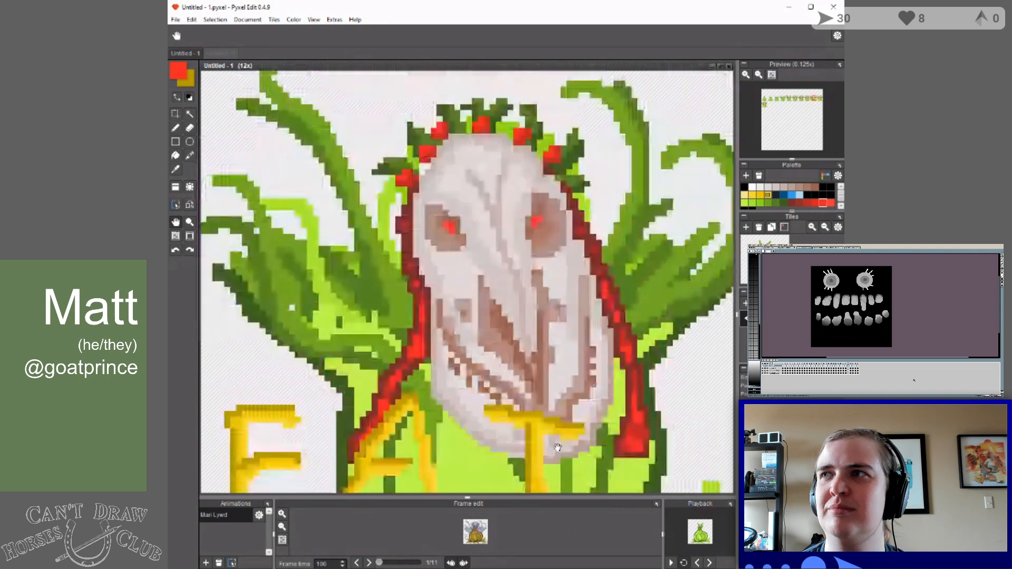
# Inspect the skull, berry crown and red trim in the late EAT FRESH frames, finishing with a close look at the red-pupilled eye sockets.
pyautogui.scroll(1, 500, 190)
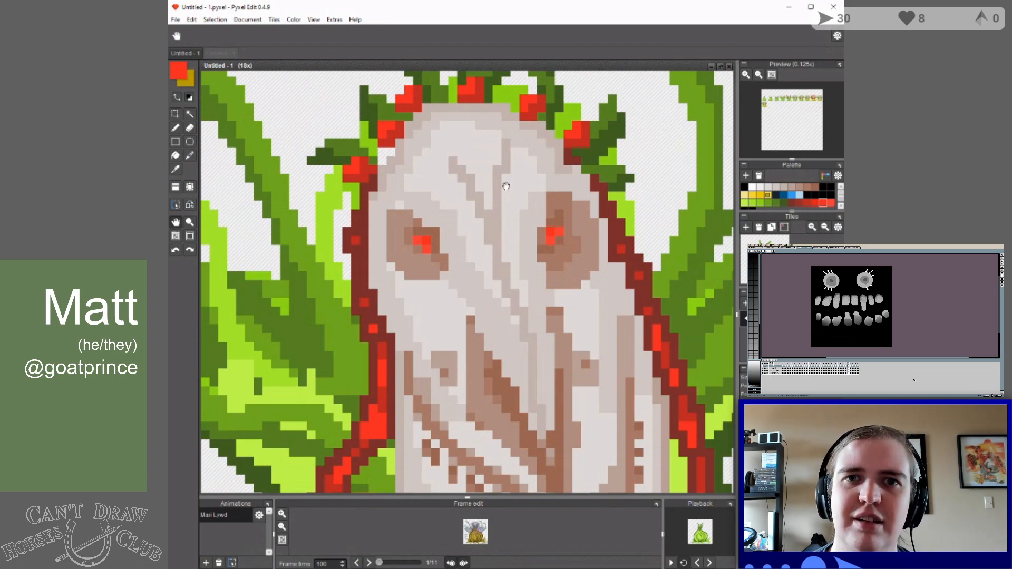
pyautogui.scroll(-4, 523, 287)
pyautogui.scroll(4, 274, 240)
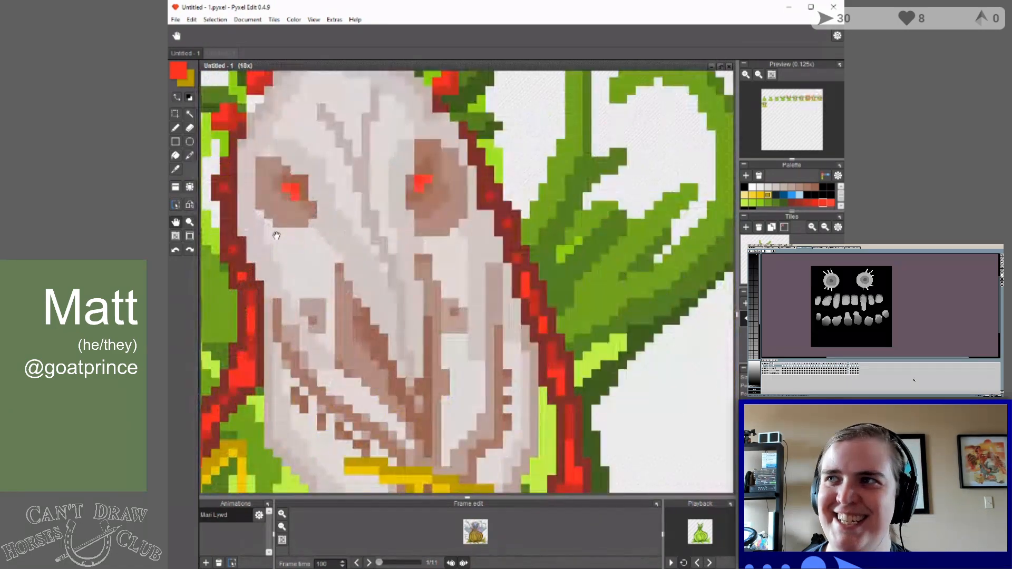
pyautogui.scroll(-1, 486, 238)
pyautogui.scroll(1, 395, 230)
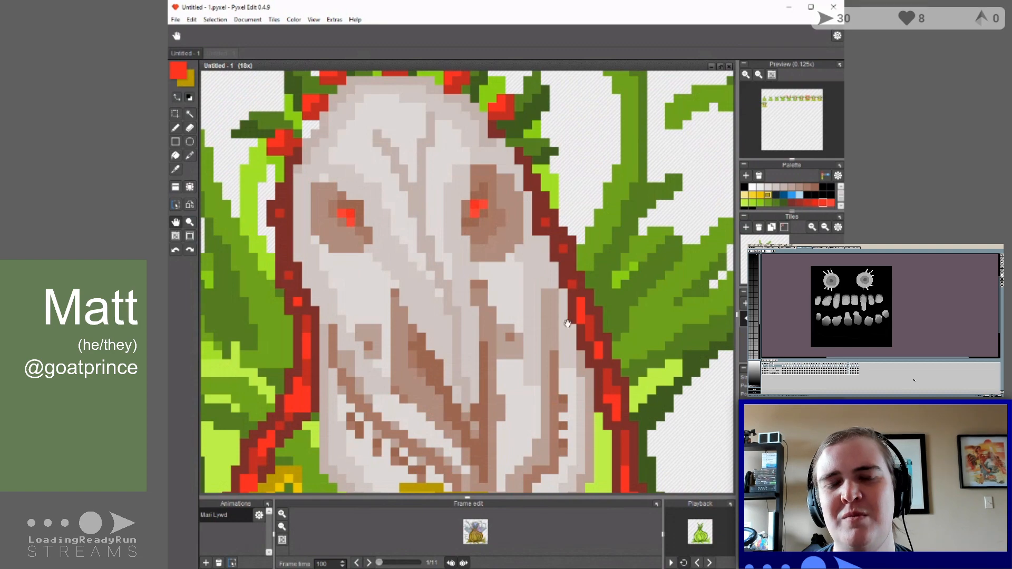
pyautogui.scroll(-2, 566, 307)
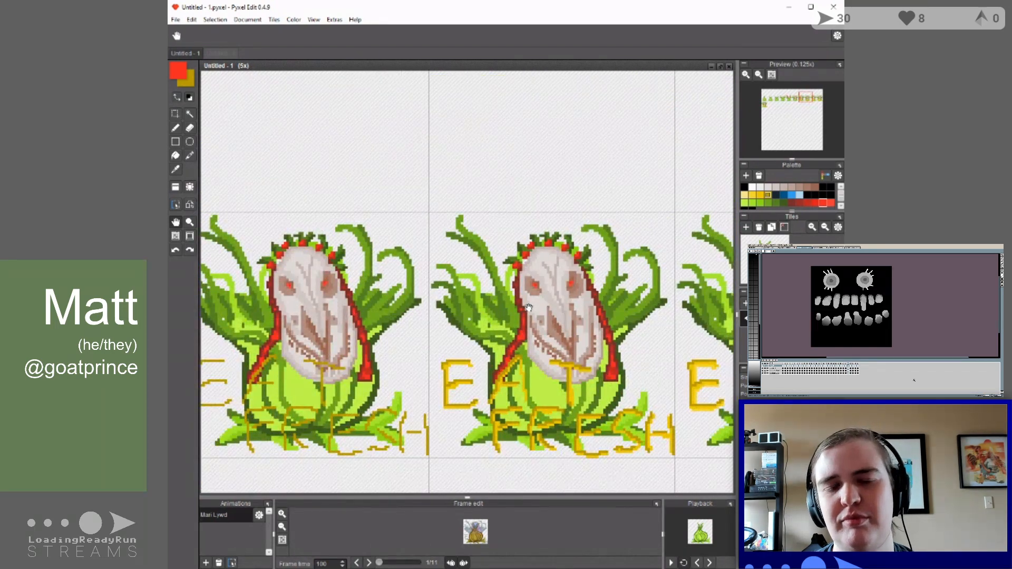
pyautogui.scroll(2, 617, 303)
pyautogui.scroll(1, 628, 293)
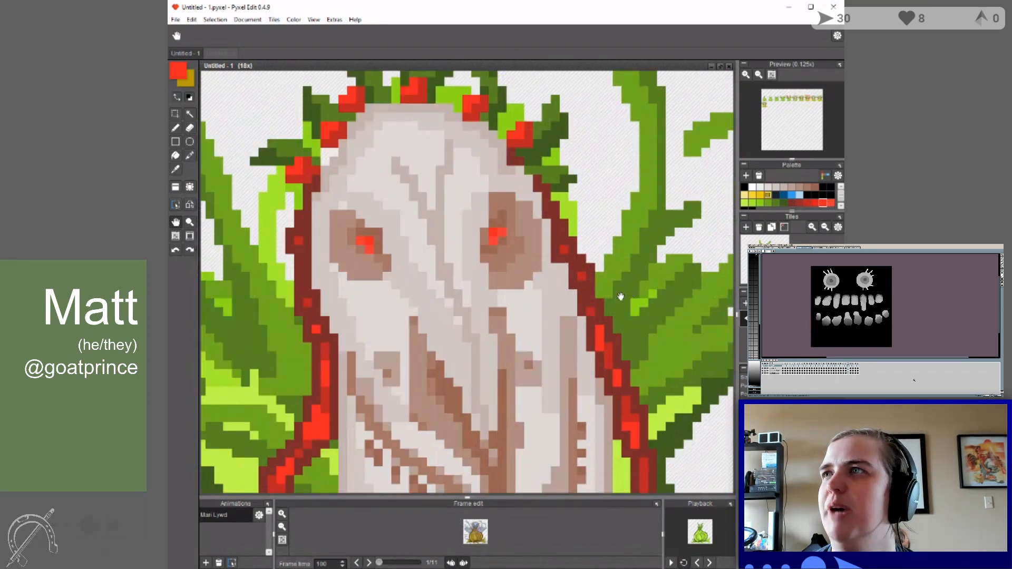
pyautogui.scroll(-1, 527, 274)
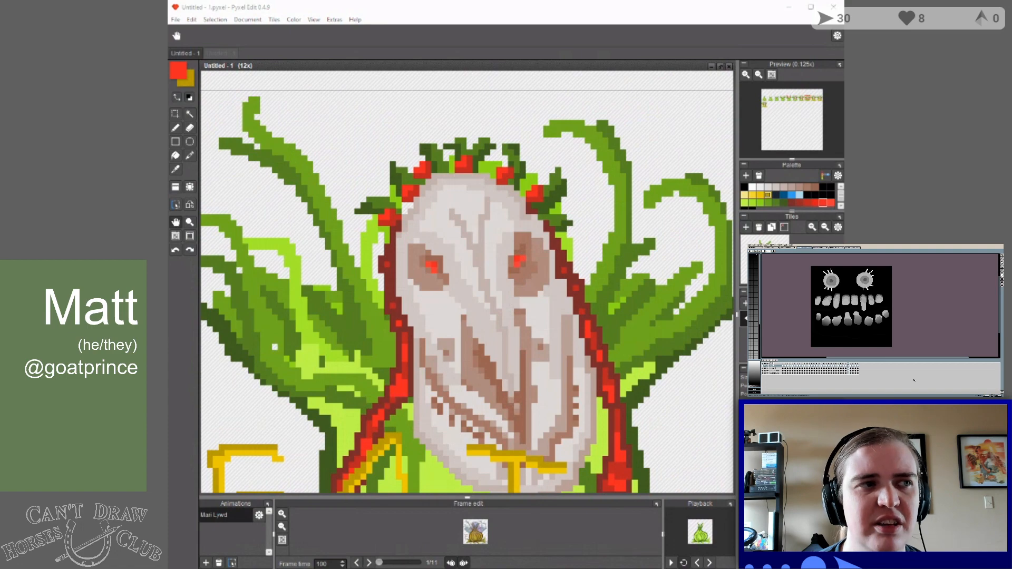
pyautogui.click(789, 7)
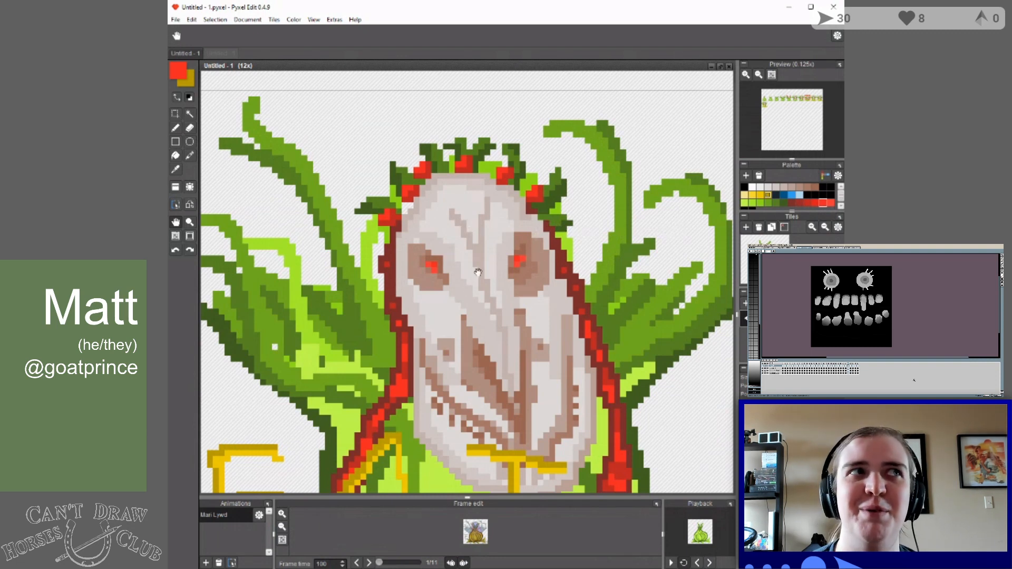
pyautogui.scroll(1, 473, 310)
pyautogui.scroll(1, 473, 310)
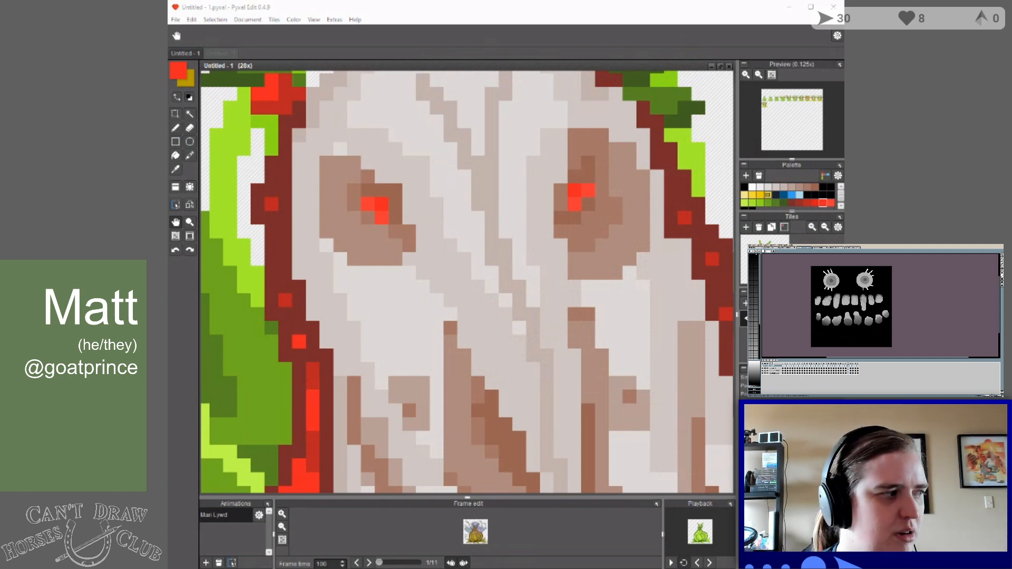
pyautogui.hotkey('alt', 'Tab')
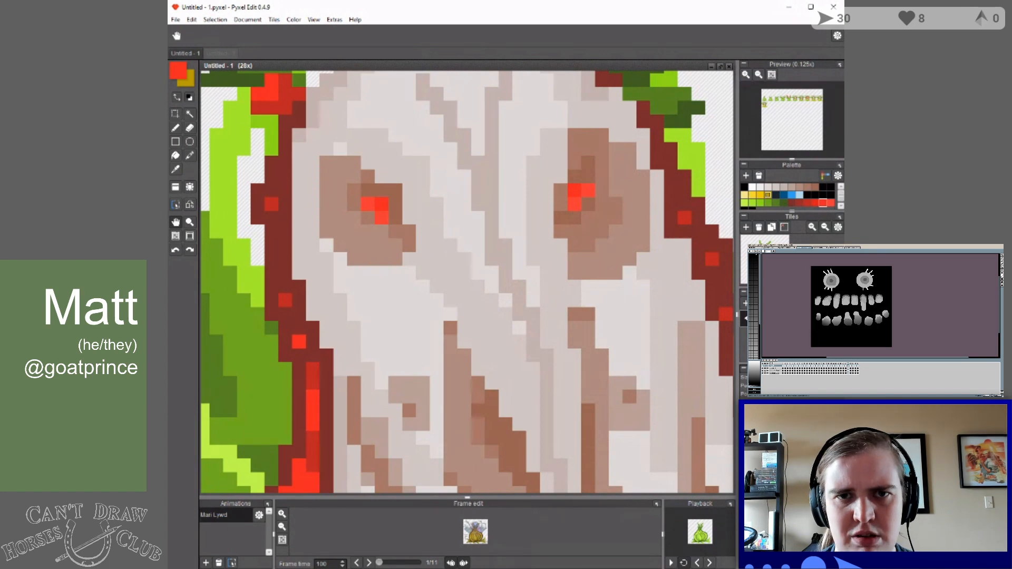